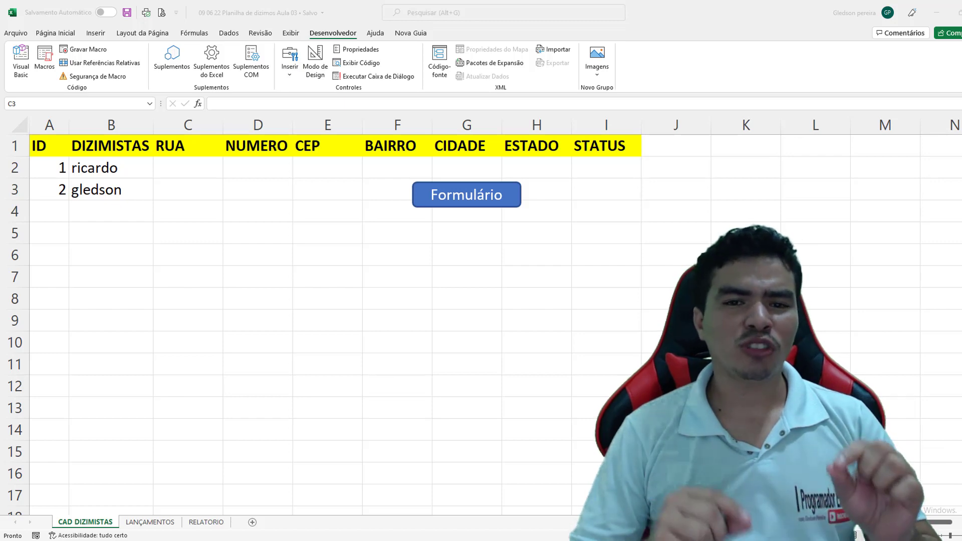
Open the tithe-payer form with Formulário and save twice, adding rows with IDs 3 and 4.
click(606, 145)
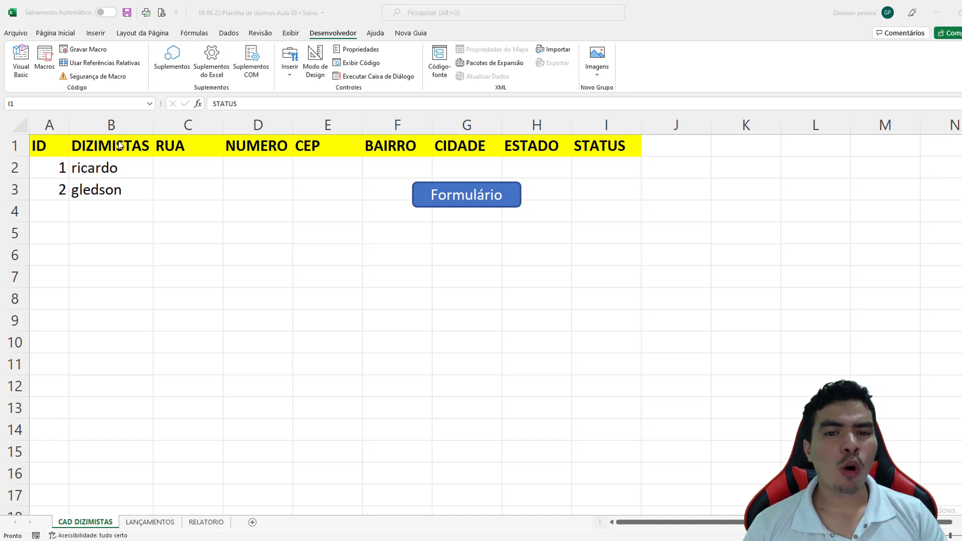
key(alt+Tab)
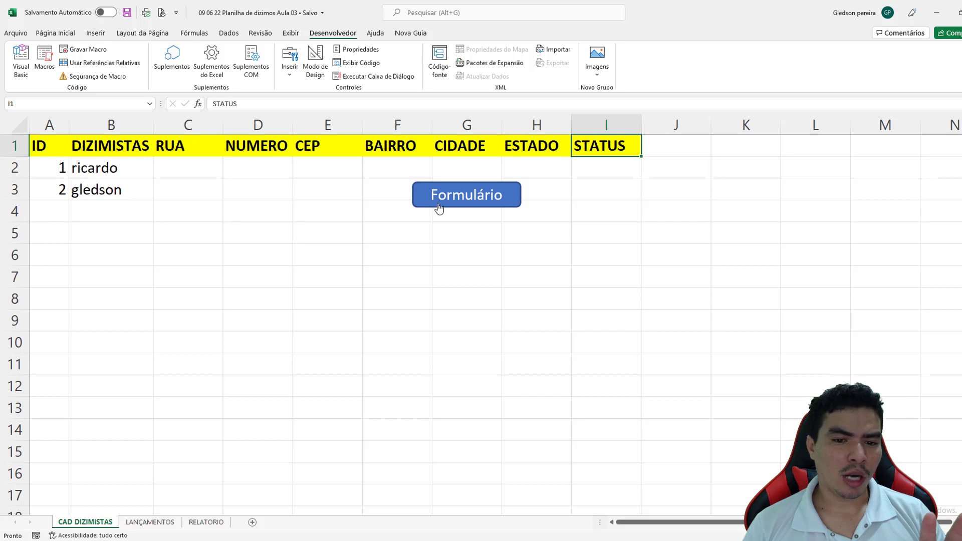
click(456, 205)
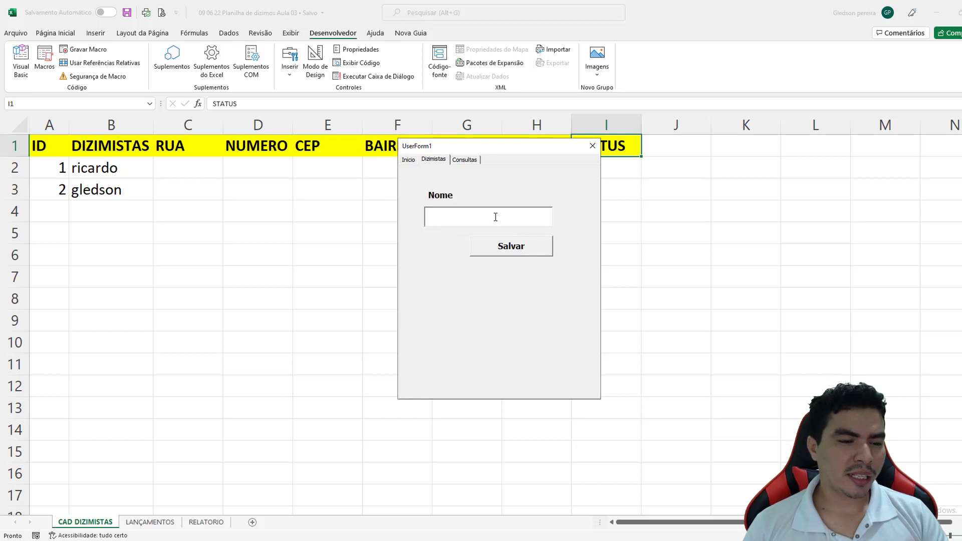
click(515, 250)
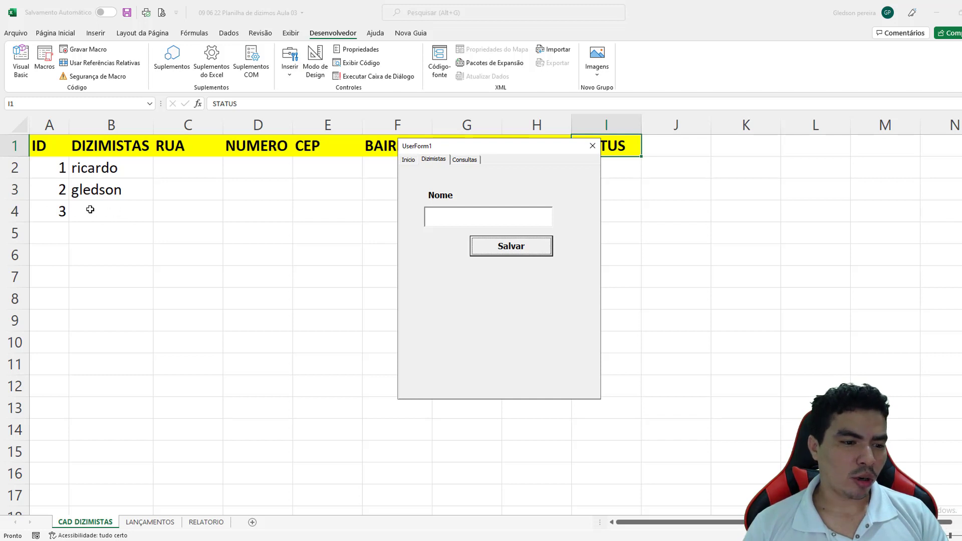
click(506, 244)
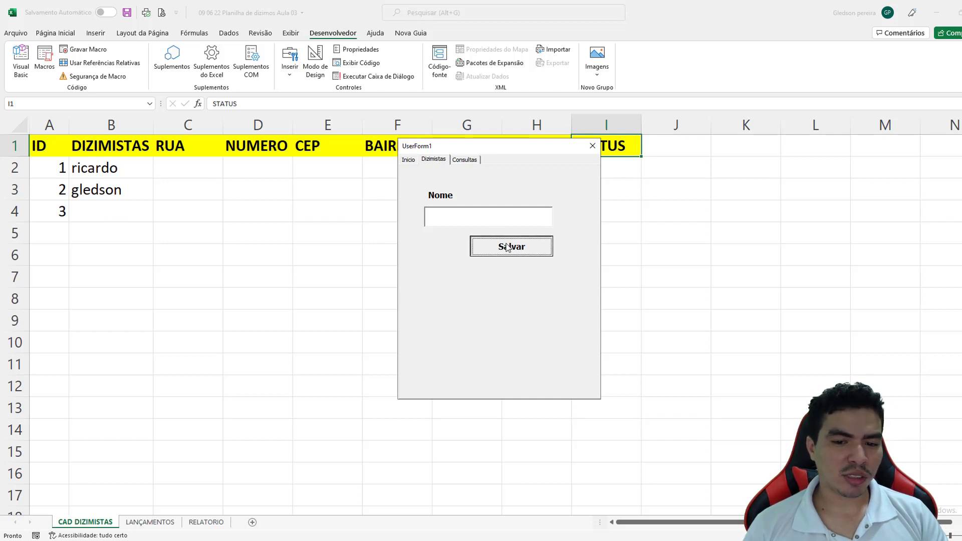
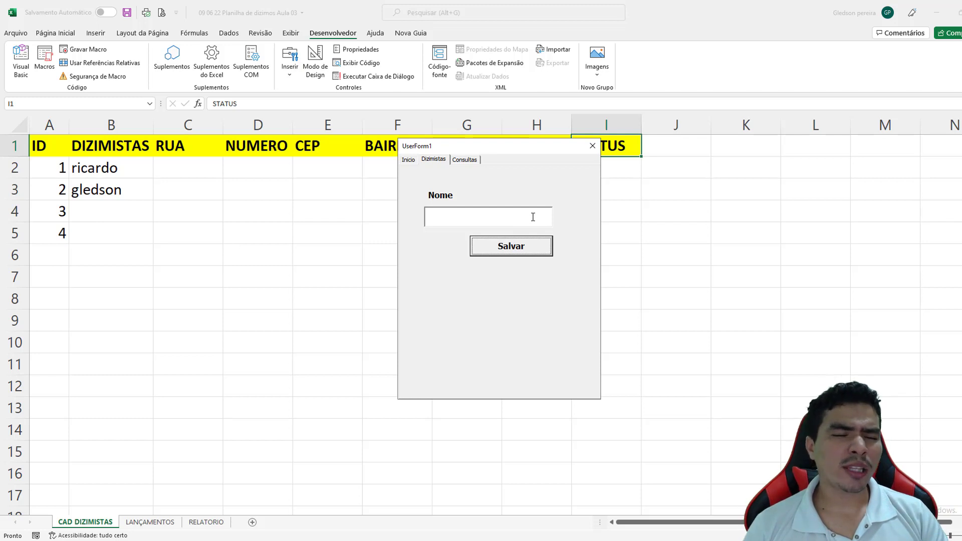
Save two test donor names as IDs 5 and 6 in rows 6–7, then close UserForm1.
click(483, 218)
text(GL)
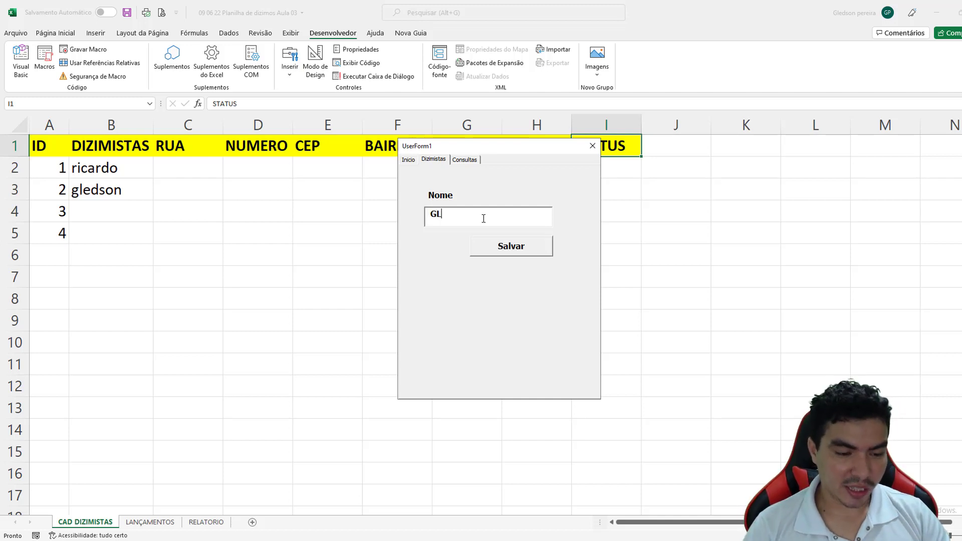
text(EDSON)
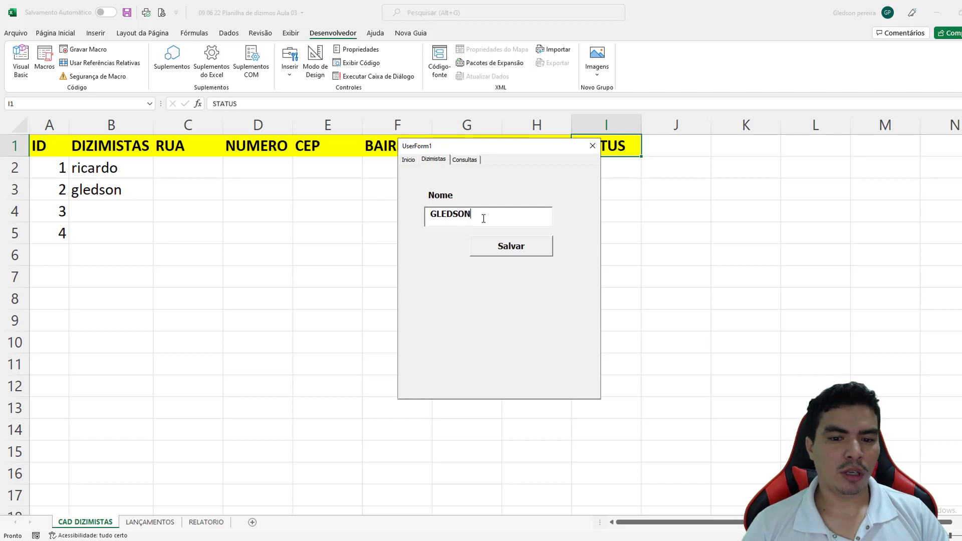
click(511, 246)
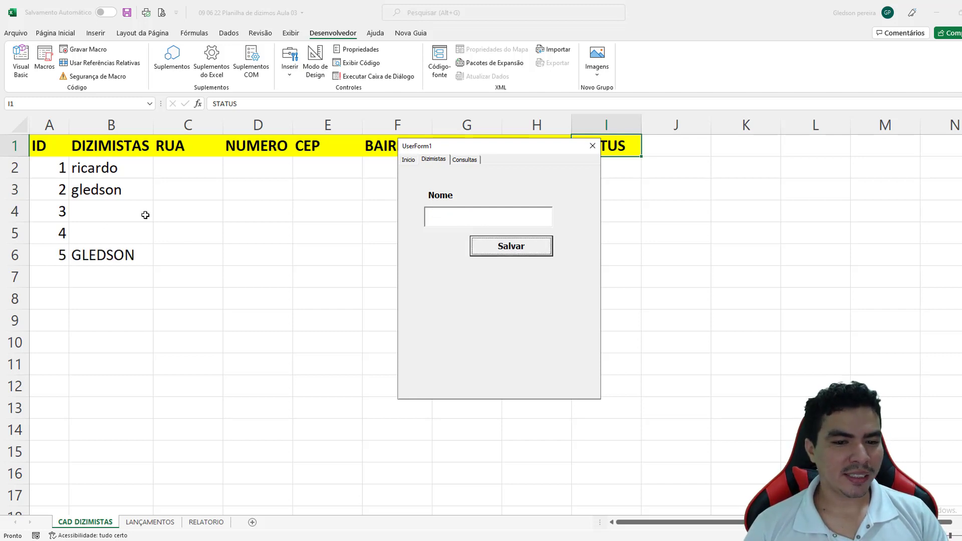
click(462, 213)
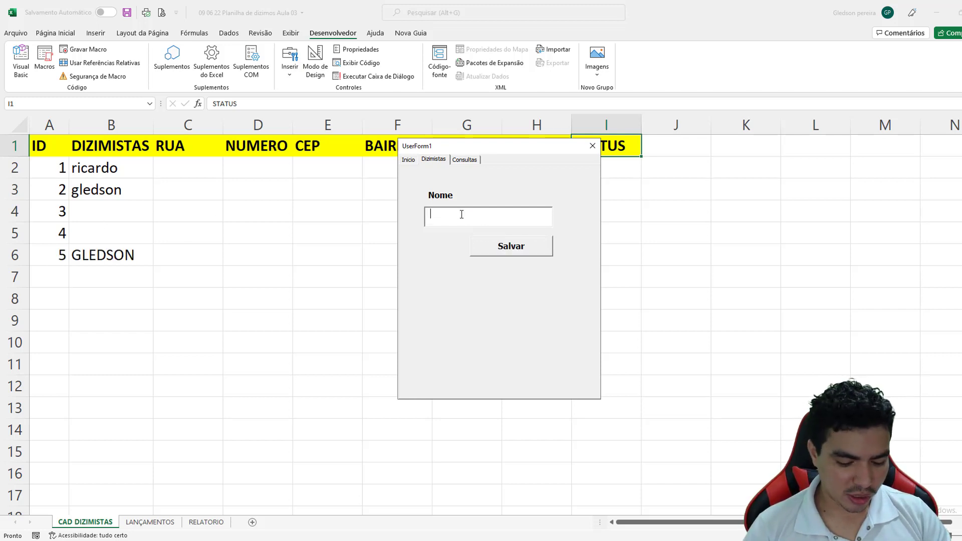
text(gledson)
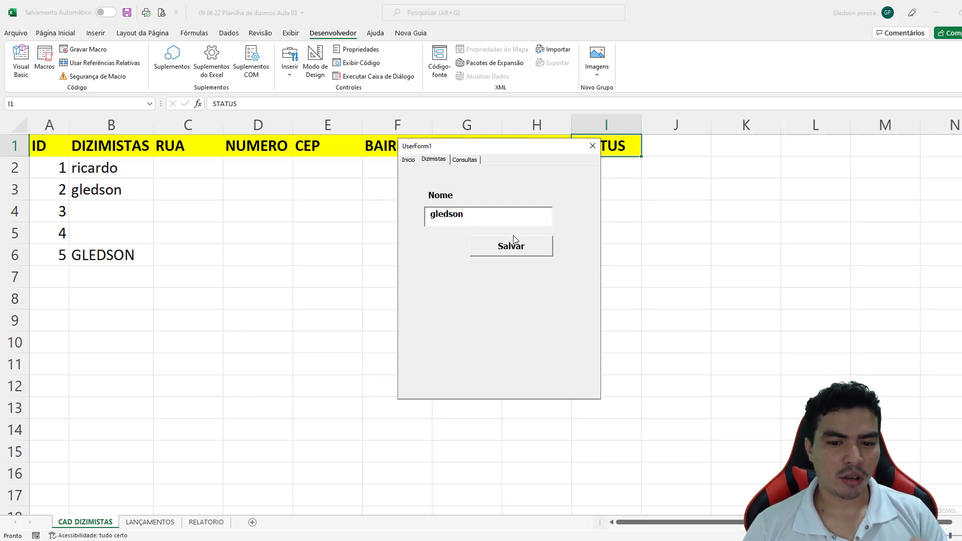
click(513, 242)
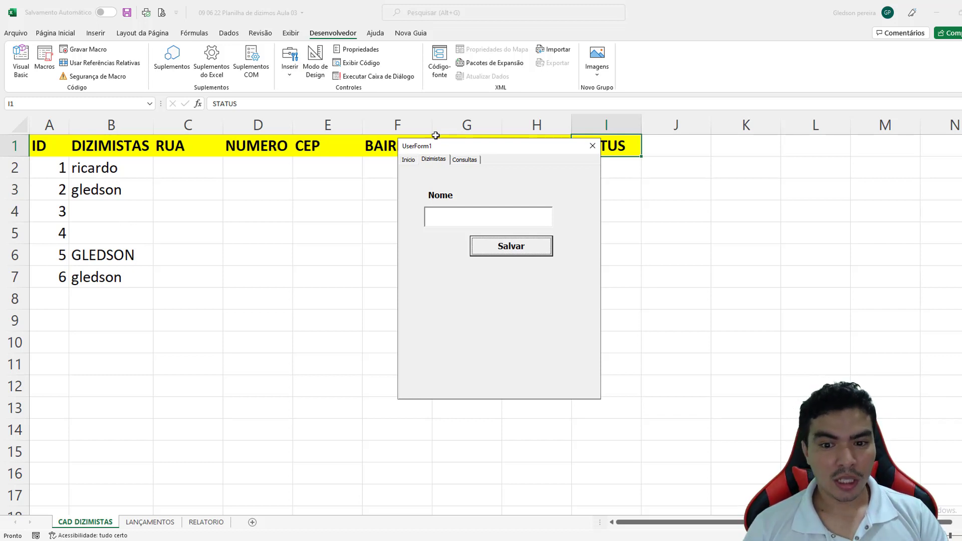
click(592, 146)
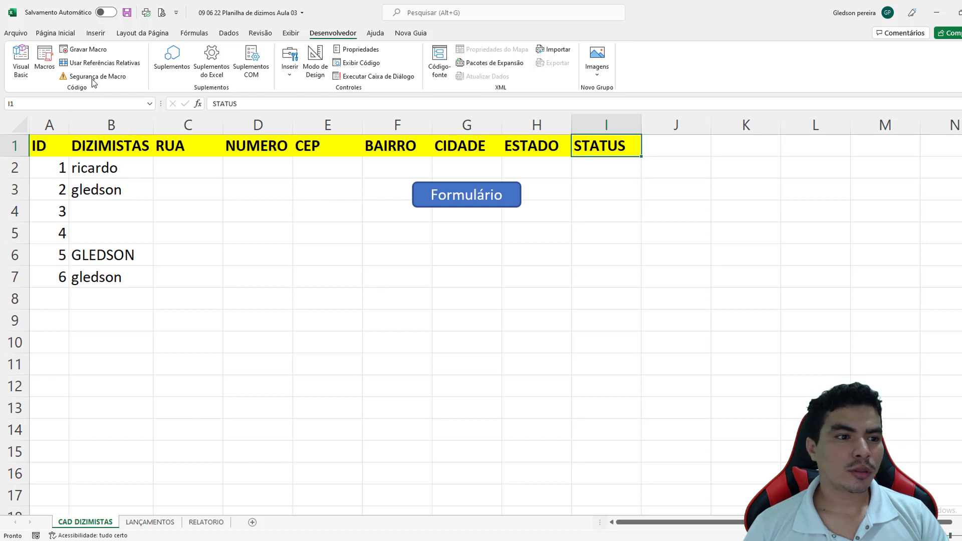
Open the VBA editor on UserForm1's design via Project Explorer and size it beside the sheet.
click(55, 33)
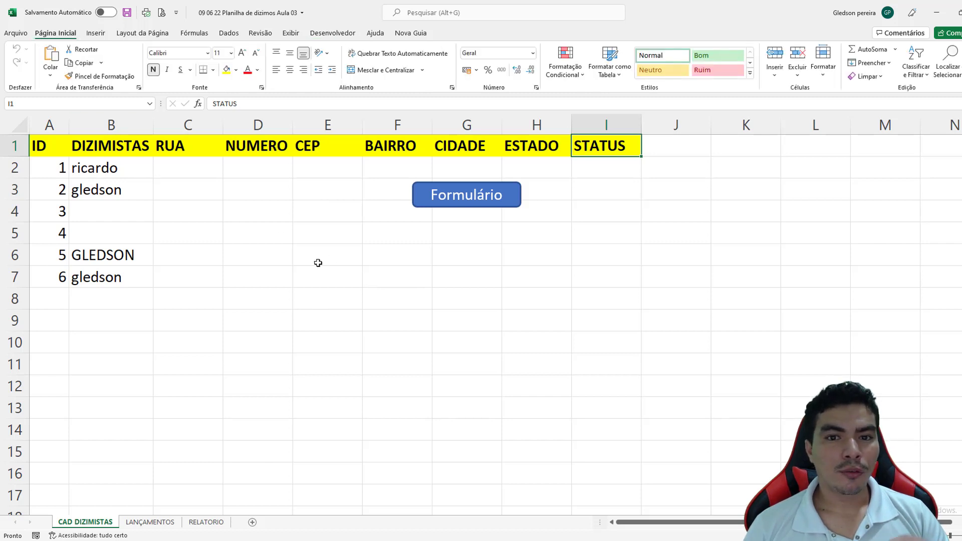
click(336, 33)
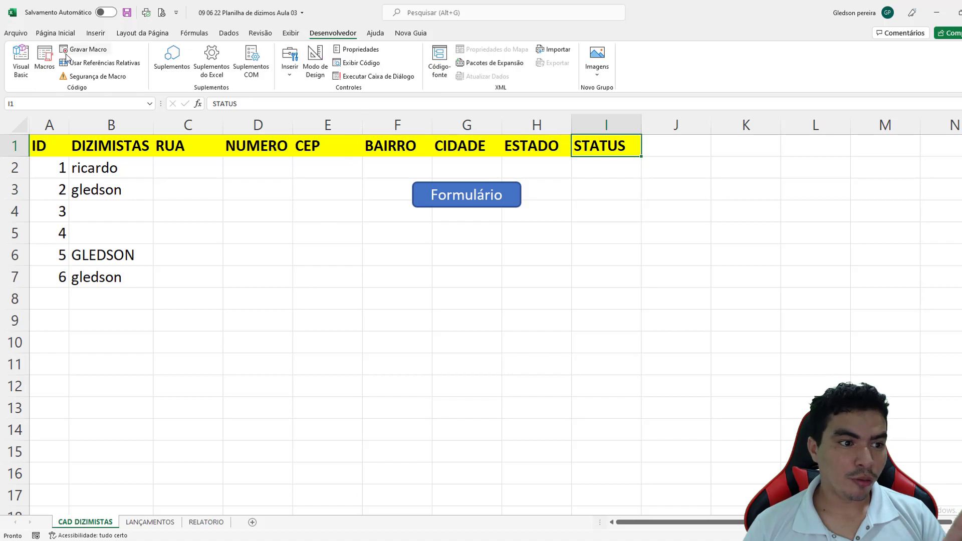
click(21, 59)
click(70, 19)
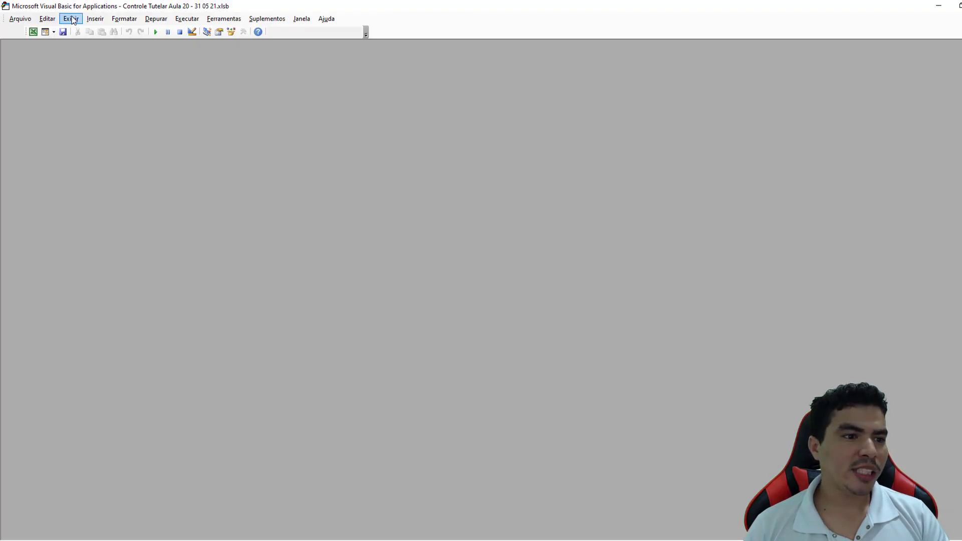
click(108, 144)
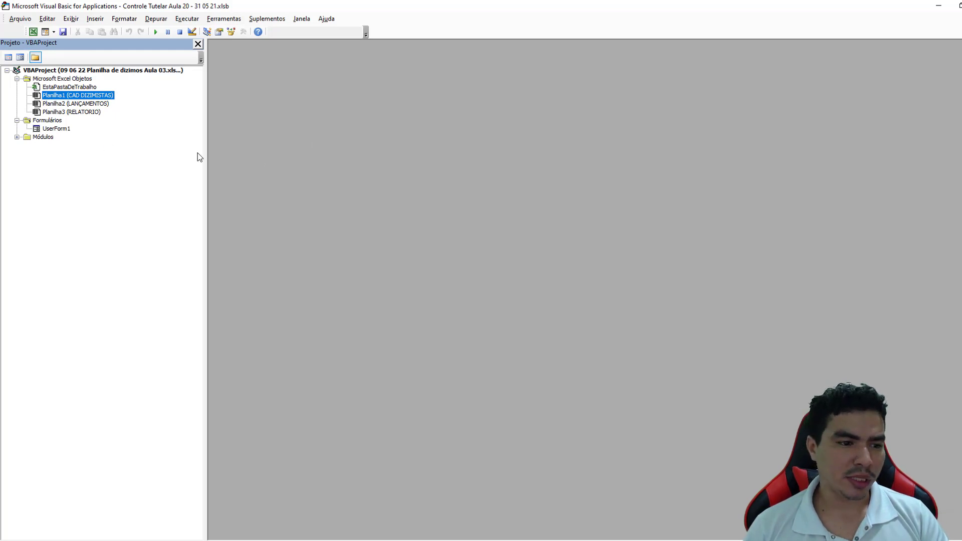
click(65, 129)
double_click(65, 129)
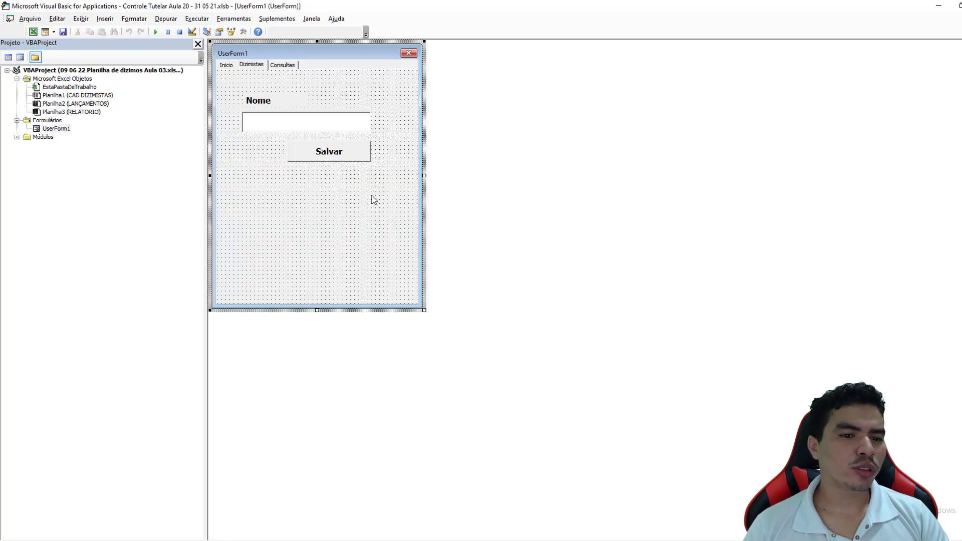
click(198, 44)
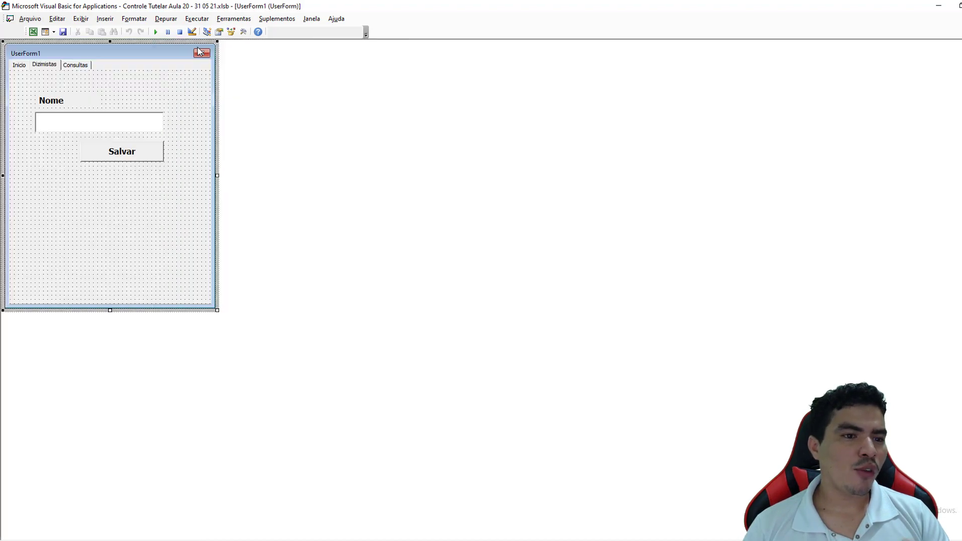
drag(156, 13, 416, 77)
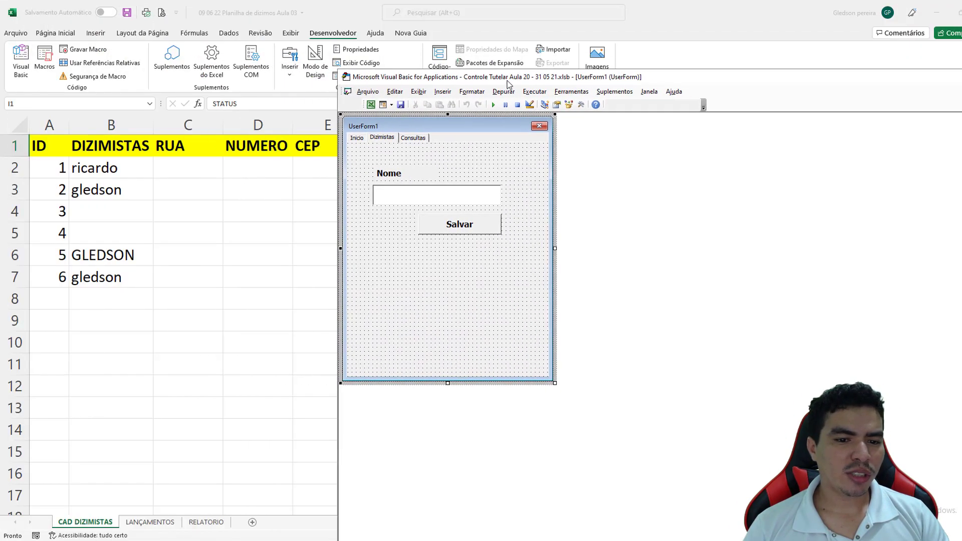
Move the Salvar button to the form's bottom right and select the Nome label-and-textbox pair.
click(476, 235)
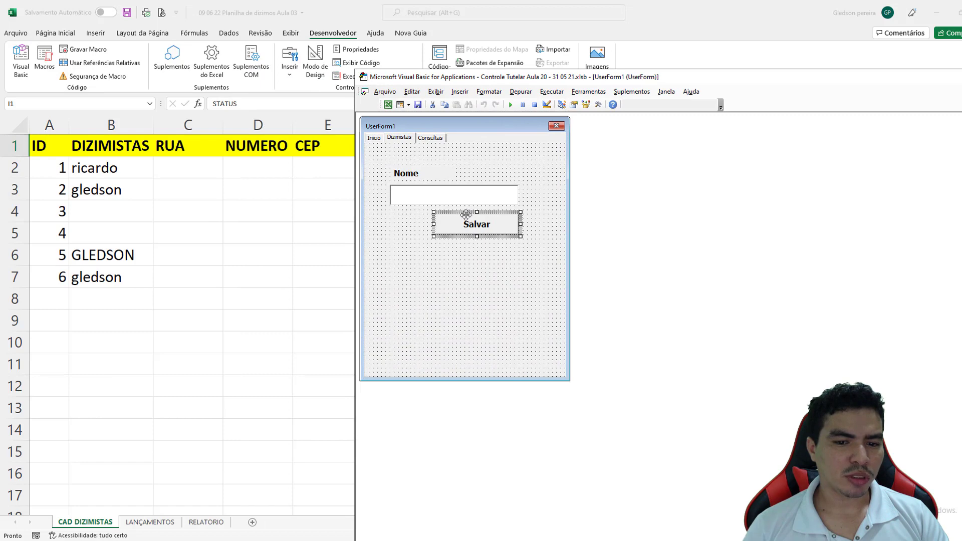
drag(465, 215, 503, 349)
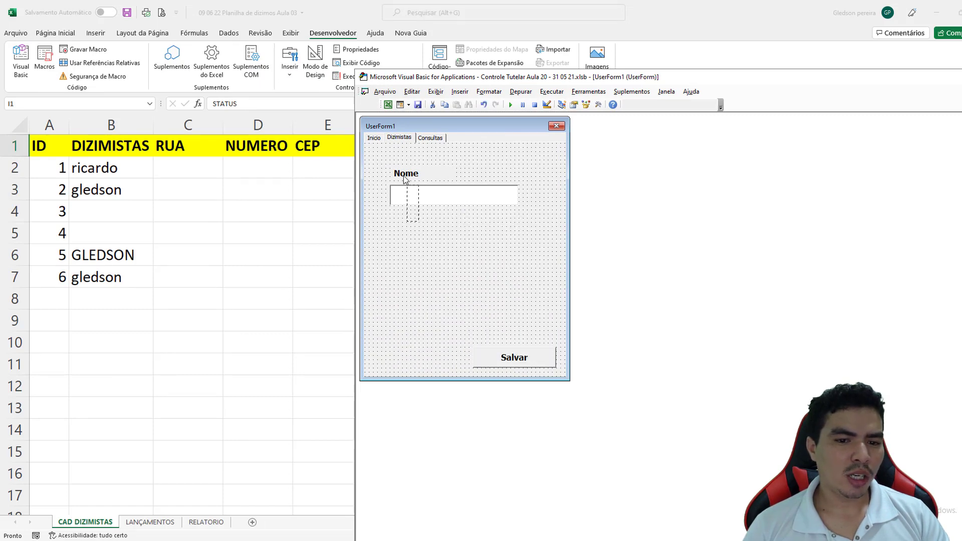
drag(415, 216, 399, 166)
click(416, 224)
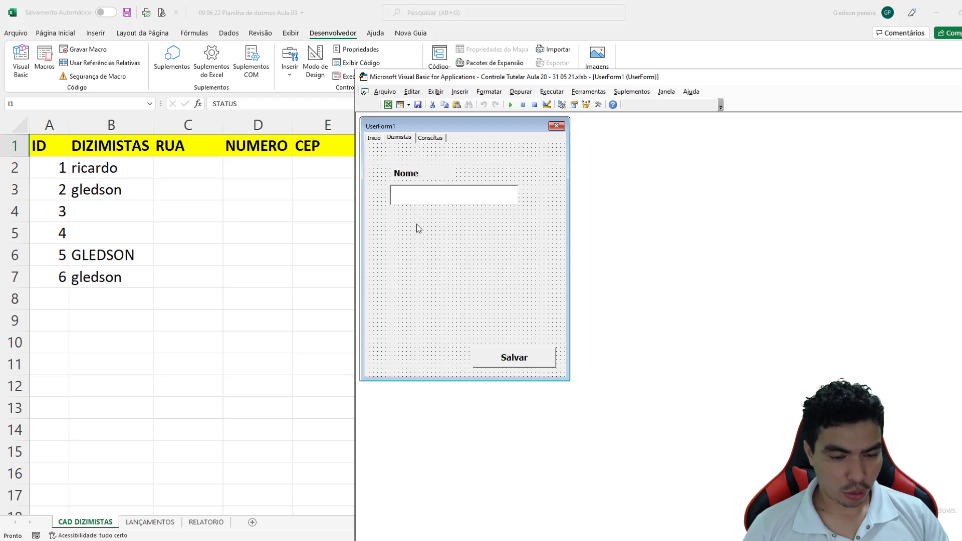
Paste two copies of the Nome pair and stack them below the original.
key(ctrl+v)
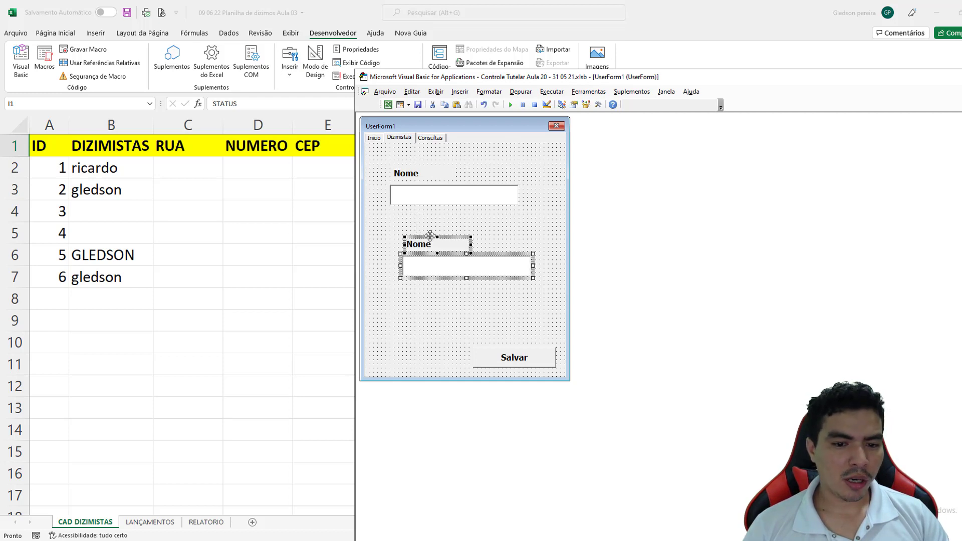
drag(429, 235, 414, 213)
click(424, 268)
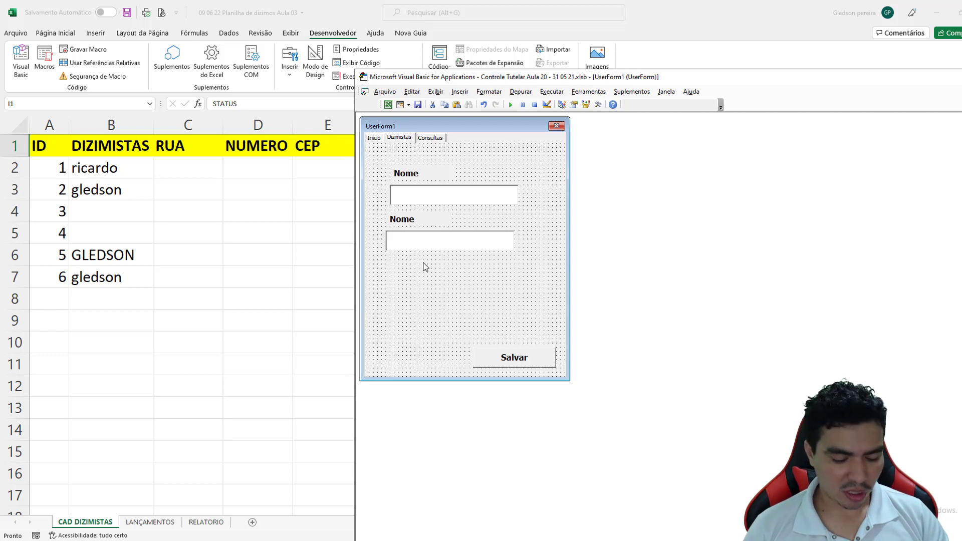
key(ctrl+v)
drag(429, 244, 410, 261)
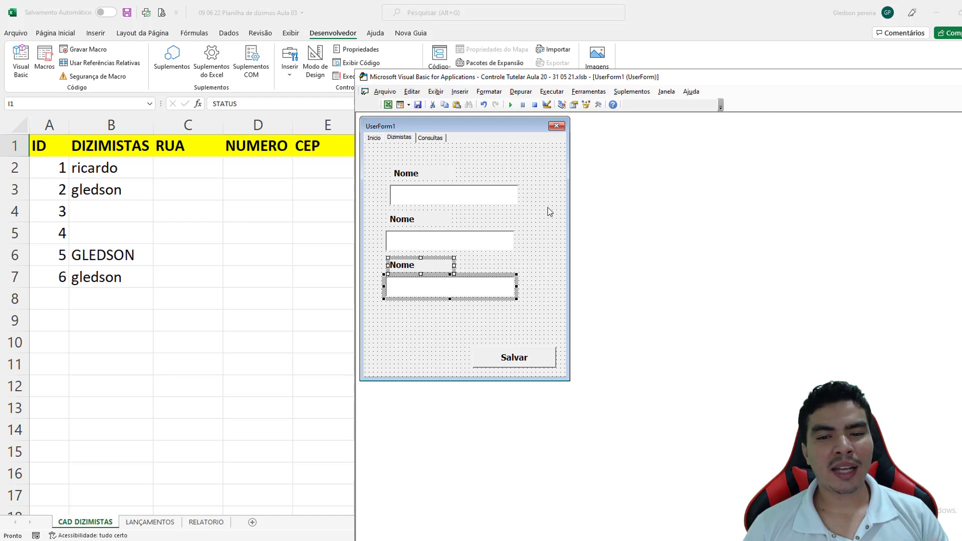
click(509, 241)
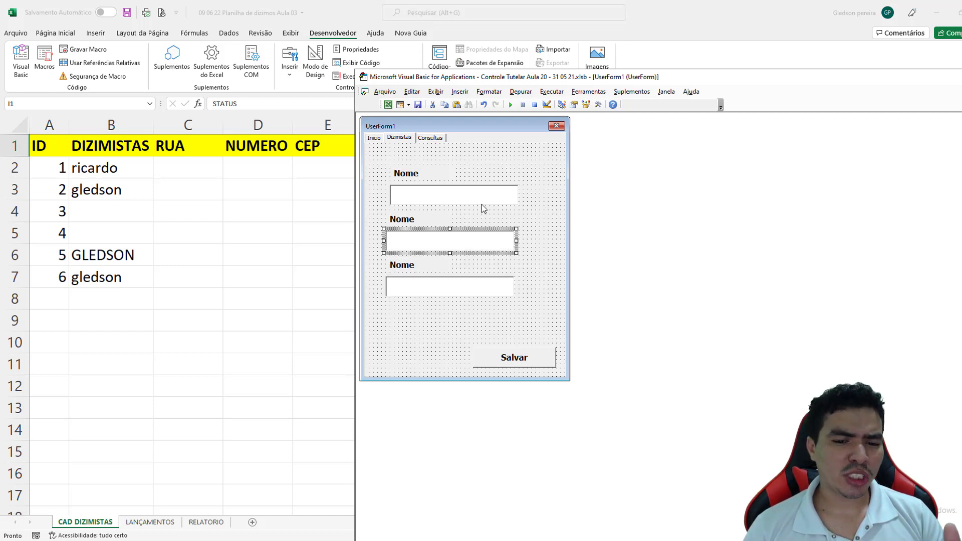
Check the textbox names in Properties: TxtDizimista, TextBox1 and TextBox2.
right_click(475, 202)
click(510, 255)
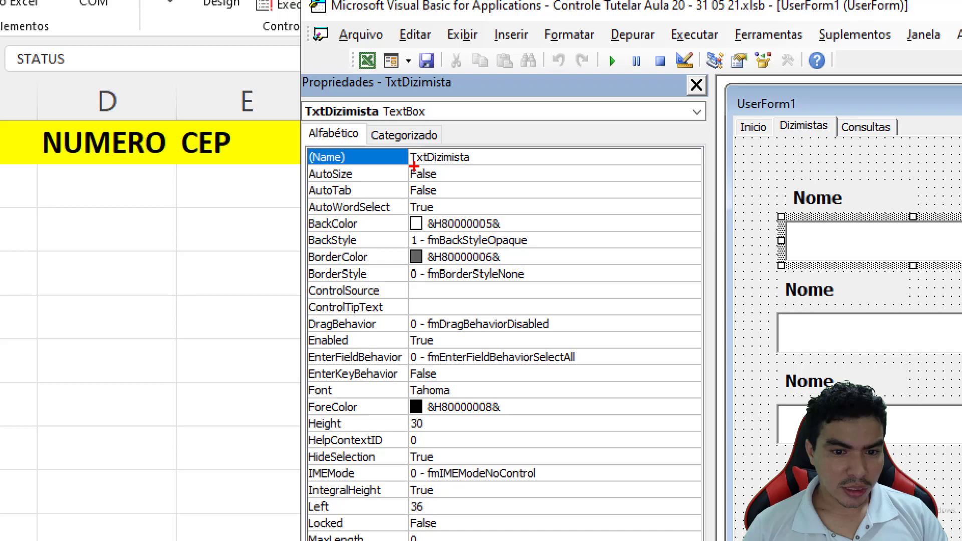
drag(411, 159, 451, 158)
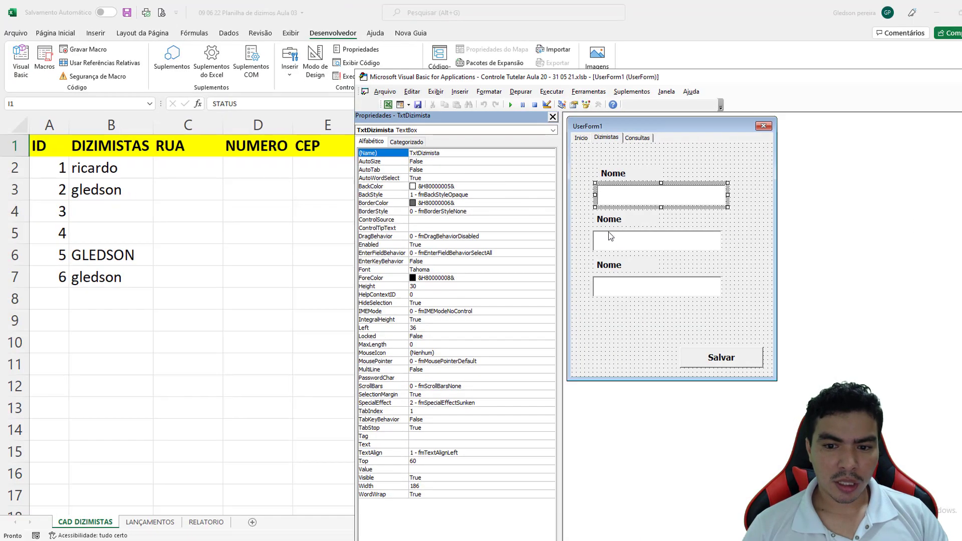
click(621, 241)
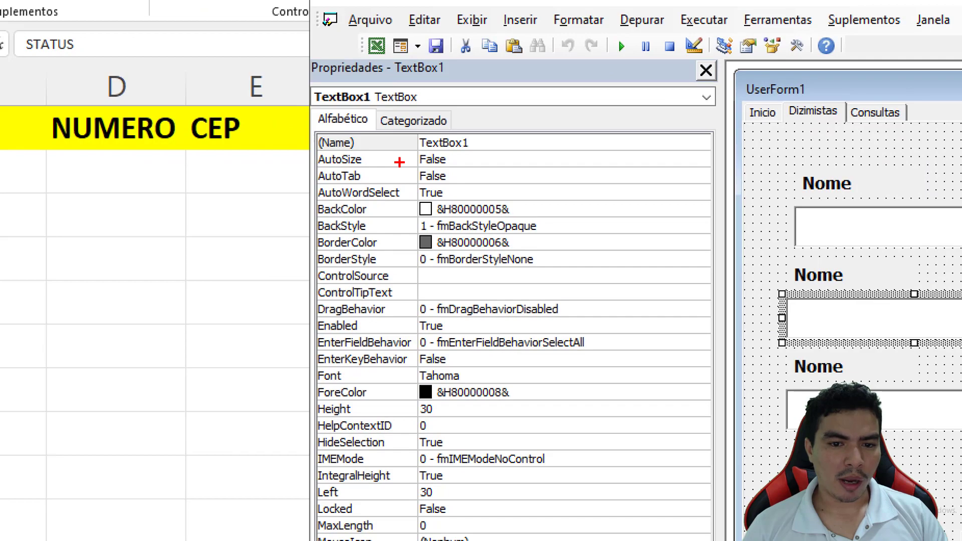
drag(407, 159, 453, 158)
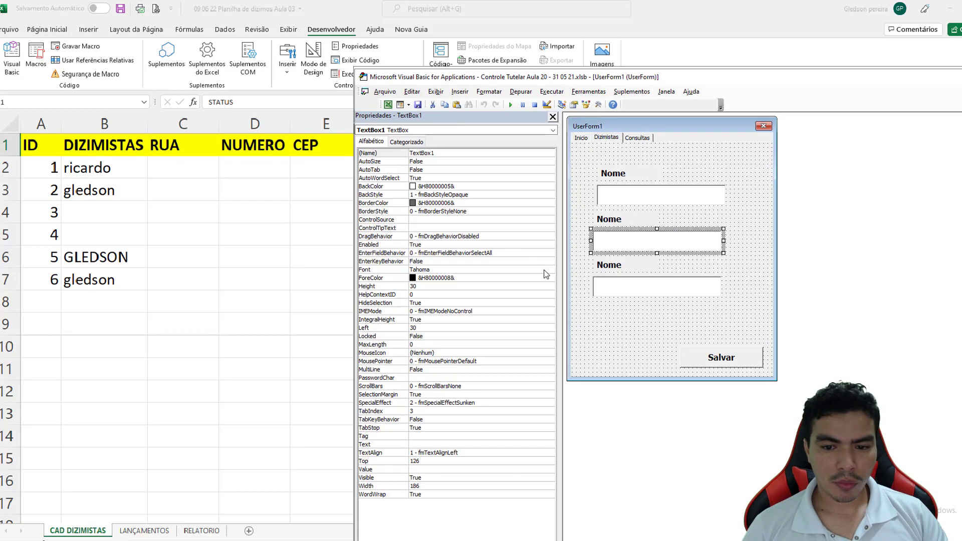
click(613, 289)
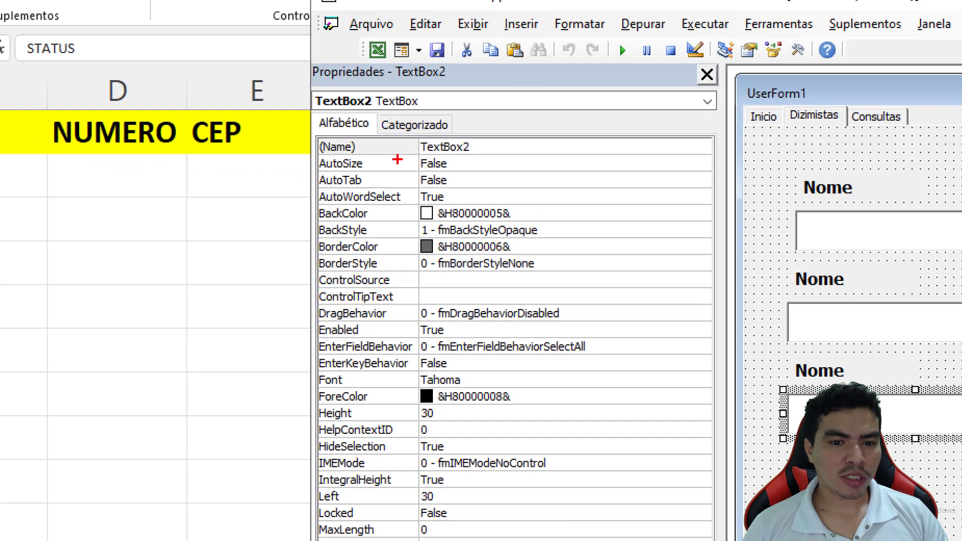
drag(396, 157, 516, 157)
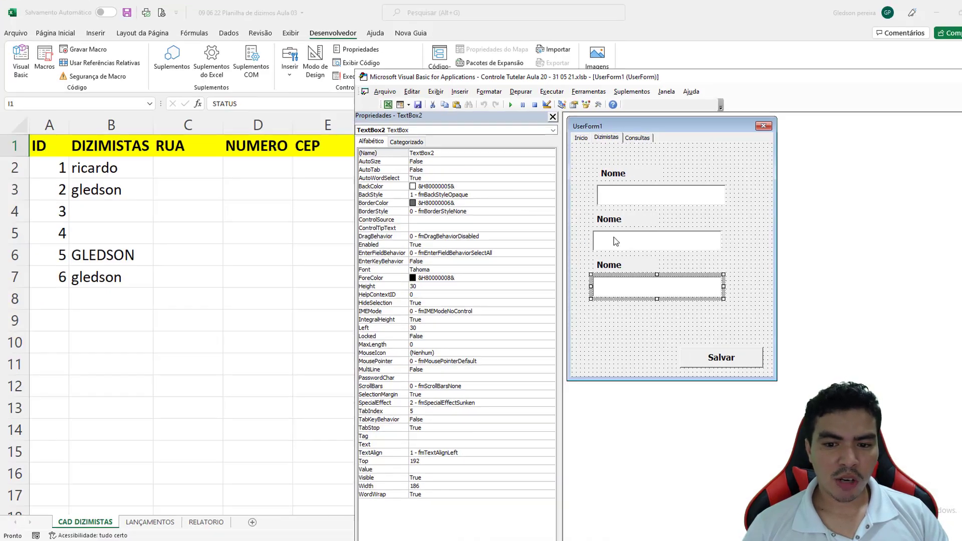
click(616, 240)
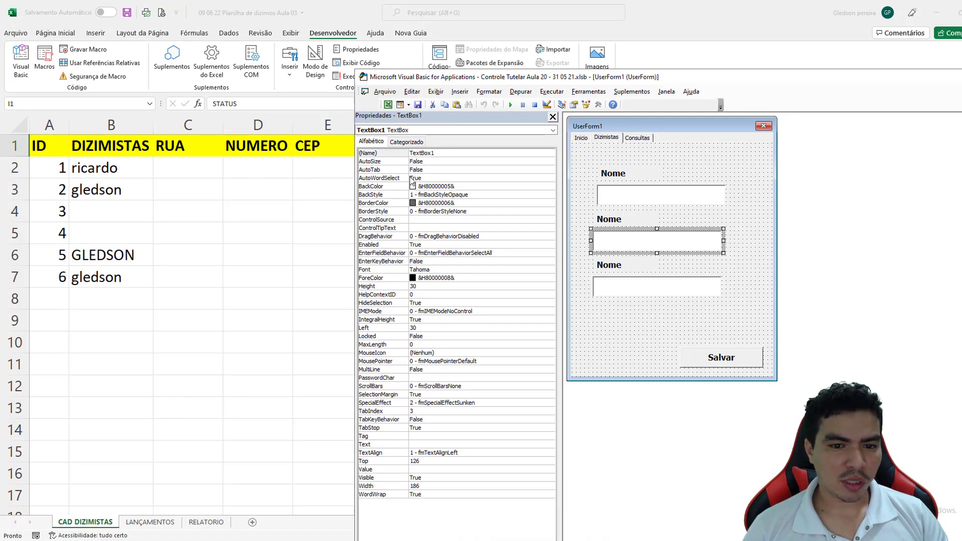
Rename the second textbox TxtRua and the third TxtNumero.
double_click(442, 153)
text(Tx)
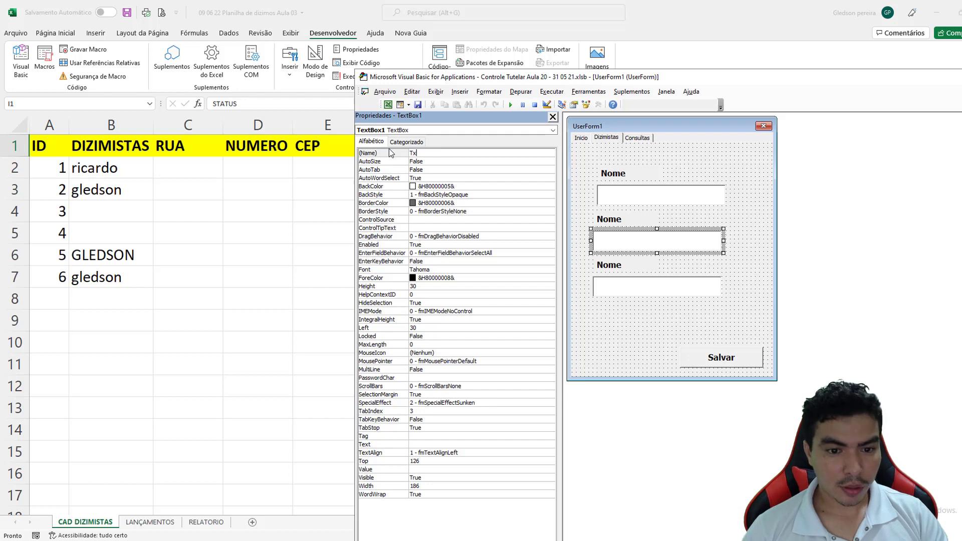
text(tRua)
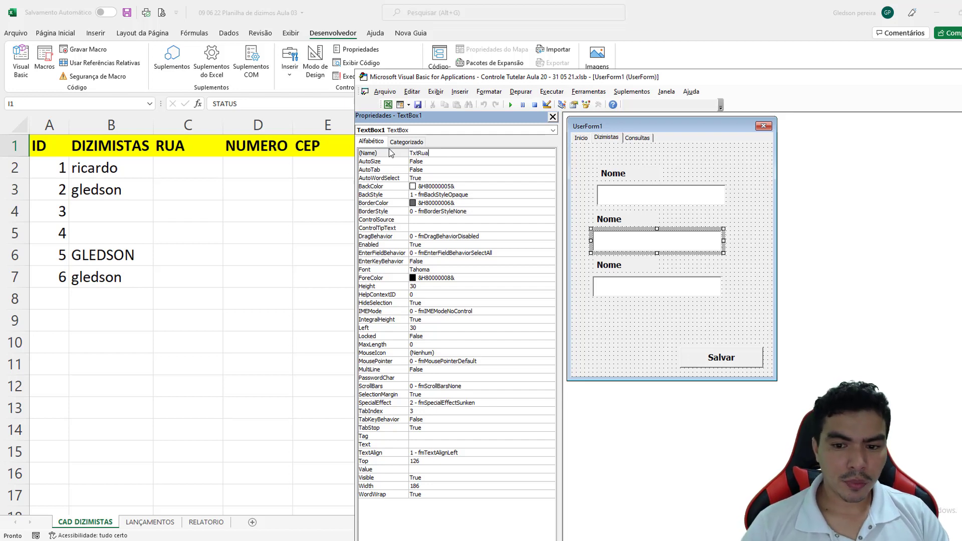
click(674, 287)
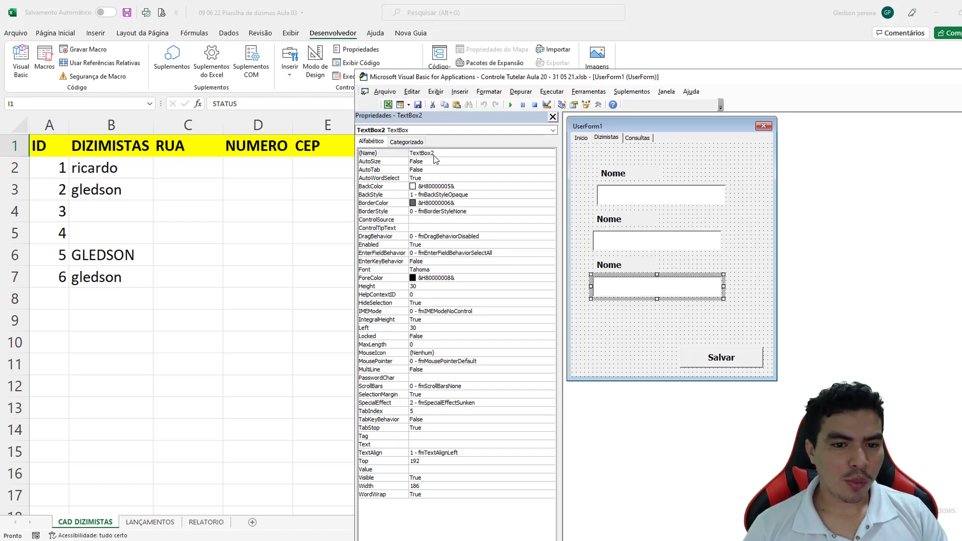
double_click(439, 153)
text(Tx)
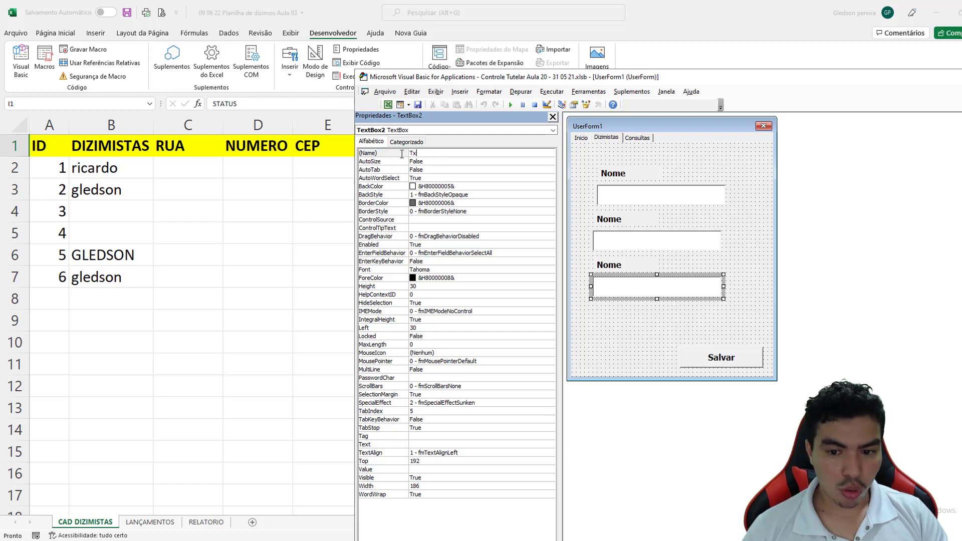
text(tNumero)
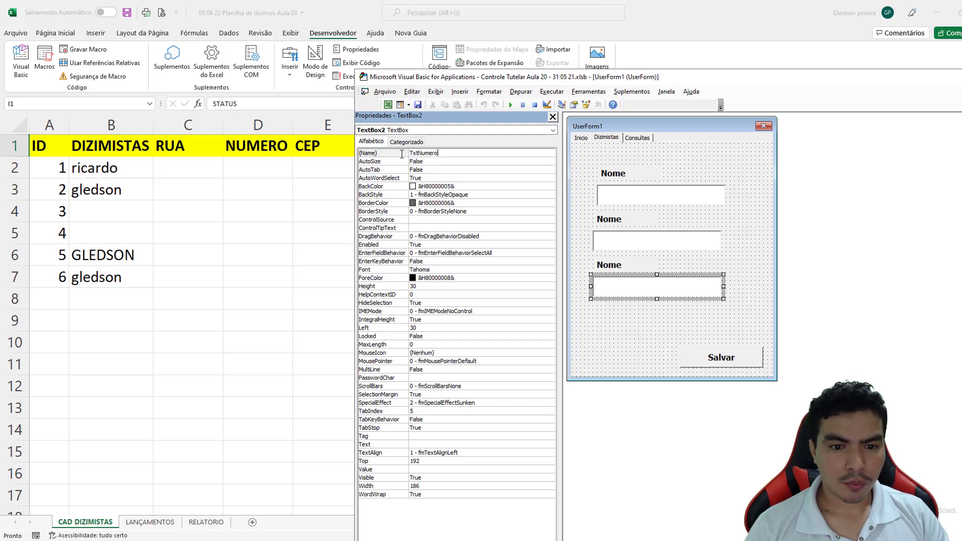
key(Return)
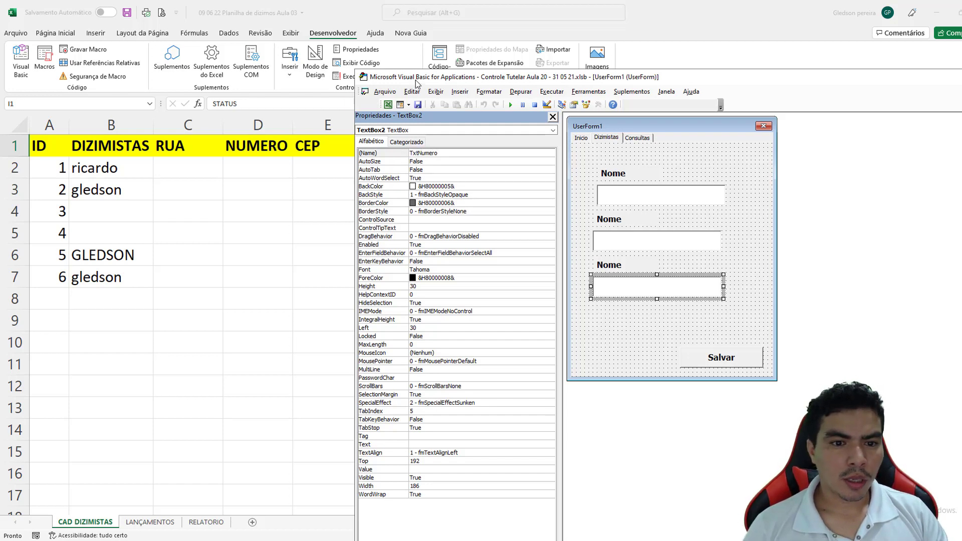
mouse_move(411, 72)
mouse_down()
mouse_move(289, 175)
mouse_move(290, 185)
mouse_up()
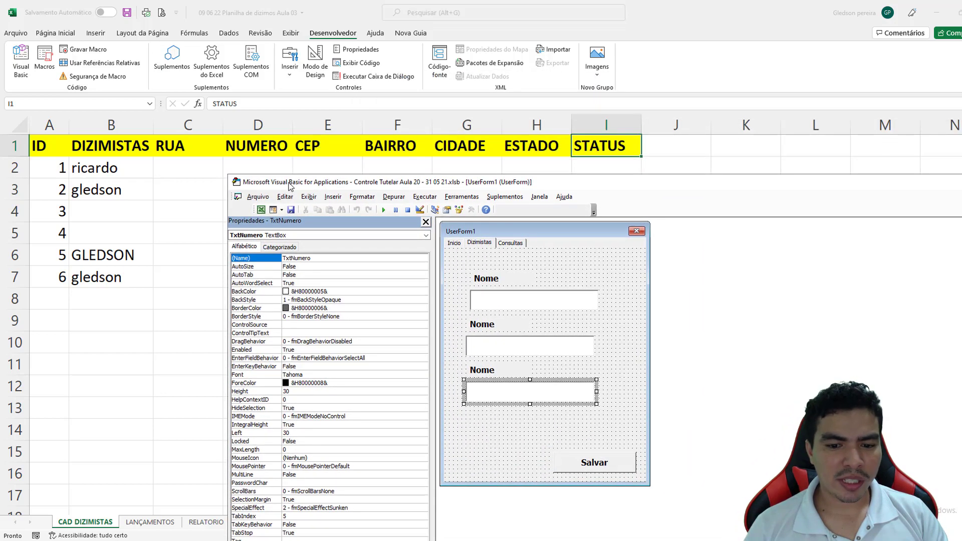
Change the middle label's caption from Nome to Rua.
click(498, 434)
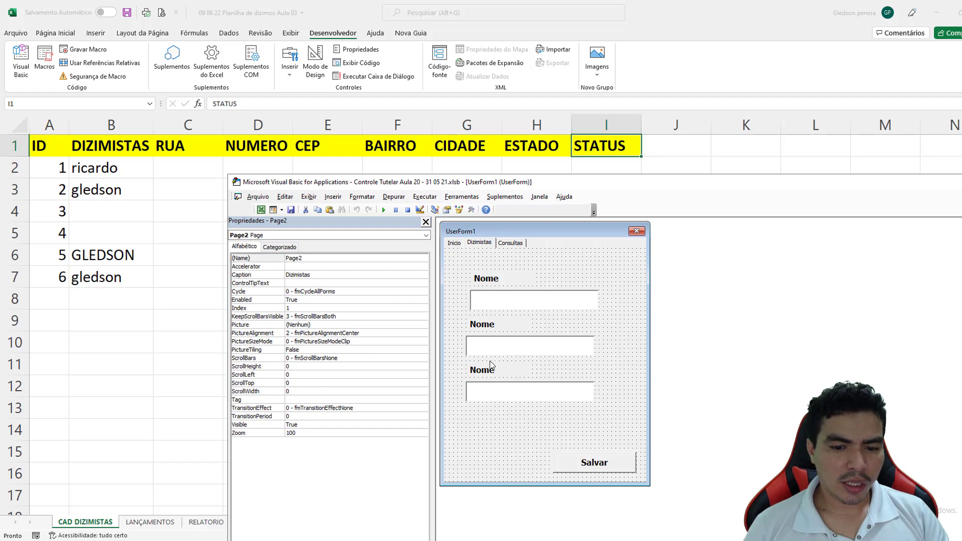
click(482, 331)
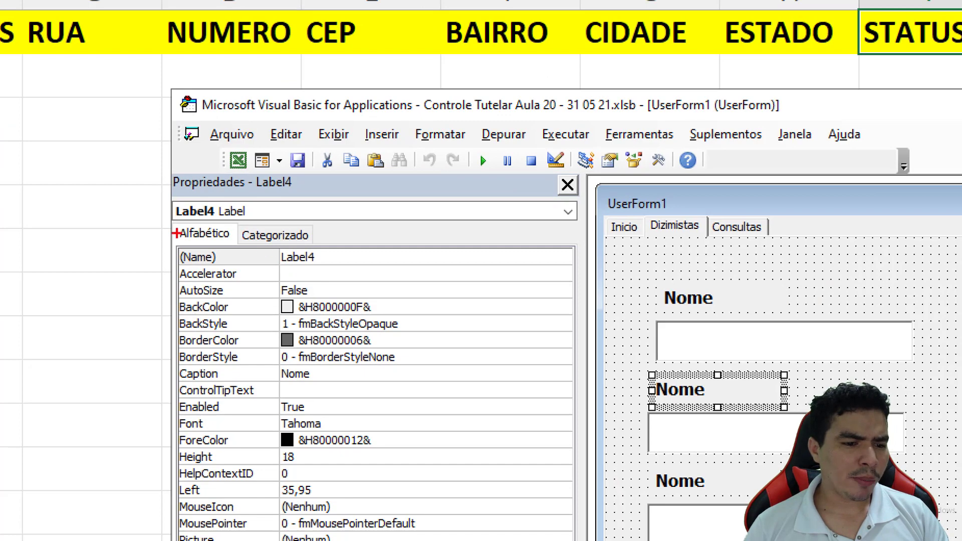
drag(175, 233, 217, 246)
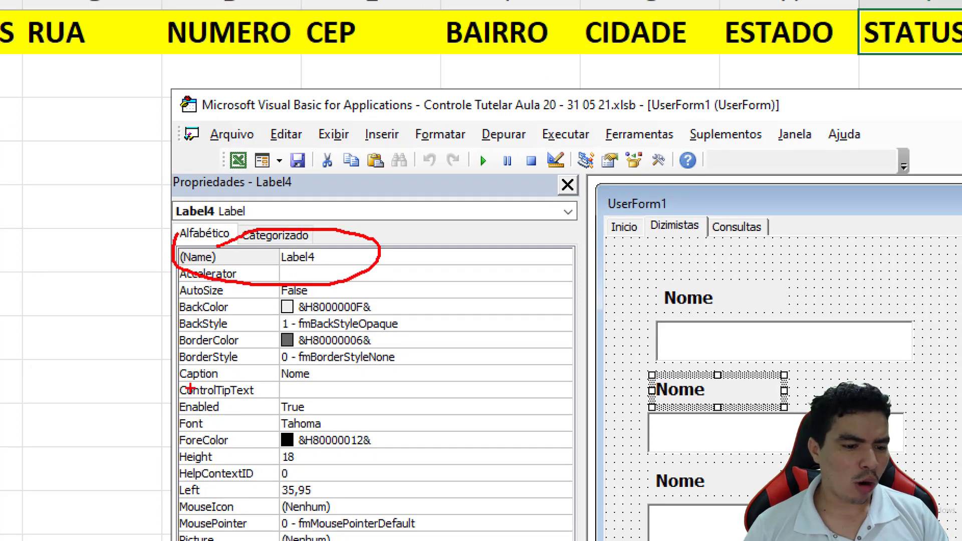
mouse_move(180, 386)
mouse_down()
mouse_move(333, 394)
mouse_move(664, 384)
mouse_move(642, 406)
mouse_move(734, 386)
mouse_move(630, 364)
mouse_up()
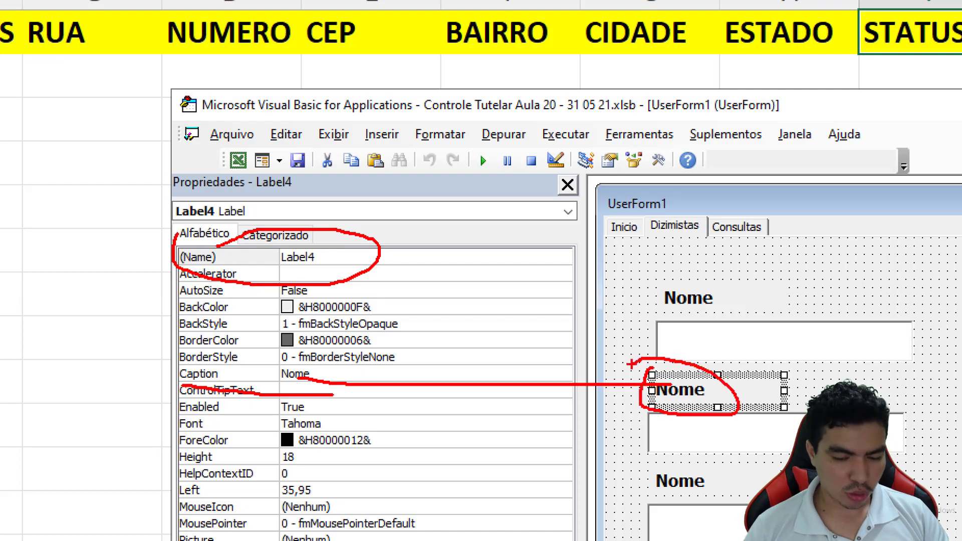
key(Escape)
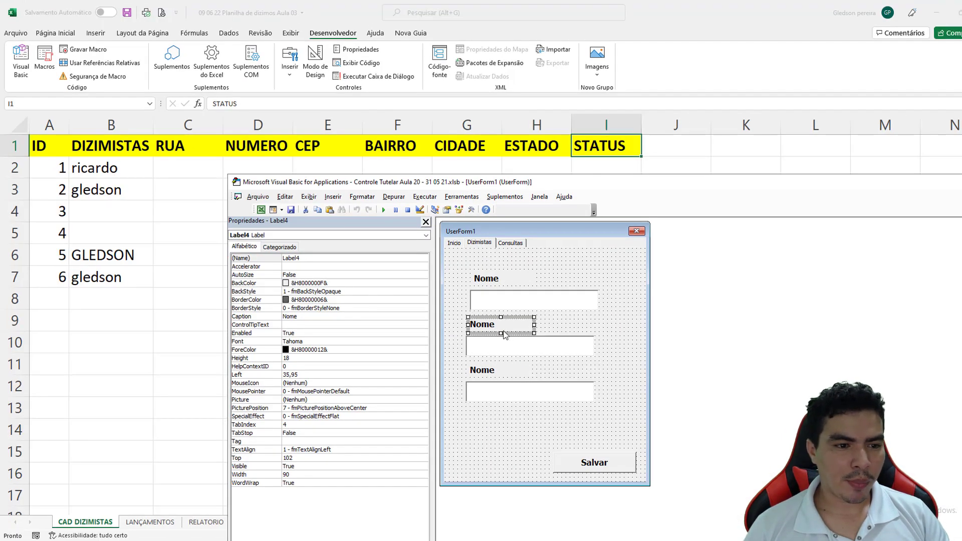
click(507, 333)
drag(495, 325, 454, 321)
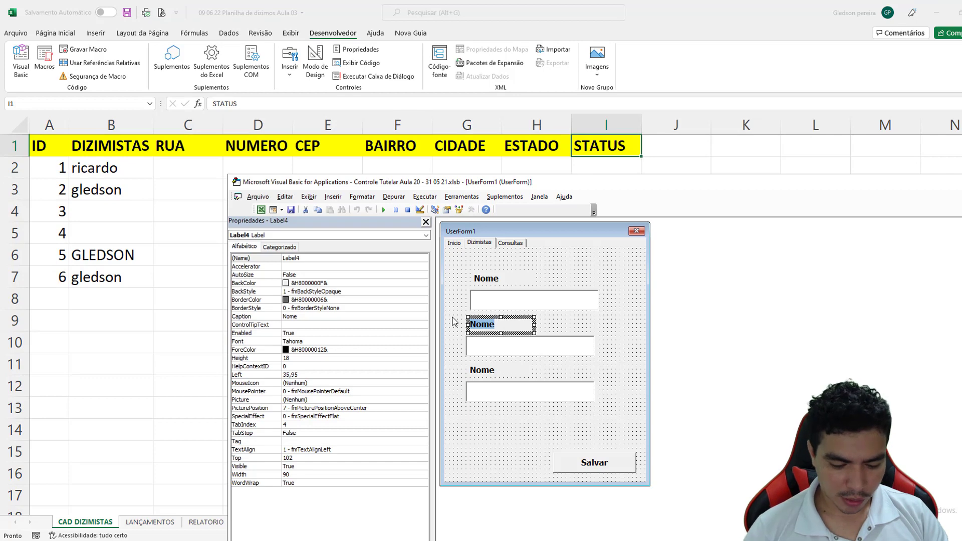
text(Rua)
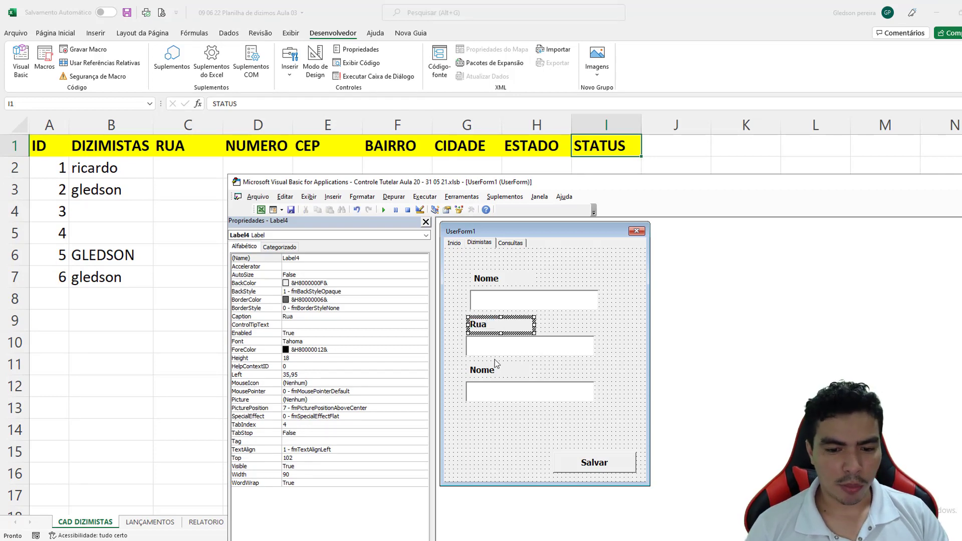
Set the third label's Caption property to Numero.
click(497, 377)
click(254, 319)
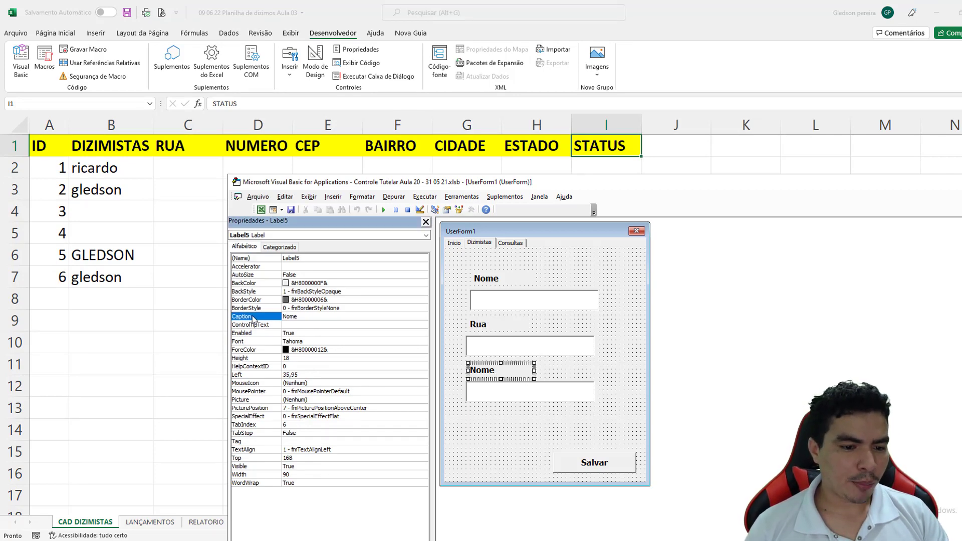
drag(301, 316, 280, 321)
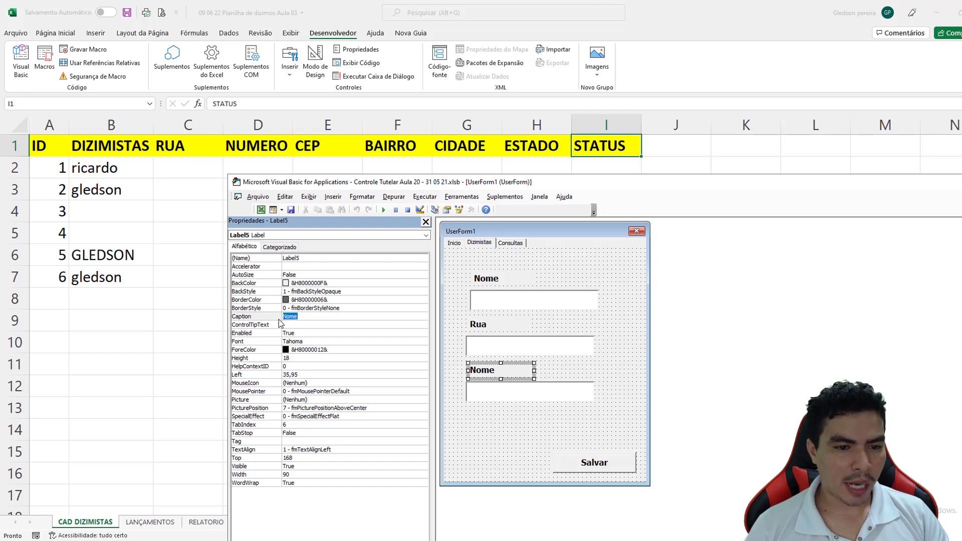
text(Numer)
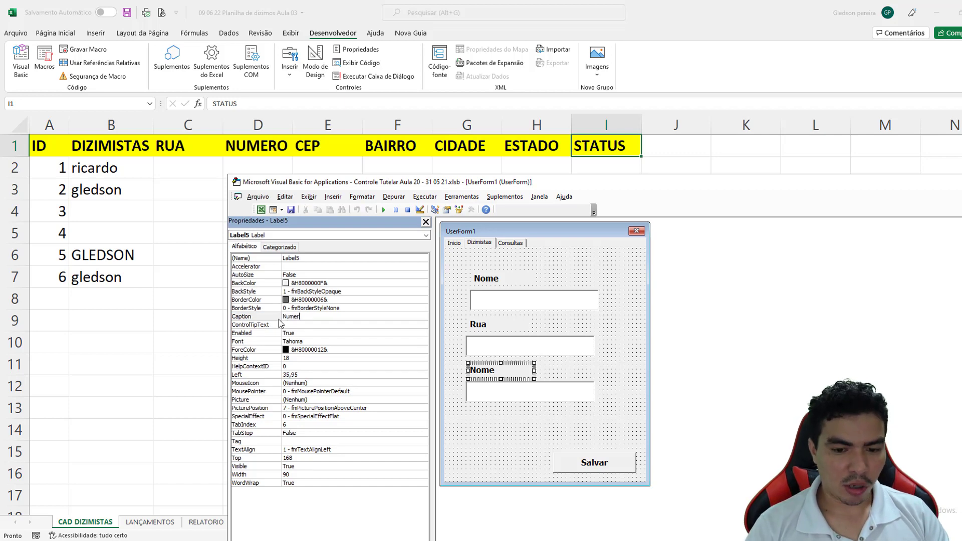
text(o)
Select the Rua and Numero labels with their textboxes and nudge them upward.
click(622, 400)
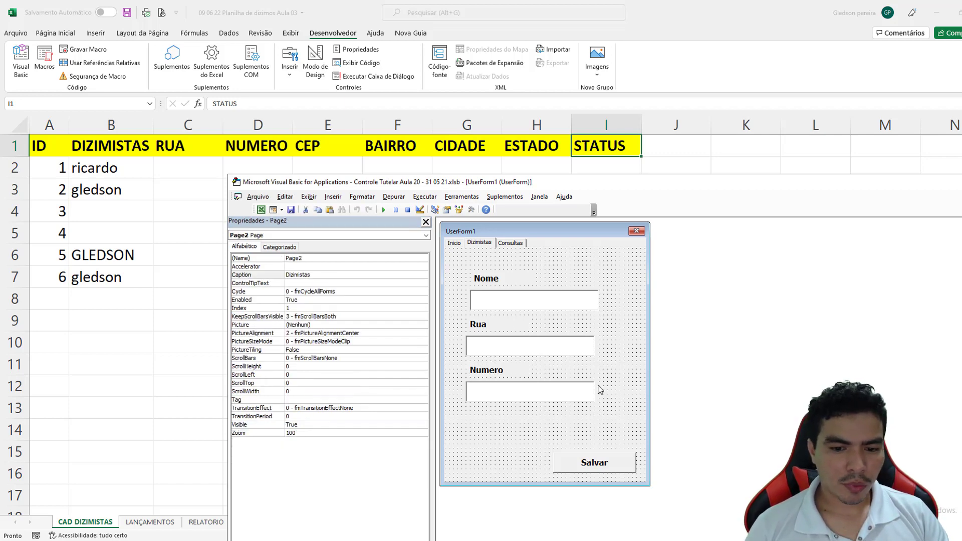
drag(481, 292, 485, 307)
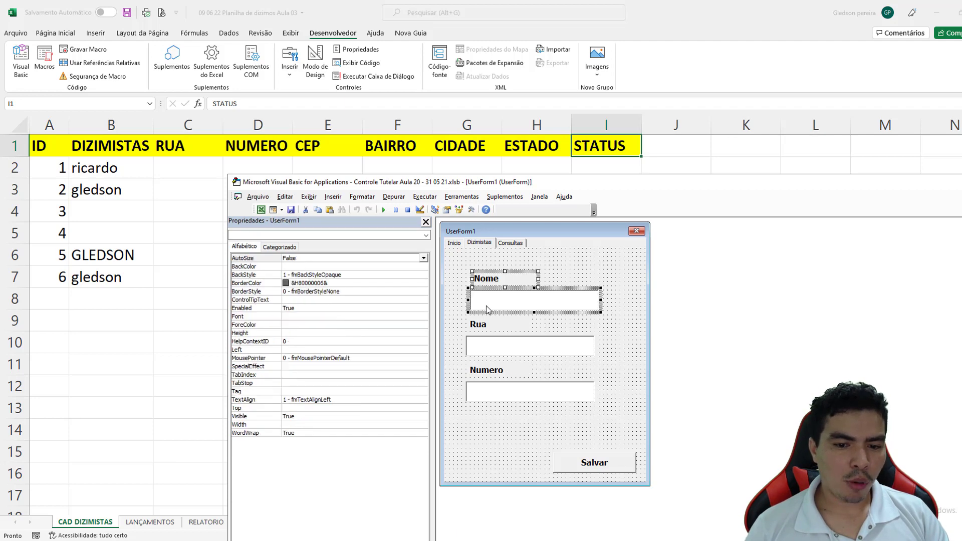
click(498, 416)
drag(471, 408, 486, 323)
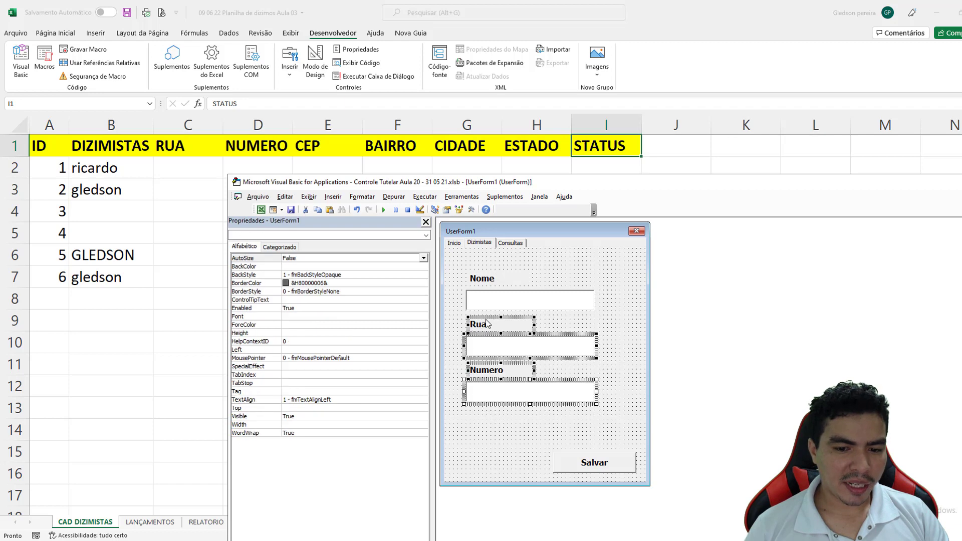
click(486, 320)
drag(485, 418, 478, 319)
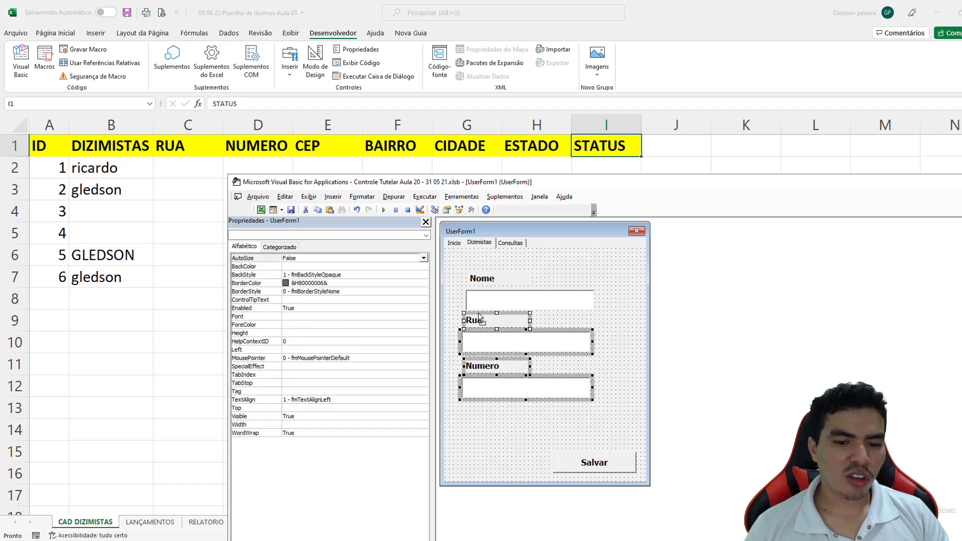
click(620, 334)
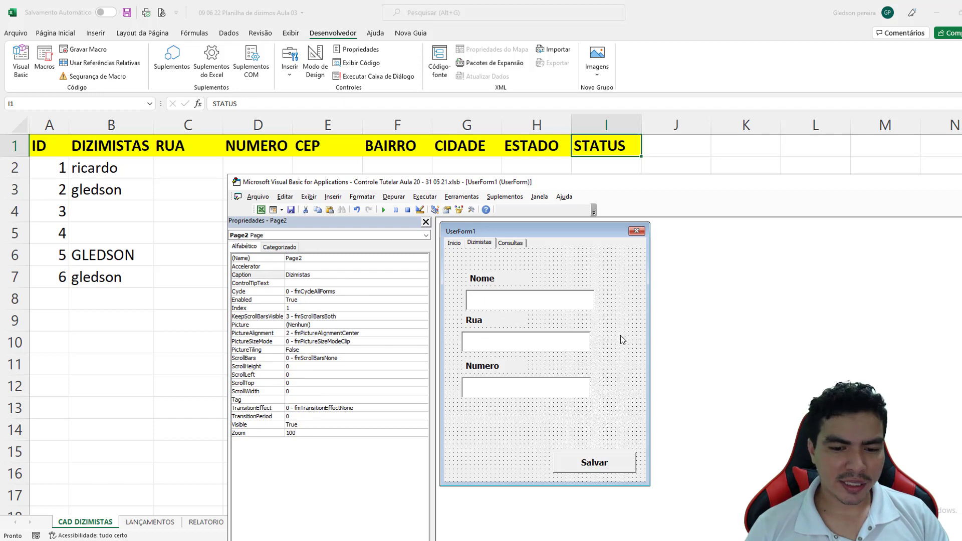
drag(478, 182, 455, 80)
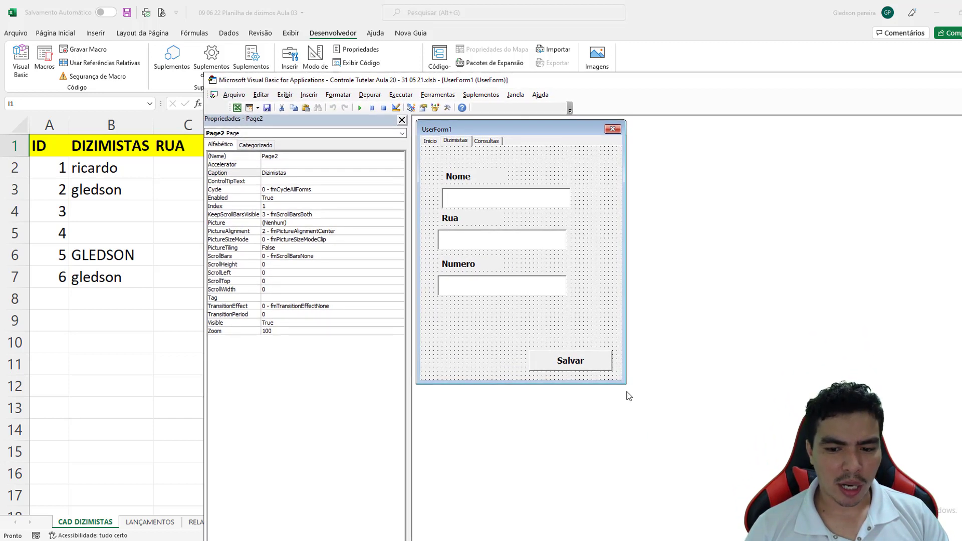
Enlarge UserForm1 and its Dizimistas page wider and taller.
click(534, 133)
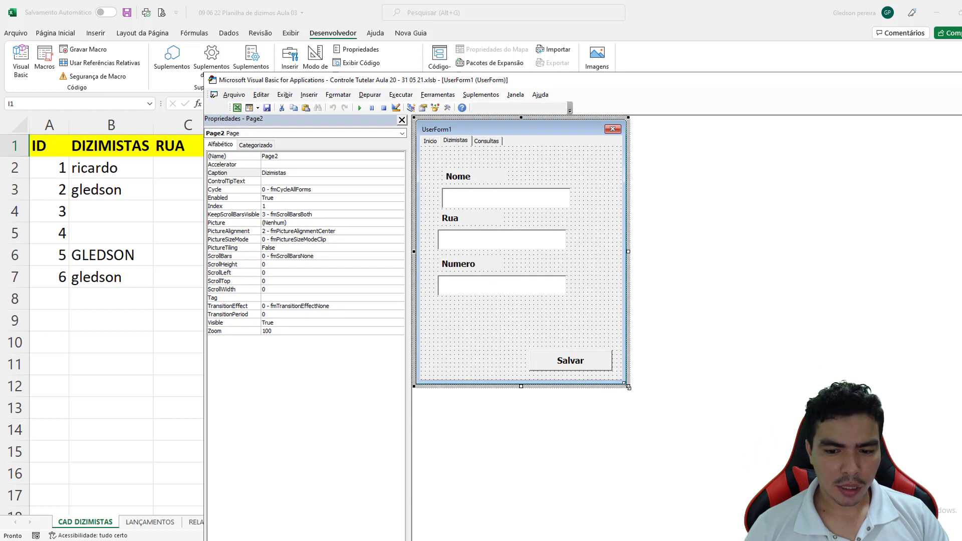
drag(627, 385, 719, 523)
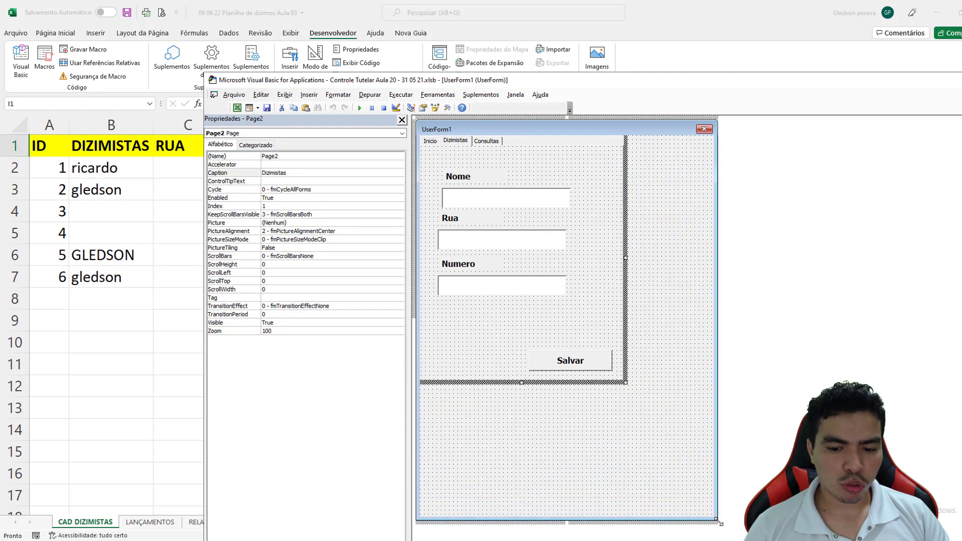
click(630, 338)
click(619, 364)
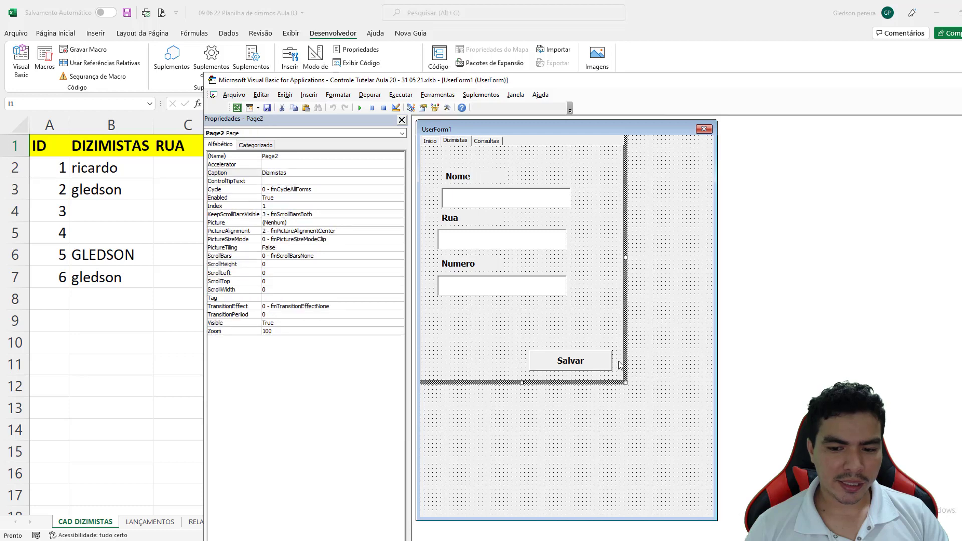
drag(639, 415, 706, 510)
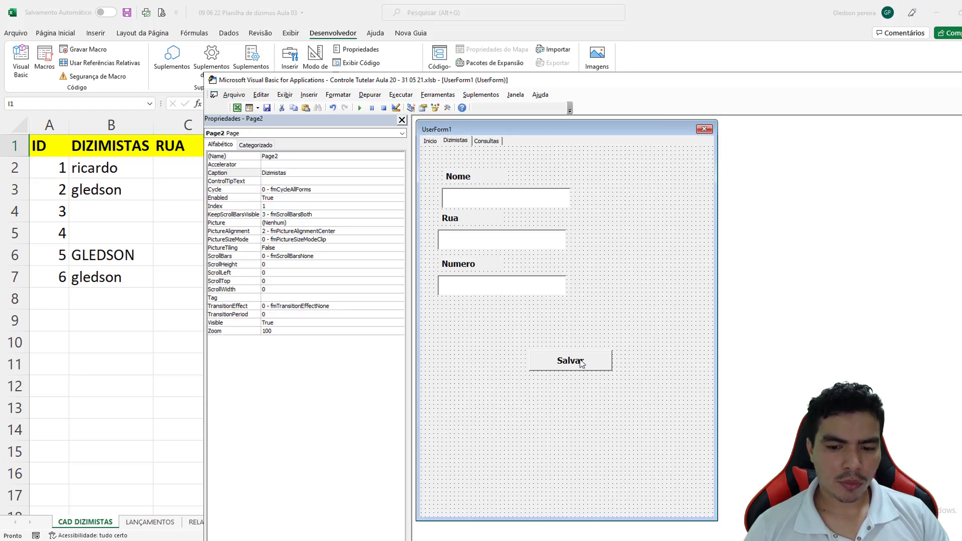
Move the Salvar button lower on the form and bring the Excel sheet forward.
drag(571, 360, 655, 498)
drag(351, 80, 343, 193)
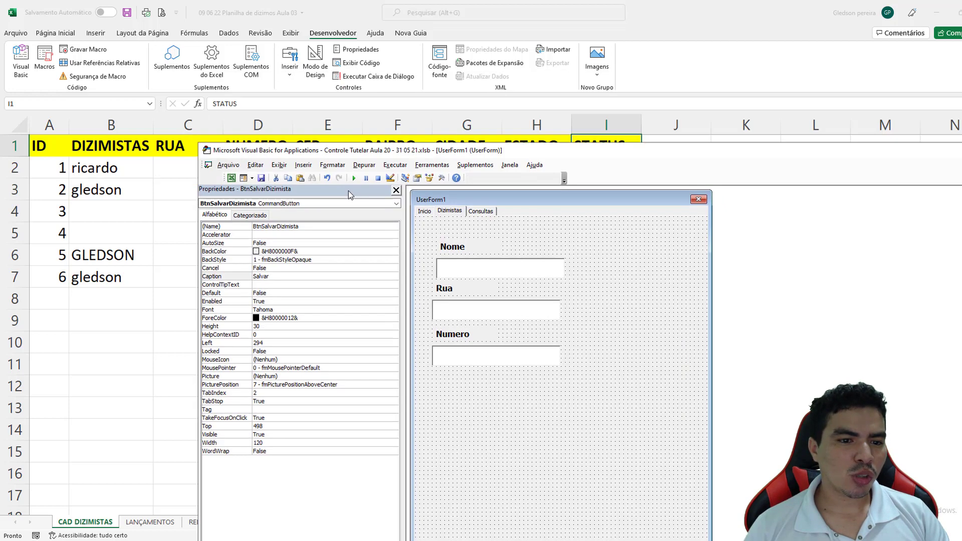
click(337, 142)
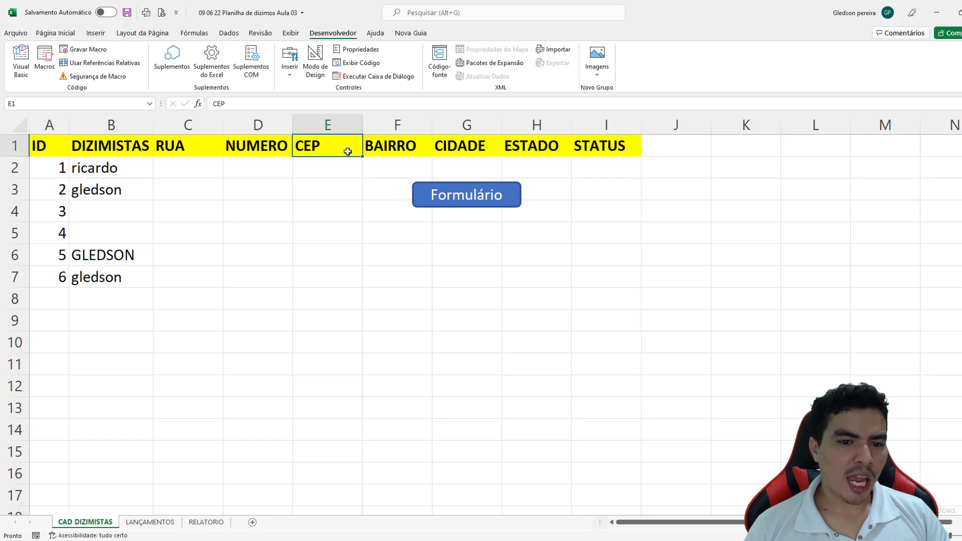
Review the BAIRRO, CIDADE and ESTADO headers in F1:H1 that still need form fields.
click(402, 147)
click(464, 151)
click(536, 144)
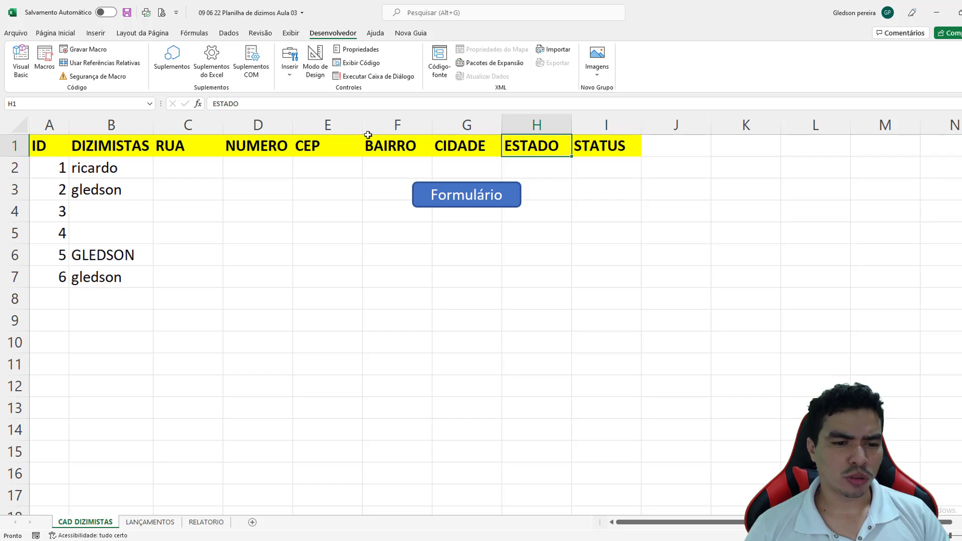
click(304, 146)
click(401, 150)
click(451, 147)
click(506, 145)
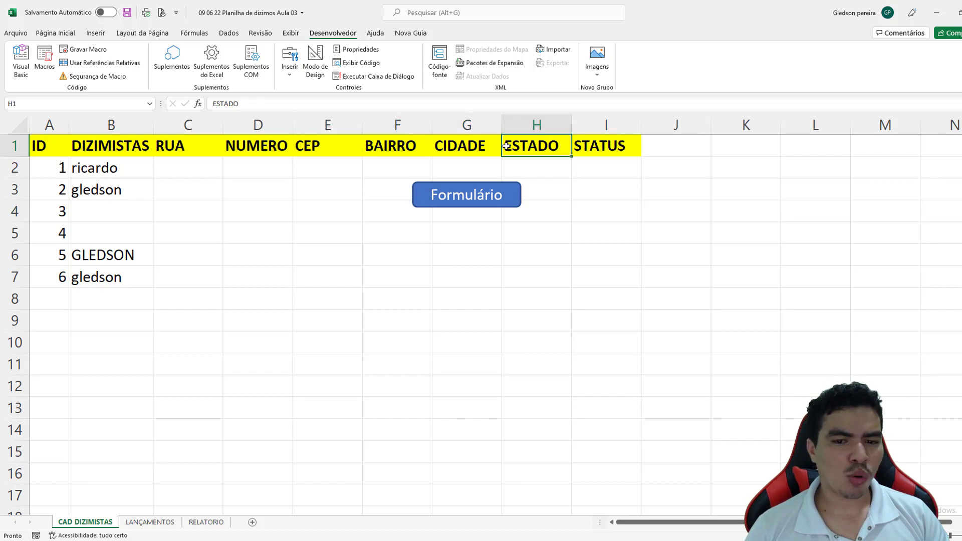
Back in the VBA editor, paste a copy of the Nome, Rua and Numero fields below the originals.
click(21, 61)
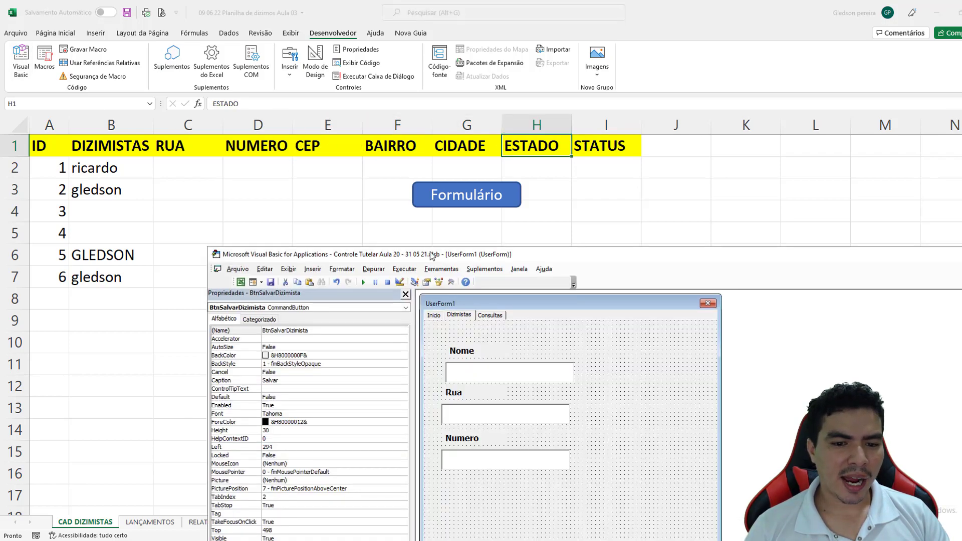
drag(432, 255, 397, 91)
drag(434, 316, 409, 173)
click(435, 333)
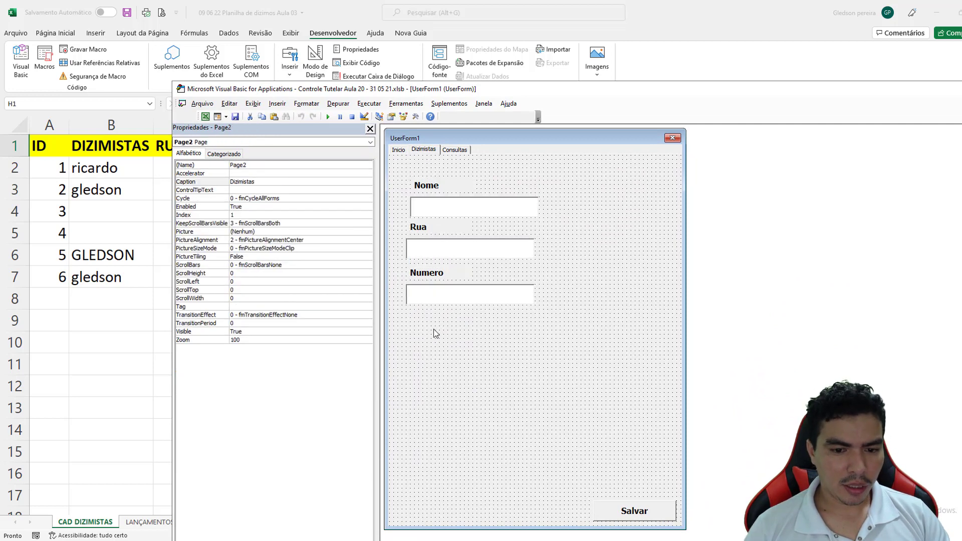
key(ctrl+v)
drag(489, 279, 420, 314)
click(569, 361)
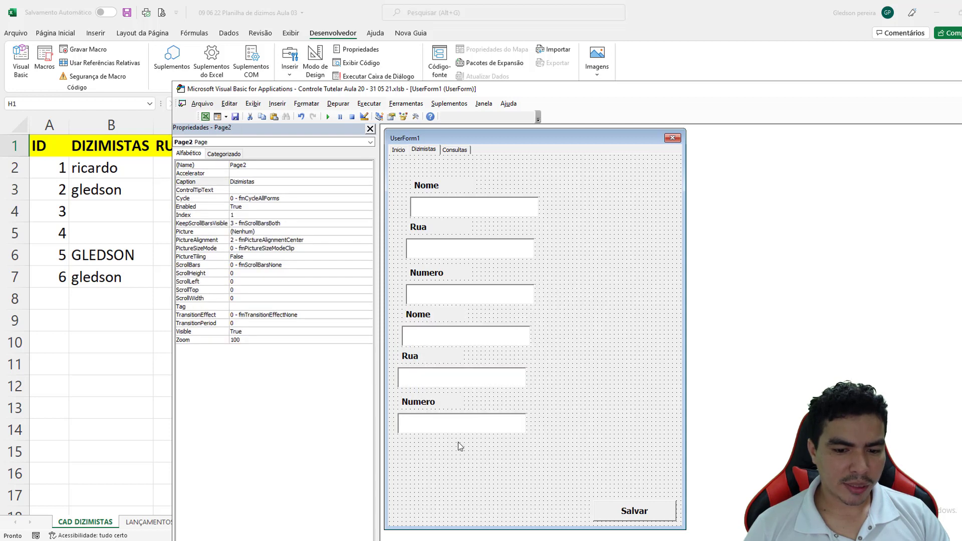
Paste another Numero label-and-textbox pair below the last field.
drag(410, 396, 410, 396)
click(436, 452)
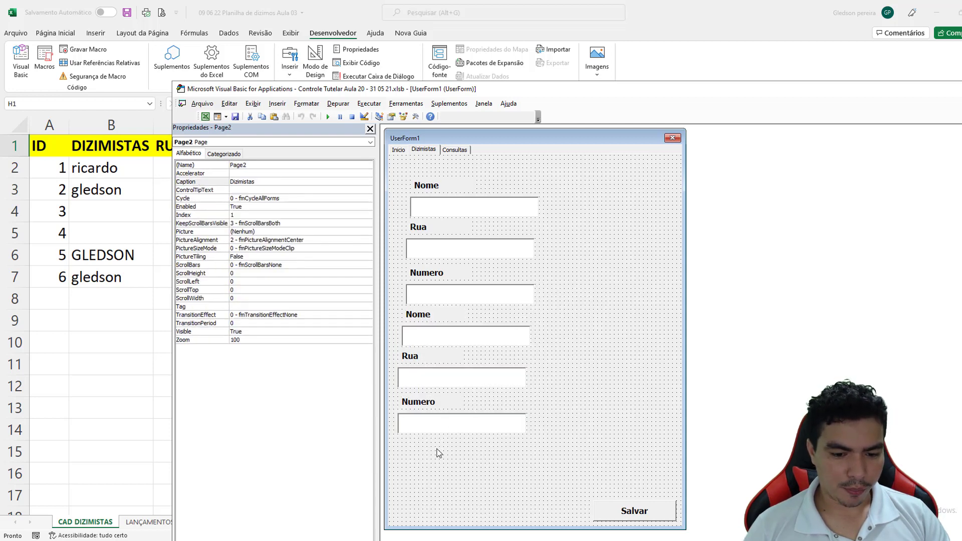
key(ctrl+v)
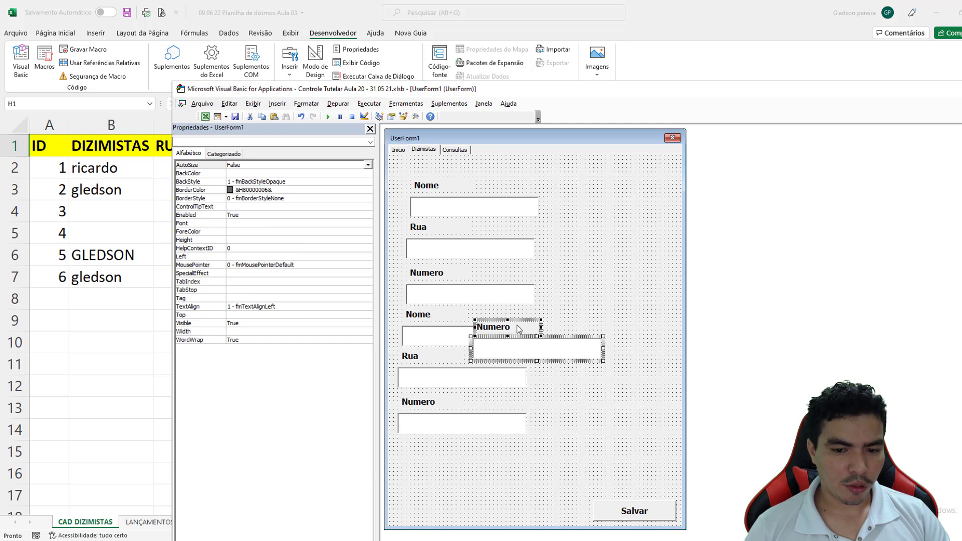
mouse_move(518, 329)
mouse_down()
mouse_move(449, 440)
mouse_move(437, 439)
mouse_up()
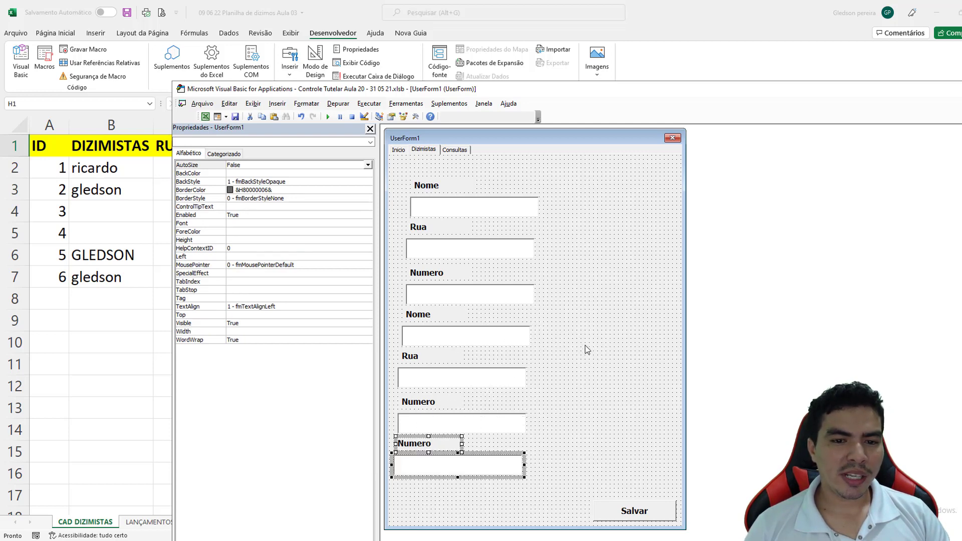
click(579, 312)
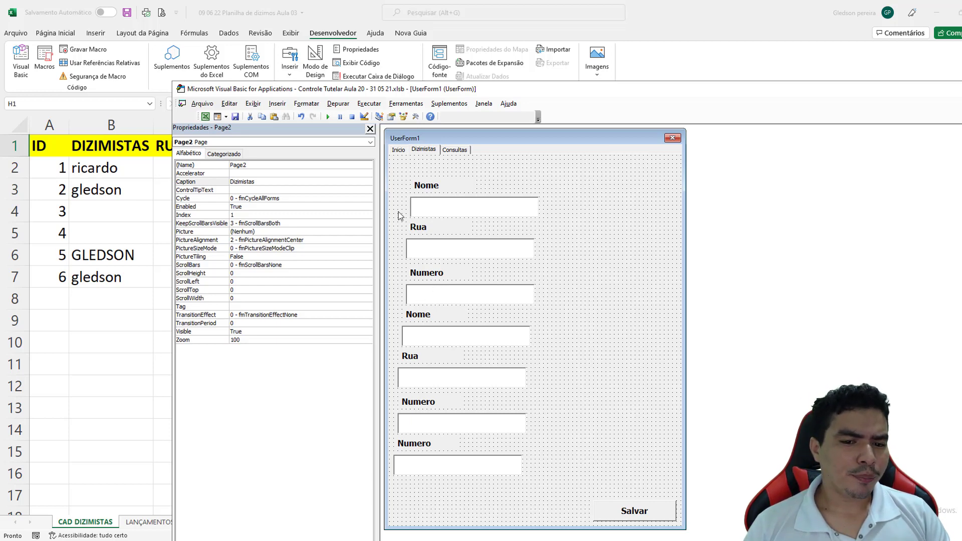
Show the Toolbox and draw an option button captioned Ativo below the fields.
click(253, 103)
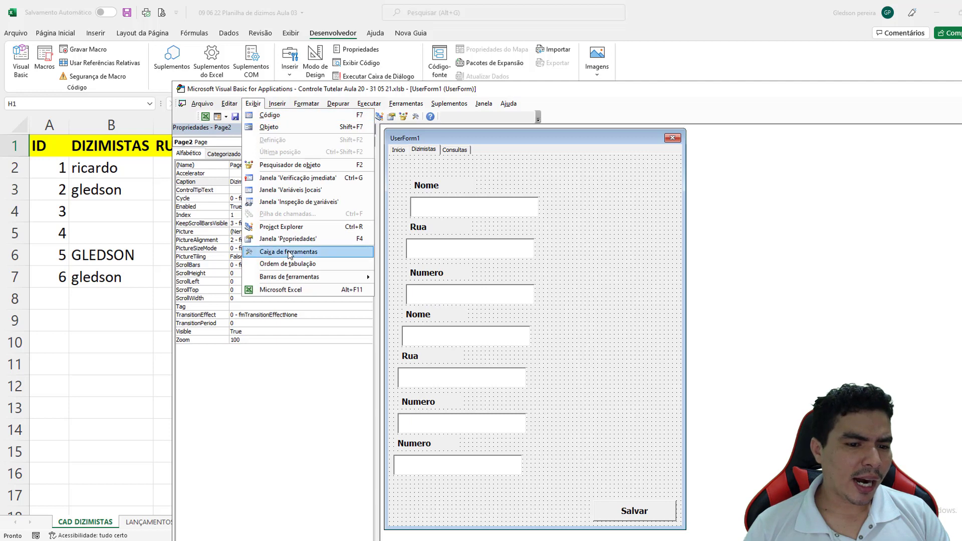
click(290, 253)
drag(48, 198, 783, 217)
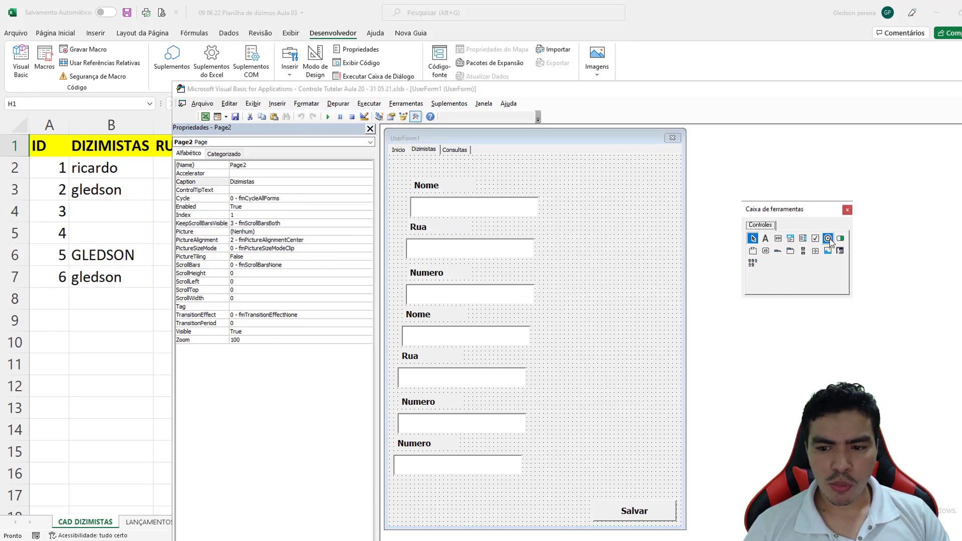
click(827, 238)
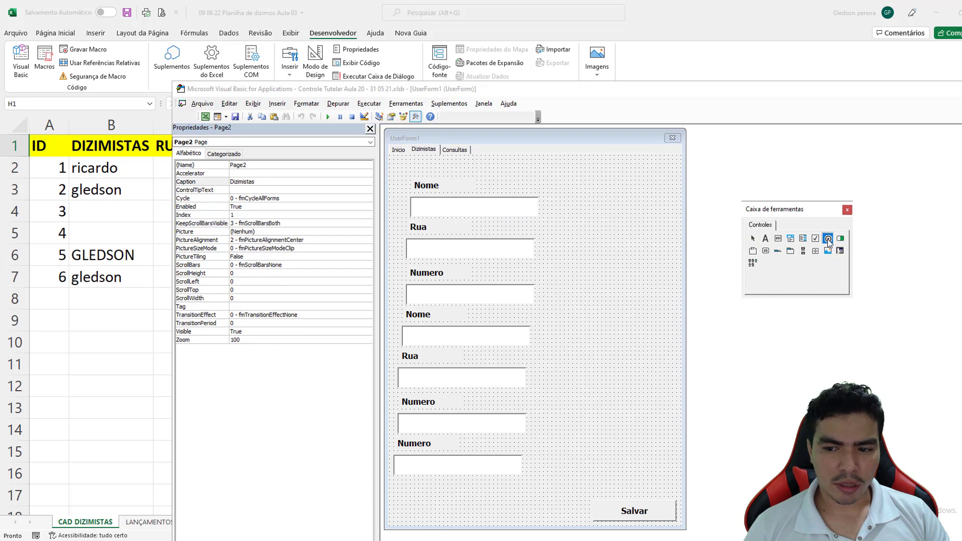
mouse_move(401, 490)
mouse_down()
mouse_move(444, 502)
mouse_move(464, 496)
mouse_up()
click(419, 497)
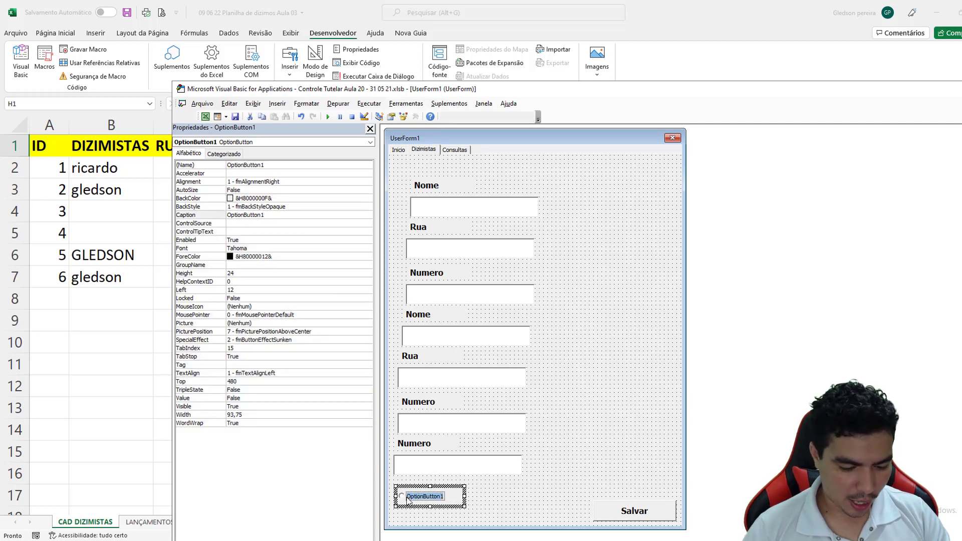
text(Ativo)
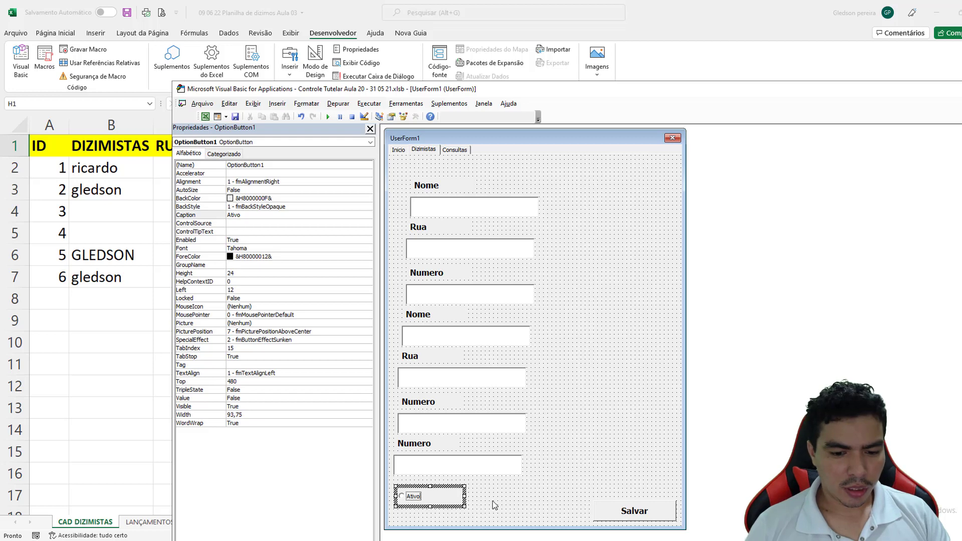
click(426, 486)
Duplicate the Ativo button, caption the copy Inativo, and place it beside Ativo.
key(ctrl+c)
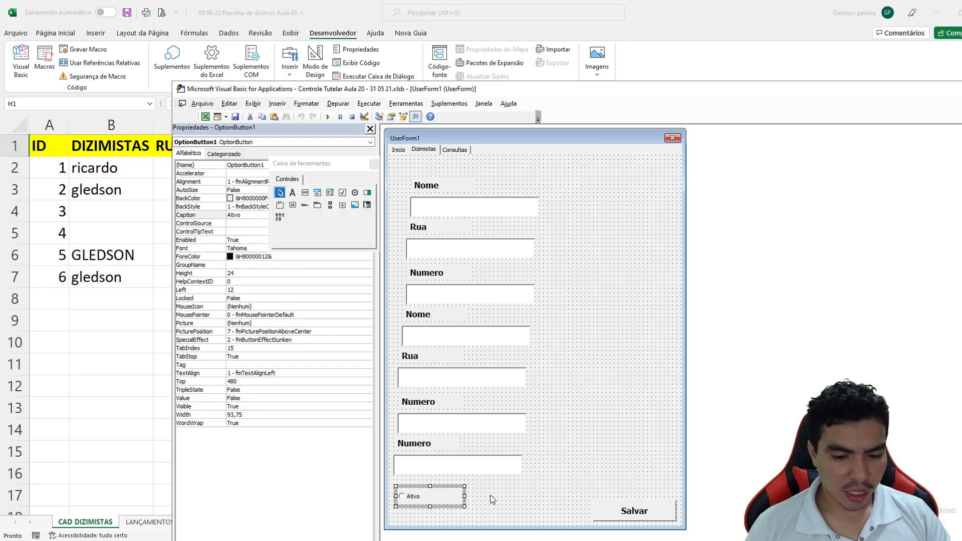
click(546, 345)
key(ctrl+v)
click(523, 339)
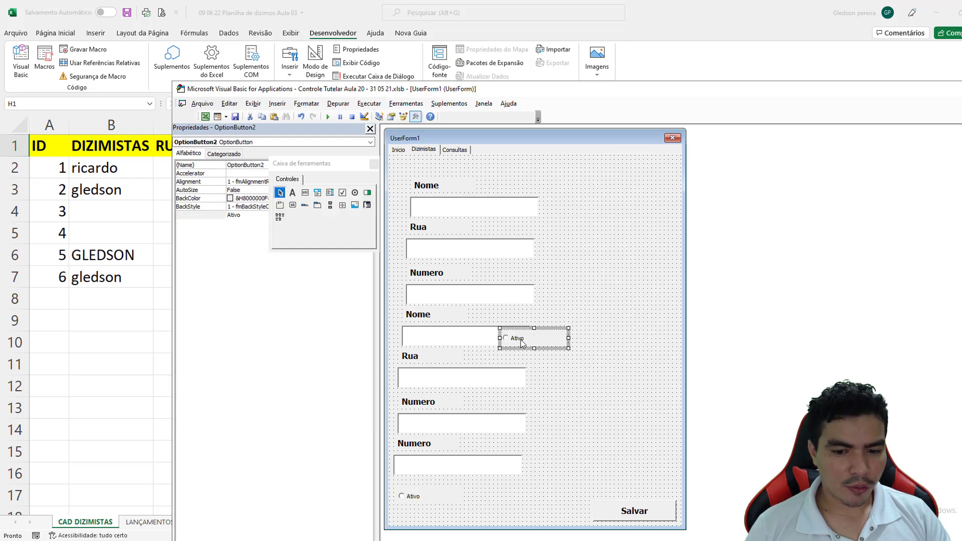
double_click(514, 340)
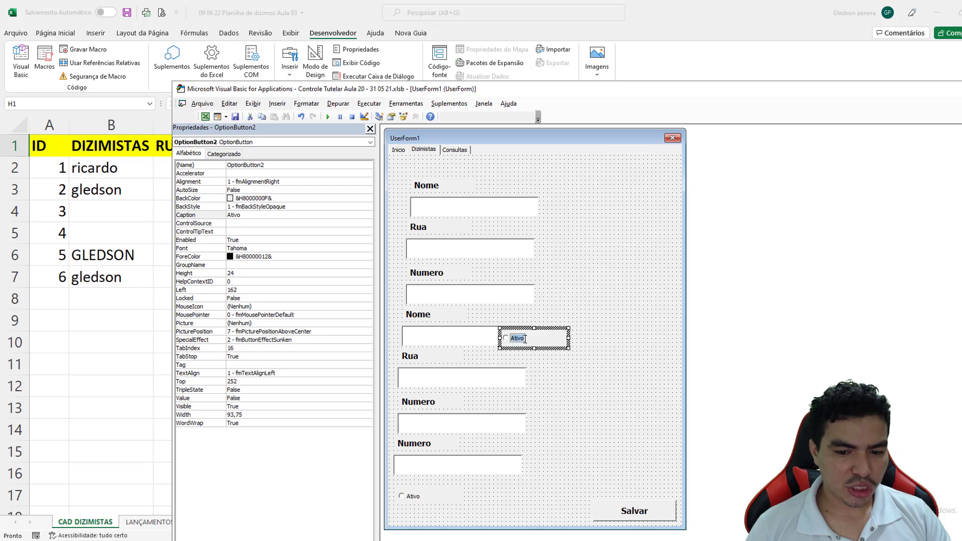
text(Inativo)
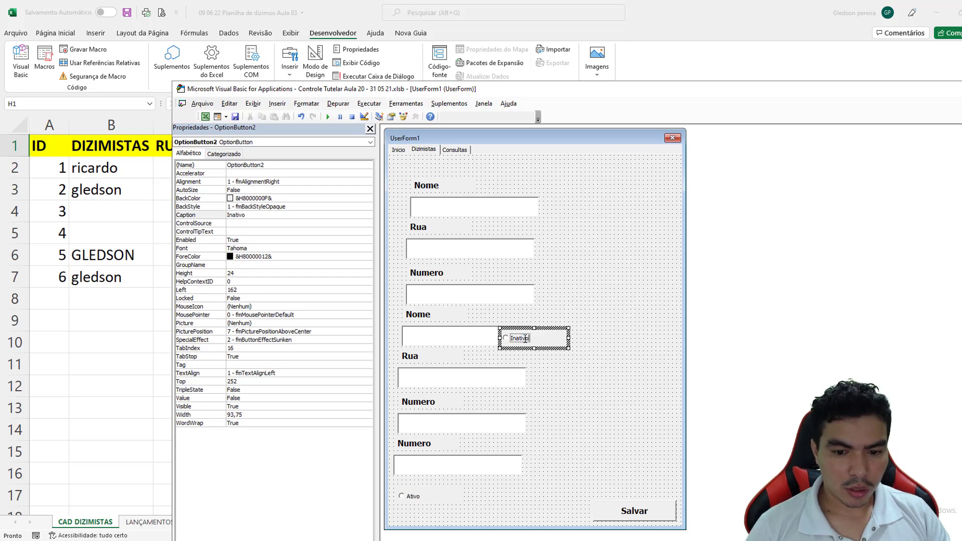
drag(535, 330, 489, 490)
click(525, 480)
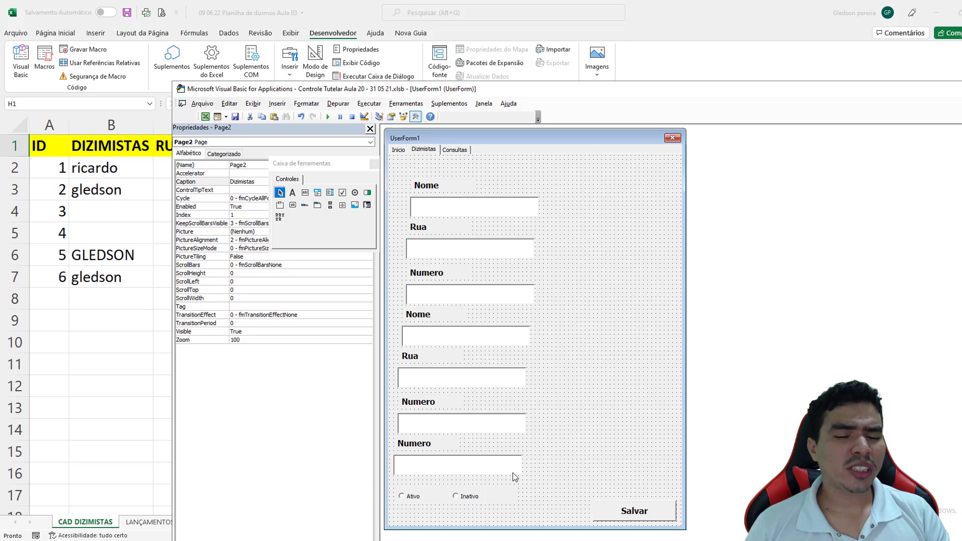
Set both option captions to bold Tahoma size 12, then run the form to preview it.
drag(526, 495, 406, 506)
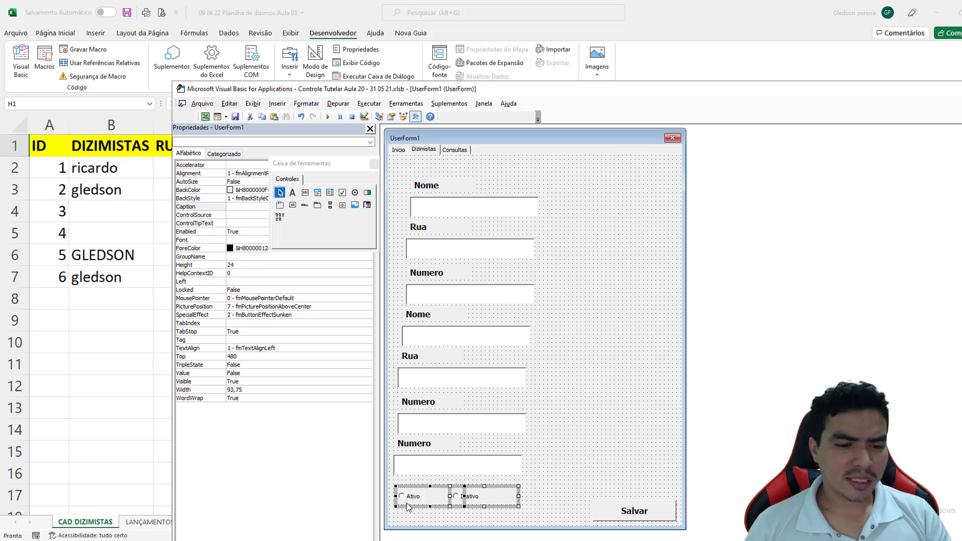
click(374, 164)
click(240, 240)
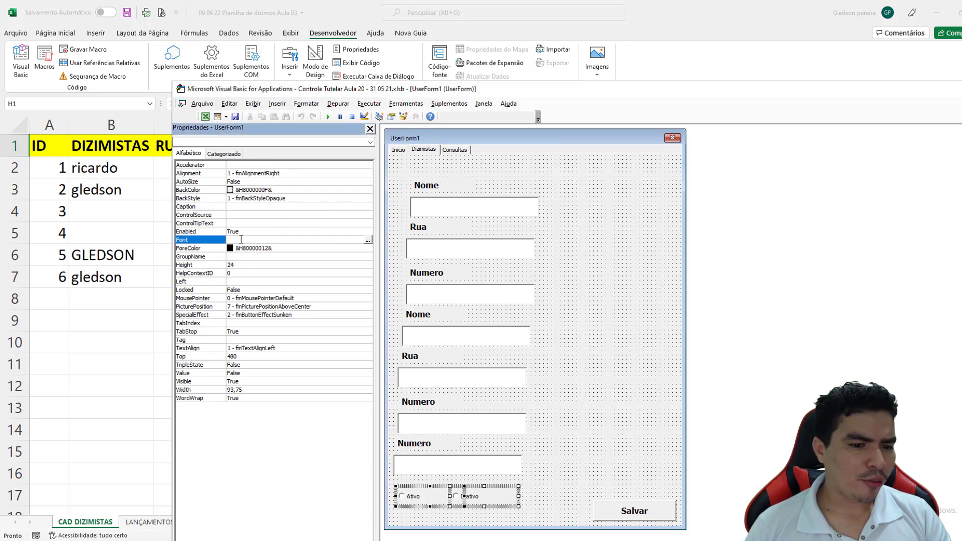
click(369, 241)
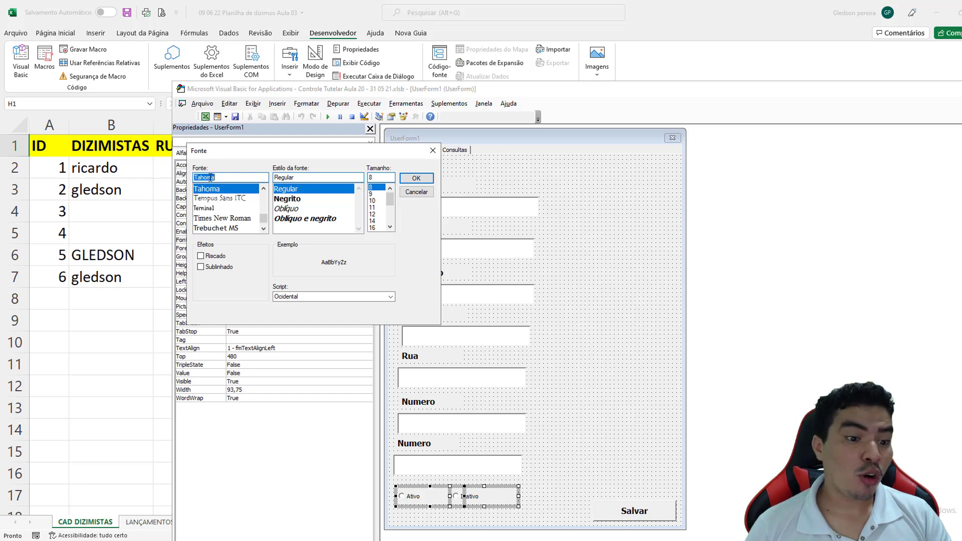
click(287, 201)
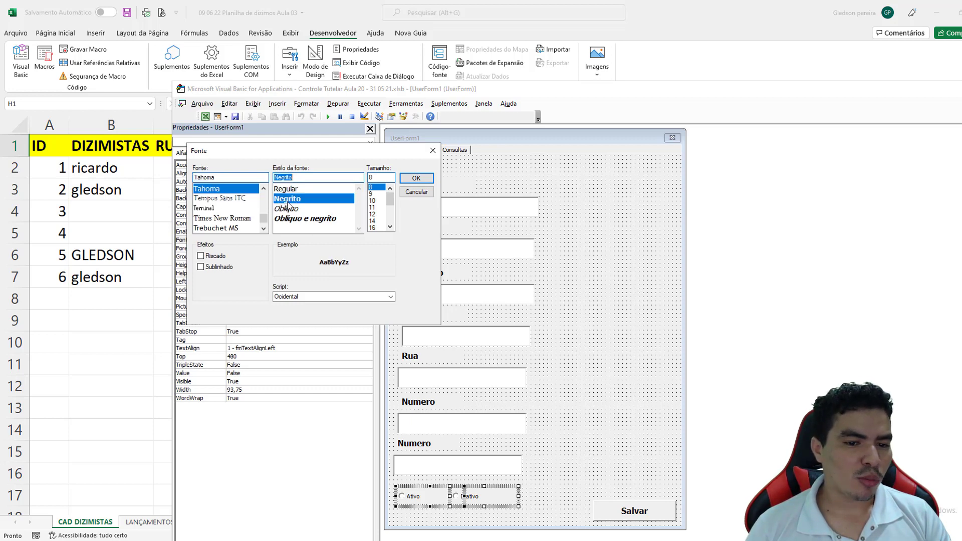
click(372, 221)
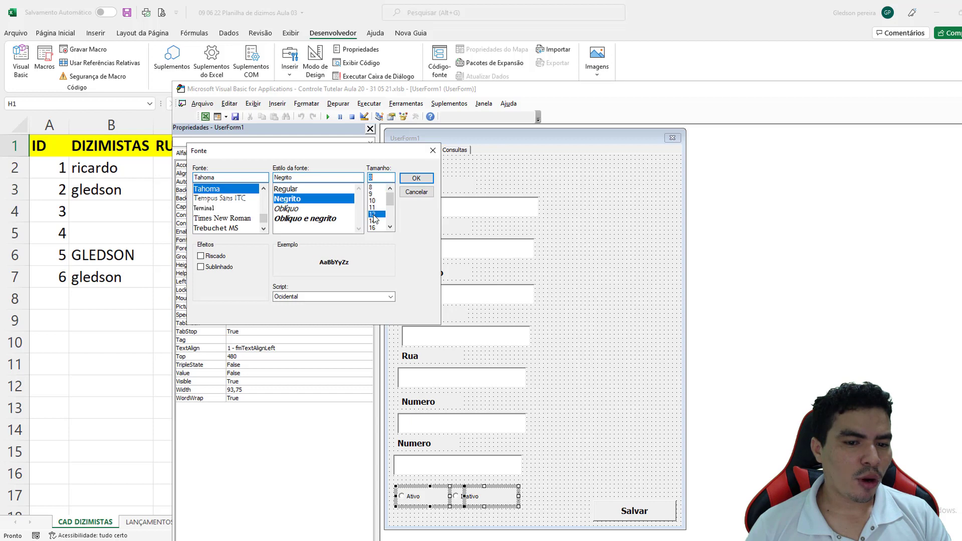
click(420, 181)
click(587, 404)
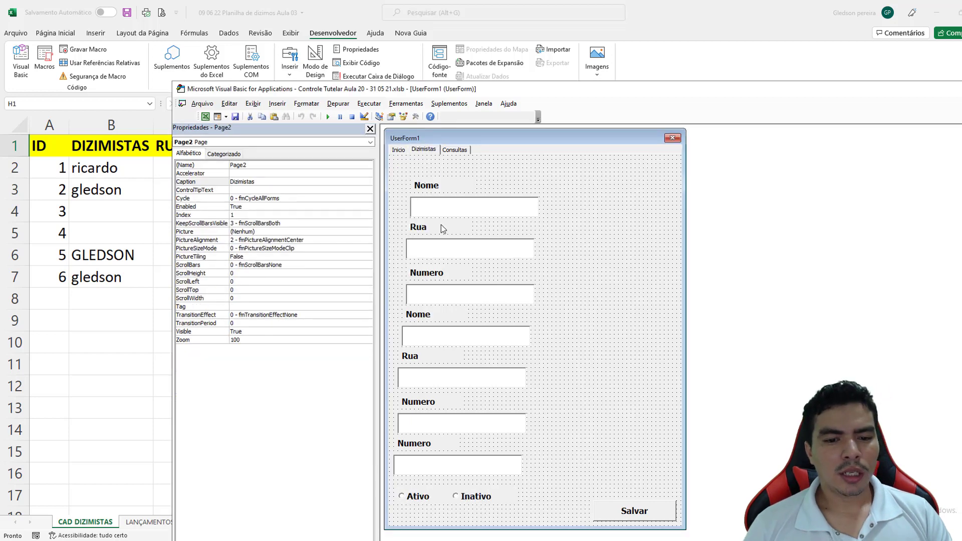
click(329, 117)
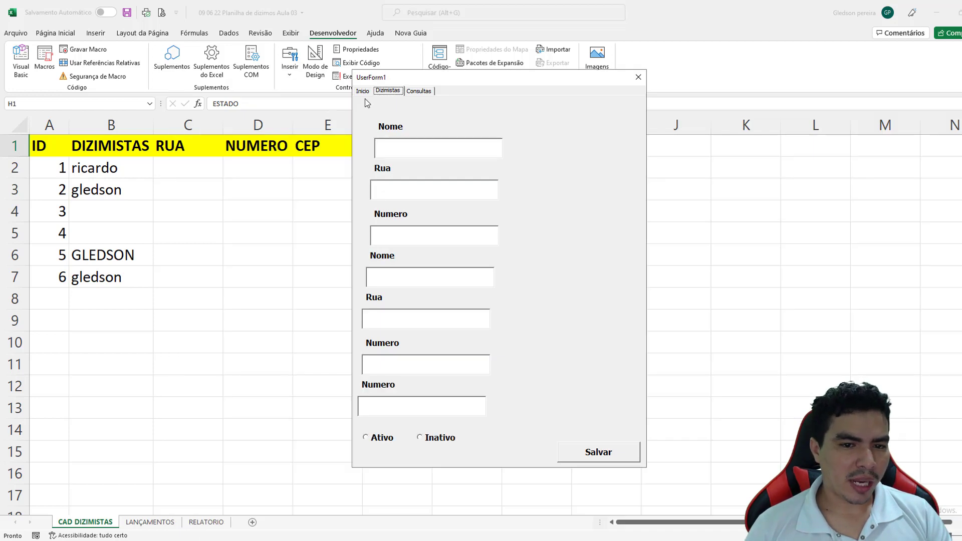
Close the running form and reopen UserForm1 in the designer with the Properties window closed.
click(638, 78)
click(28, 62)
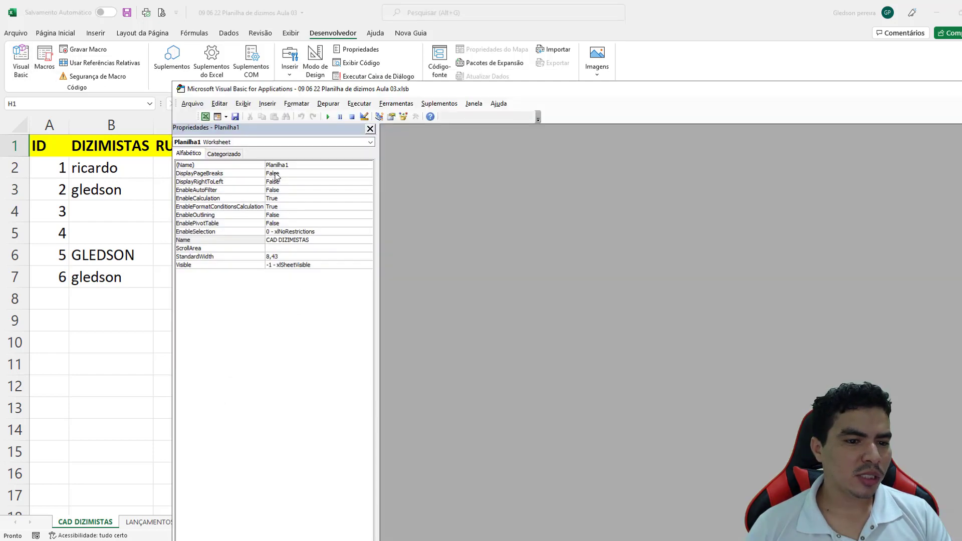
click(243, 103)
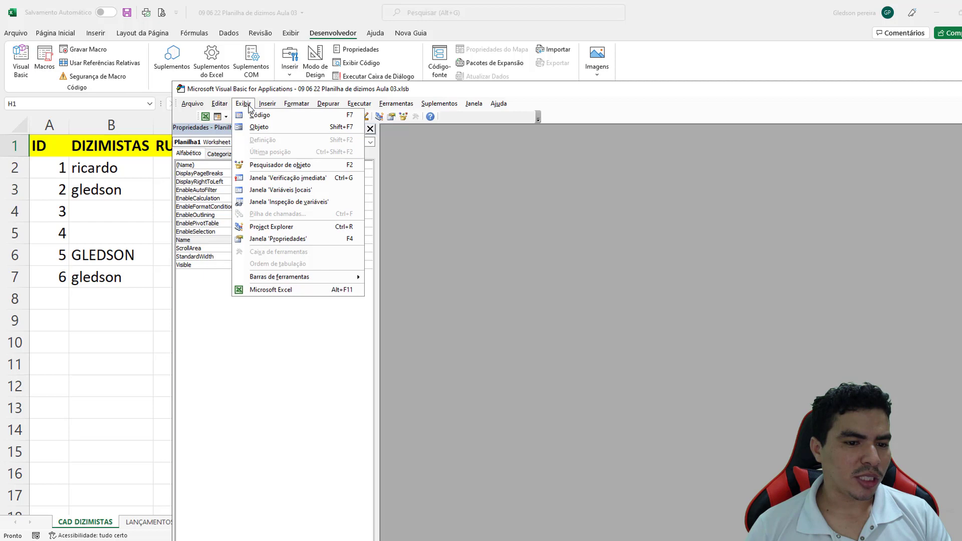
click(289, 227)
double_click(233, 213)
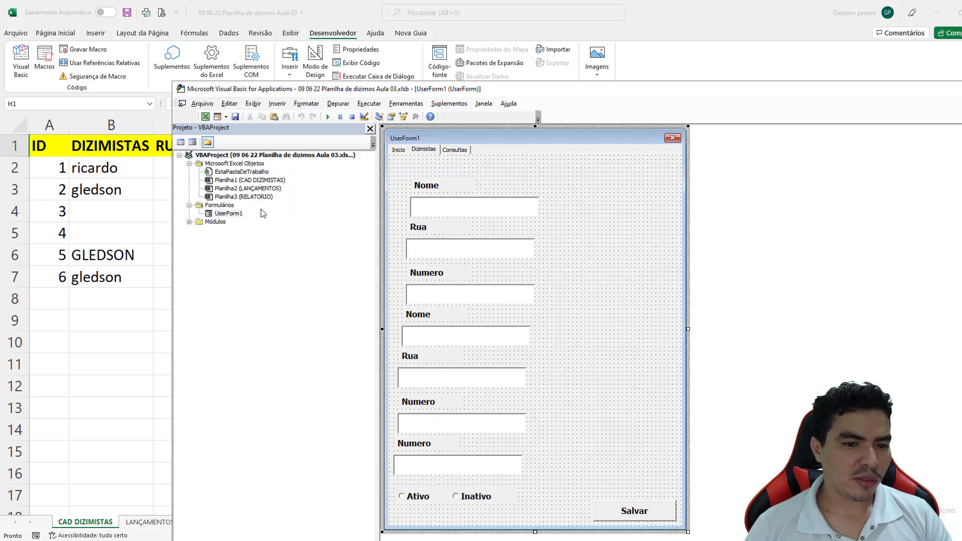
click(370, 128)
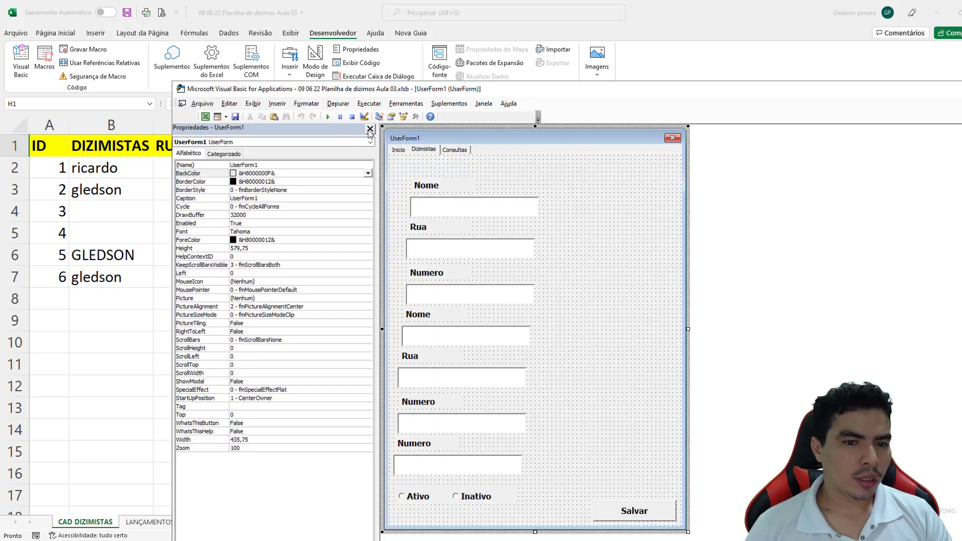
click(370, 128)
mouse_move(340, 94)
mouse_down()
mouse_move(524, 139)
mouse_move(564, 72)
mouse_up()
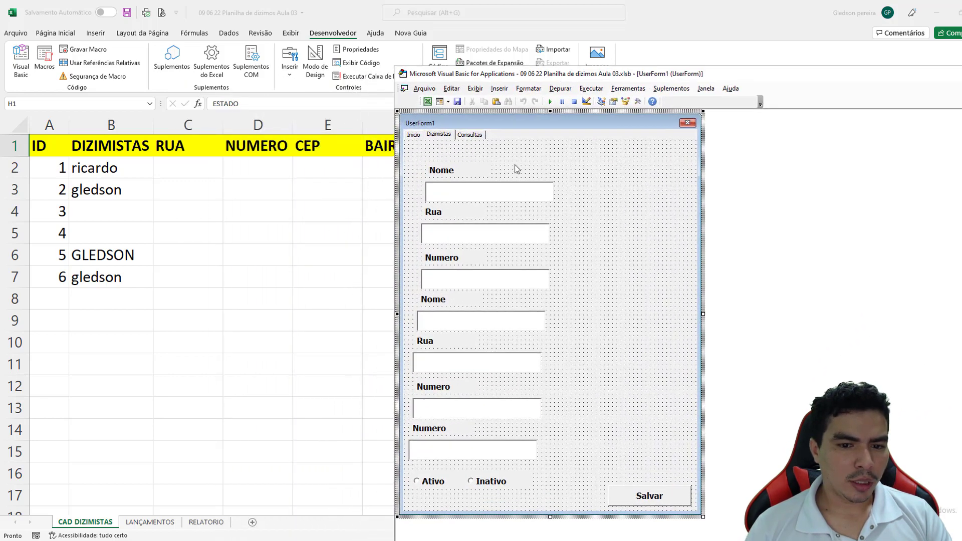
Change the first Nome label to Dizimista and the second Nome label to Cep.
click(436, 173)
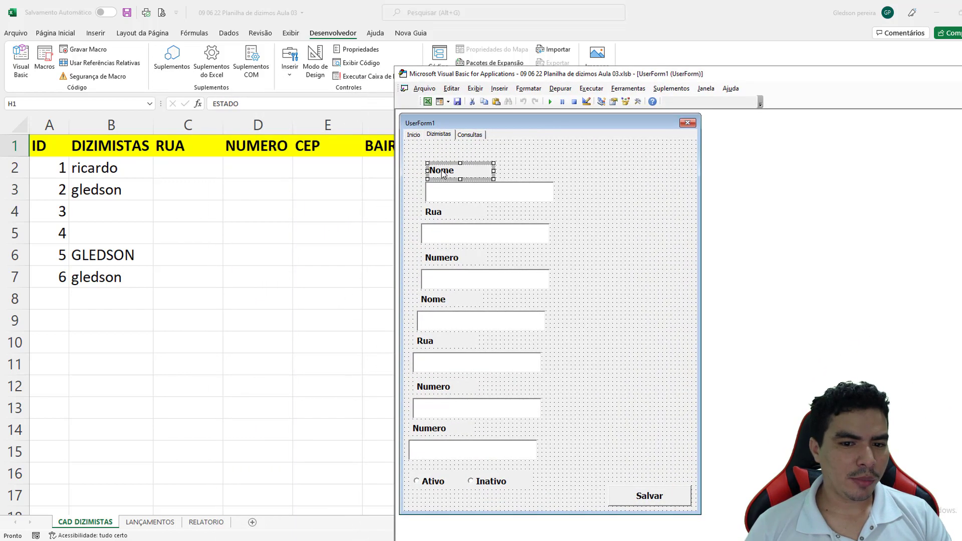
click(426, 169)
text(D)
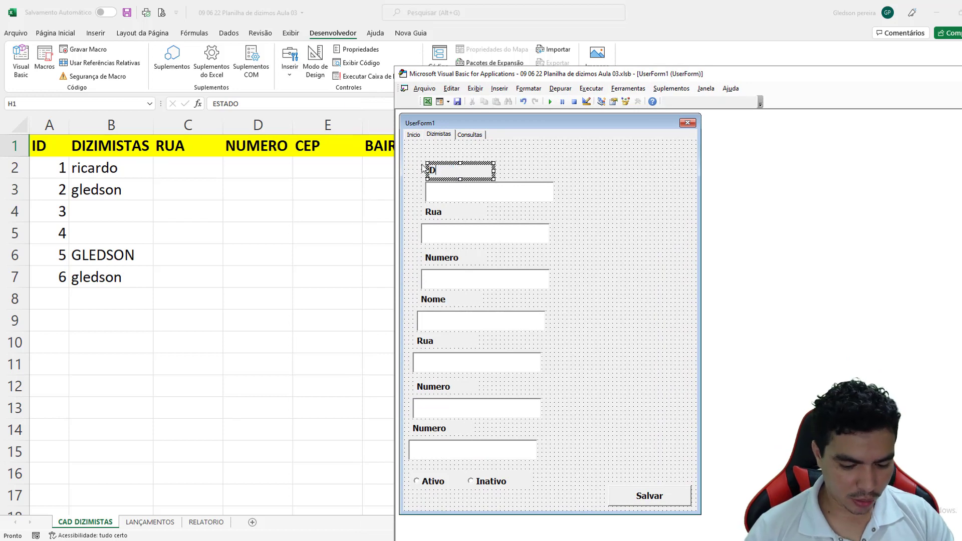
text(izimista)
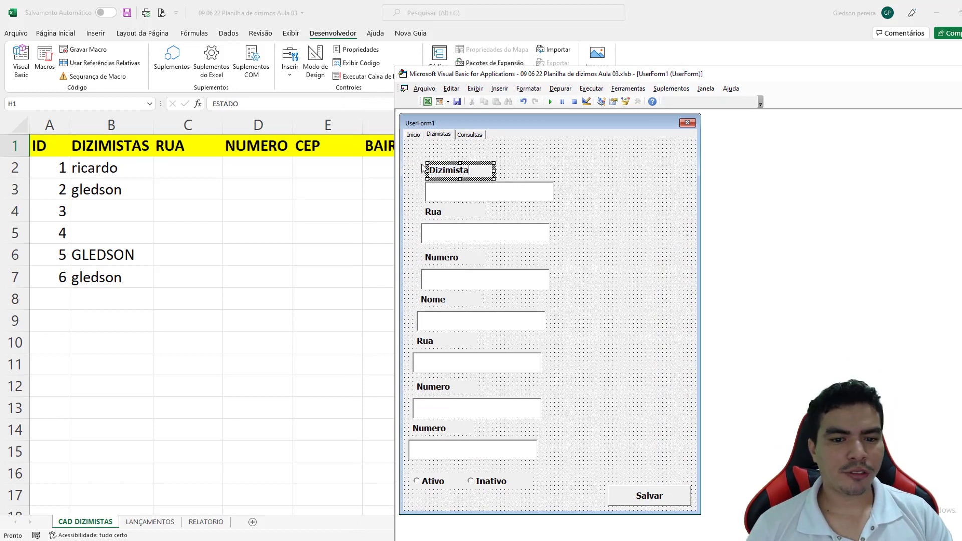
click(437, 213)
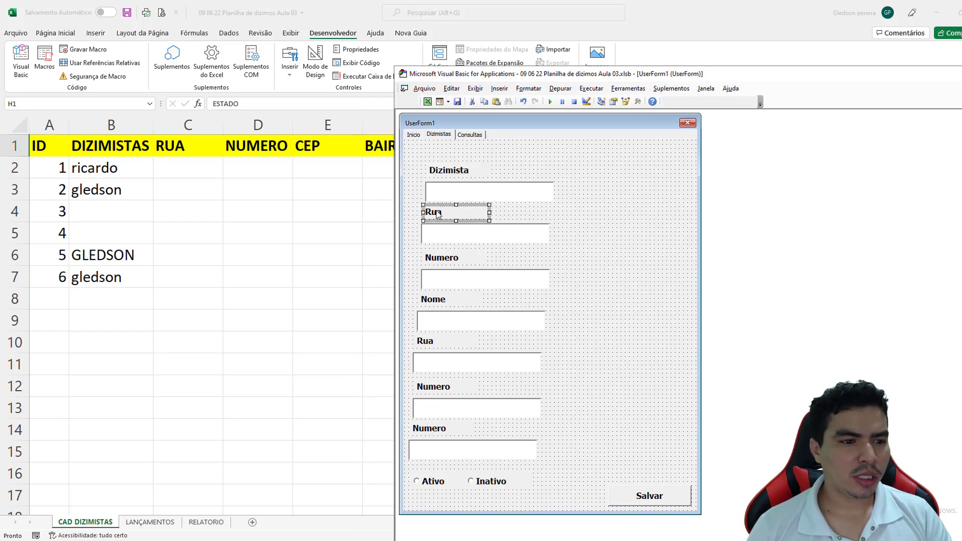
click(443, 258)
click(446, 299)
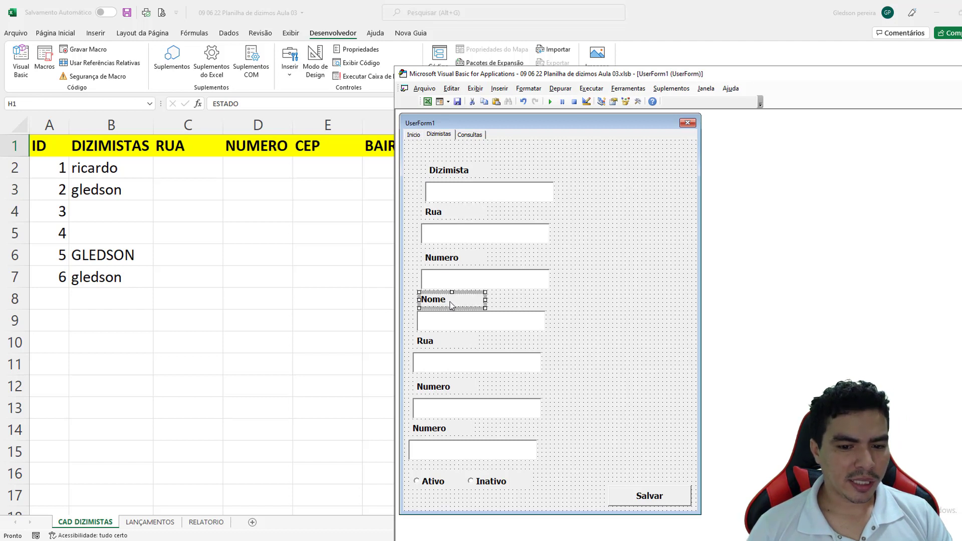
click(446, 301)
double_click(425, 300)
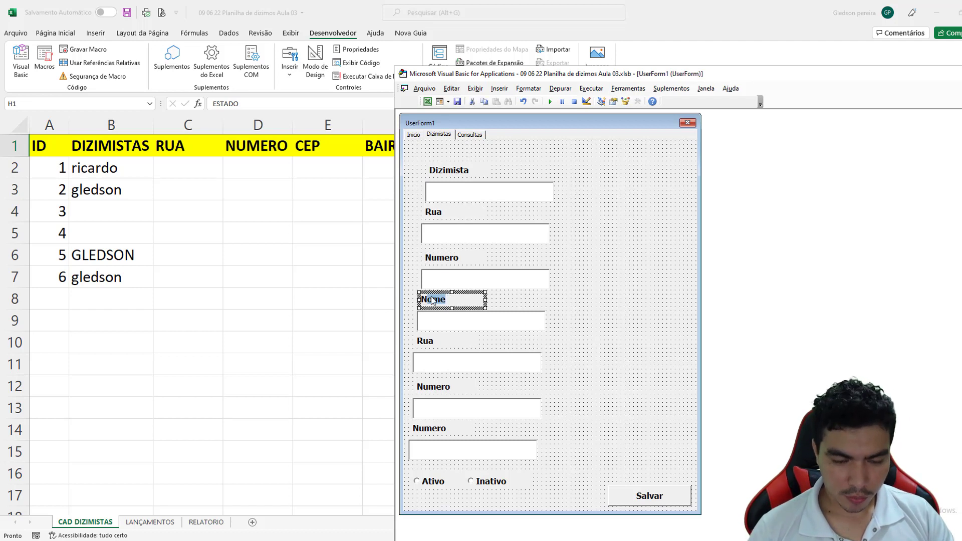
key(BackSpace)
text(ep)
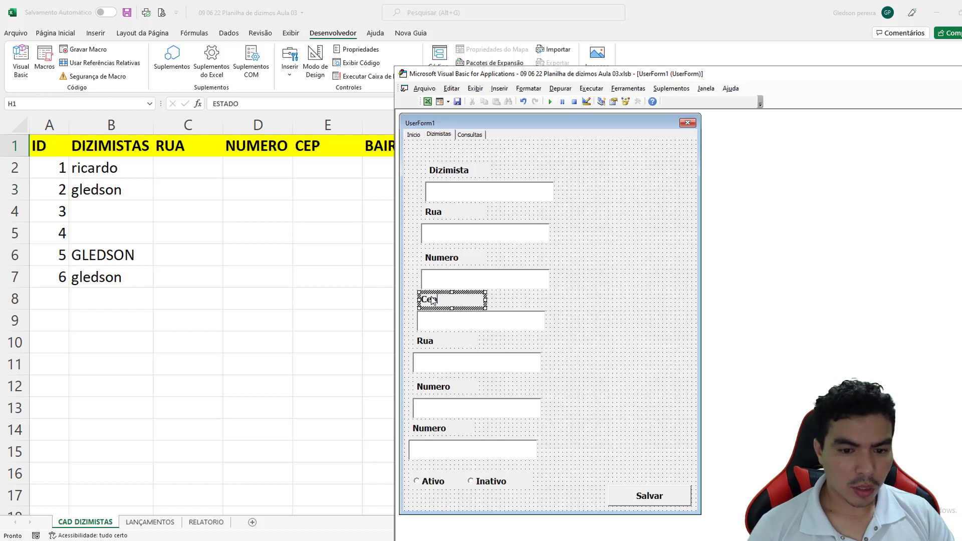
click(431, 342)
Relabel the remaining duplicate labels as Bairro, Cidade and Estado.
click(431, 341)
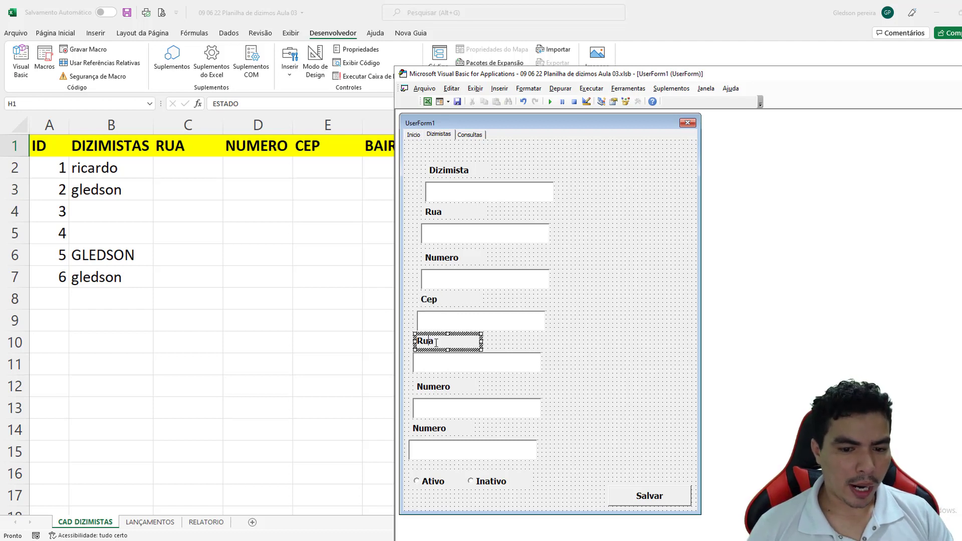
double_click(426, 342)
text(Bairr)
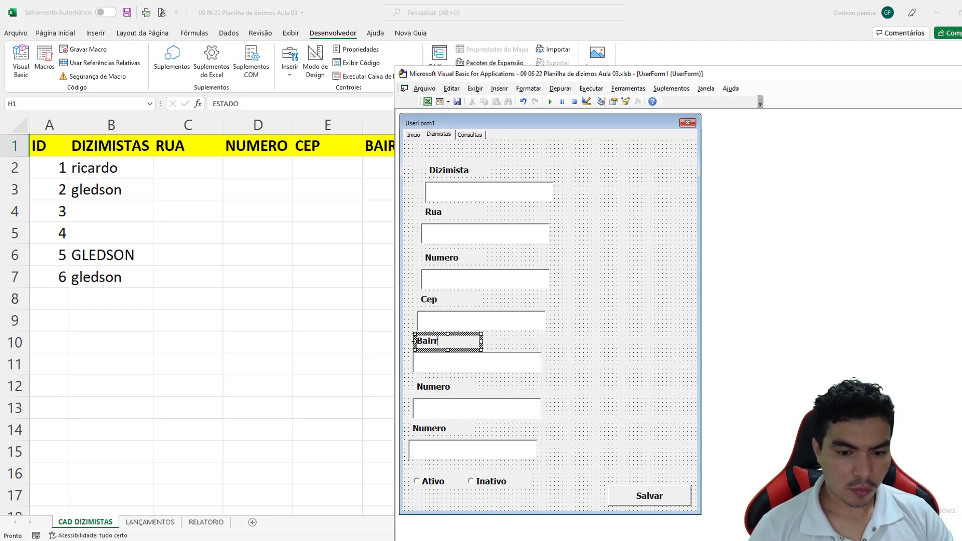
text(o)
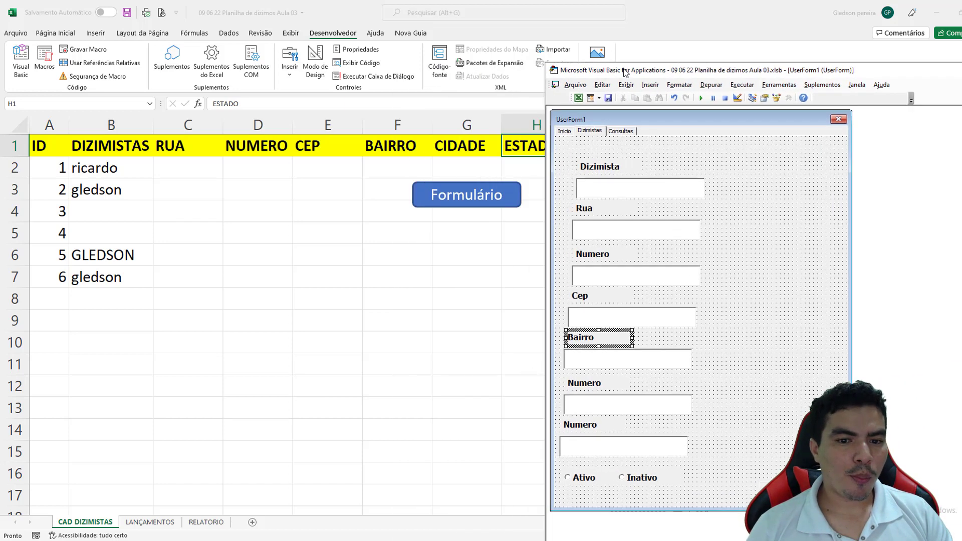
drag(466, 78, 643, 70)
click(621, 383)
click(621, 383)
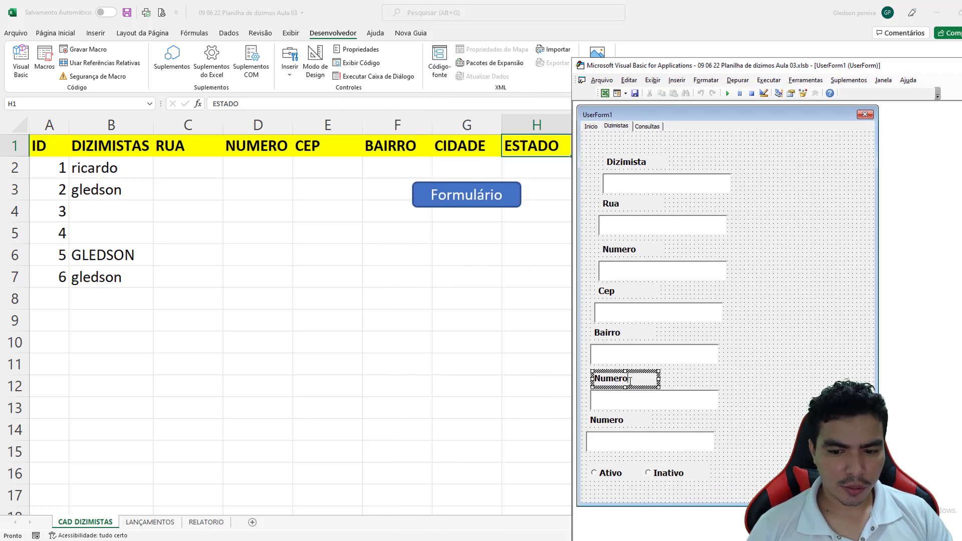
double_click(620, 382)
text(idad)
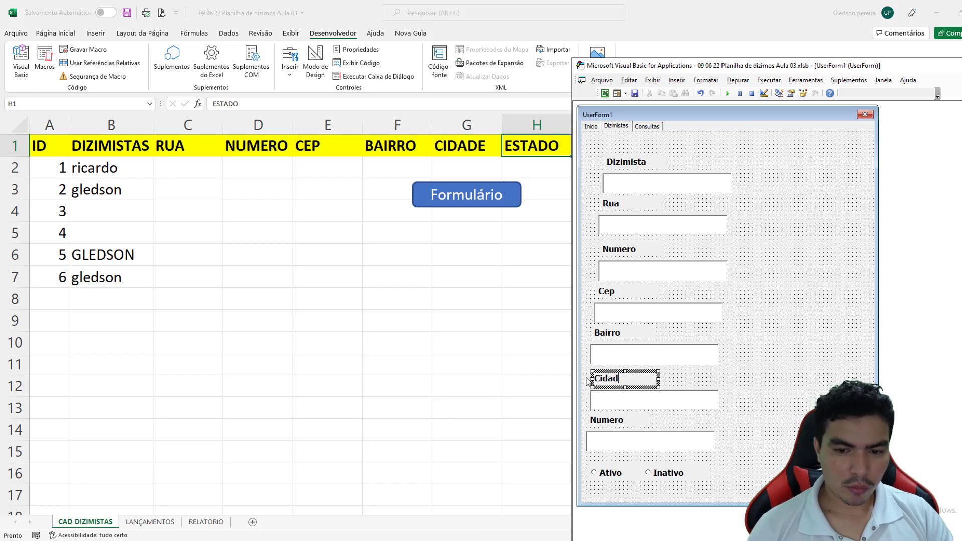
text(e)
click(622, 423)
click(623, 425)
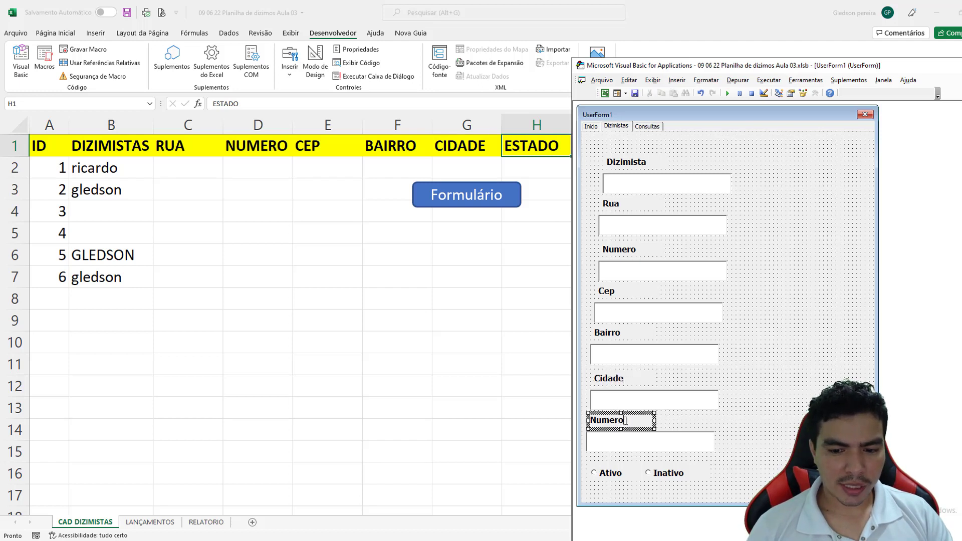
drag(624, 421, 581, 422)
text(Es)
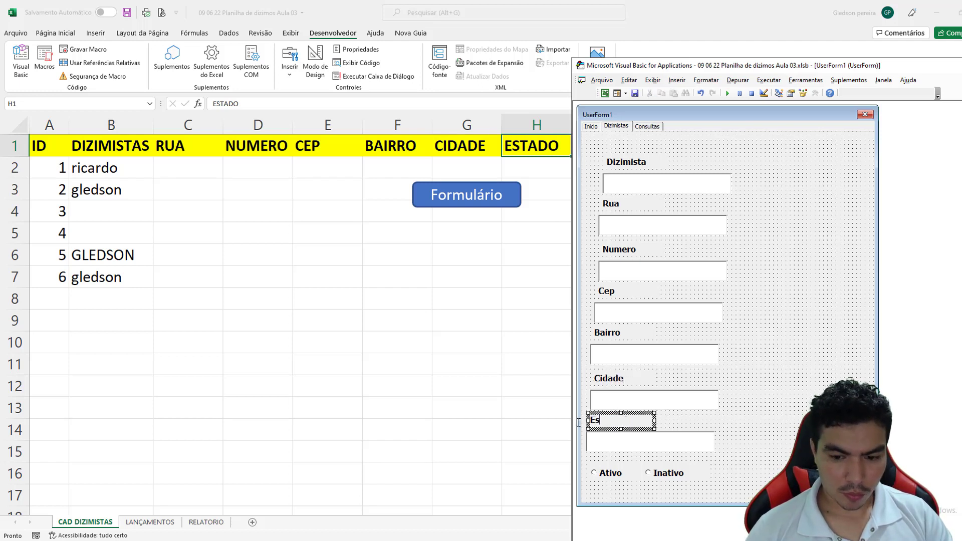
text(tado)
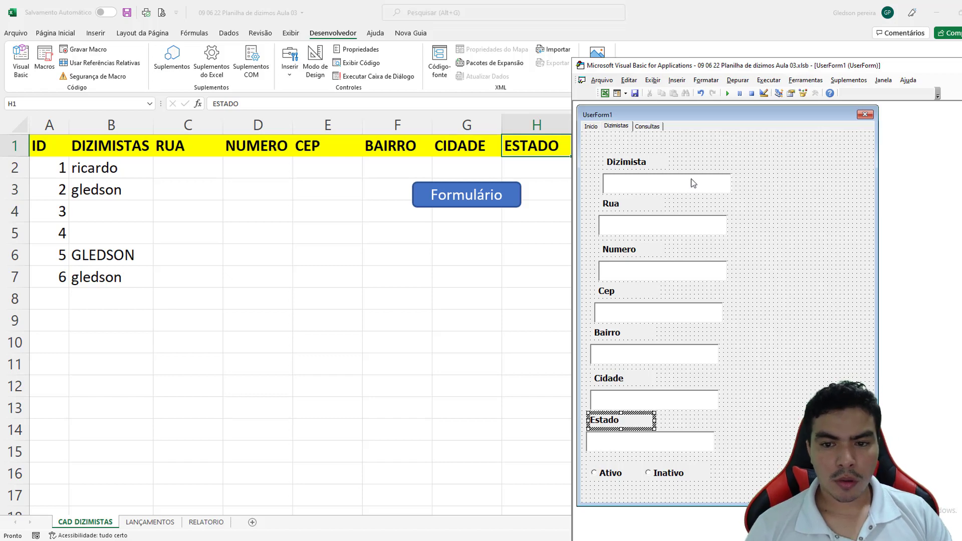
mouse_move(631, 68)
mouse_down()
mouse_move(377, 25)
mouse_move(388, 26)
mouse_up()
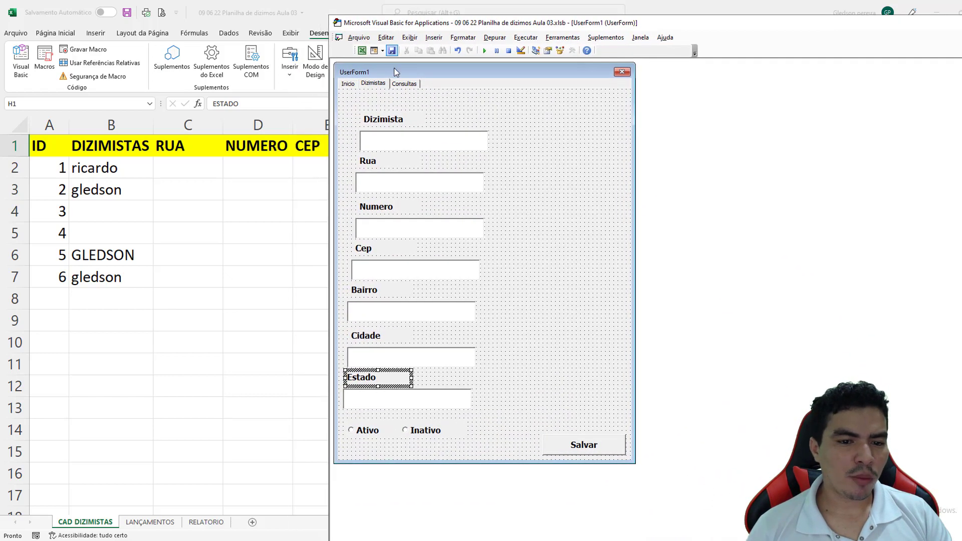
Show the text box properties and rename the Cep text box to TxtCep.
right_click(389, 225)
click(425, 281)
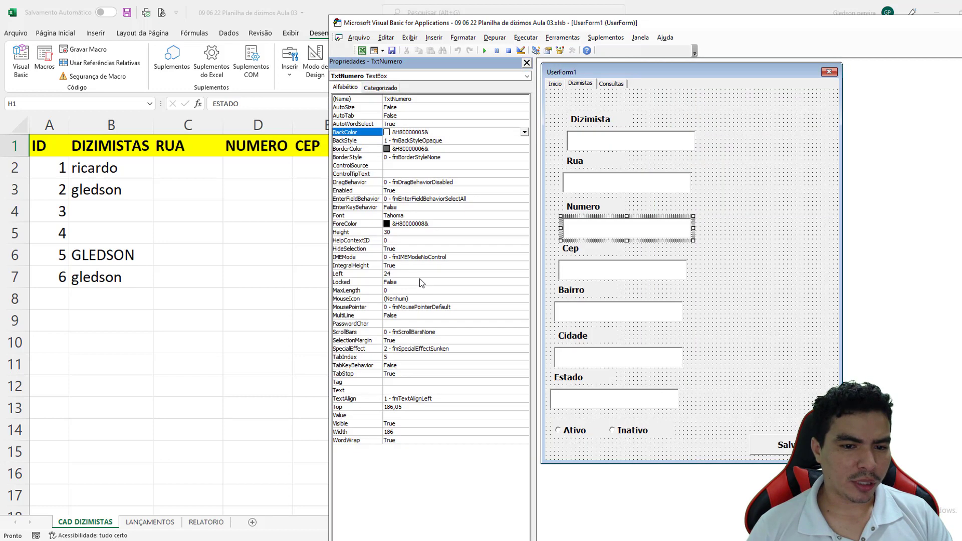
click(426, 99)
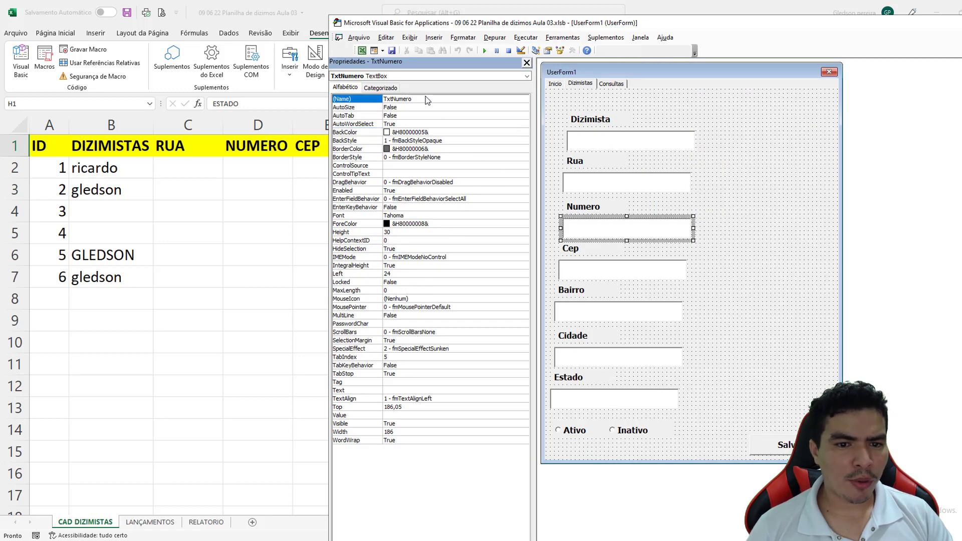
double_click(427, 99)
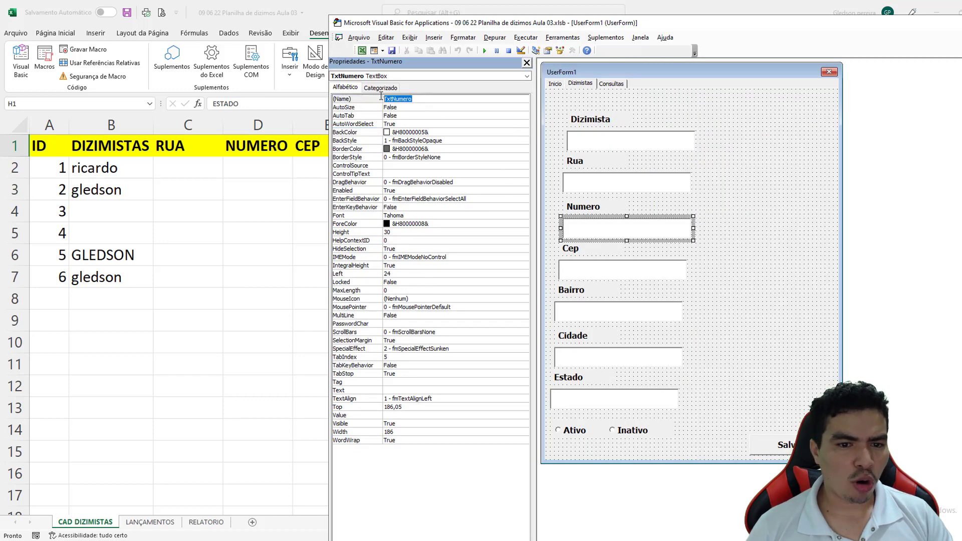
click(601, 268)
double_click(385, 98)
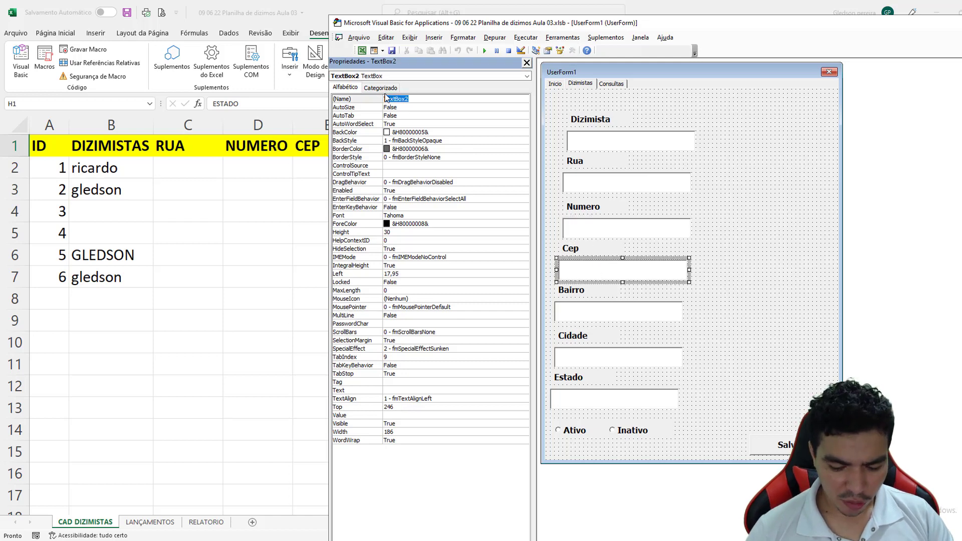
key(BackSpace)
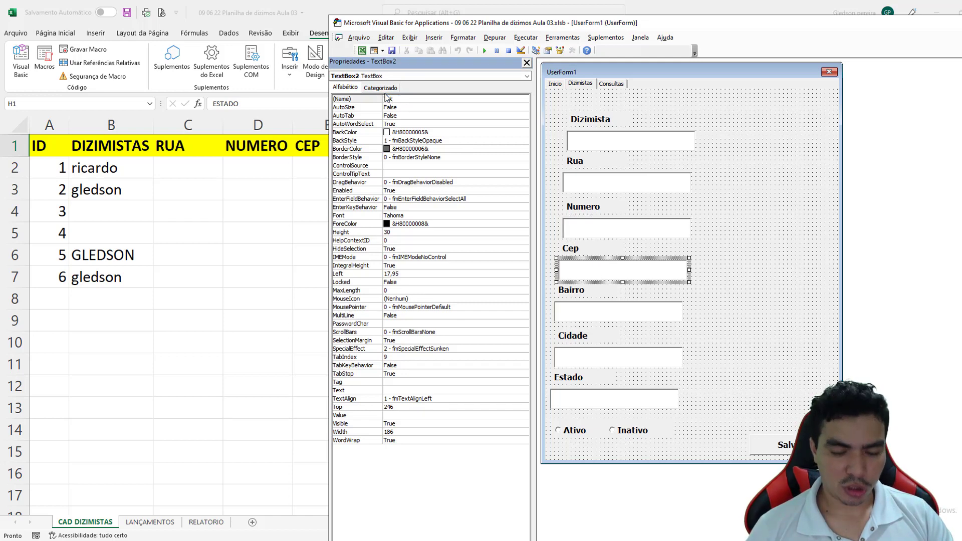
text(TxtCep)
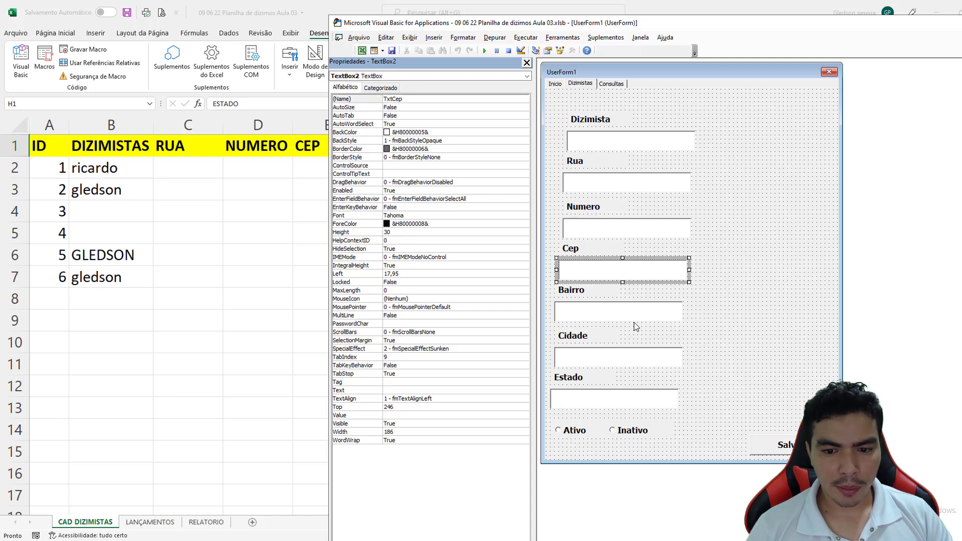
Name the Bairro and Cidade boxes TxtBairro and TxtCidade, and begin renaming the Estado box.
click(628, 314)
click(365, 98)
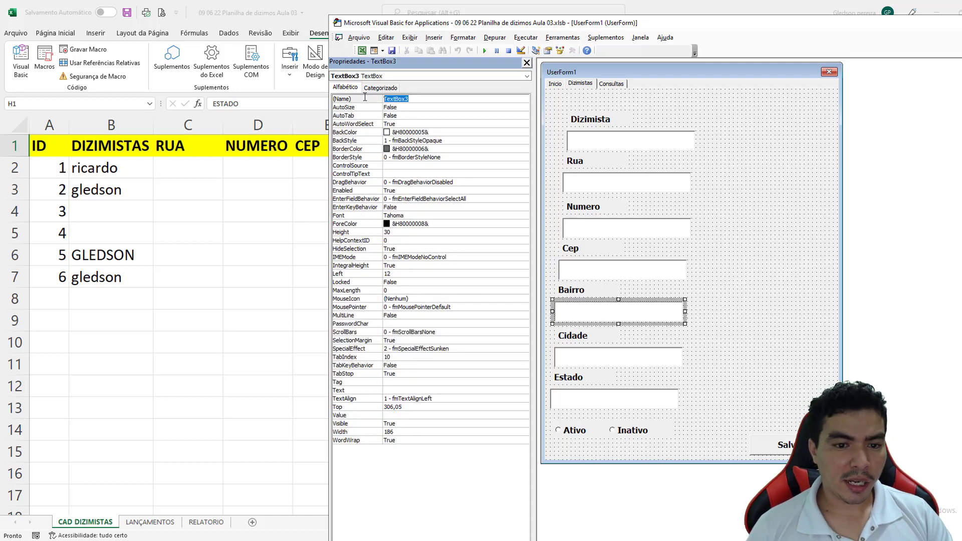
text(TxtB)
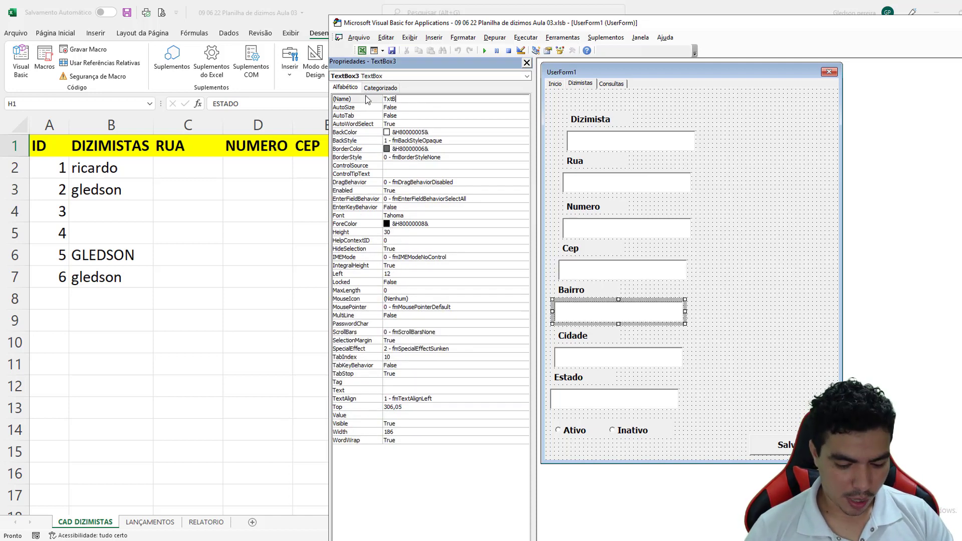
text(airro)
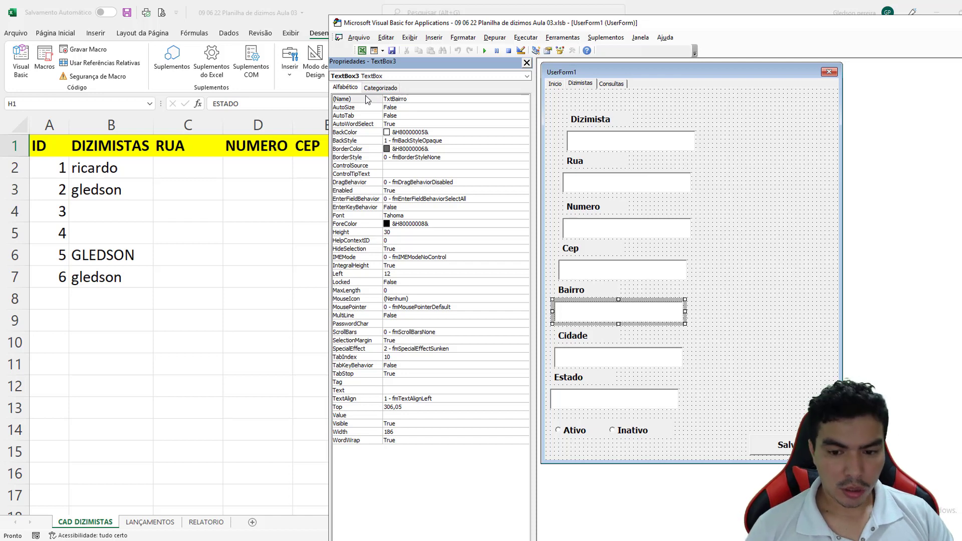
click(574, 358)
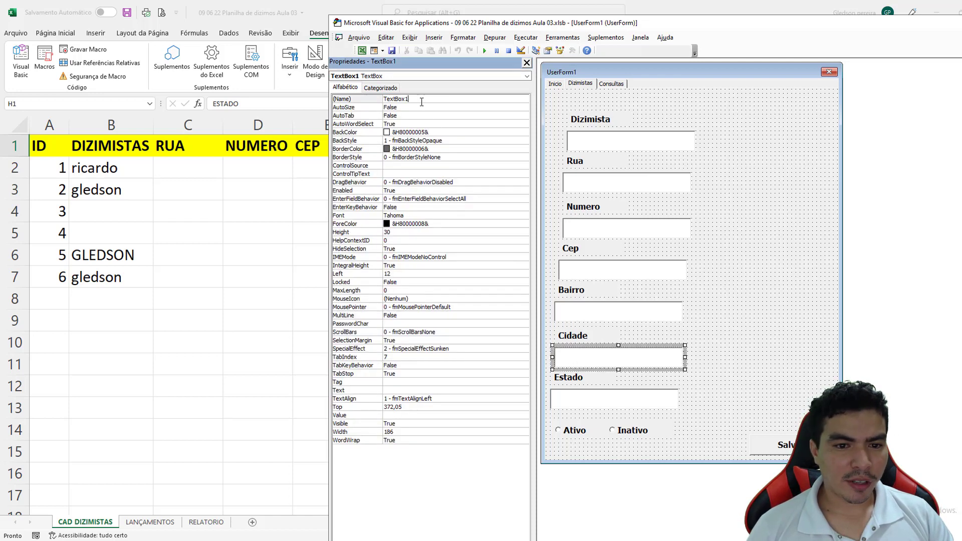
click(378, 99)
text(TxtBairro)
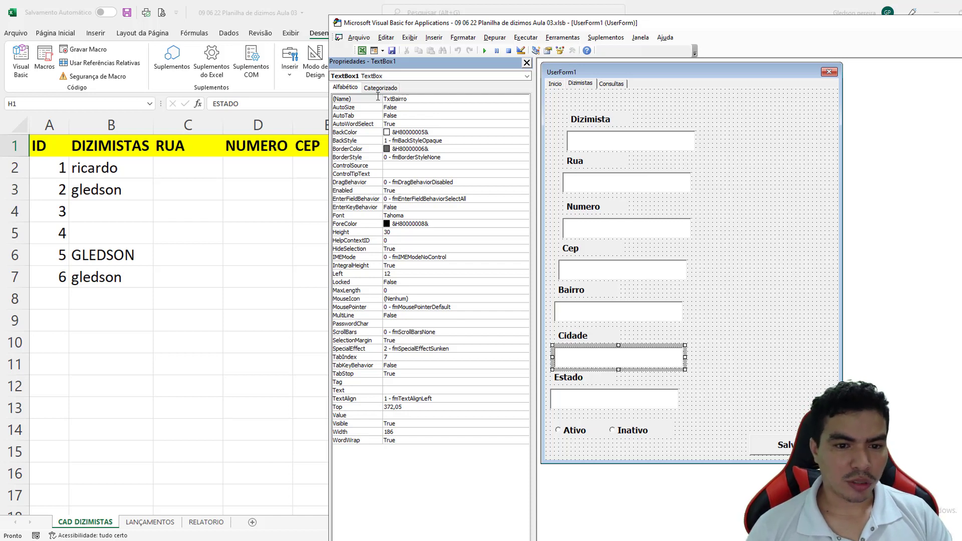
drag(392, 98, 408, 98)
text(Cidade)
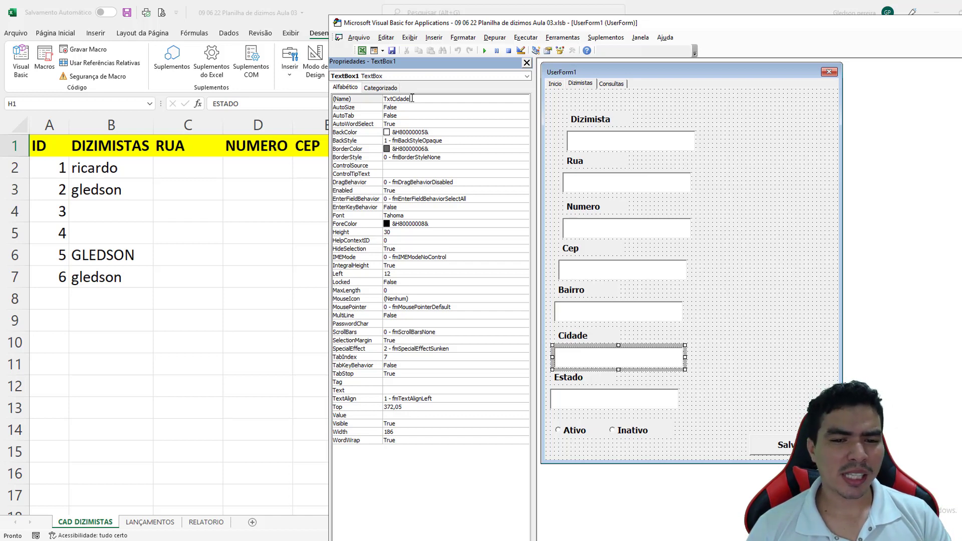
click(623, 407)
click(401, 99)
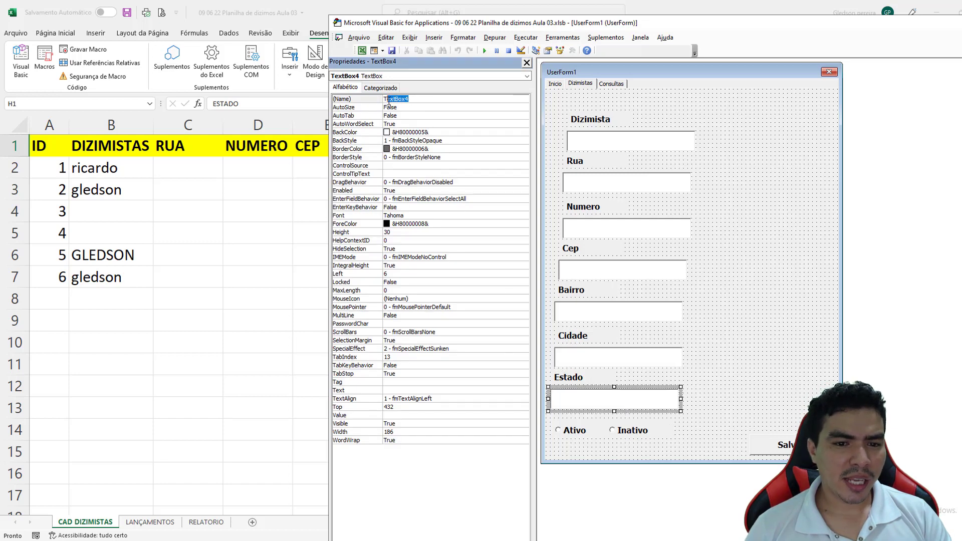
text(Txt)
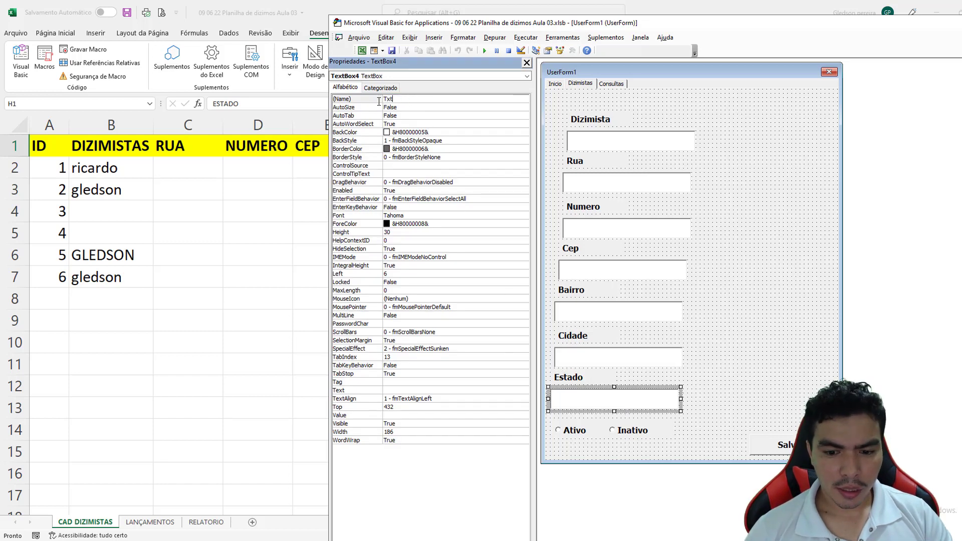
text(Esa)
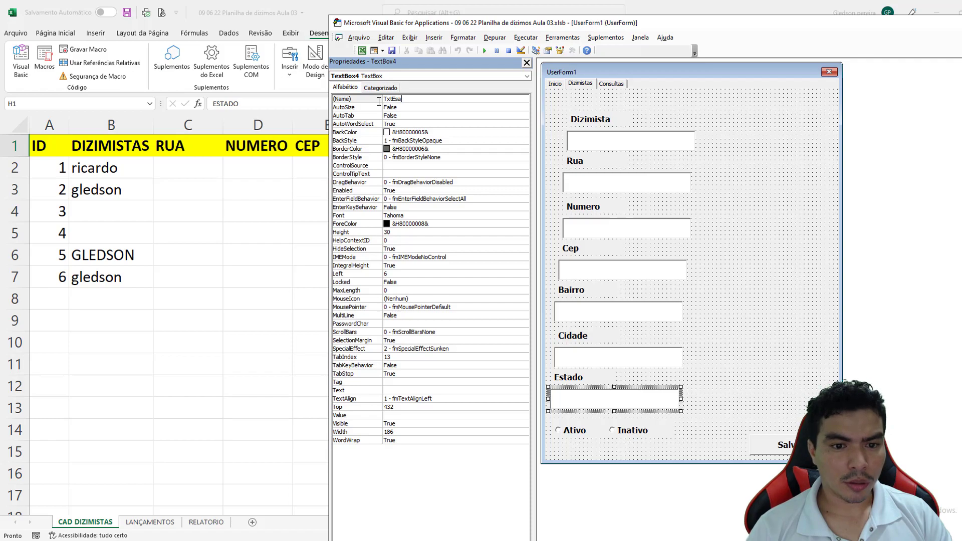
text(do)
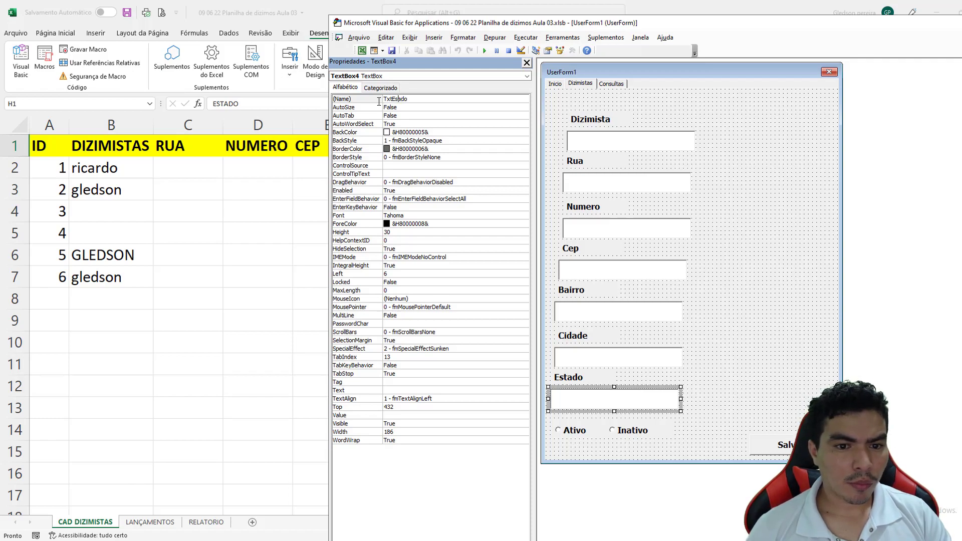
text(t)
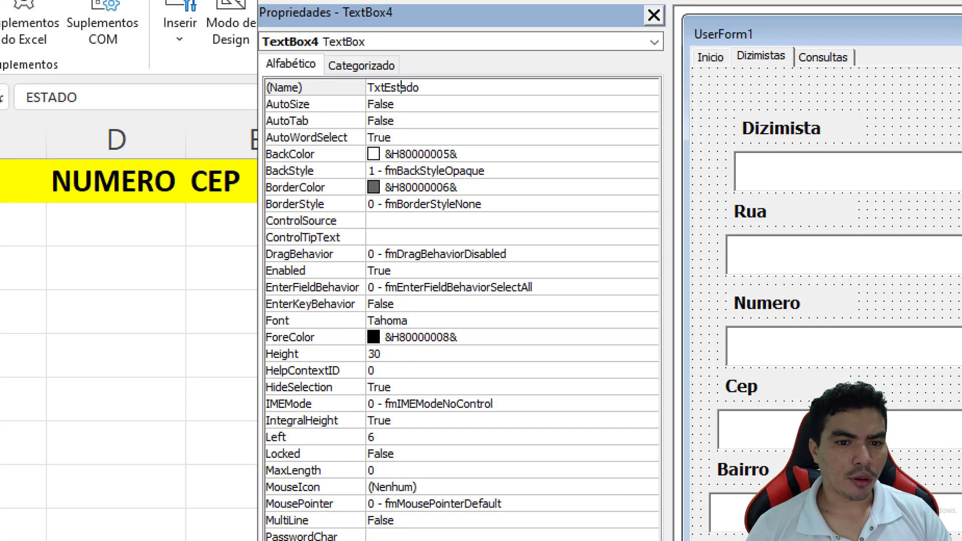
Name the Ativo option button OptAtivo, fixing the typo in the name.
click(573, 430)
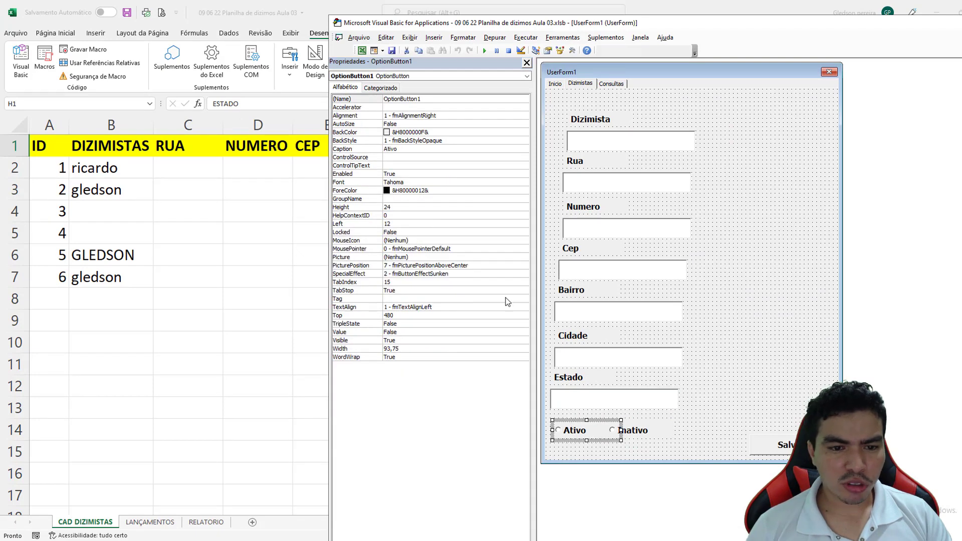
click(378, 98)
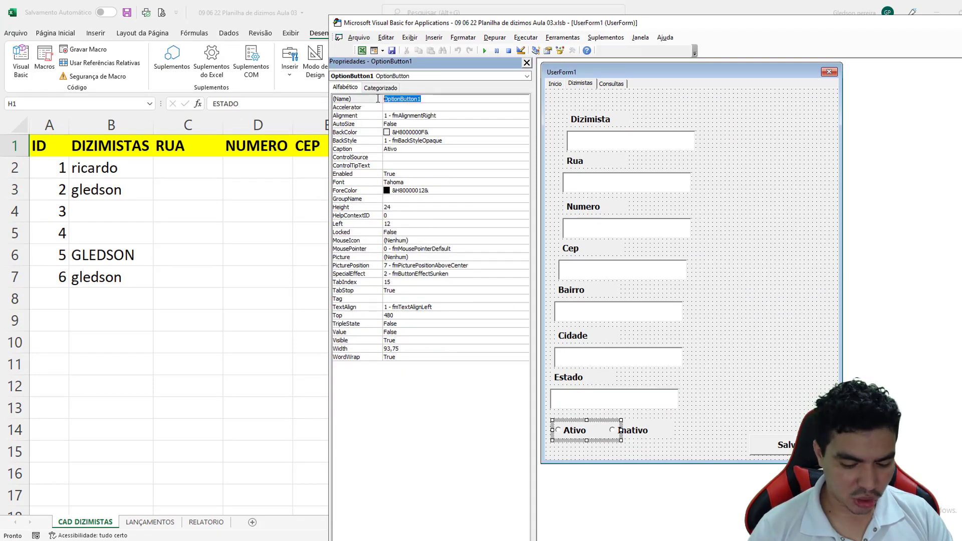
text(Opt)
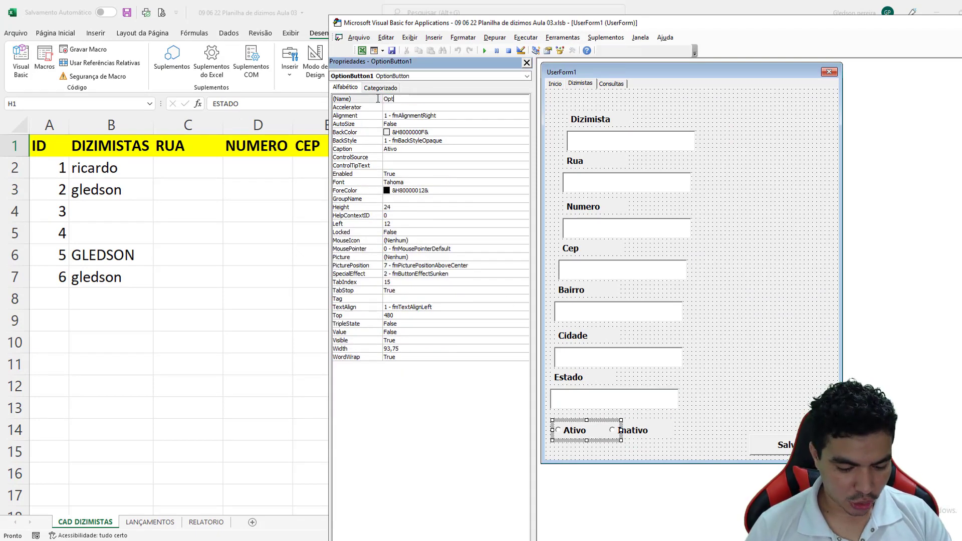
text(Sti)
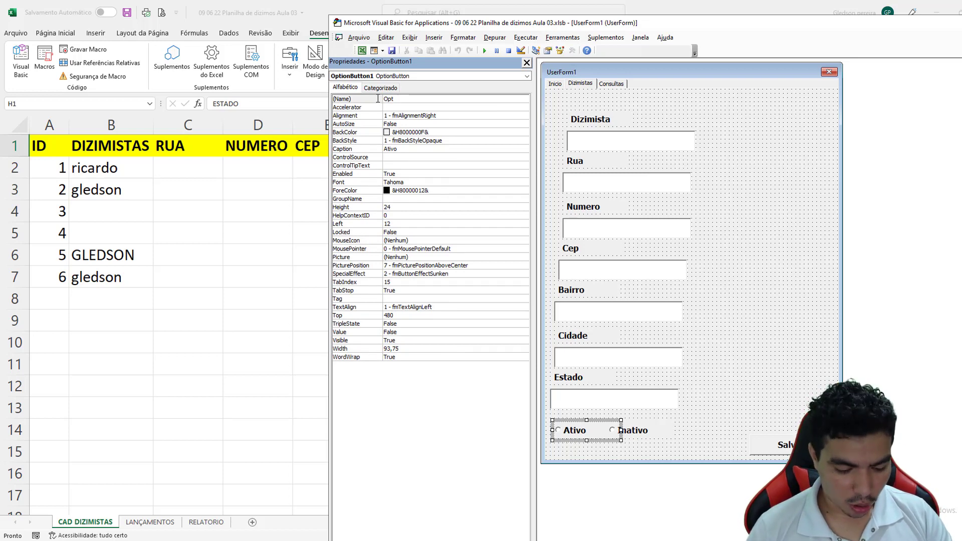
text(tivo)
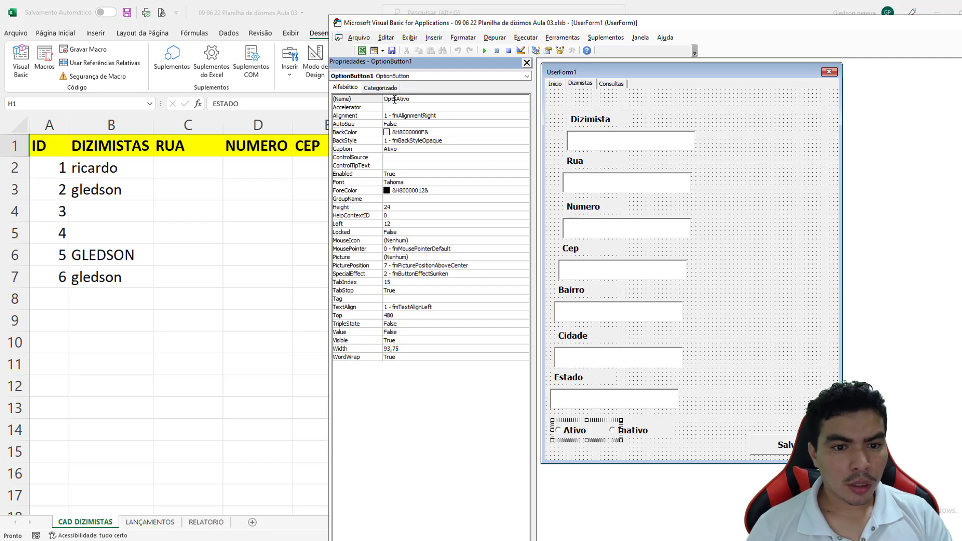
click(395, 100)
key(BackSpace)
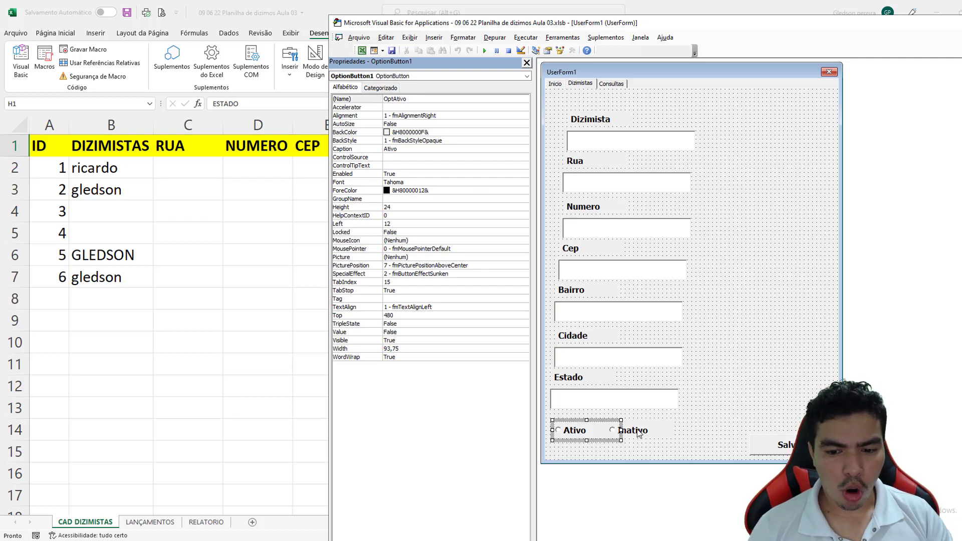
Name the Inativo option button OptInativo and close the Properties panel.
click(637, 431)
click(401, 98)
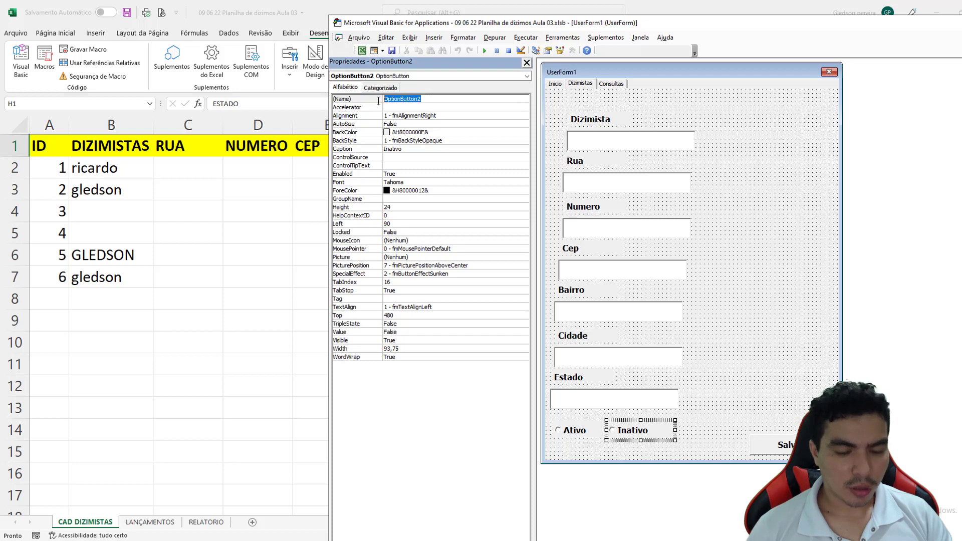
text(OptIn)
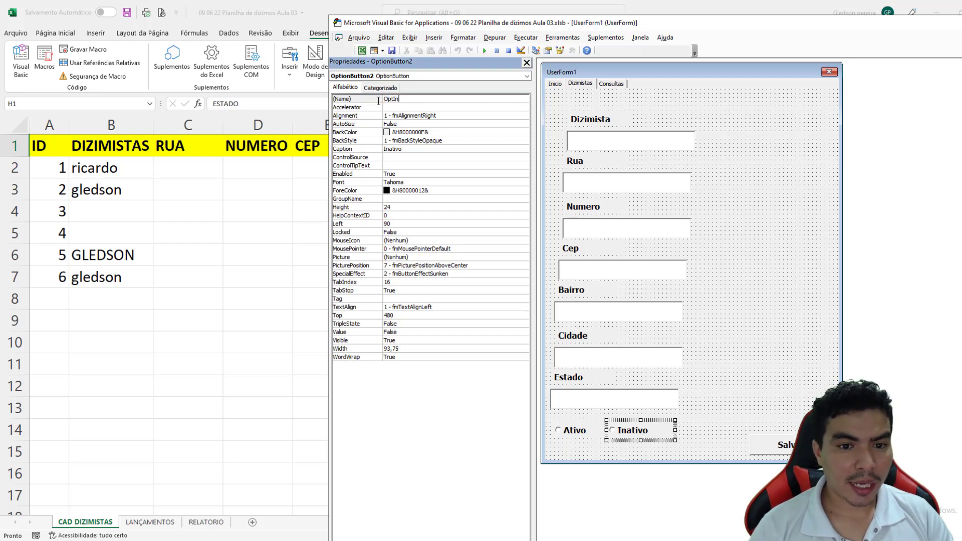
text(ativo)
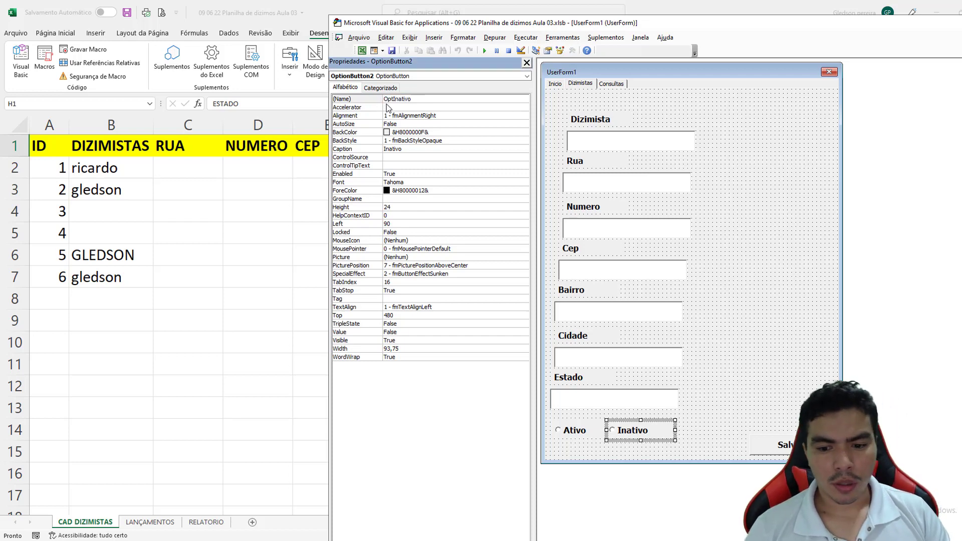
click(736, 293)
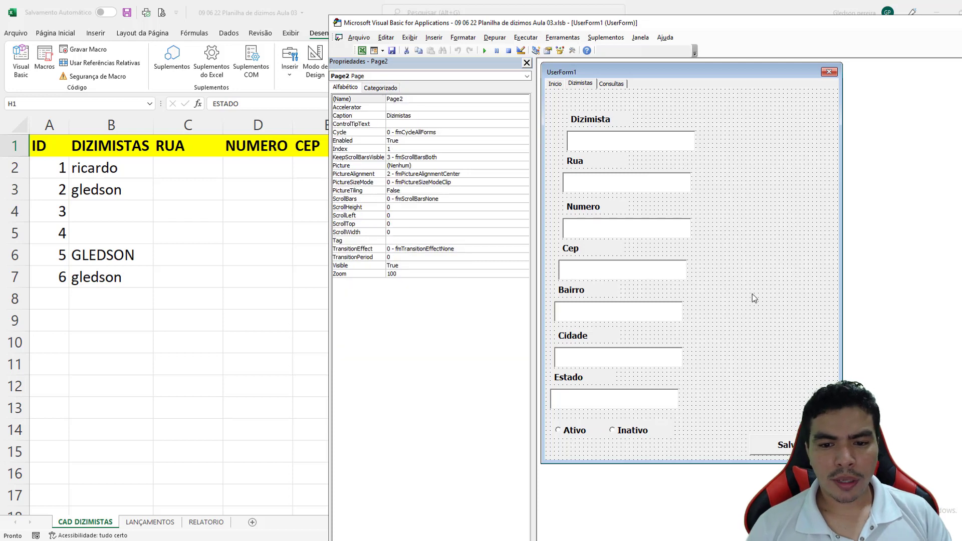
click(526, 62)
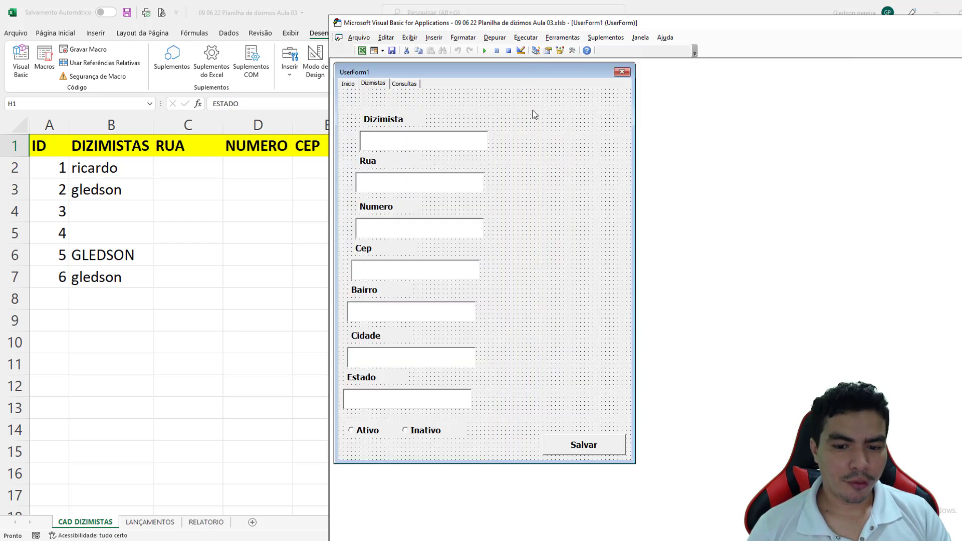
In the Salvar click code, add a line writing Me.TxtNumero.Text to column C.
double_click(581, 443)
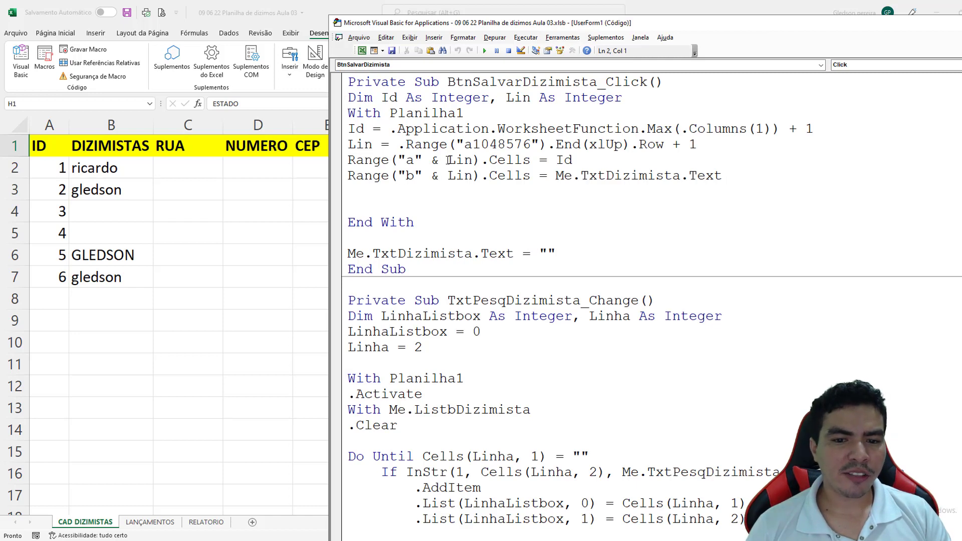
drag(553, 160, 575, 161)
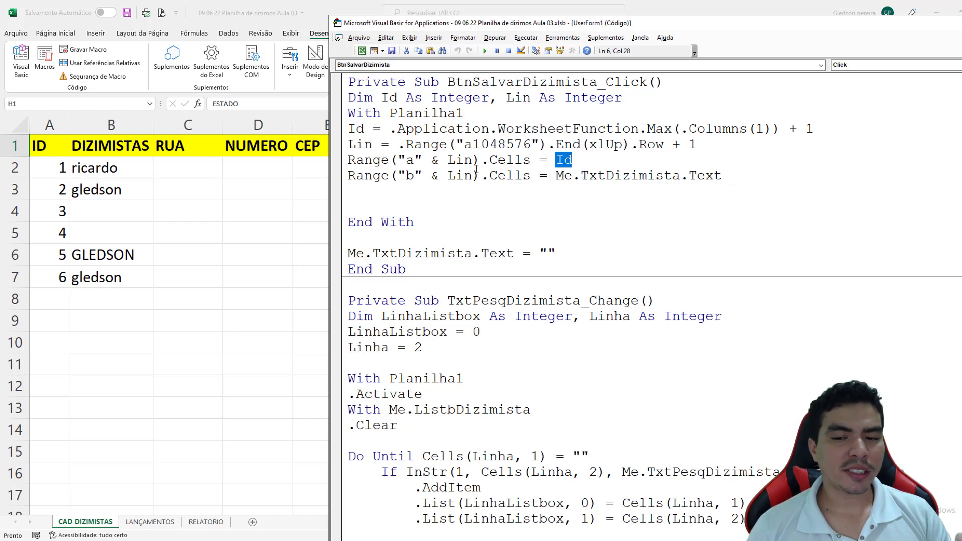
drag(350, 176, 734, 171)
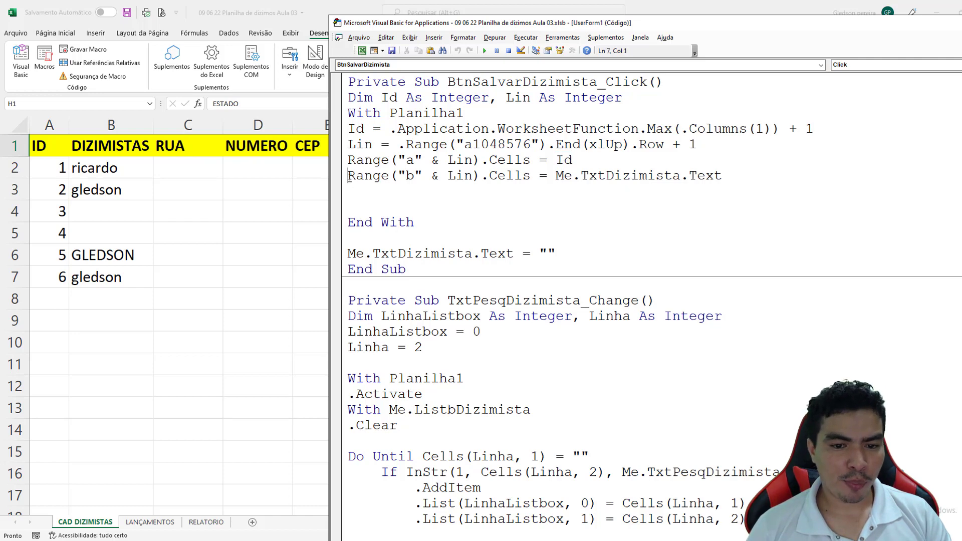
click(734, 171)
key(Return)
key(Return)
key(Return)
key(Return)
click(351, 191)
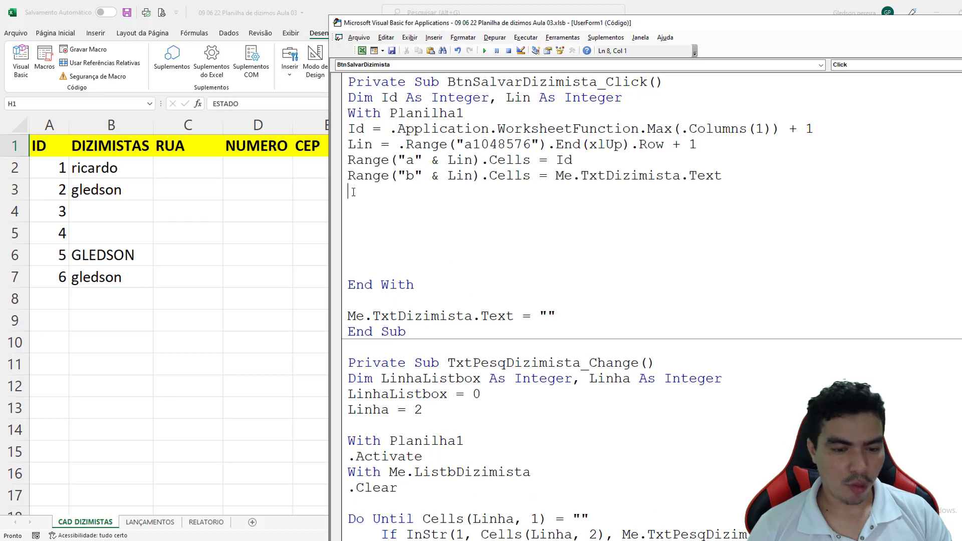
text(Range("b" & Lin).Cells = Me.TxtDizimista.Text)
double_click(409, 190)
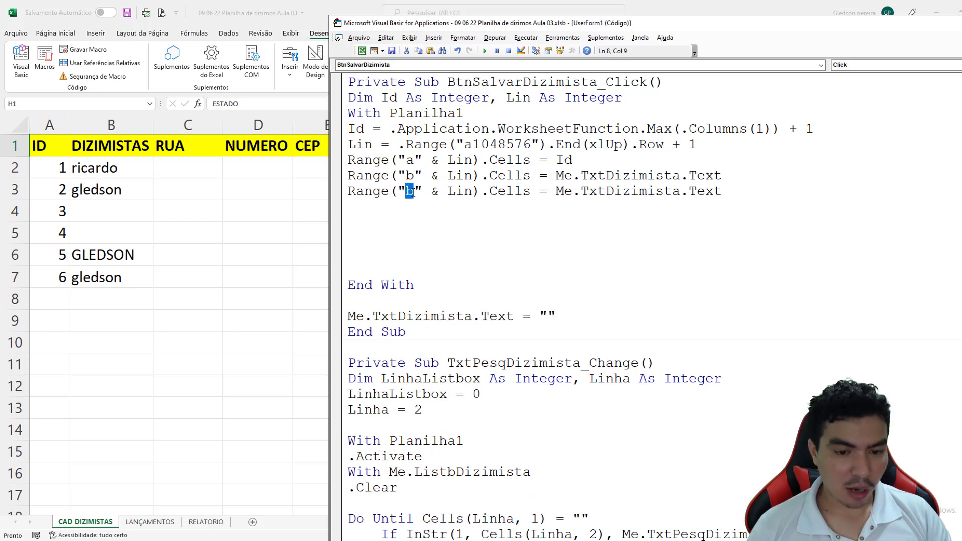
text(c)
drag(557, 193, 681, 191)
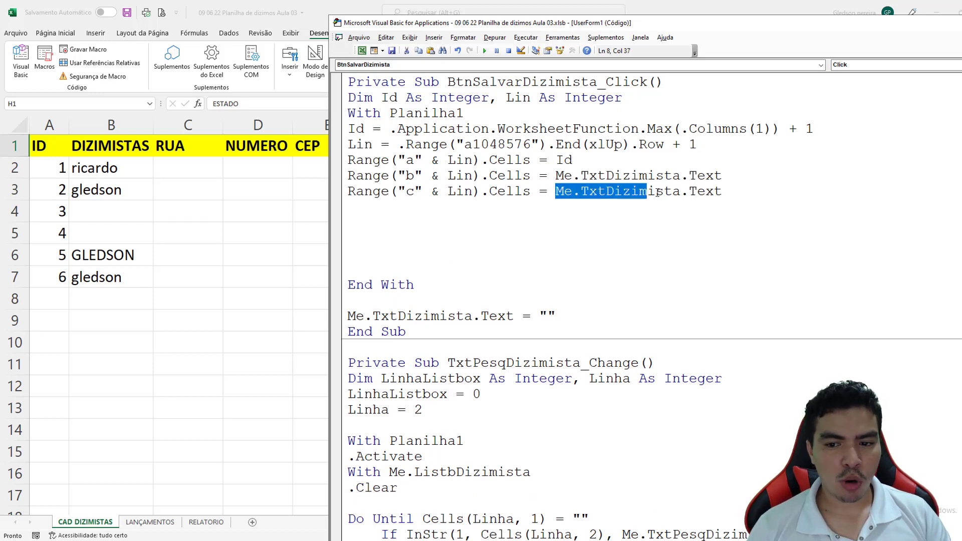
text(me.)
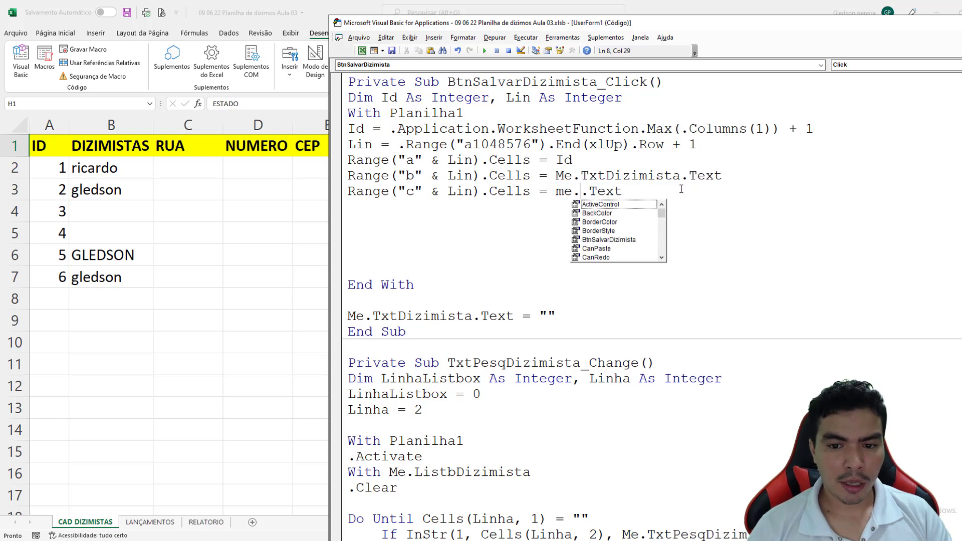
text(txtn)
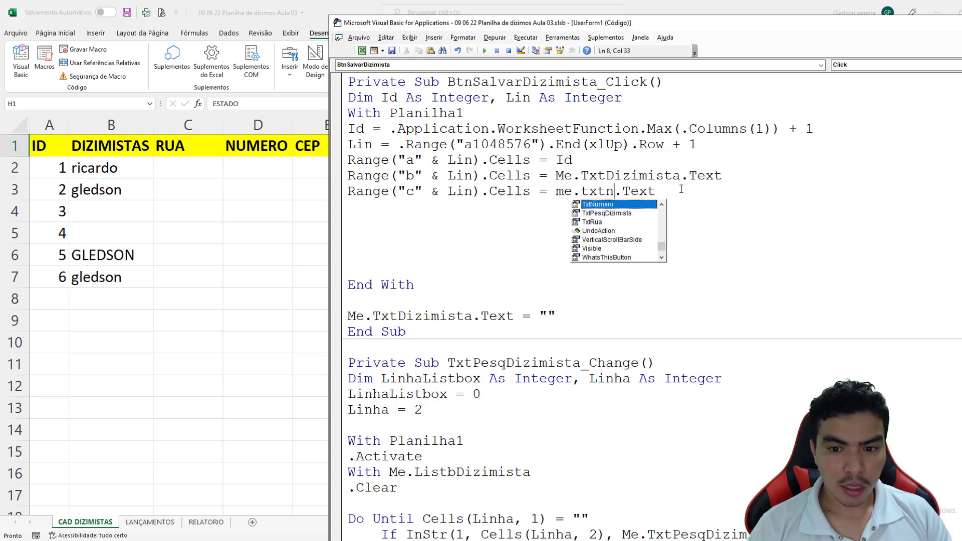
key(Tab)
Add another copied line that writes Me.TxtCep.Text to column D.
click(377, 207)
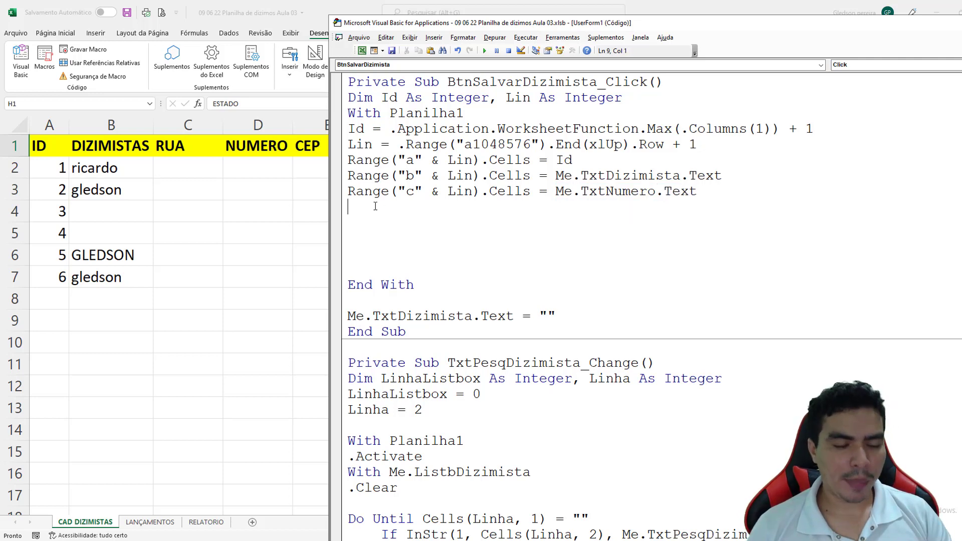
text(Range("b" & Lin).Cells = Me.TxtDizimista.Text)
double_click(409, 207)
text(d)
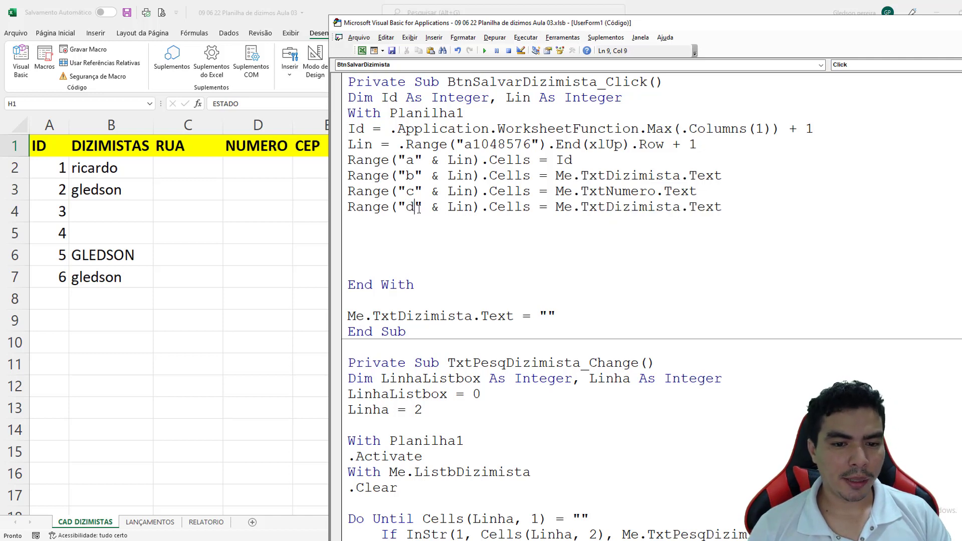
drag(442, 26, 309, 168)
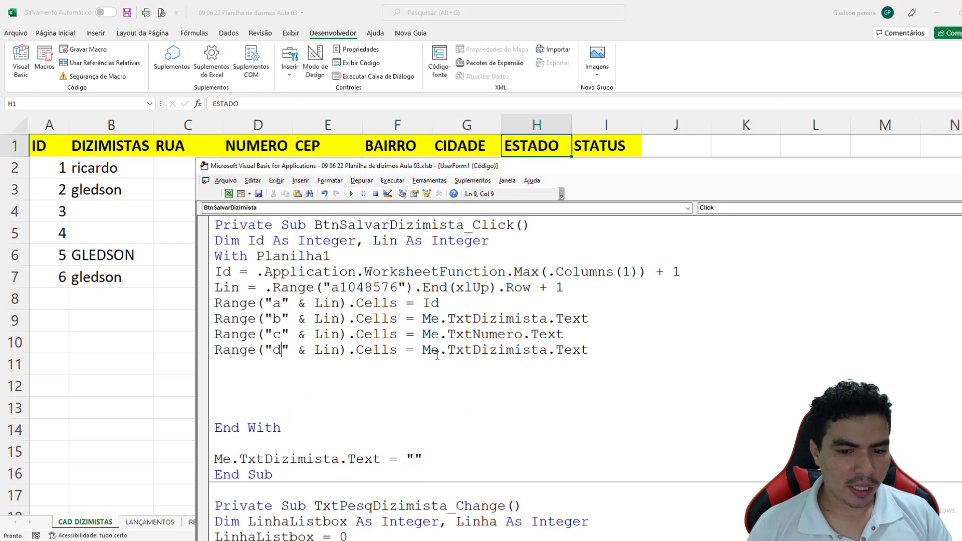
drag(481, 350, 548, 351)
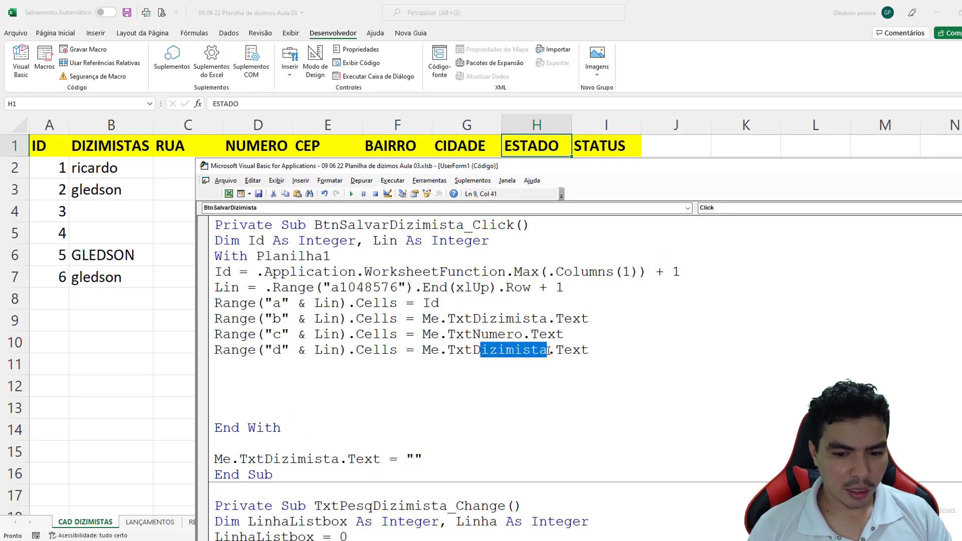
key(Delete)
key(Delete)
text(cep)
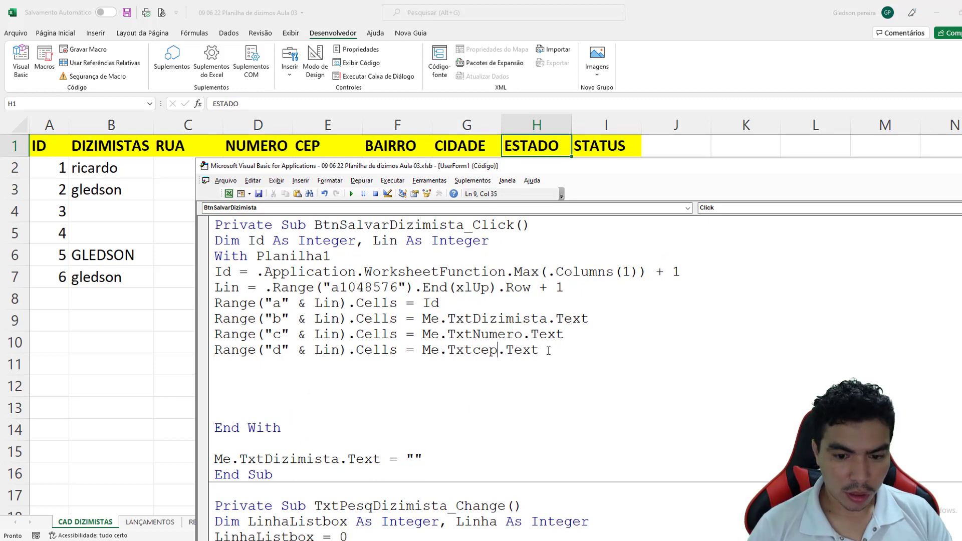
click(519, 399)
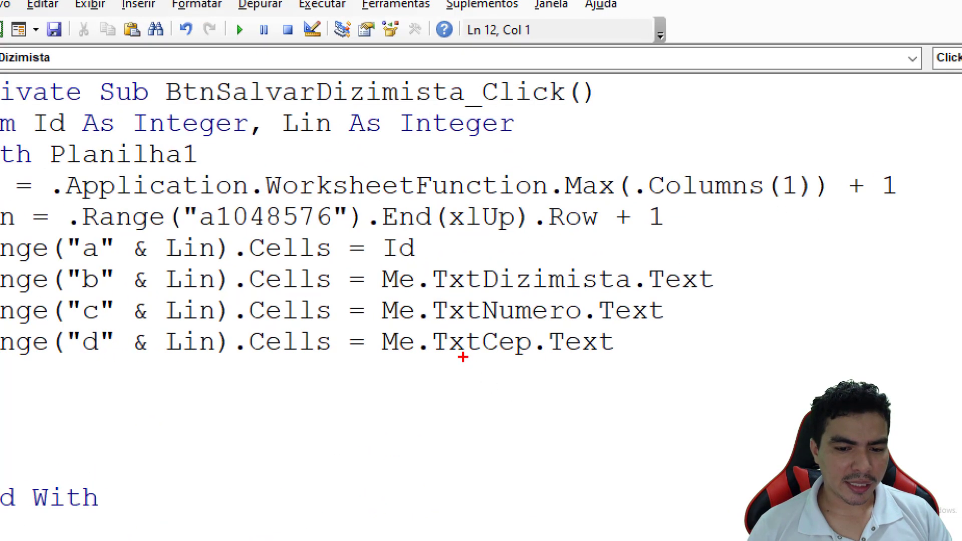
drag(483, 342, 519, 316)
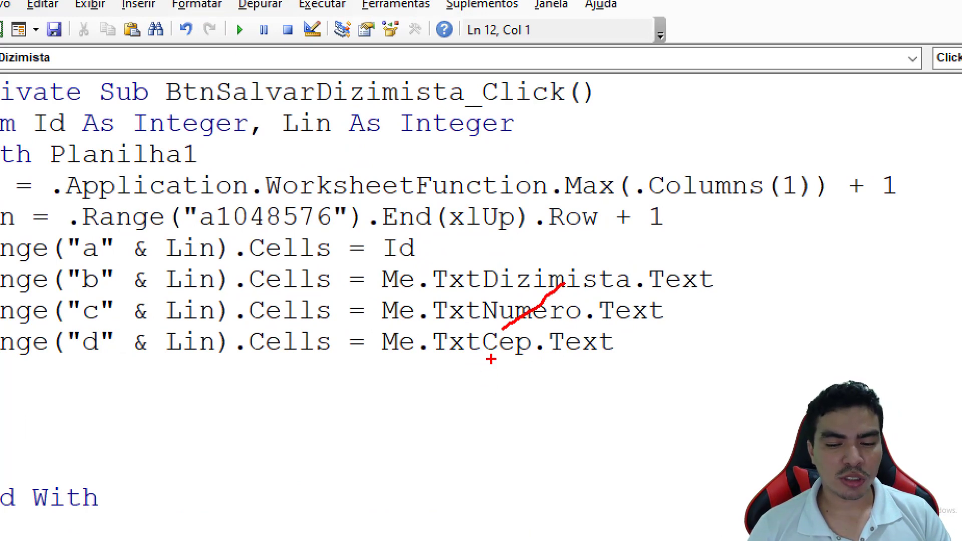
drag(492, 357, 516, 386)
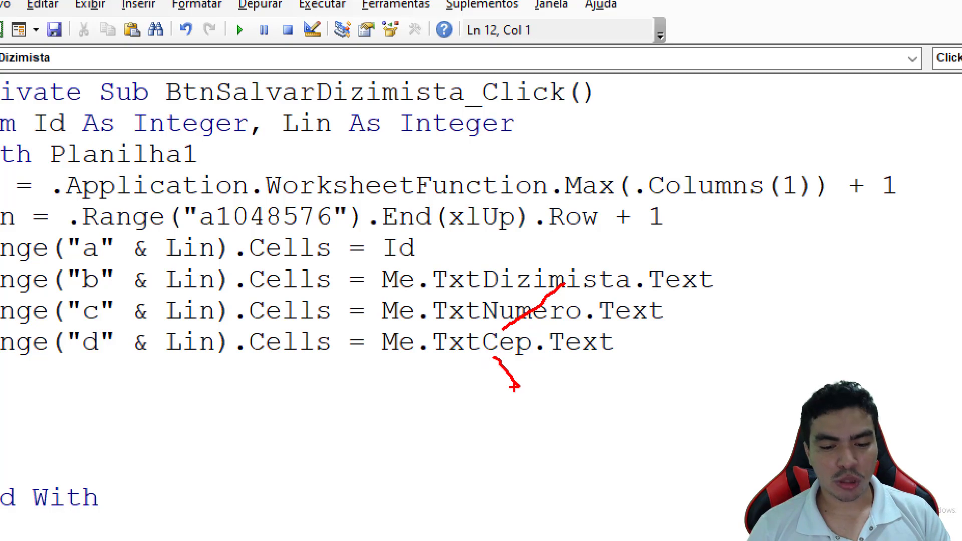
key(Escape)
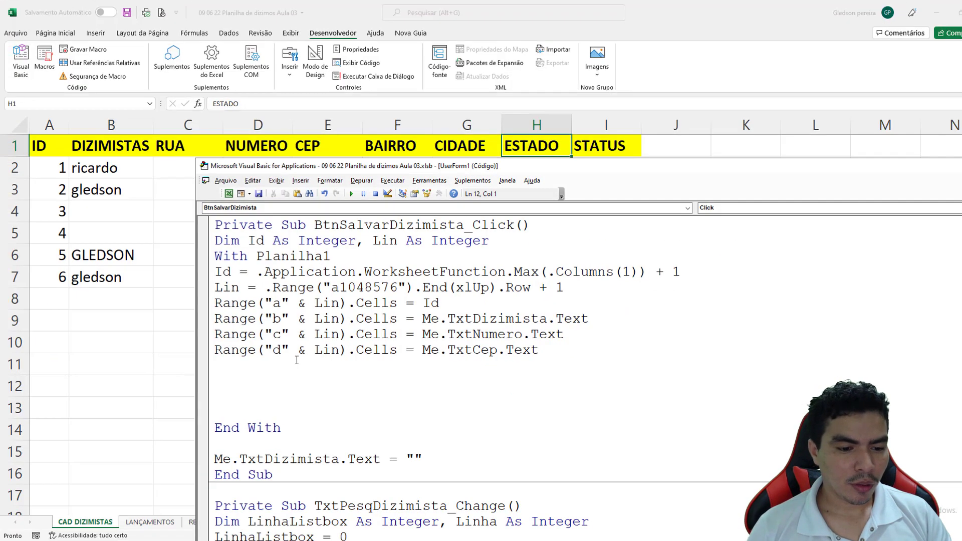
Paste the column B line again, changing it to column E and the bairro field.
text(Range("b" & Lin).Cells = Me.TxtDizimista.Text)
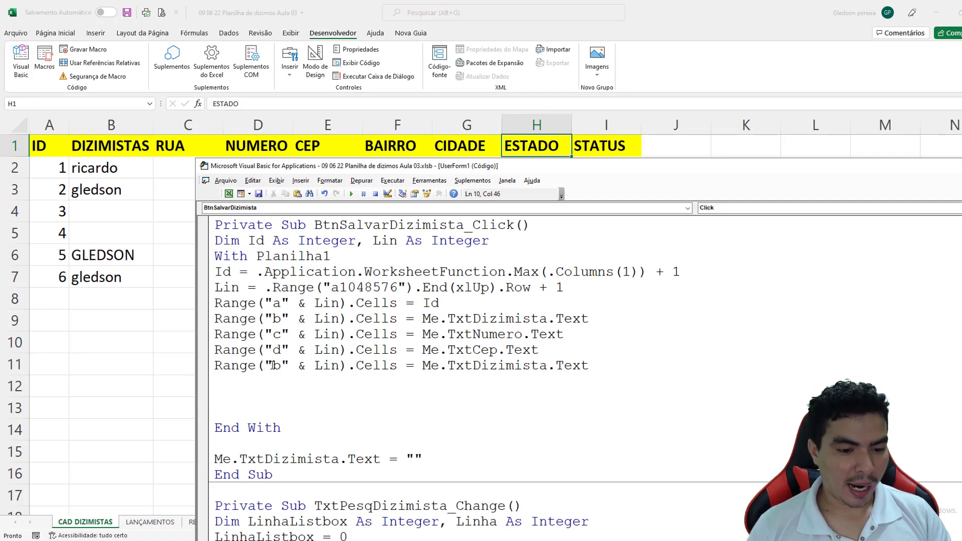
double_click(276, 365)
text(e)
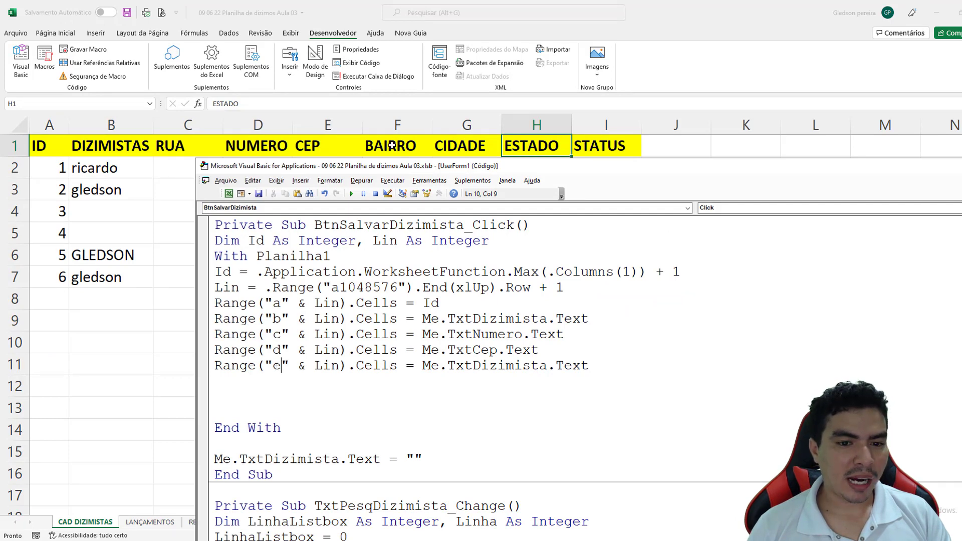
drag(472, 365, 546, 365)
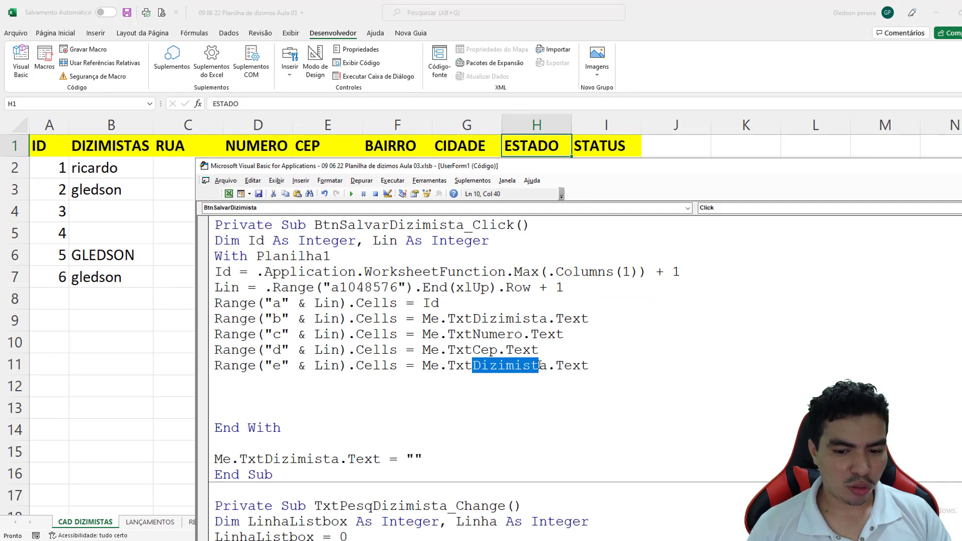
text(bairr)
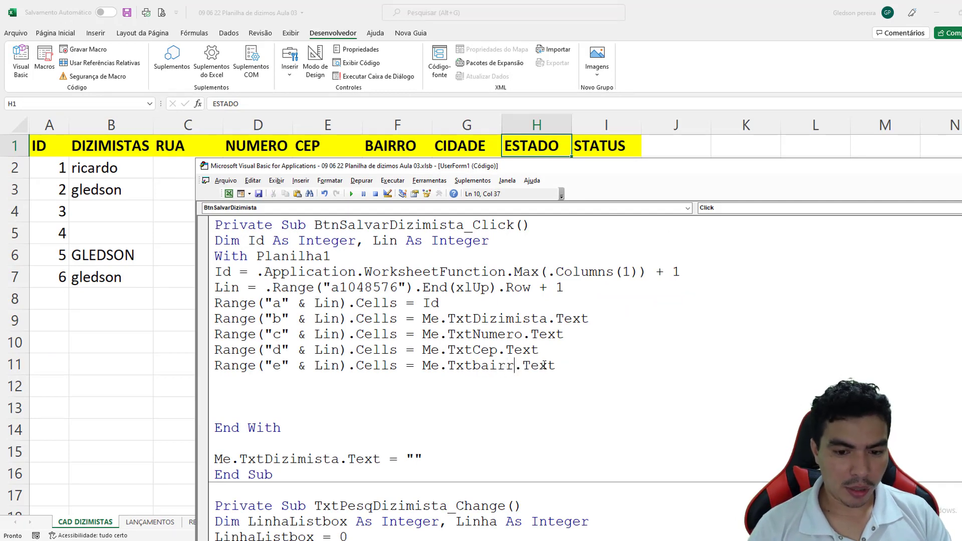
text(o)
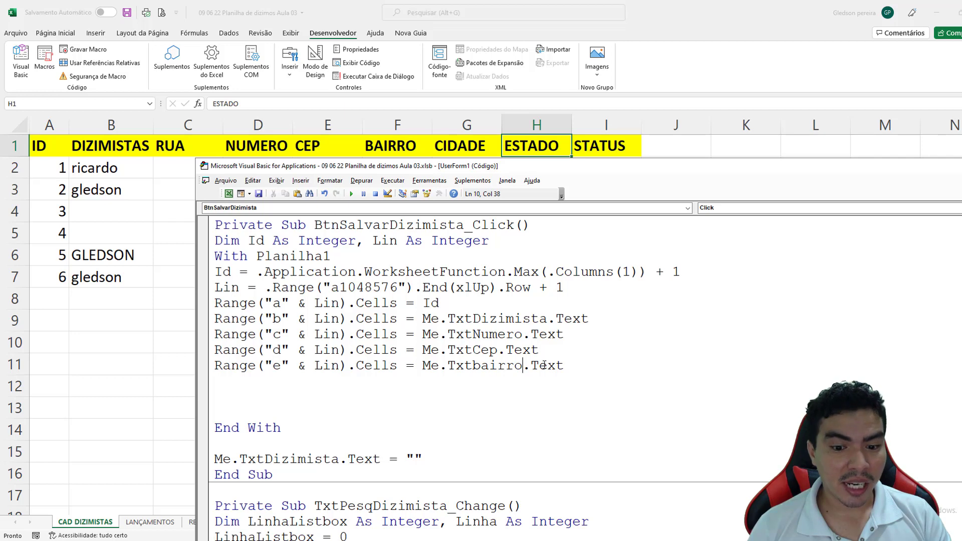
click(465, 412)
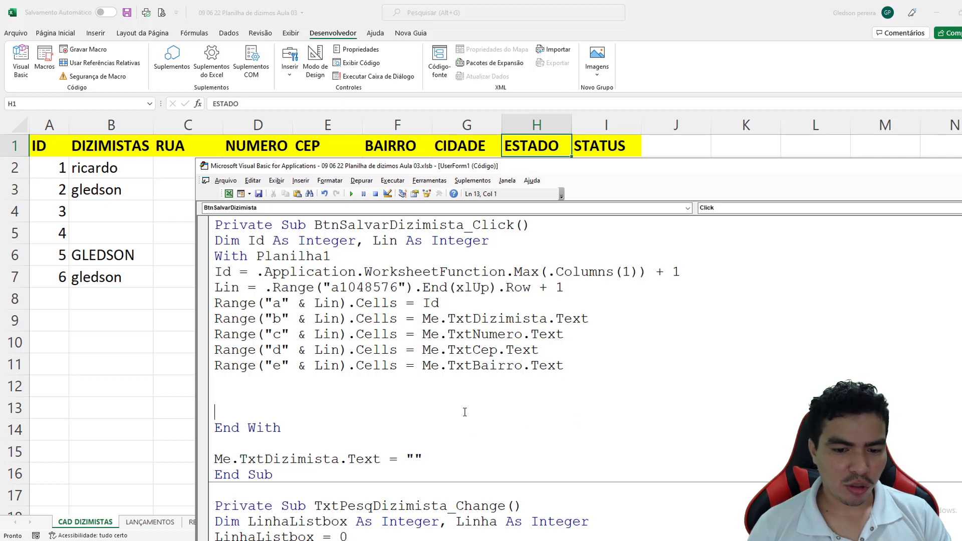
Correct the capitalization and spelling so the line reads Me.TxtBairro.Text.
drag(473, 365, 481, 365)
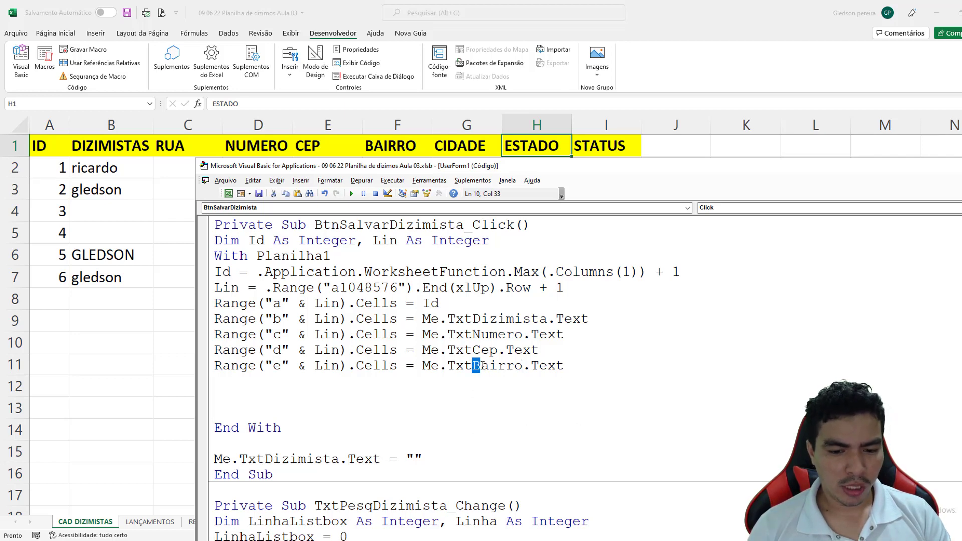
text(b)
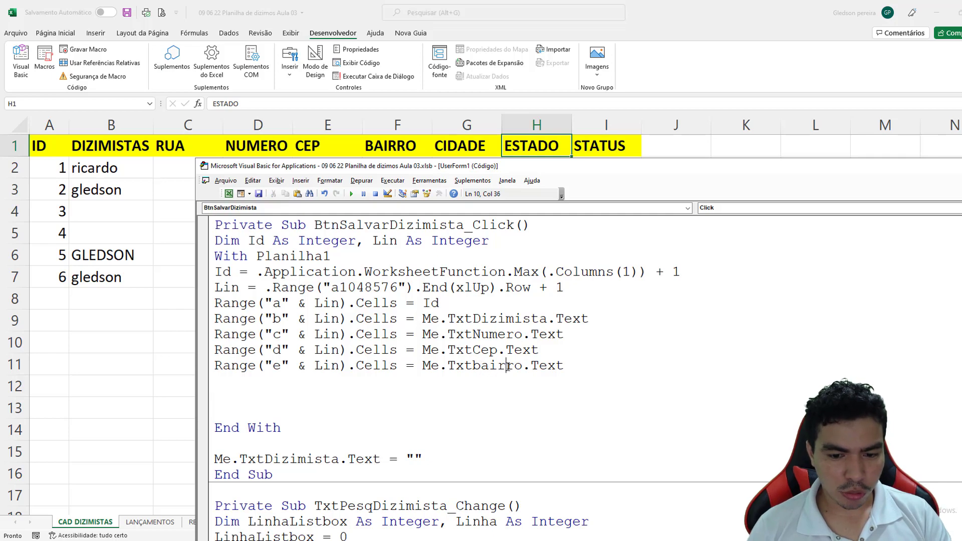
key(Delete)
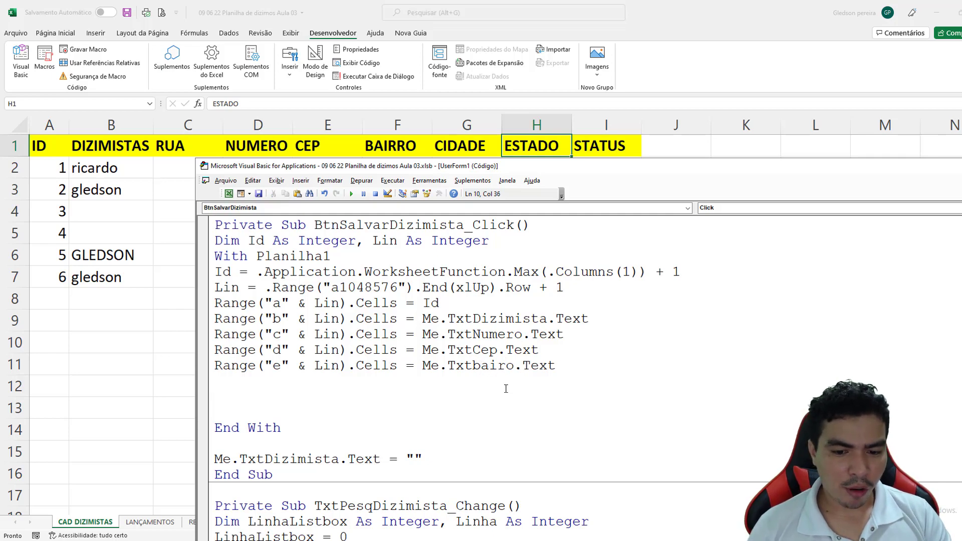
click(502, 387)
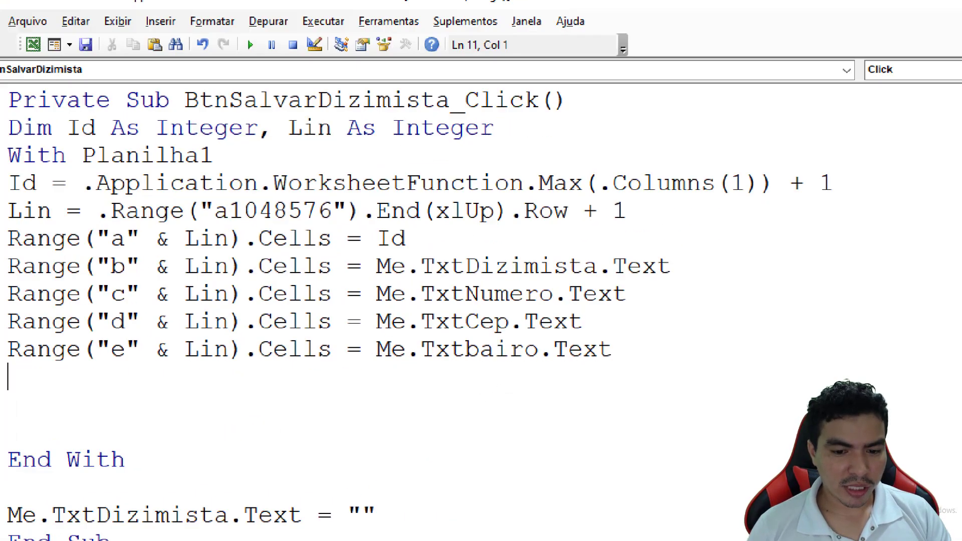
drag(376, 359, 544, 367)
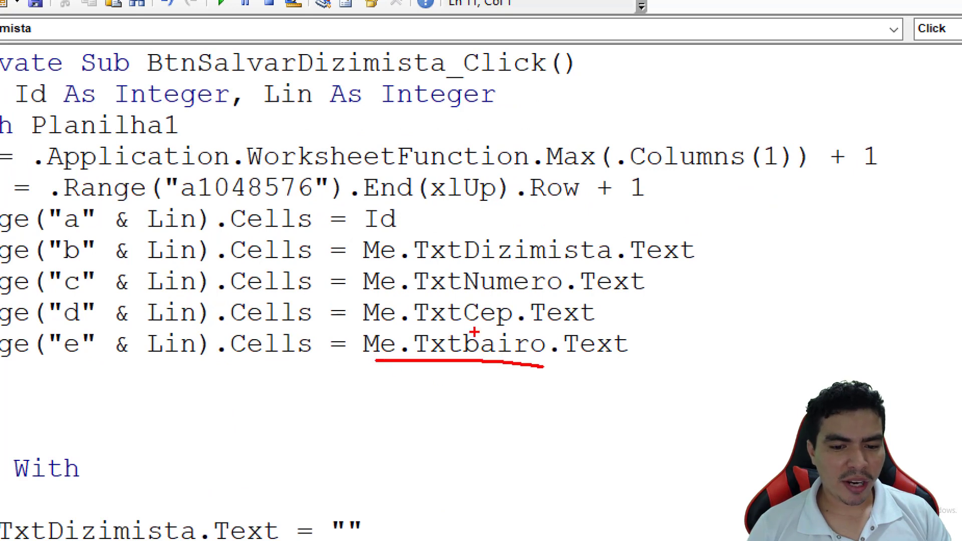
drag(474, 332, 541, 282)
drag(461, 320, 476, 329)
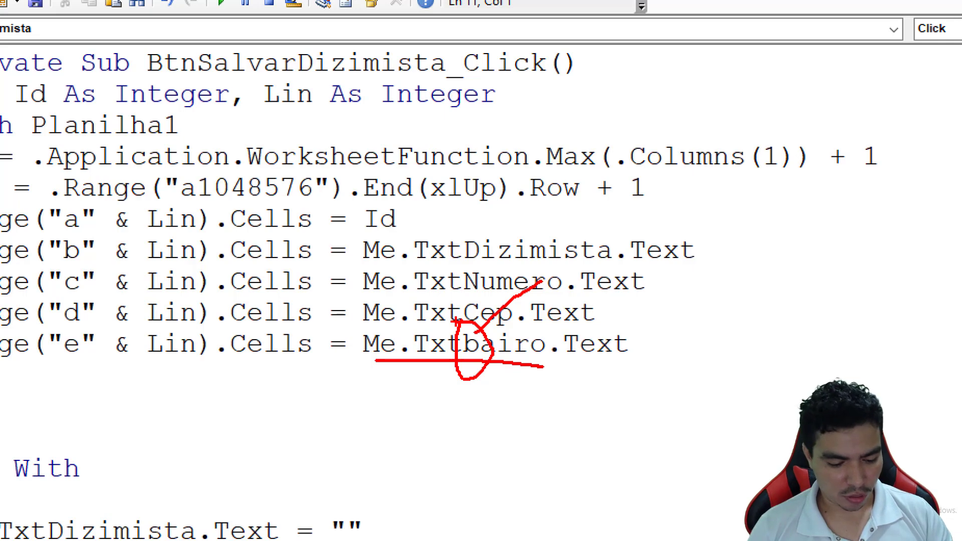
key(Escape)
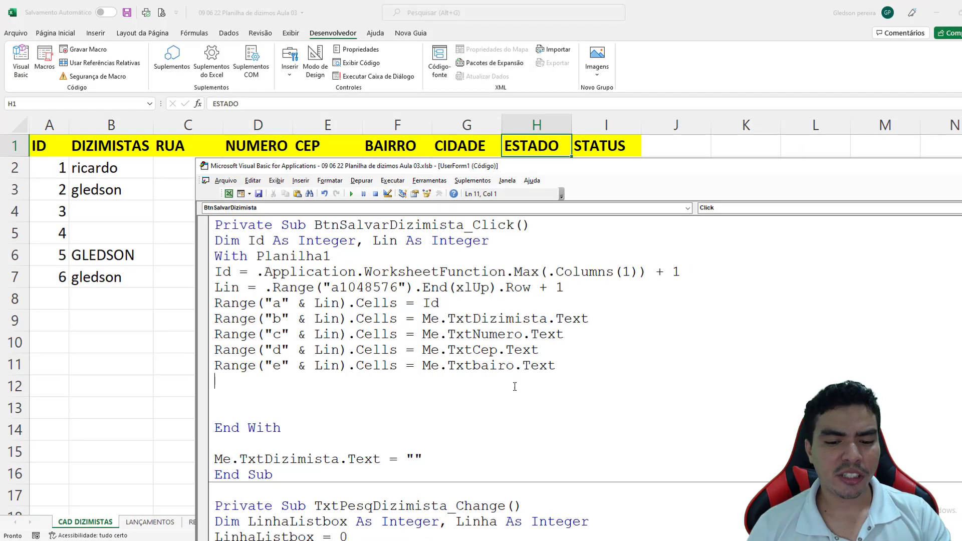
text(r)
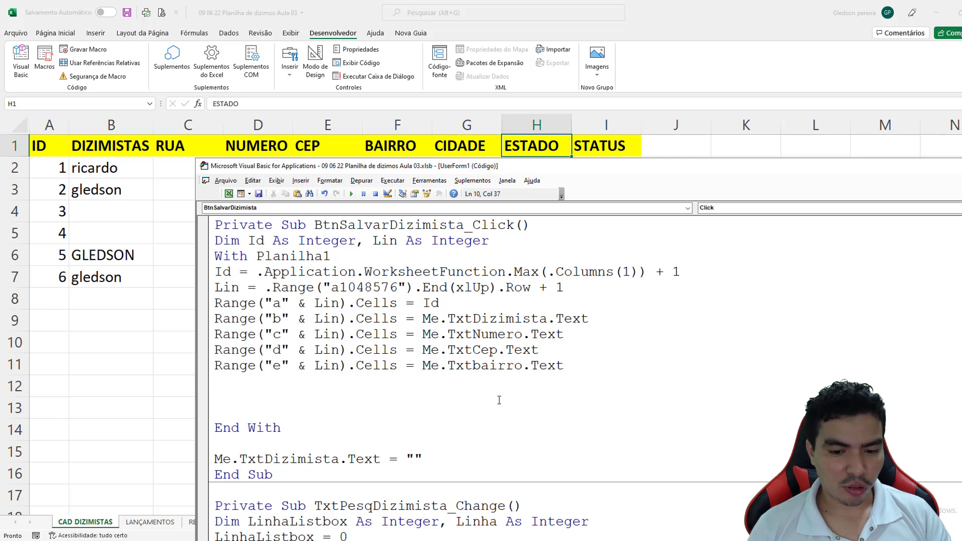
click(499, 399)
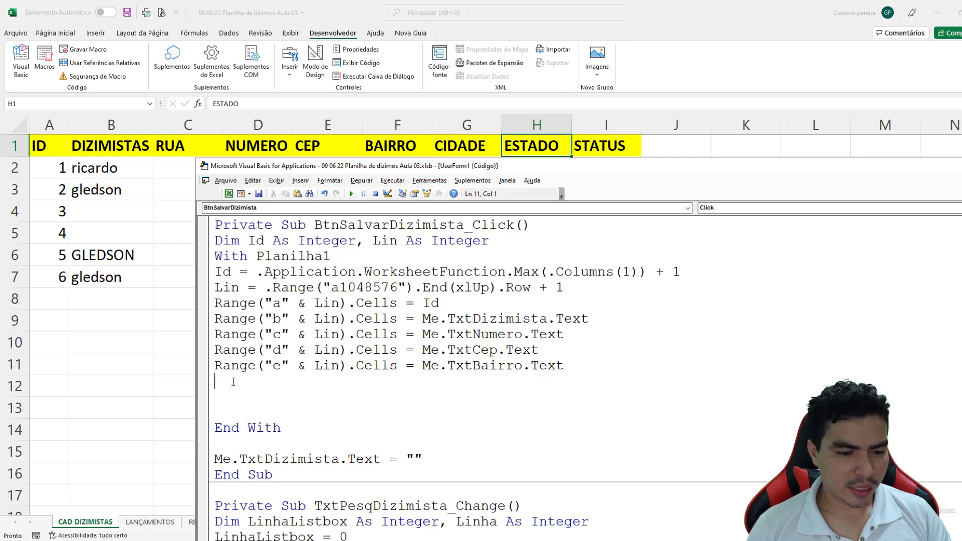
Paste the column B line once more, switching it to column F and Me.TxtEstado.Text.
text(Range("b" & Lin).Cells = Me.TxtDizimista.Text)
double_click(277, 380)
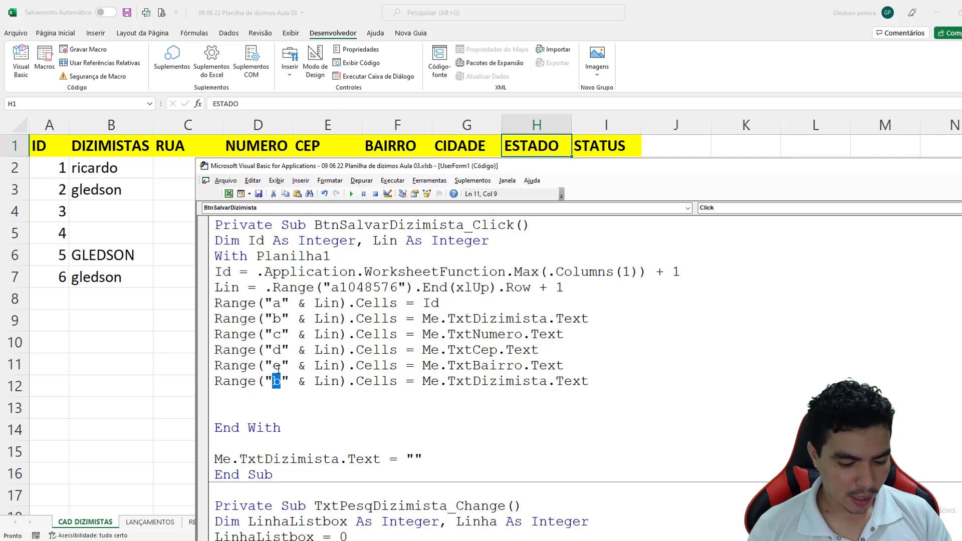
text(f)
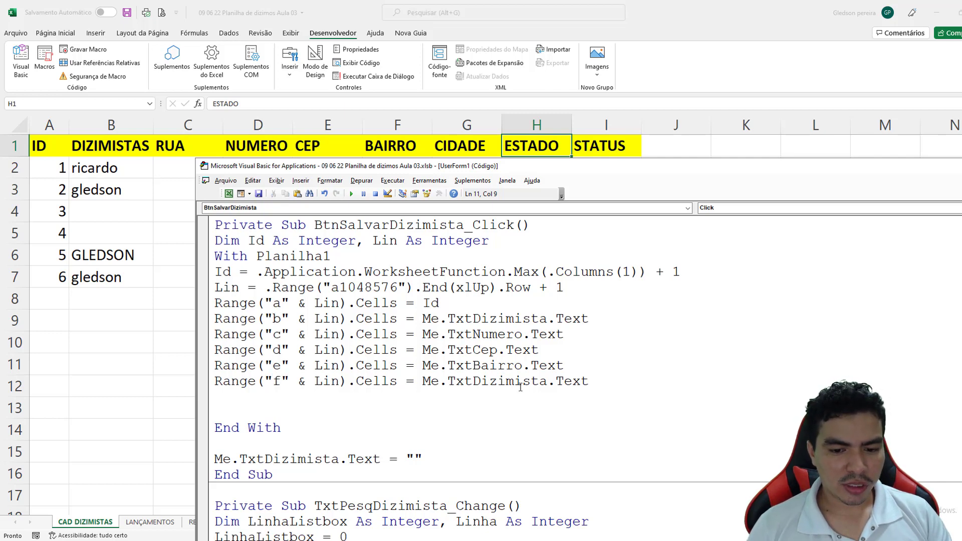
drag(473, 381, 528, 381)
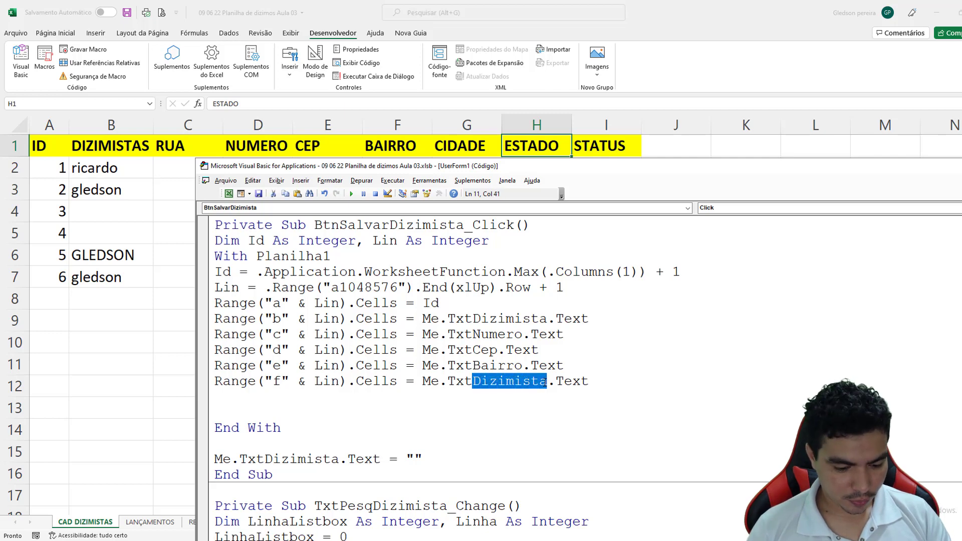
text(estado)
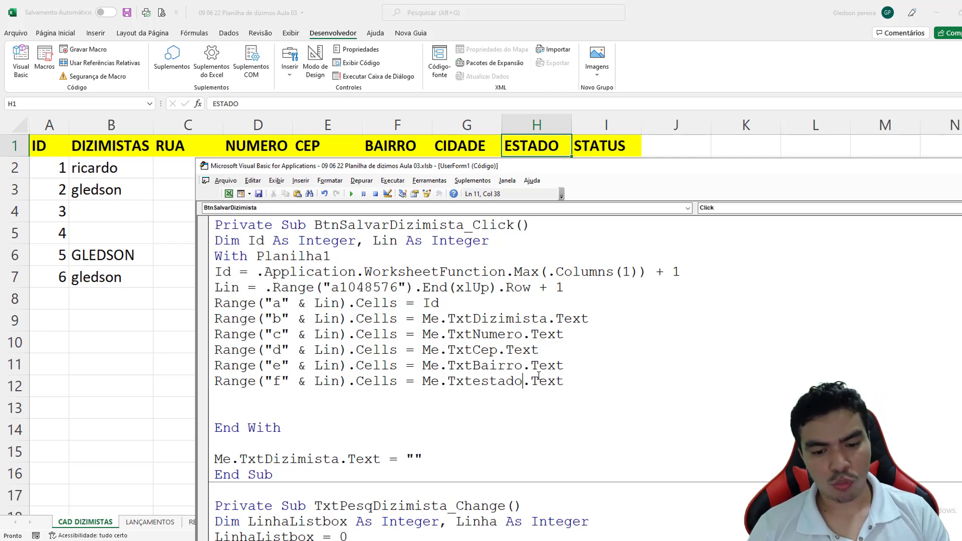
click(487, 402)
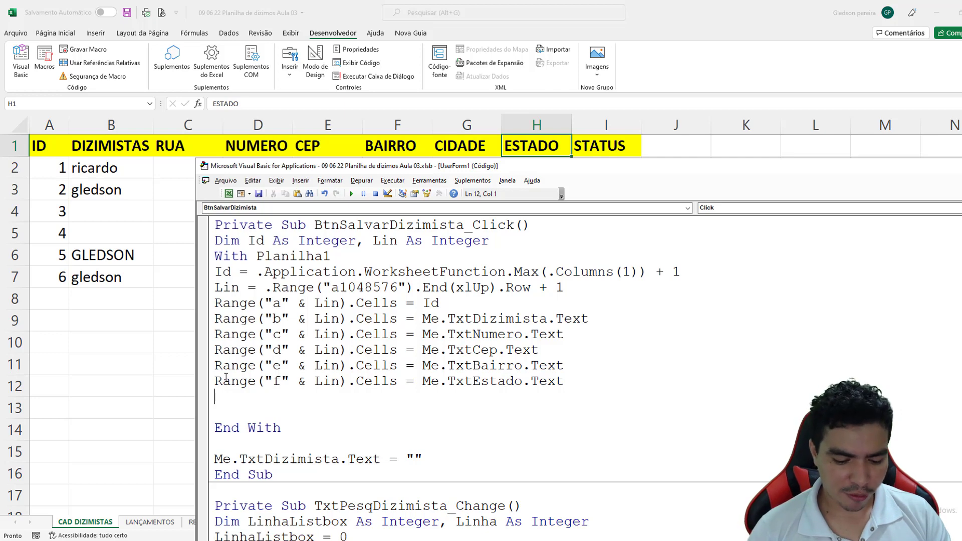
Write the condition line If Me.OptAtivo = True Then.
text(if )
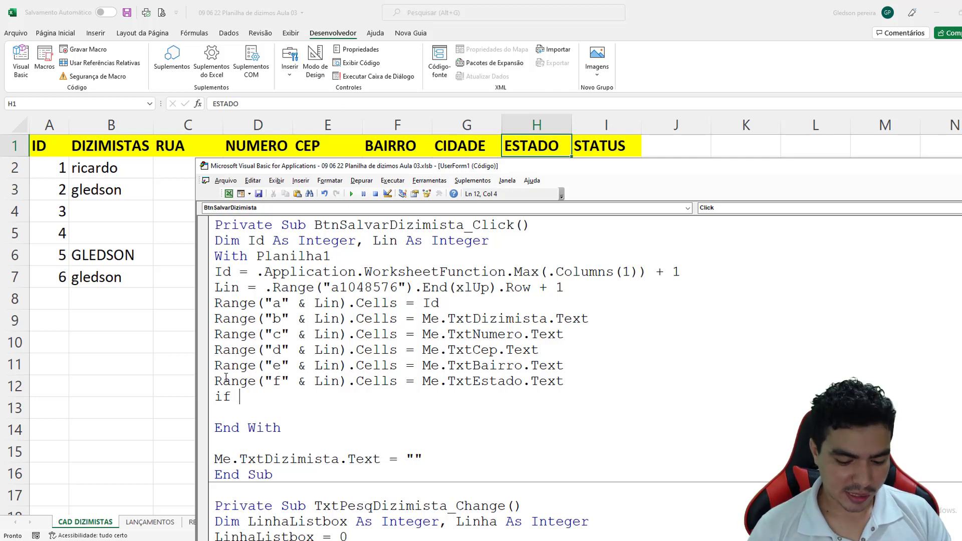
text(me.op)
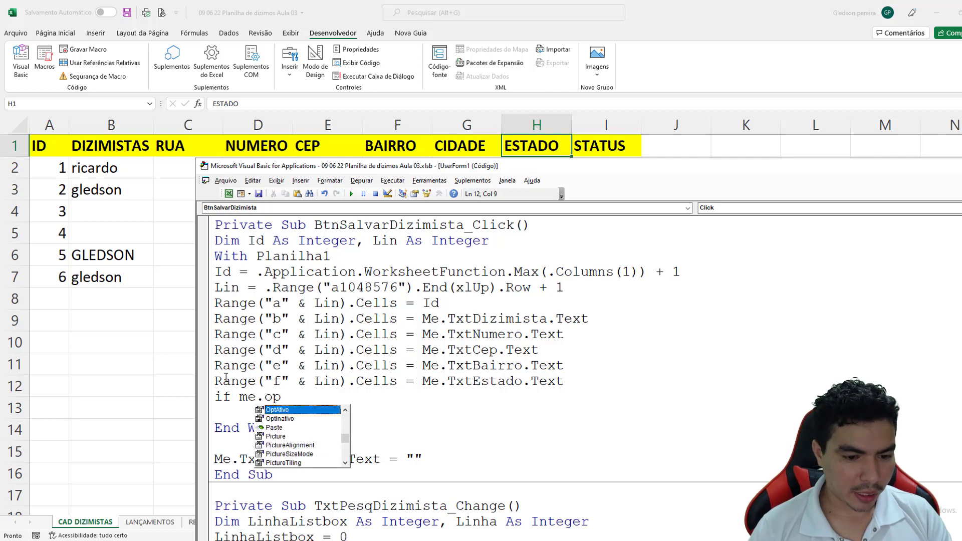
key(Tab)
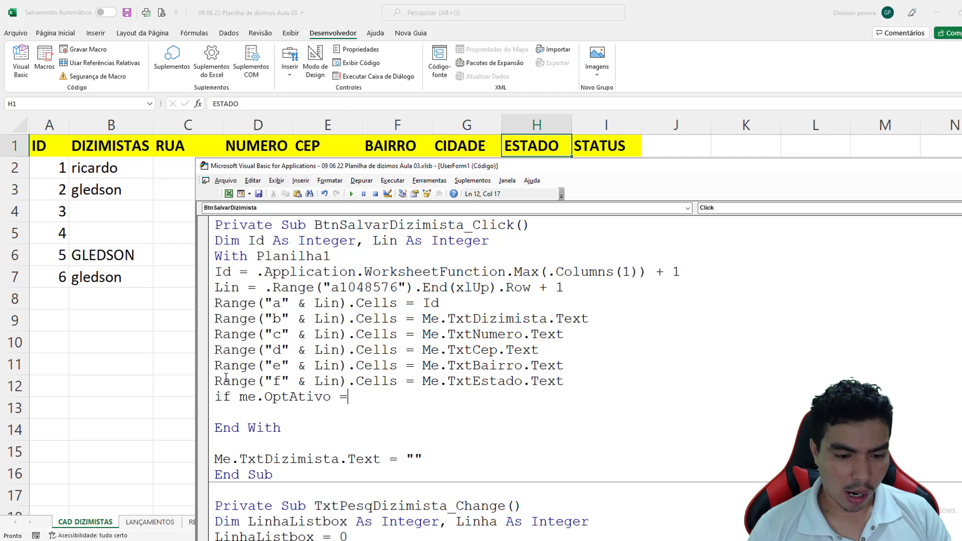
text(true)
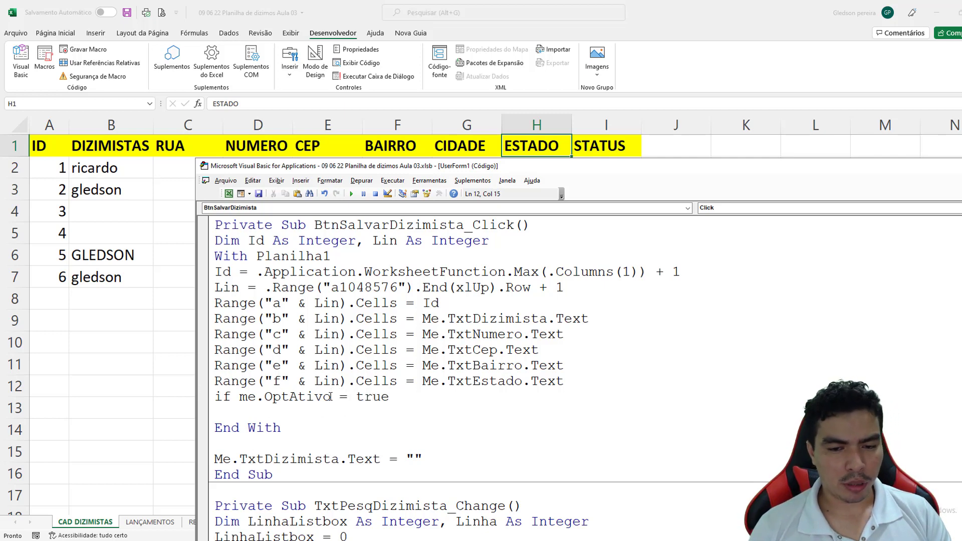
click(395, 399)
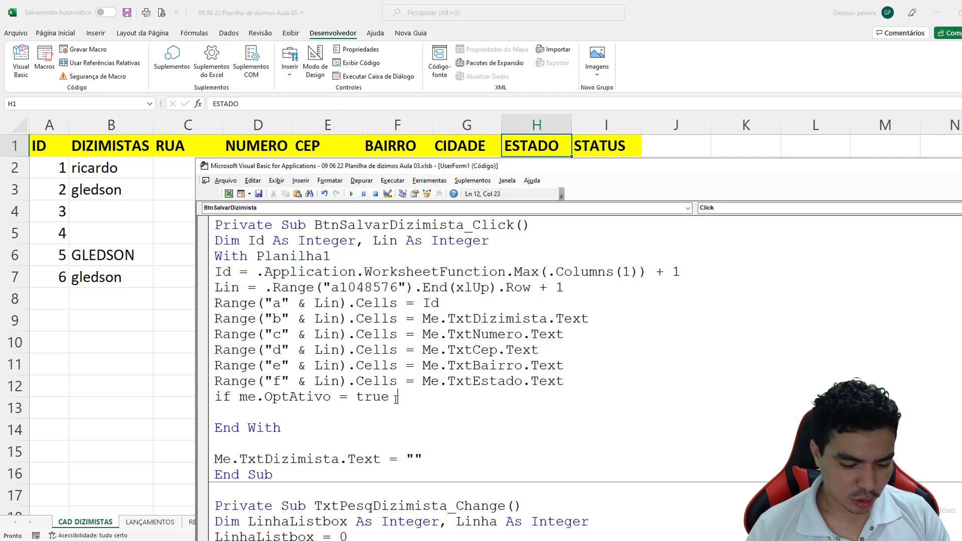
text(then)
key(Return)
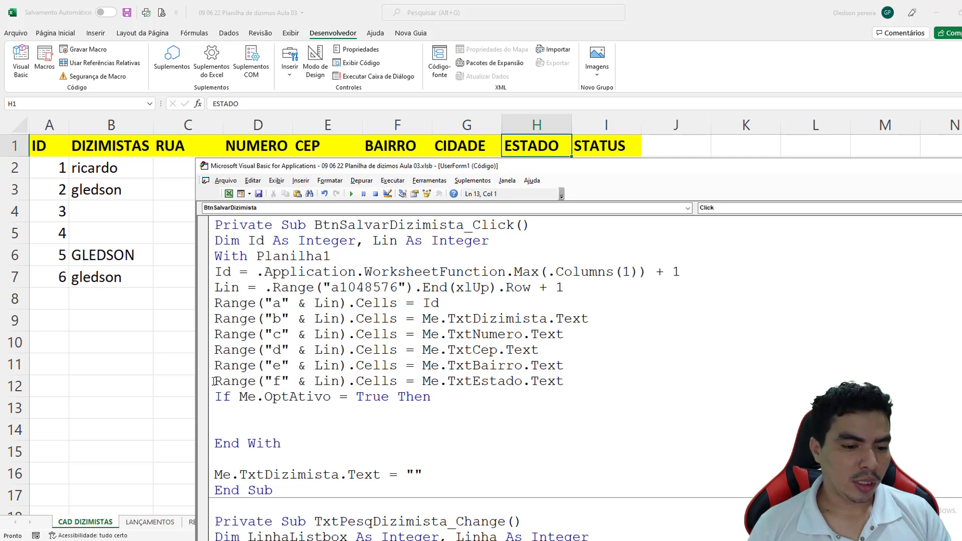
Inside the If, add an assignment writing "Ativo" to column I.
drag(214, 382, 419, 382)
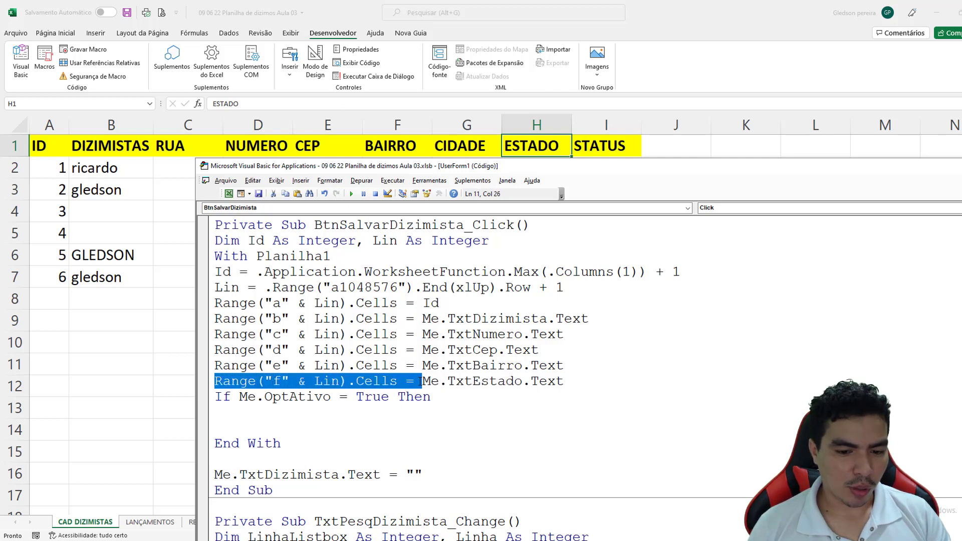
click(249, 413)
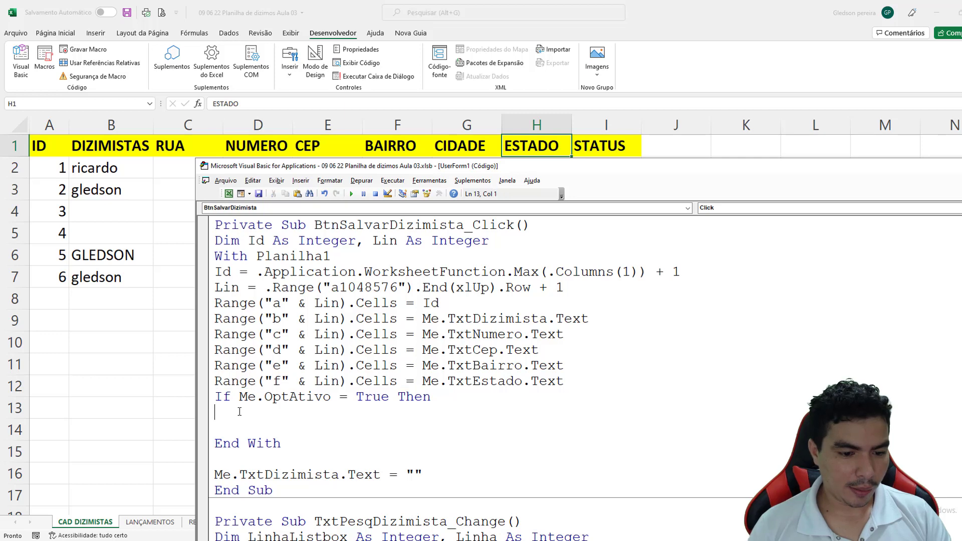
text(Range("f" & Lin).Cells =)
double_click(277, 413)
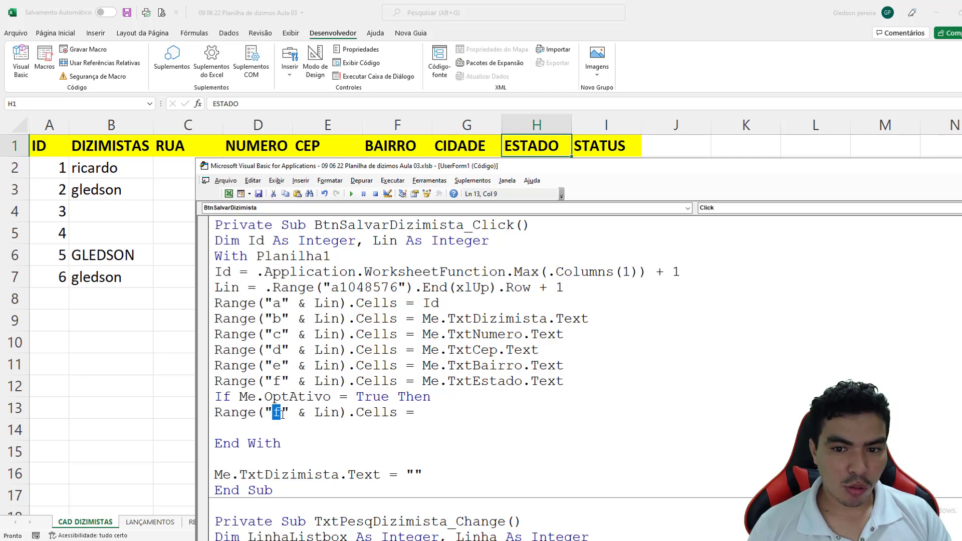
text(i)
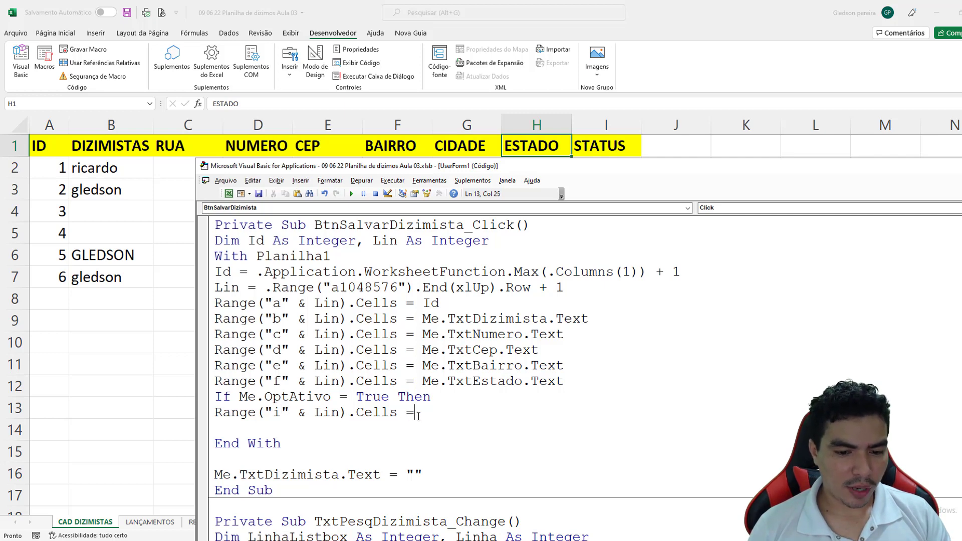
text("At)
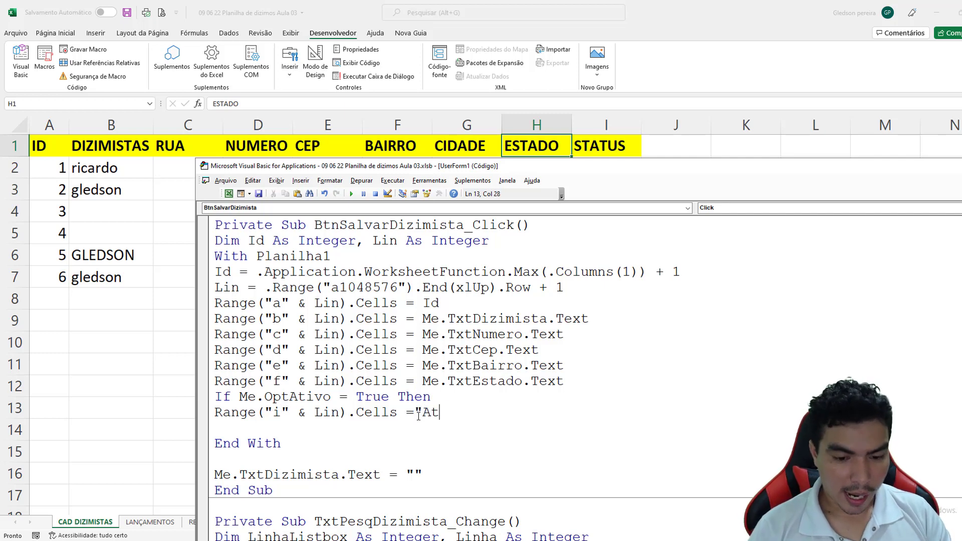
text(ivo")
key(Return)
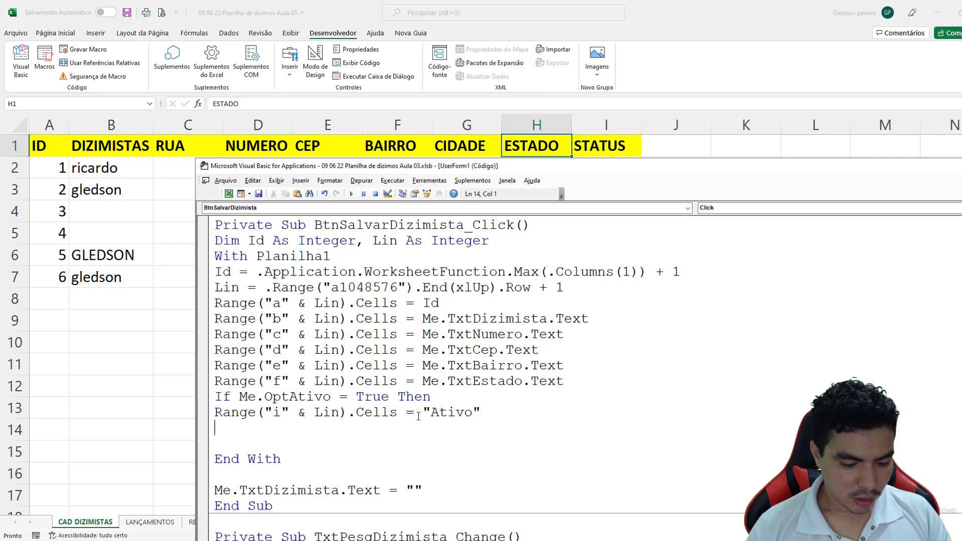
Add an Else branch writing "Inativo" to column I and close it with End If.
text(else)
key(Return)
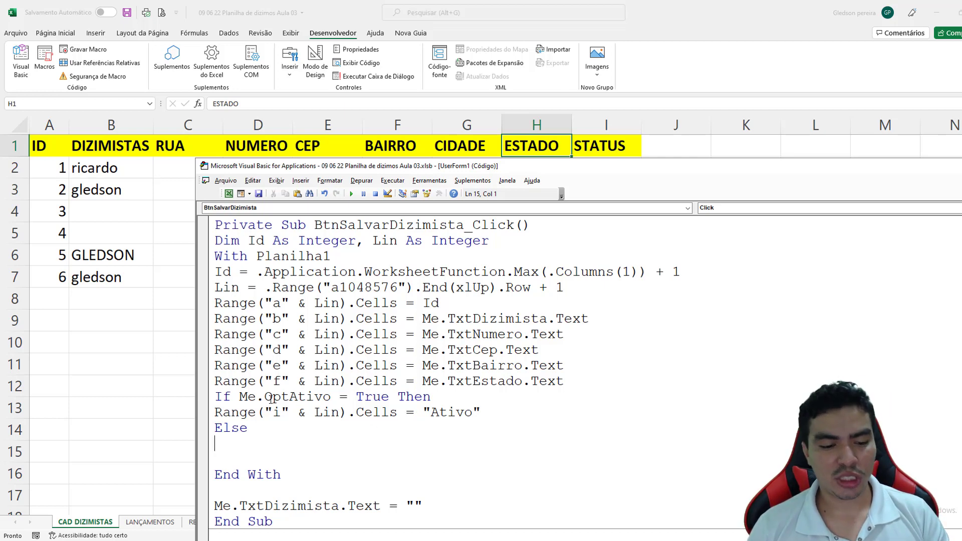
drag(216, 414, 503, 415)
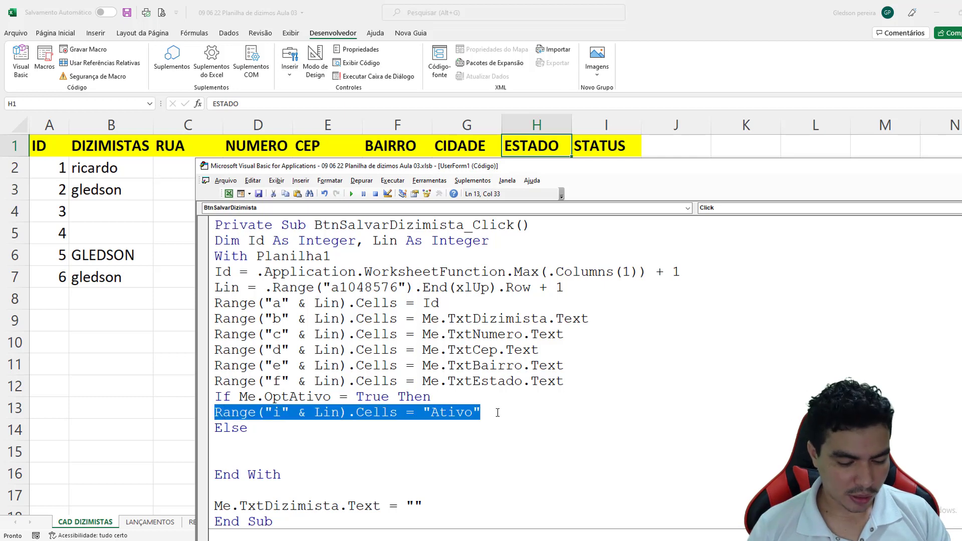
key(ctrl+c)
click(216, 443)
key(ctrl+v)
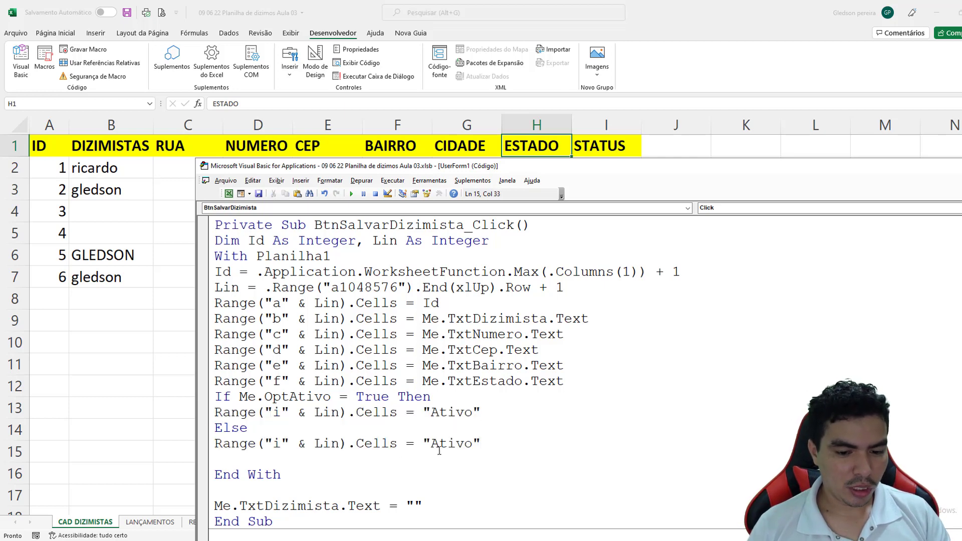
drag(431, 444, 479, 444)
click(474, 457)
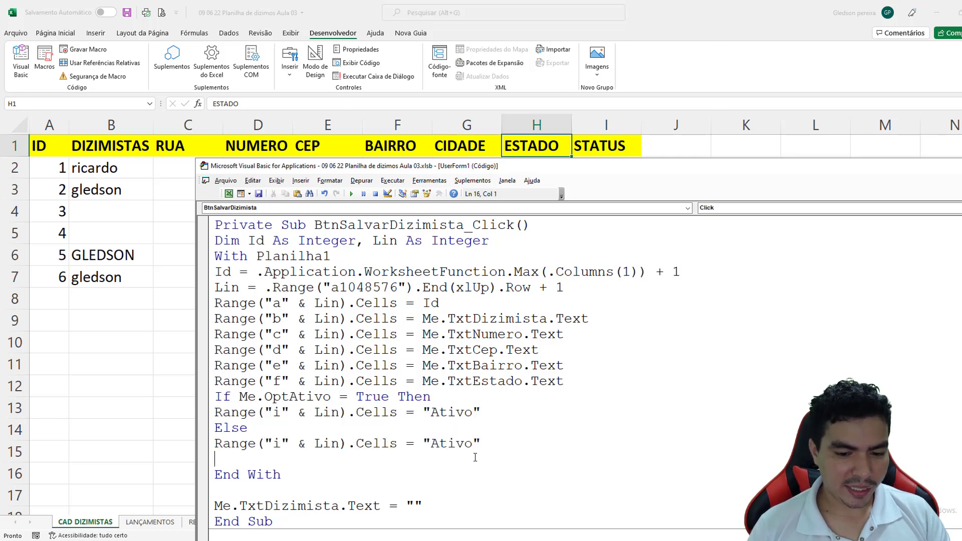
drag(432, 443, 439, 443)
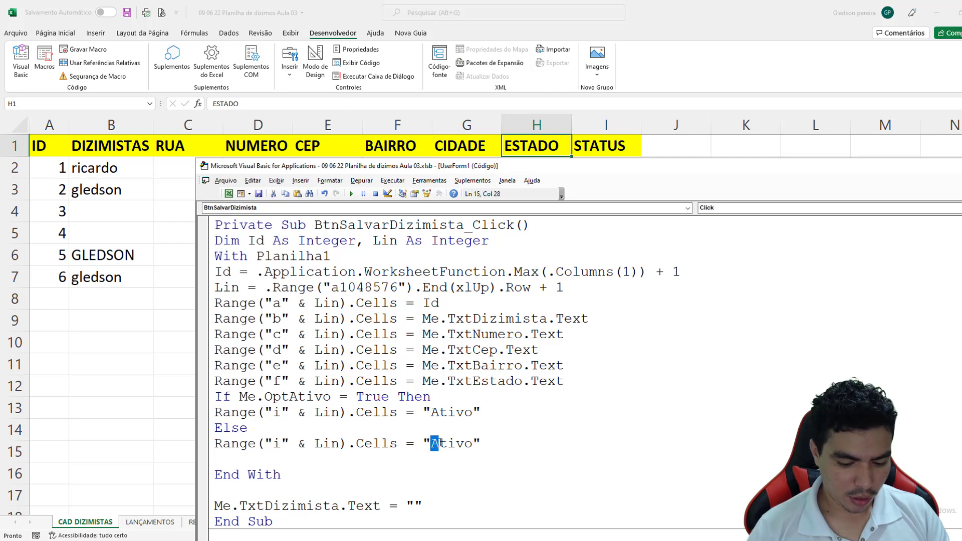
text(Ina)
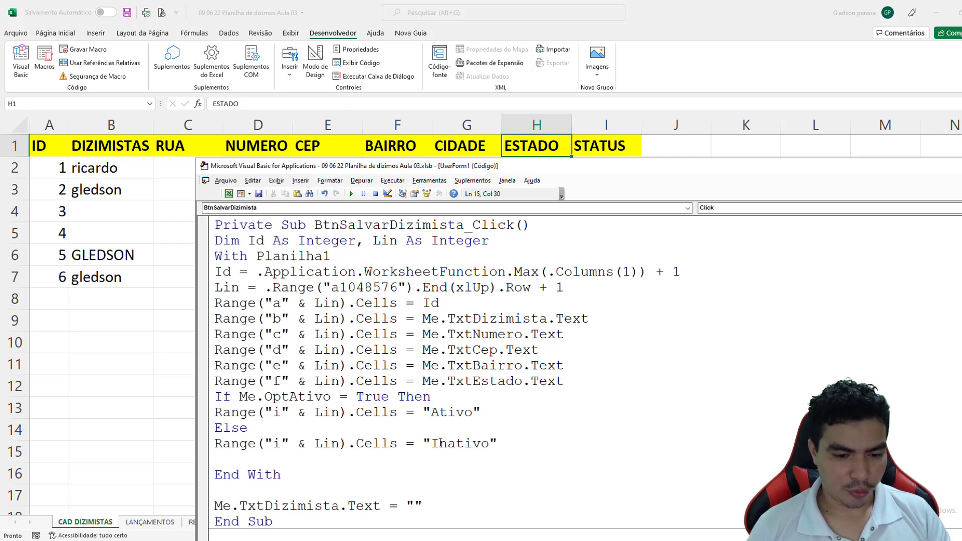
click(264, 456)
text(end i)
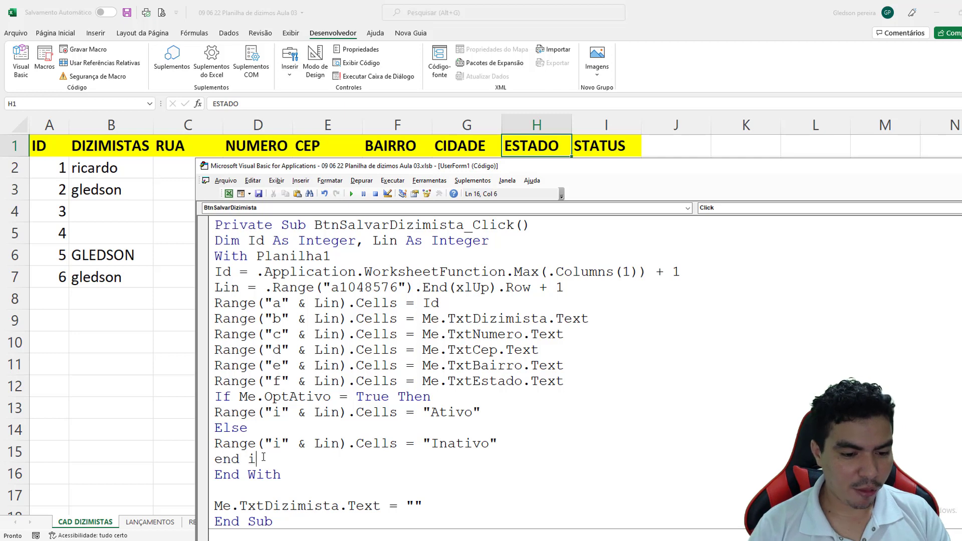
text(f)
key(Return)
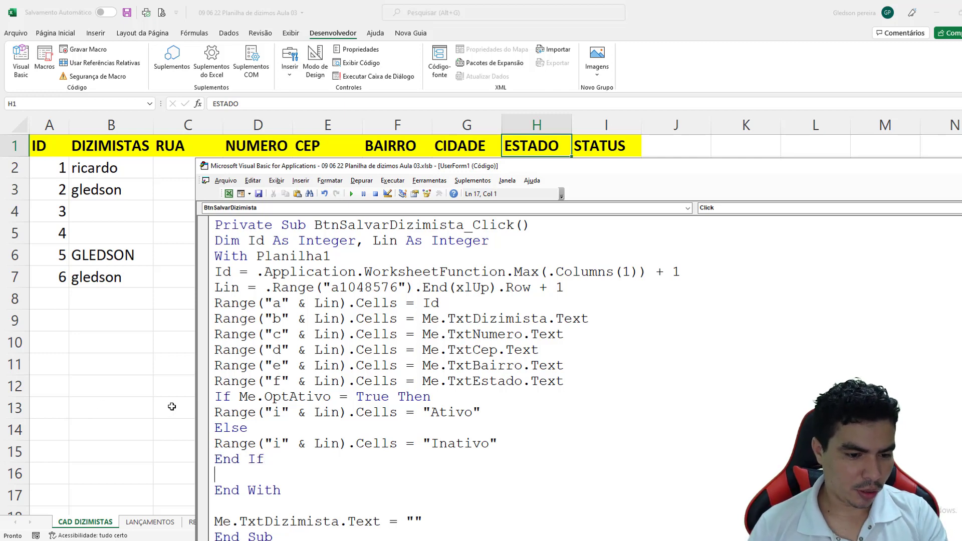
Add a blank line before the If block and review the column C, D and E assignments.
click(211, 398)
key(Return)
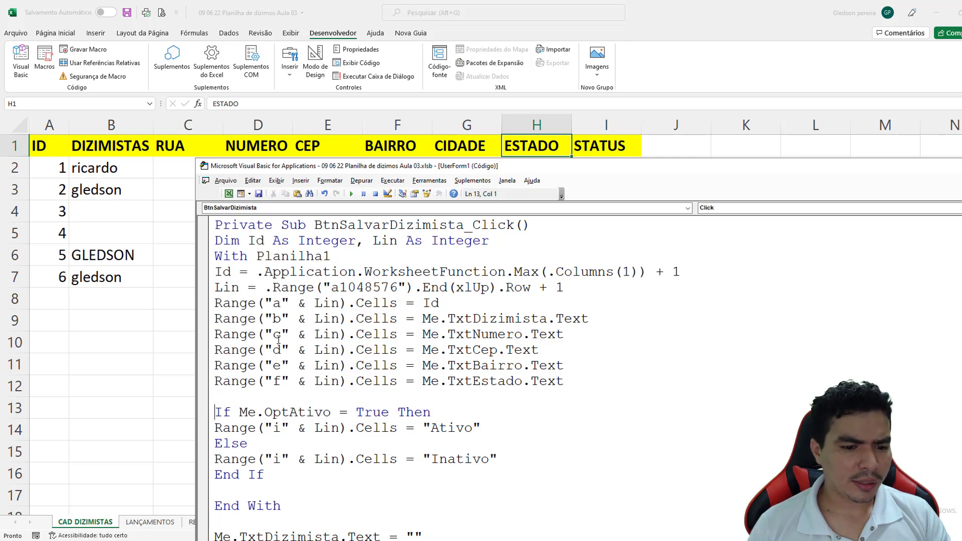
drag(273, 334, 504, 334)
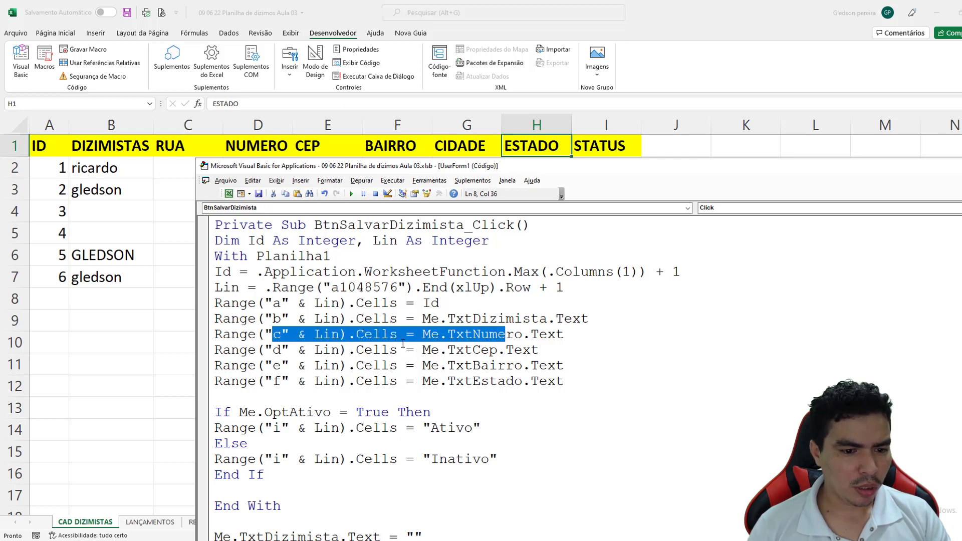
drag(273, 349, 465, 352)
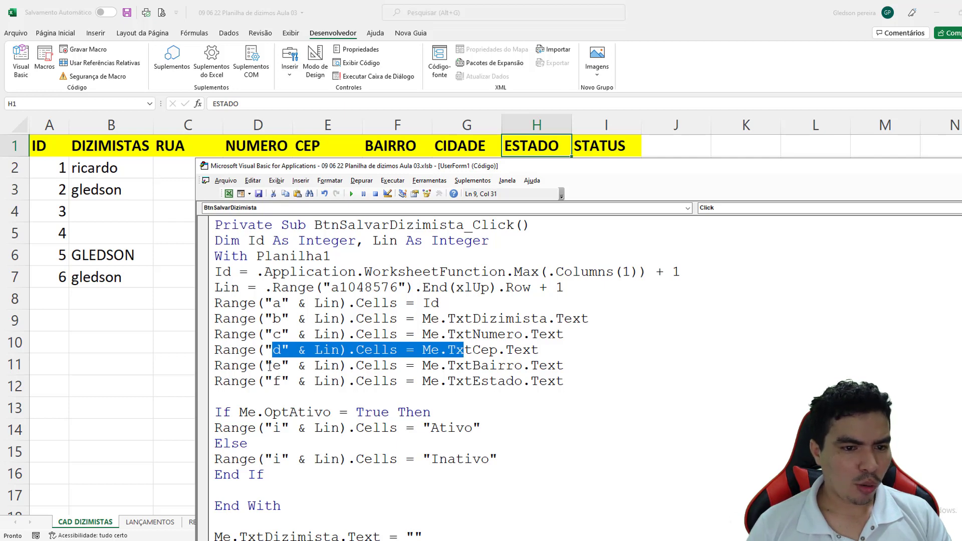
drag(272, 365, 479, 366)
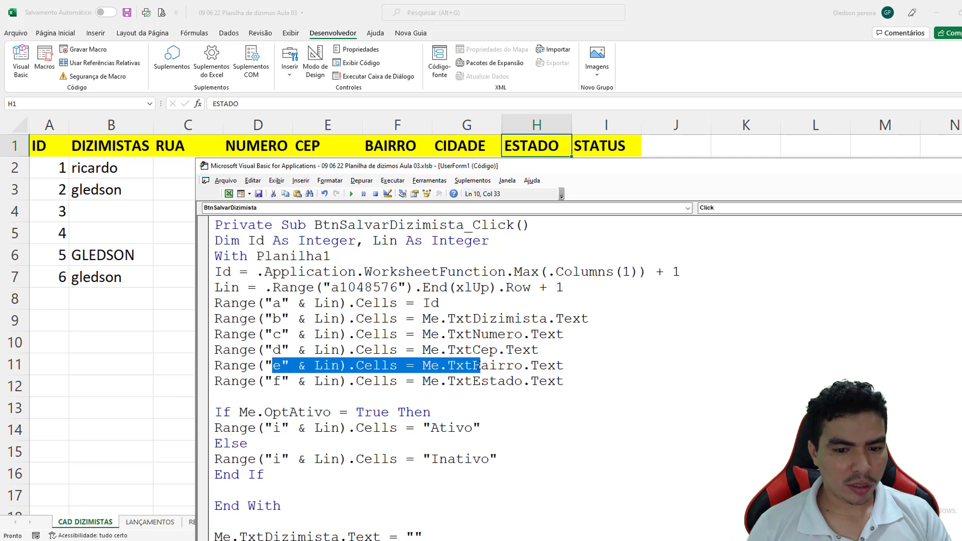
Change the Bairro line's column to F and the Estado line's column to G.
click(470, 382)
double_click(276, 364)
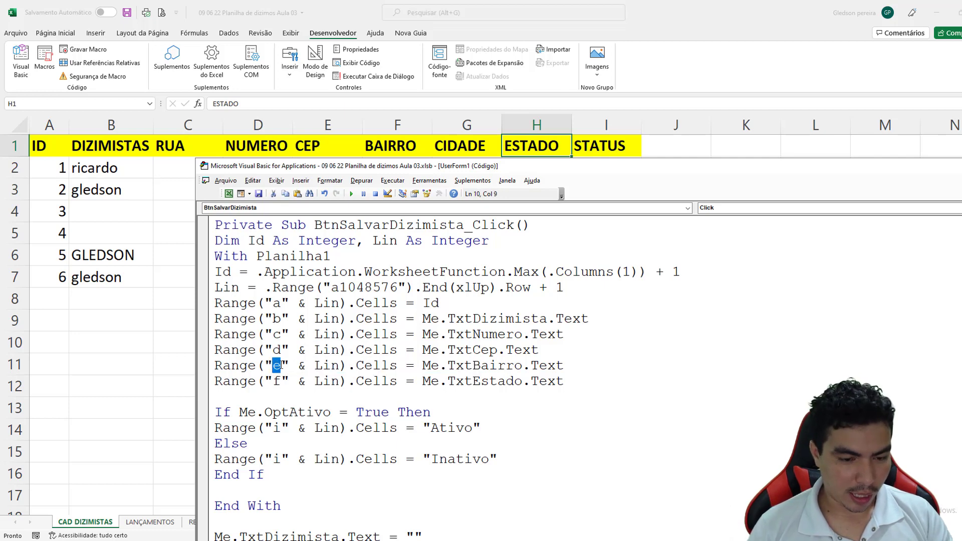
text(f)
double_click(278, 381)
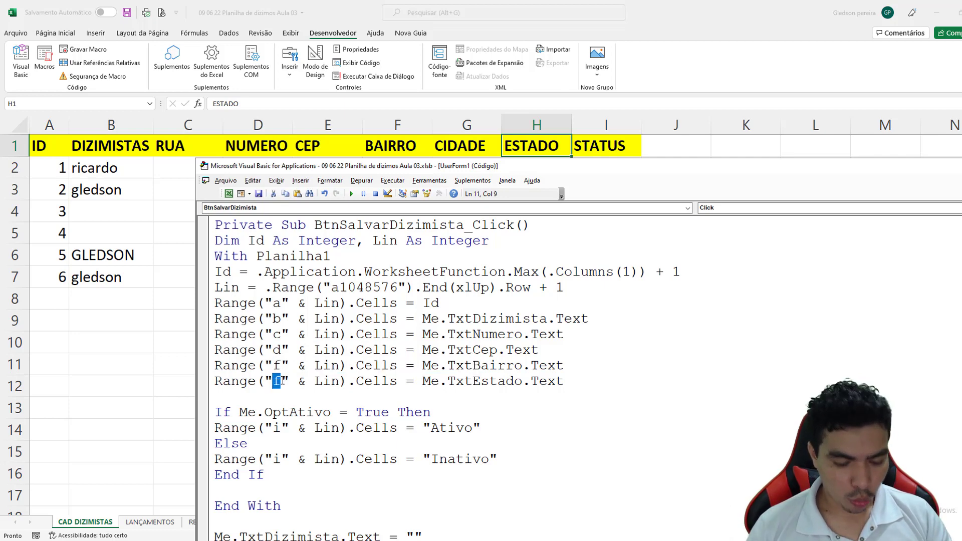
text(g)
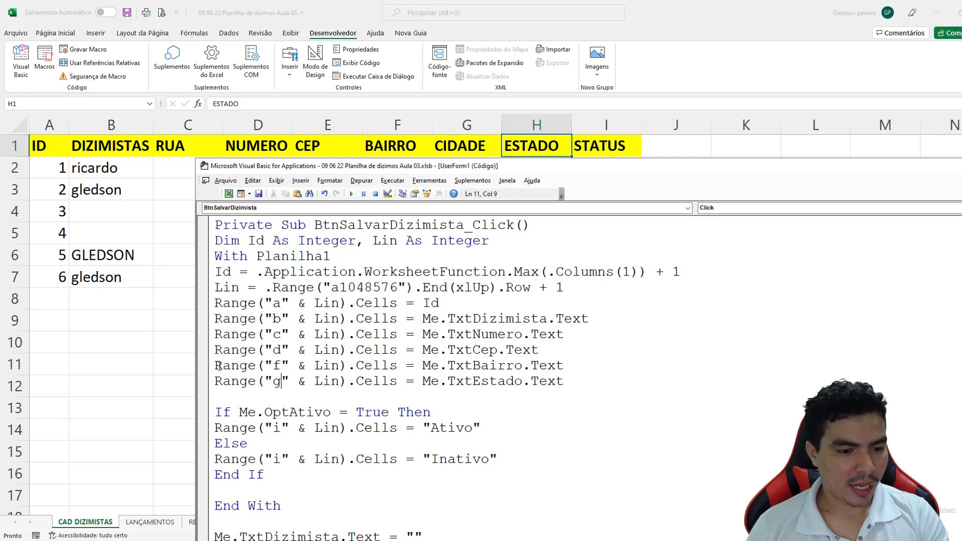
Duplicate the CEP assignment line above it and rename the copy's field to Bairro.
click(217, 365)
key(Return)
key(Up)
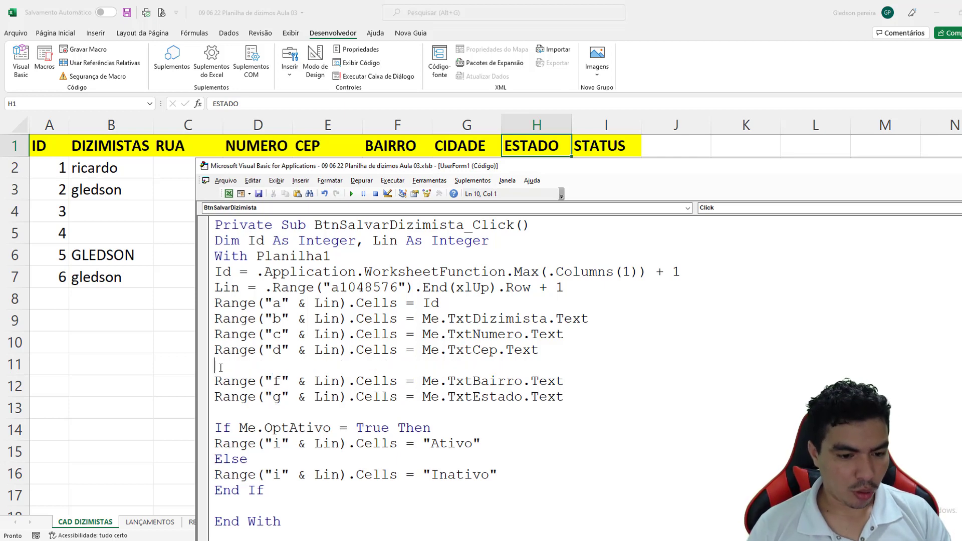
drag(217, 349, 539, 350)
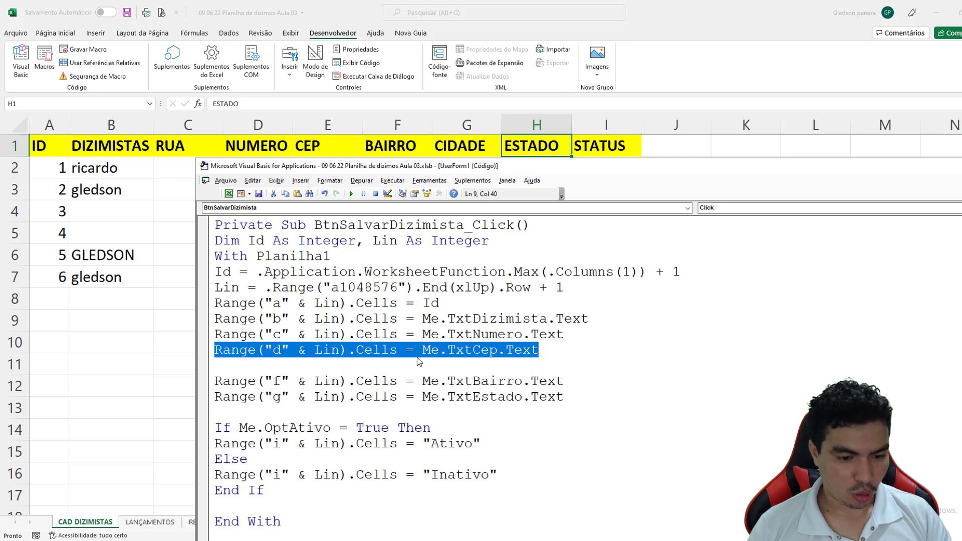
click(274, 369)
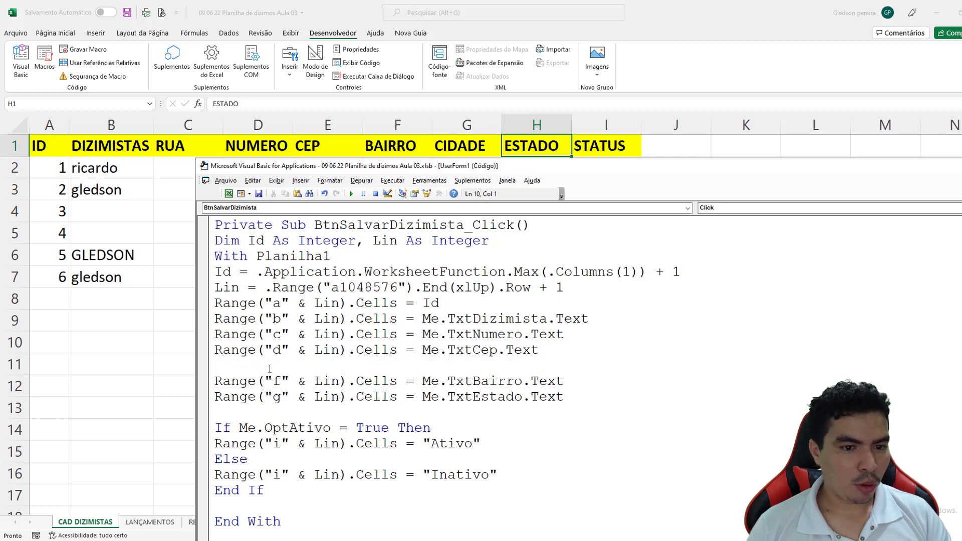
key(ctrl+v)
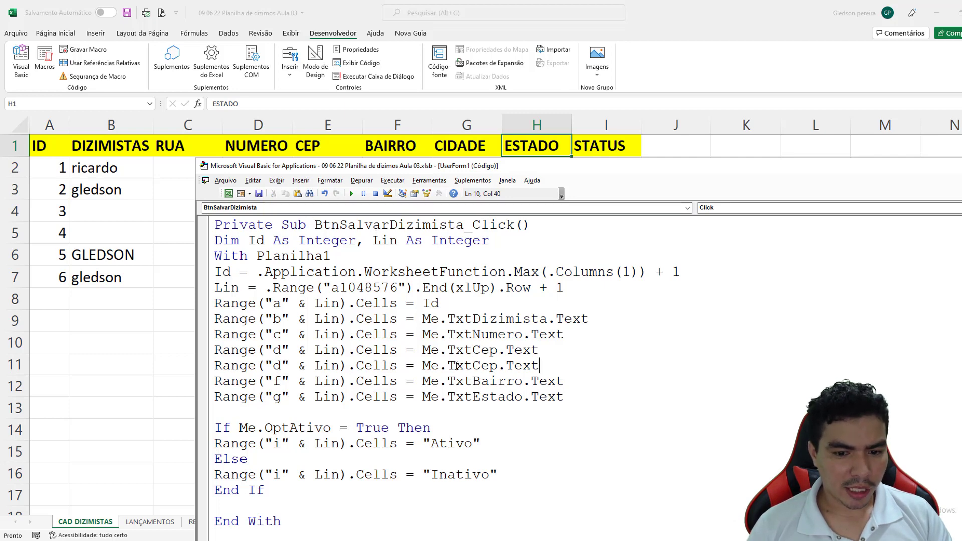
drag(472, 365, 499, 369)
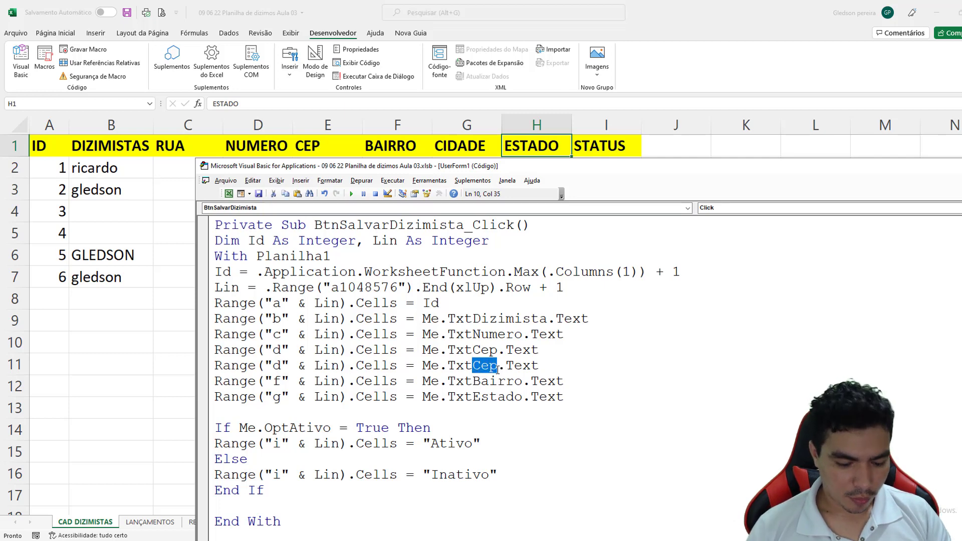
text(bairro)
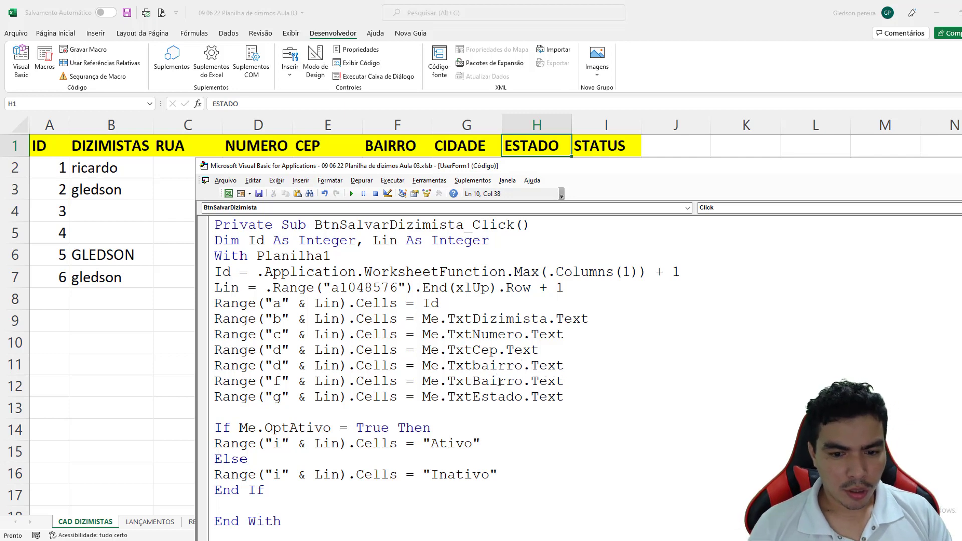
Change the field on the column F line to TxtCidade.
drag(472, 381, 522, 381)
text(c)
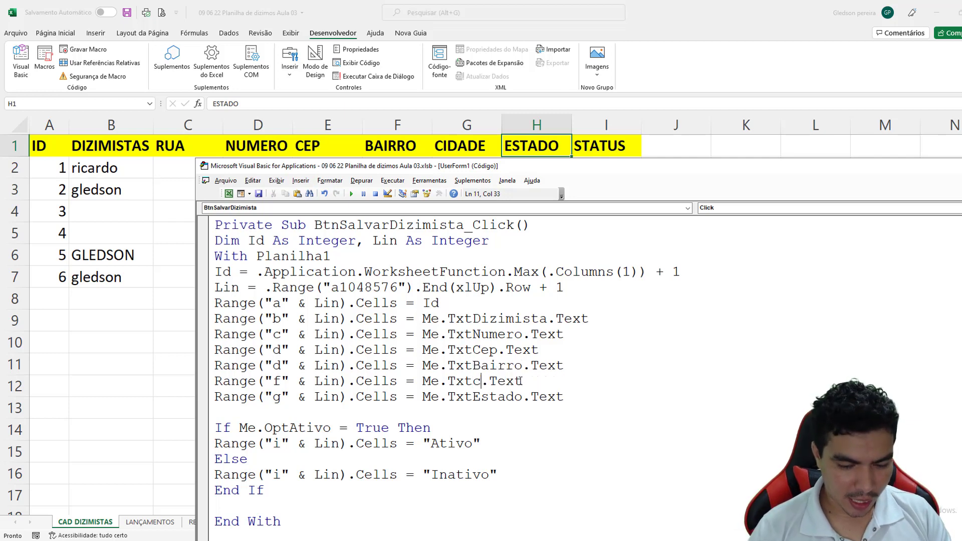
text(idade)
click(516, 416)
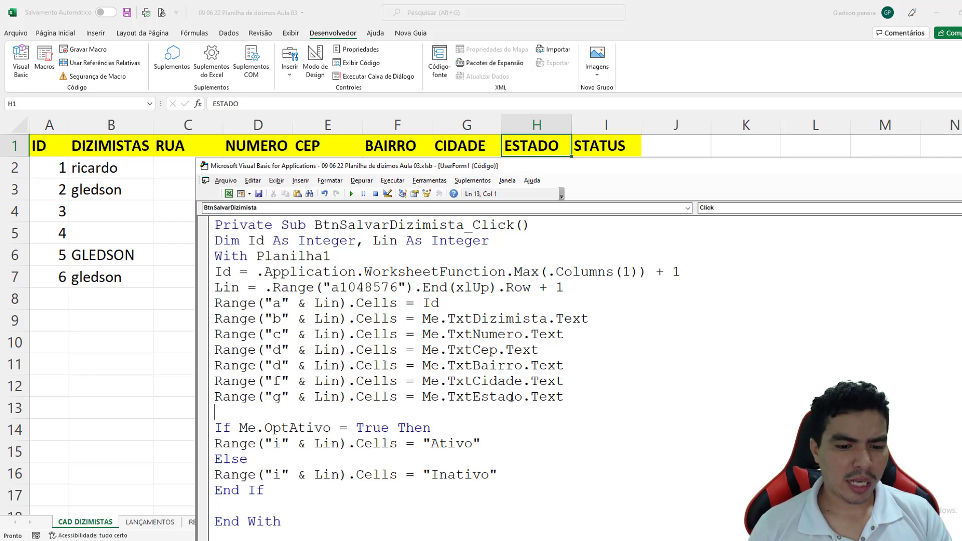
scroll(417, 427, down, 1)
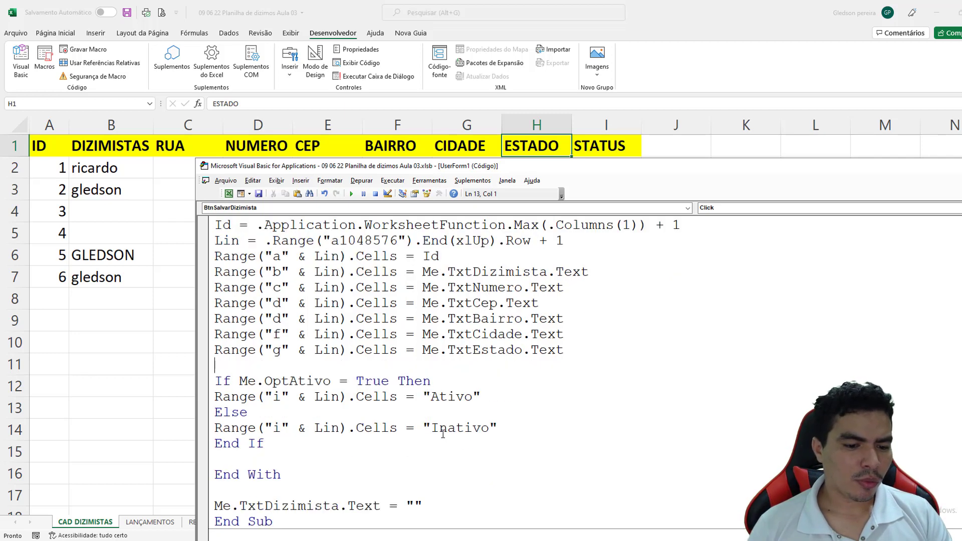
Save the workbook, then clear the earlier test entries in columns A and B of the sheet.
click(258, 193)
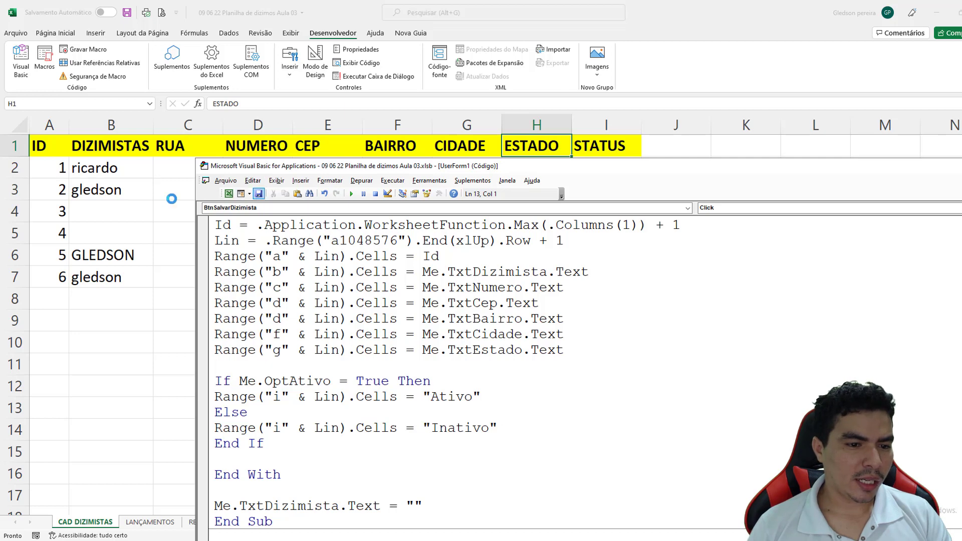
click(170, 198)
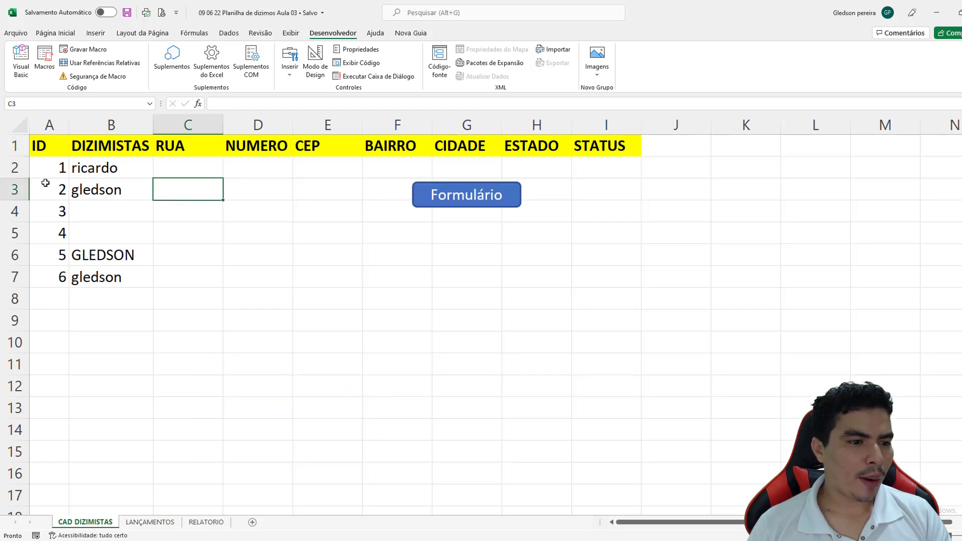
drag(50, 169, 113, 306)
key(Delete)
click(350, 357)
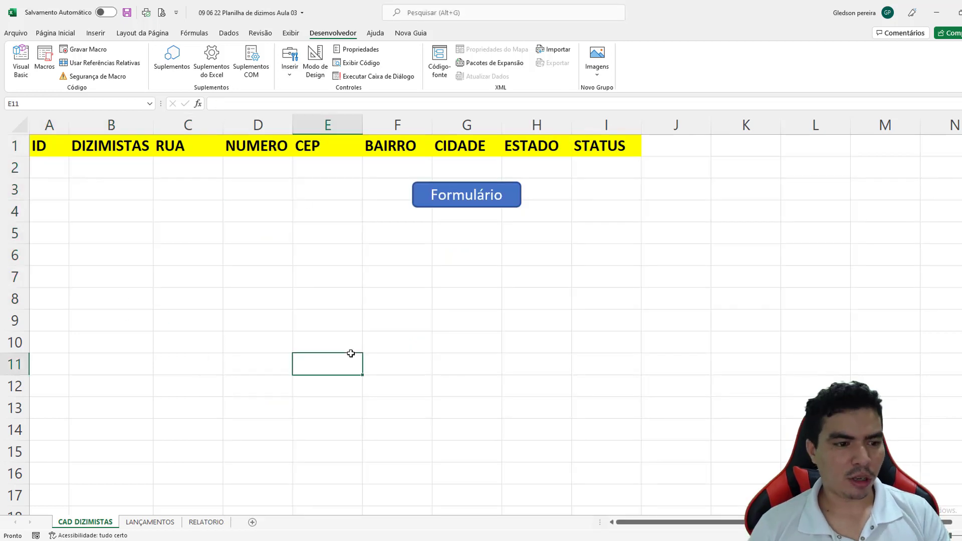
Open the donor registration form and enter the donor's name in Dizimista.
click(472, 203)
drag(448, 76, 491, 81)
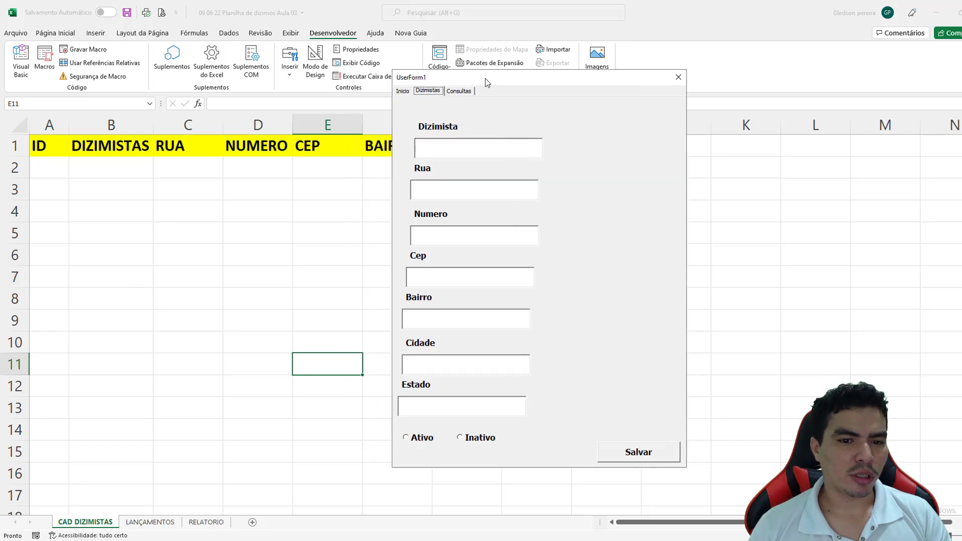
click(450, 151)
text(gle)
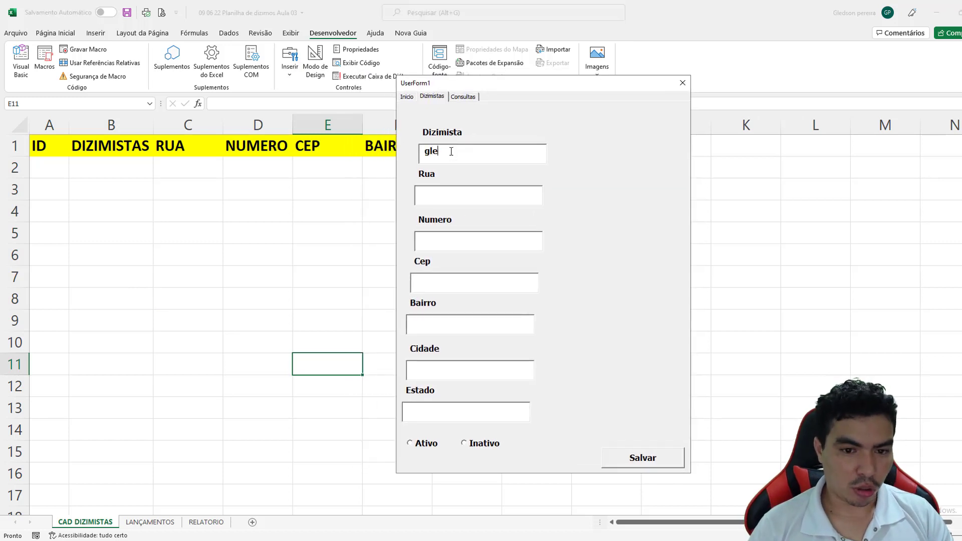
text(dson)
key(Tab)
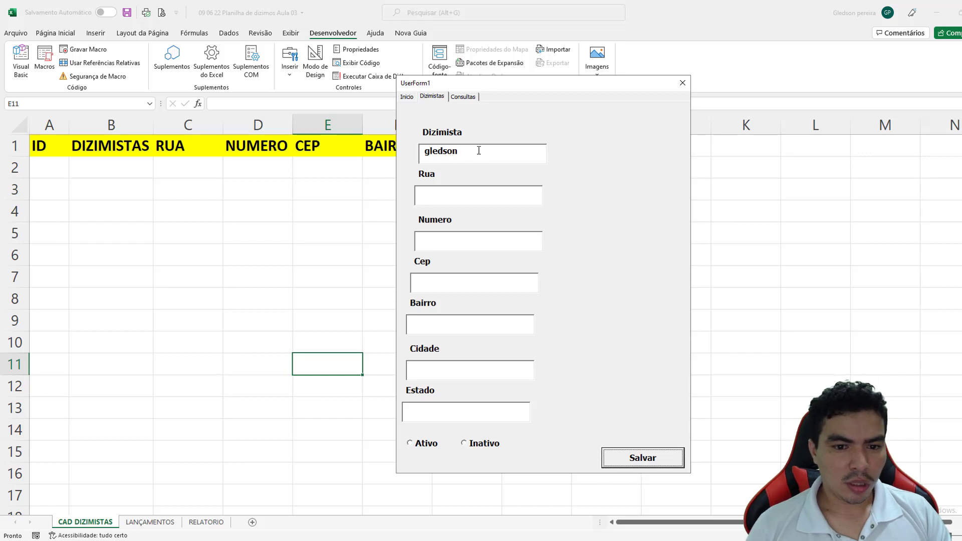
Fill in the donor's street, CEP, bairro and city fields and mark the donor Inativo.
click(460, 196)
text(rua )
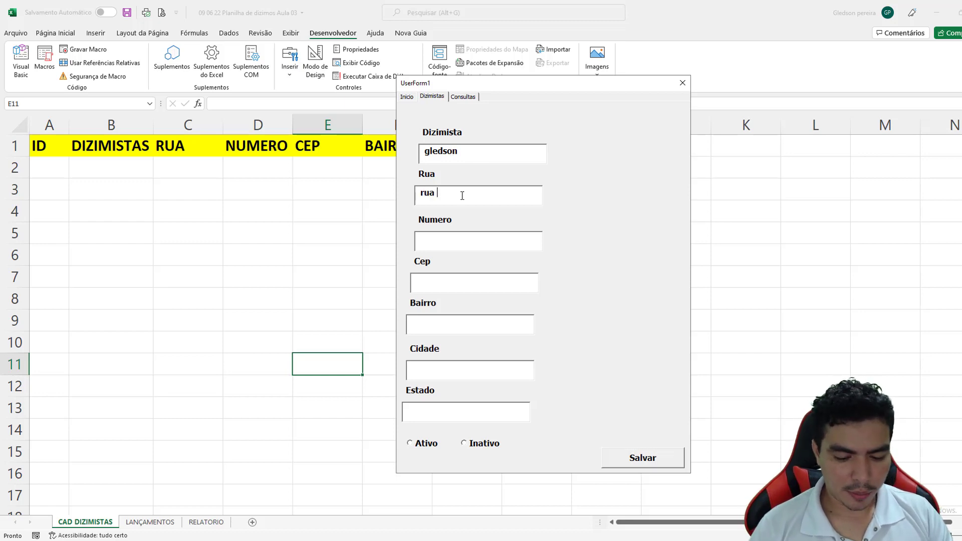
text(ti)
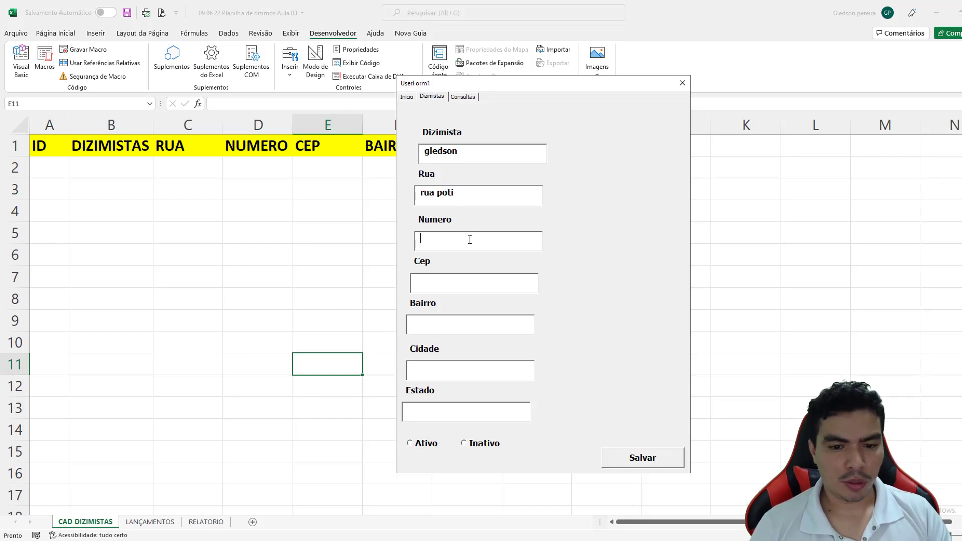
text(123)
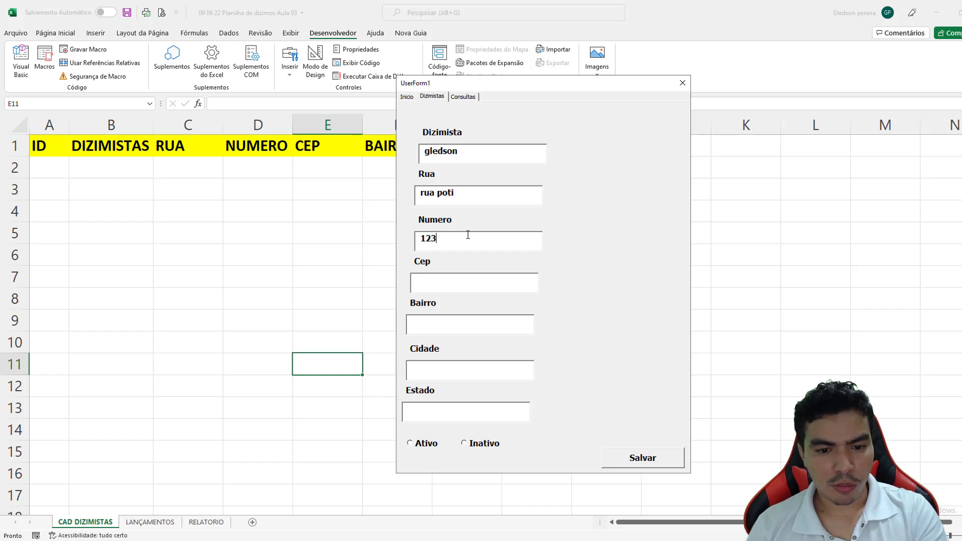
text(4447)
click(439, 276)
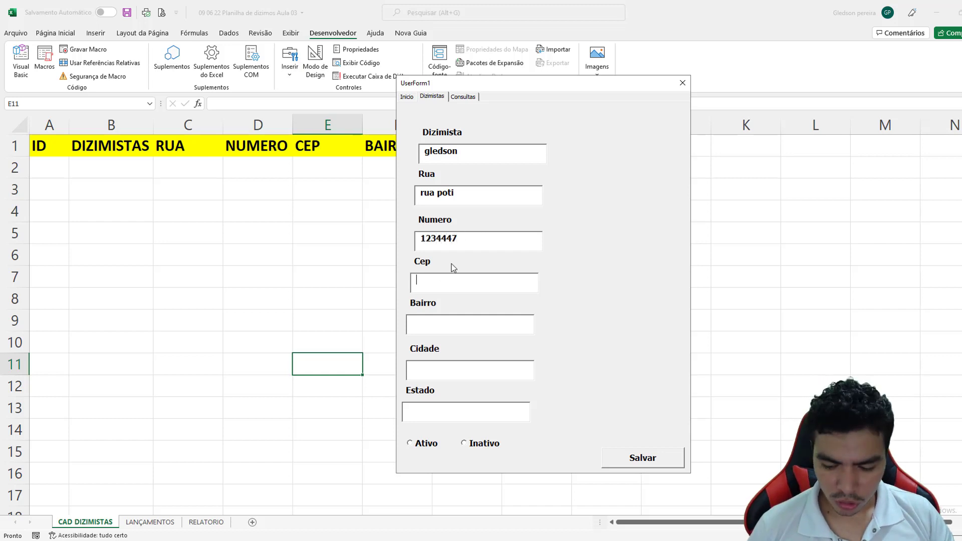
text(6033134)
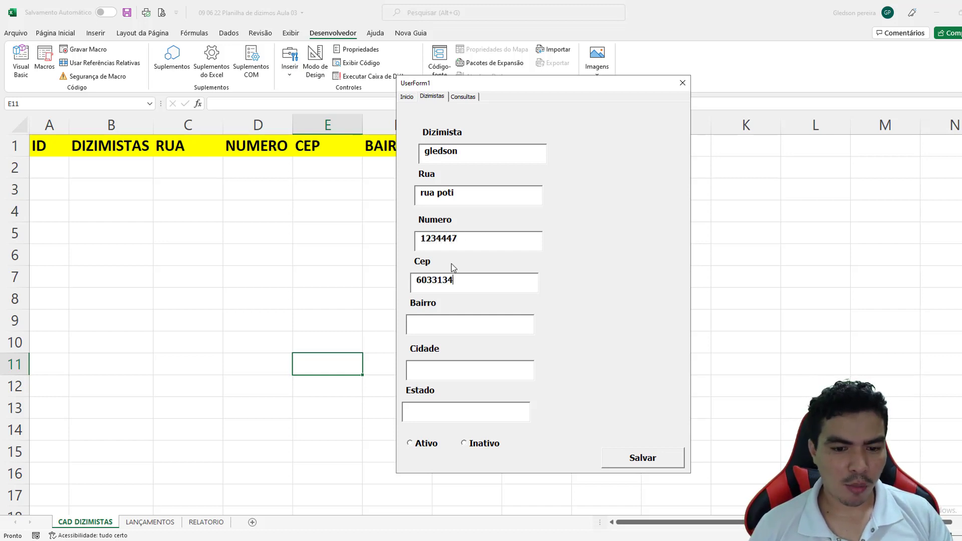
text(bai)
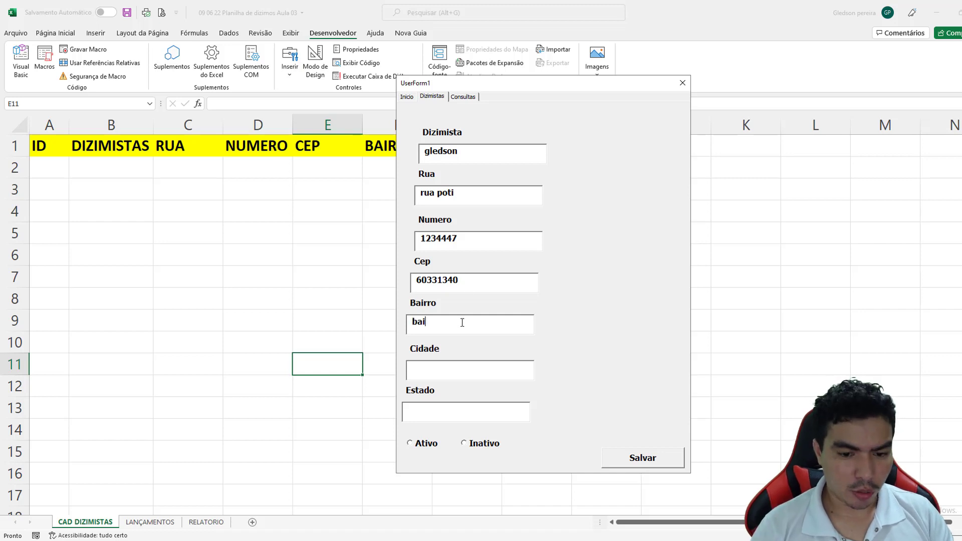
text(rro c)
click(458, 366)
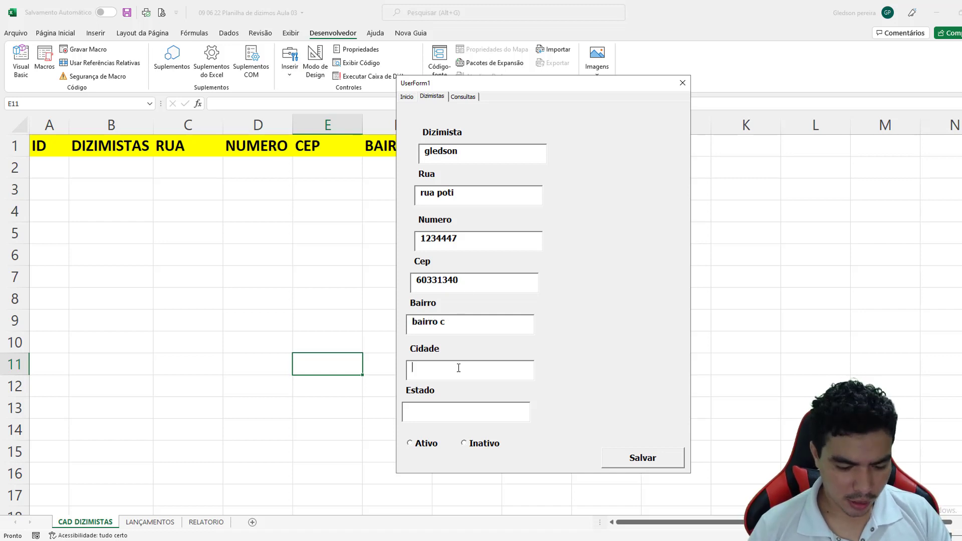
text(fortaleza)
click(411, 410)
text(ce)
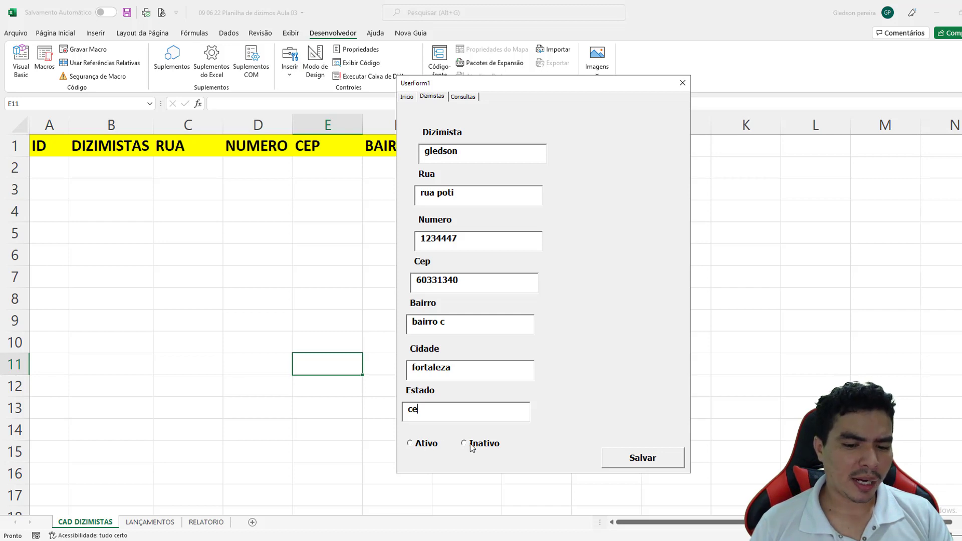
click(472, 446)
Save the donor with Salvar, check the new row 2 behind the form, then close it.
click(627, 458)
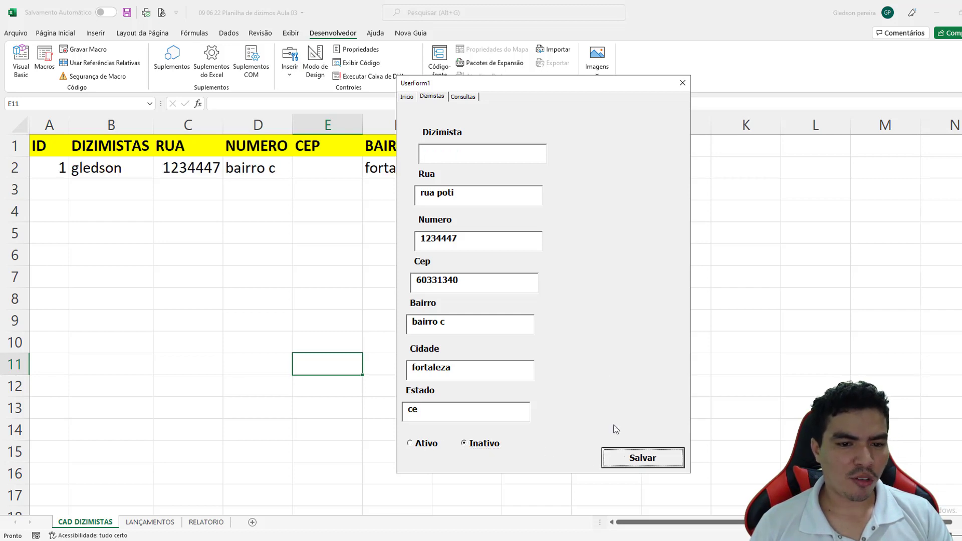
drag(494, 79, 497, 248)
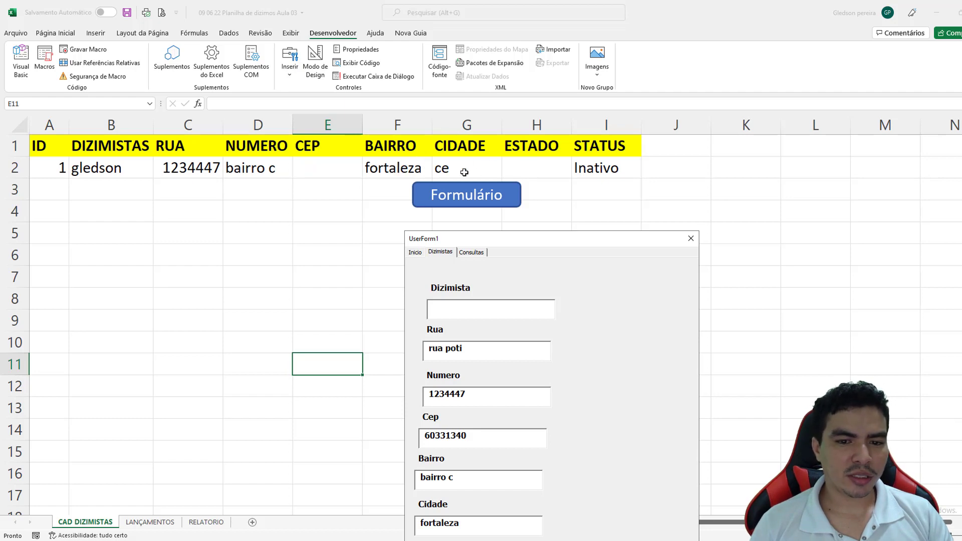
drag(542, 238, 549, 113)
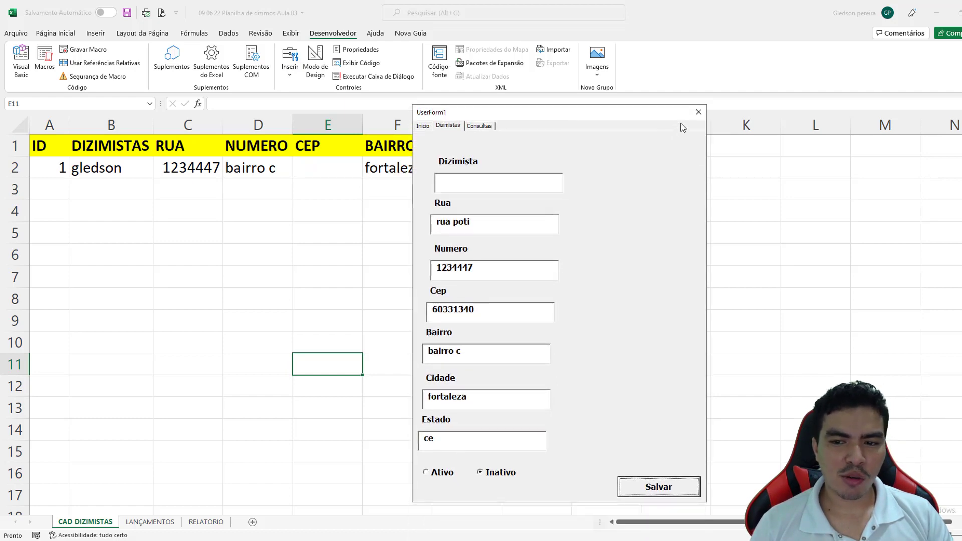
click(698, 112)
click(21, 60)
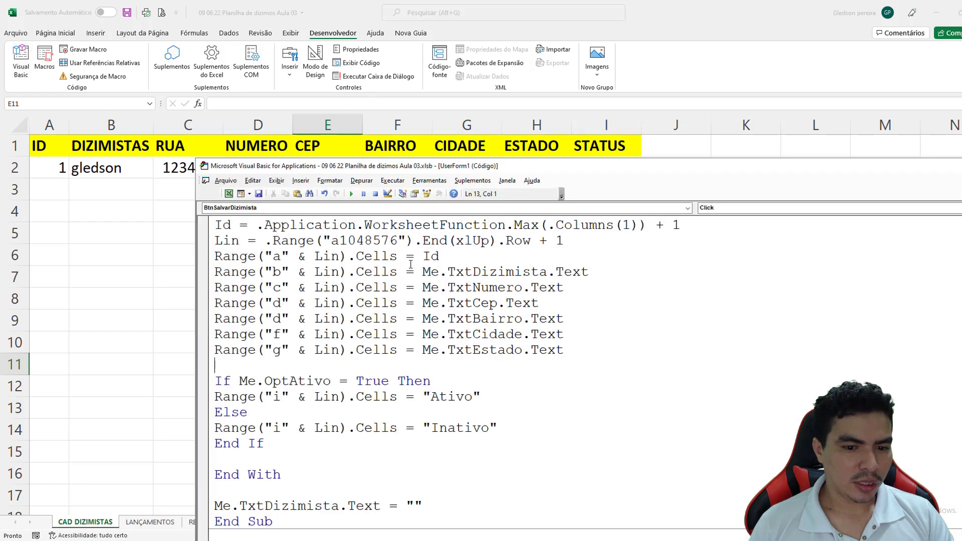
drag(288, 171, 328, 209)
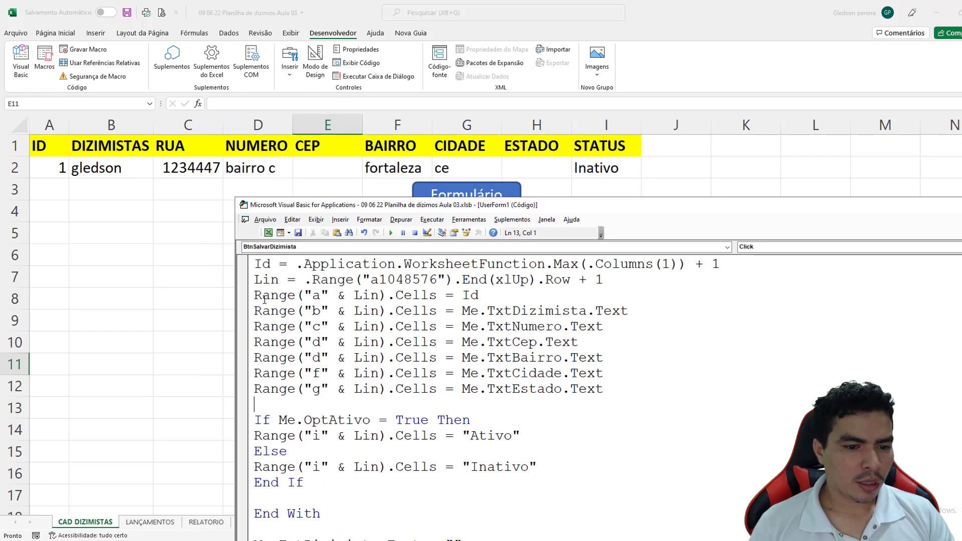
drag(255, 296, 478, 295)
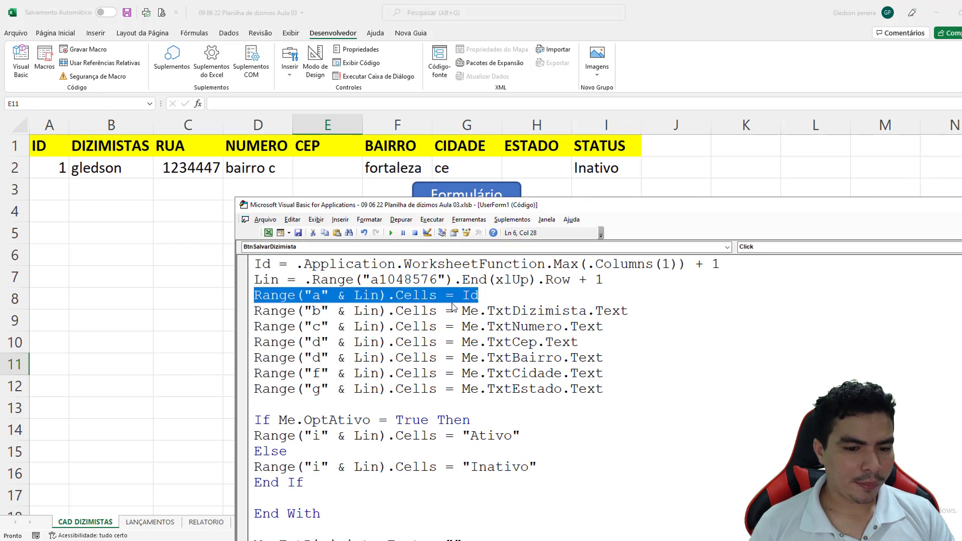
drag(254, 310, 612, 311)
drag(614, 313, 626, 311)
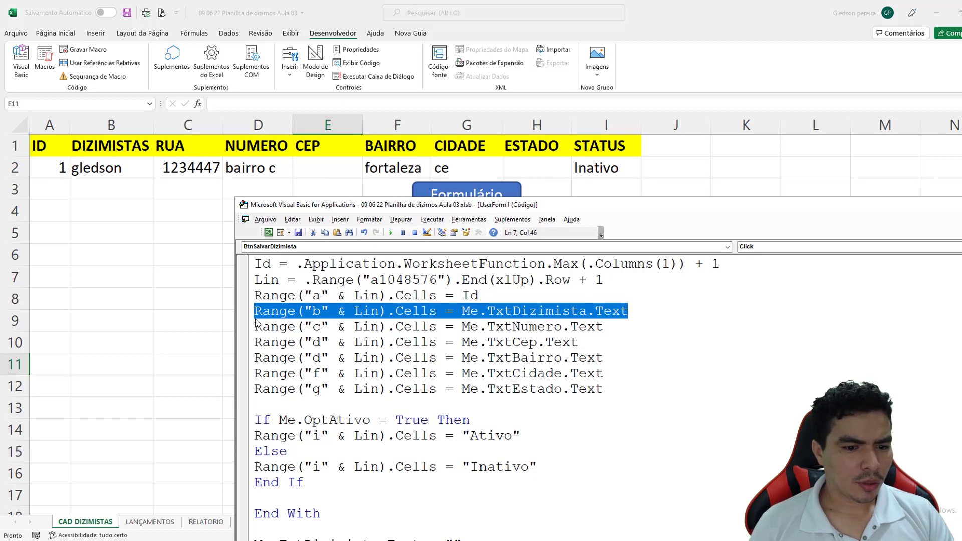
drag(255, 326, 584, 337)
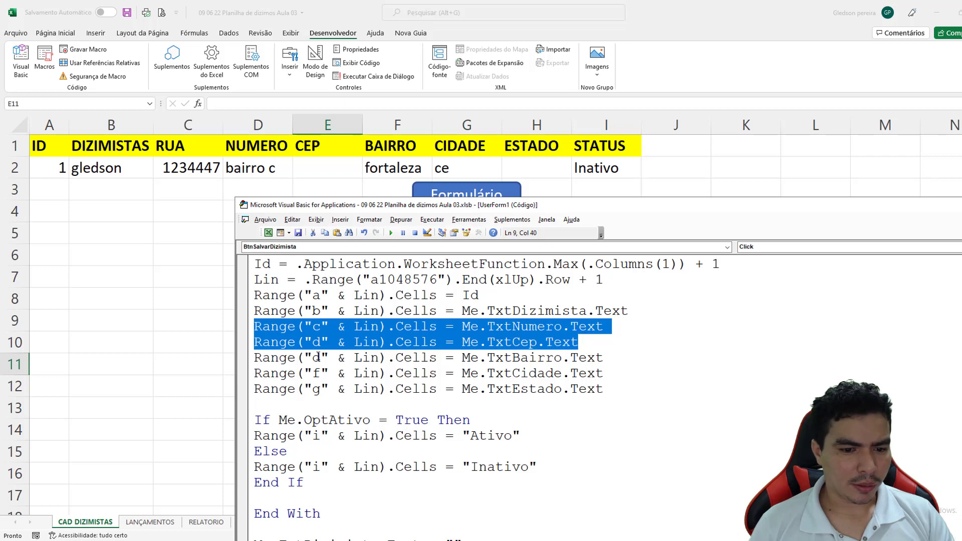
drag(254, 357, 260, 357)
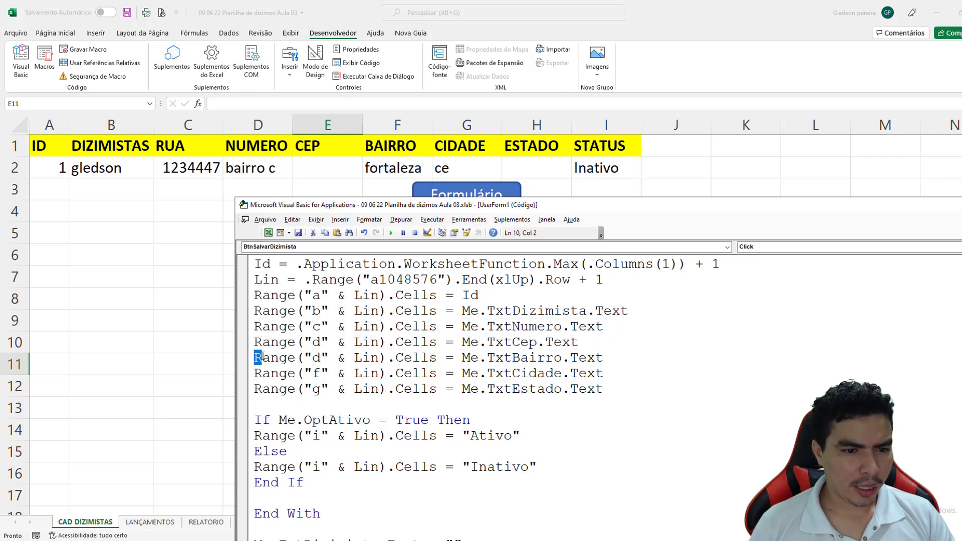
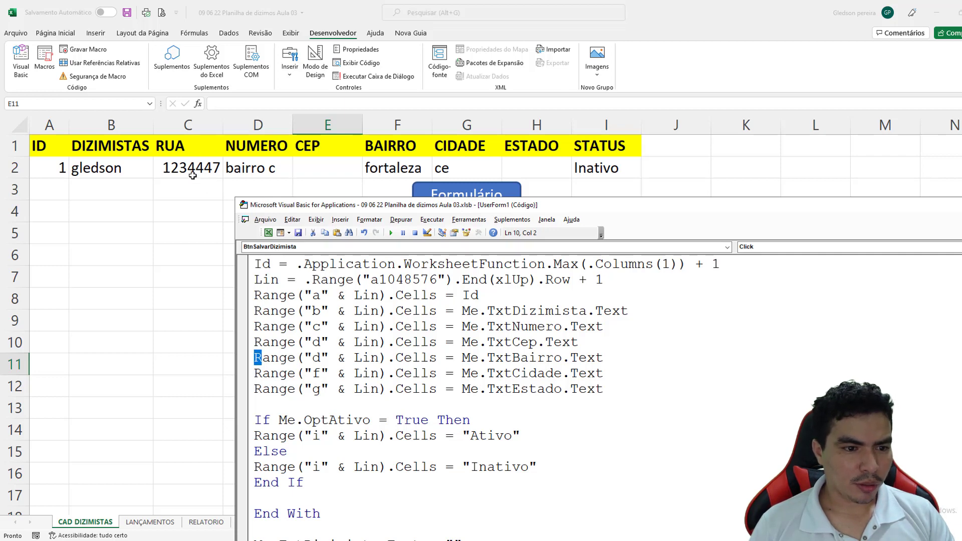
Rename the column C and D references in the save code to TxtRua and TxtNumero.
drag(512, 326, 561, 327)
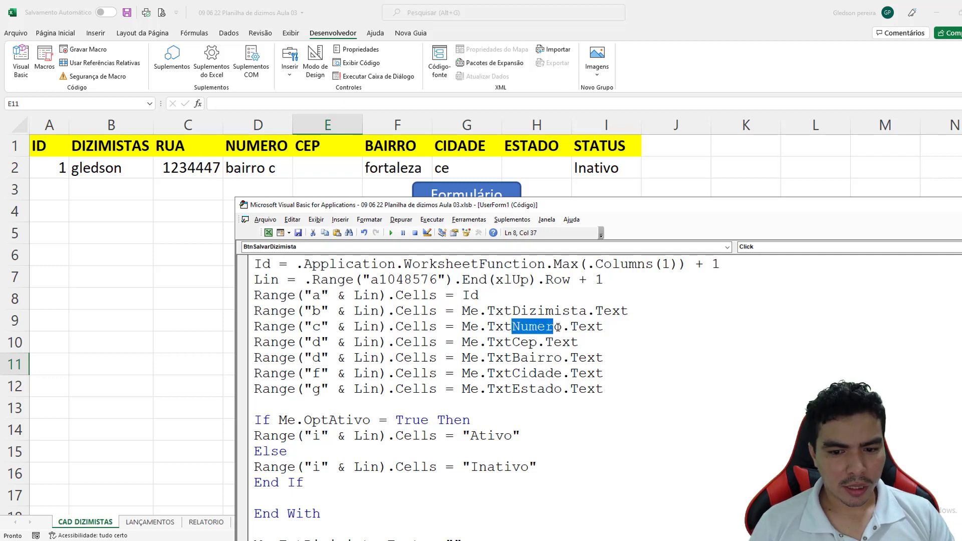
key(BackSpace)
text(rua)
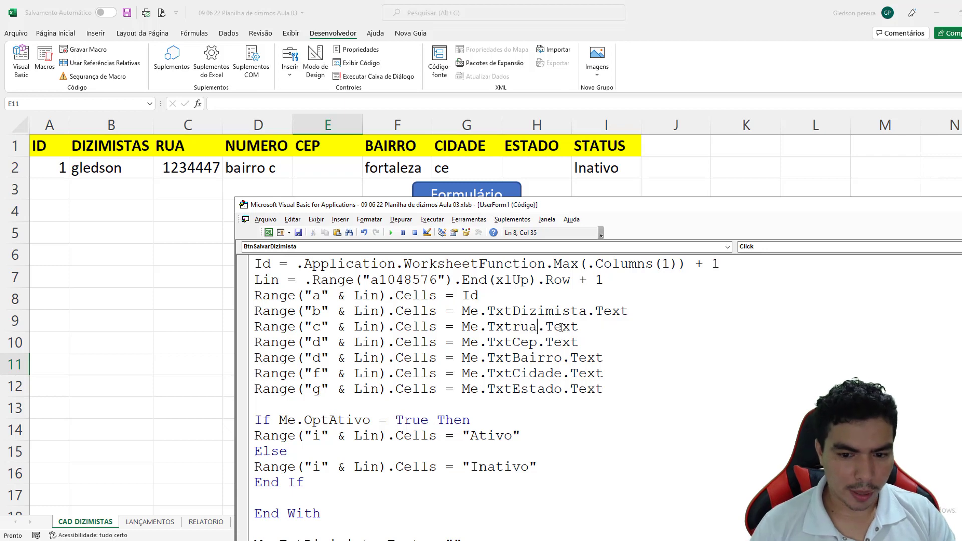
click(530, 357)
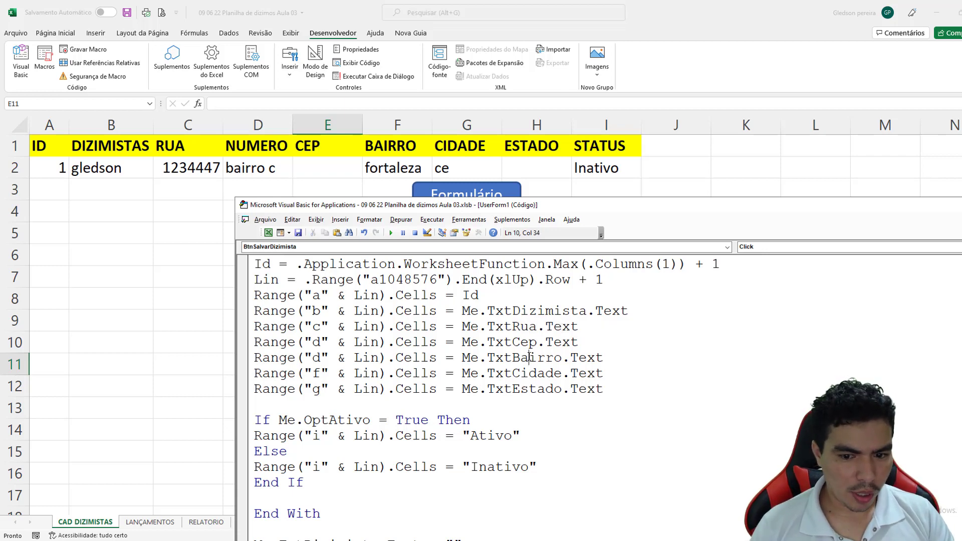
drag(512, 342, 536, 342)
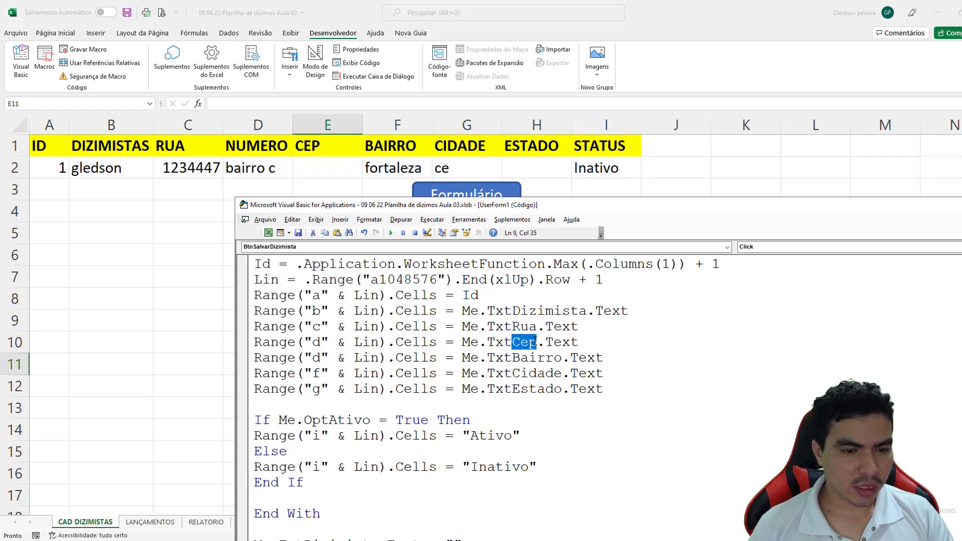
text(numero)
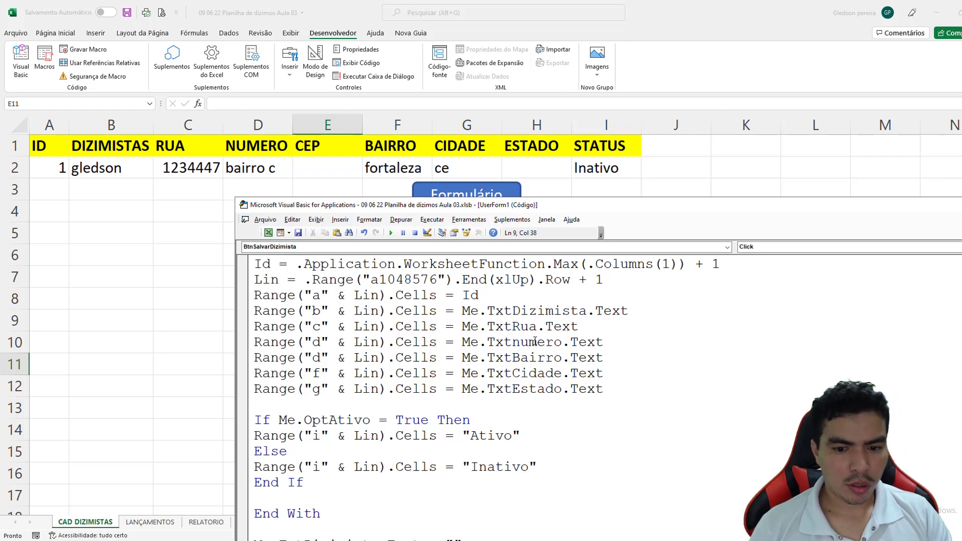
click(529, 373)
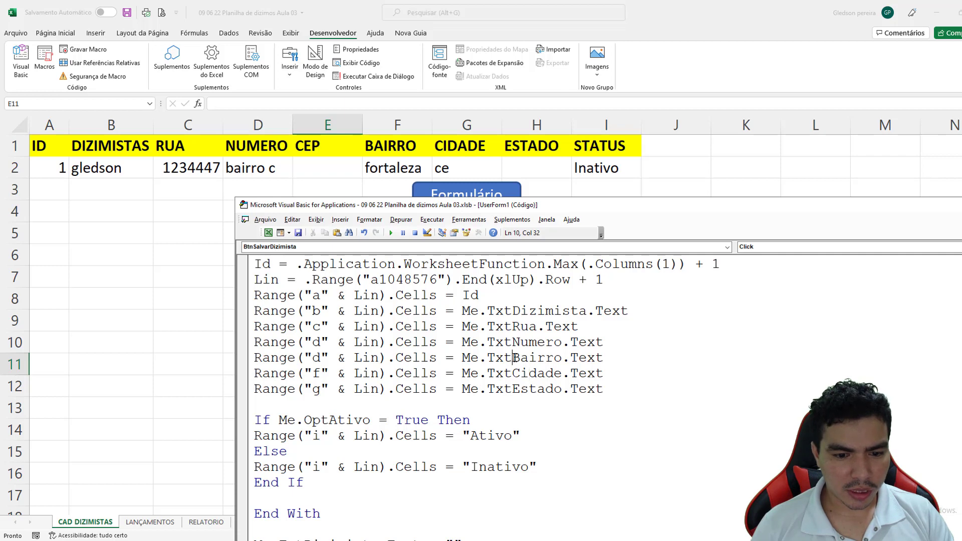
Rename the next three references to TxtCep, TxtBairro and TxtCidade.
drag(513, 357, 555, 358)
text(cep)
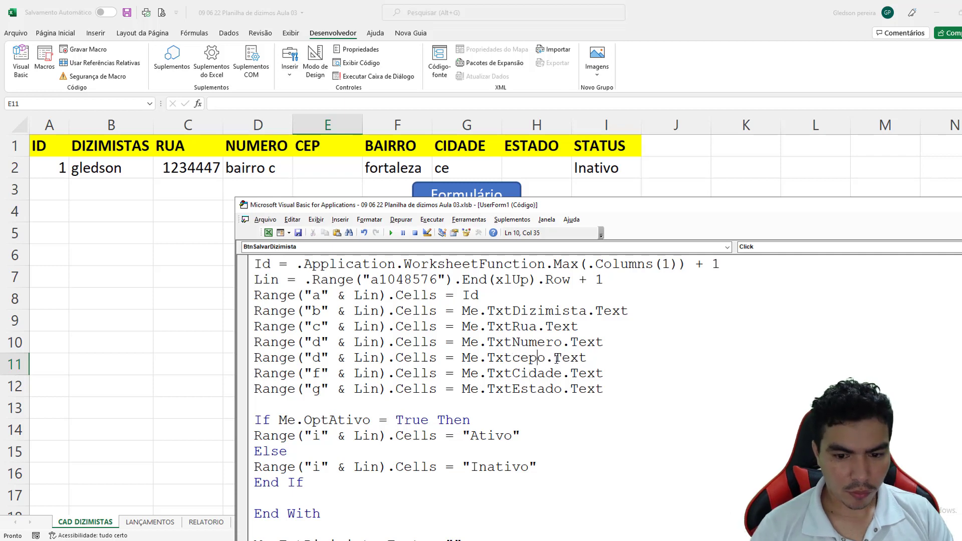
key(Delete)
click(527, 390)
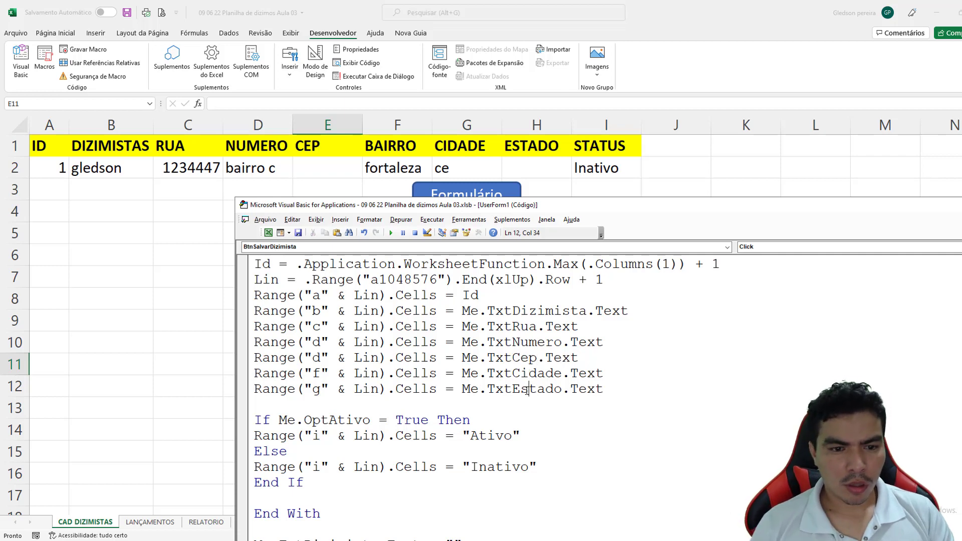
drag(512, 373, 561, 373)
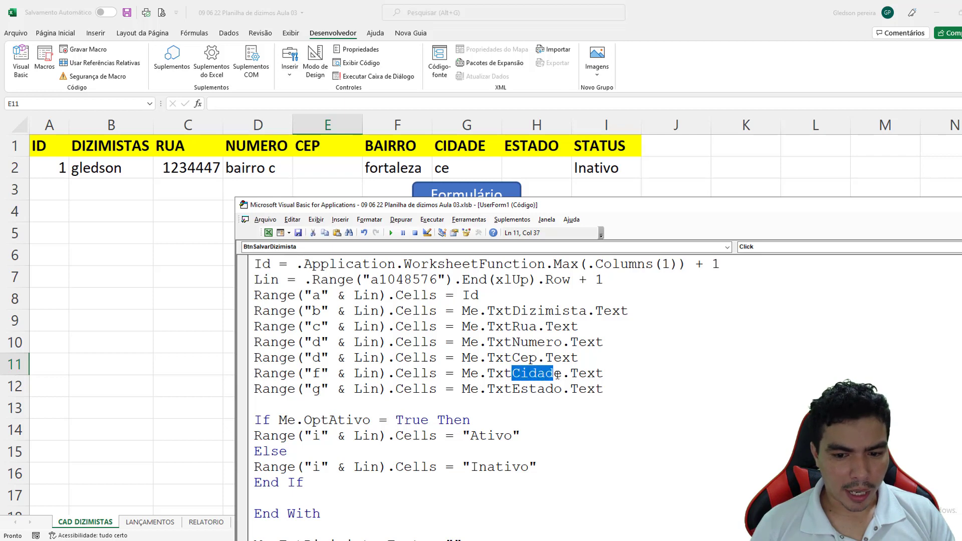
text(bairr)
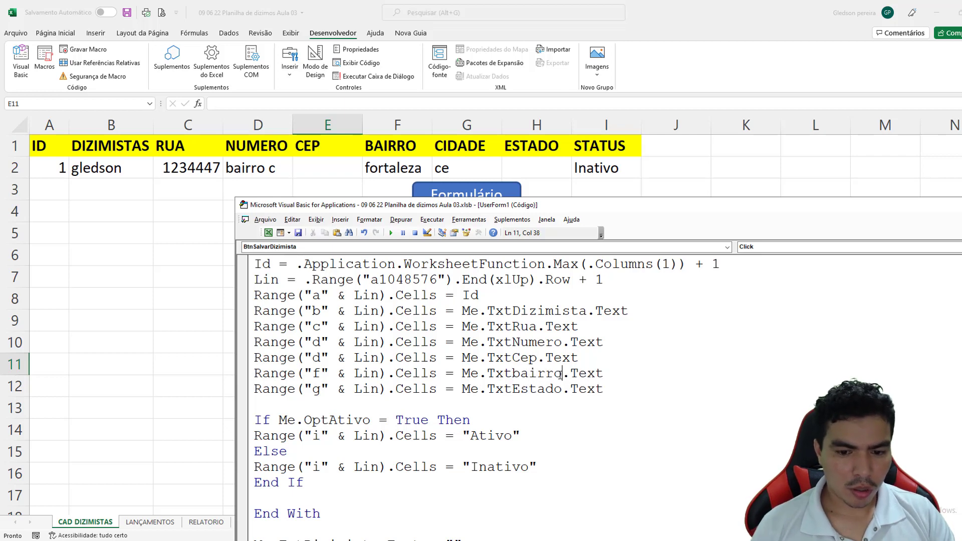
text(o)
drag(561, 389, 512, 389)
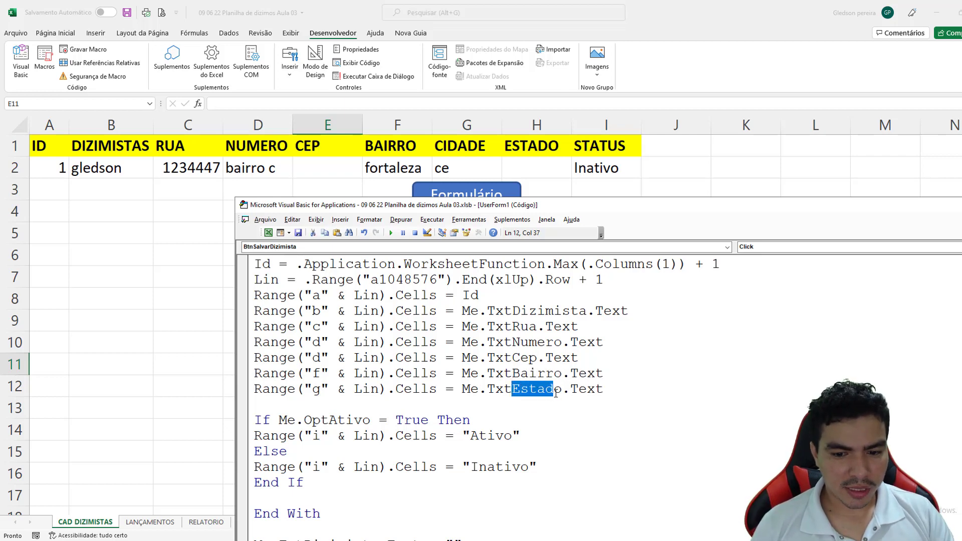
text(cidade)
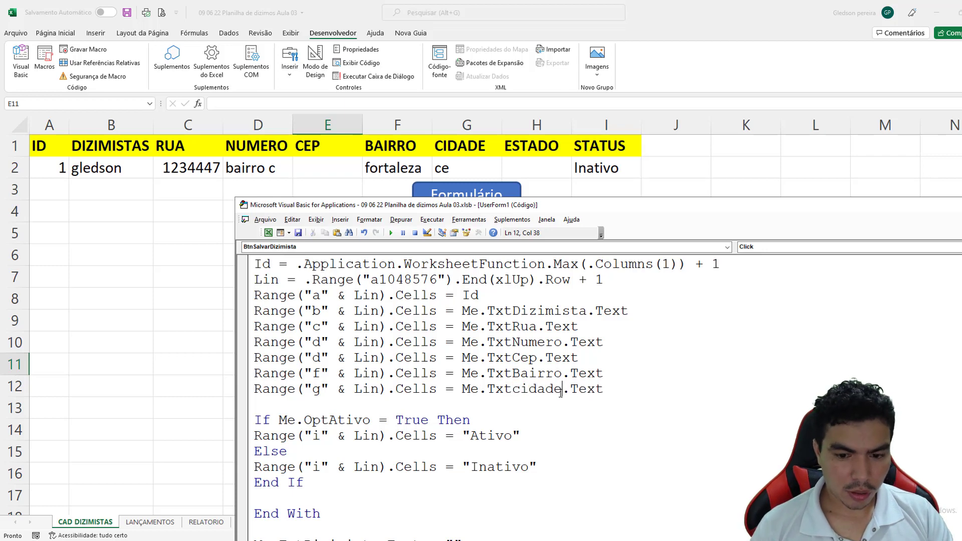
Duplicate the TxtCidade line and turn the copy into a Me.TxtEstado.Text line.
drag(603, 388, 512, 388)
drag(432, 388, 247, 389)
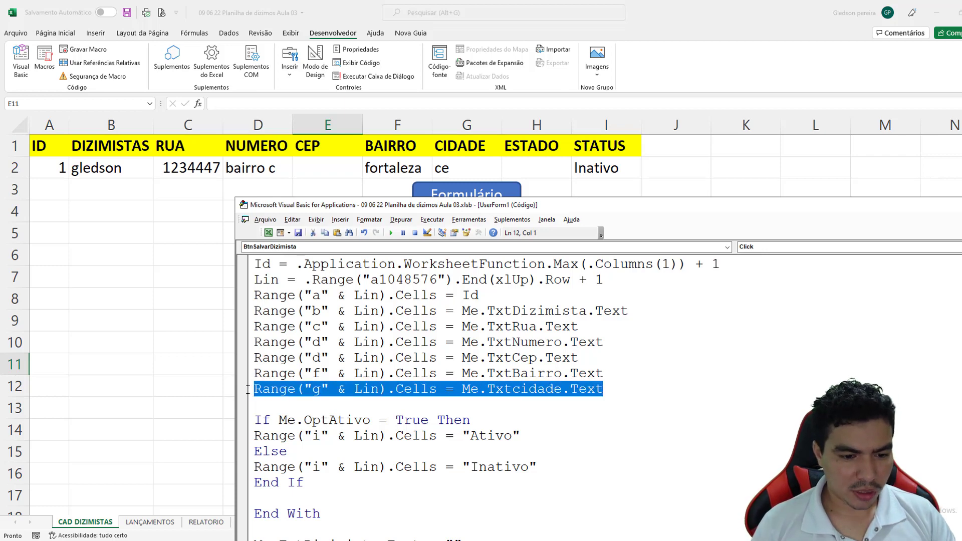
key(ctrl+c)
click(263, 400)
key(ctrl+v)
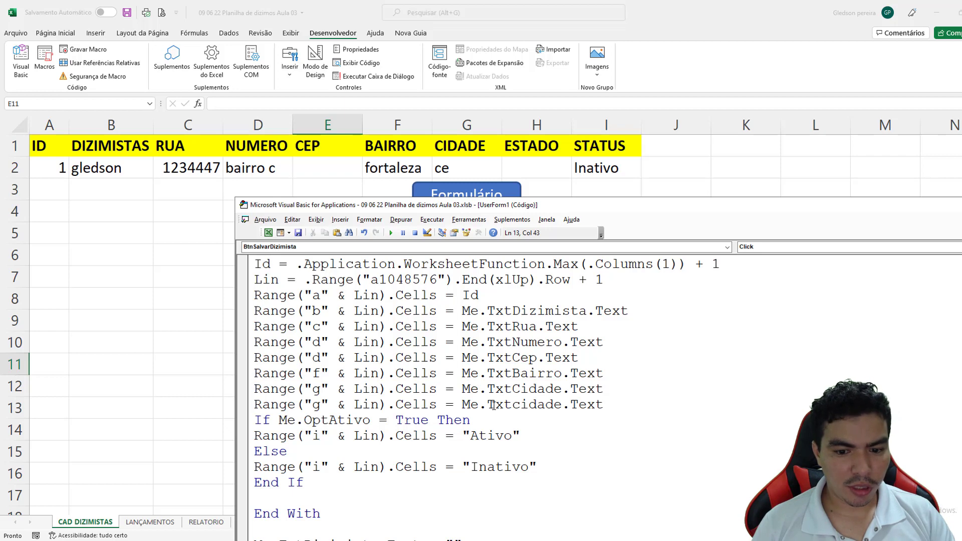
drag(509, 407, 555, 406)
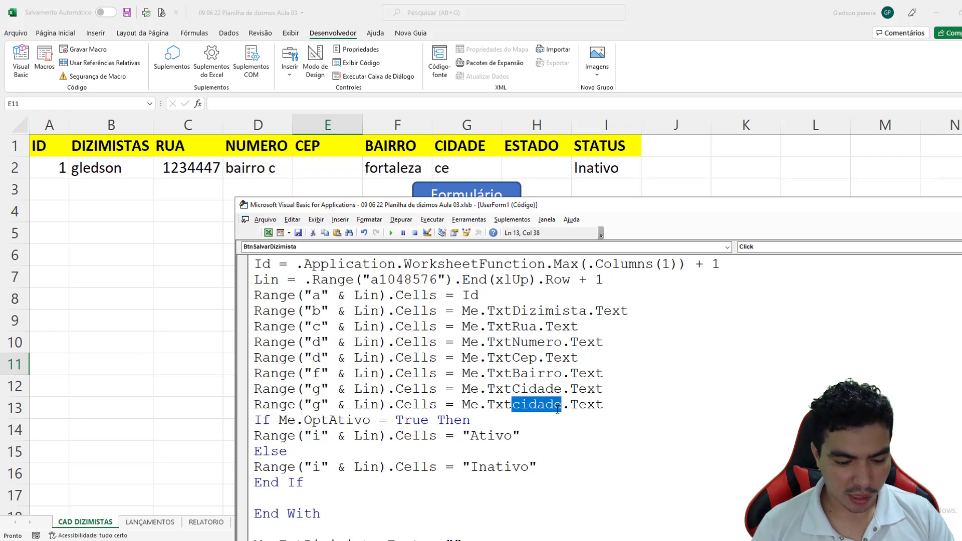
text(estado)
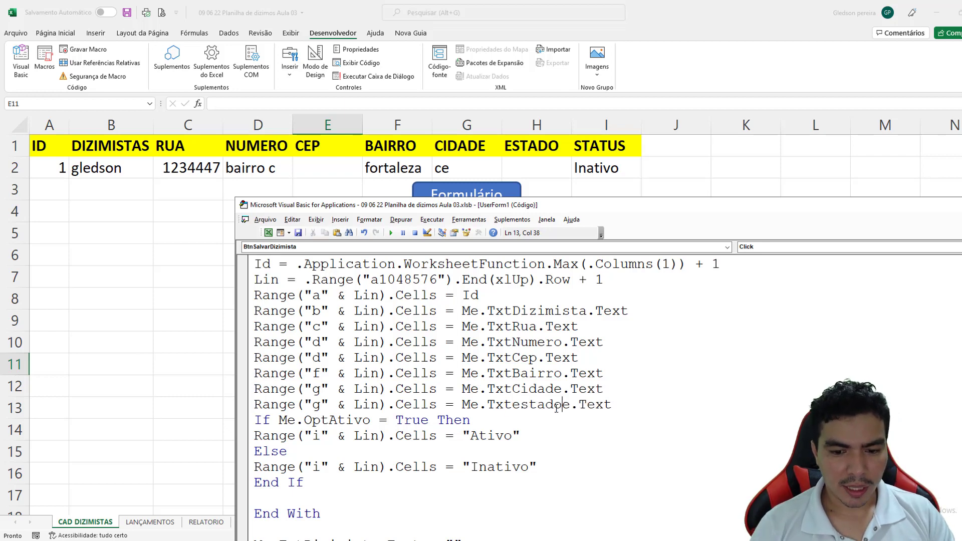
key(Delete)
click(602, 406)
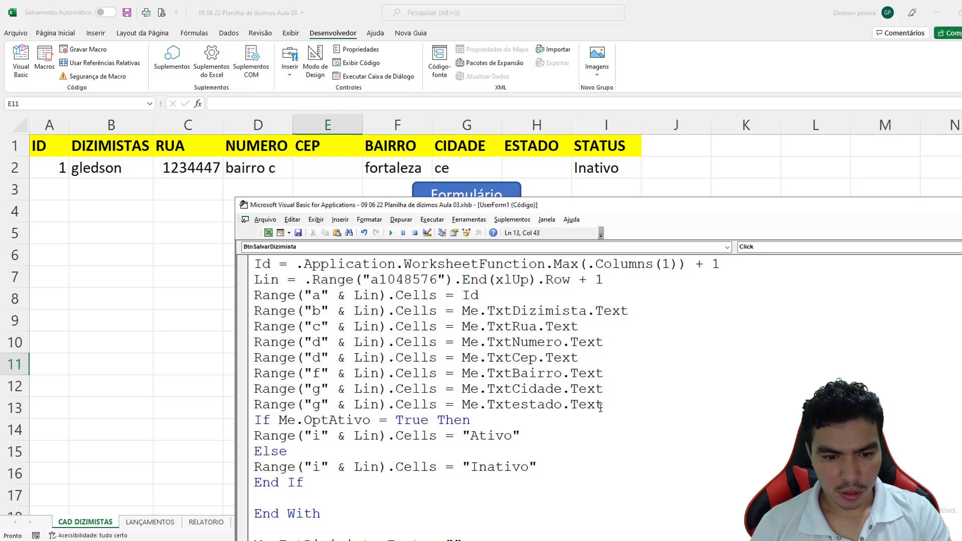
key(Return)
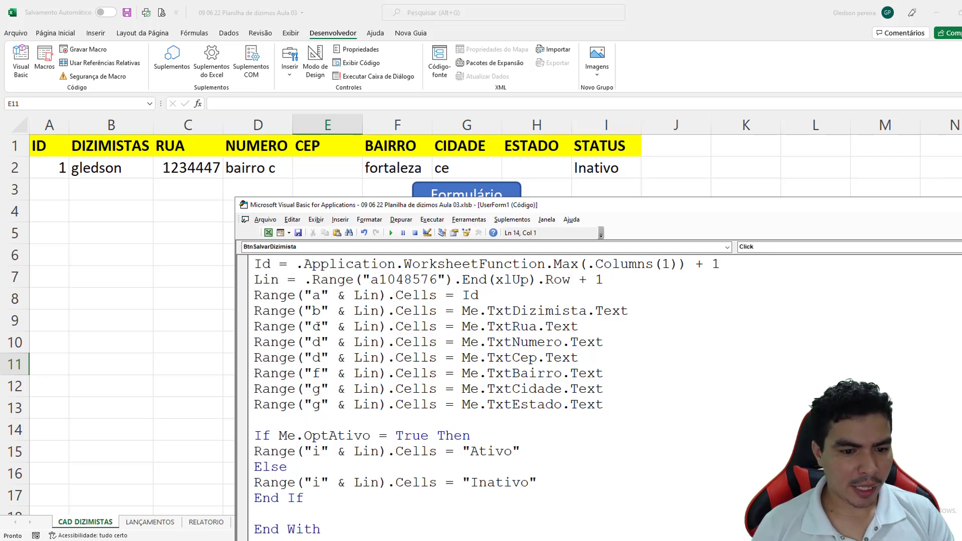
Point TxtCep at column "e" and TxtEstado at column "h", then run the form.
double_click(317, 357)
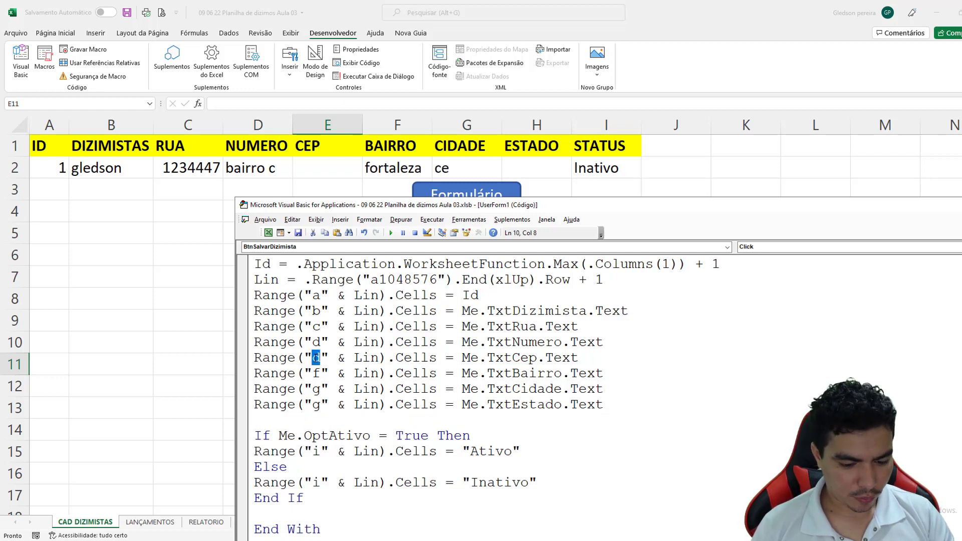
text(e)
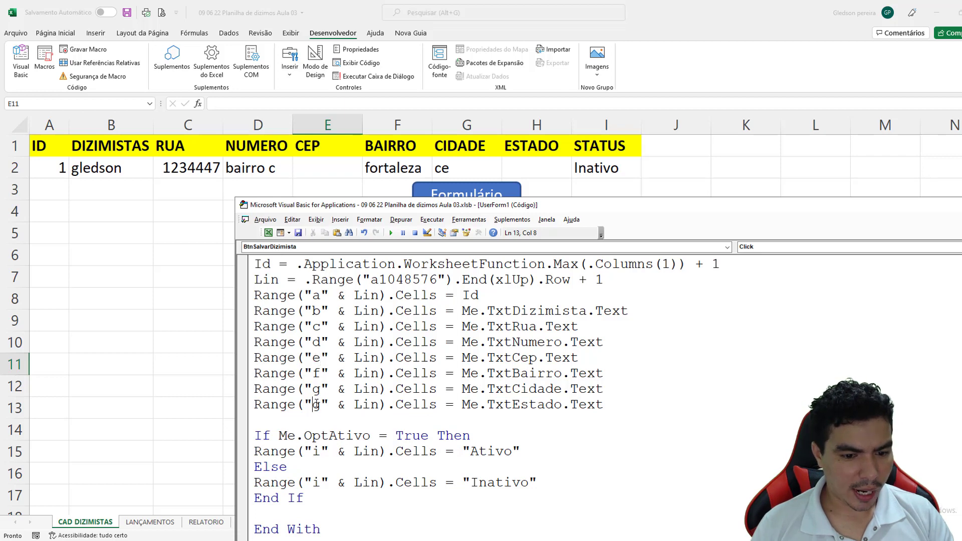
double_click(316, 404)
text(h)
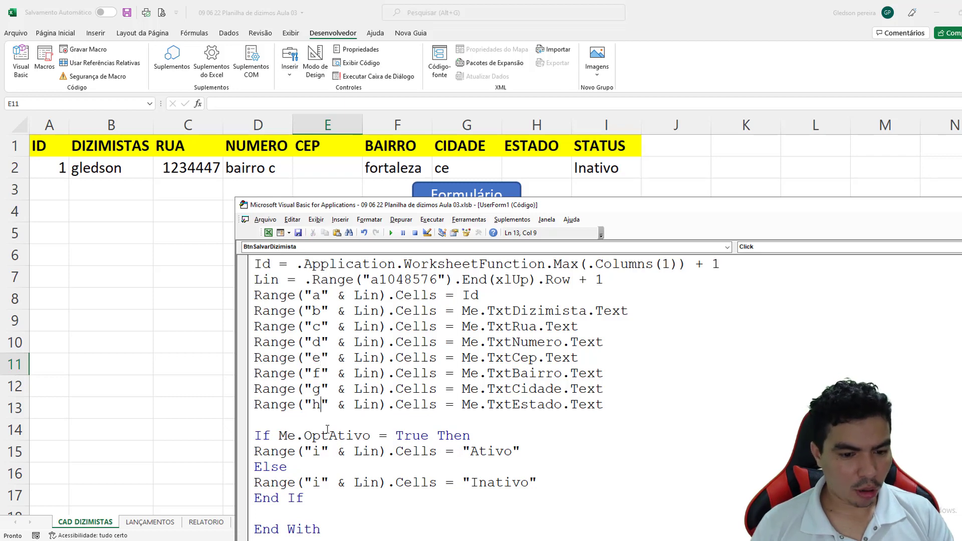
click(390, 233)
text(fssffs)
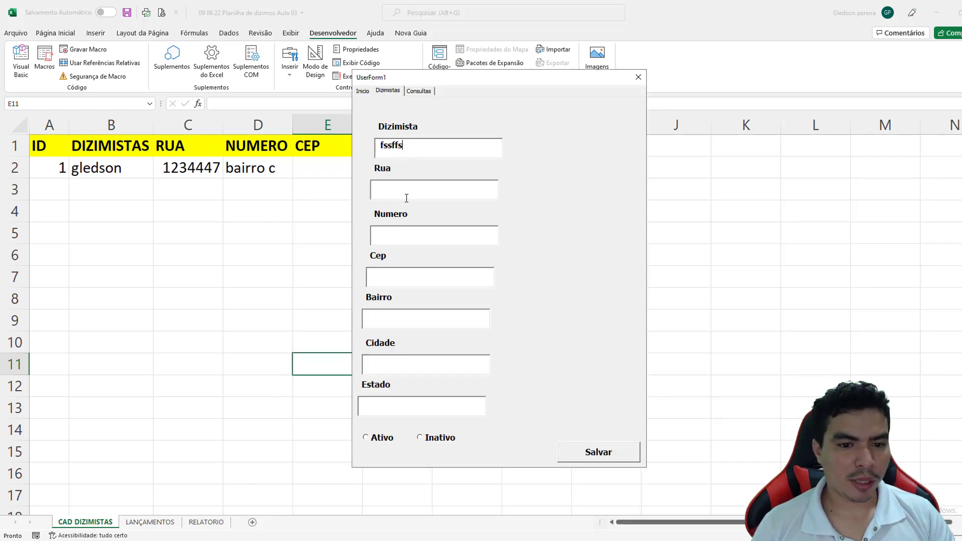
Fill the address fields with Rua 'rau a', Numero 123, and CEP and bairro values.
click(407, 198)
text(sfsfsf)
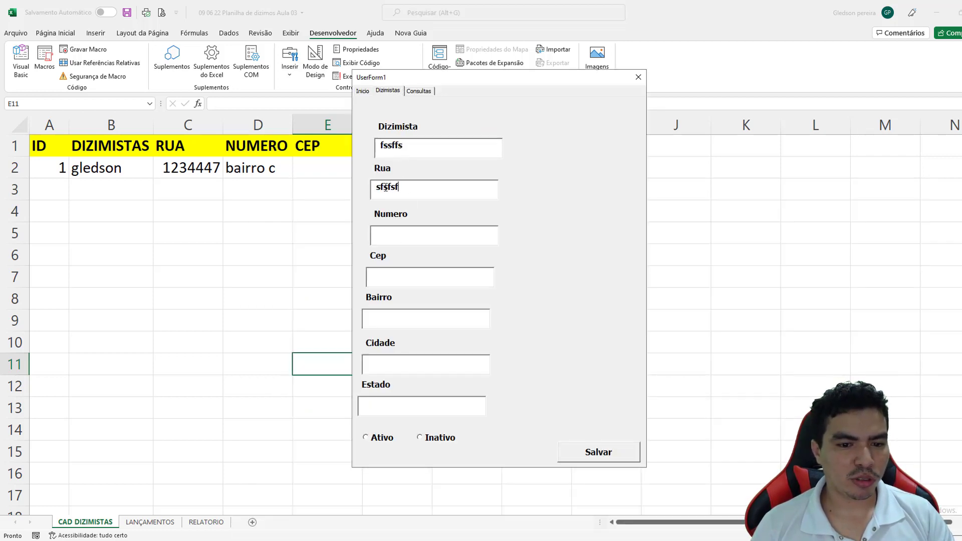
drag(401, 189, 337, 190)
text(123)
click(389, 234)
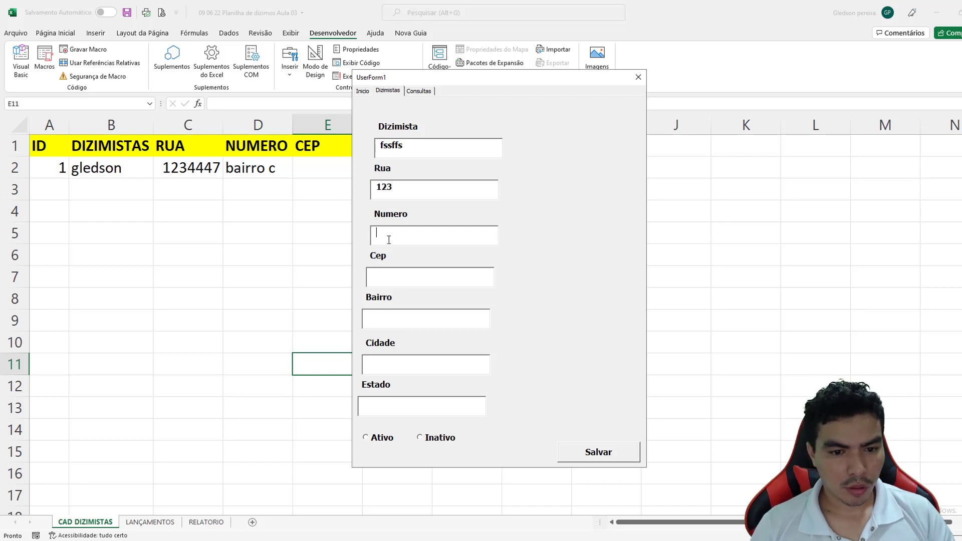
text(ffgsfs)
drag(404, 187, 352, 189)
text(ra)
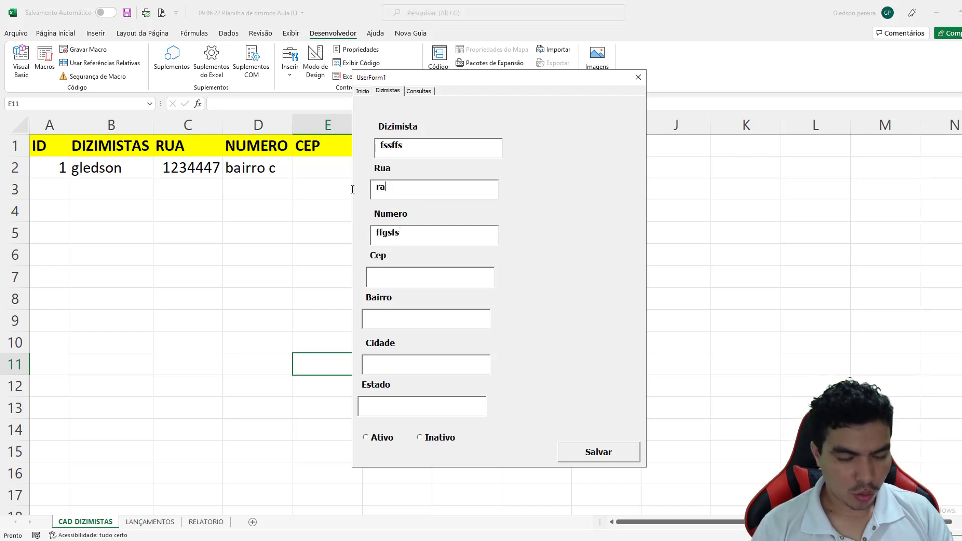
text(u a)
drag(401, 234, 328, 232)
text(1)
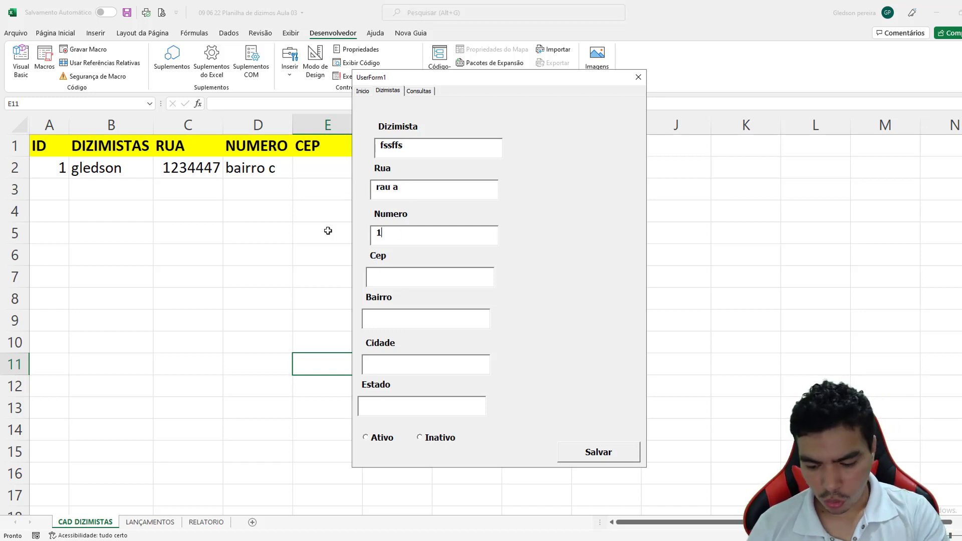
text(23)
click(377, 280)
text(60331919)
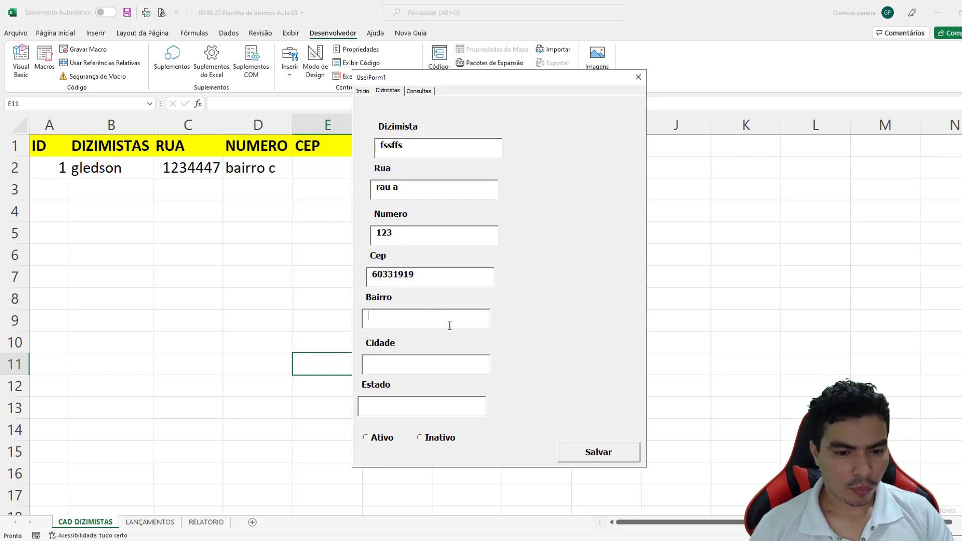
text(bairro ve)
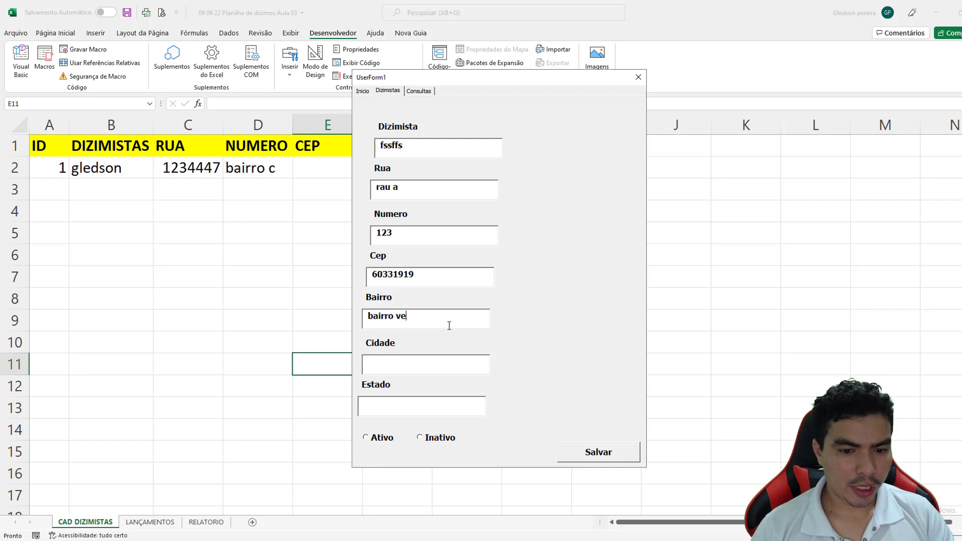
text(re)
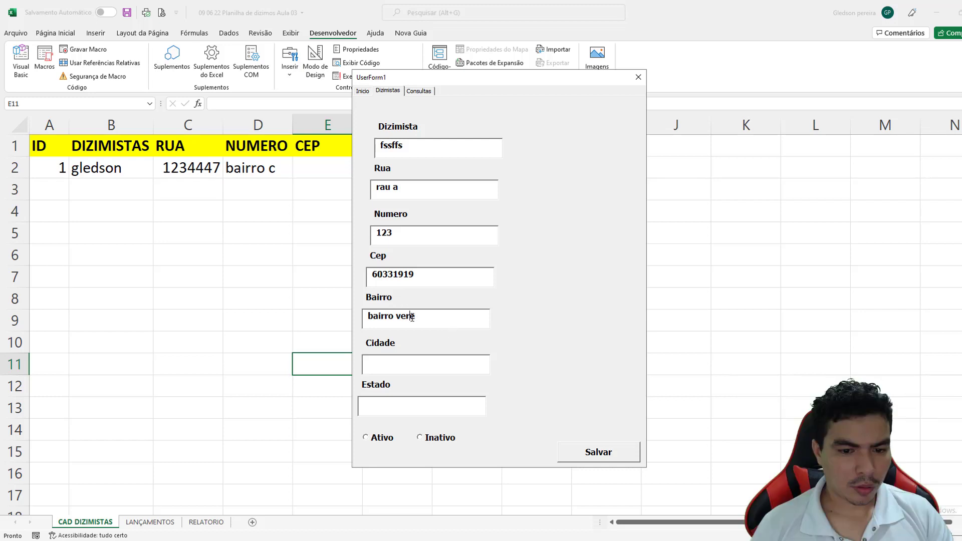
text(fort)
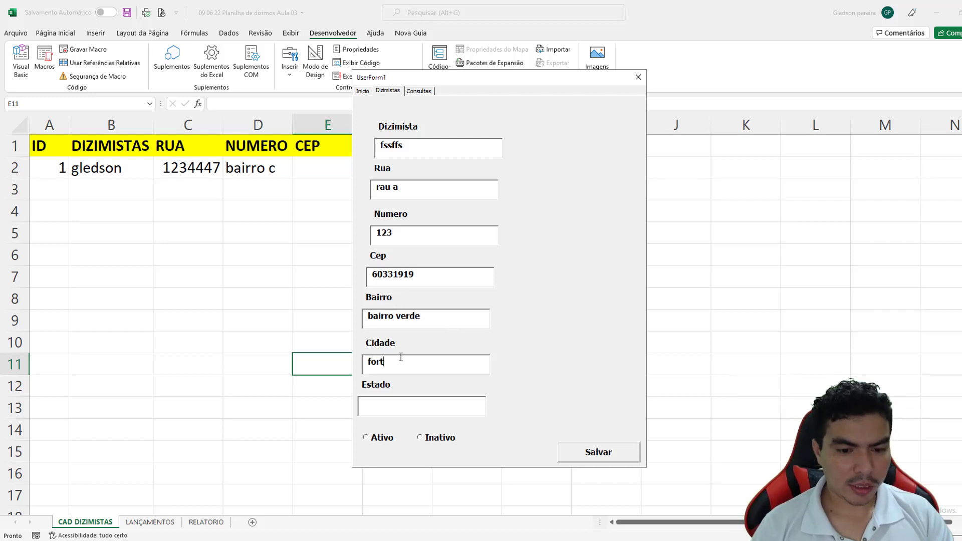
text(za)
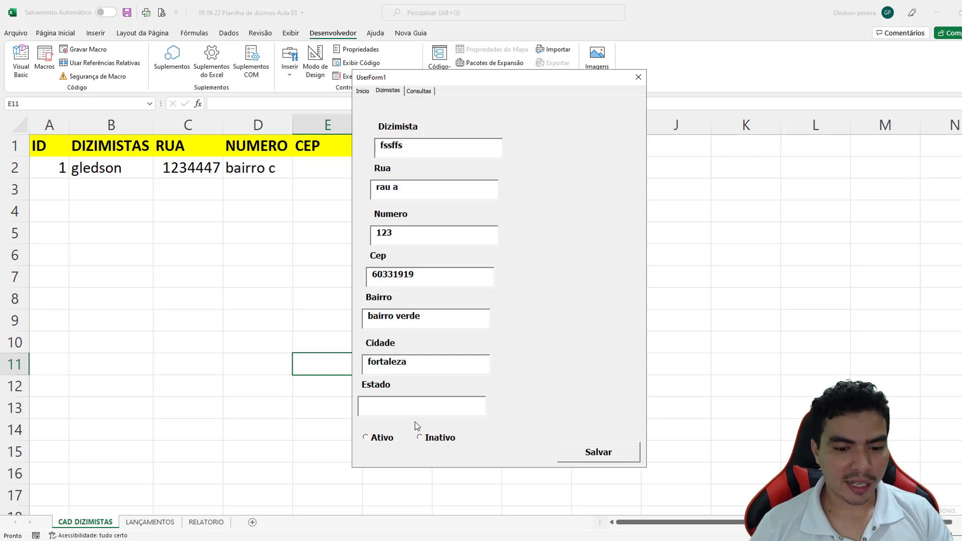
text(e)
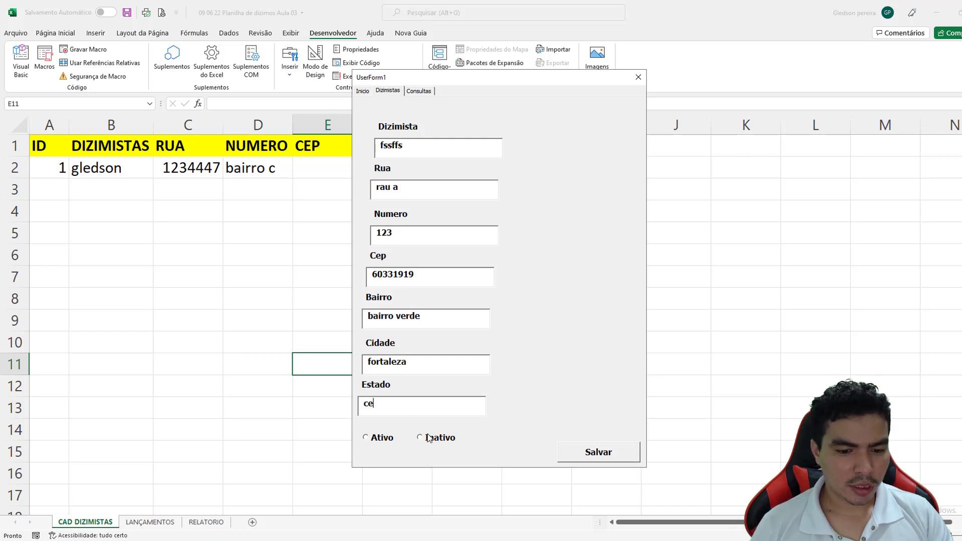
Choose Ativo, enter the new payer's name in Dizimista, and save the record to row 3.
click(383, 441)
click(400, 146)
double_click(401, 146)
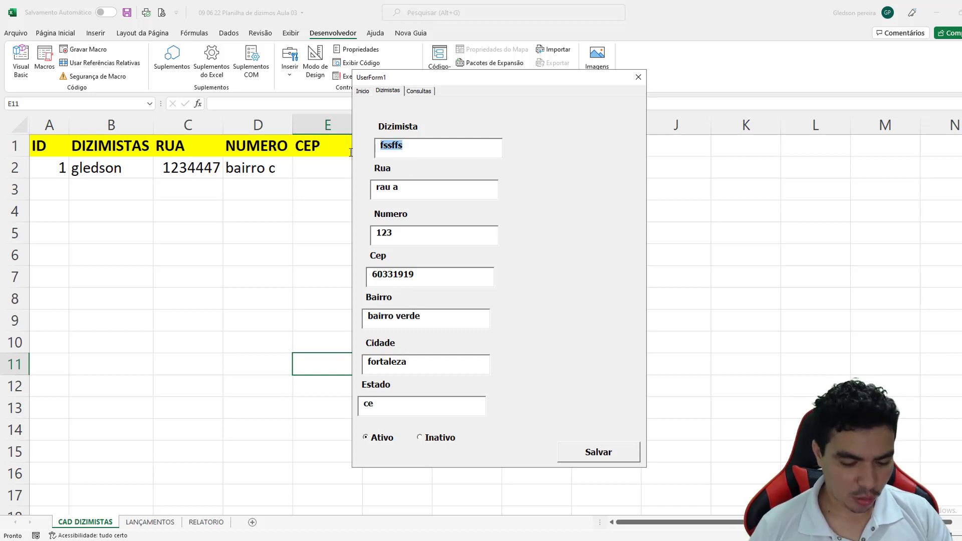
text(joão)
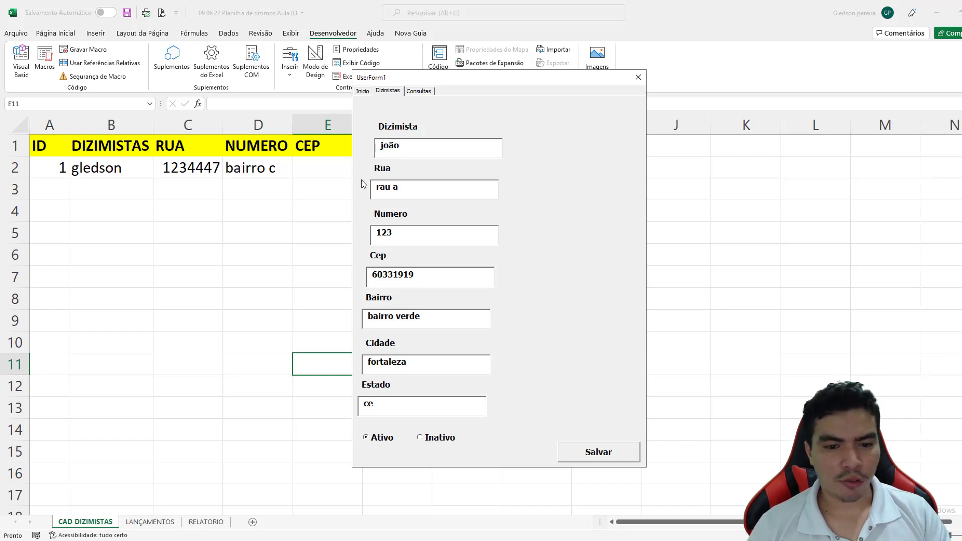
click(590, 451)
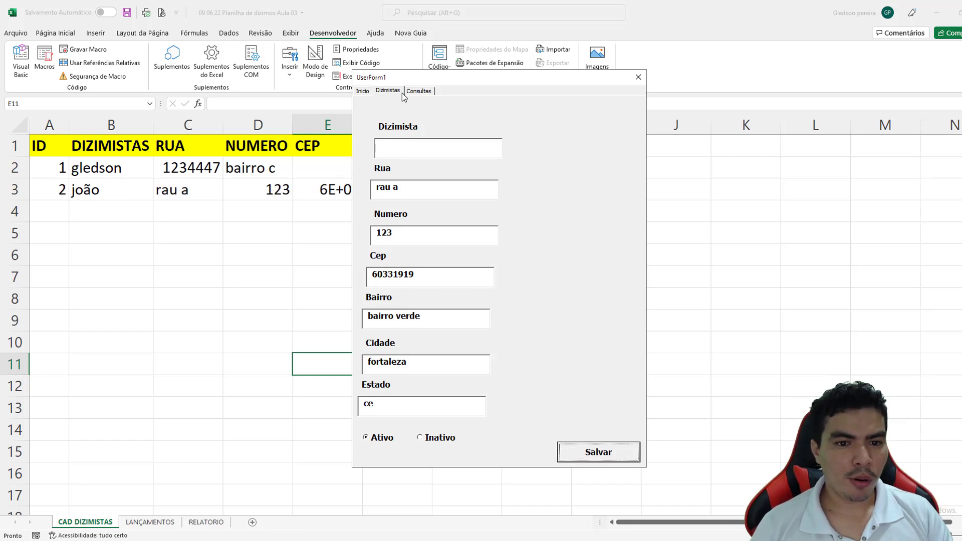
drag(621, 76, 628, 259)
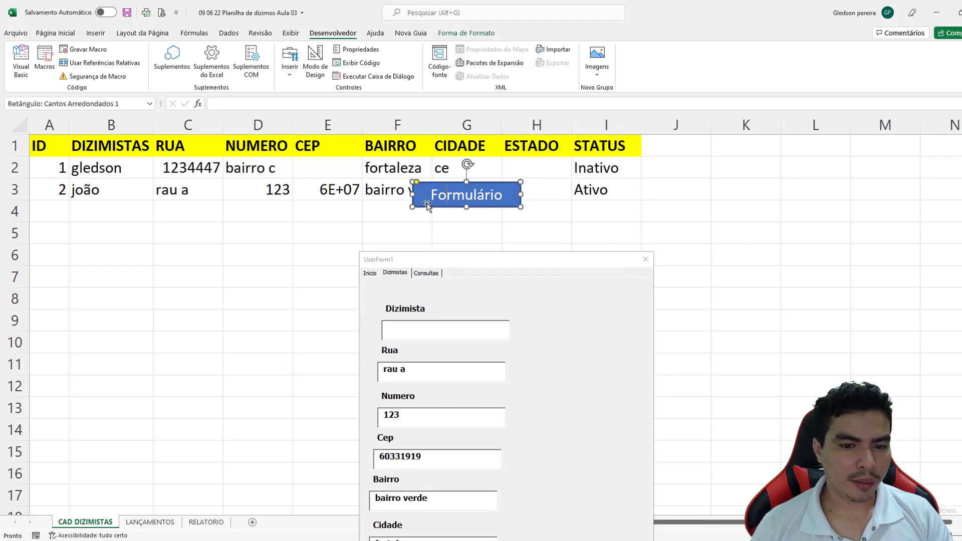
Format the whole CEP column E as Texto.
drag(423, 207, 448, 241)
click(335, 192)
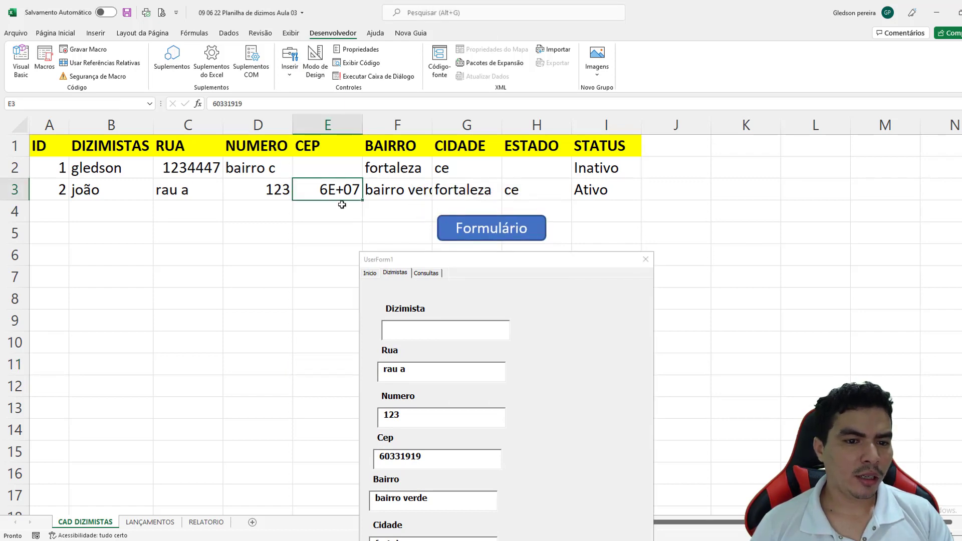
click(334, 122)
right_click(343, 213)
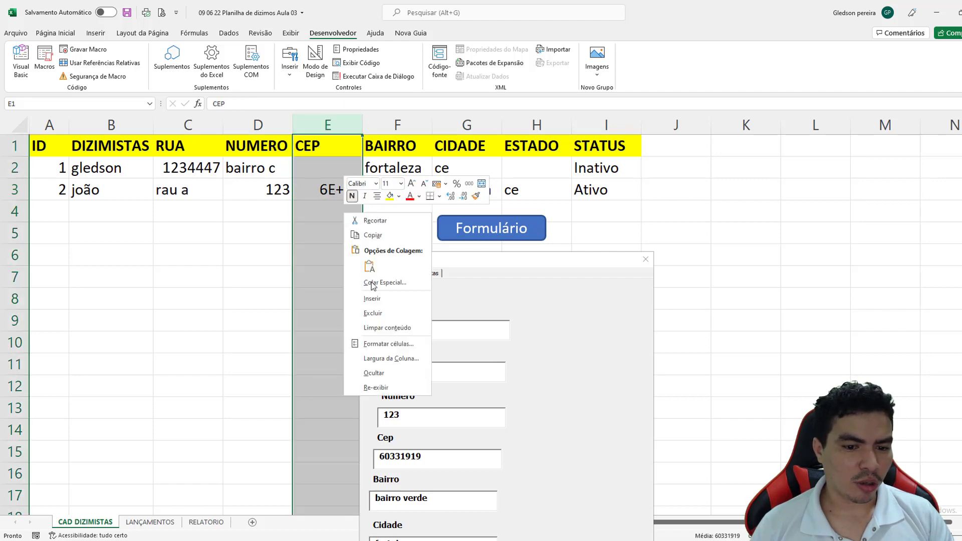
click(397, 344)
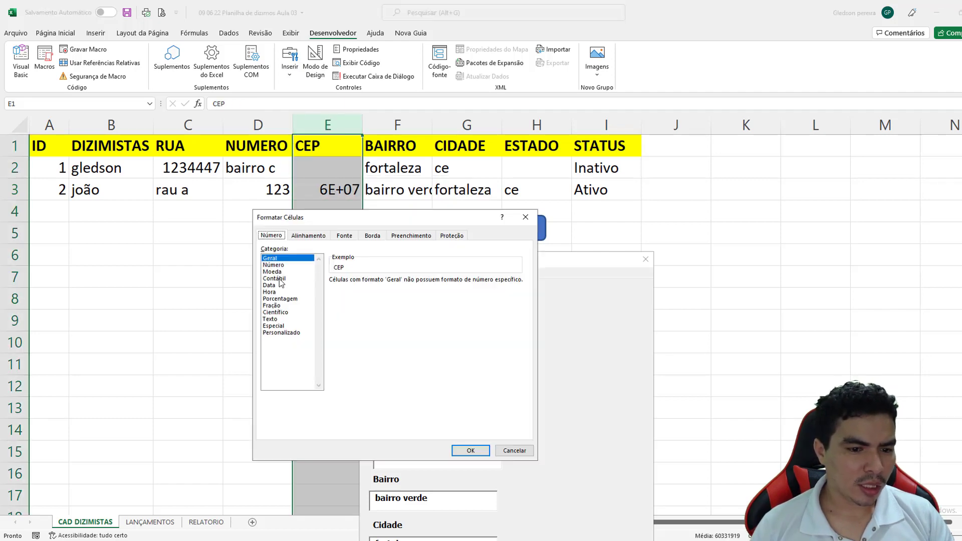
click(281, 319)
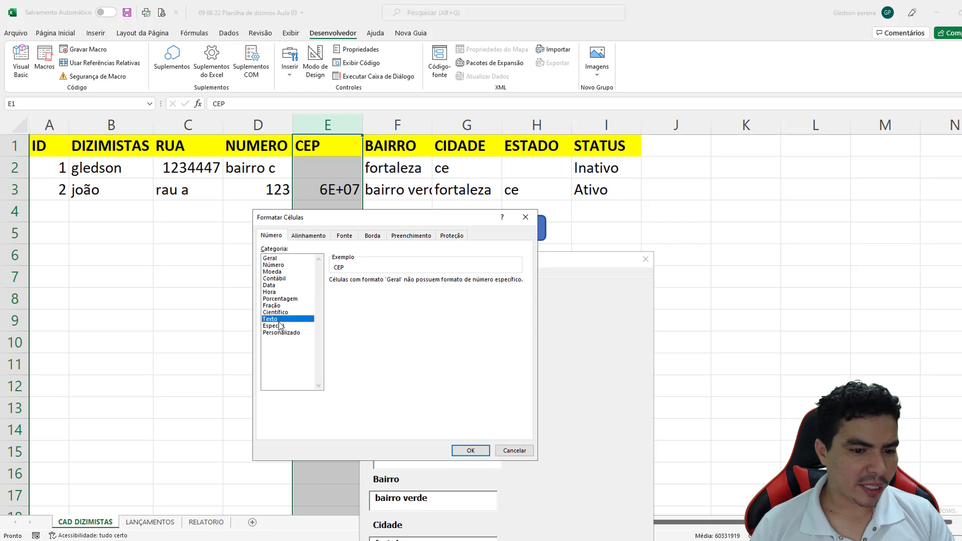
click(470, 451)
Re-enter cell E3 so the CEP shows 60331919 in full, then close the form.
click(334, 195)
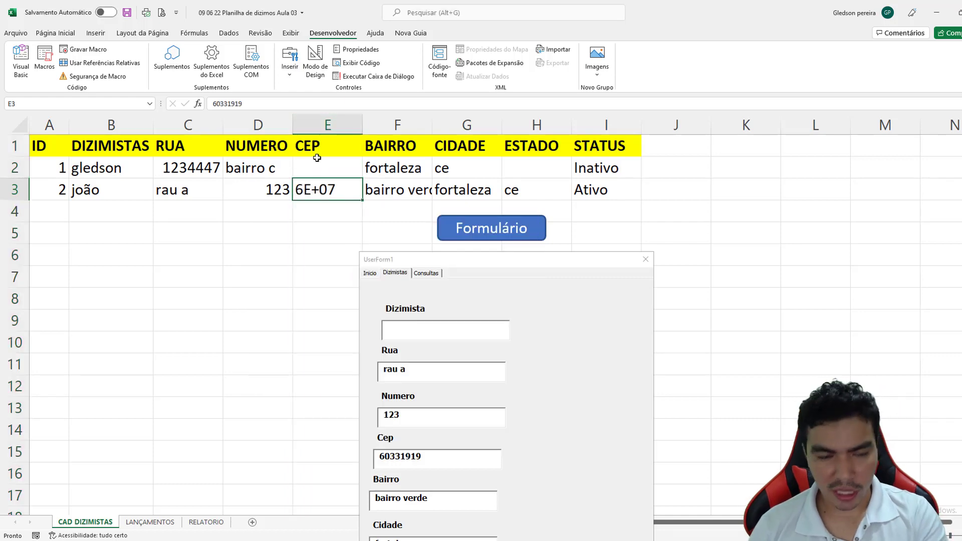
click(244, 103)
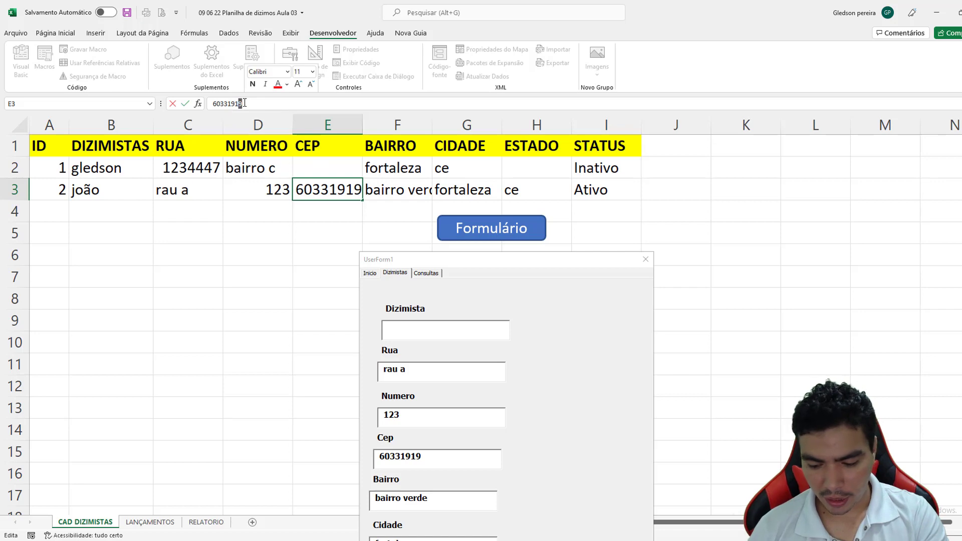
key(Return)
key(Down)
key(Down)
key(Down)
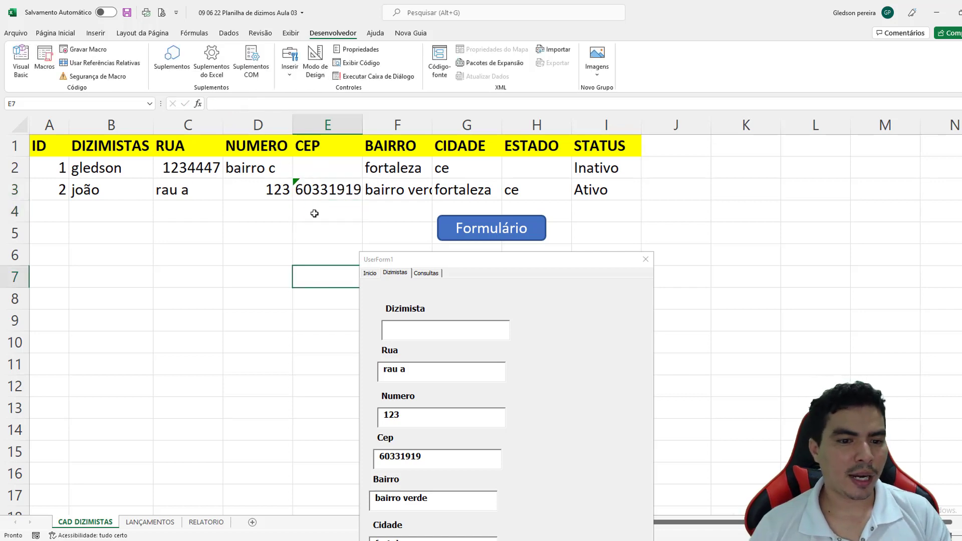
click(314, 186)
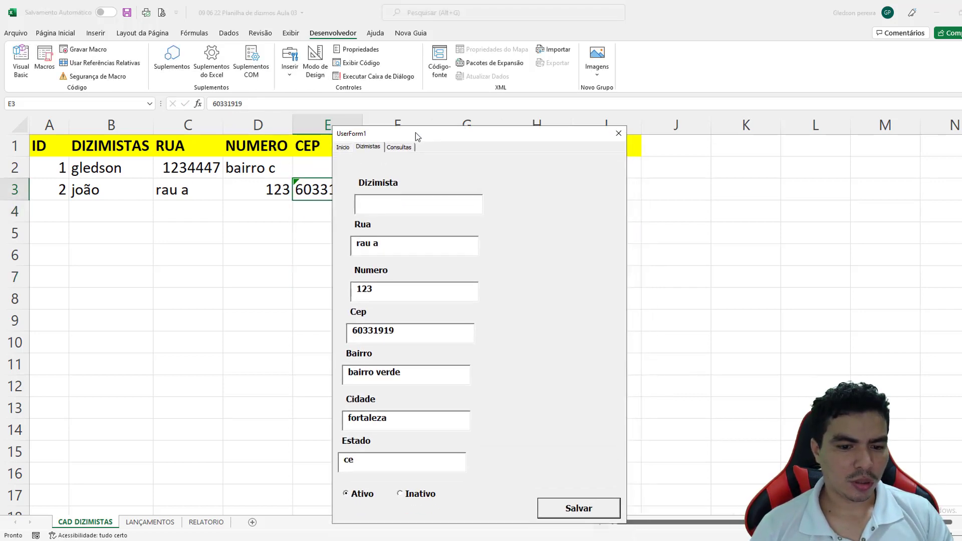
drag(445, 266, 412, 118)
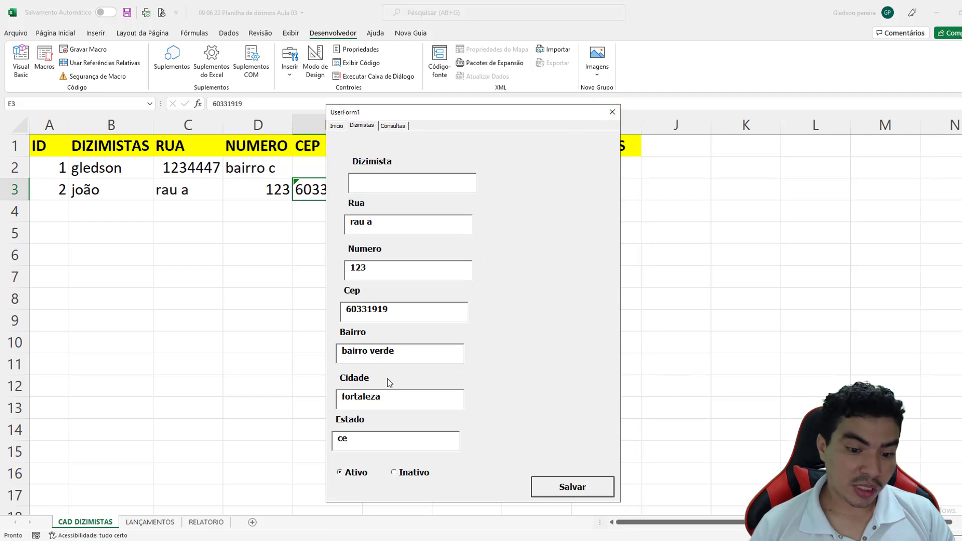
click(612, 112)
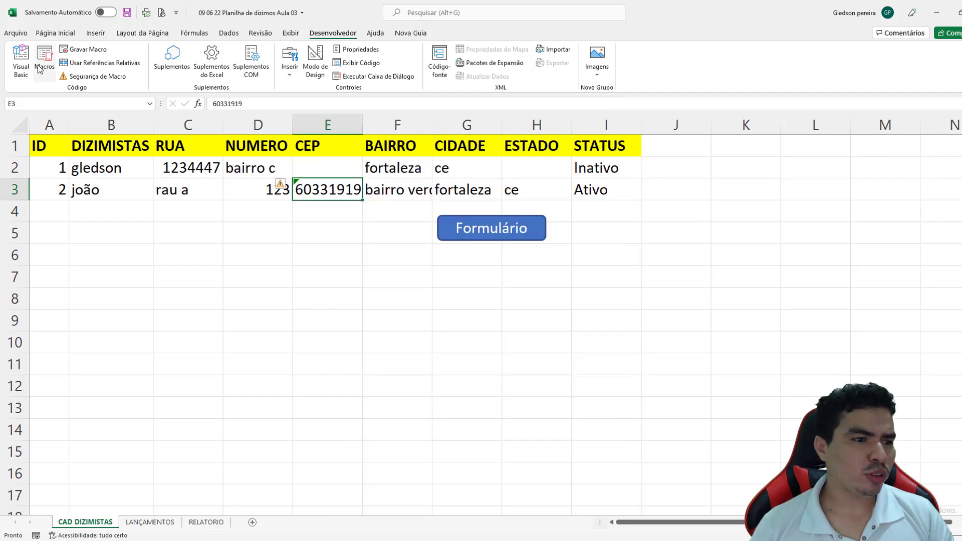
In the VBA editor, declare Sub Limpar_Cadastro_Dizimista below the BtnSalvarDizimista_Click routine.
click(21, 63)
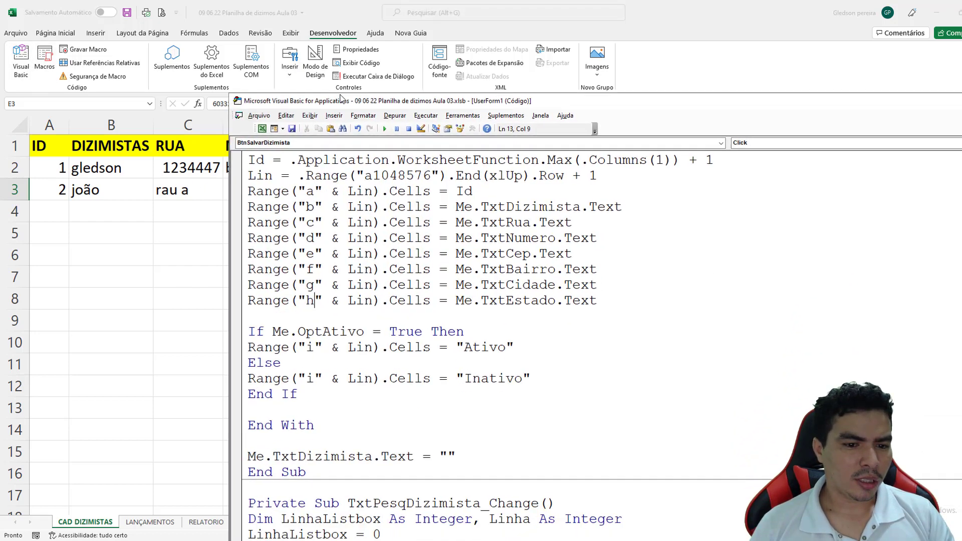
drag(349, 209, 340, 68)
scroll(420, 415, down, 2)
drag(466, 333, 250, 323)
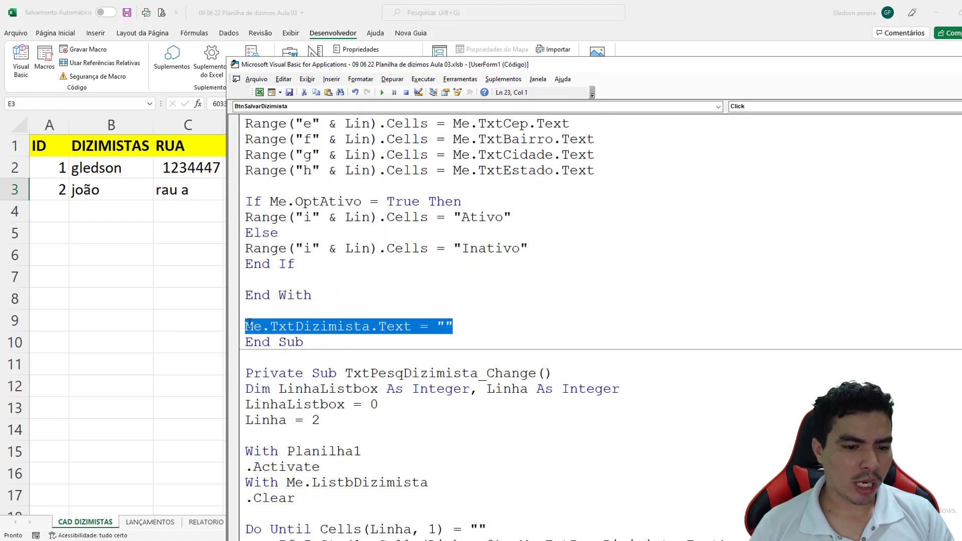
click(274, 362)
key(Return)
key(Return)
key(Return)
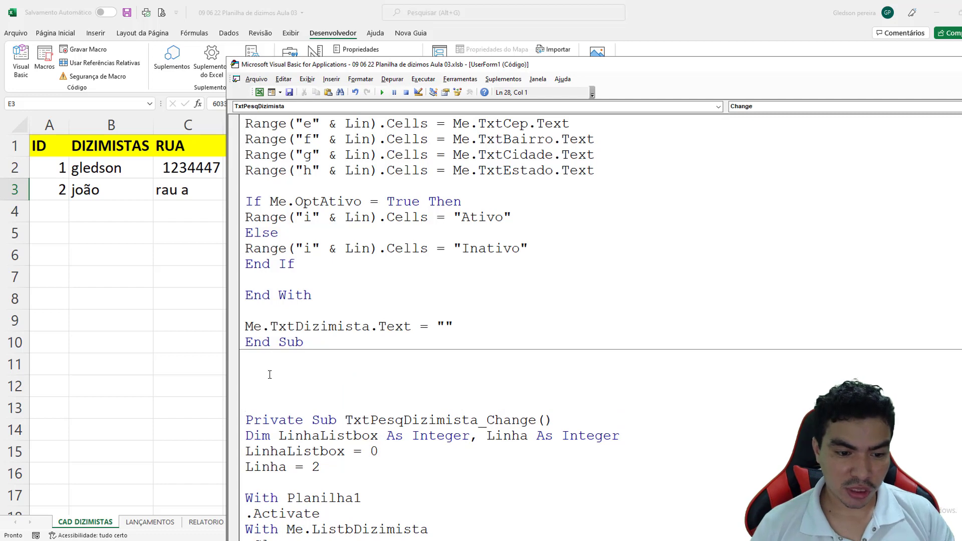
text(s)
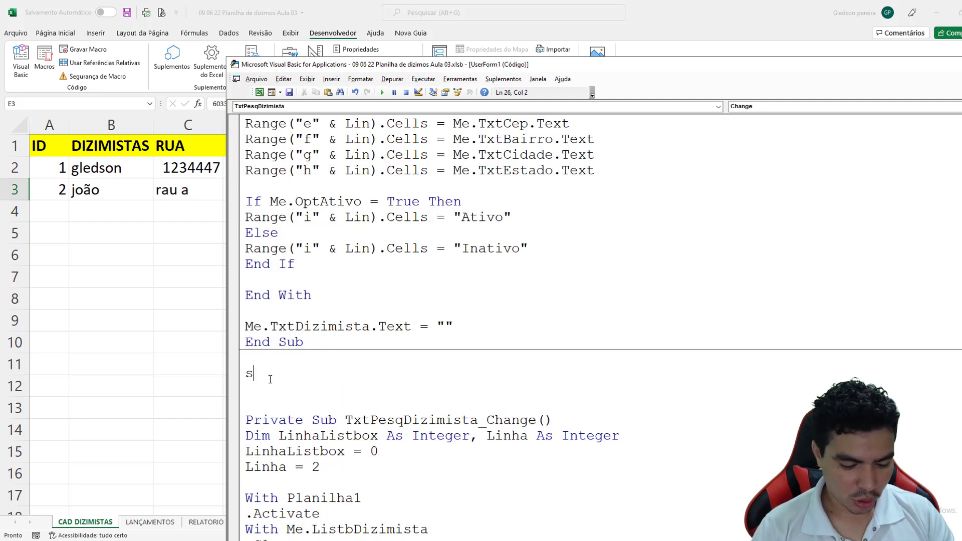
text(ub Lip)
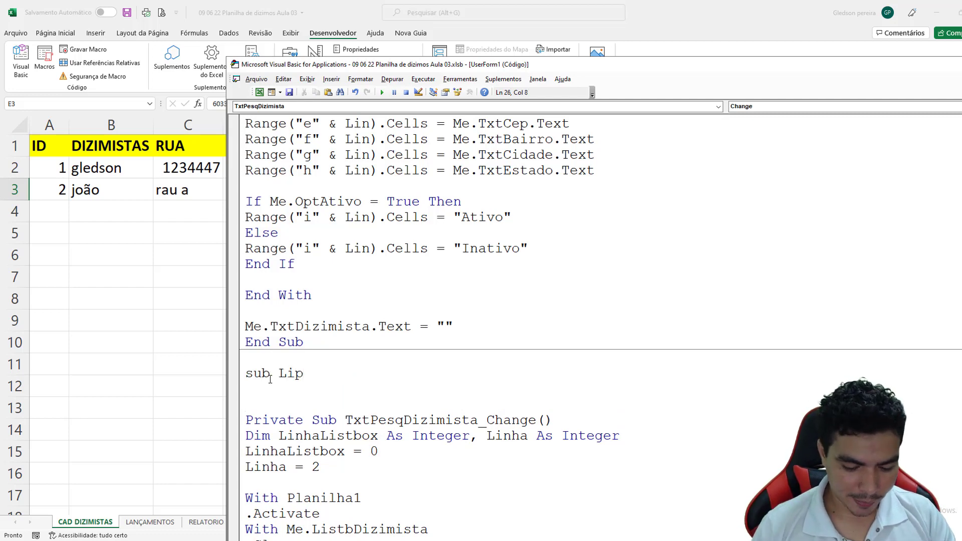
key(Left)
text(mpar_)
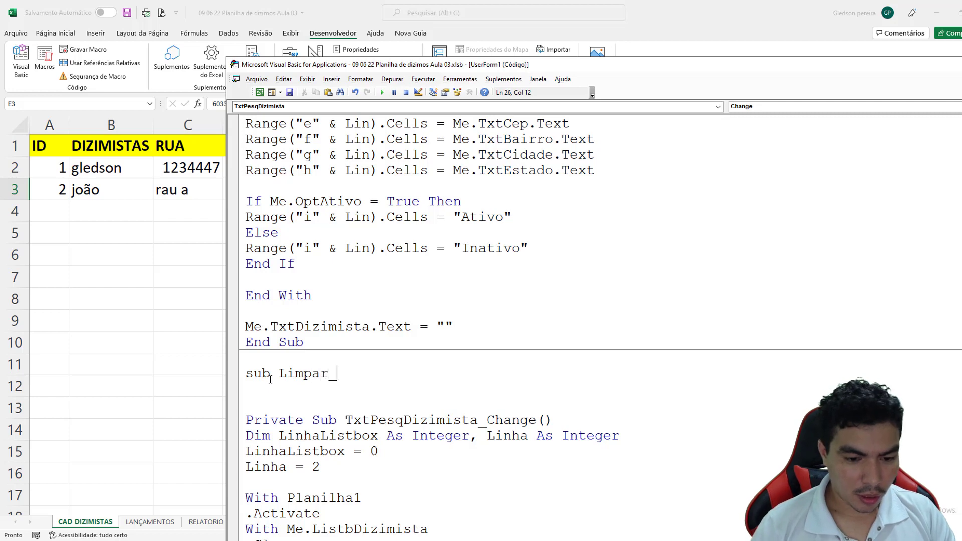
text(Cadastro)
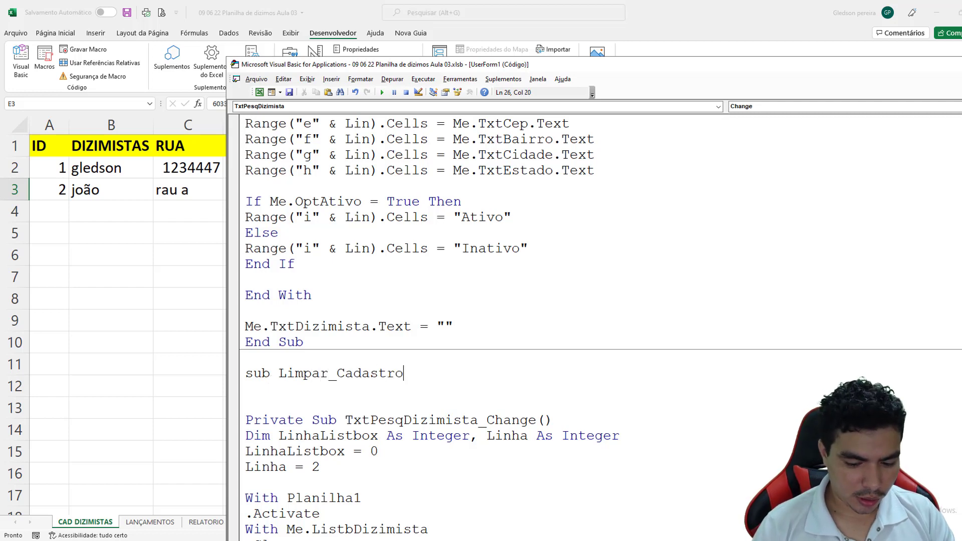
text(_Dizimista)
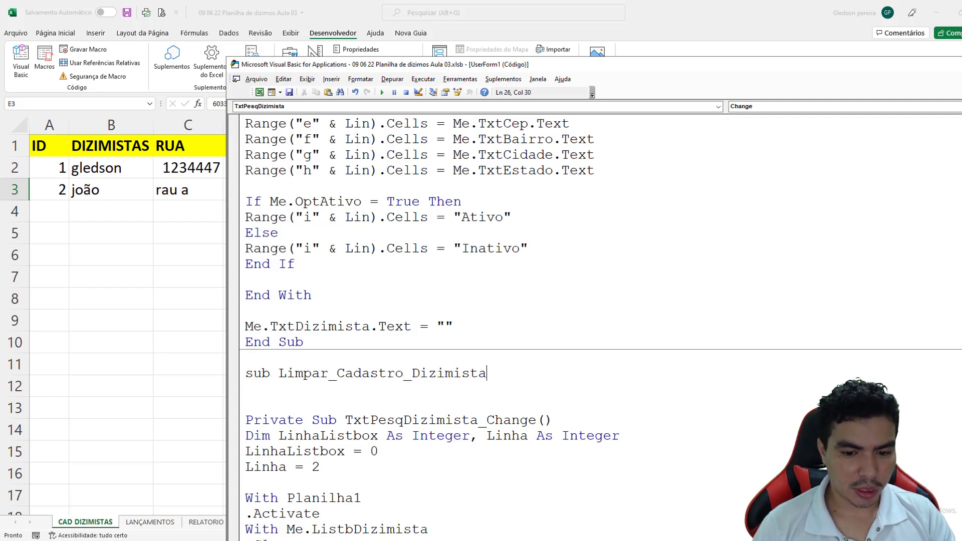
key(Return)
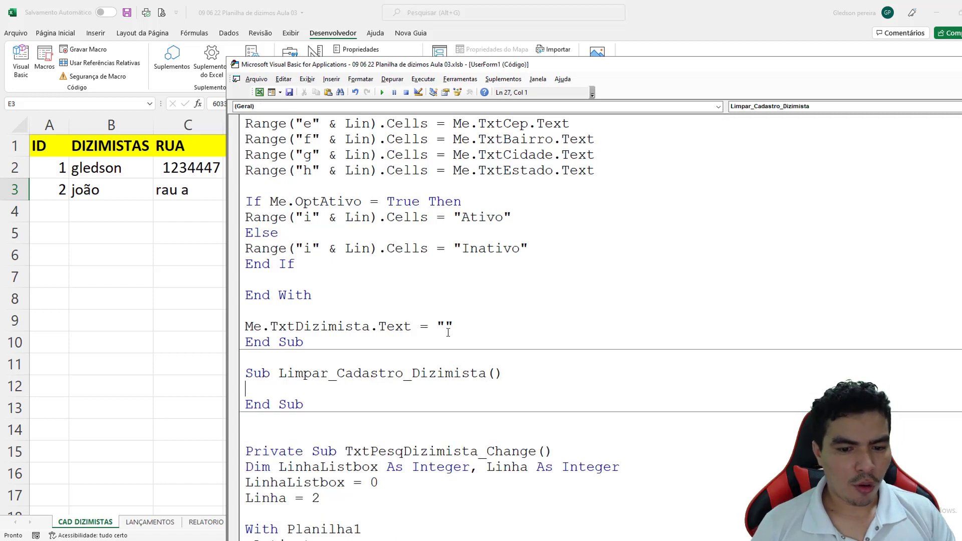
drag(452, 326, 242, 326)
Move the TxtDizimista clearing line from the save routine into Limpar_Cadastro_Dizimista.
key(ctrl+x)
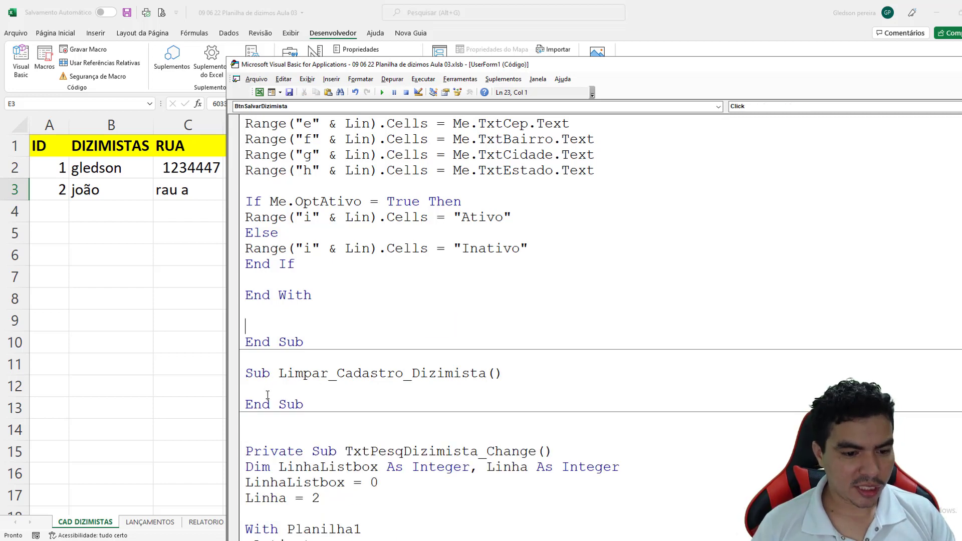
click(267, 390)
key(ctrl+v)
key(Return)
key(Return)
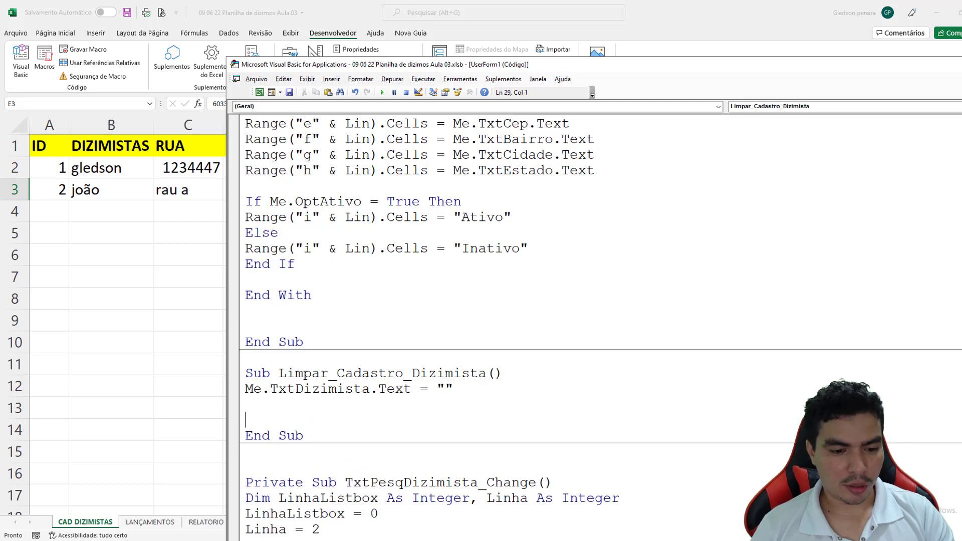
Add Me.TxtRua.Text = "" and Me.TxtNumero.Text = "" clearing lines.
text(me.)
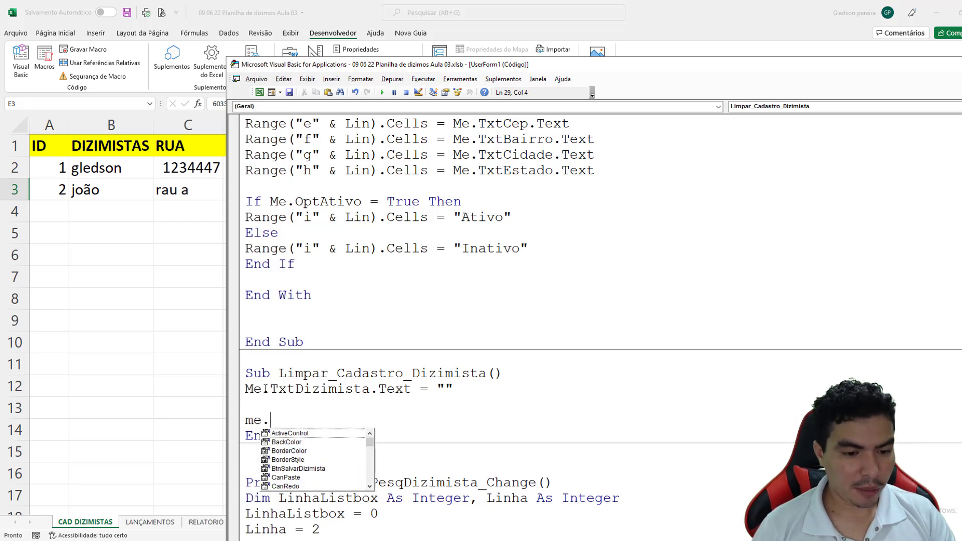
text(tx)
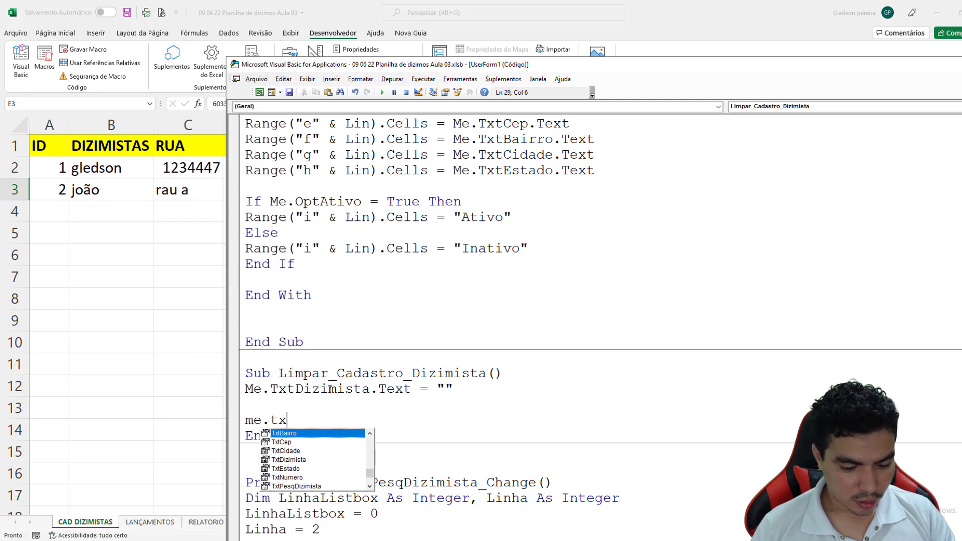
text(tr)
key(Tab)
text(.te)
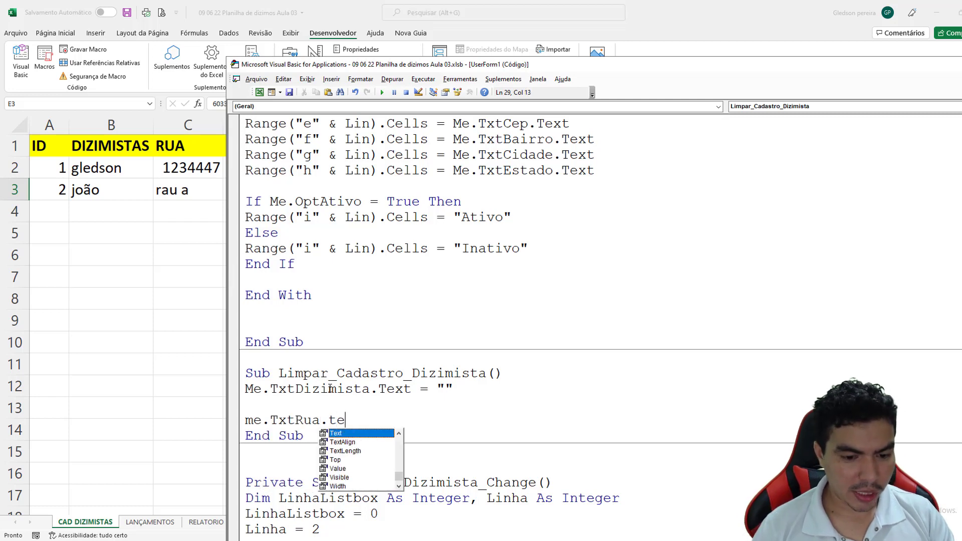
key(Tab)
text(= """")
key(Return)
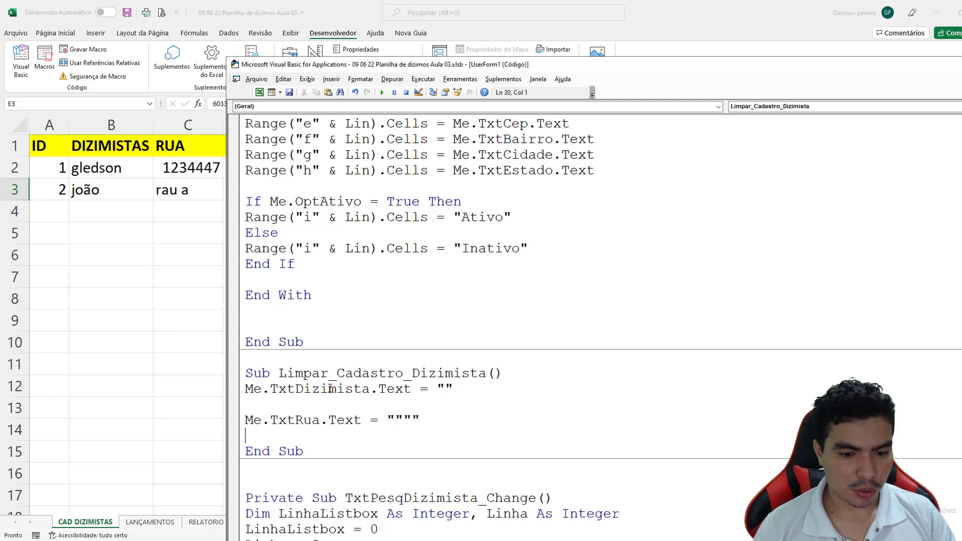
mouse_move(402, 420)
mouse_down()
mouse_move(421, 420)
mouse_move(296, 419)
mouse_move(324, 421)
mouse_up()
key(Delete)
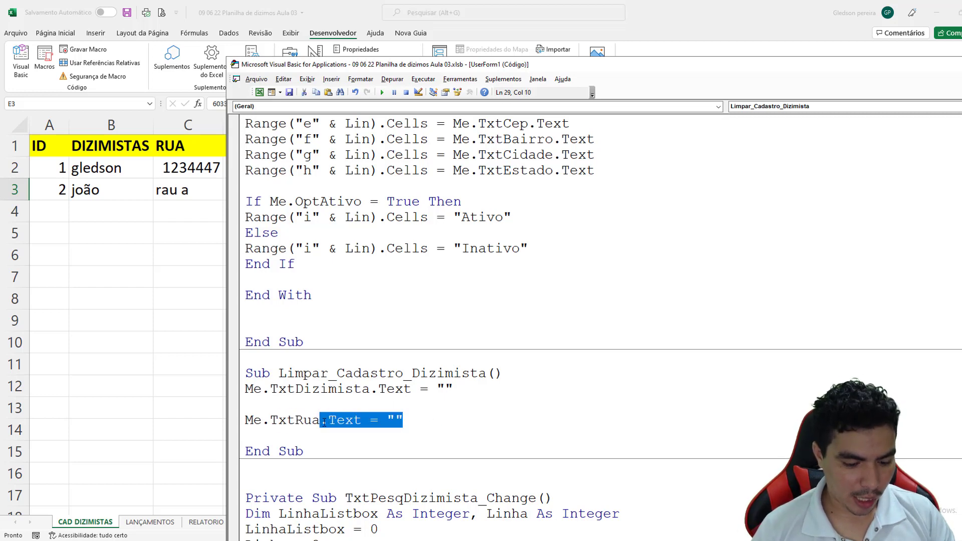
click(286, 434)
text(me.t)
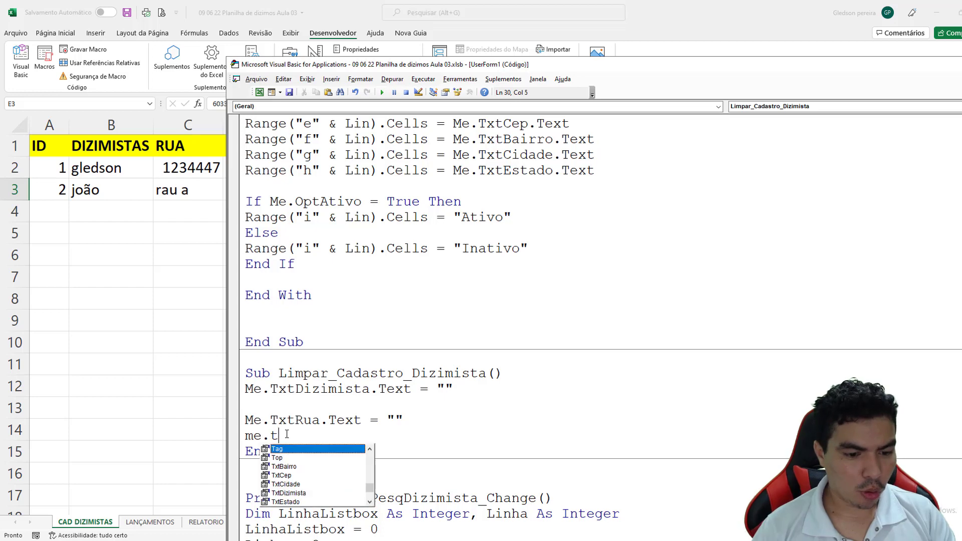
text(xt)
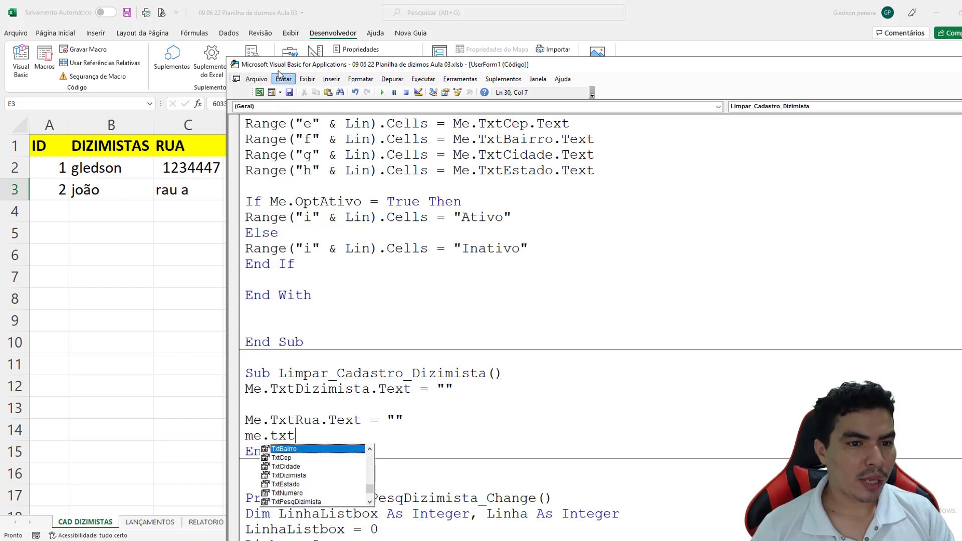
drag(281, 70, 361, 69)
text(n)
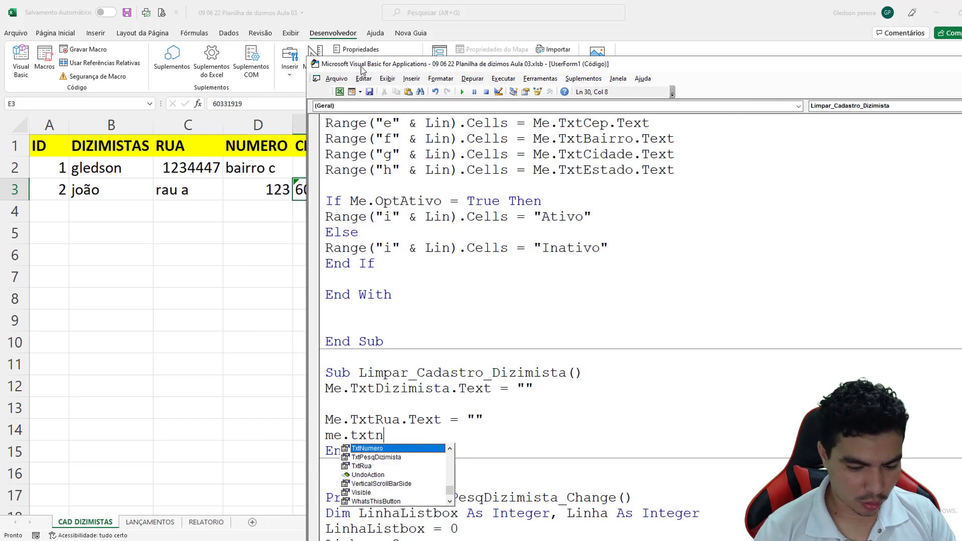
text(um)
key(Tab)
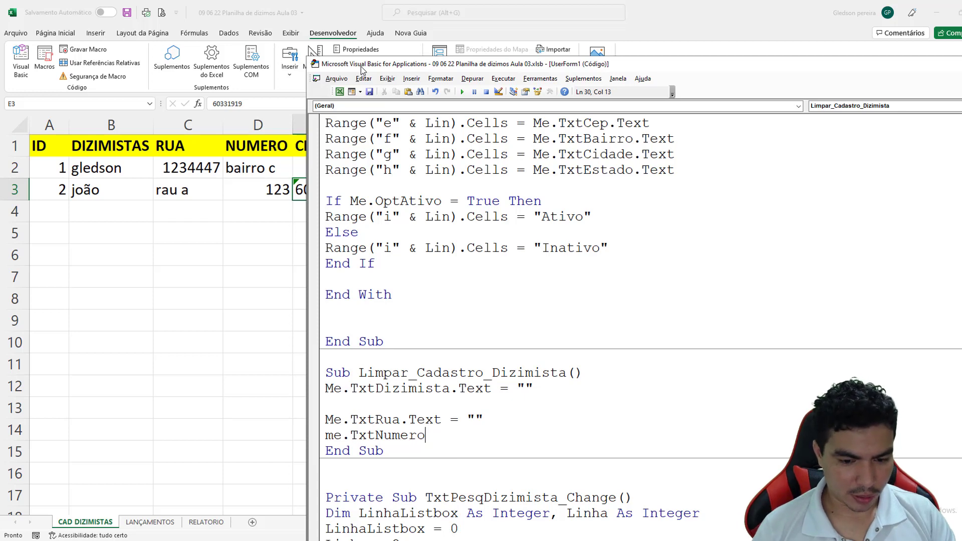
text(.Text = "")
key(Return)
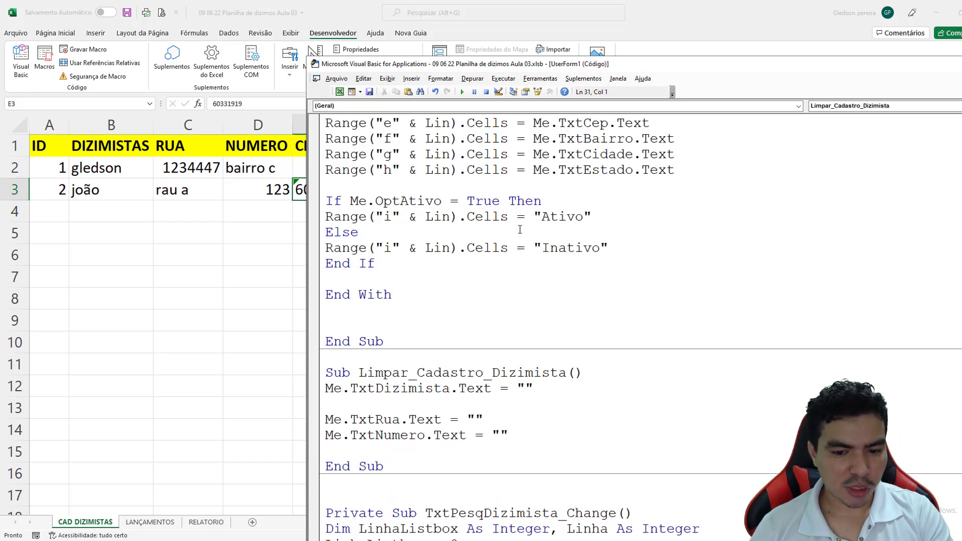
Add clearing lines setting TxtCep, TxtBairro, TxtCidade and TxtEstado .Text to "".
click(534, 388)
key(Delete)
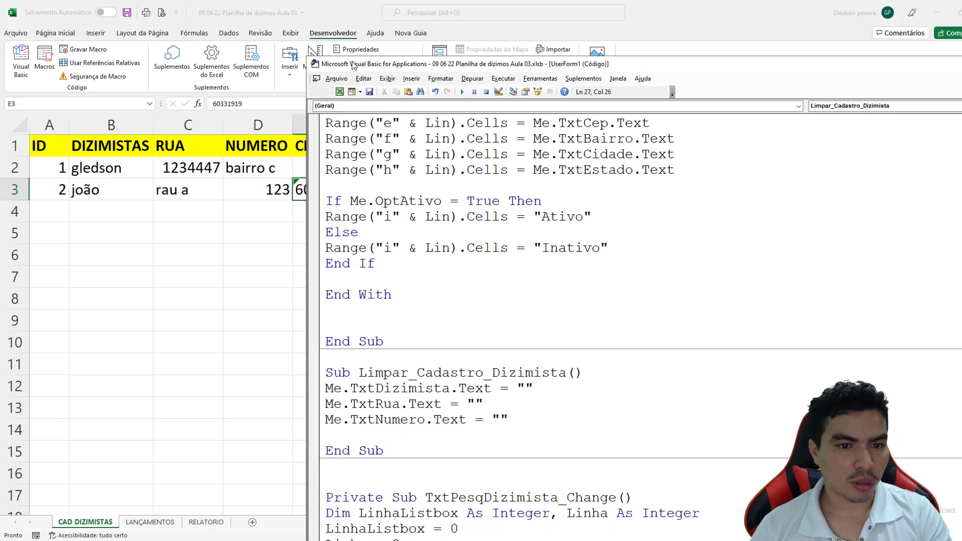
drag(368, 64, 538, 38)
click(525, 404)
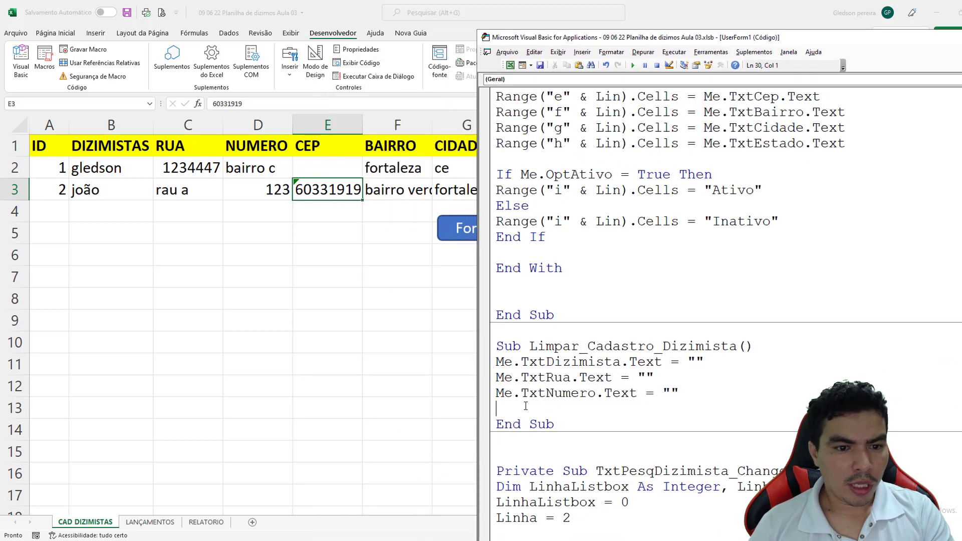
text(tx)
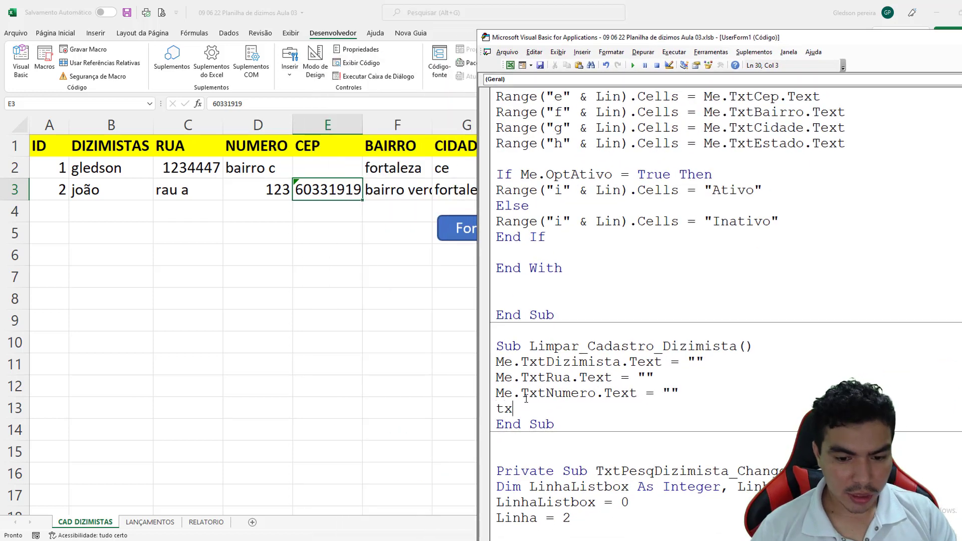
text(tcep.Text = "")
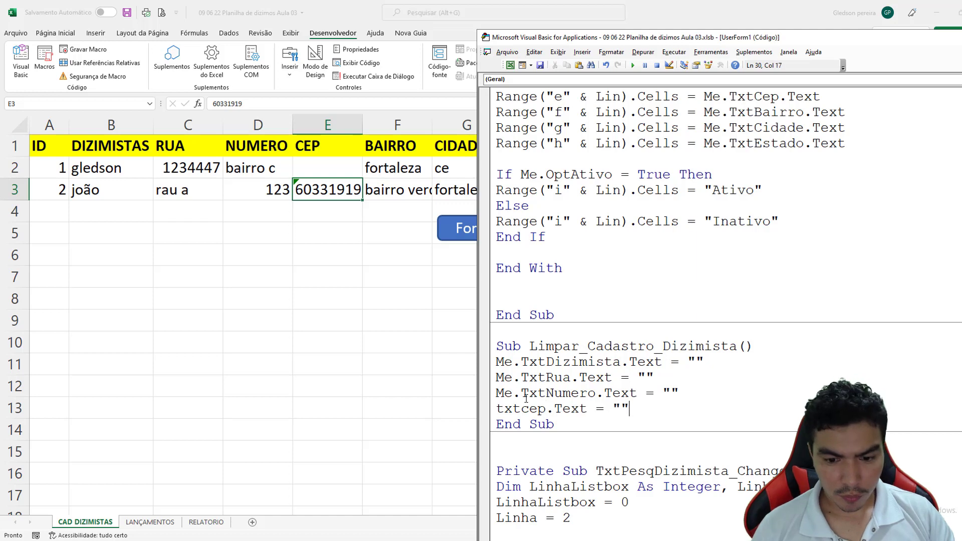
key(Return)
text(t)
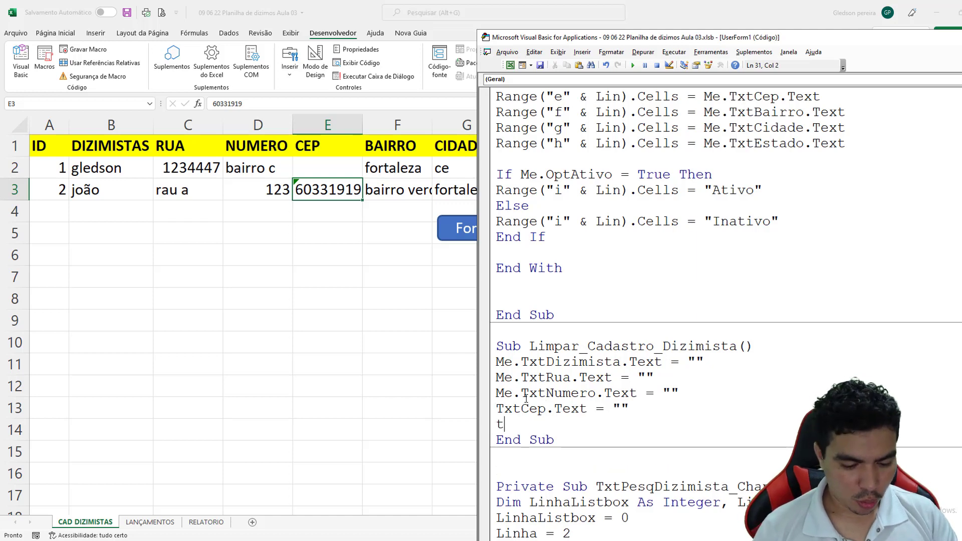
text(xtbair)
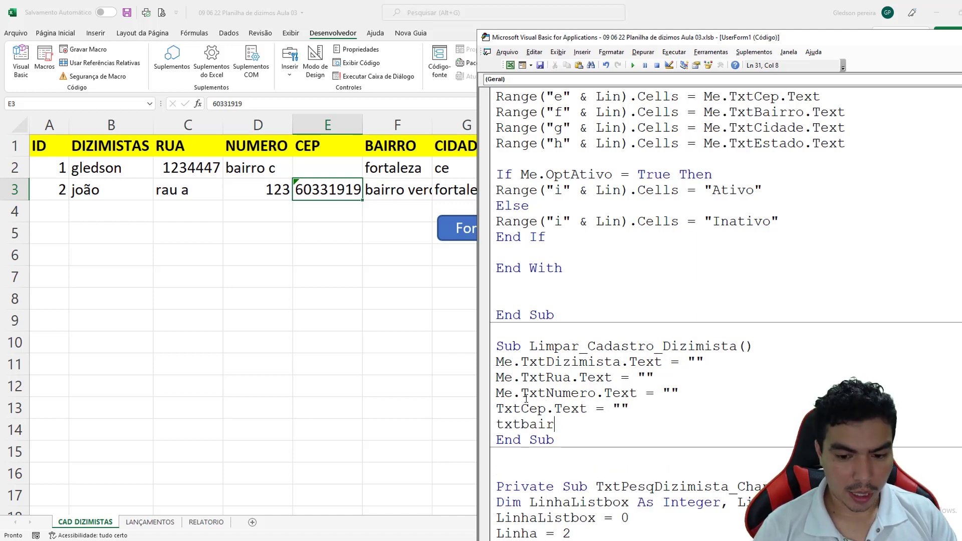
text(ro.Text = "")
key(Return)
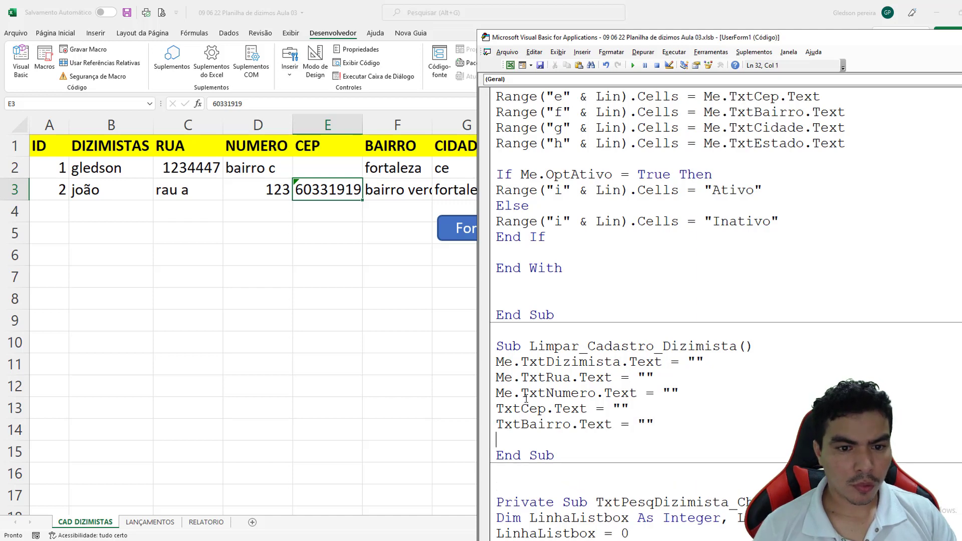
text(xt)
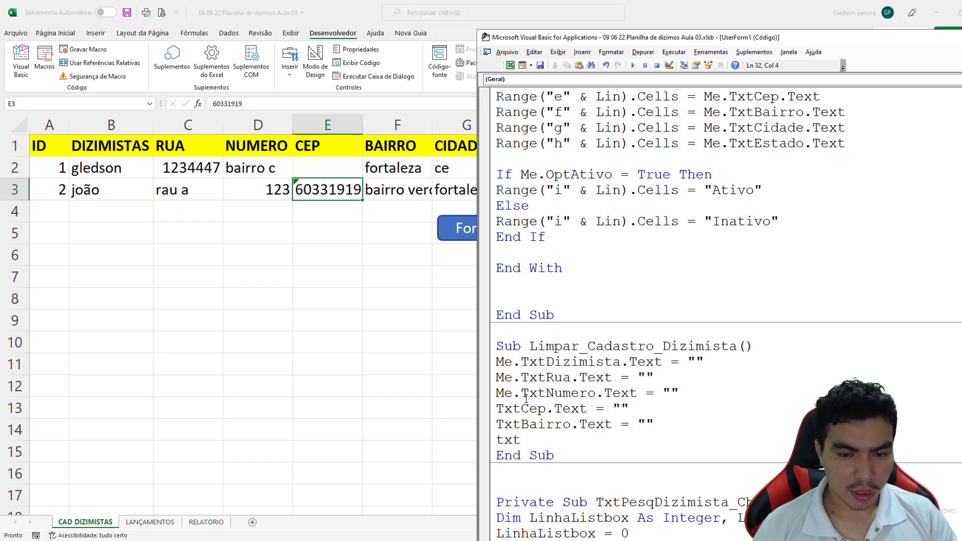
text(cidade)
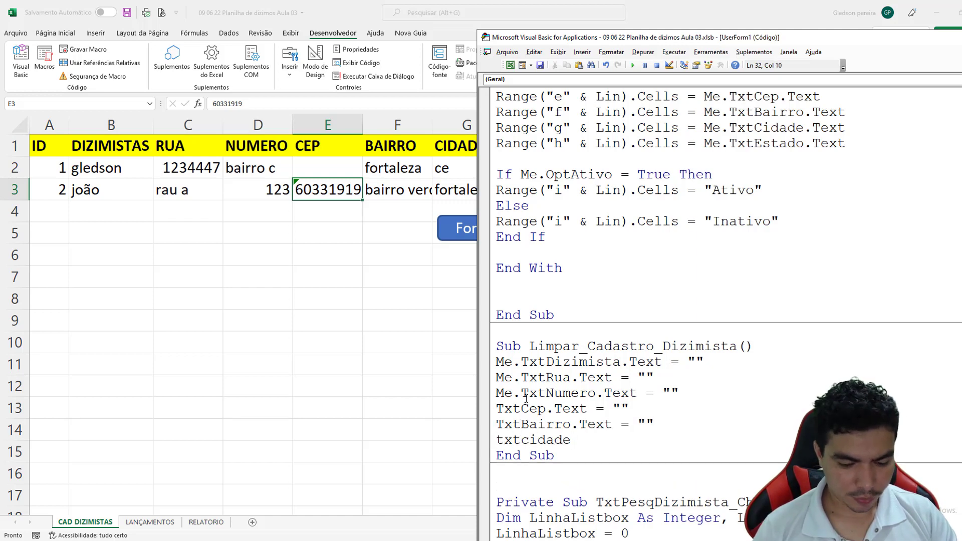
text(.Text = "")
key(Return)
text(xt)
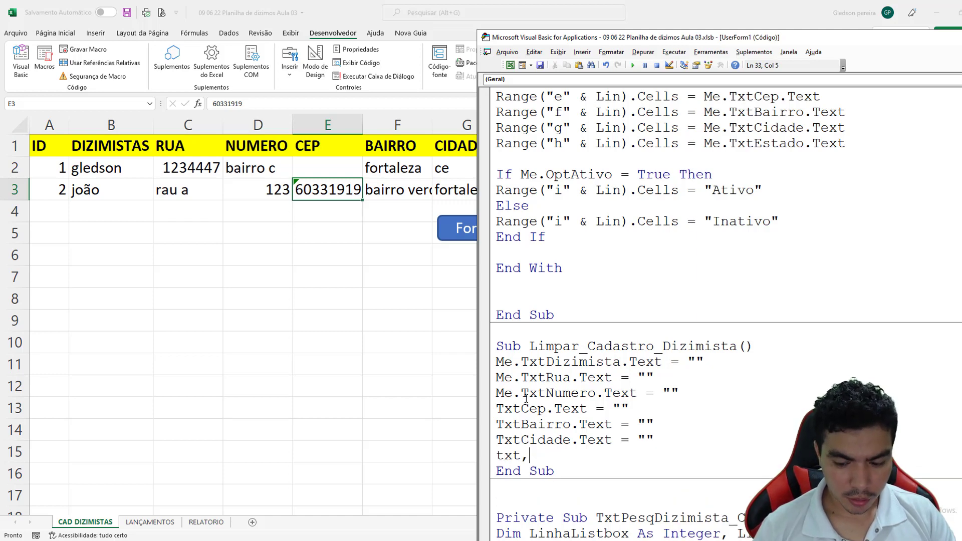
text(,)
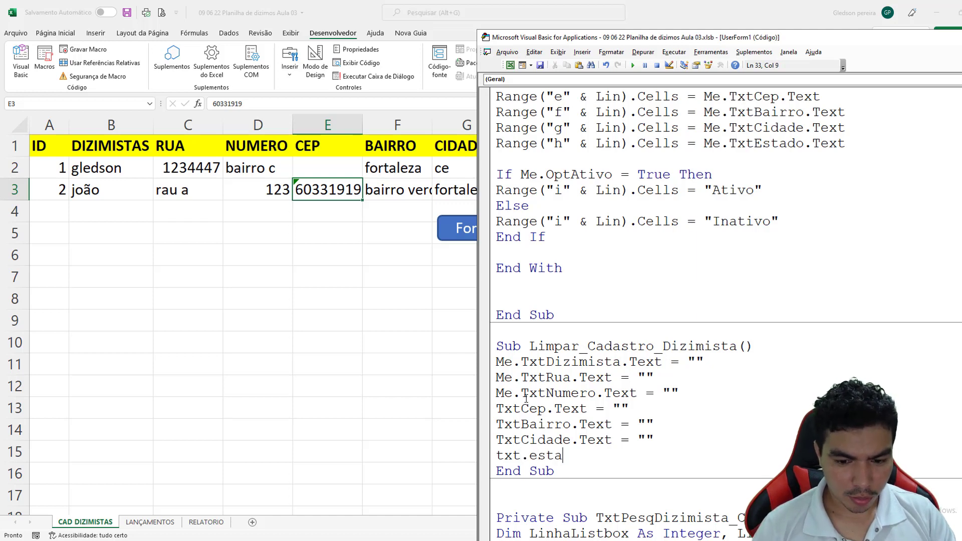
text(do)
click(521, 454)
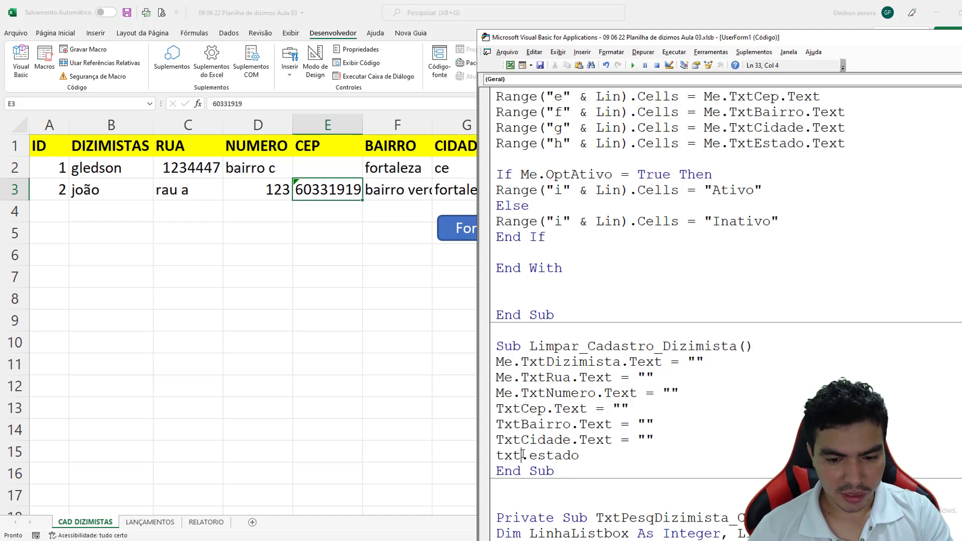
key(Delete)
key(End)
text(.Text = "")
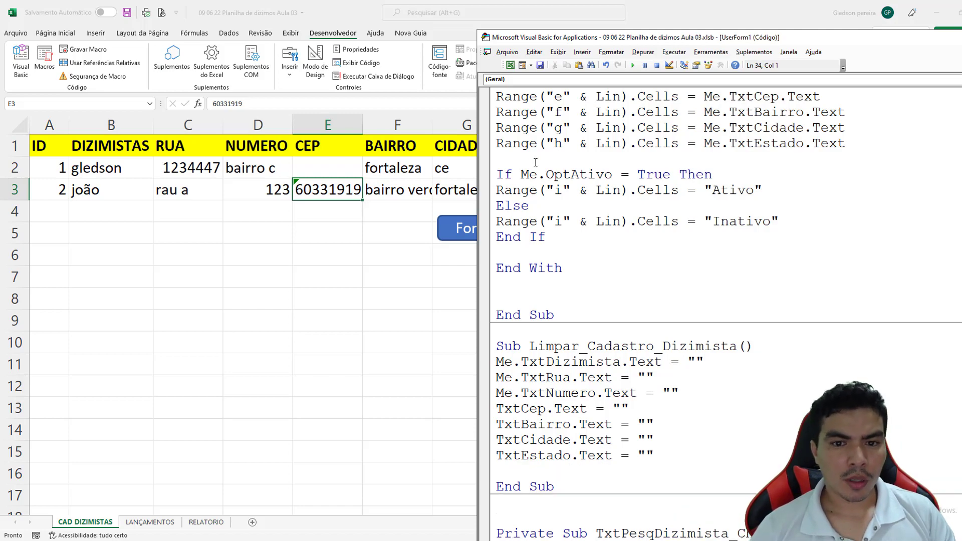
mouse_move(509, 38)
mouse_down()
mouse_move(496, 211)
mouse_move(354, 51)
mouse_up()
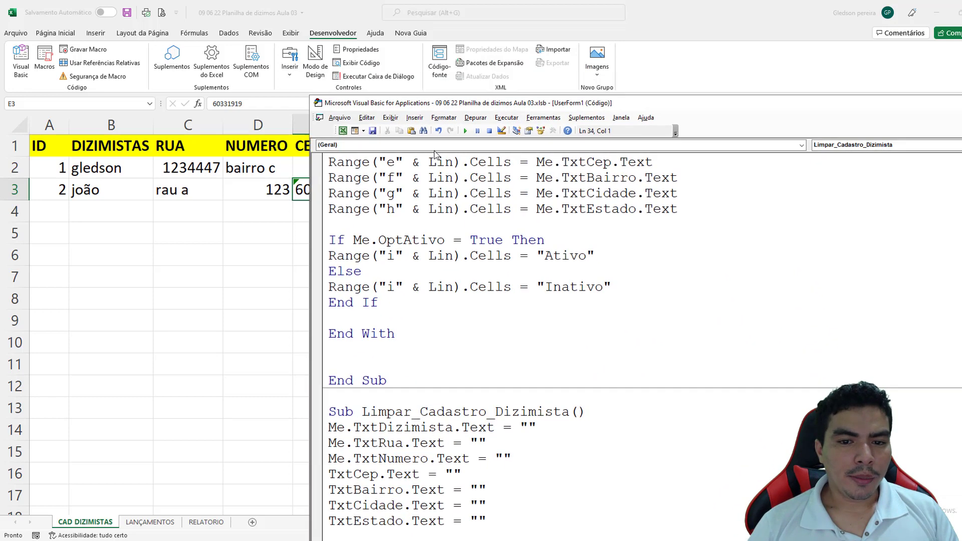
Add Me.OptAtivo = False to the clearing routine.
drag(500, 50, 473, 47)
text(me)
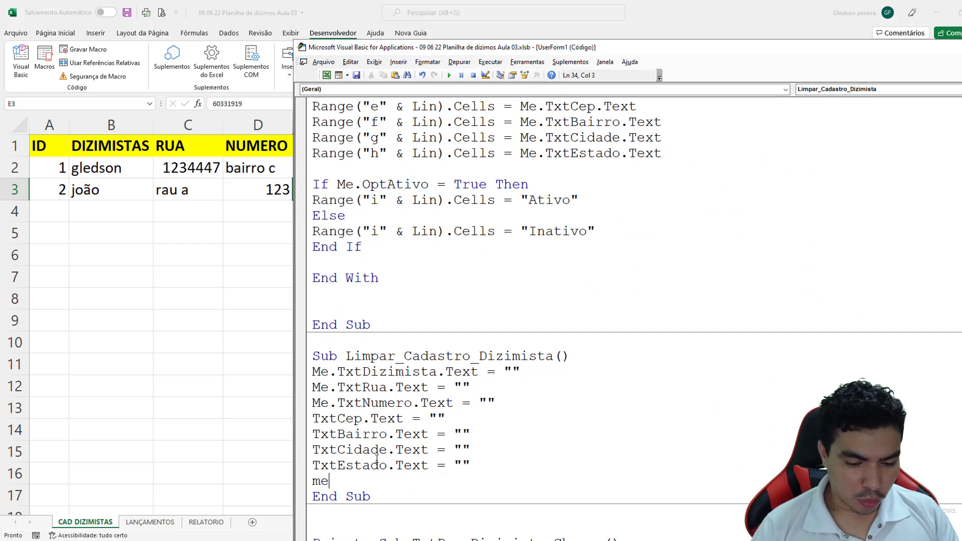
text(.op)
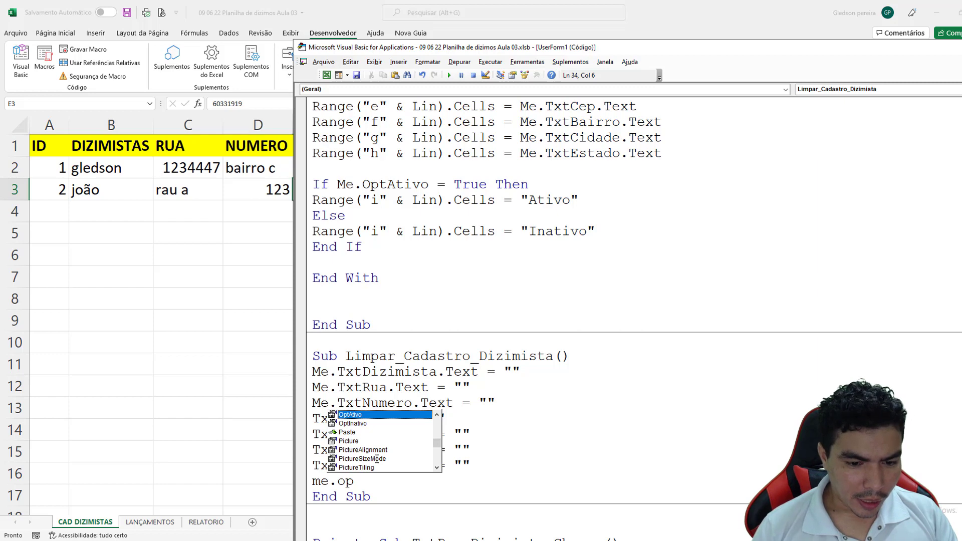
key(Tab)
text(False)
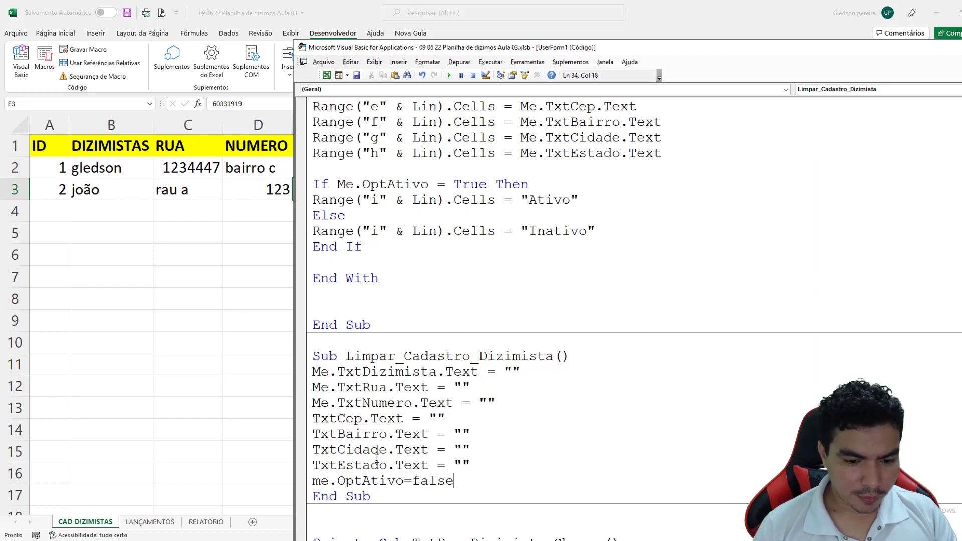
key(Return)
Add Me.OptInativo = False, then launch the form from Excel's Formulário button.
text(me.op)
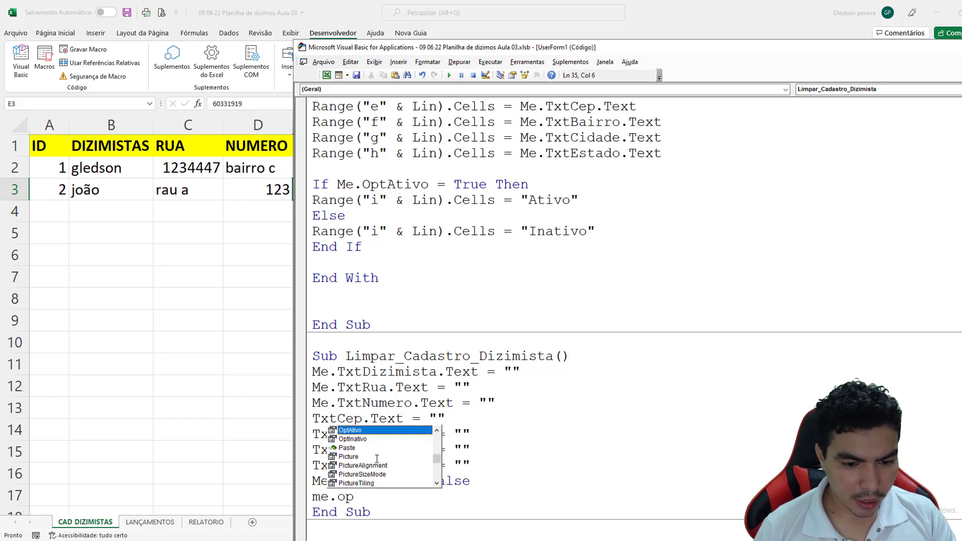
key(Down)
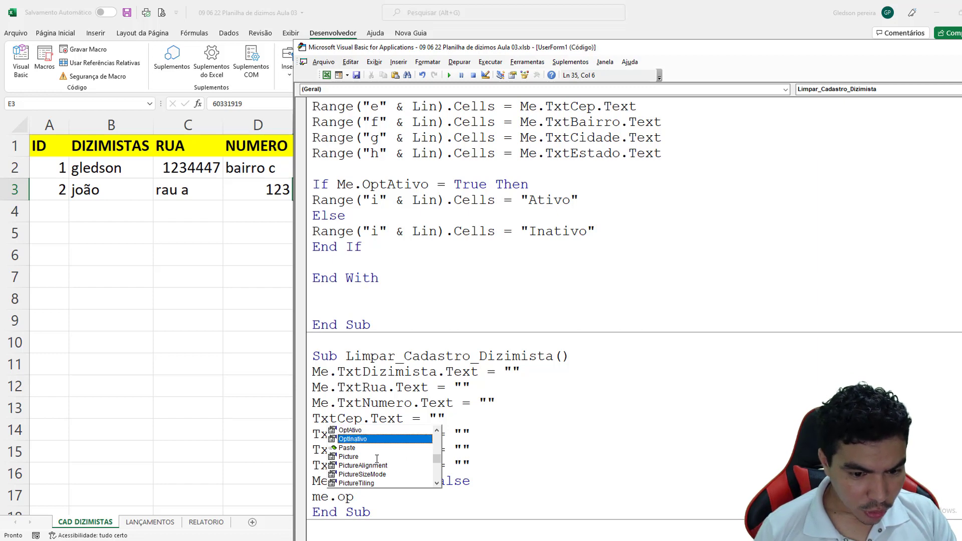
key(Up)
key(Tab)
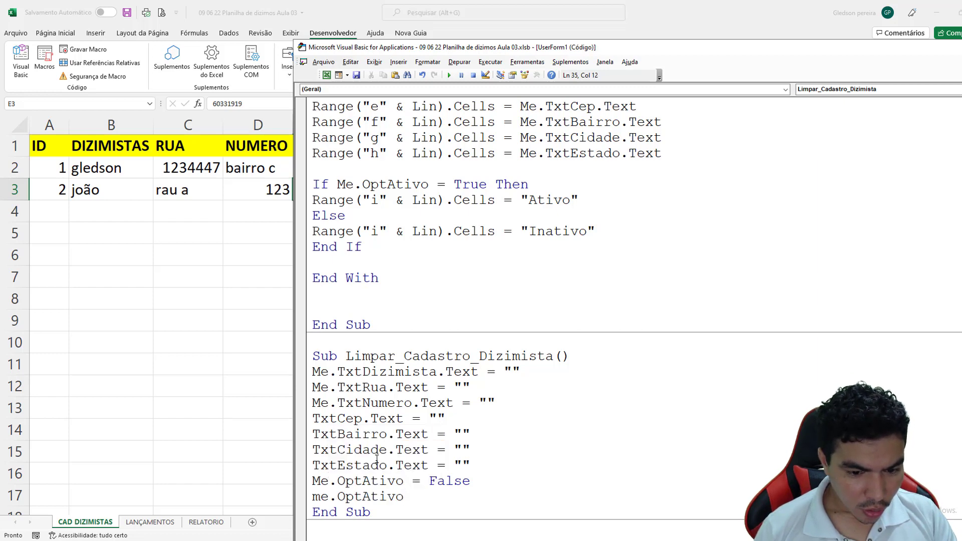
drag(362, 496, 370, 496)
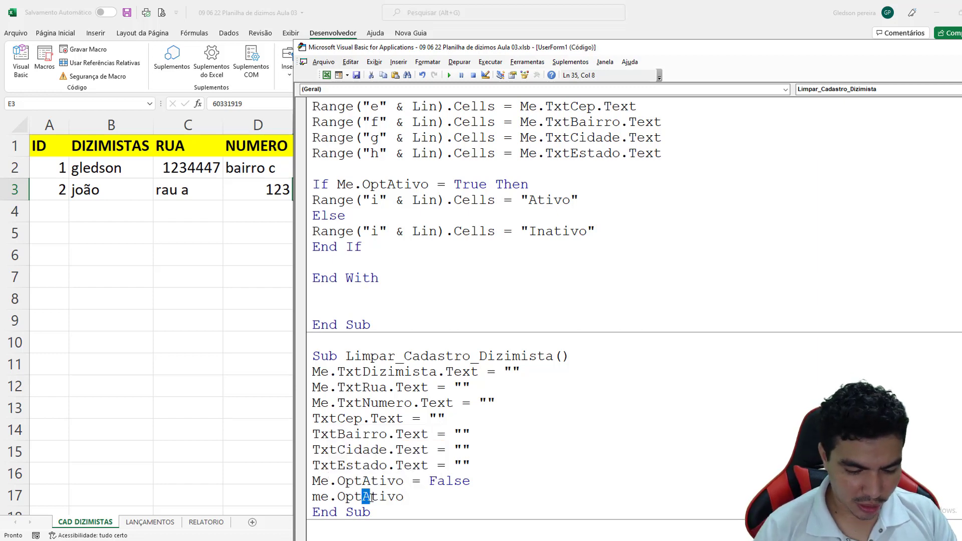
text(Ina)
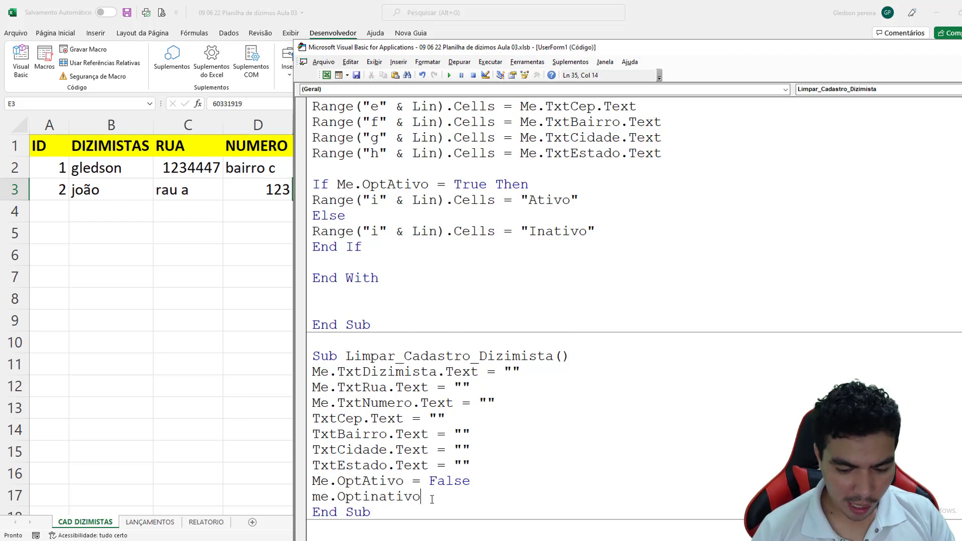
text( =false)
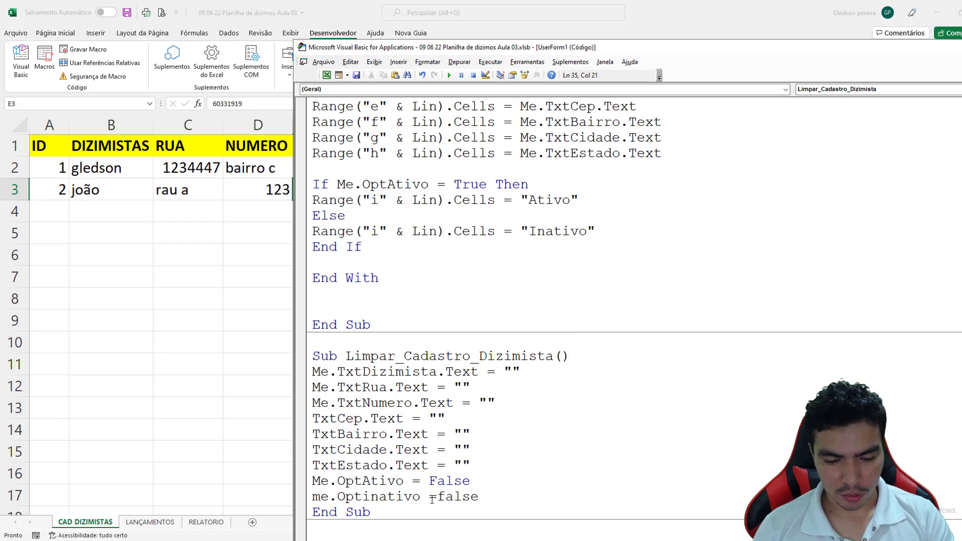
key(Return)
click(261, 219)
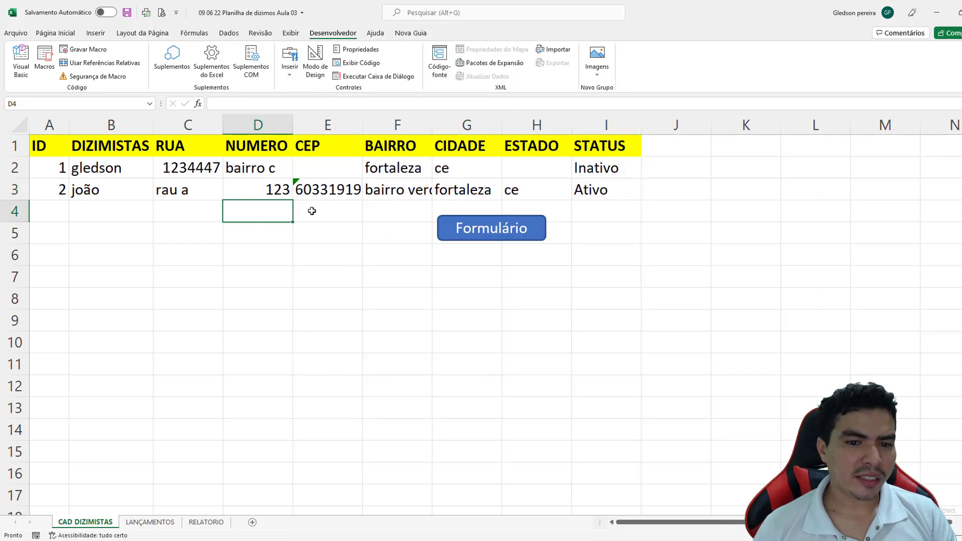
click(473, 220)
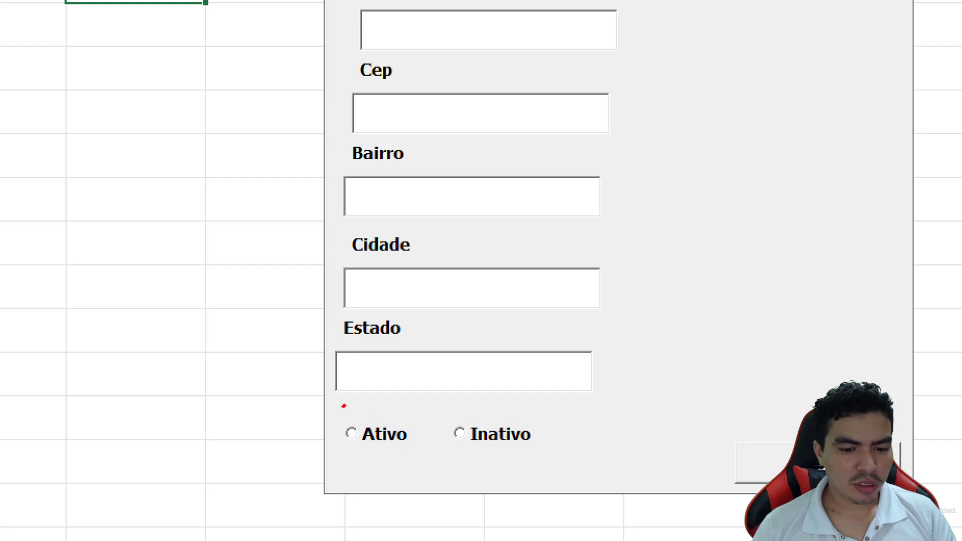
Close UserForm1 and reopen the form's code via Developer > Visual Basic.
mouse_move(343, 406)
mouse_down()
mouse_move(596, 483)
mouse_move(346, 405)
mouse_up()
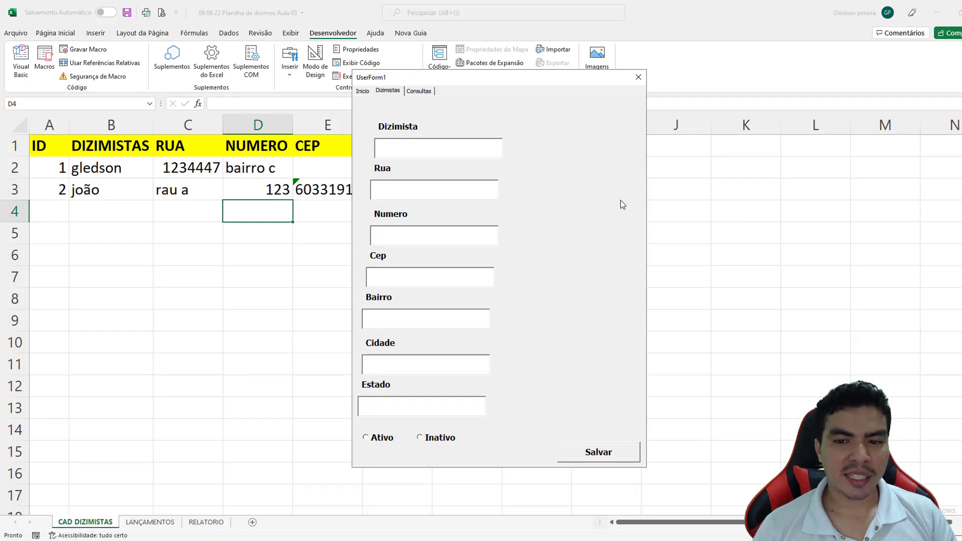
click(635, 78)
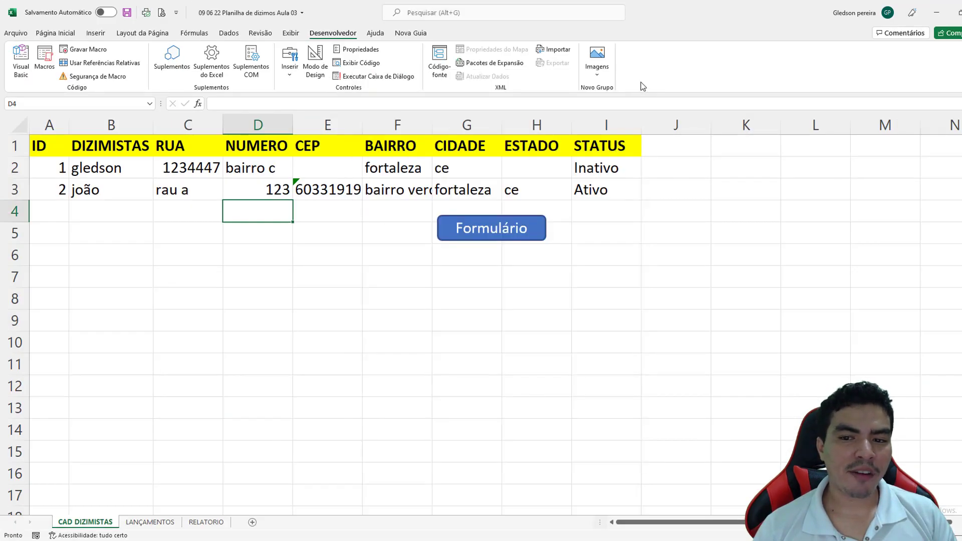
click(22, 62)
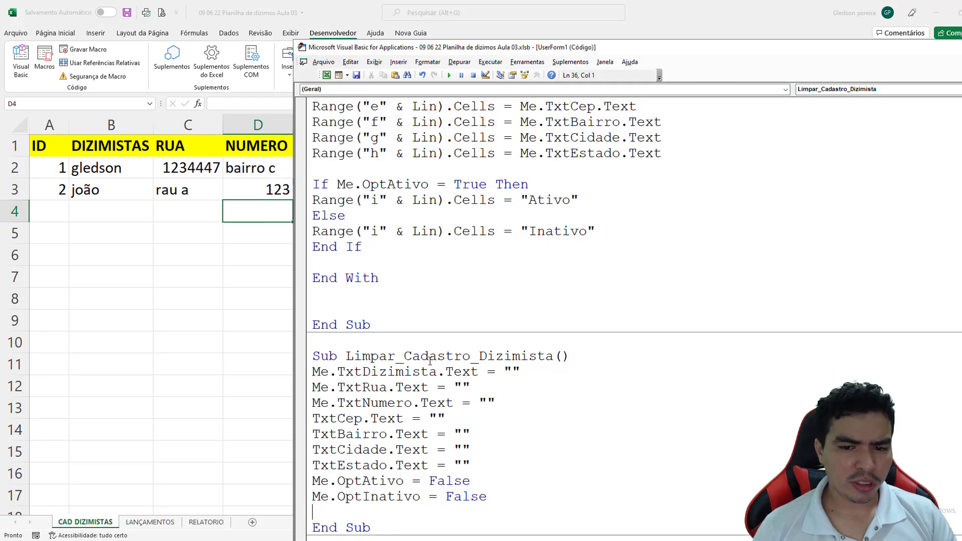
Create a UserForm_Initialize procedure by choosing UserForm and the Initialize event.
scroll(371, 314, up, 2)
scroll(401, 336, up, 1)
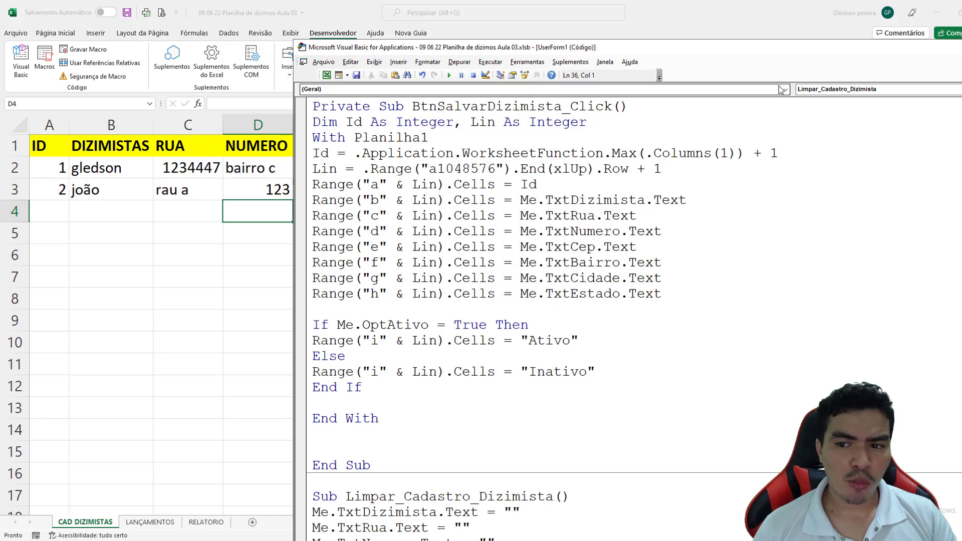
click(466, 89)
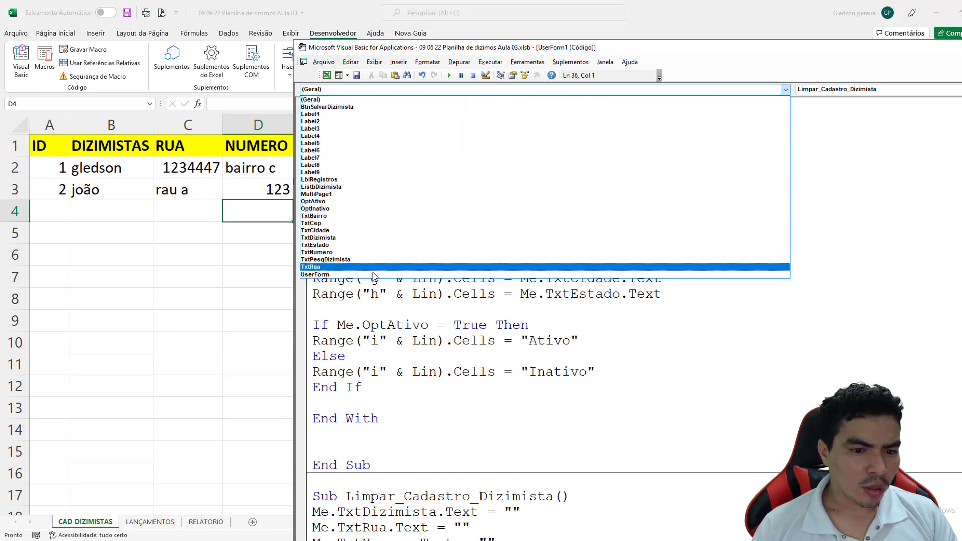
click(376, 274)
drag(366, 49, 285, 36)
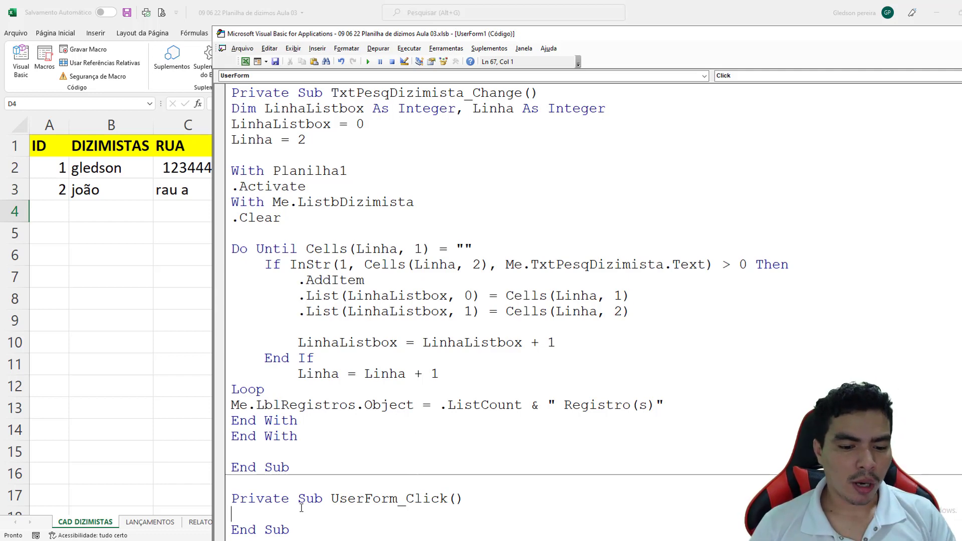
drag(398, 498, 463, 499)
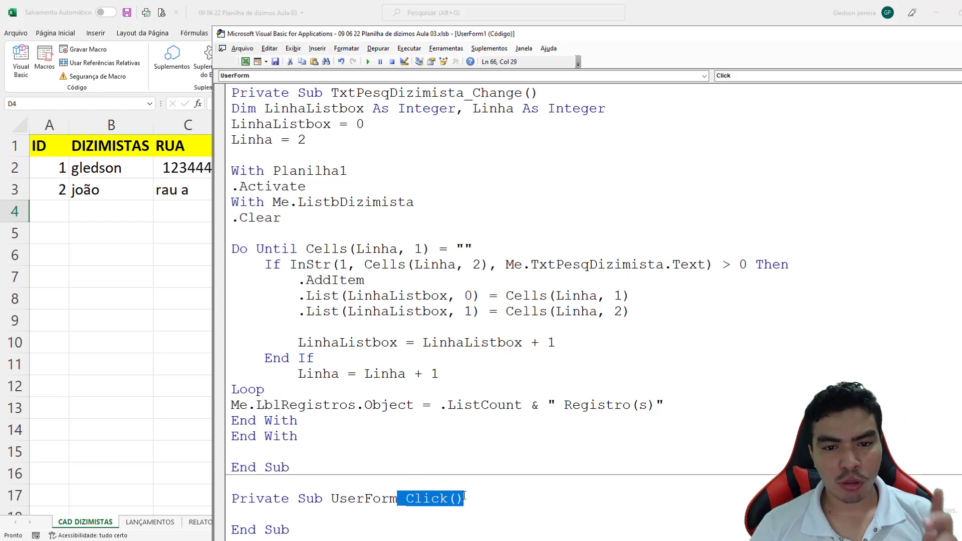
drag(417, 37, 227, 11)
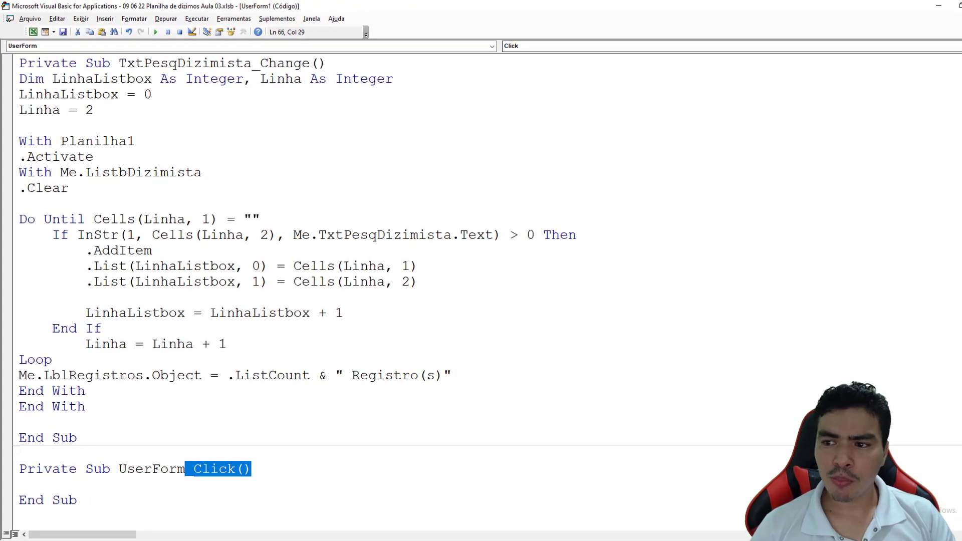
click(952, 46)
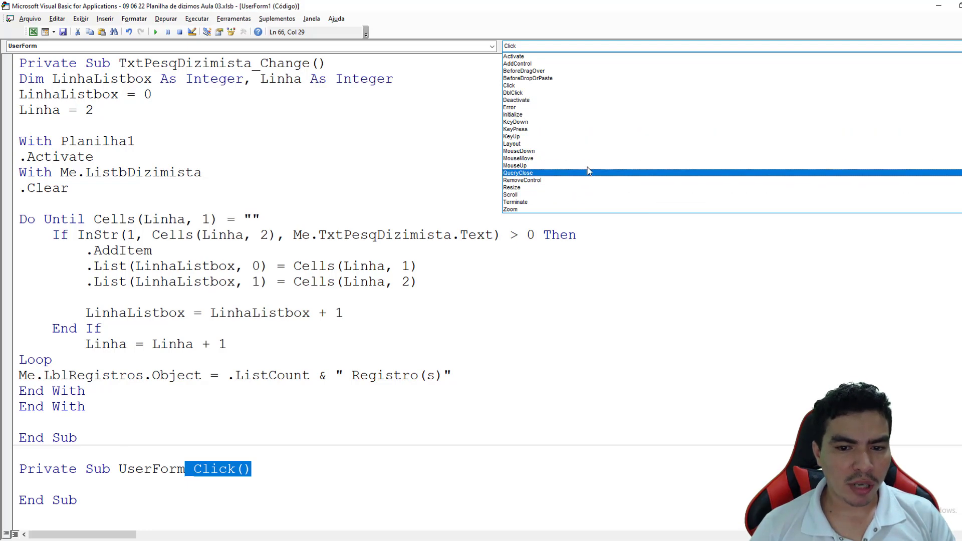
click(526, 114)
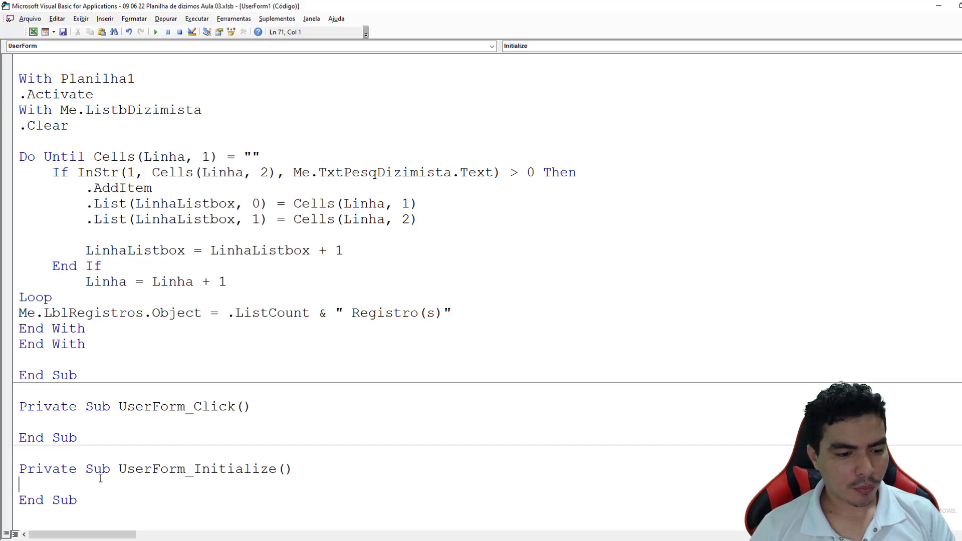
double_click(233, 5)
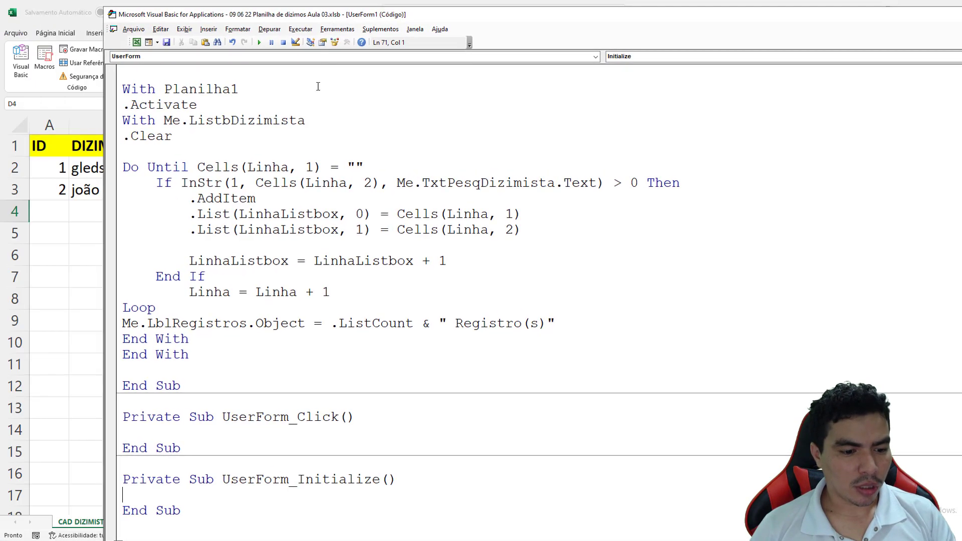
Make Initialize set Me.OptAtivo = True, then run the form to check it.
text(me.op)
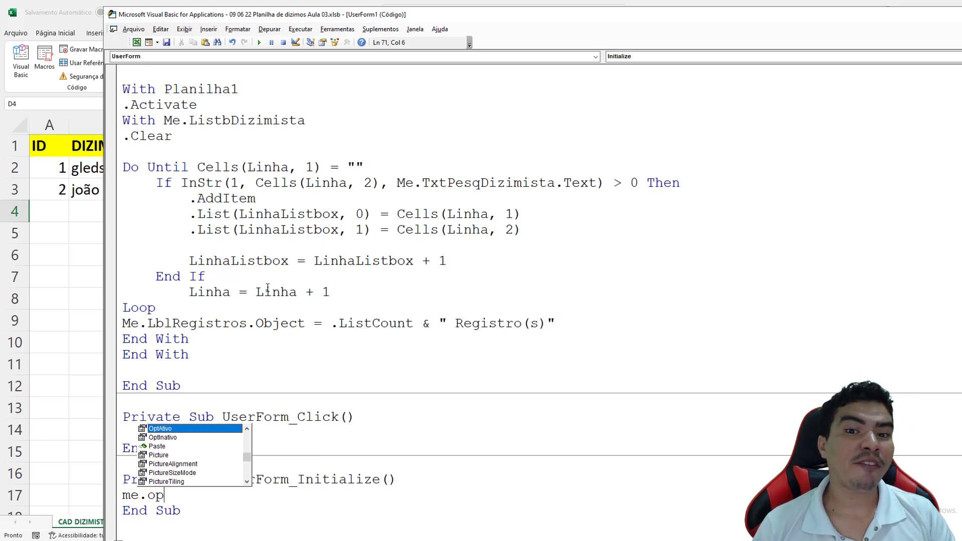
key(Tab)
text(=)
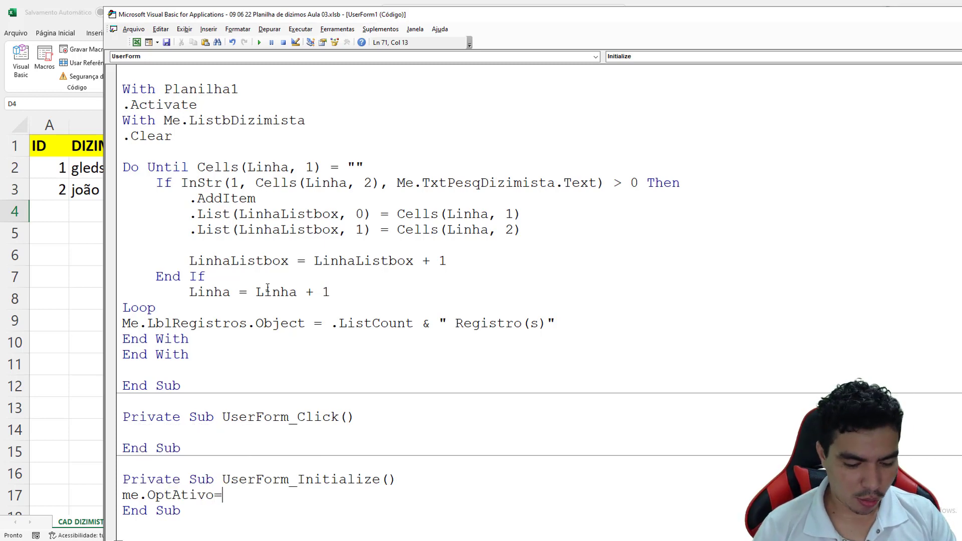
text(true)
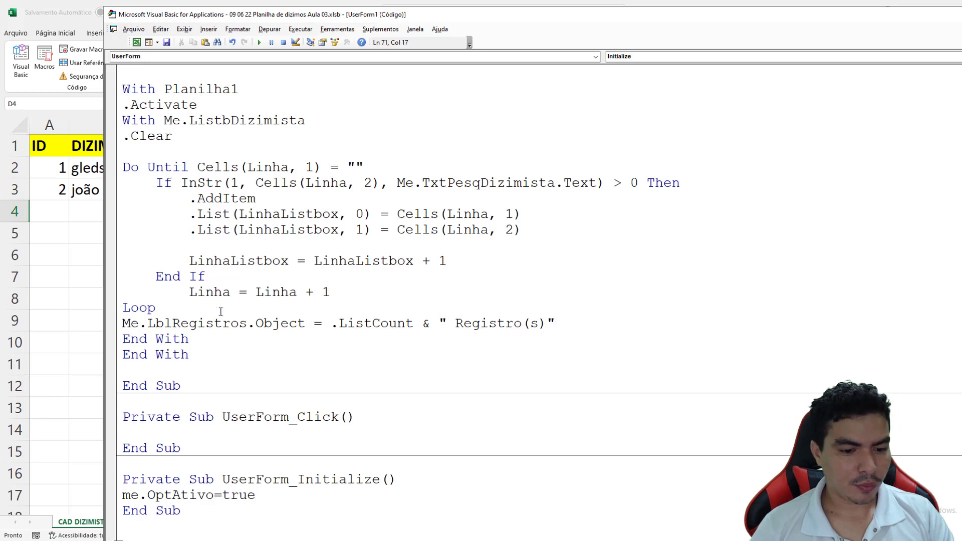
click(223, 345)
click(259, 42)
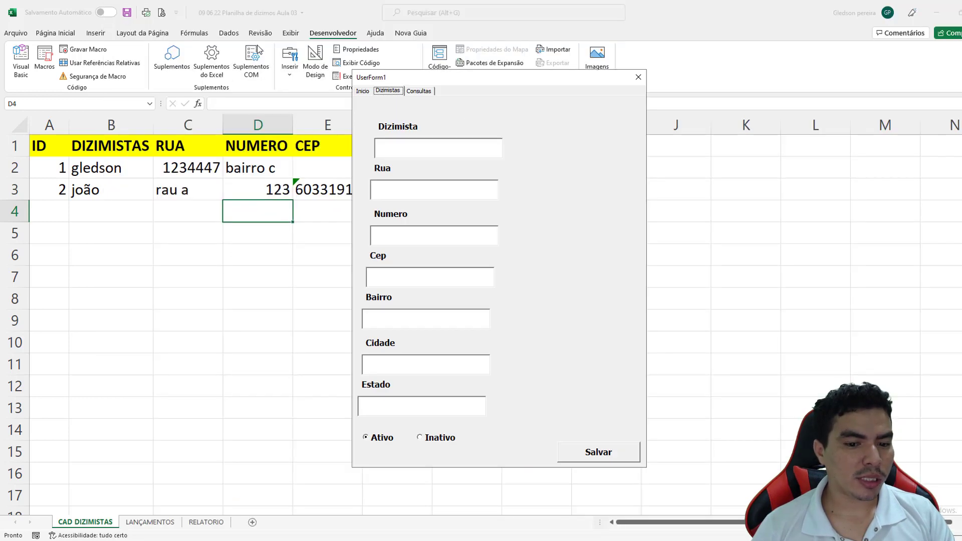
Confirm UserForm1 opens with Ativo selected, close it, and reopen the form's code in the VBA editor.
key(ctrl+1)
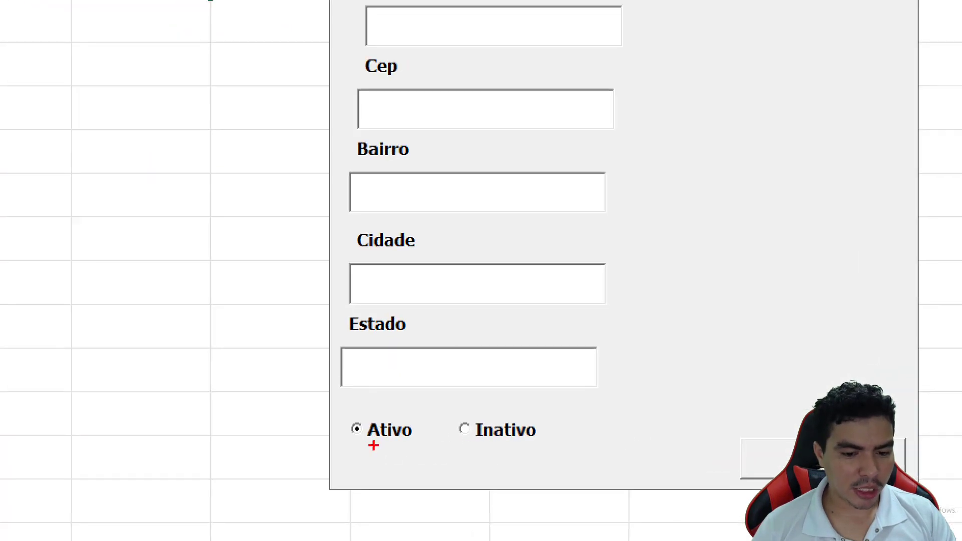
drag(365, 422, 349, 421)
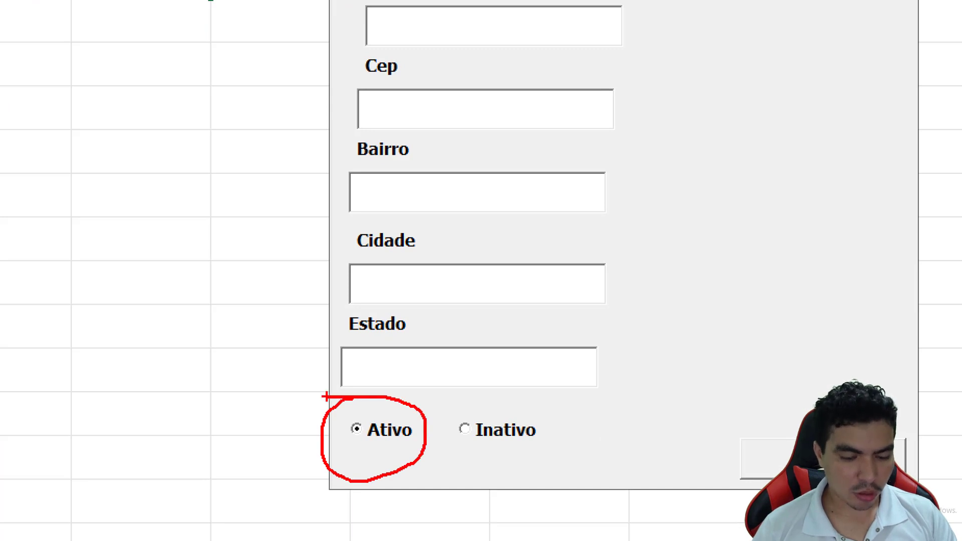
key(Escape)
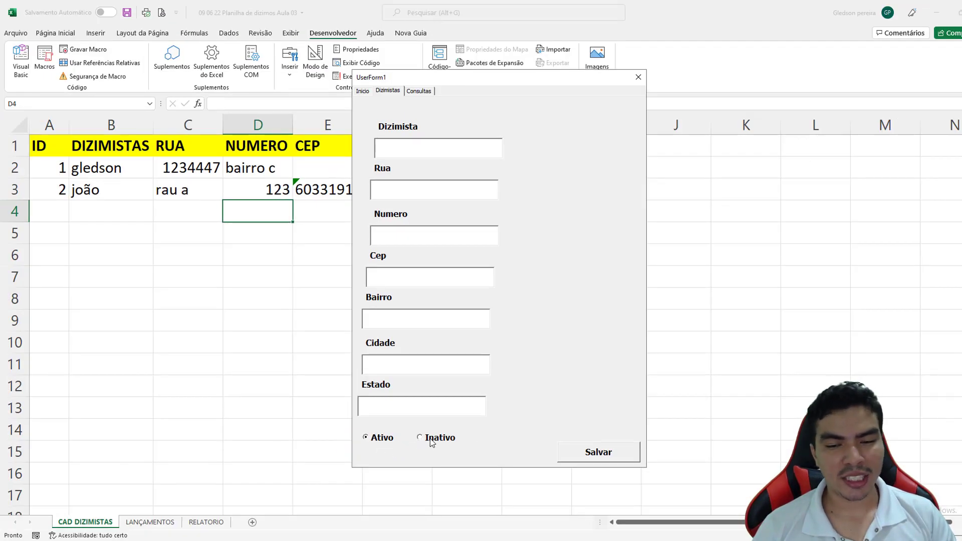
click(638, 77)
click(21, 60)
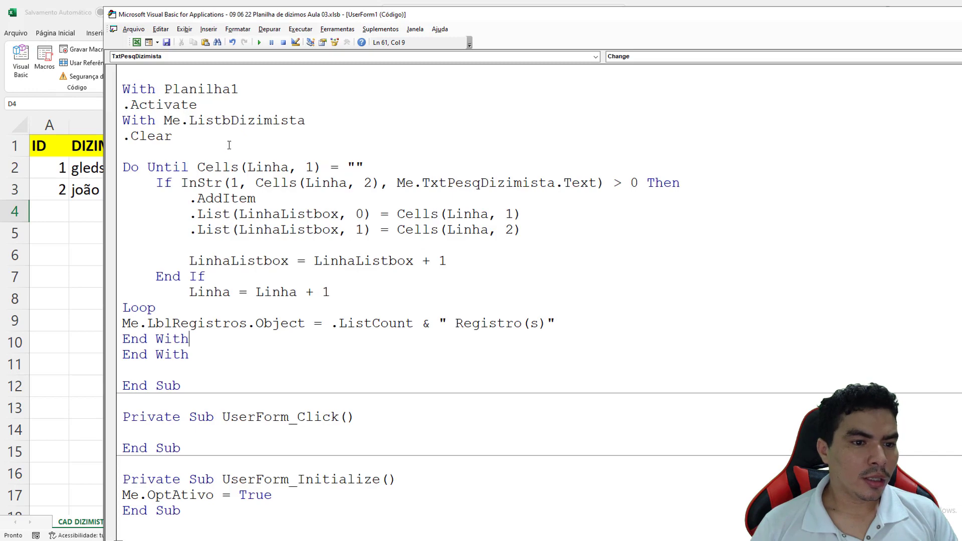
Above the status check, add If Me.OptAtivo = False And Me.OptInativo = False Then.
scroll(229, 144, up, 2)
scroll(235, 160, up, 3)
scroll(235, 165, up, 2)
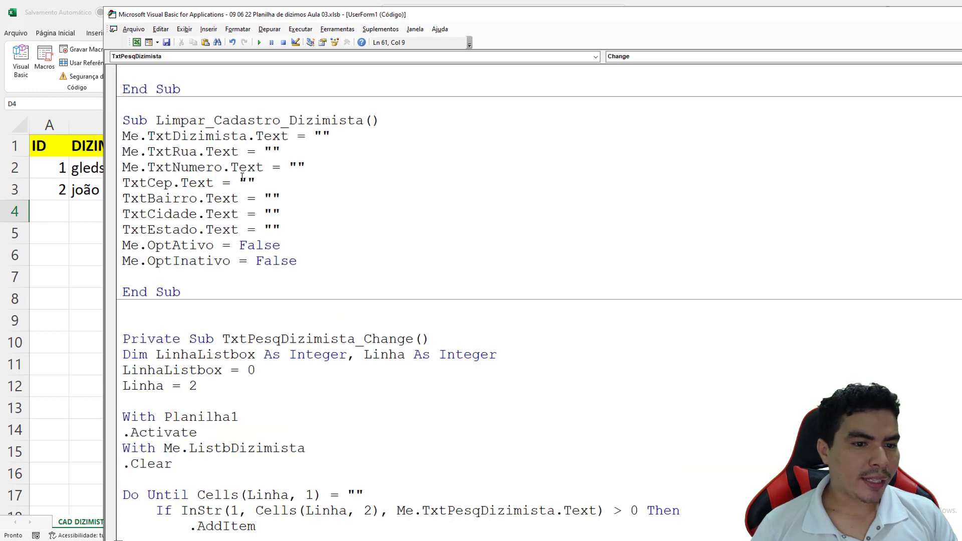
scroll(241, 176, up, 4)
scroll(242, 176, up, 3)
scroll(242, 177, up, 1)
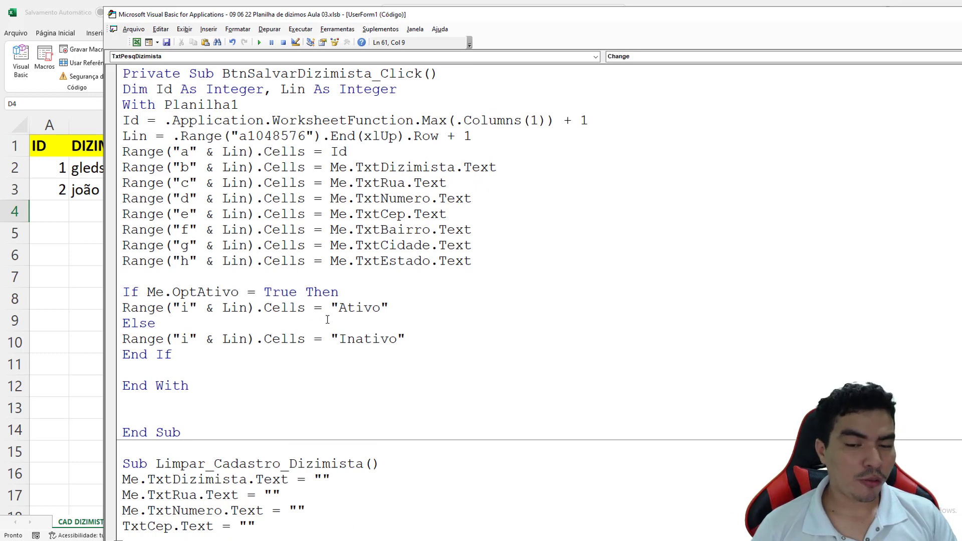
click(125, 292)
key(Return)
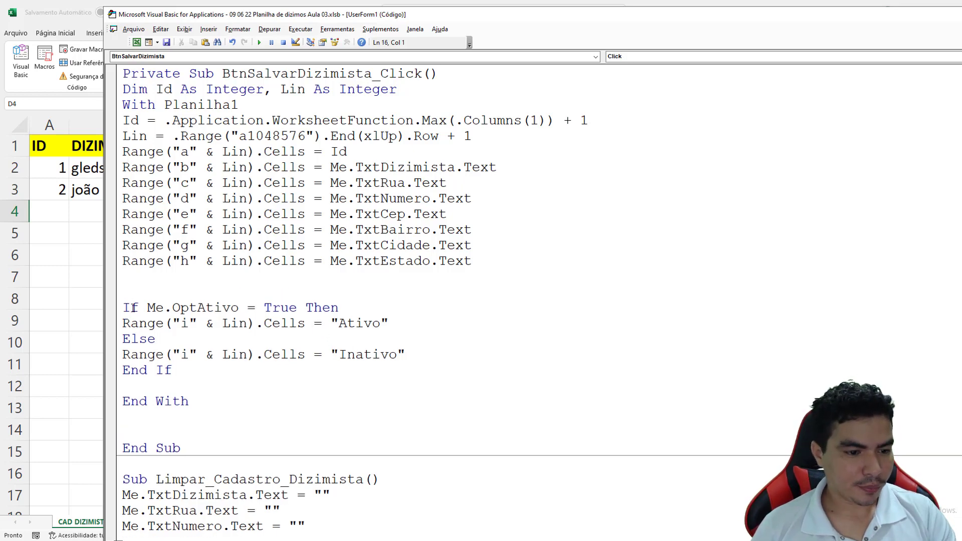
text(i)
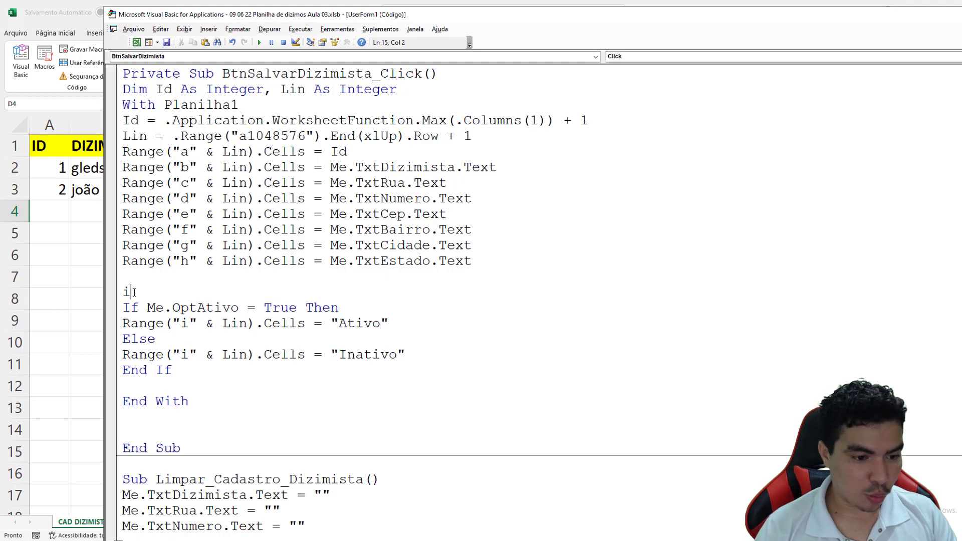
text(f me.)
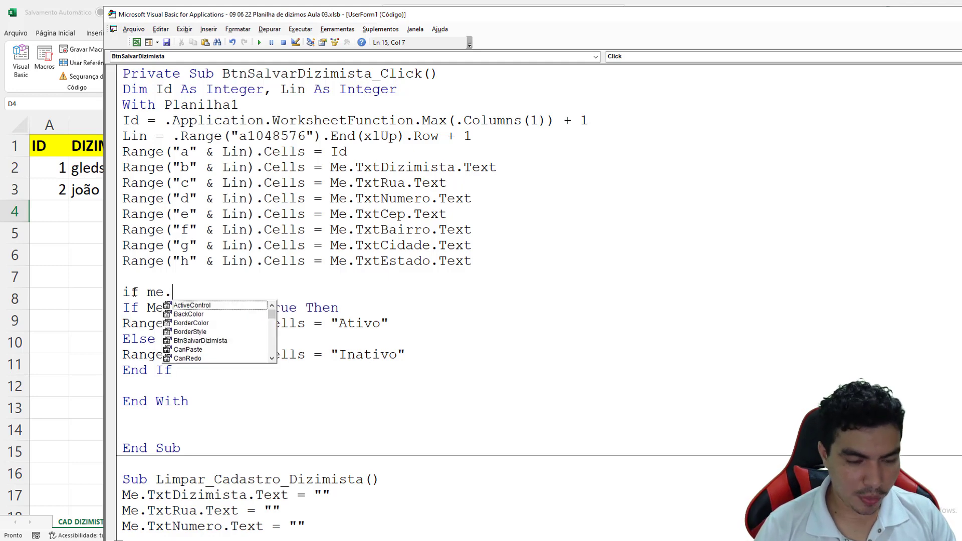
text(op)
key(Tab)
text(=)
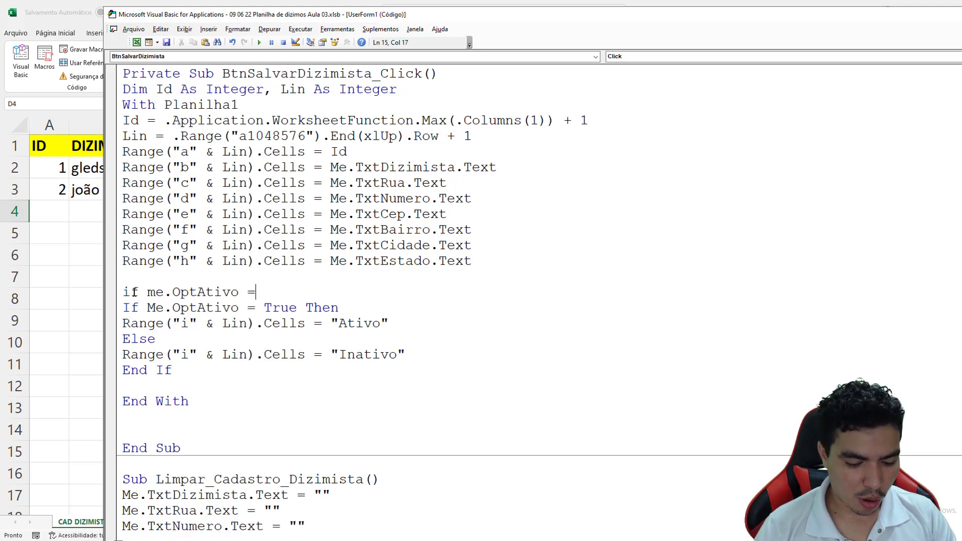
text(false )
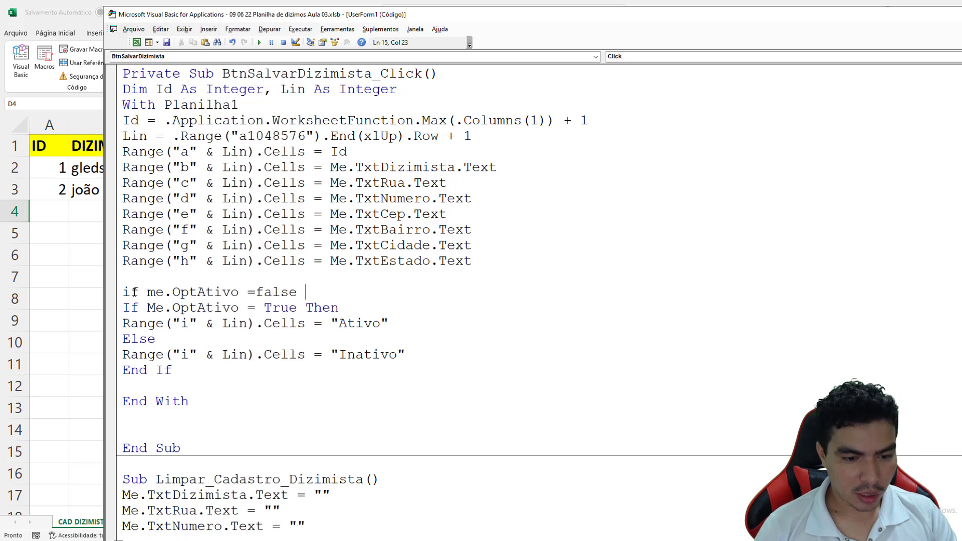
text(or)
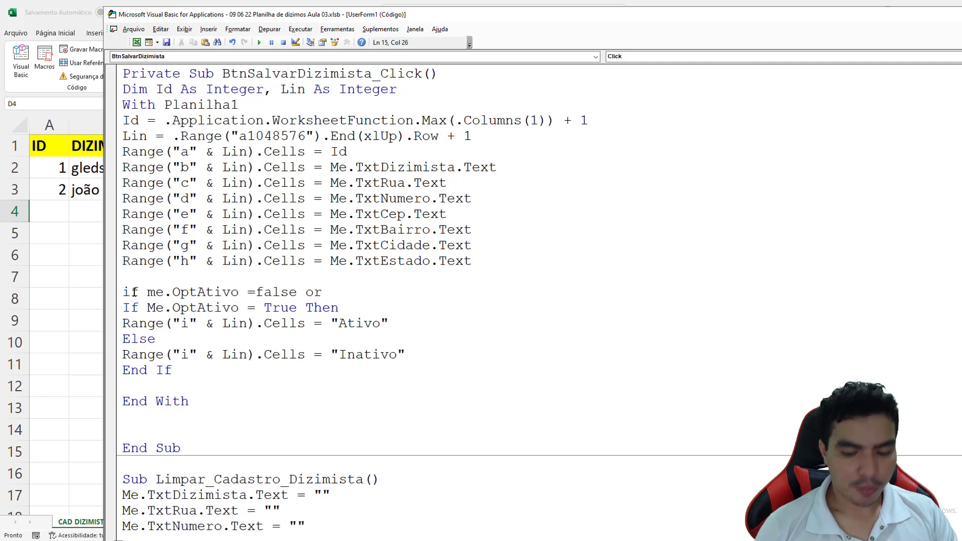
key(BackSpace)
text(and )
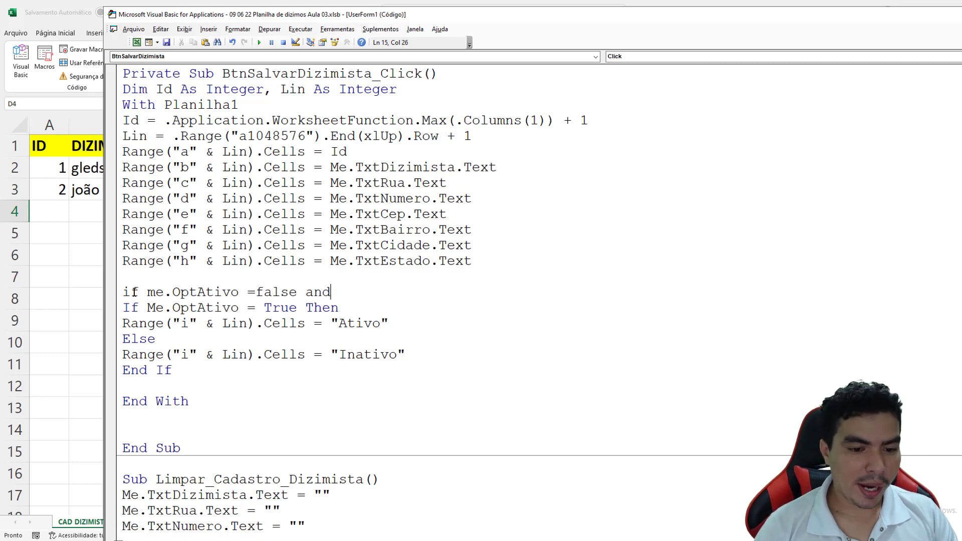
text(me)
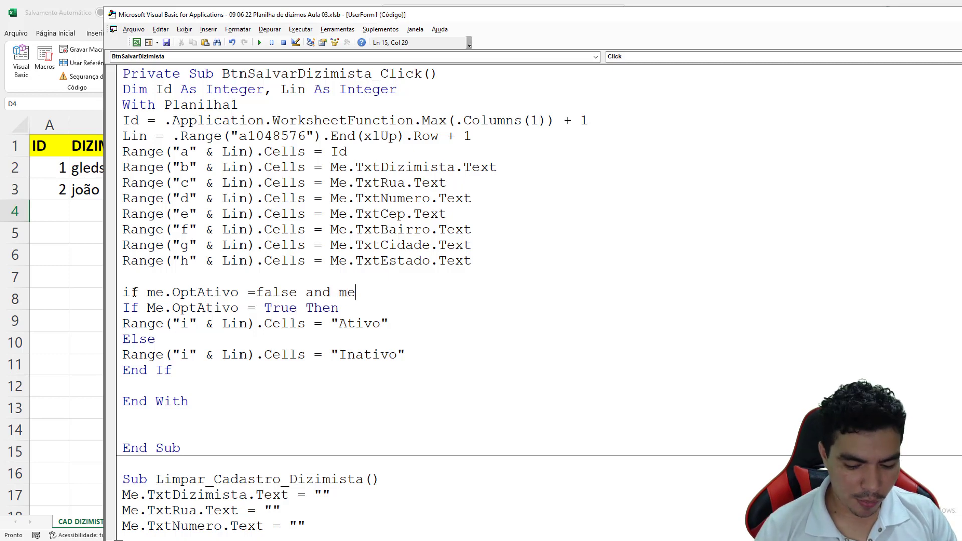
text(.opi)
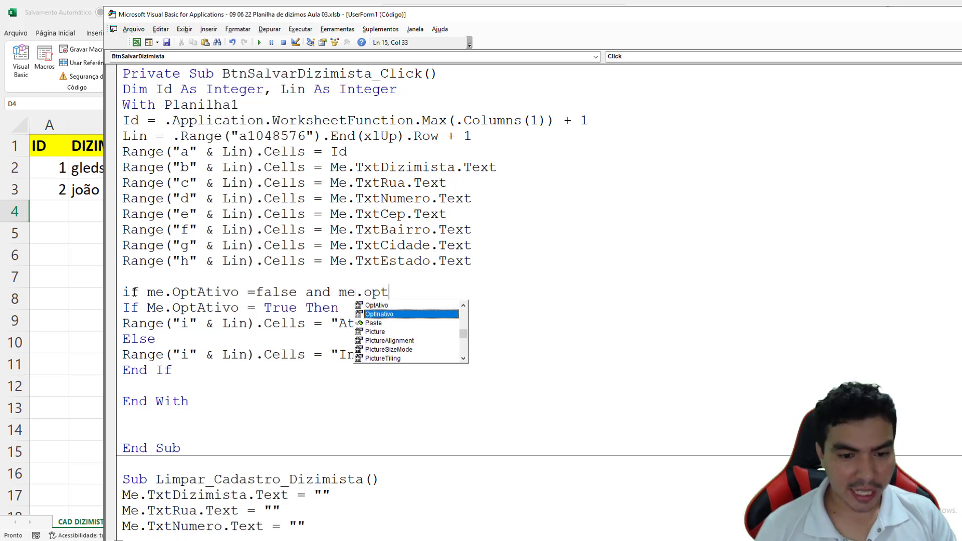
key(Tab)
text(false )
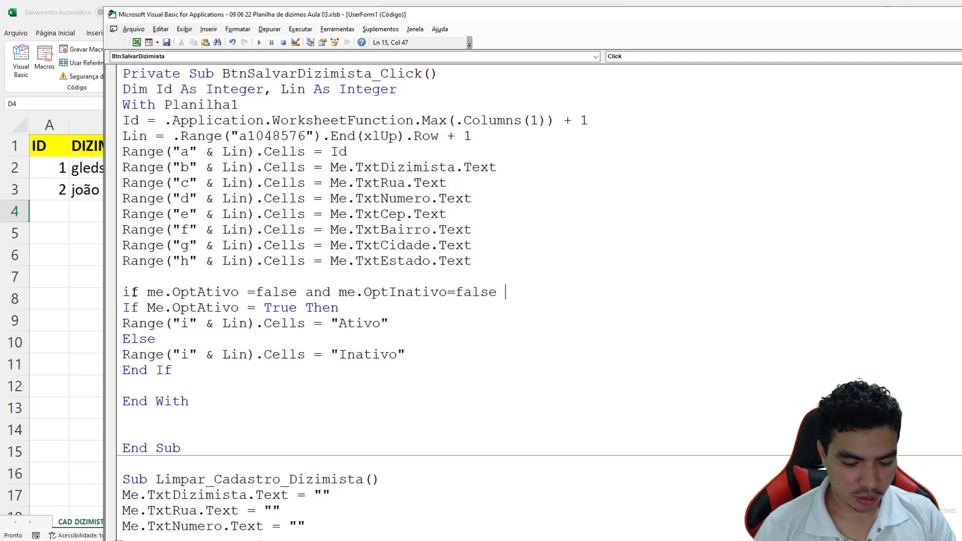
text(tehn)
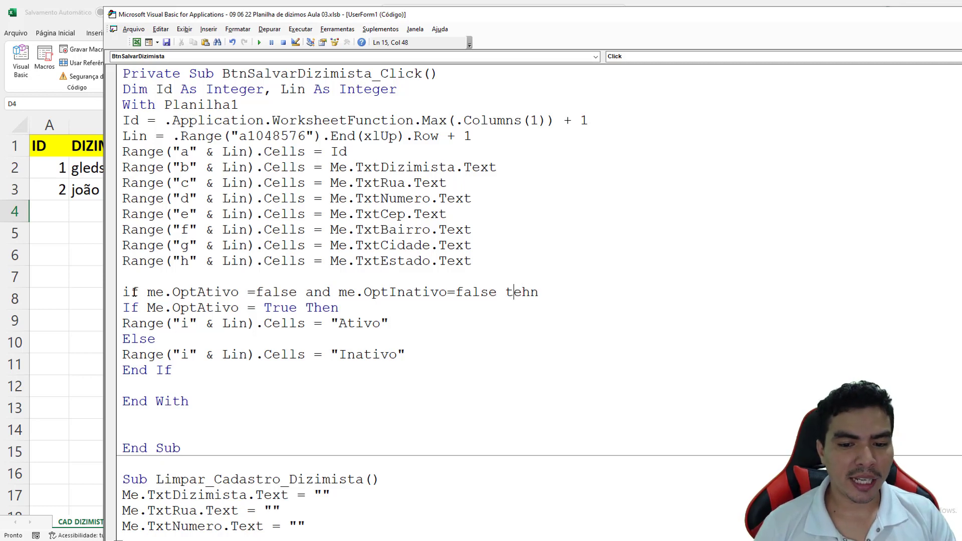
key(Delete)
key(Delete)
key(Delete)
text(hen)
key(Return)
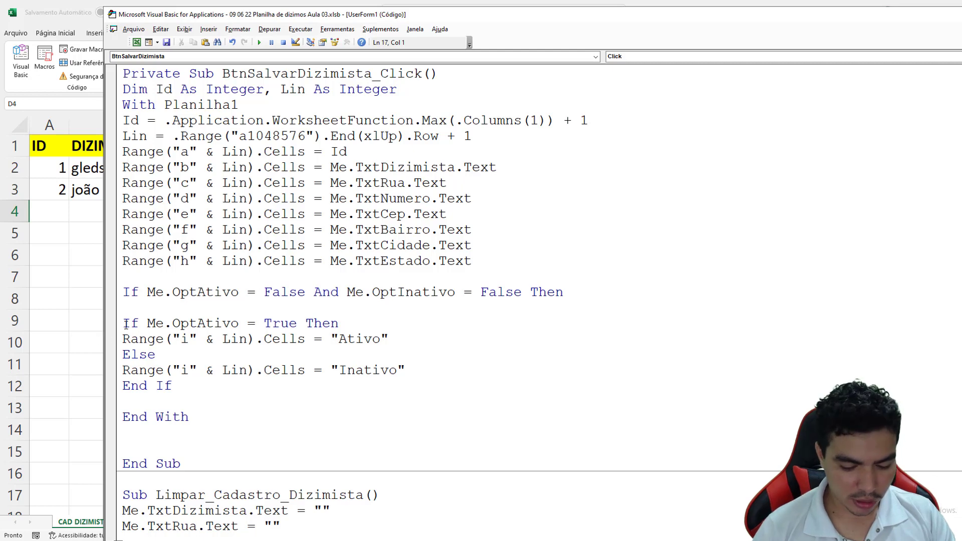
Inside the new If, add MsgBox "favor marcar o campo", Exit Sub and End If.
text(else)
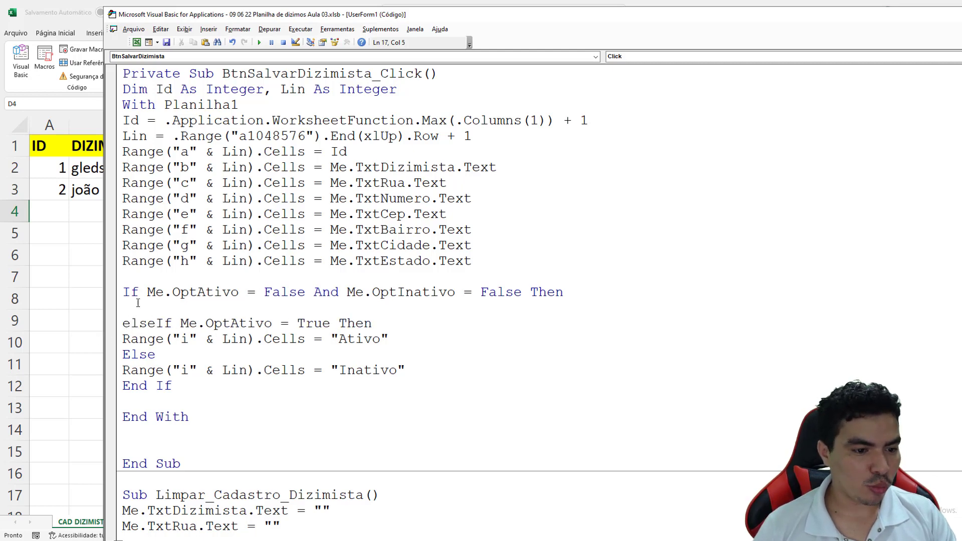
click(137, 303)
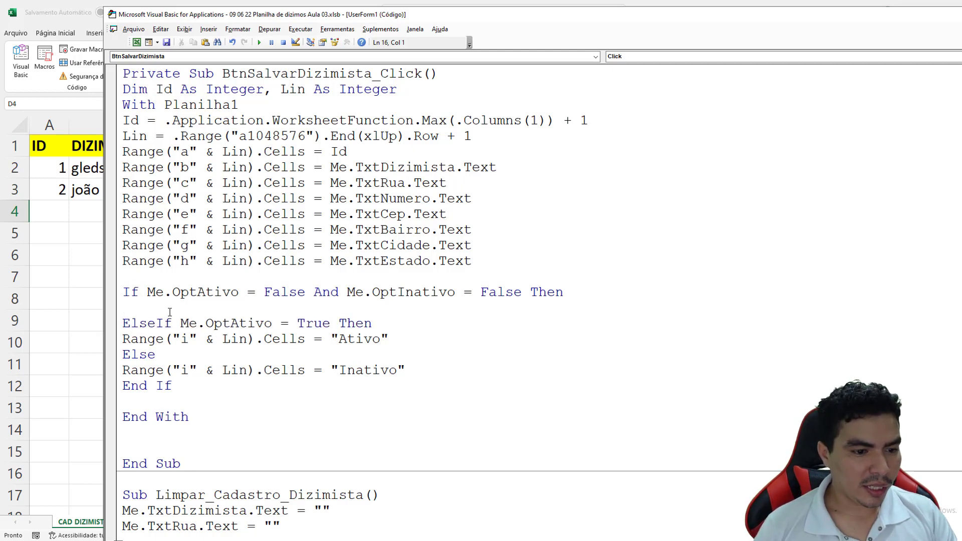
text(msgbox)
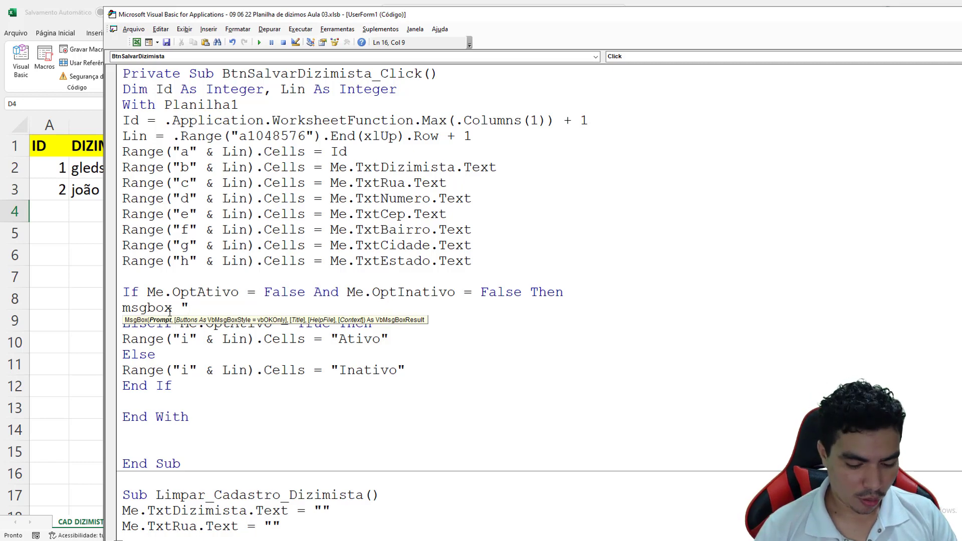
text(favor marcar )
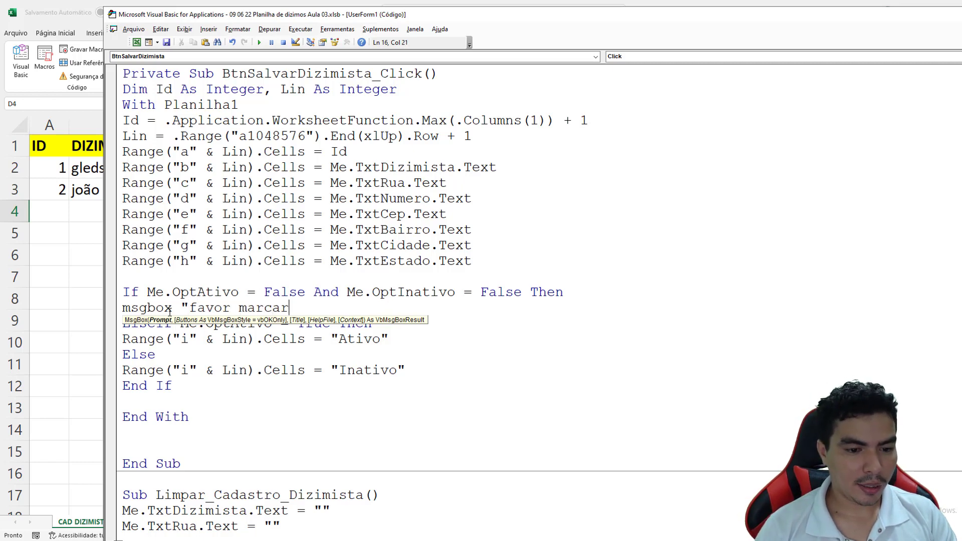
text(o camp)
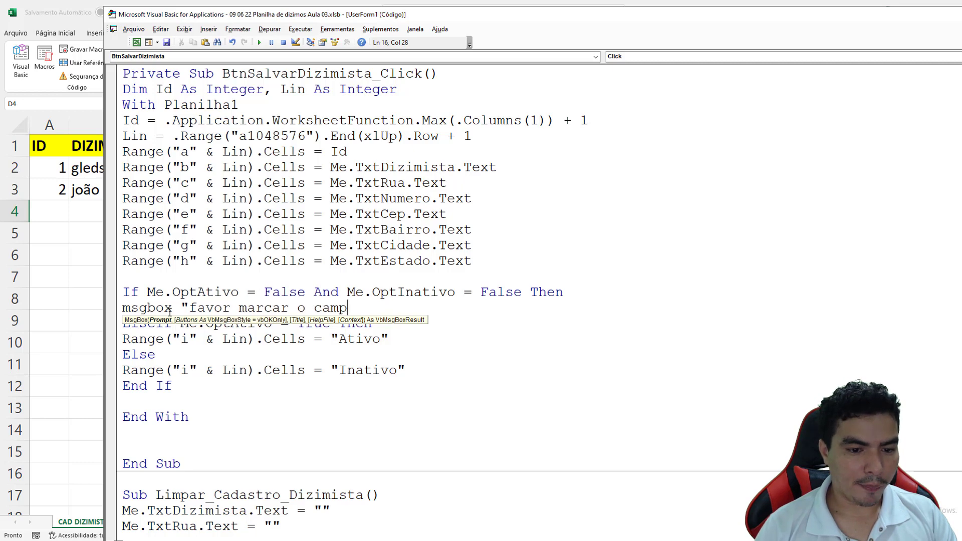
text(o")
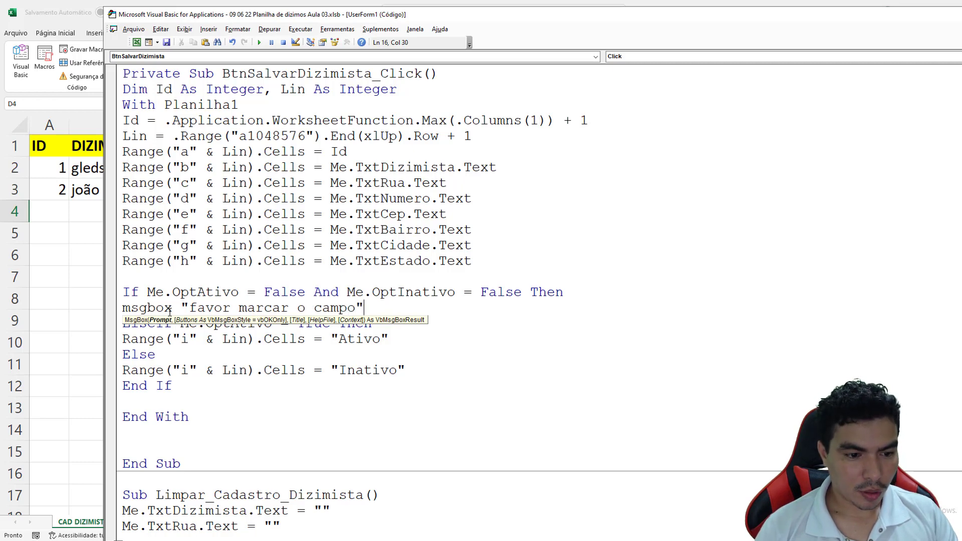
key(Return)
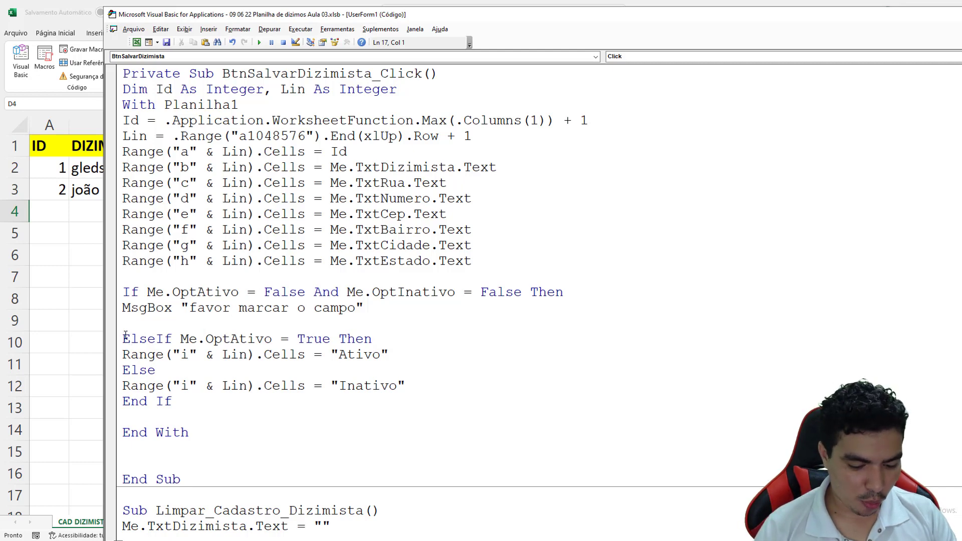
text(exit)
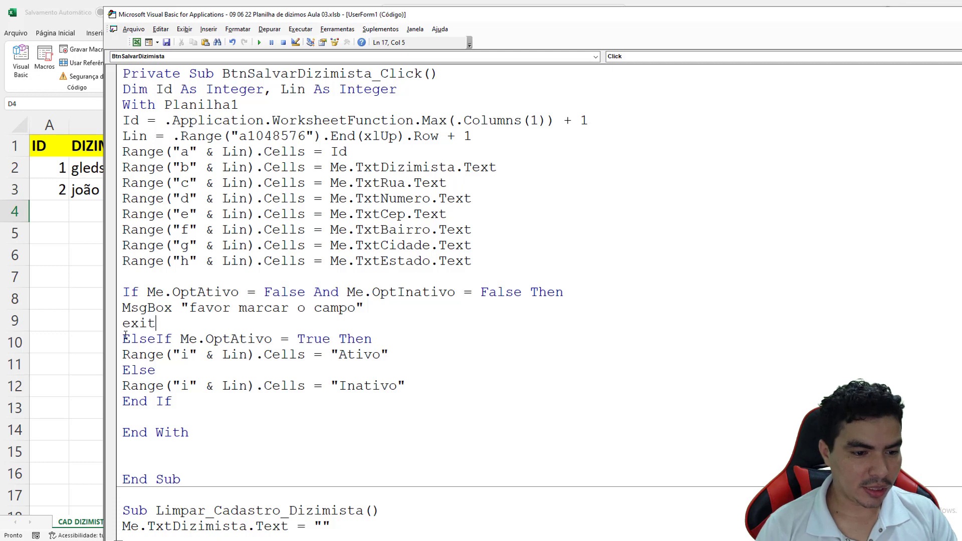
text( sub)
key(Return)
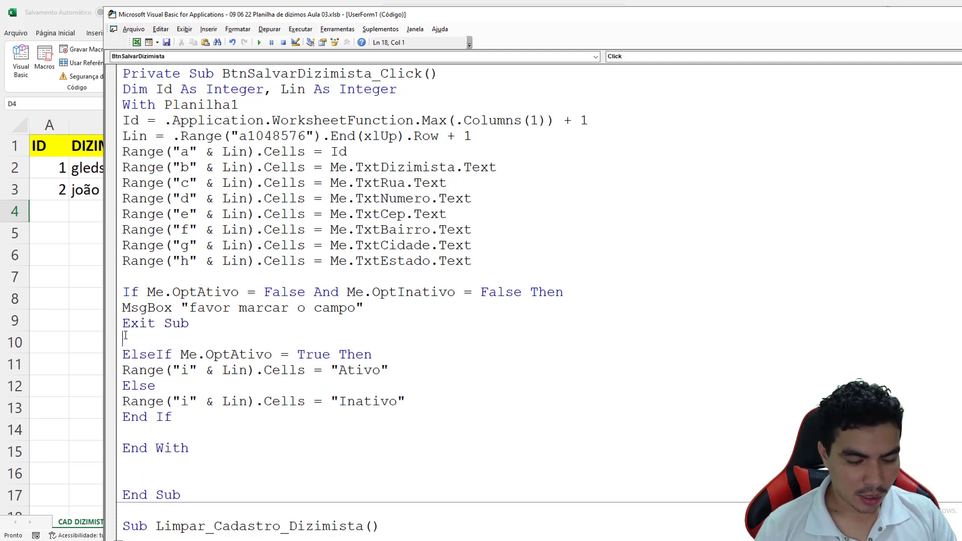
text(End If)
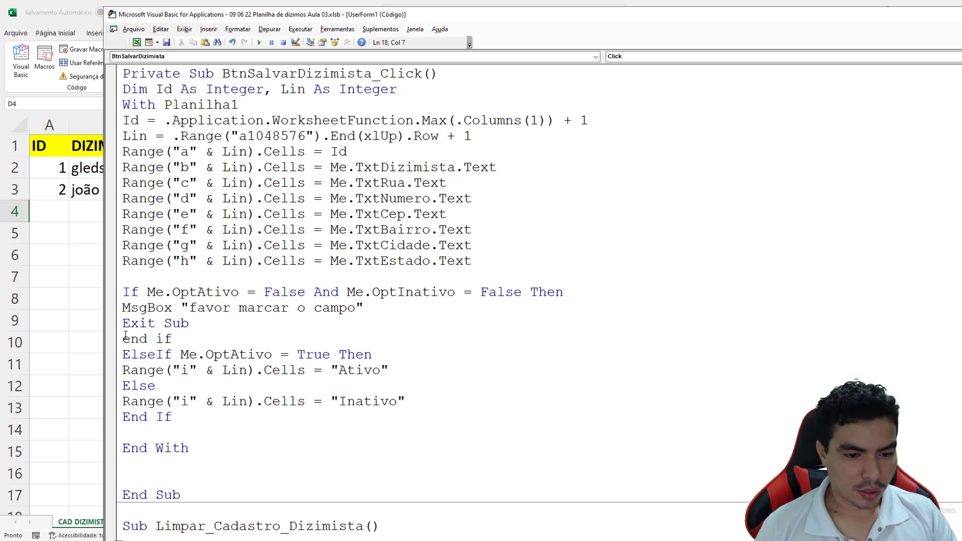
key(Return)
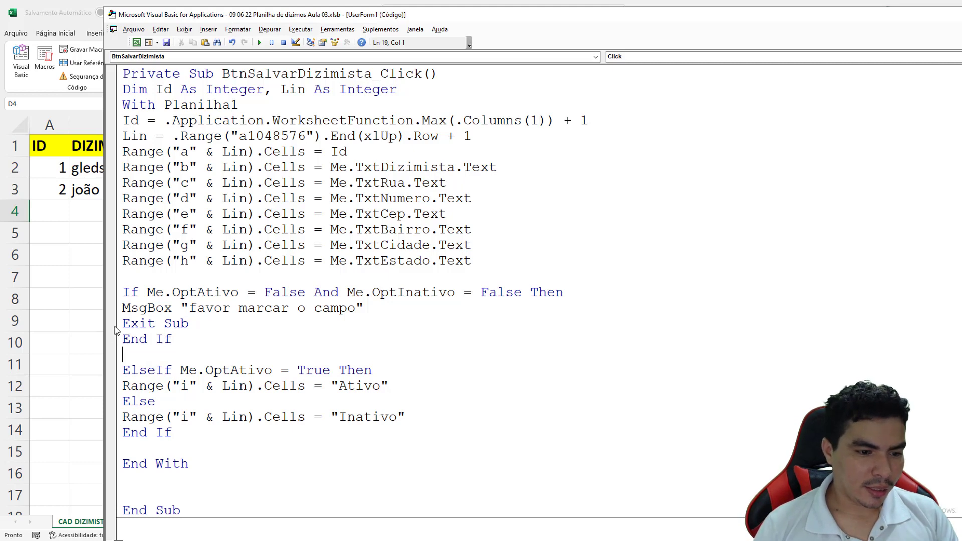
Move the validation block above With Planilha1, right after the Dim declaration, removing the stray Else.
drag(128, 291, 167, 323)
click(176, 339)
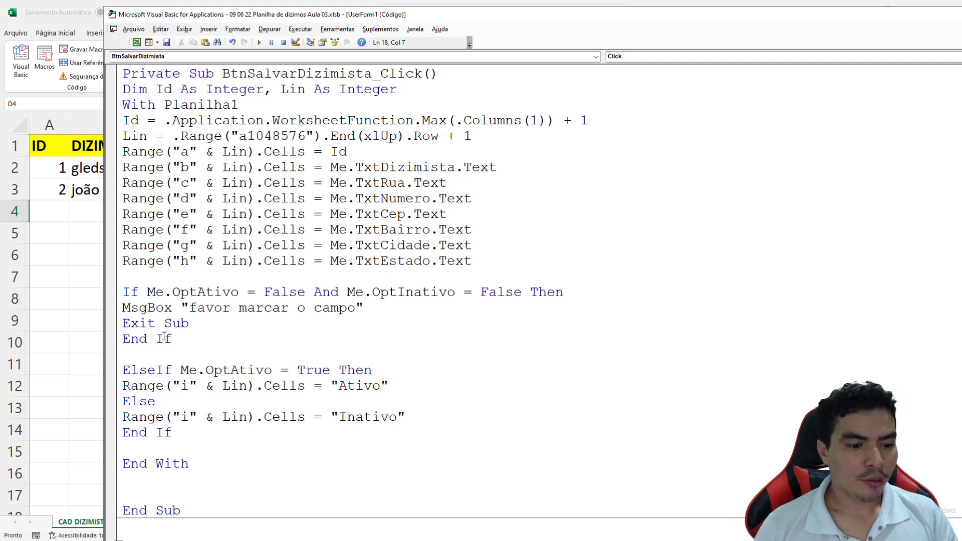
mouse_move(180, 338)
mouse_down()
mouse_move(106, 299)
mouse_move(150, 324)
mouse_up()
key(Delete)
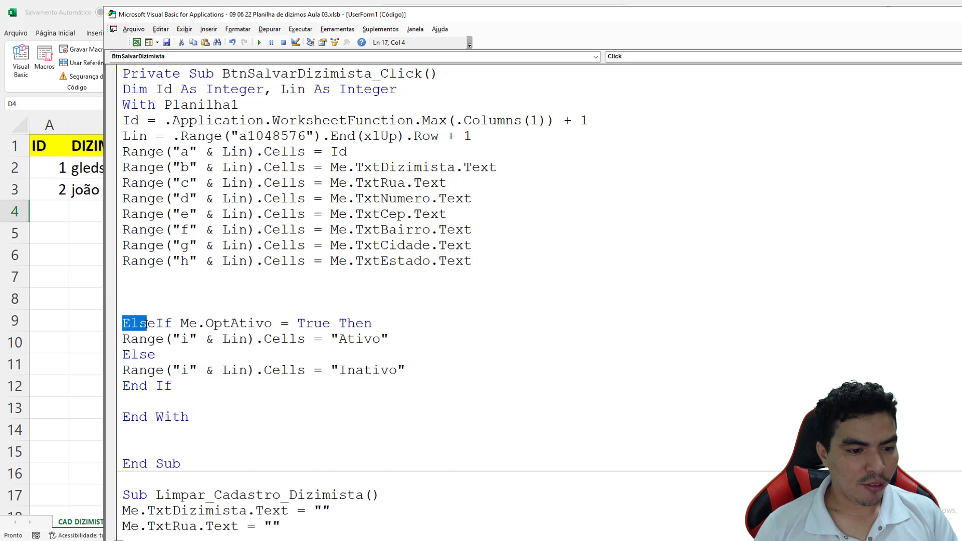
key(Delete)
key(Delete)
click(144, 305)
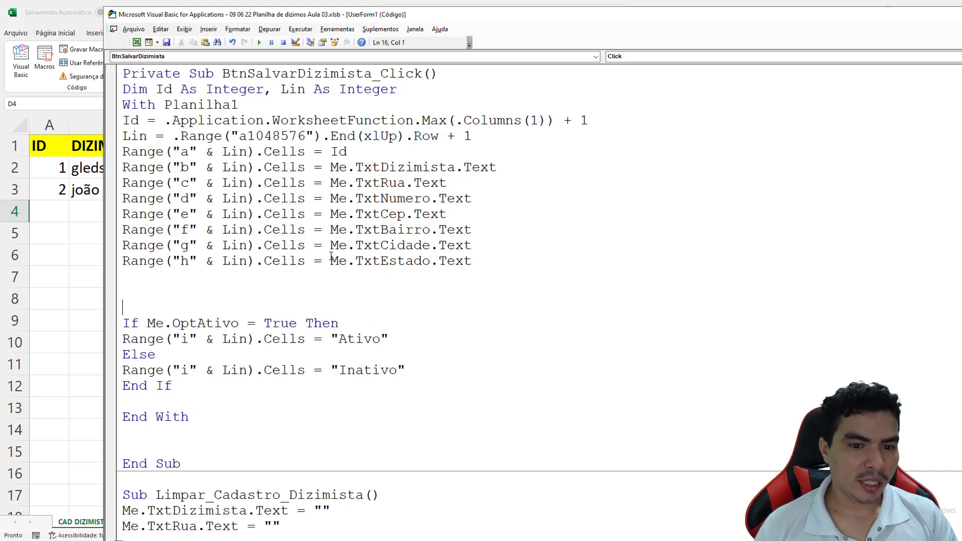
drag(493, 258, 124, 136)
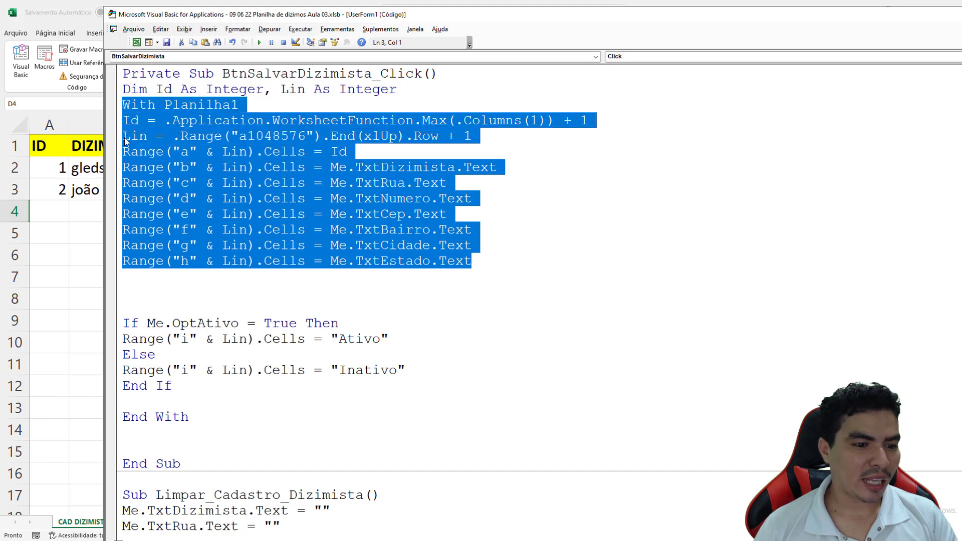
drag(124, 323, 190, 383)
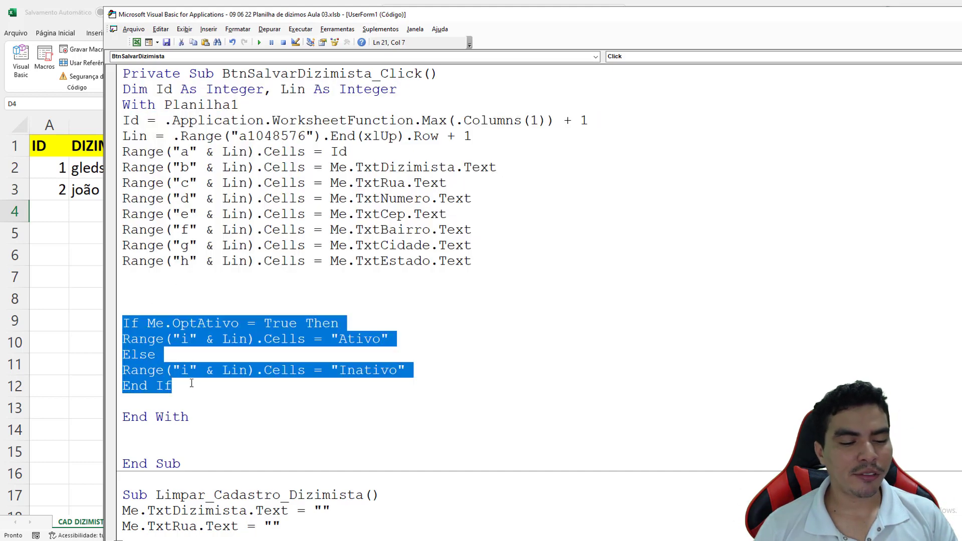
click(166, 290)
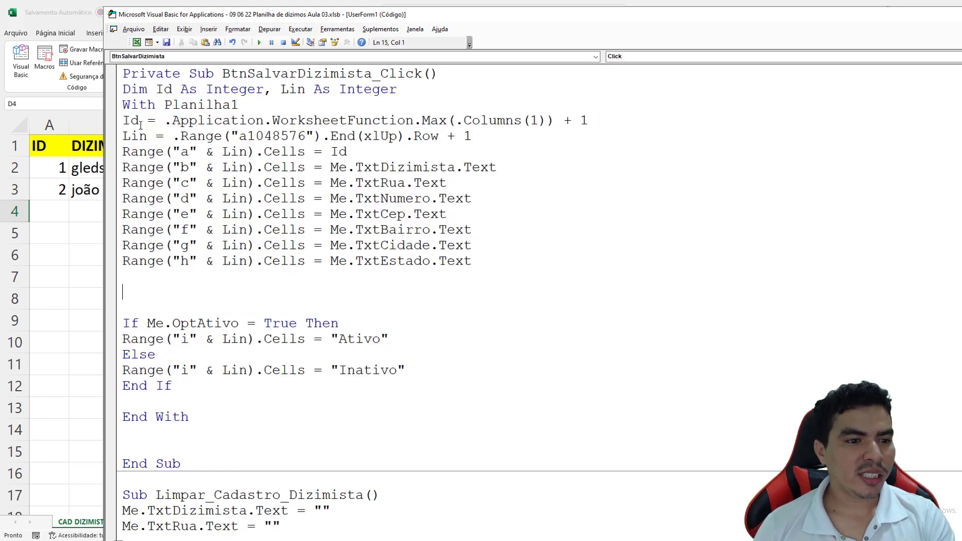
click(127, 105)
key(Return)
key(Return)
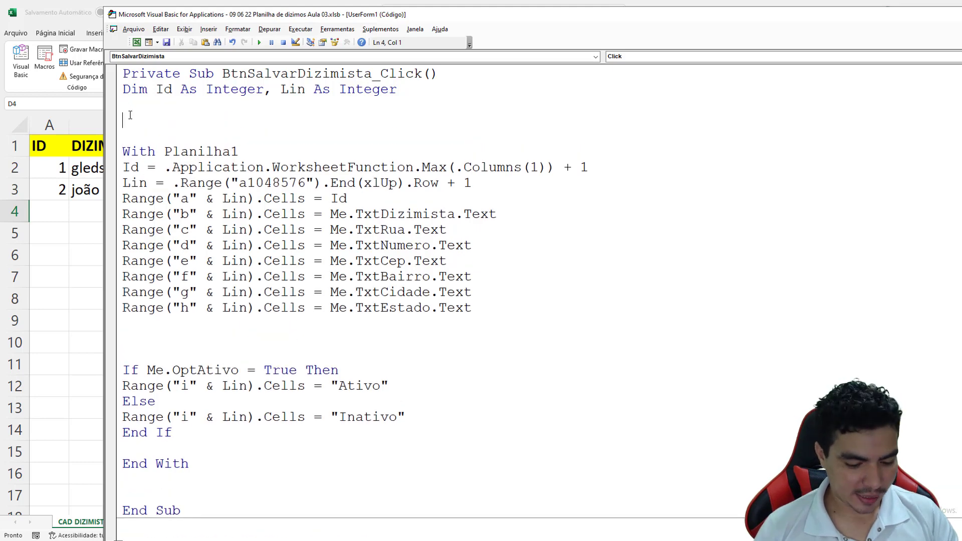
text(If Me.OptAtivo = False And Me.OptInativo = False Then MsgBox "favor marcar o campo" Exit Sub End If)
drag(173, 168, 122, 120)
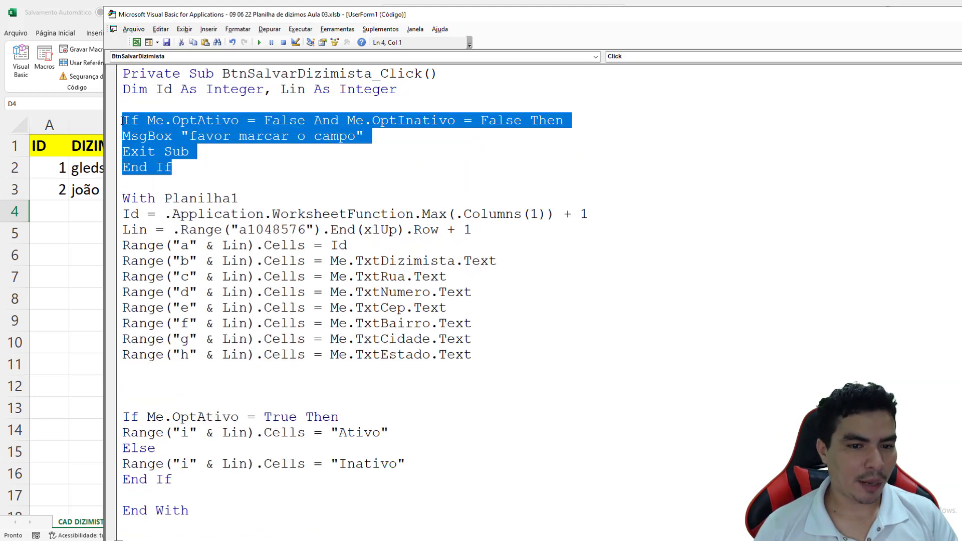
click(317, 163)
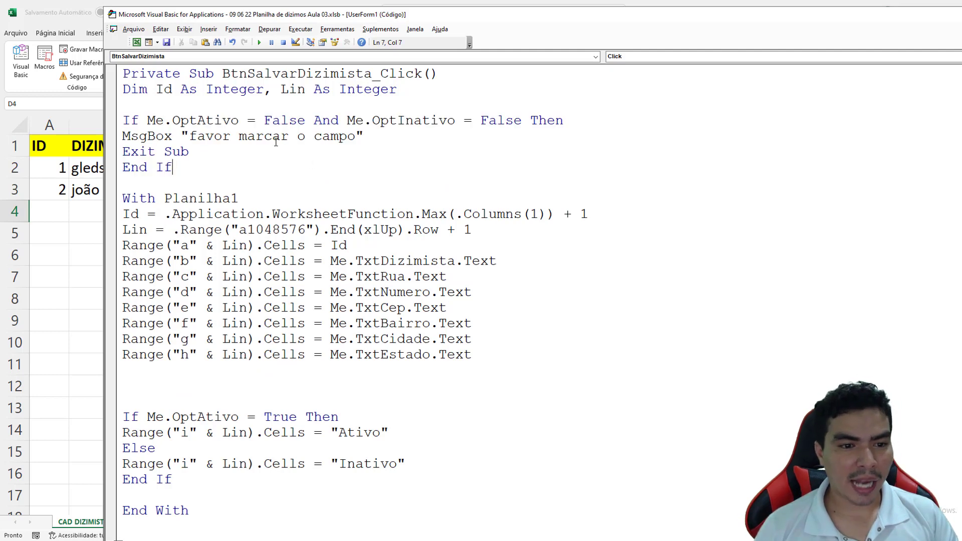
Review the status and With Planilha1 blocks, test-run the form, then return to its code.
shift+click(118, 123)
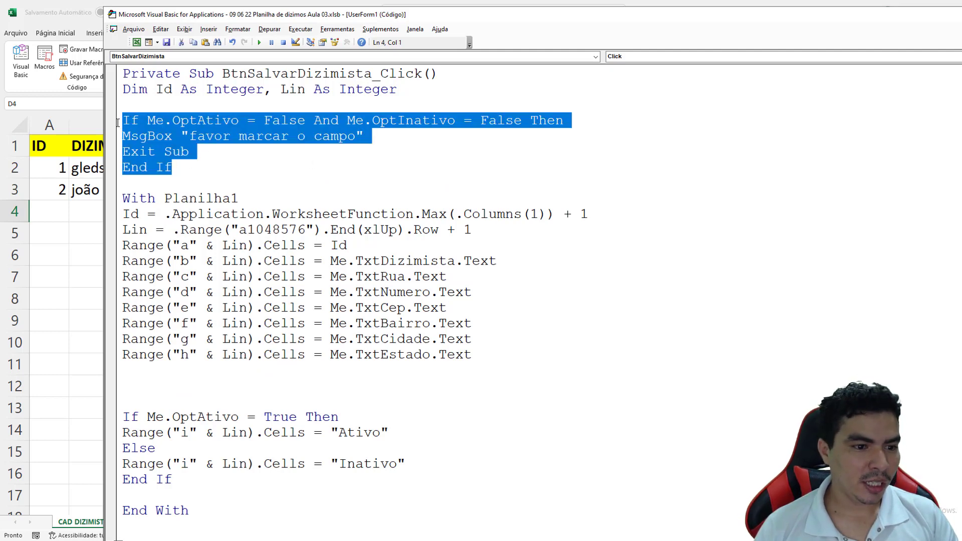
drag(124, 198, 254, 477)
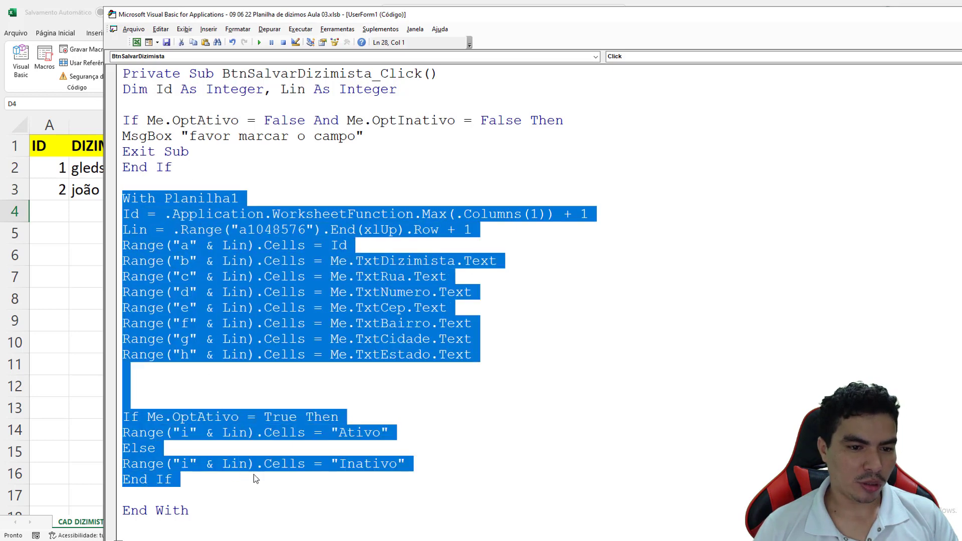
click(246, 75)
click(259, 42)
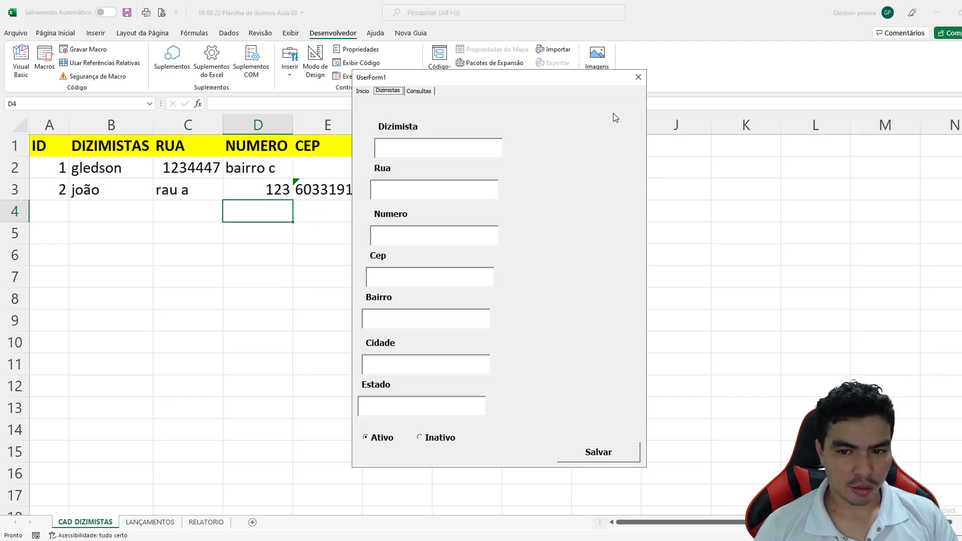
click(638, 77)
click(16, 68)
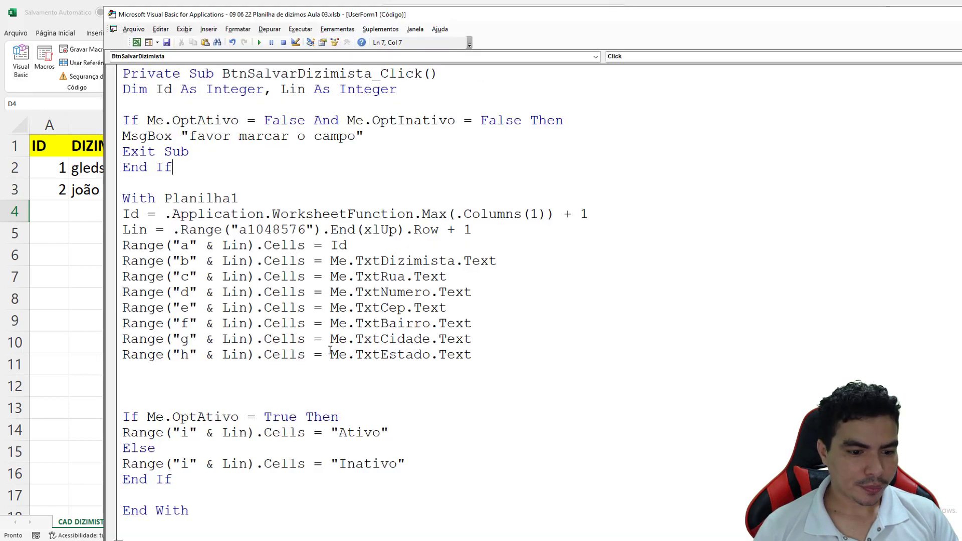
Comment out the Me.OptAtivo = True default in UserForm_Initialize.
click(595, 56)
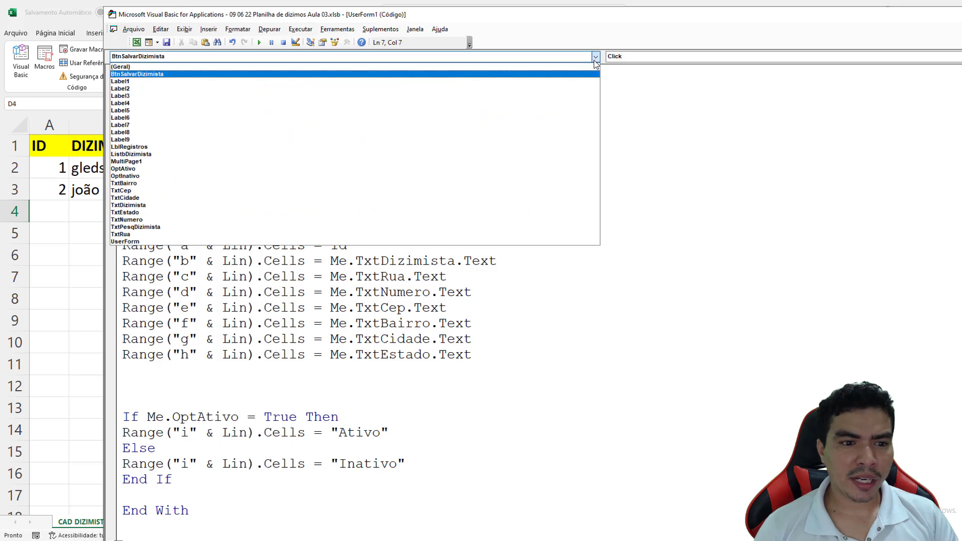
click(341, 241)
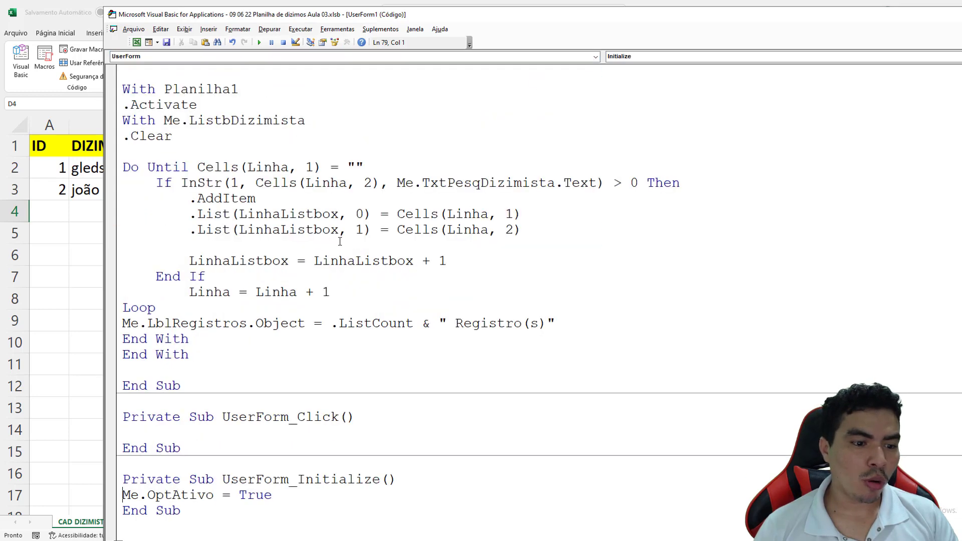
text(')
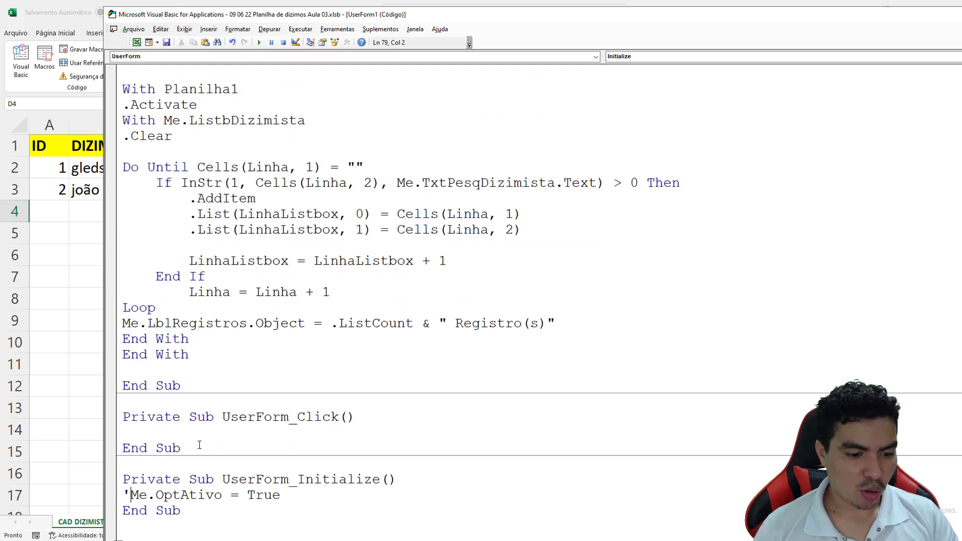
click(250, 313)
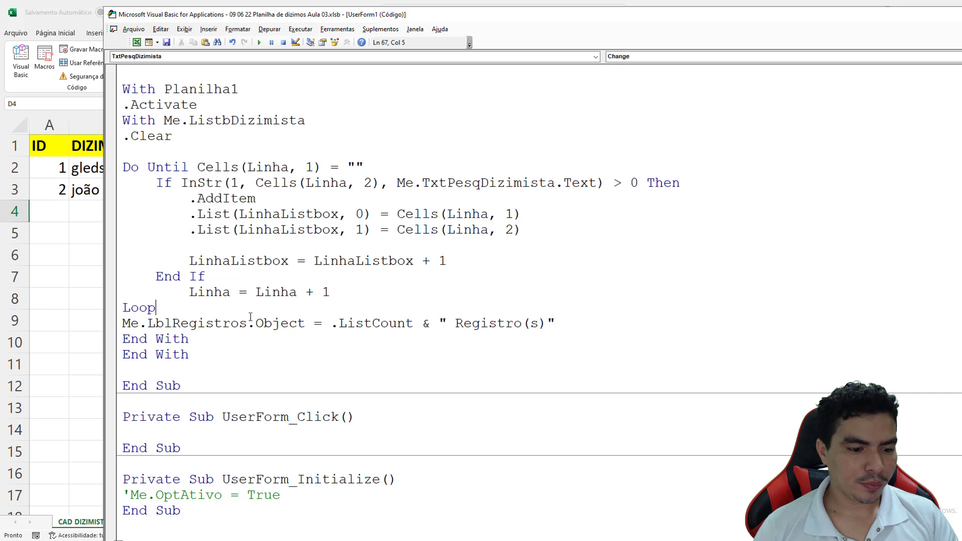
Run the form, check that saving with no status shows 'favor marcar o campo', then return to the code.
click(260, 44)
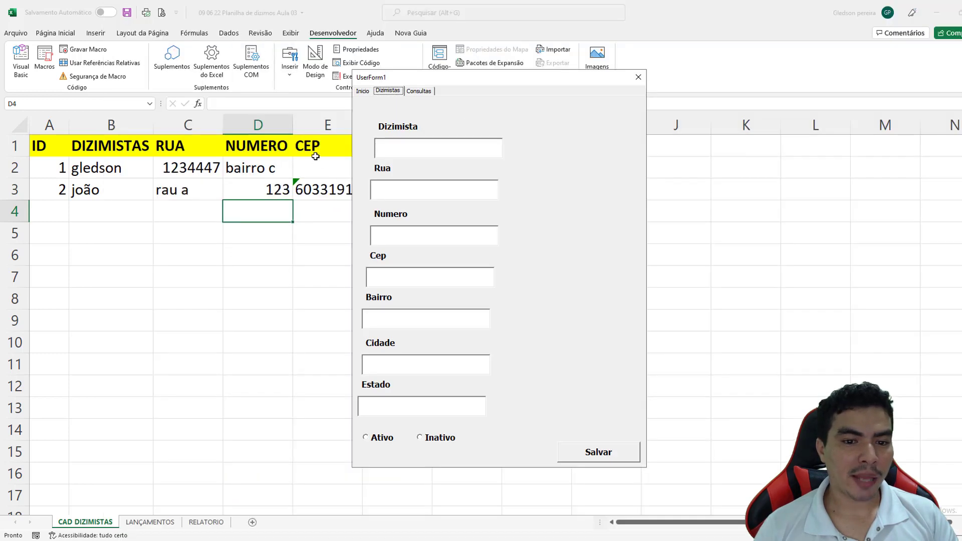
click(589, 453)
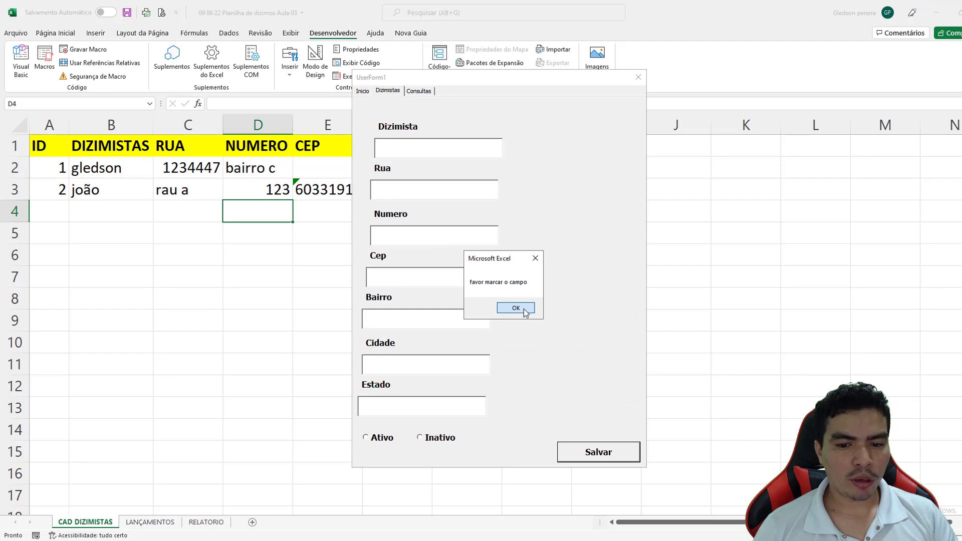
click(521, 309)
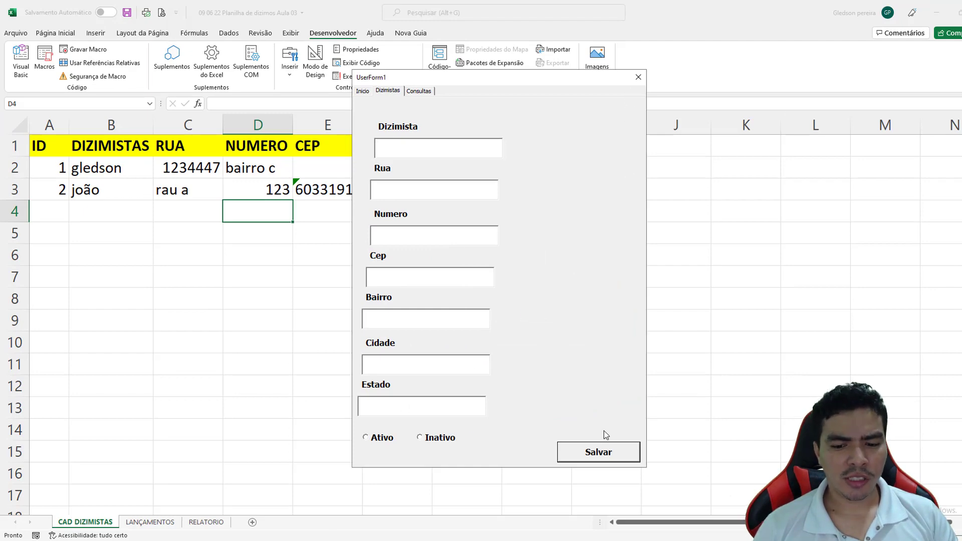
click(603, 448)
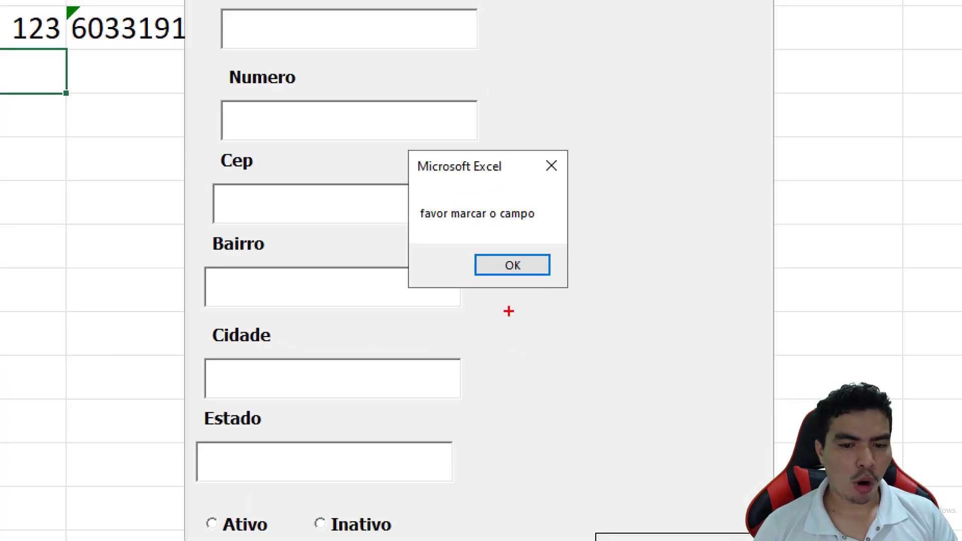
mouse_move(408, 86)
mouse_down()
mouse_move(379, 150)
mouse_move(528, 165)
mouse_move(408, 138)
mouse_up()
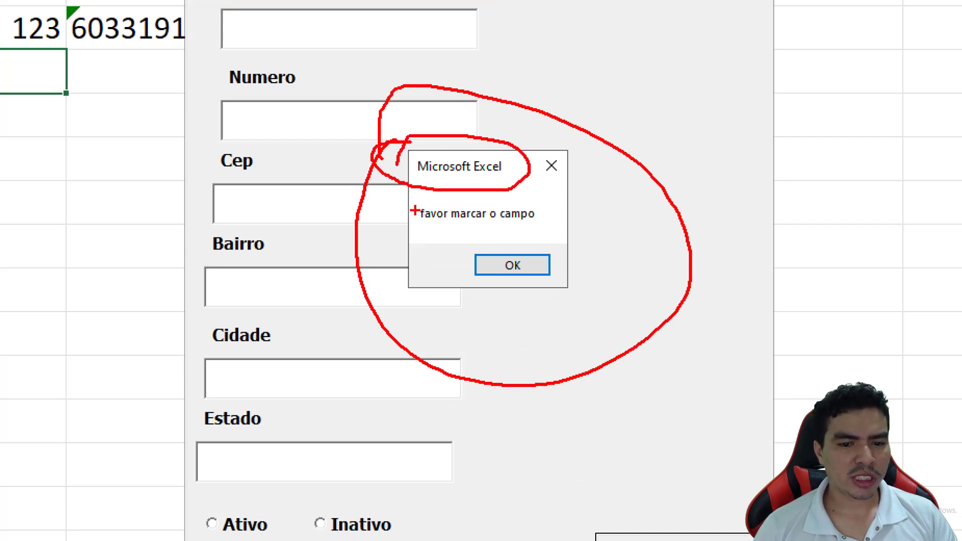
mouse_move(415, 201)
mouse_down()
mouse_move(424, 244)
mouse_move(563, 225)
mouse_up()
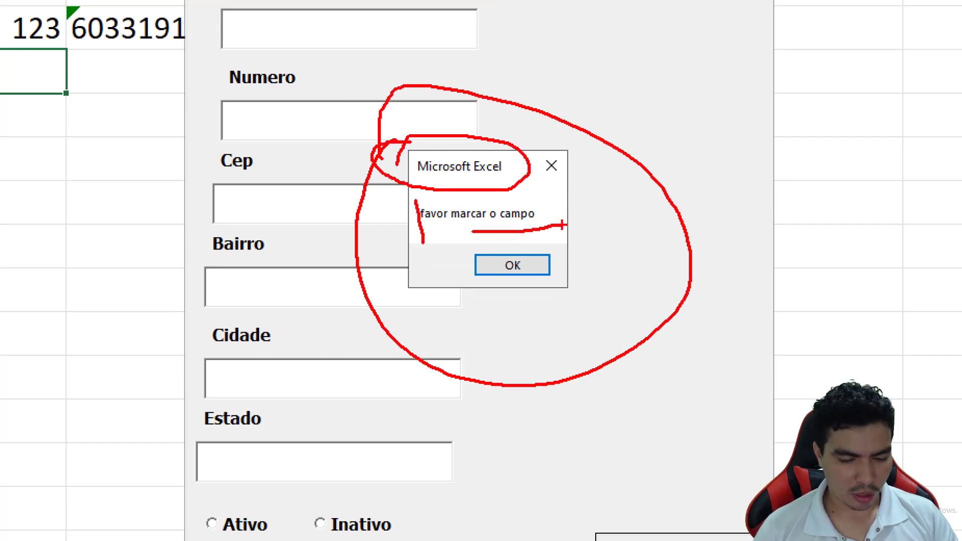
key(Escape)
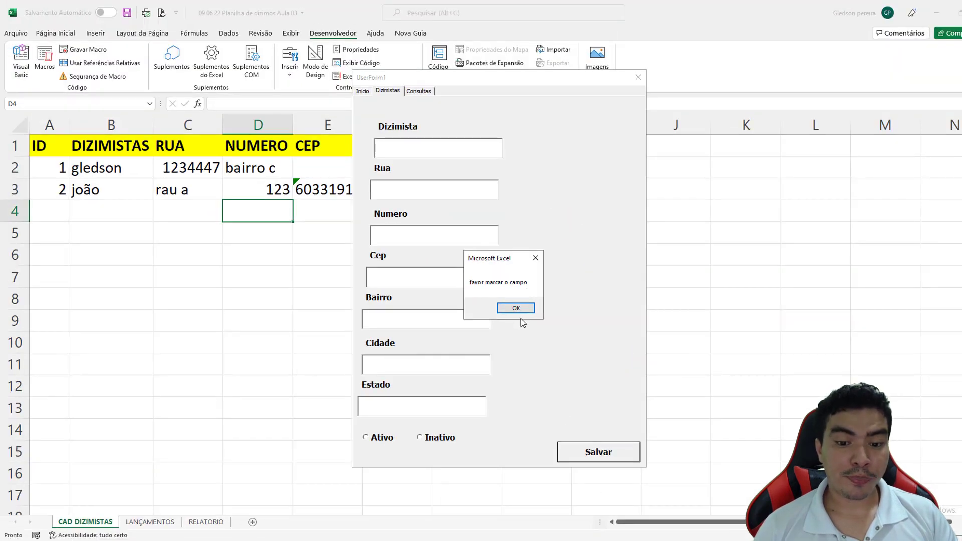
click(516, 307)
click(635, 79)
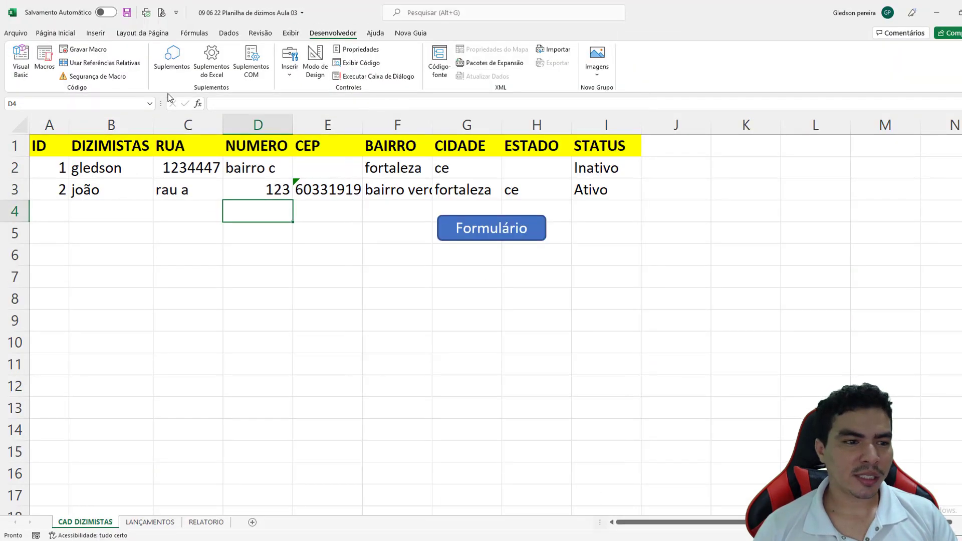
click(22, 65)
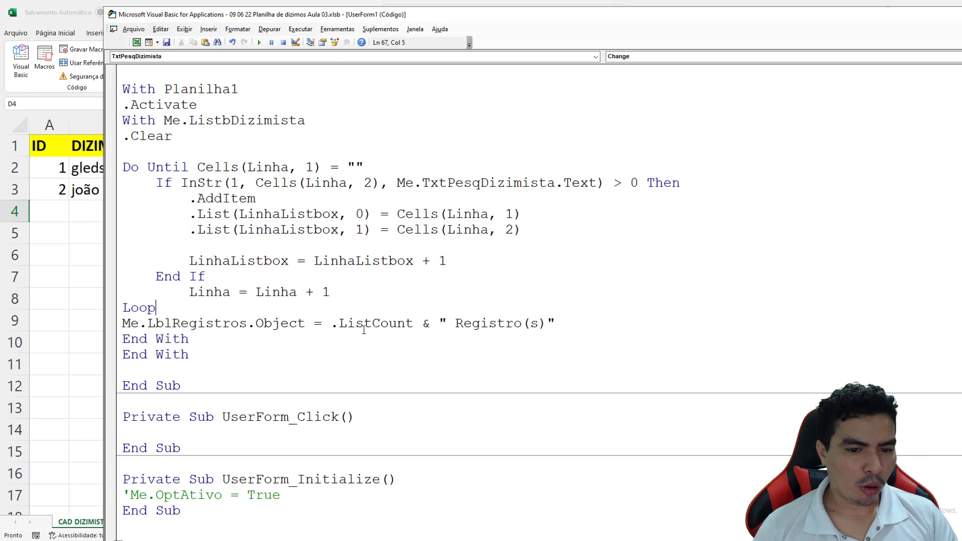
Extend the warning to 'favor marcar o campo ativo ou inativo' with a vbInformation icon.
scroll(349, 343, up, 3)
scroll(346, 336, down, 3)
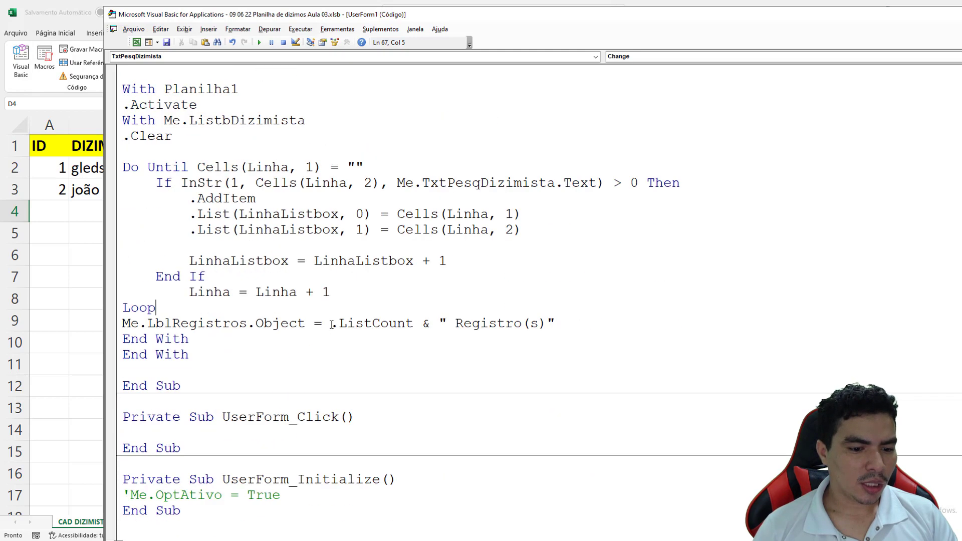
scroll(340, 325, up, 1)
scroll(331, 309, up, 5)
scroll(331, 309, up, 2)
scroll(331, 308, up, 6)
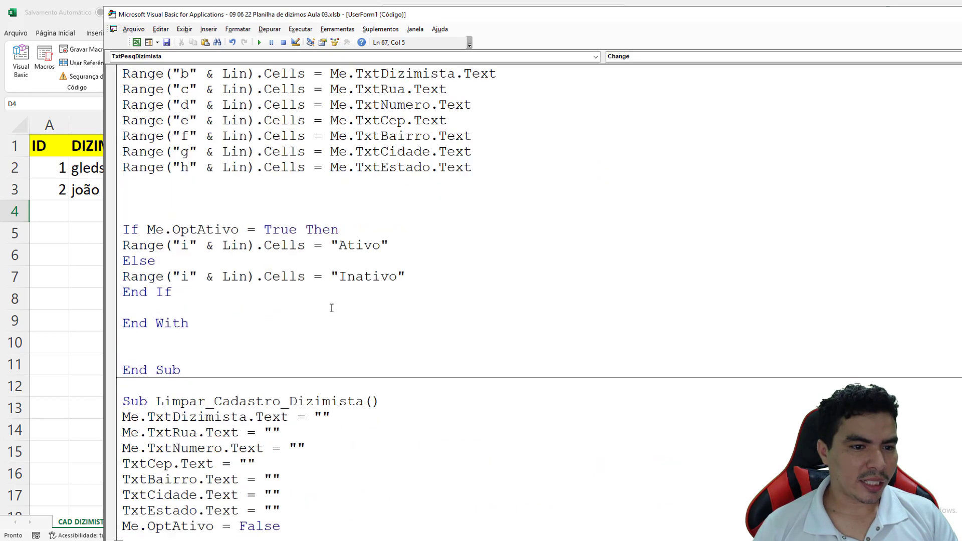
scroll(338, 318, up, 2)
scroll(351, 340, up, 2)
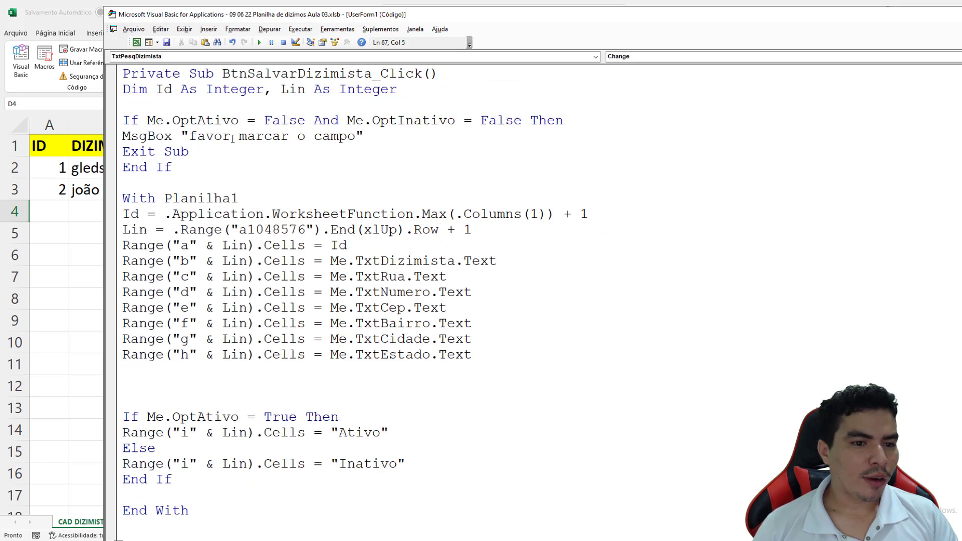
click(357, 137)
text(a)
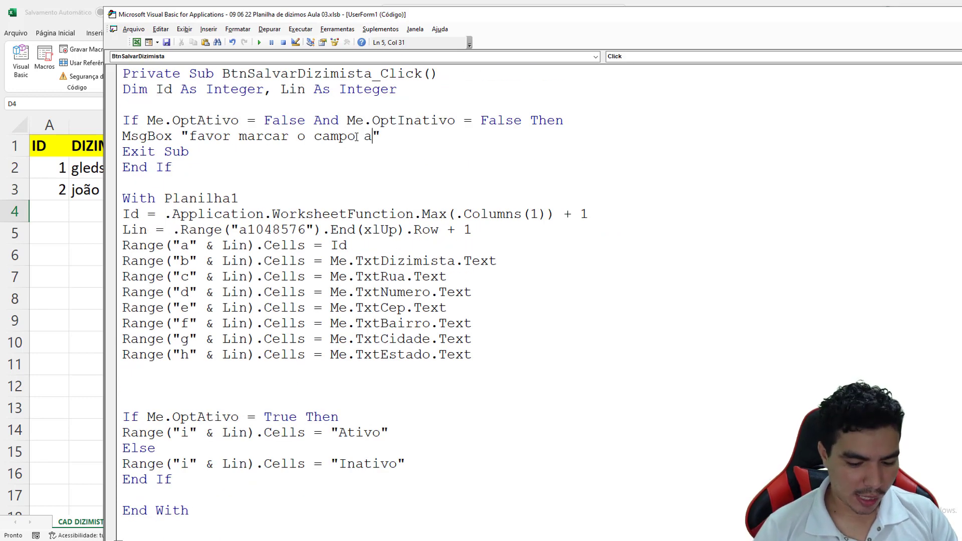
text(tivo ou ina)
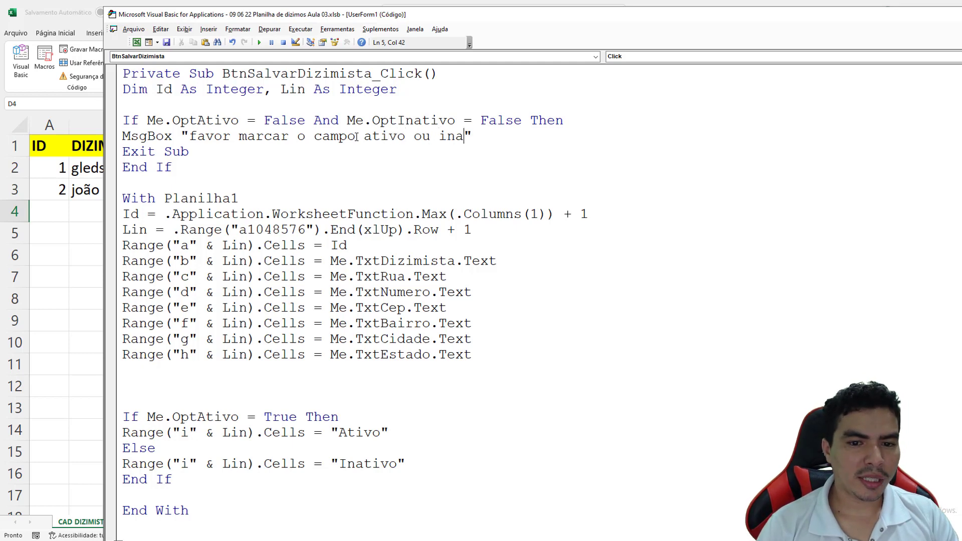
text(tivo")
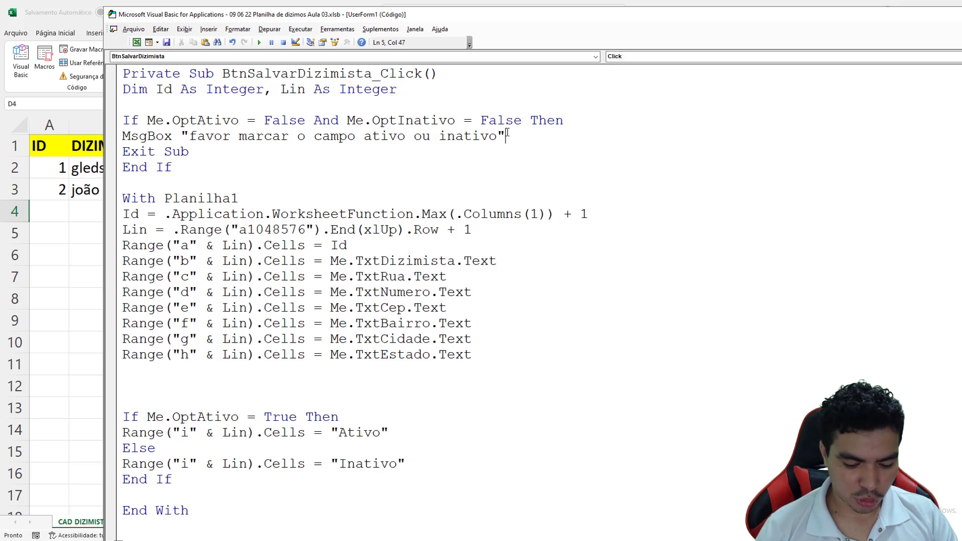
text(,vb)
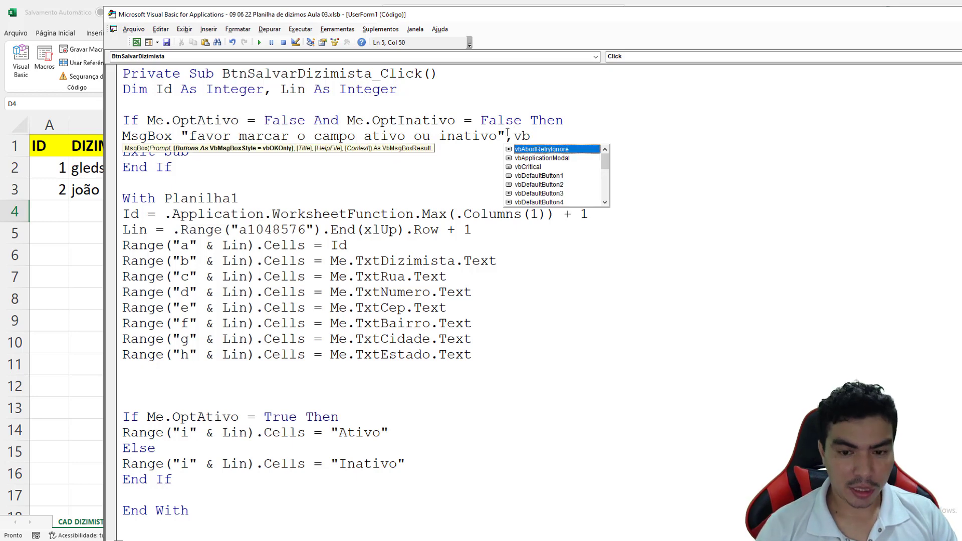
text(Information)
key(Tab)
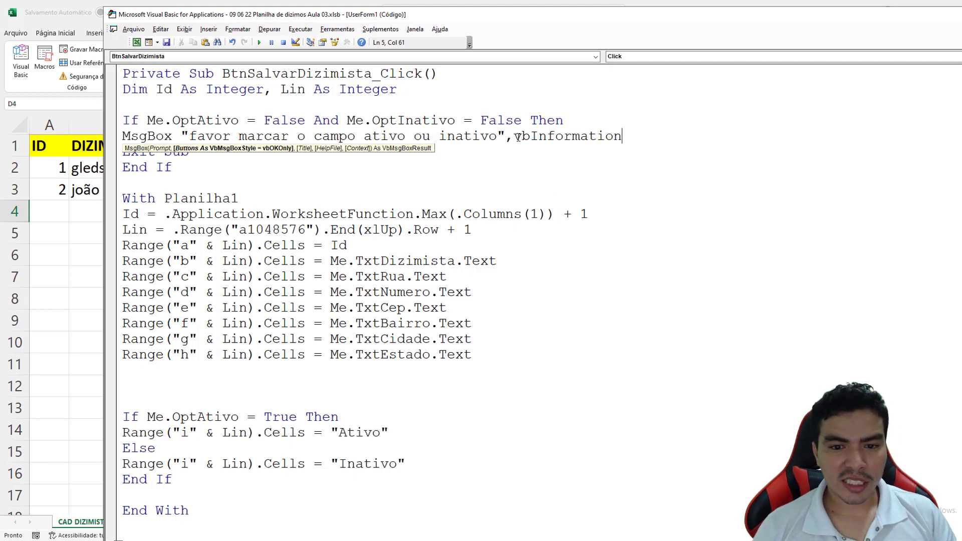
Switch the icon to vbExclamation and add the title 'Programador Excel VBA'.
drag(508, 135, 624, 136)
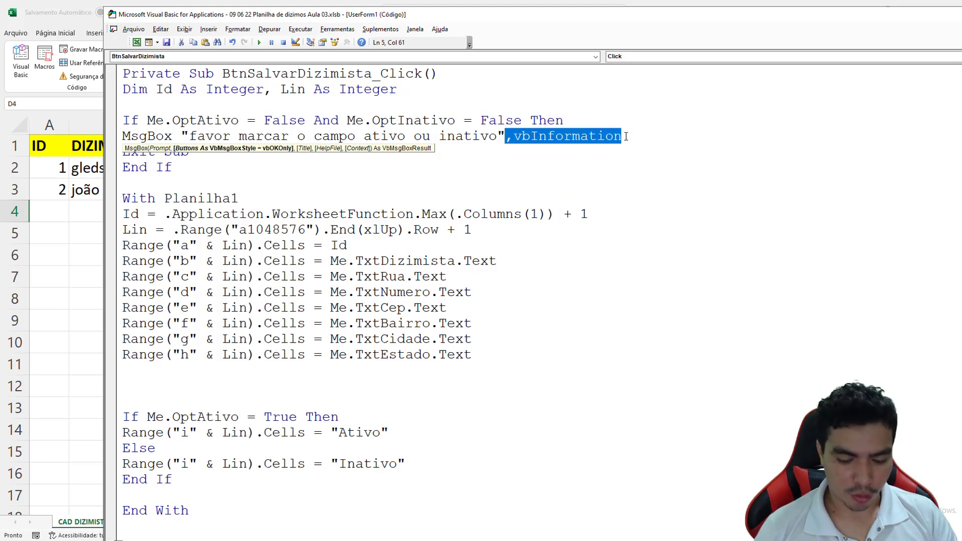
text(vbe)
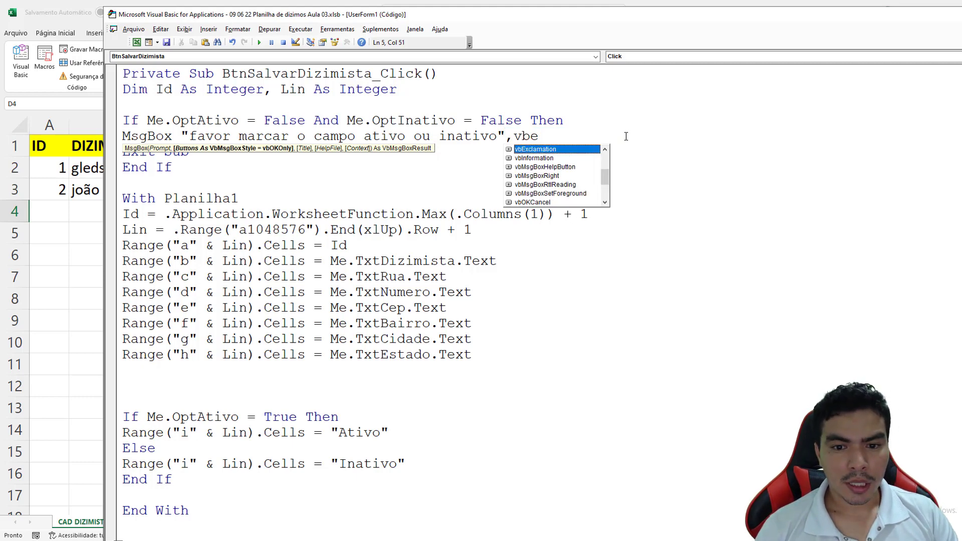
key(Tab)
text(,")
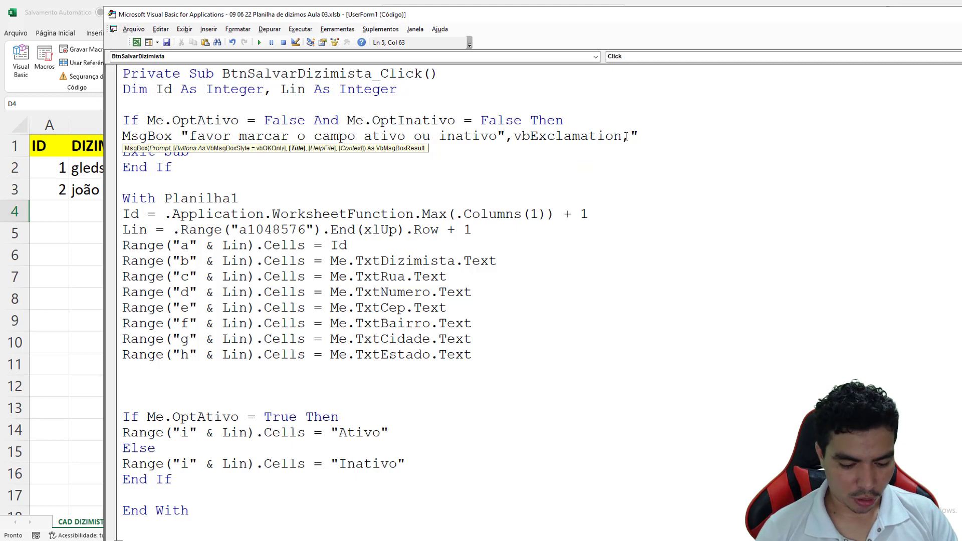
text(Programa)
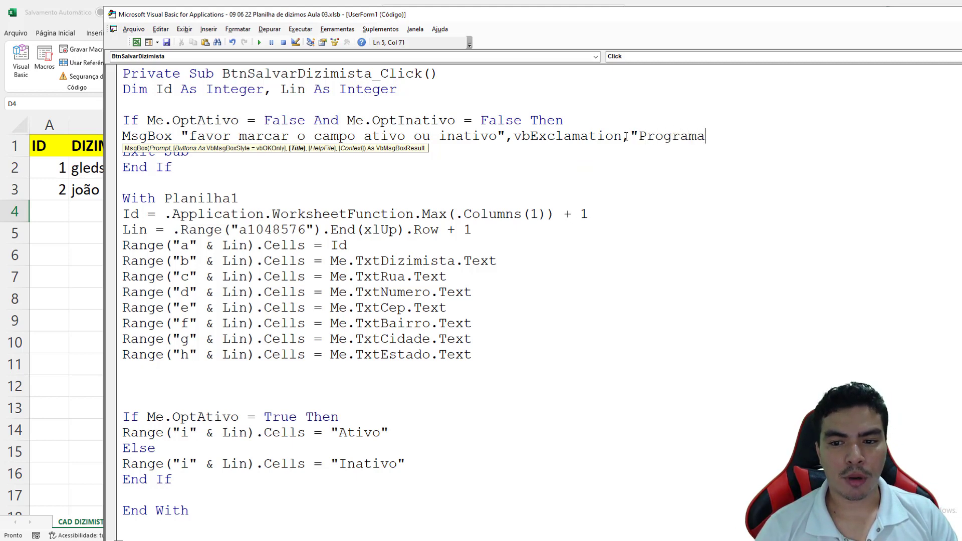
text(dor Exce)
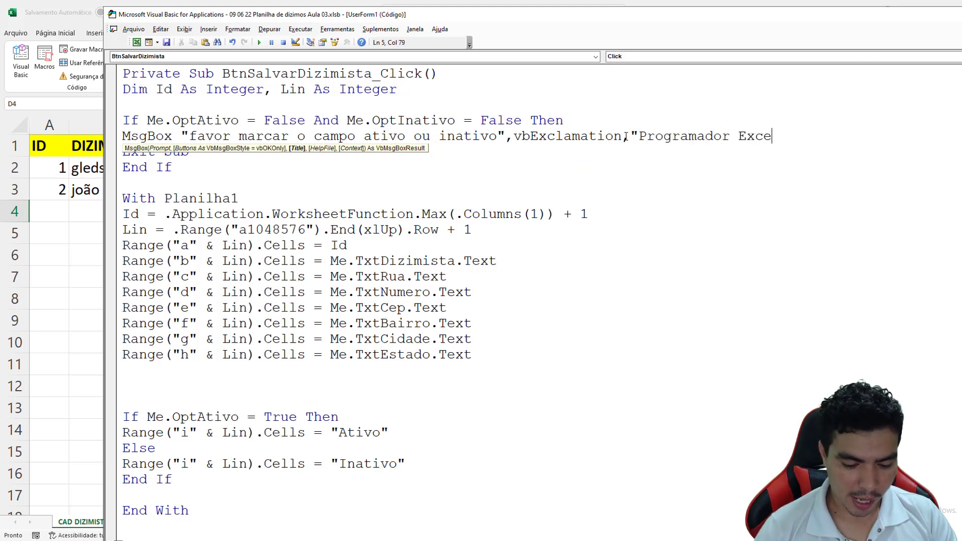
text(l VBA)
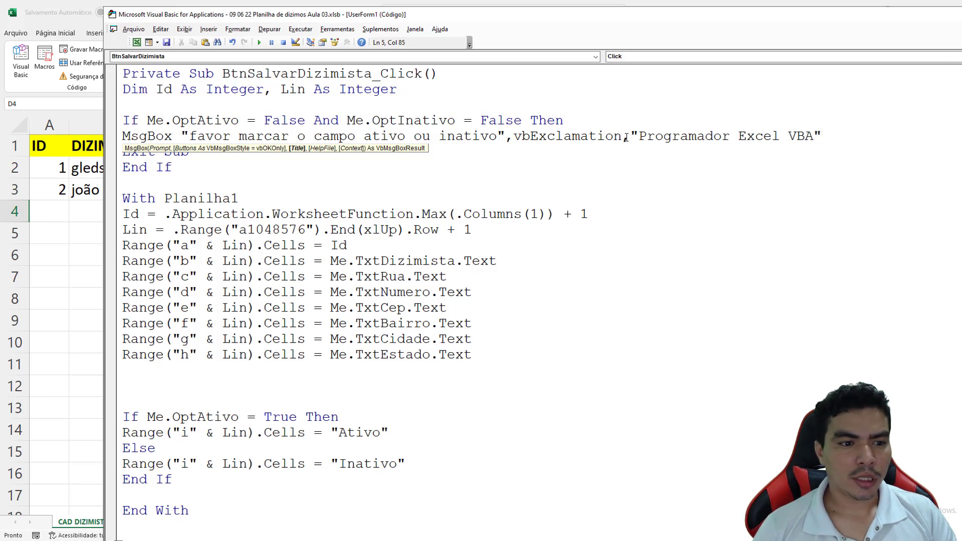
click(598, 202)
Run the form, dismiss the missing-status warning, and save an Ativo record as ID 3 in row 4.
key(F5)
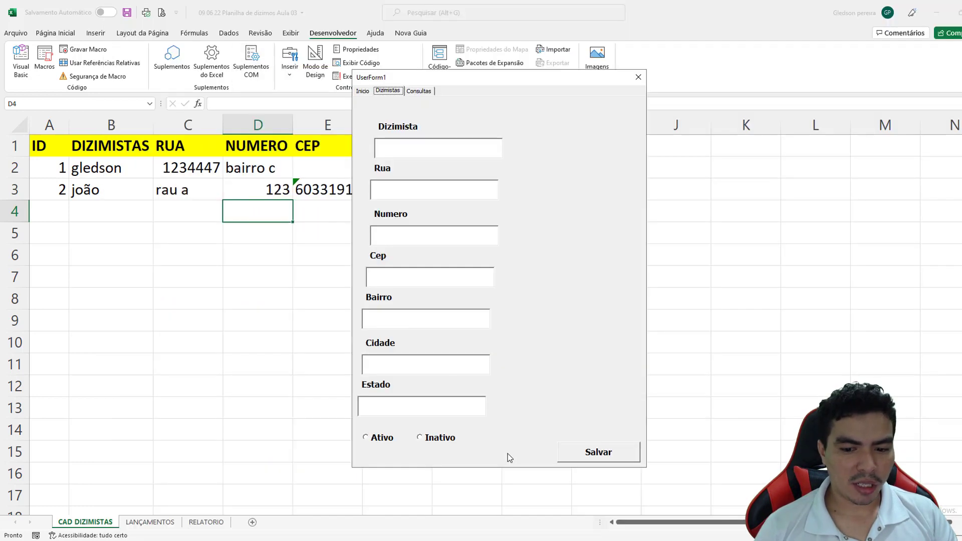
click(564, 446)
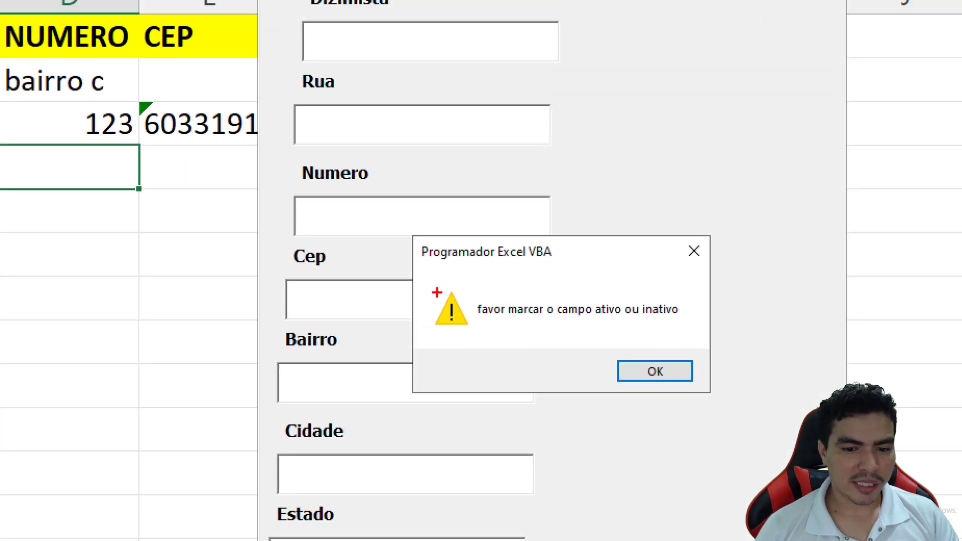
mouse_move(437, 291)
mouse_down()
mouse_move(453, 348)
mouse_move(468, 279)
mouse_move(413, 292)
mouse_up()
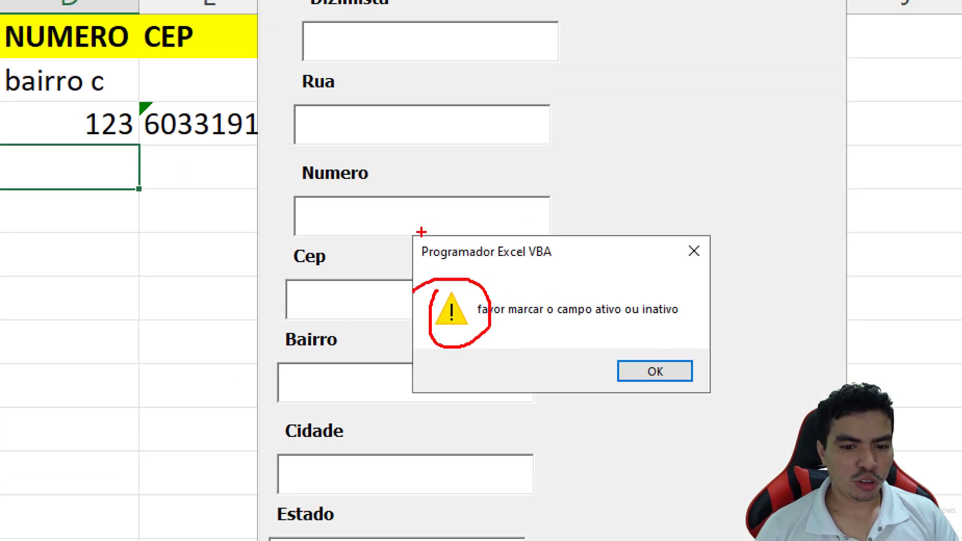
drag(416, 230, 411, 233)
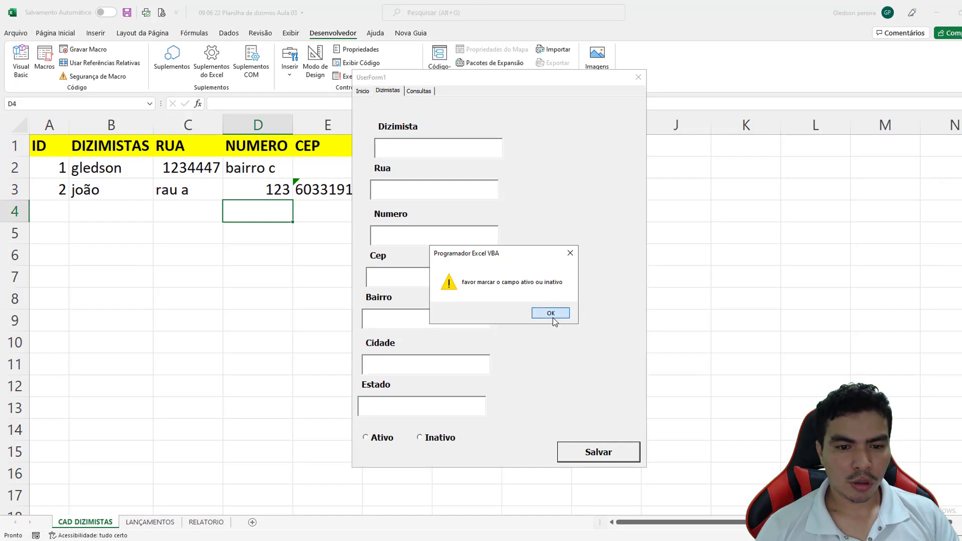
click(551, 313)
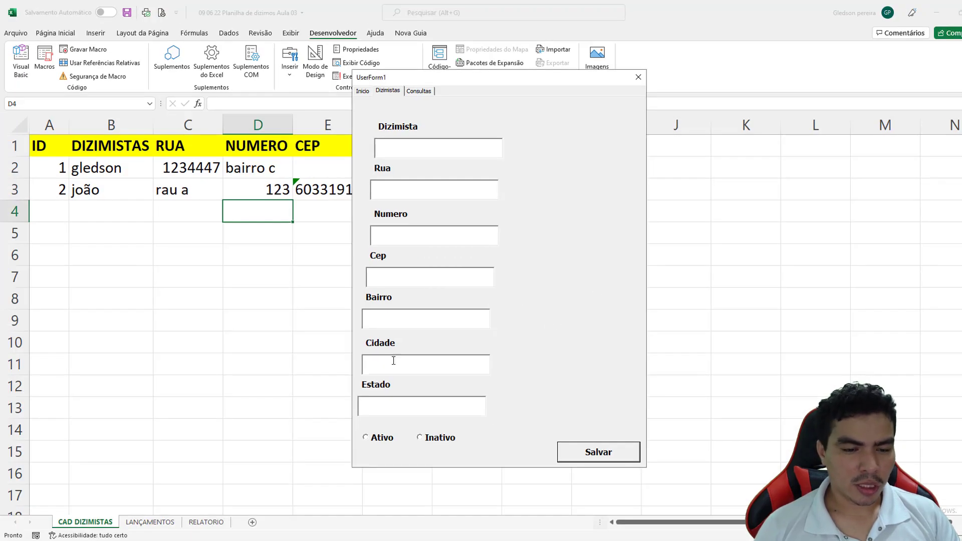
click(395, 440)
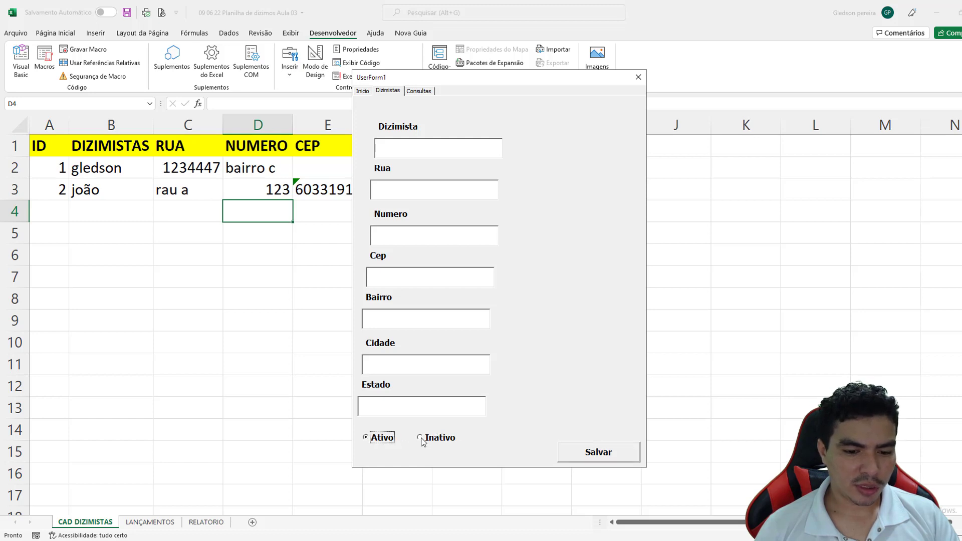
click(576, 454)
drag(462, 78, 696, 82)
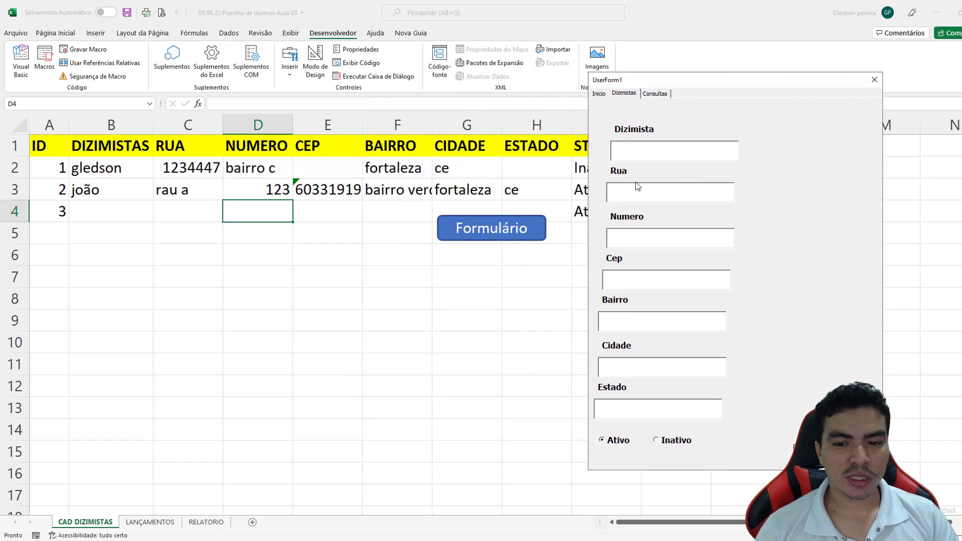
Close the form and add blank lines below the status check in the save routine.
click(874, 79)
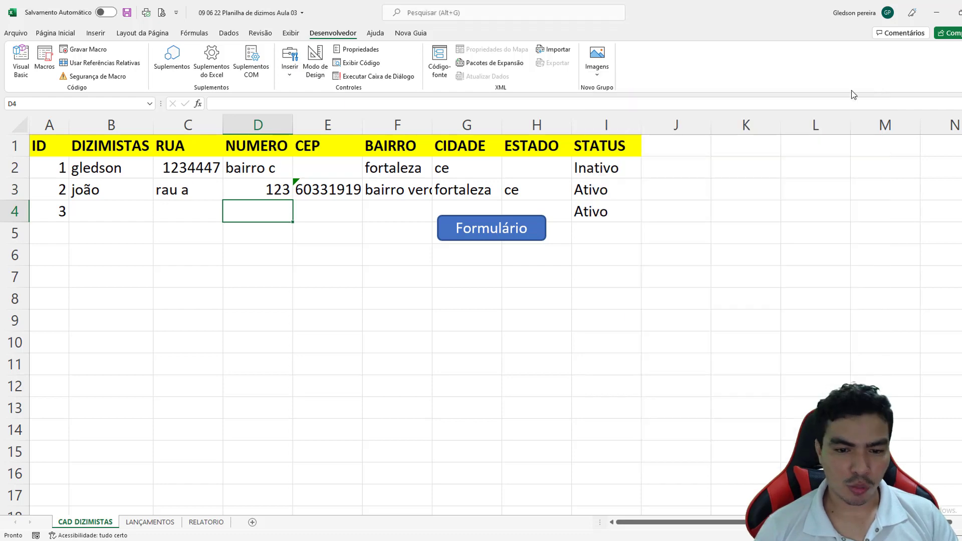
click(21, 59)
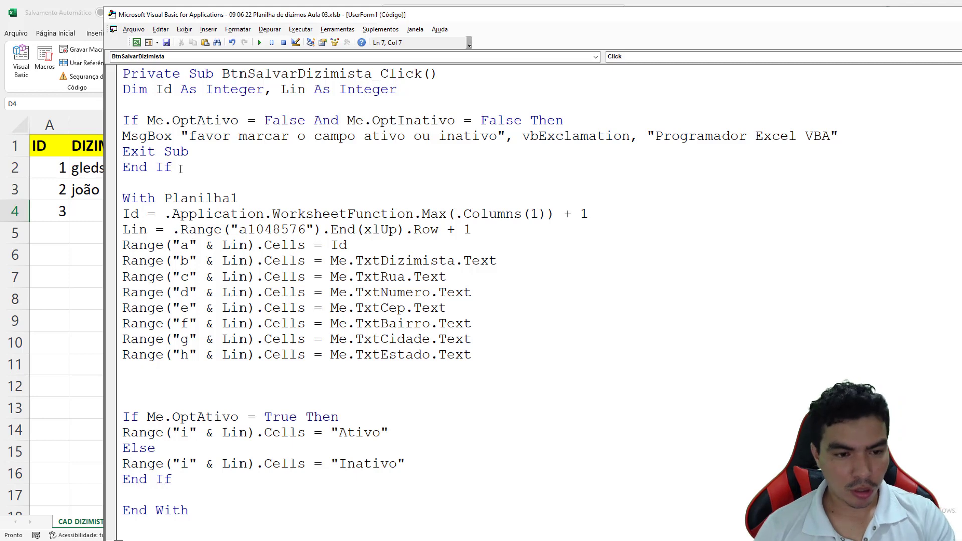
key(Return)
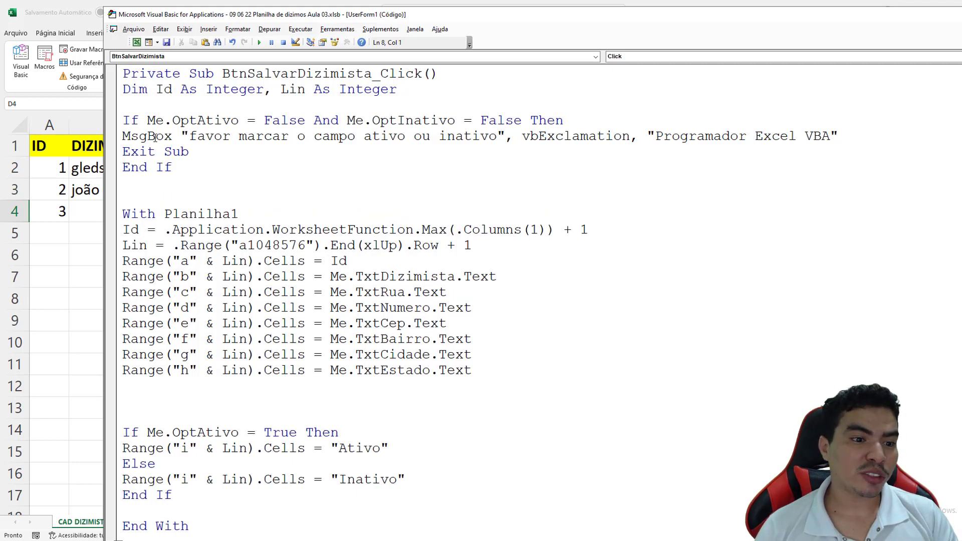
mouse_move(122, 119)
mouse_down()
mouse_move(354, 135)
mouse_move(407, 168)
mouse_up()
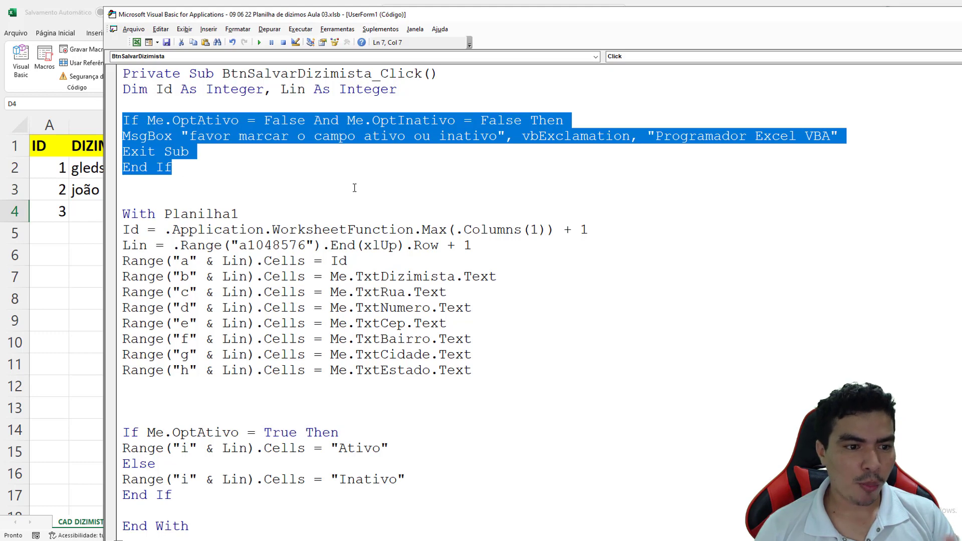
click(315, 188)
key(Return)
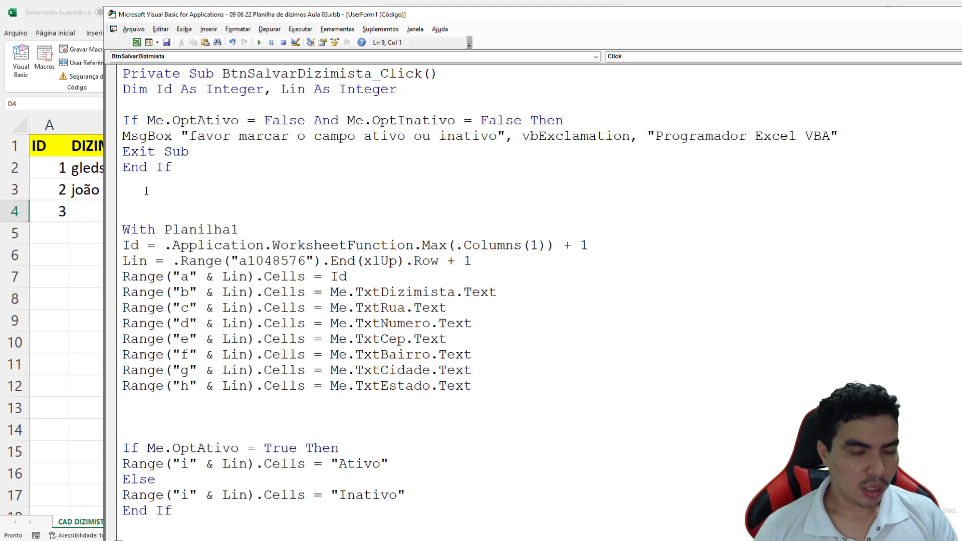
Write an If line testing Me.TxtDizimista.Text, Me.TxtRua.Text and Me.TxtNumero.Text joined with And.
text(if )
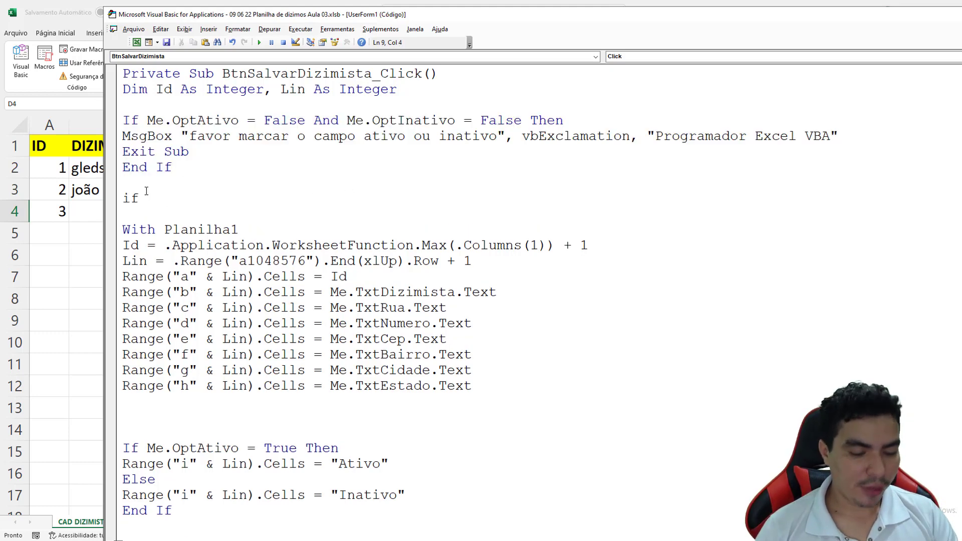
text(me.txt)
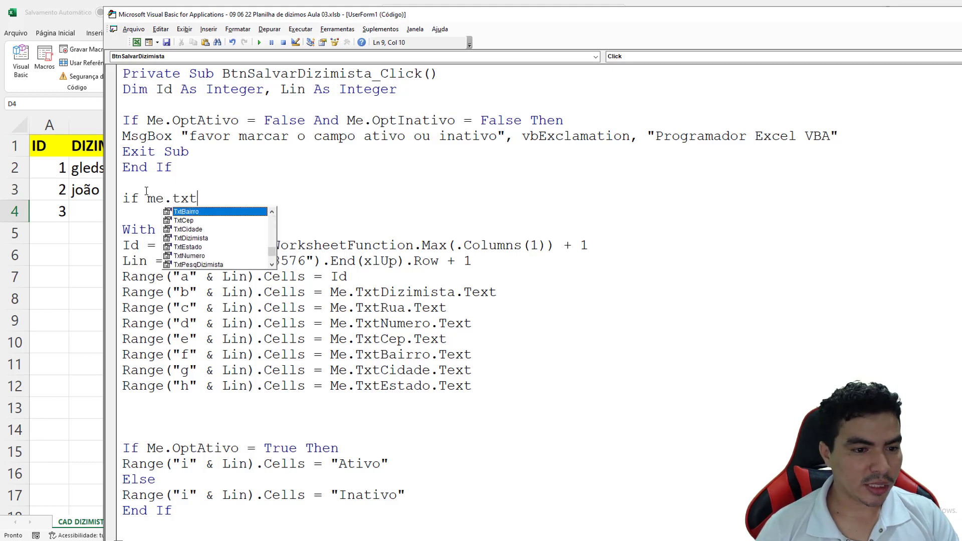
text(d)
key(Tab)
text(.te)
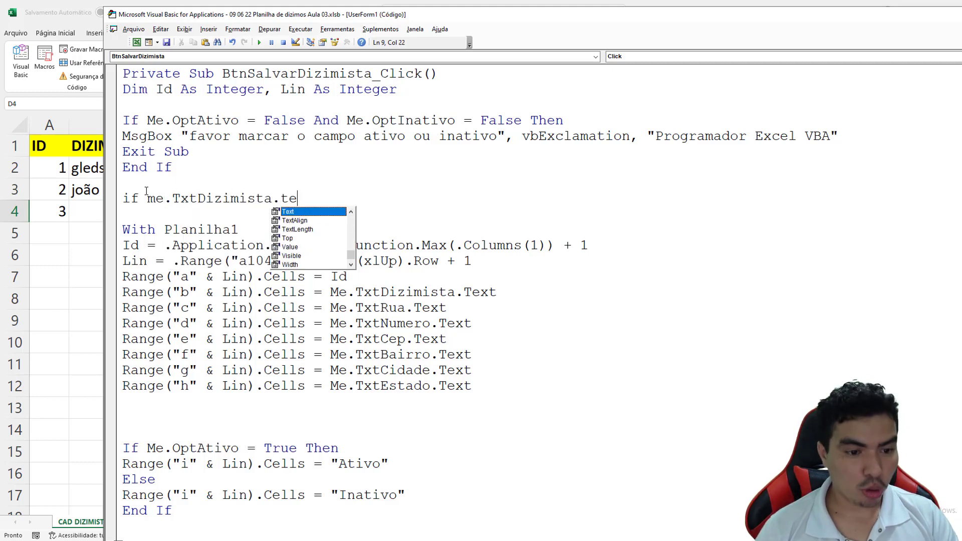
key(Tab)
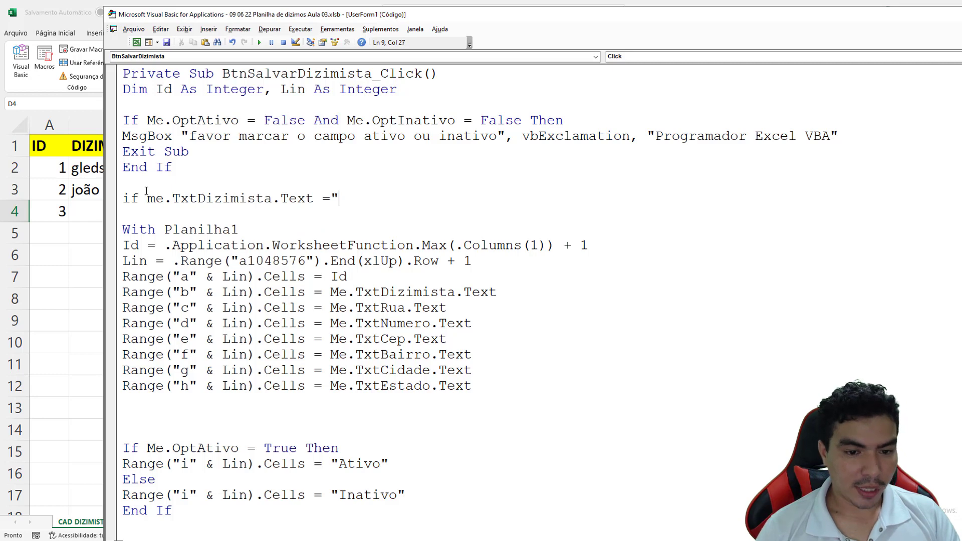
text(an)
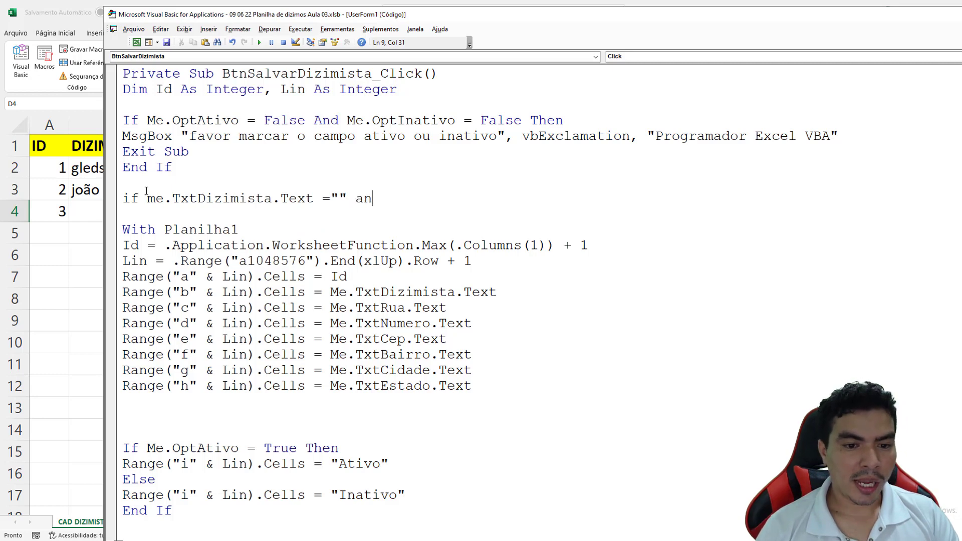
text(d m)
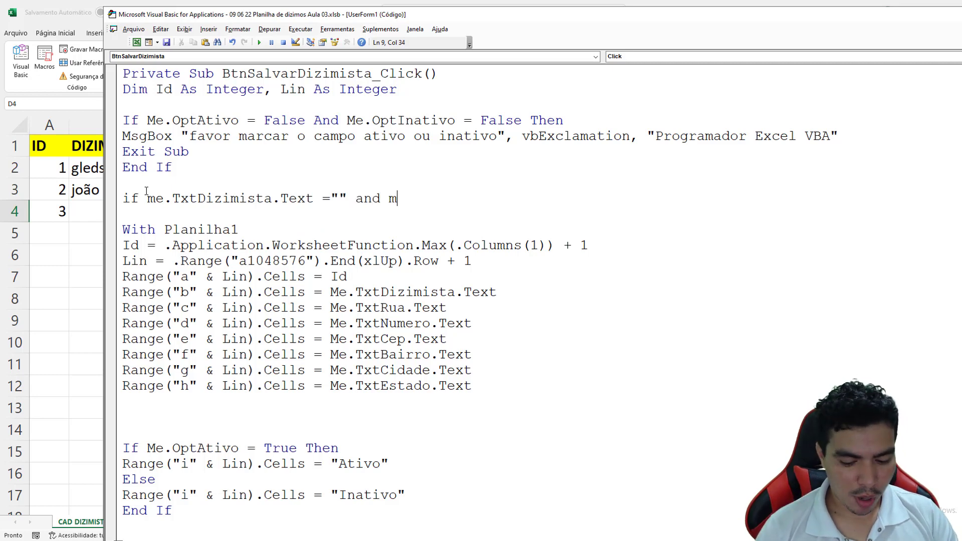
text(e.txt)
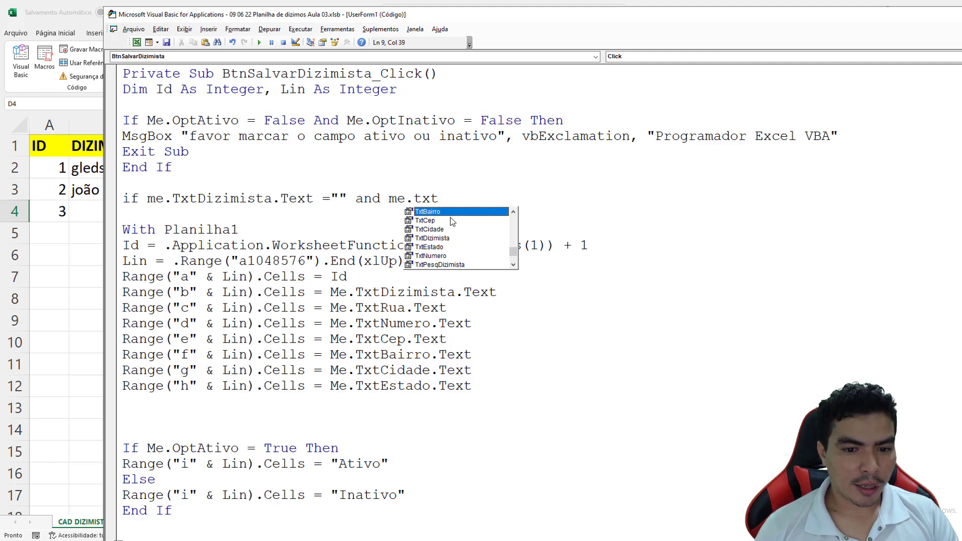
drag(229, 15, 224, 131)
text(rua)
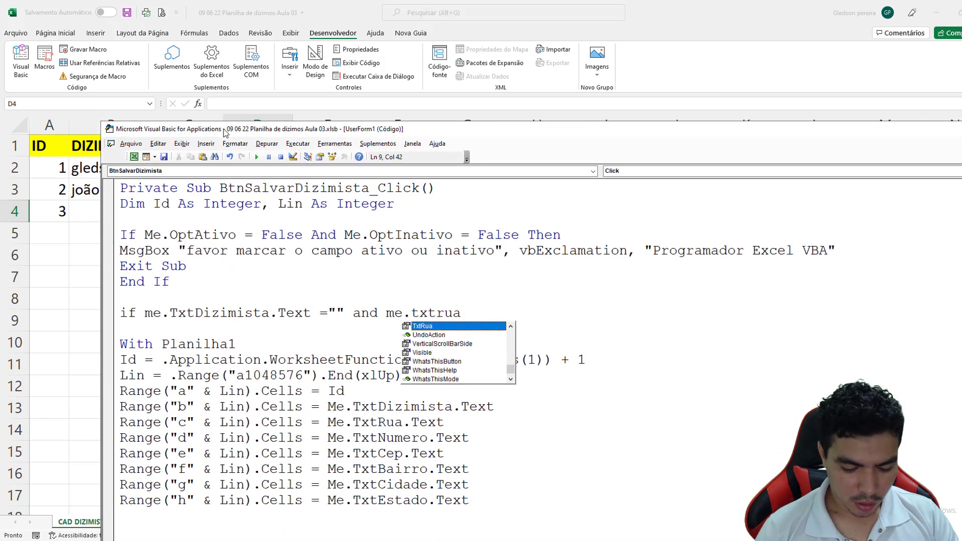
text(.Text=)
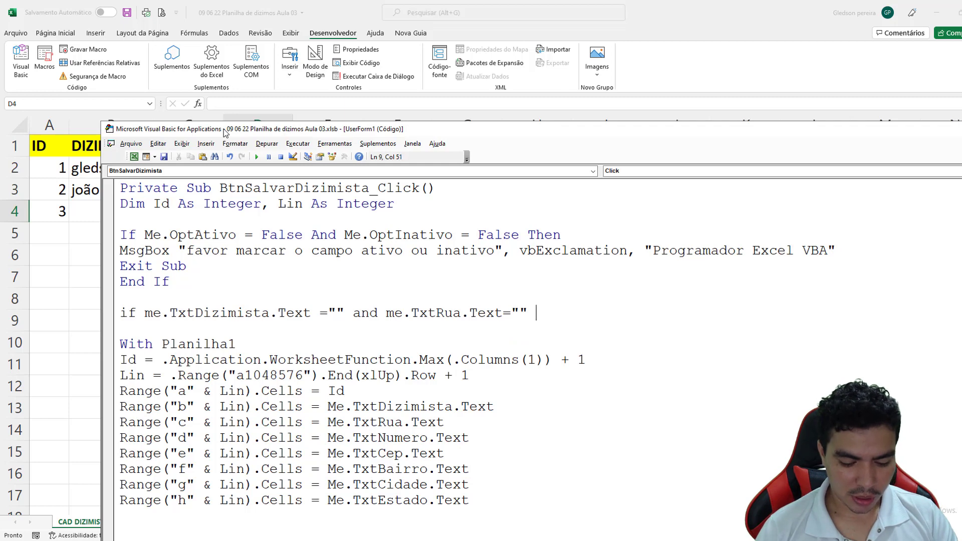
text( and)
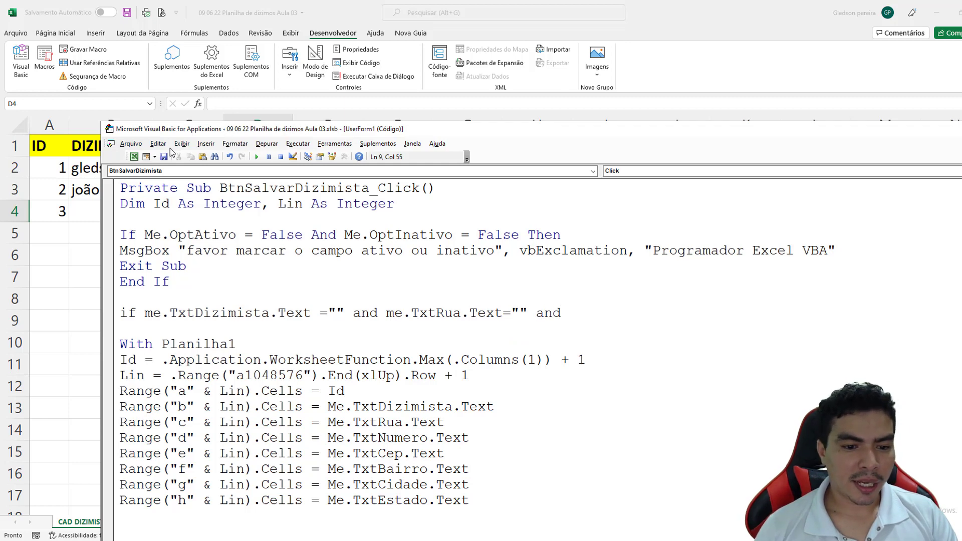
drag(290, 131, 246, 211)
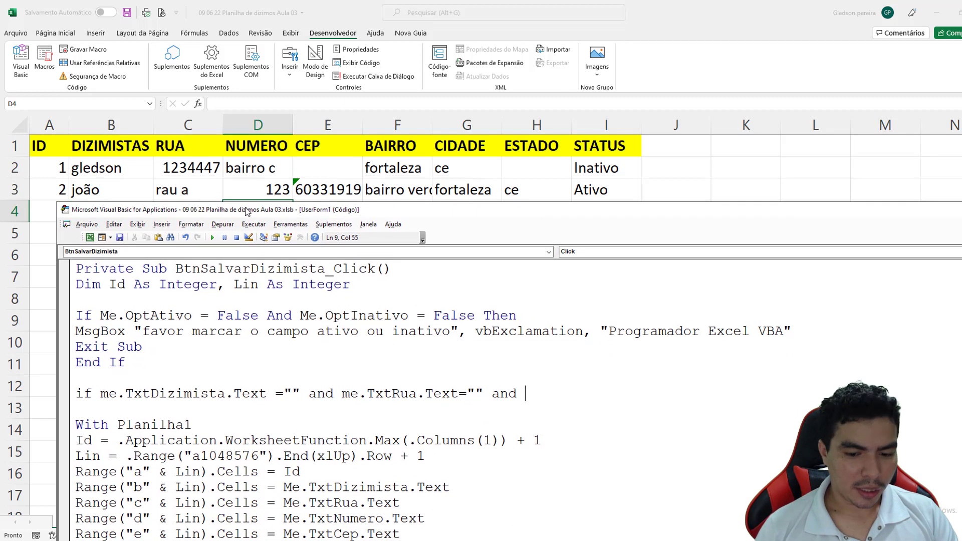
text(me.)
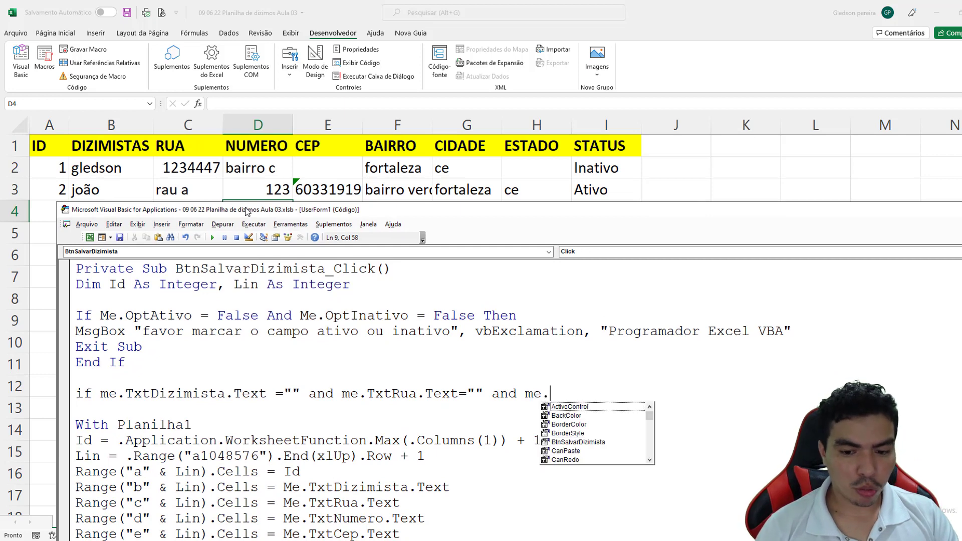
text(txtnum)
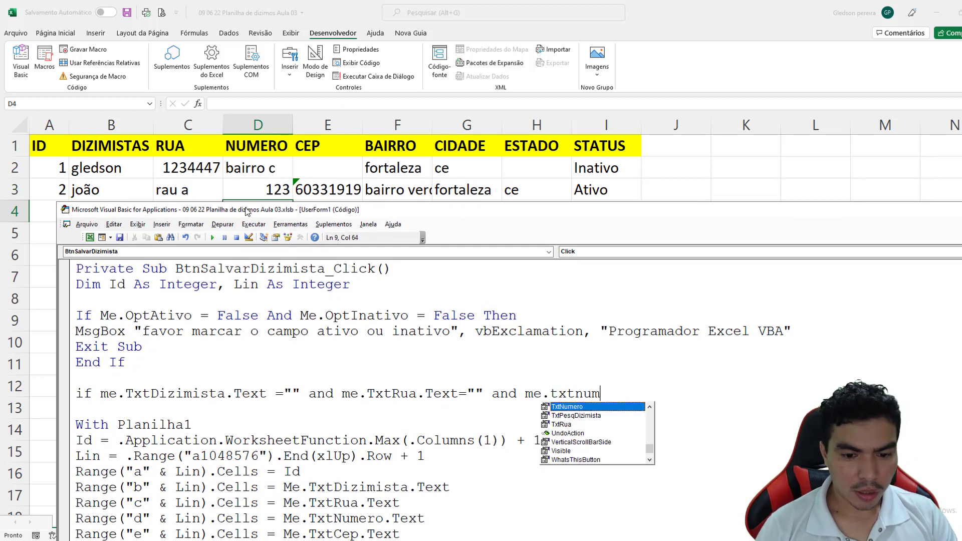
key(Tab)
text(.te)
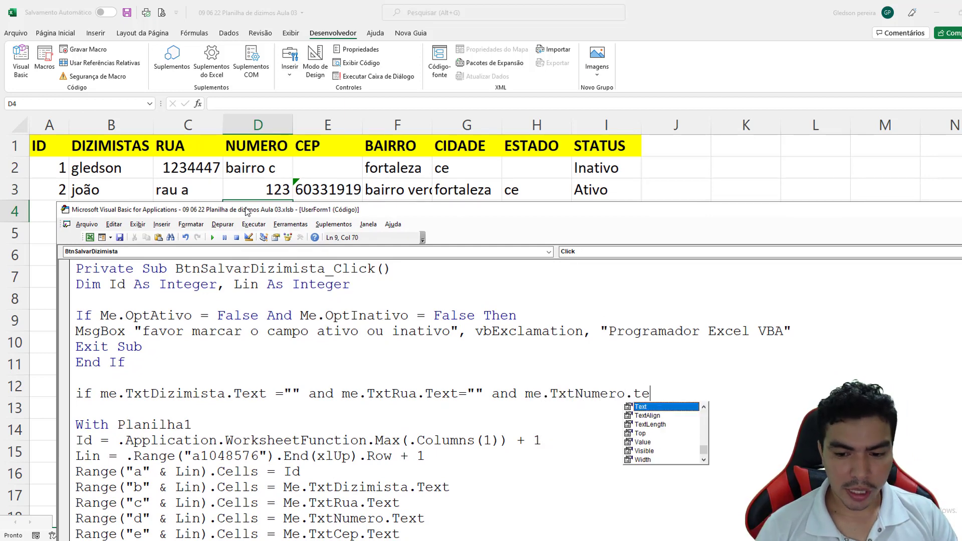
key(Tab)
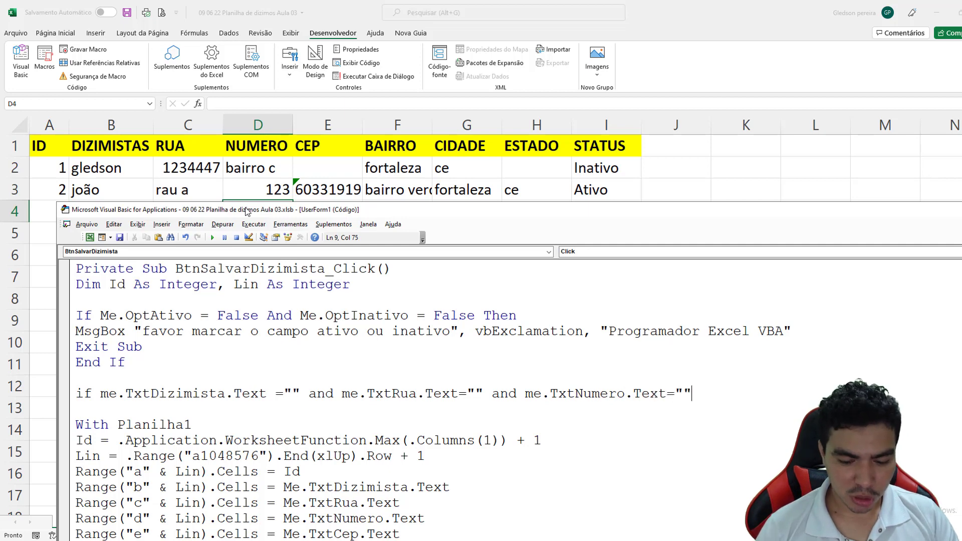
text(tehn)
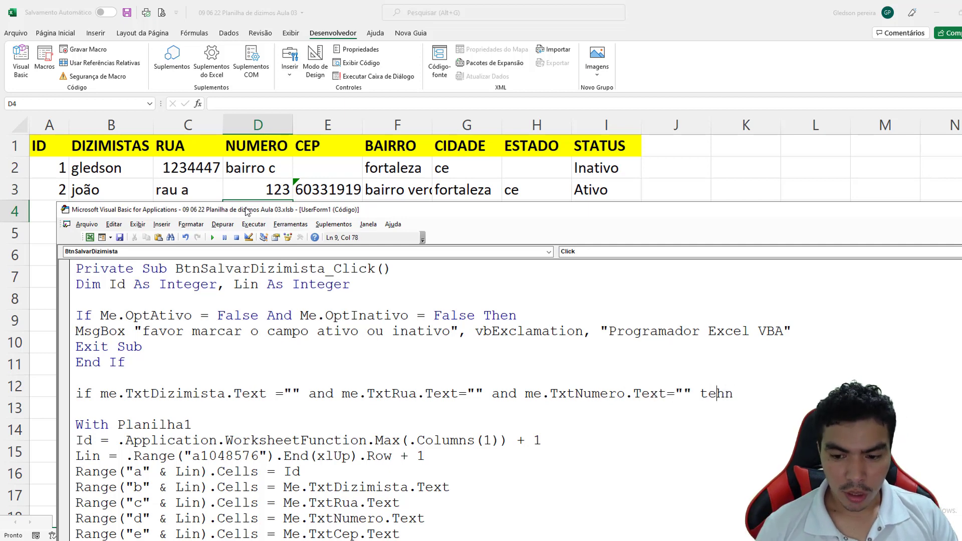
text(e)
key(End)
key(Return)
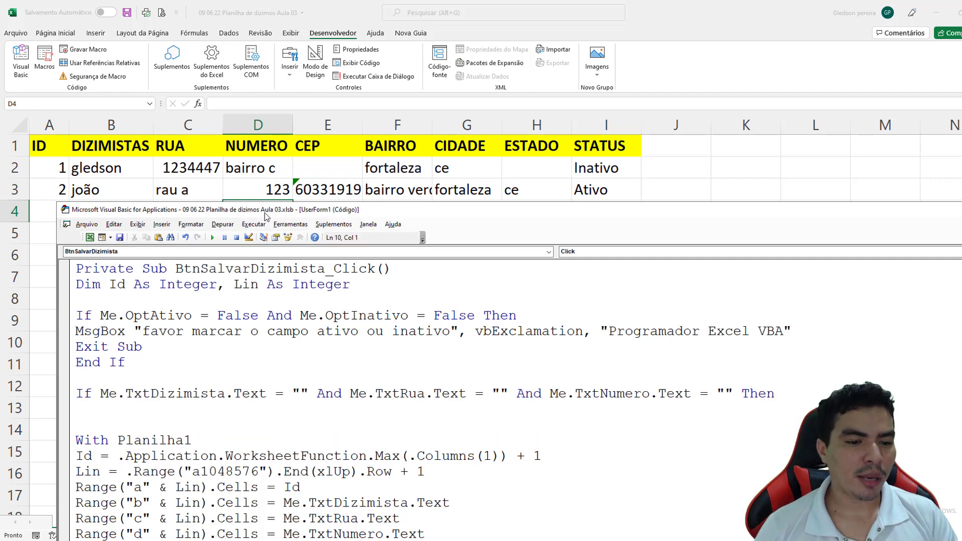
Copy the existing MsgBox into the new If and change its text to 'favor preencher os campos'.
drag(266, 216, 276, 141)
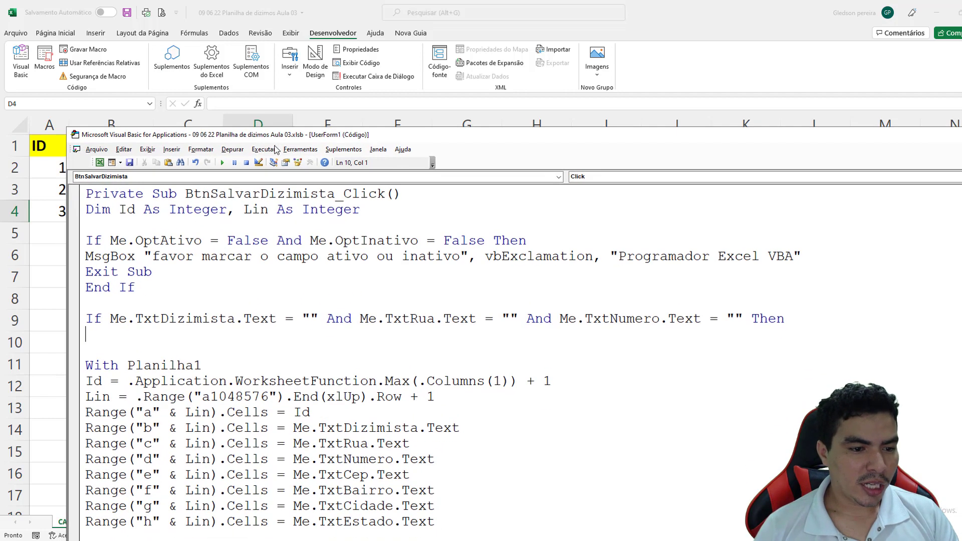
click(93, 257)
drag(93, 257, 821, 258)
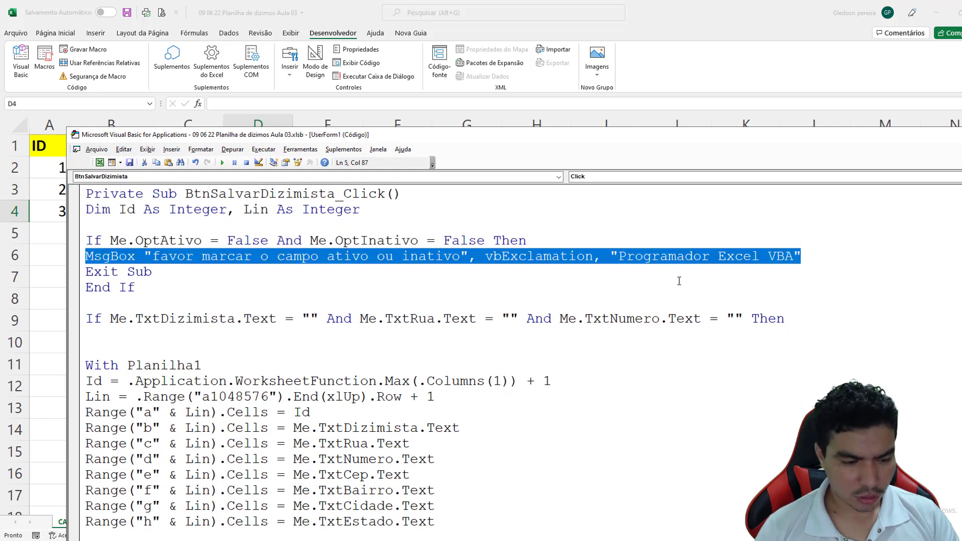
key(ctrl+c)
click(111, 335)
key(ctrl+v)
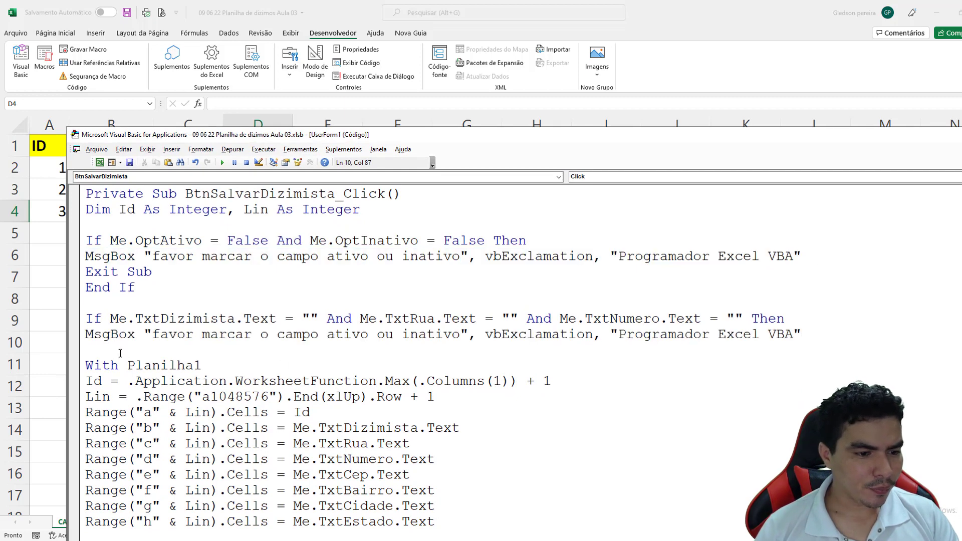
drag(201, 334, 459, 334)
text(pree)
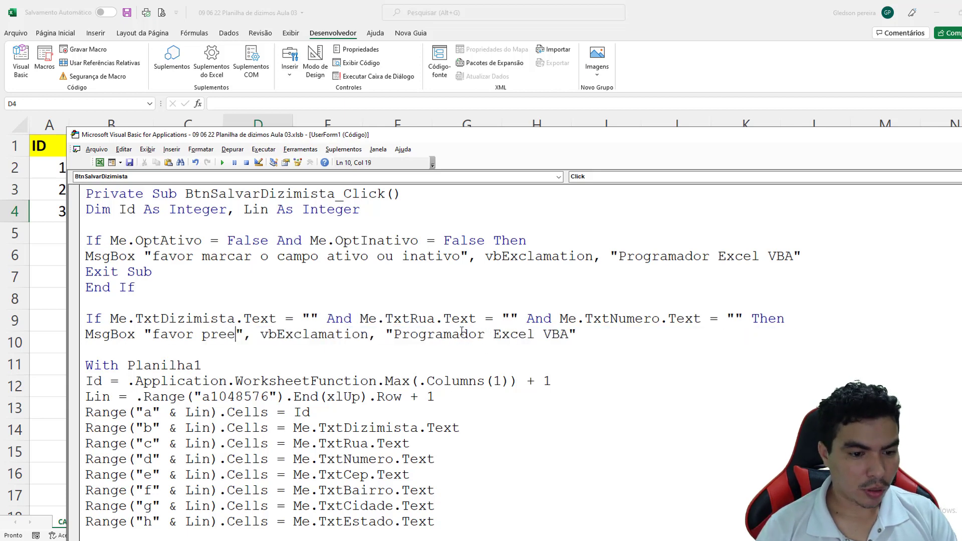
text(ncher os c)
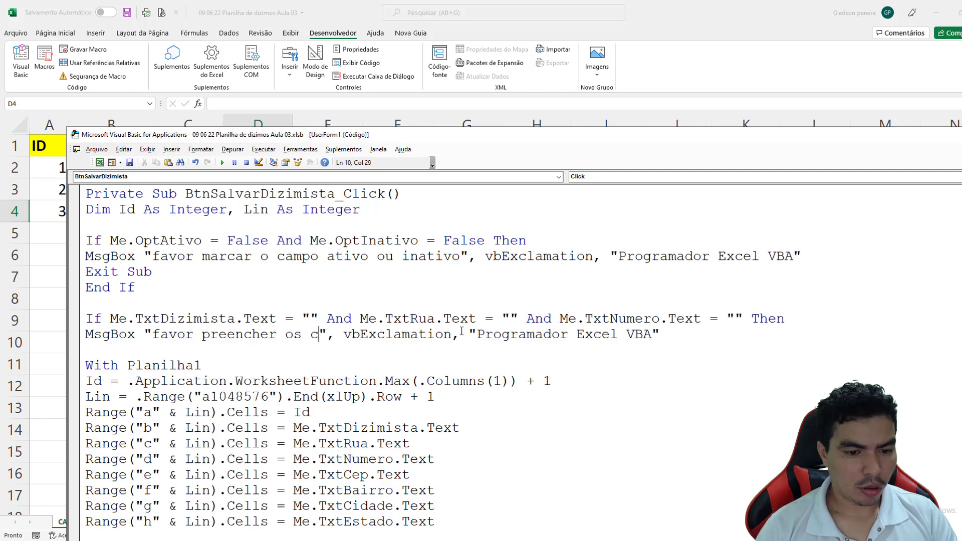
text(ampos)
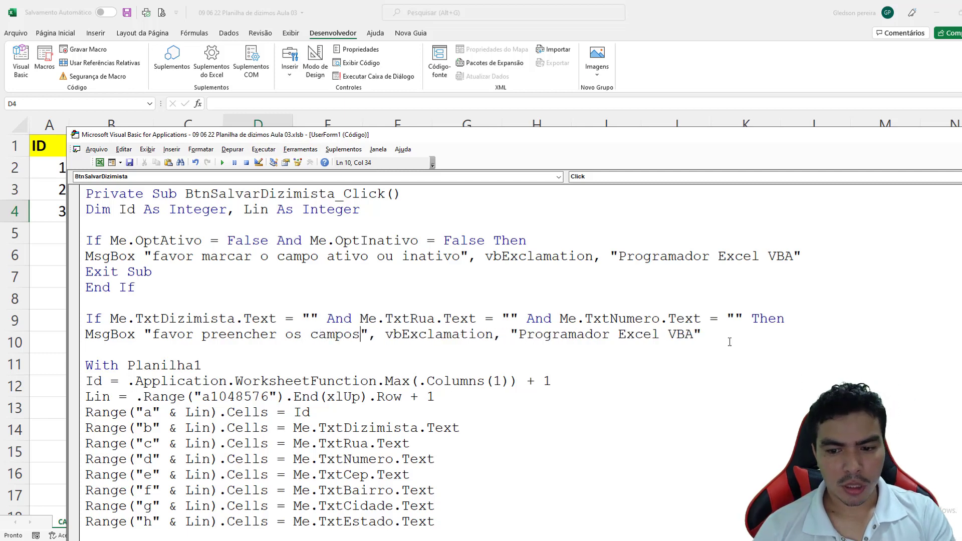
Close the block with Exit Sub and End If, then run the register form with F5.
click(730, 342)
key(Return)
key(Return)
text(end)
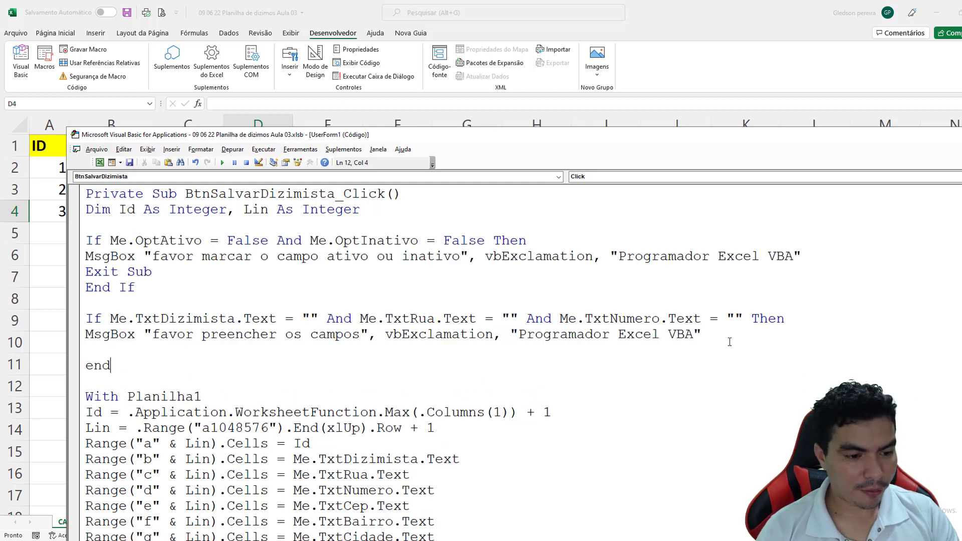
text( if)
key(Up)
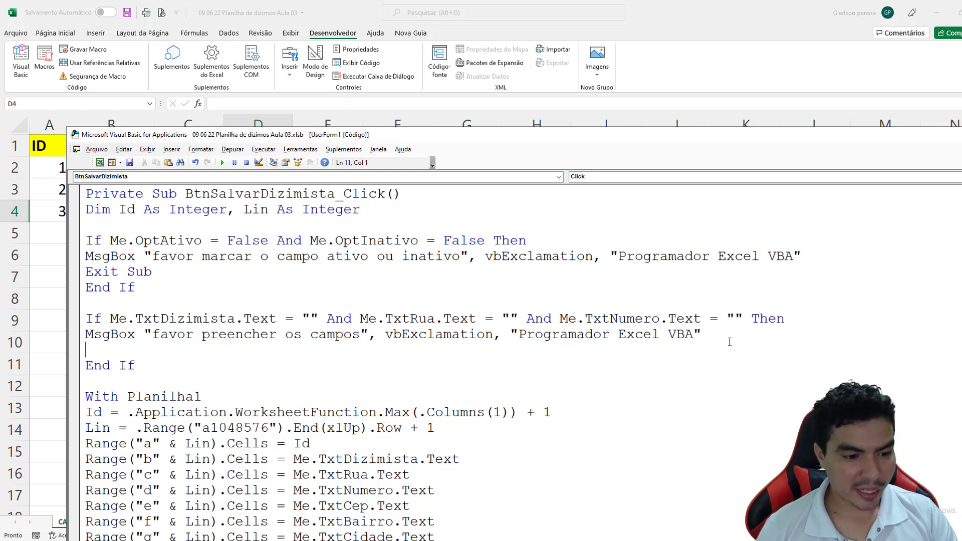
text(exit s)
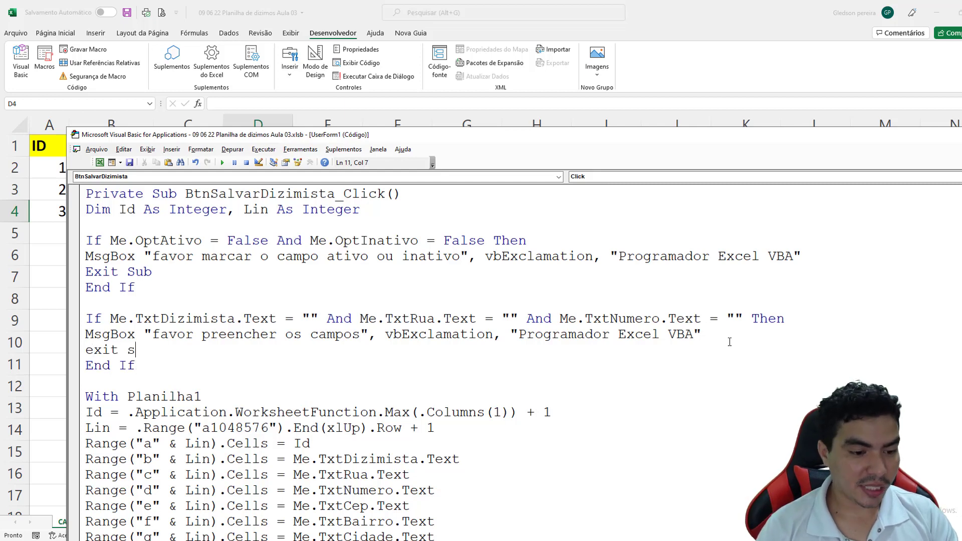
text(ub)
click(513, 416)
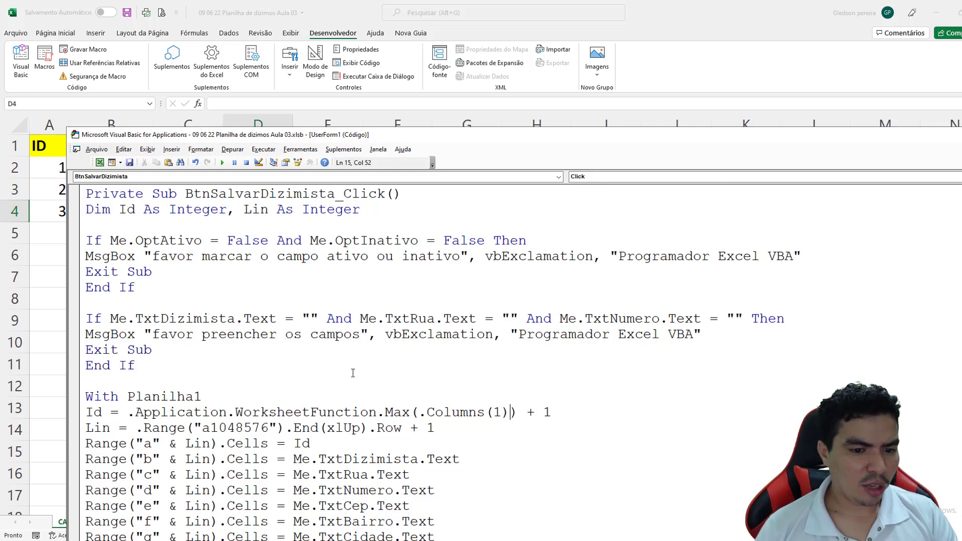
drag(324, 316, 357, 316)
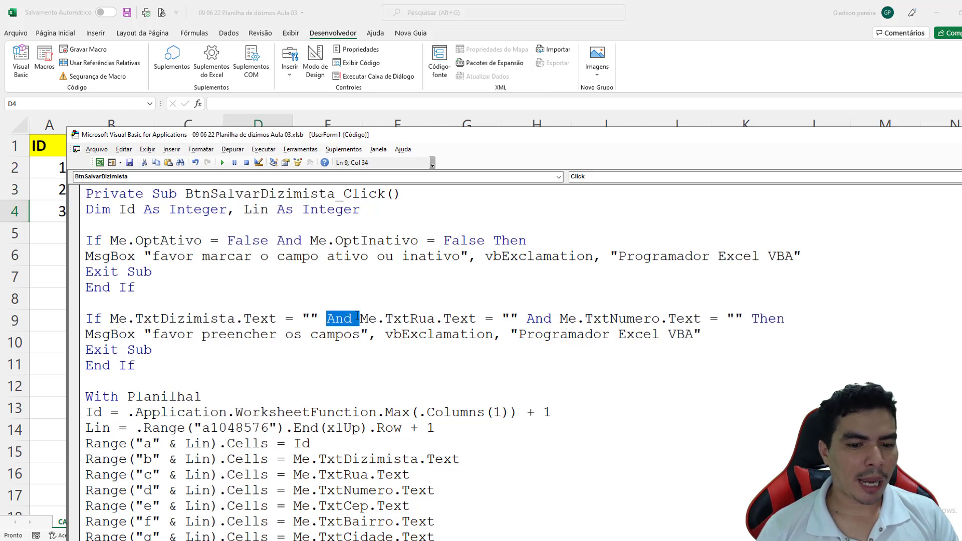
click(496, 346)
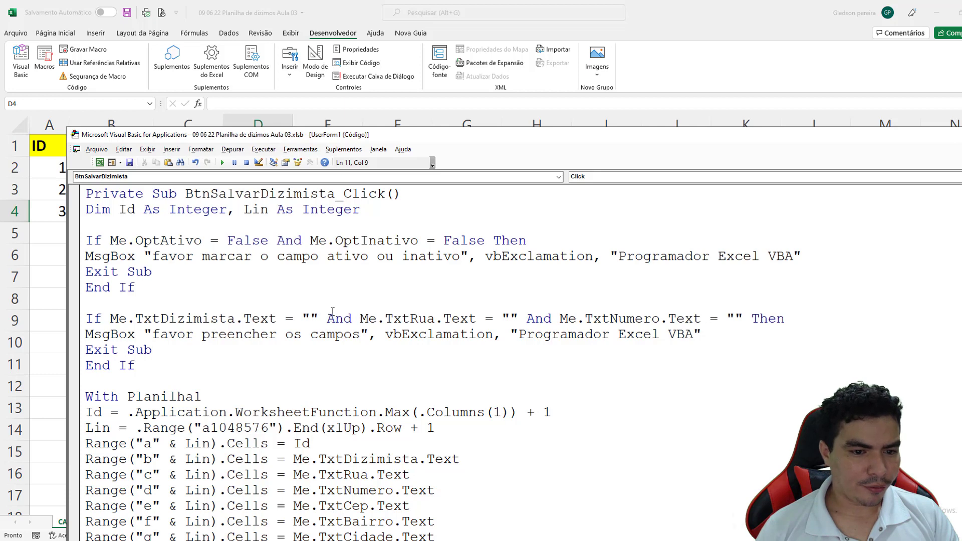
key(F5)
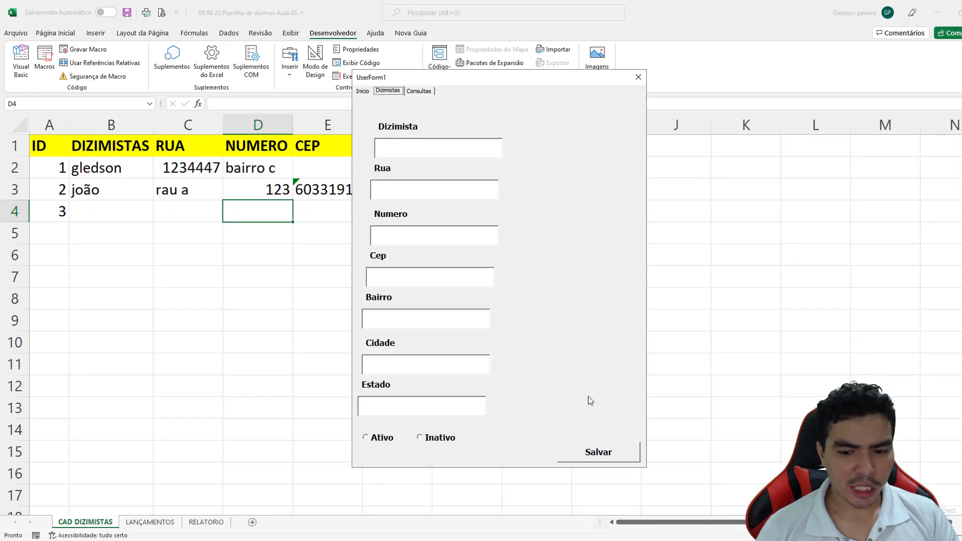
Trigger the status and empty-fields warnings, then save a record with only a tither's name in Dizimista.
click(603, 449)
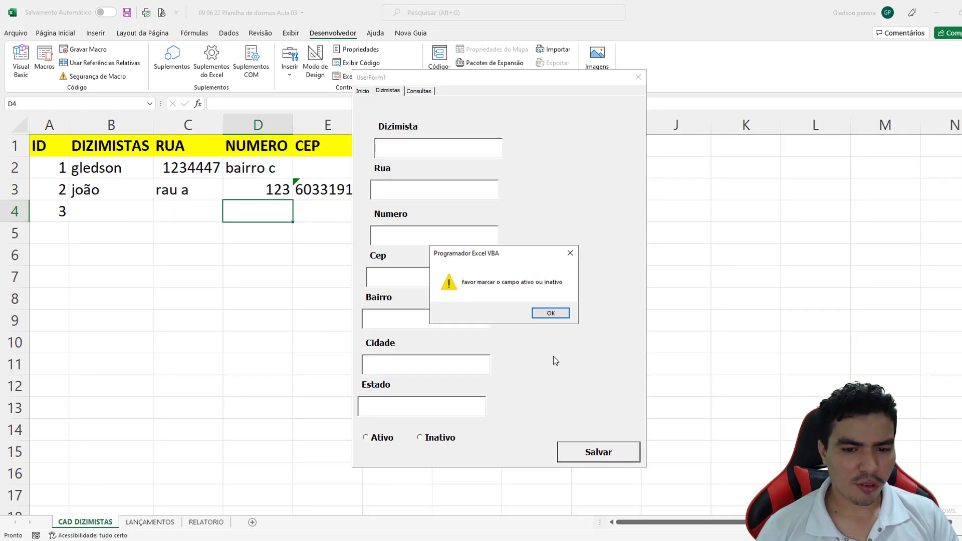
click(547, 313)
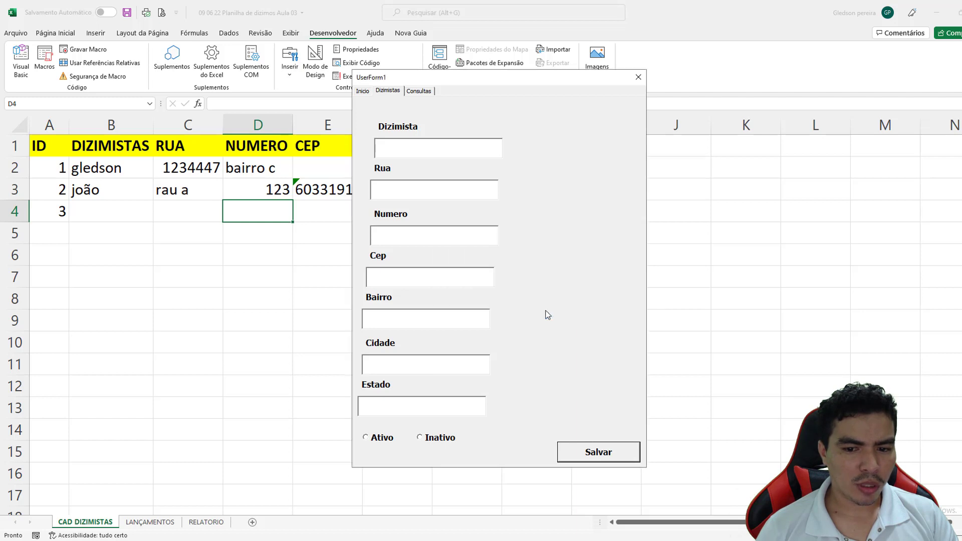
click(388, 432)
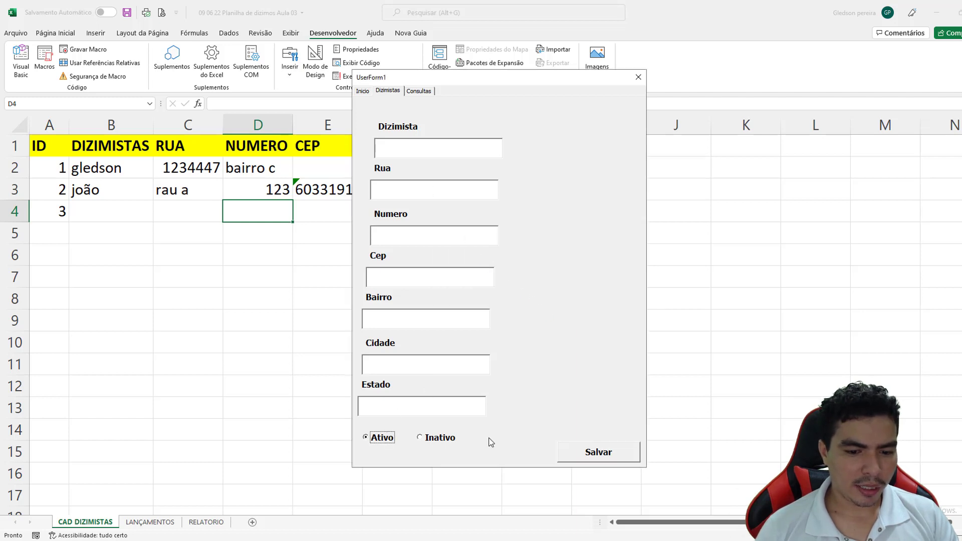
click(599, 455)
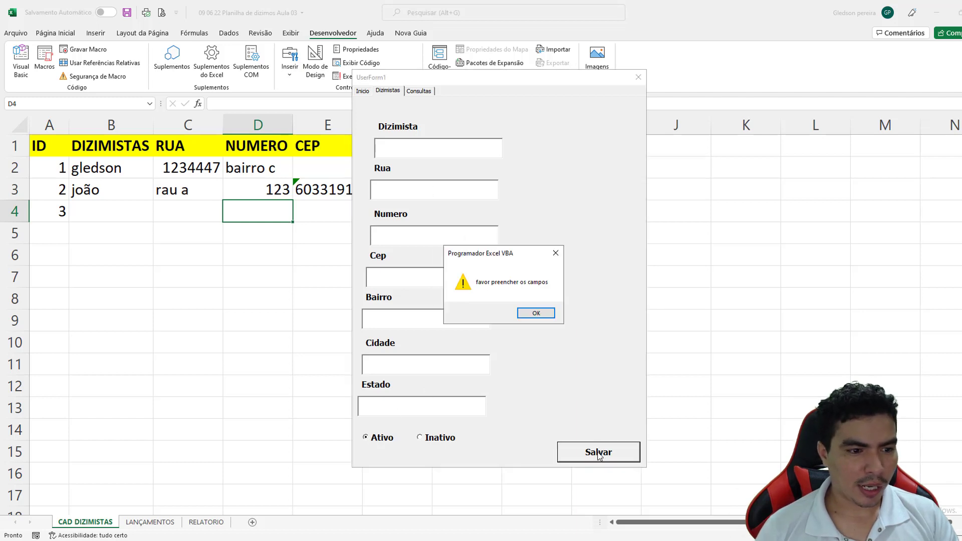
click(536, 319)
click(412, 155)
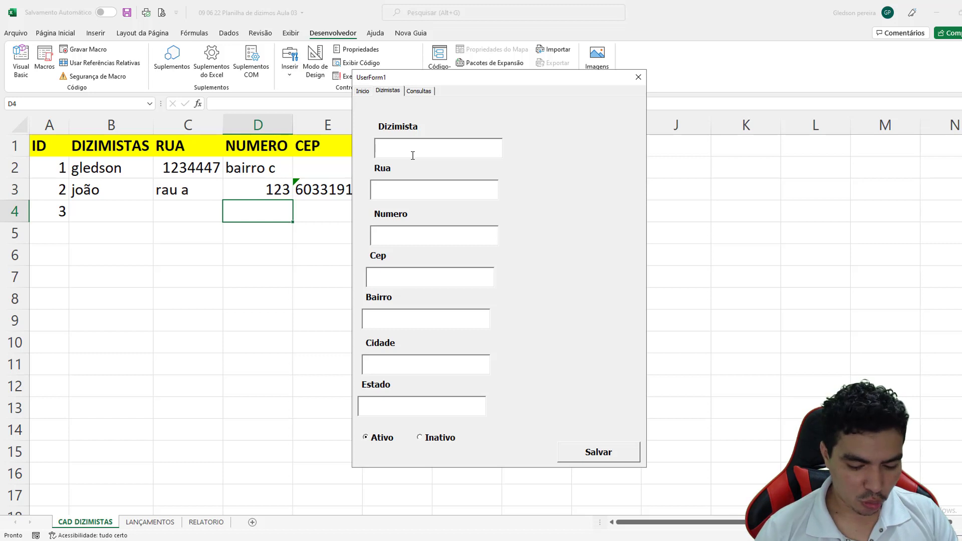
text(gledson)
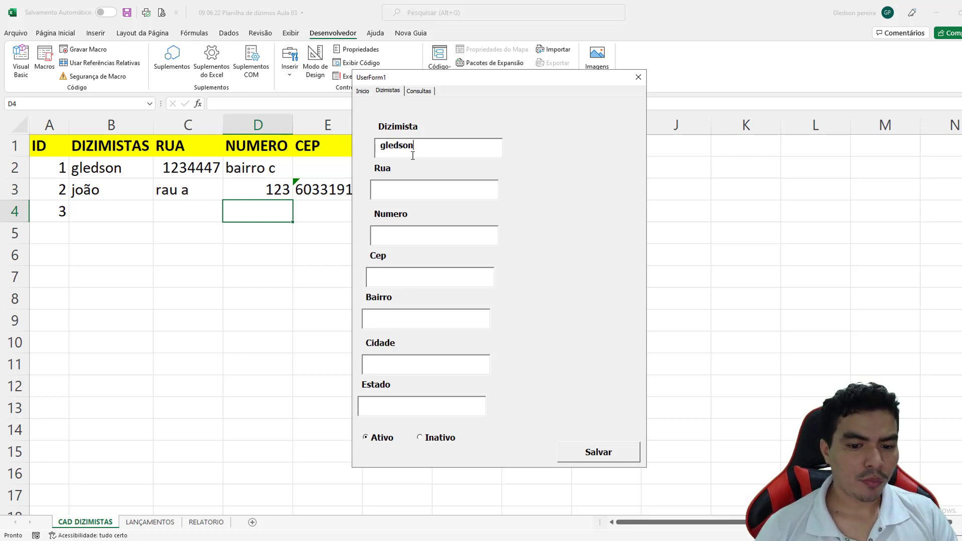
click(624, 458)
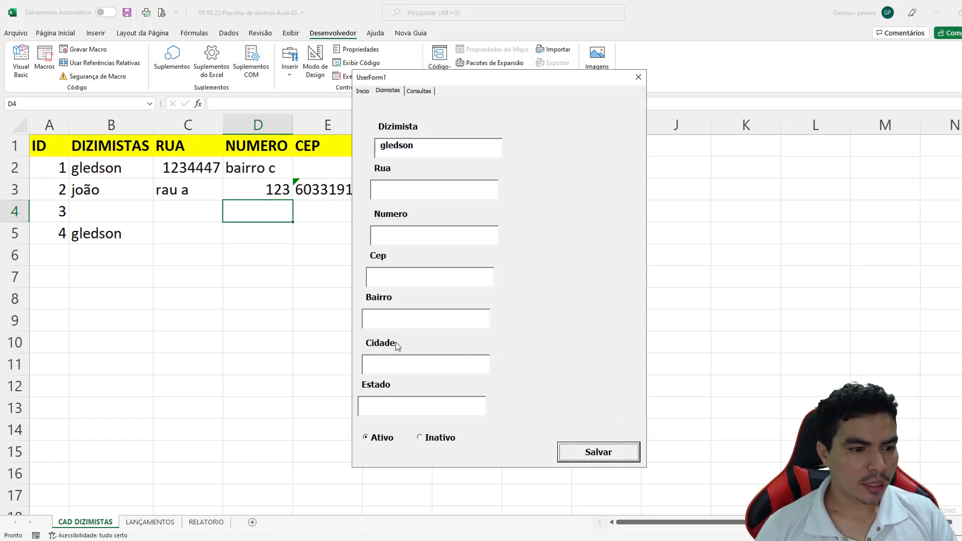
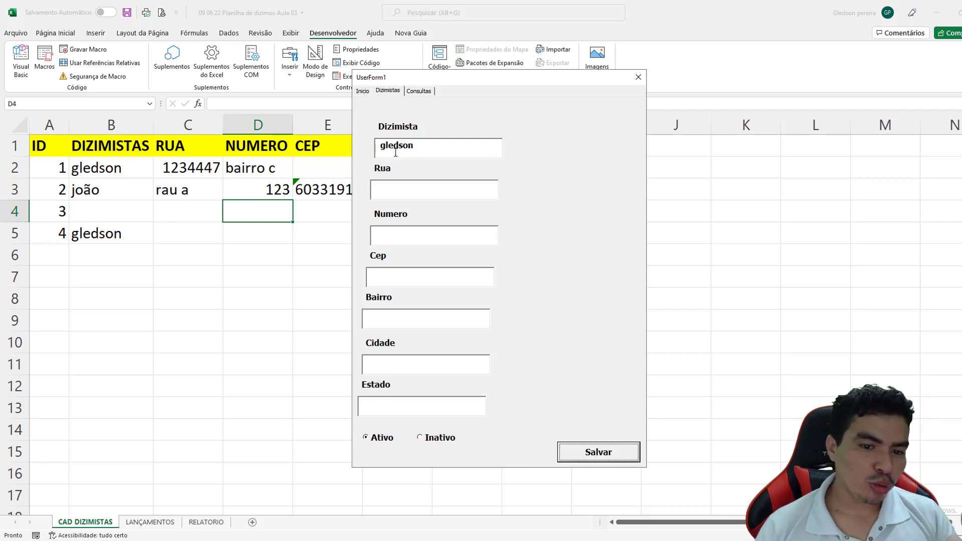
Close the running form and replace both Ands in the name/street/number check with Or.
click(637, 77)
click(21, 58)
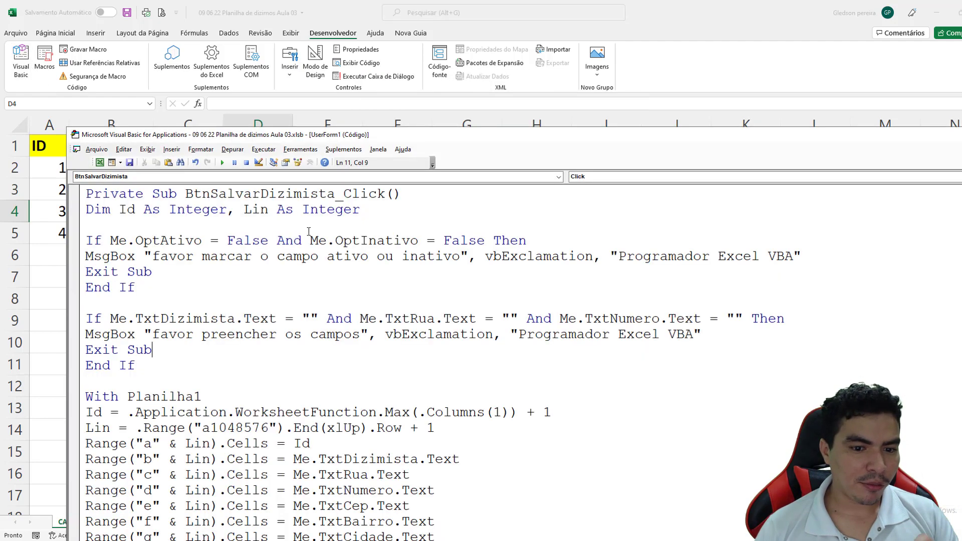
drag(326, 319, 353, 319)
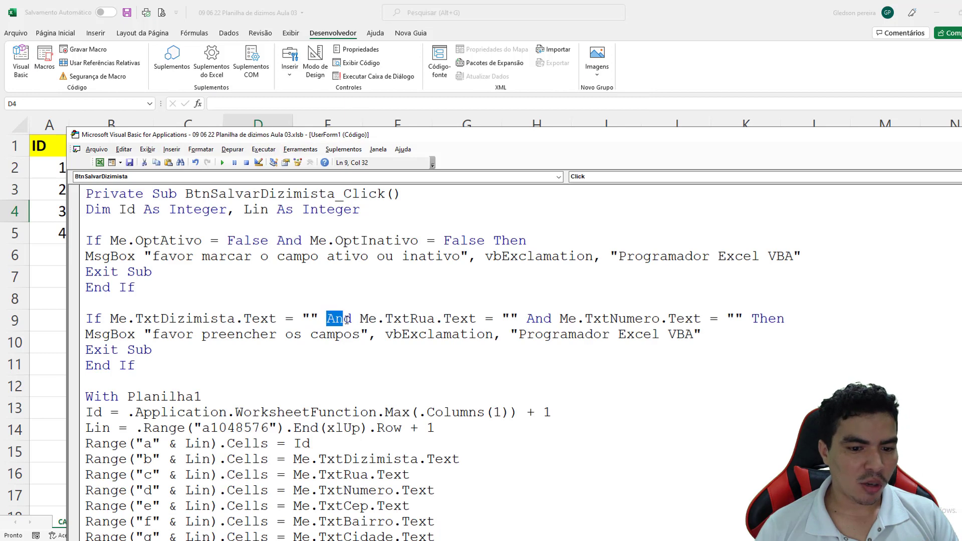
text(or)
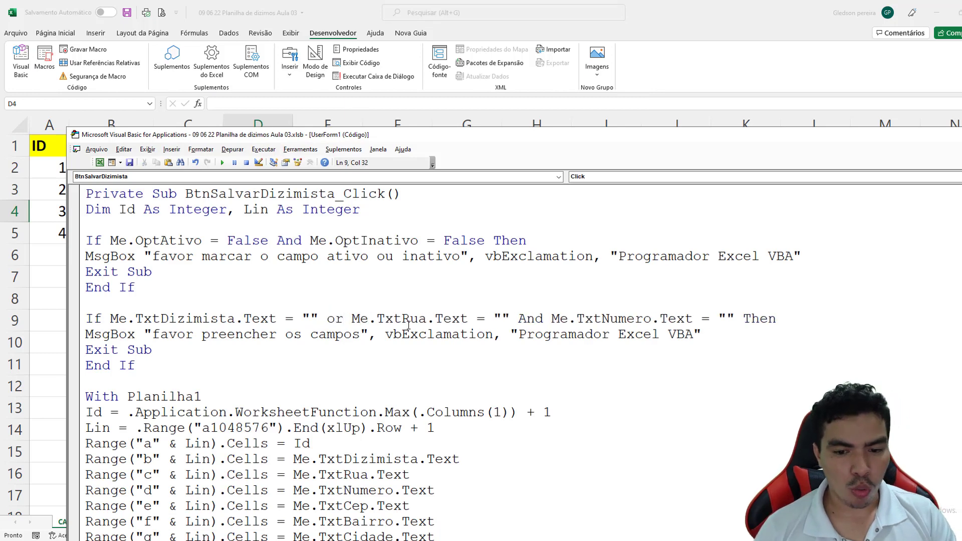
drag(517, 319, 551, 319)
text(o)
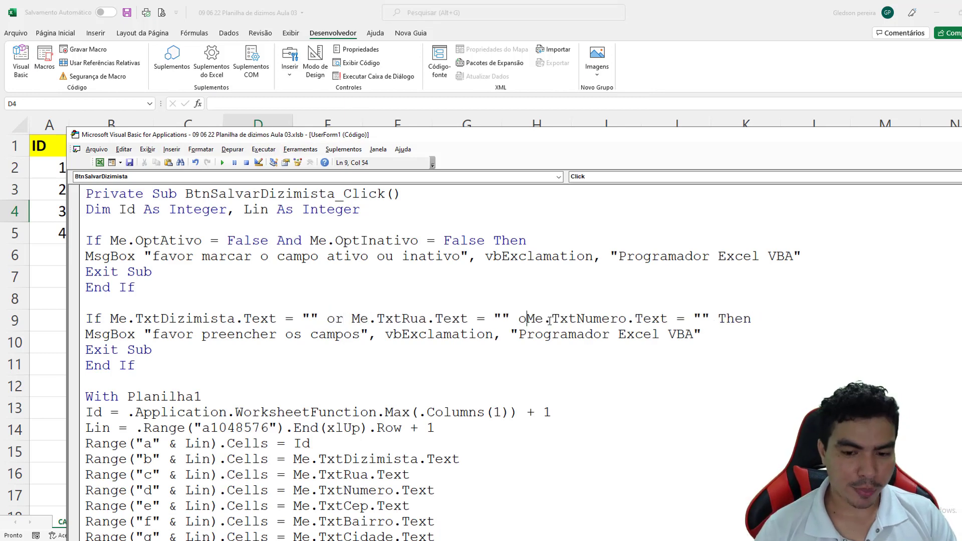
text(r)
Apply the edited line, select the And in the Ativo/Inativo check, and run UserForm1 with F5.
click(551, 382)
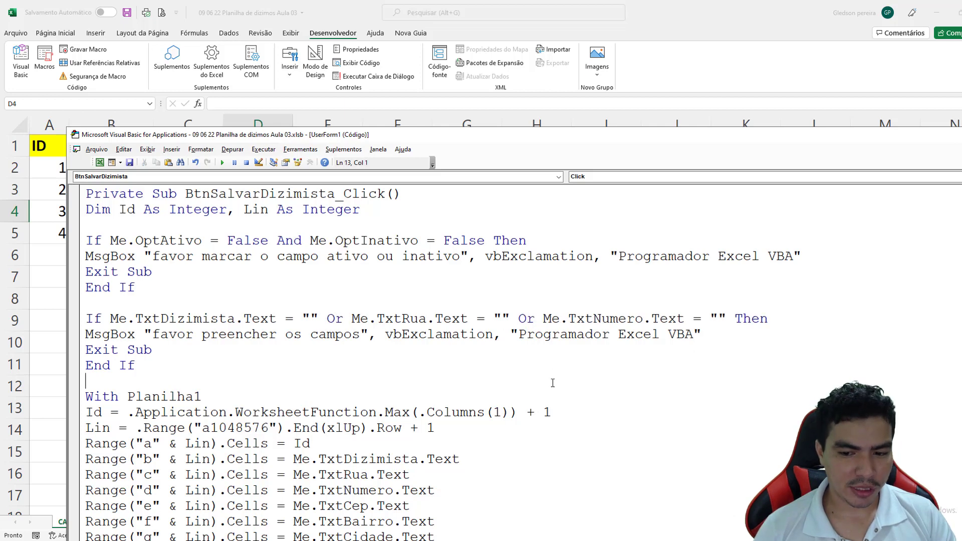
drag(277, 241, 302, 240)
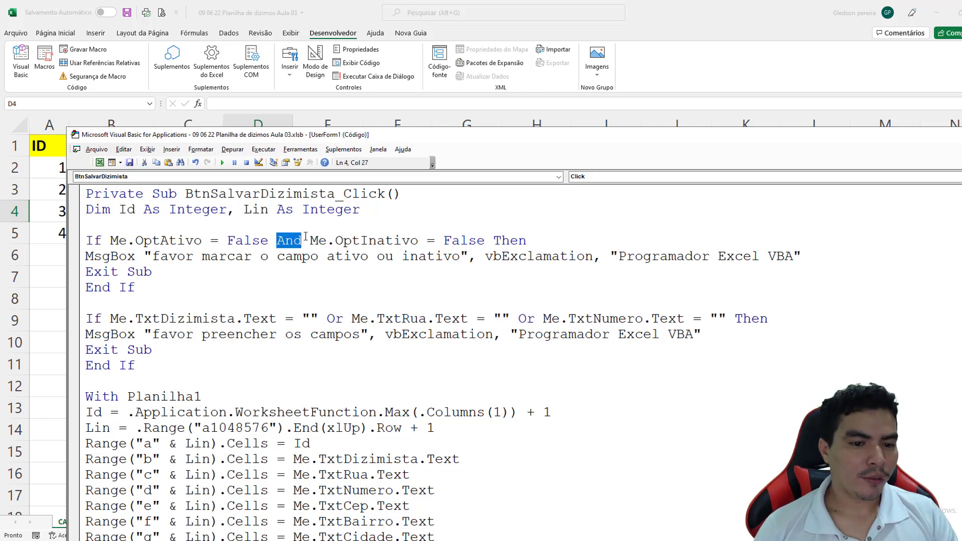
key(F5)
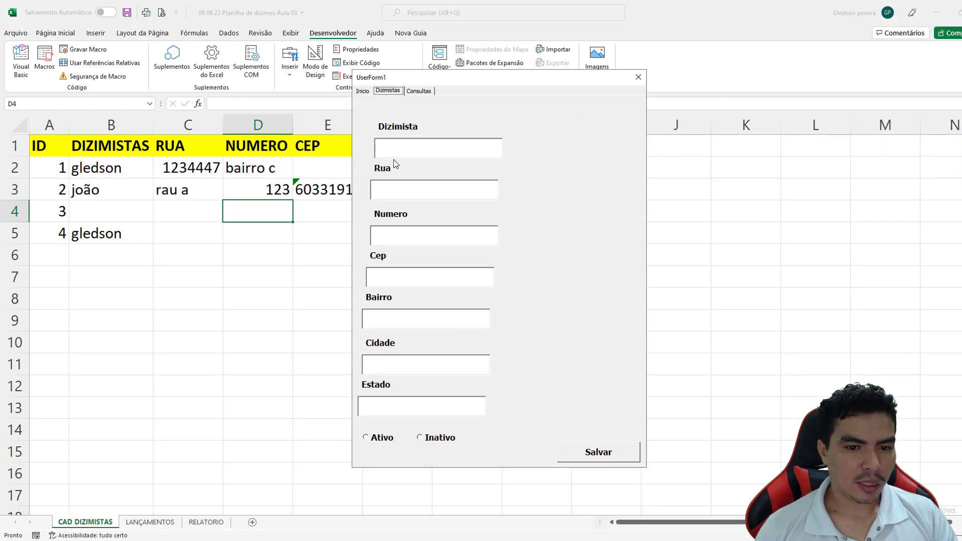
Try Salvar on the empty form, choose Ativo, and dismiss both validation warnings.
click(394, 154)
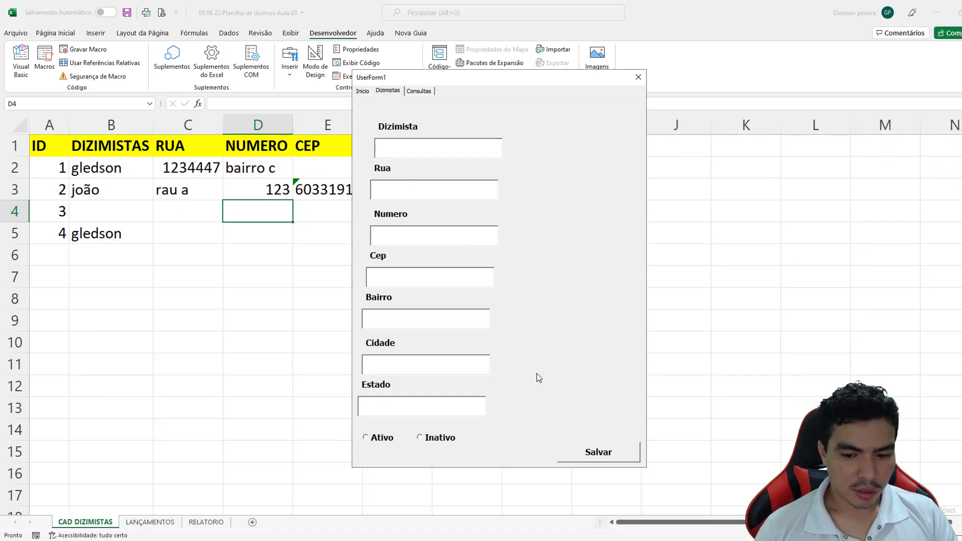
click(587, 453)
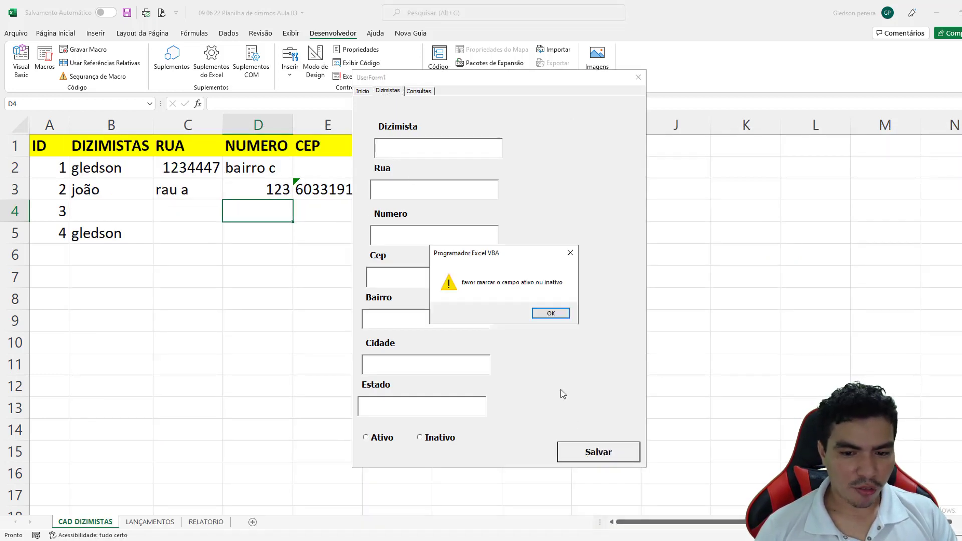
click(555, 315)
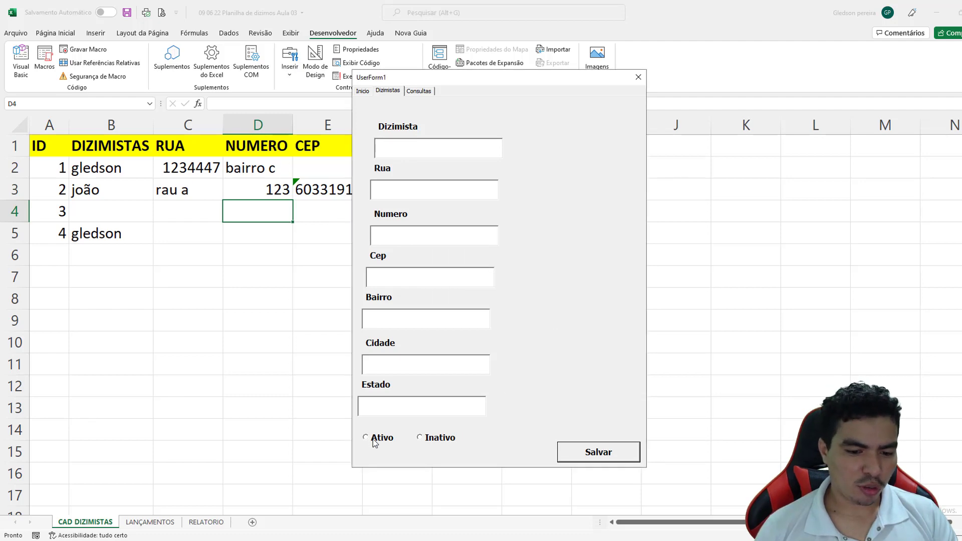
click(397, 438)
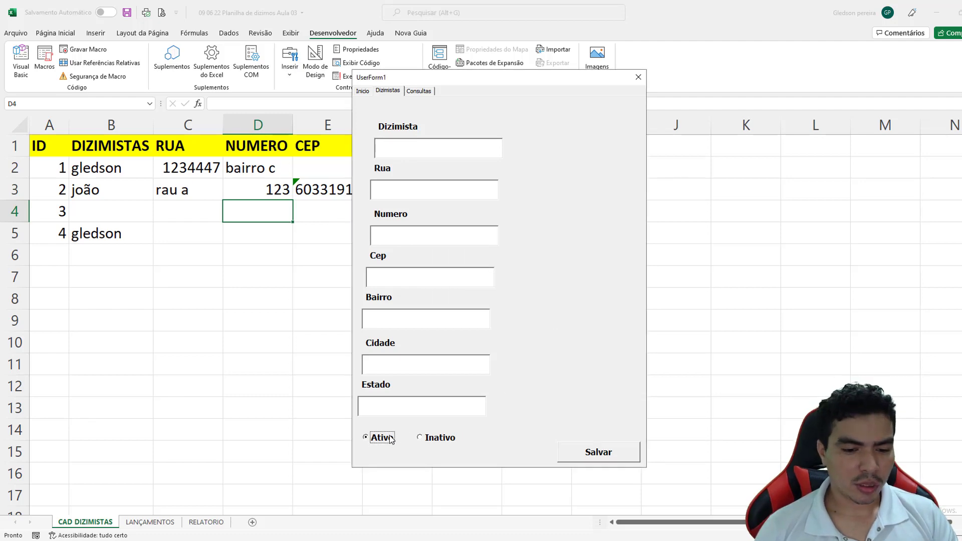
click(588, 454)
click(540, 316)
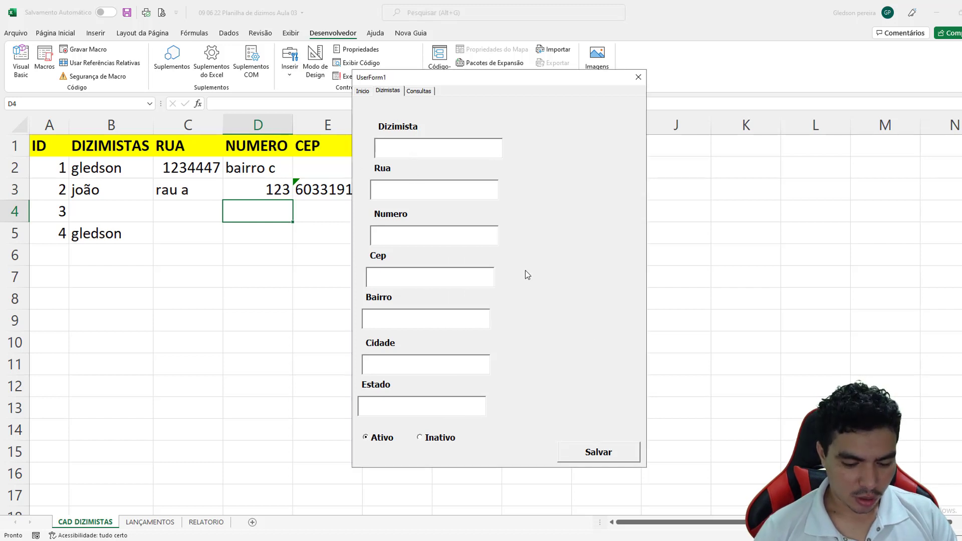
Fill in the payer's name and then the street, confirming the missing-field warning after each save attempt.
text(dim)
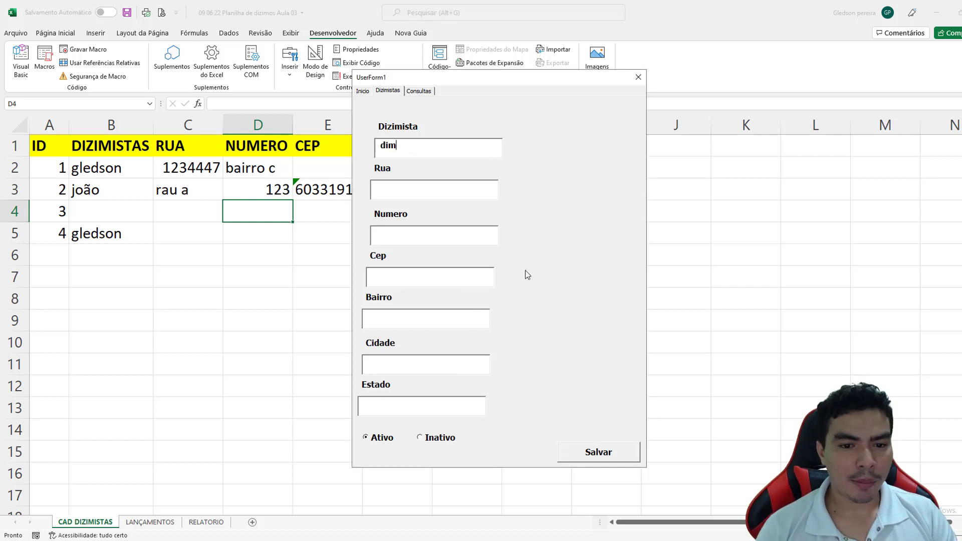
key(Left)
key(Left)
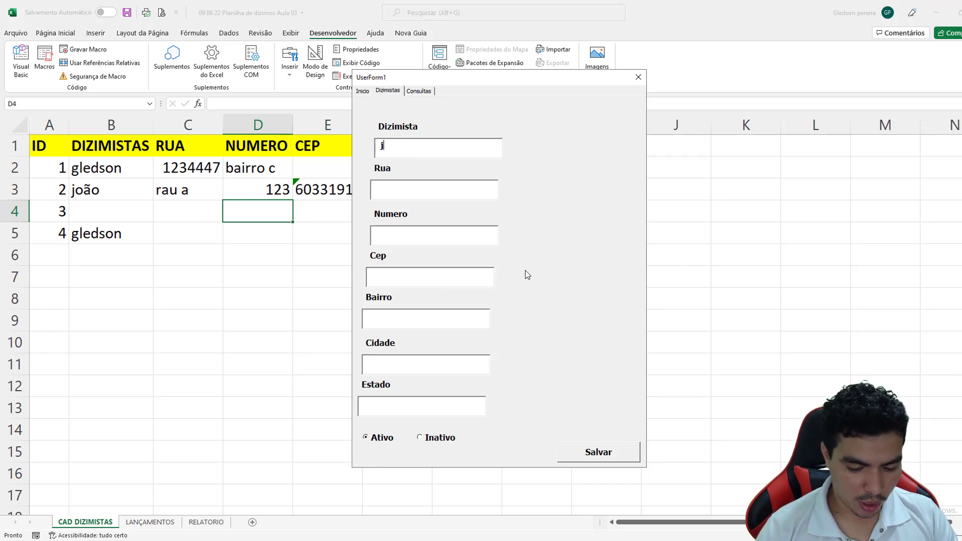
text(joão)
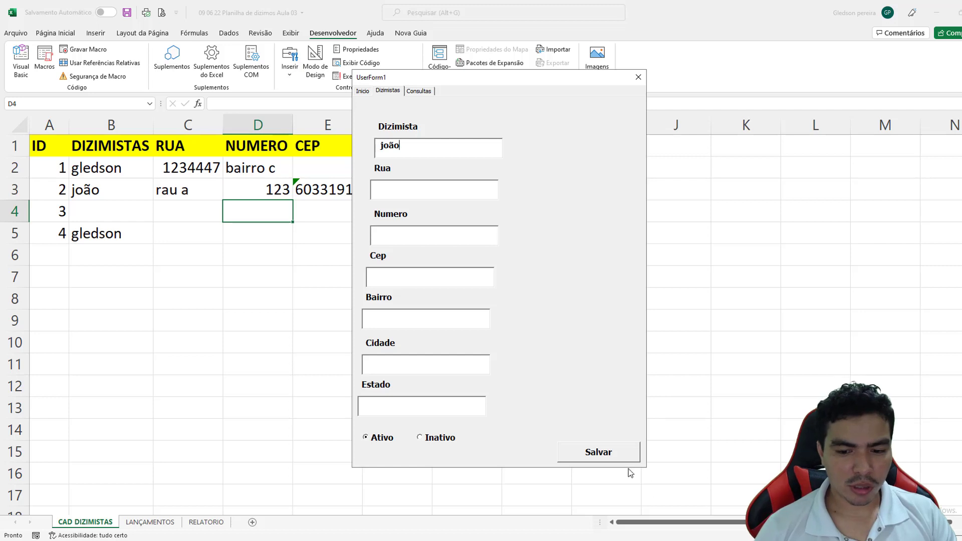
click(617, 451)
click(542, 307)
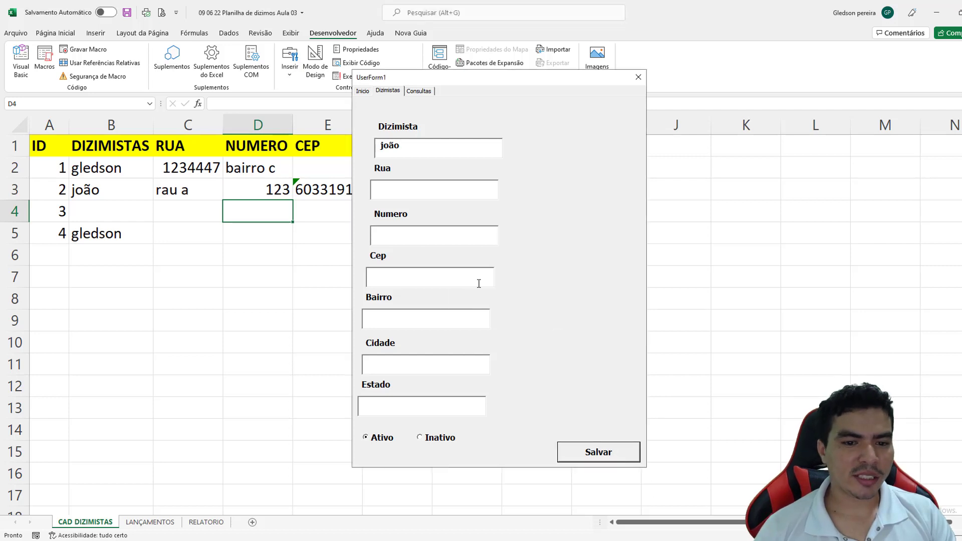
click(397, 193)
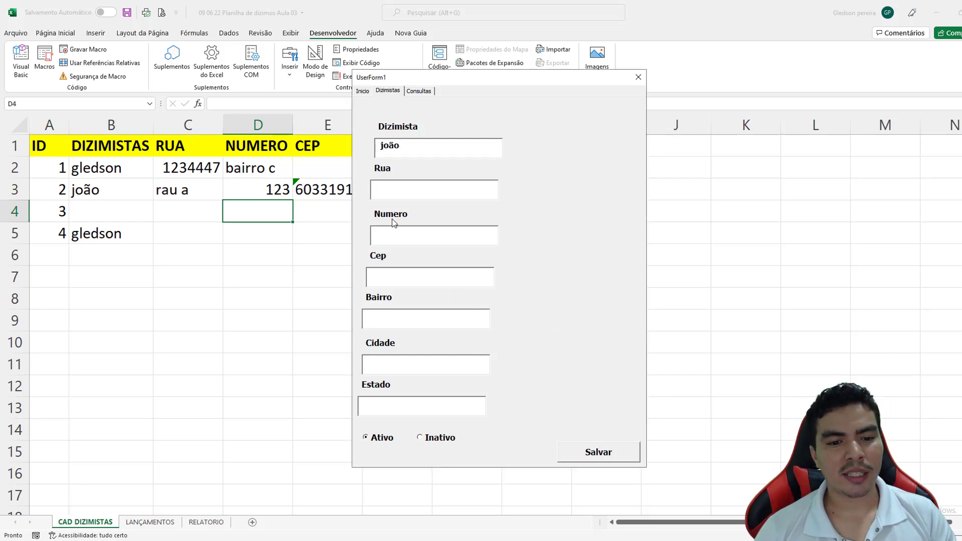
text(rua t)
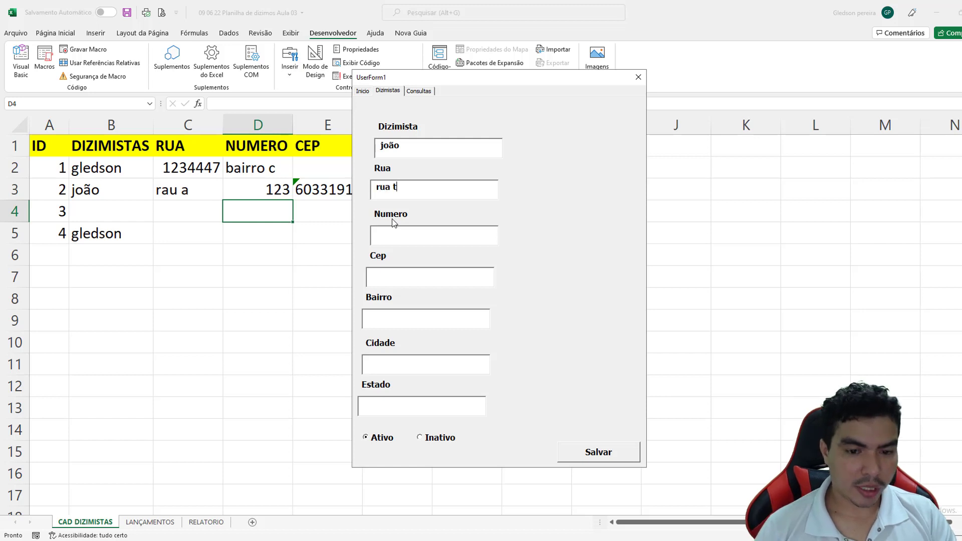
click(581, 454)
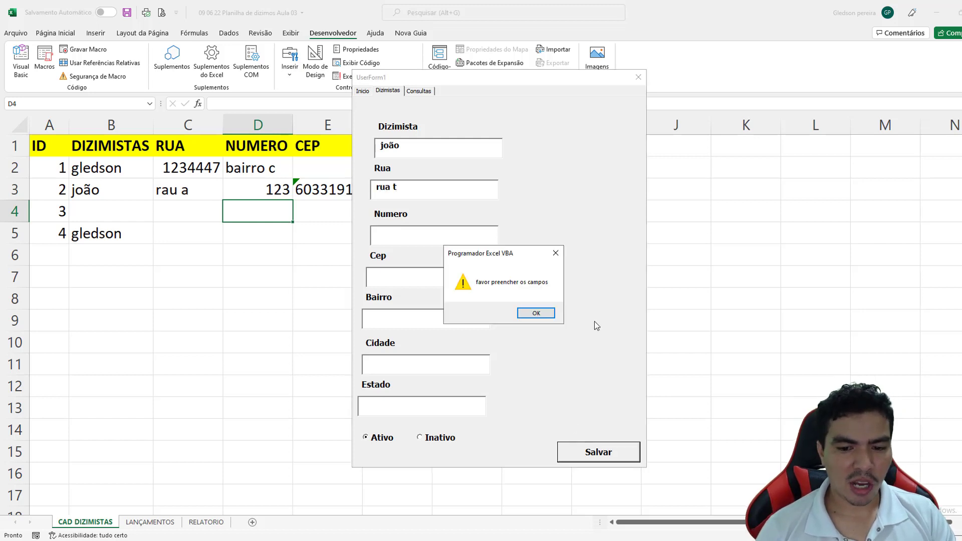
click(534, 314)
Enter house number 670, save record 5, then close the form and return to the code.
click(399, 234)
text(670)
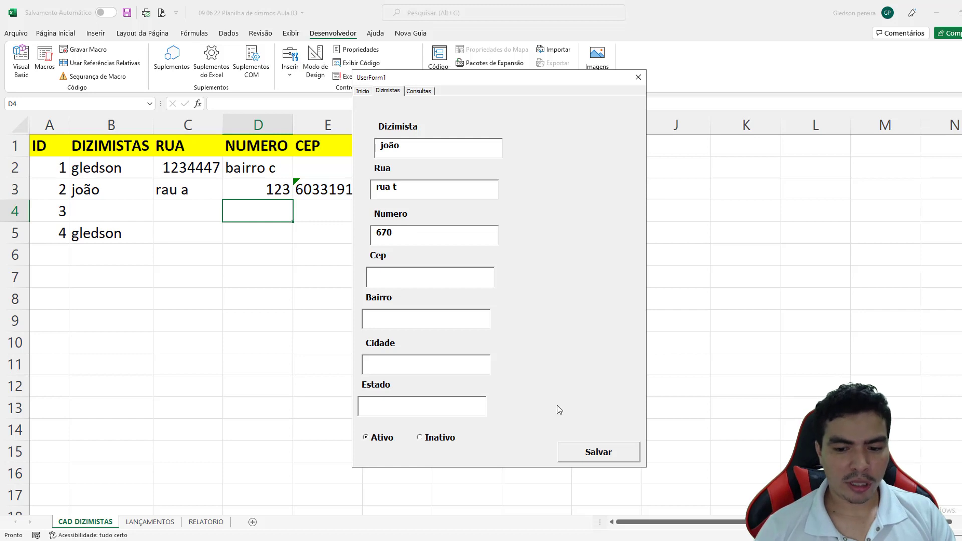
click(597, 445)
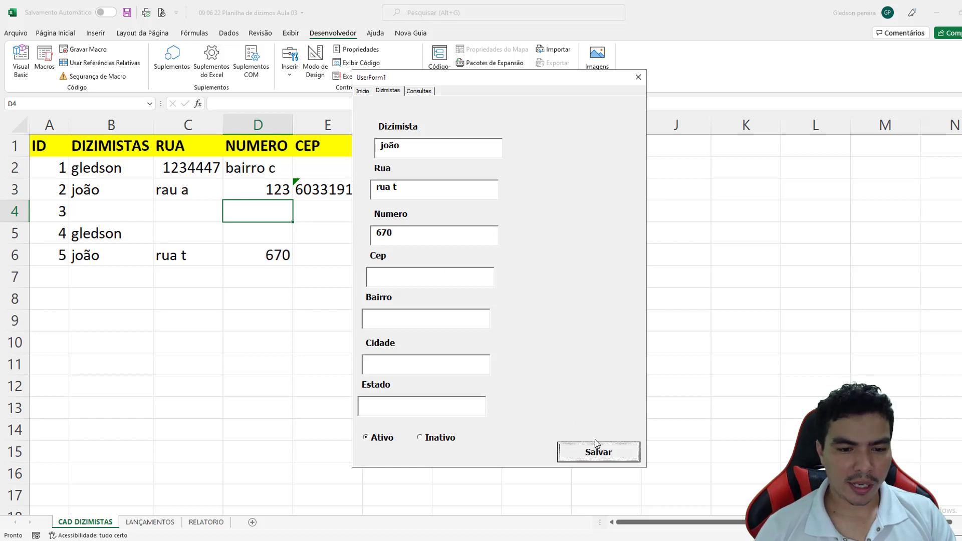
click(398, 276)
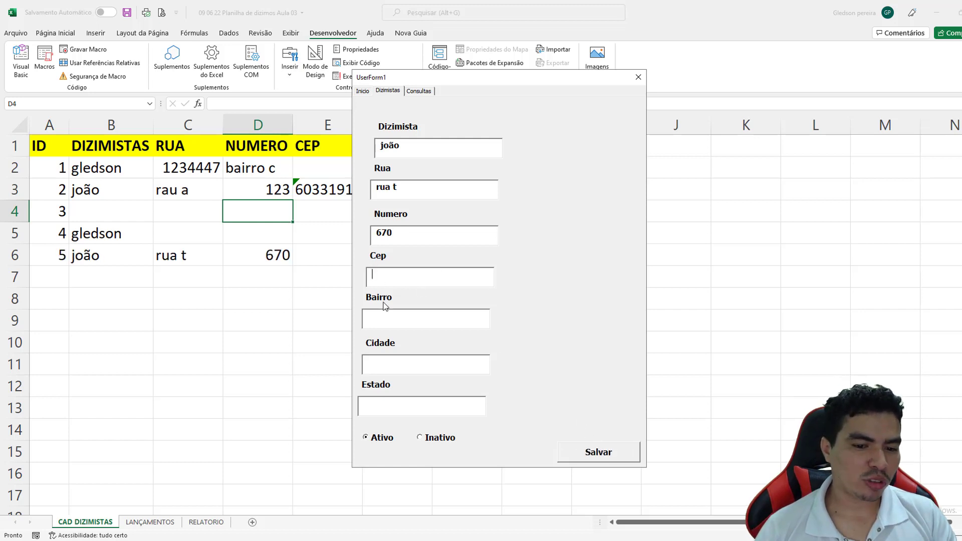
click(634, 80)
click(21, 75)
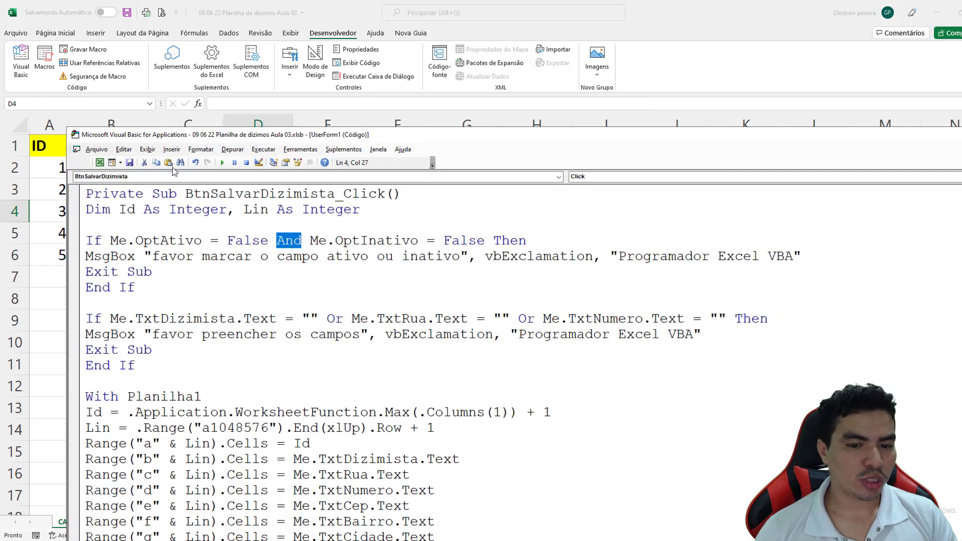
Continue the If line with a Me.TxtCep.Text = "" condition and delete the stray trailing or.
click(357, 273)
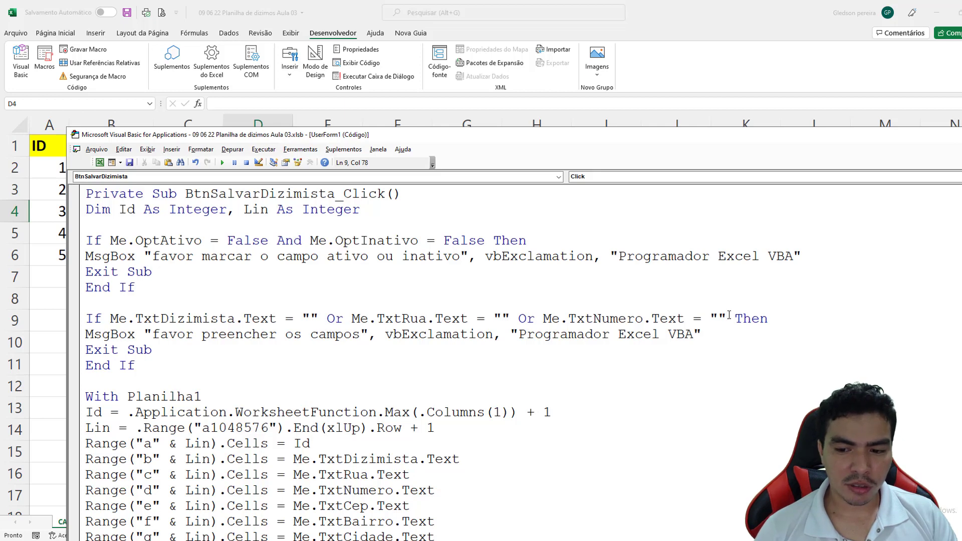
text(_)
key(Return)
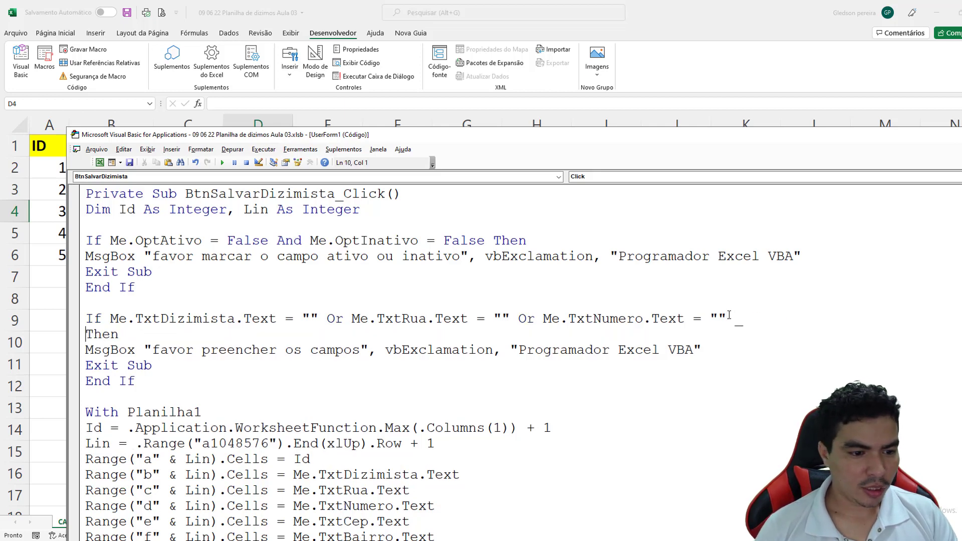
text(me.)
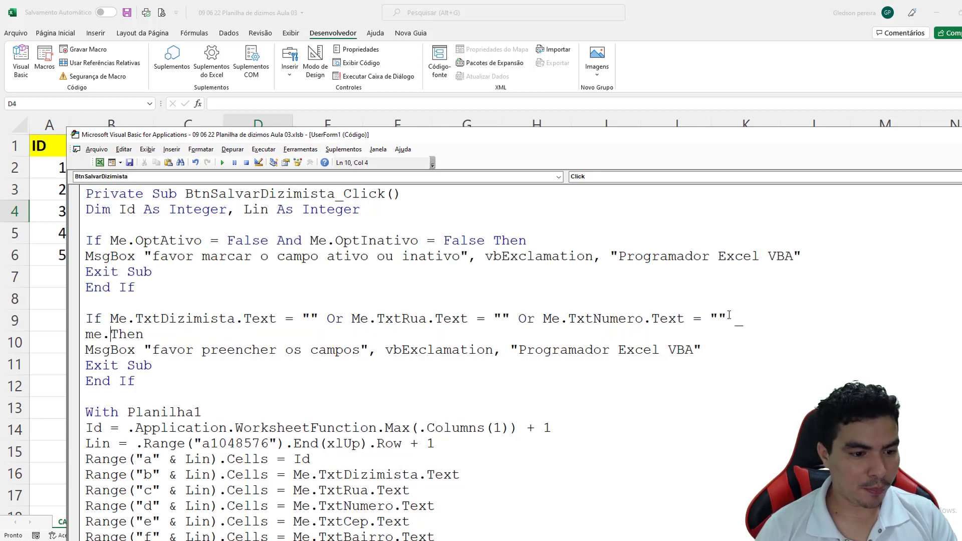
text(txt)
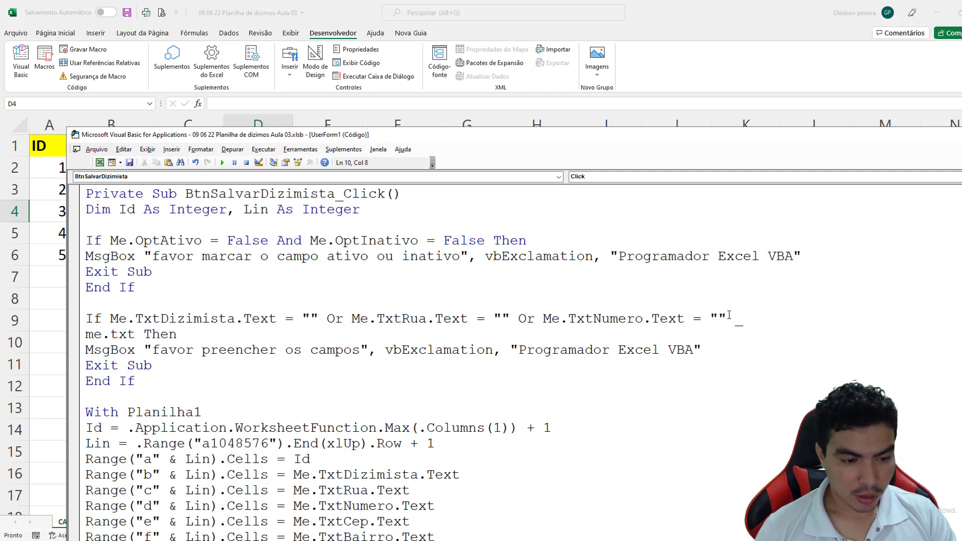
key(Left)
text(cep.te)
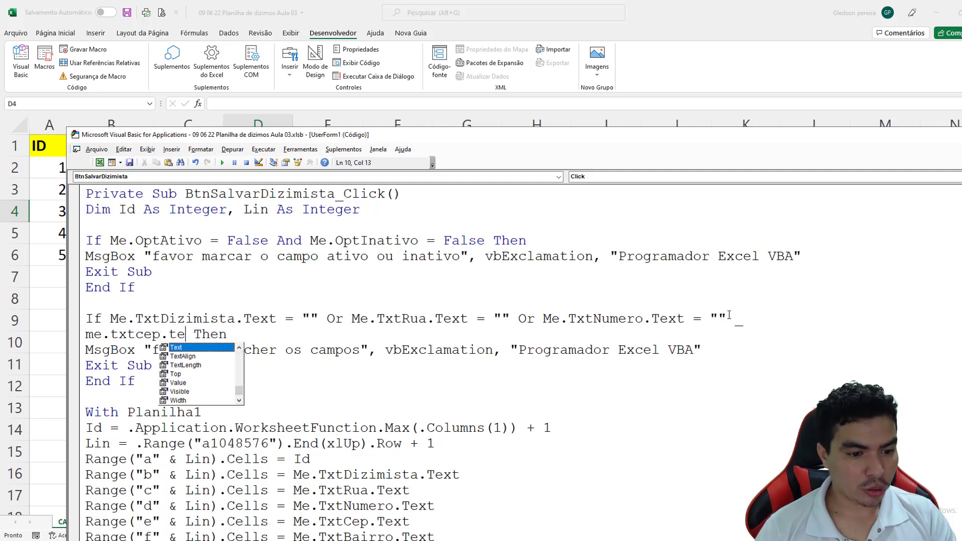
key(Tab)
text(="")
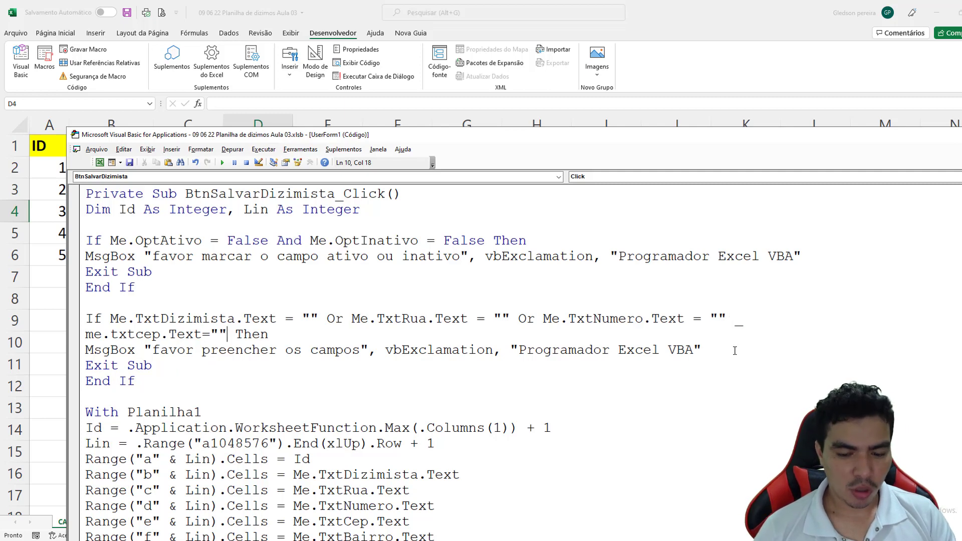
text( or)
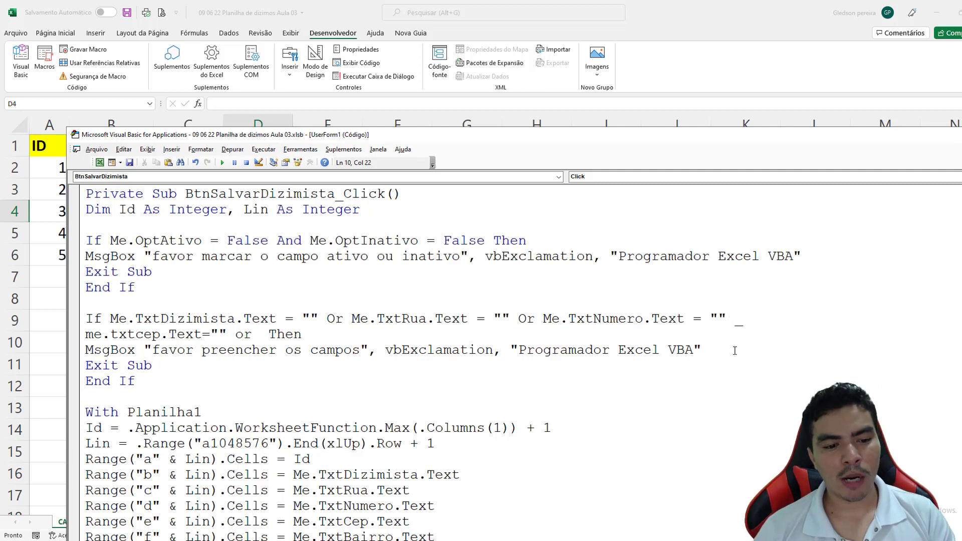
drag(234, 334, 255, 334)
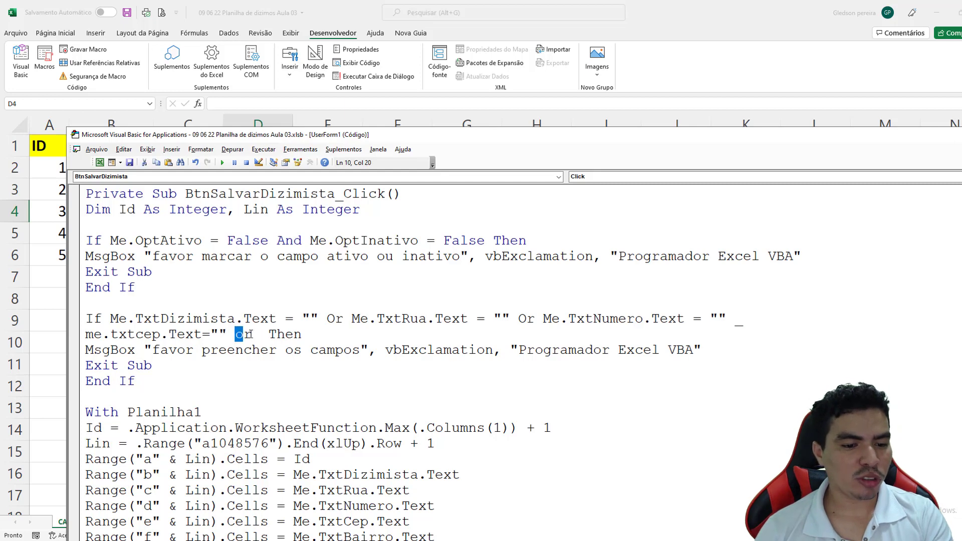
key(Delete)
Dismiss the compile error, insert Or before the Cep condition, and return to the worksheet.
click(262, 372)
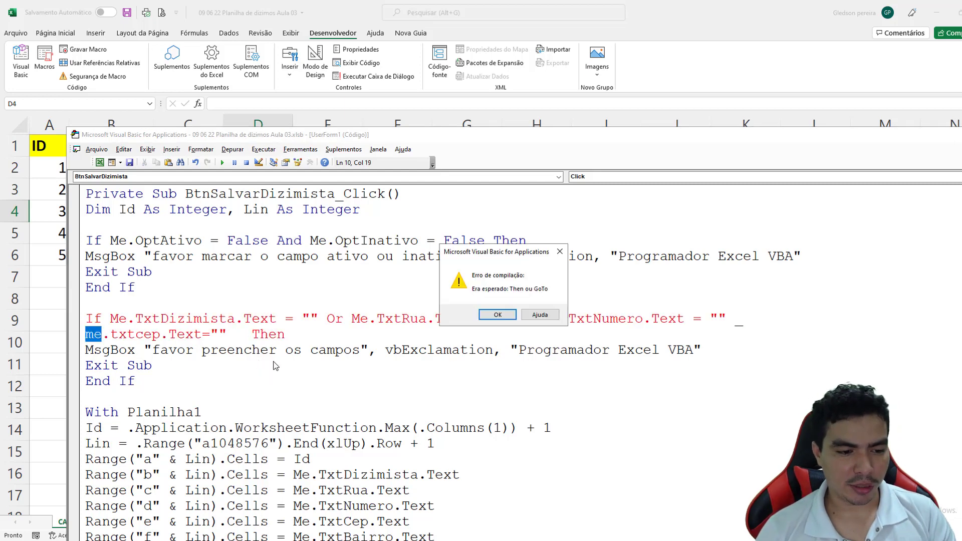
click(488, 322)
click(193, 349)
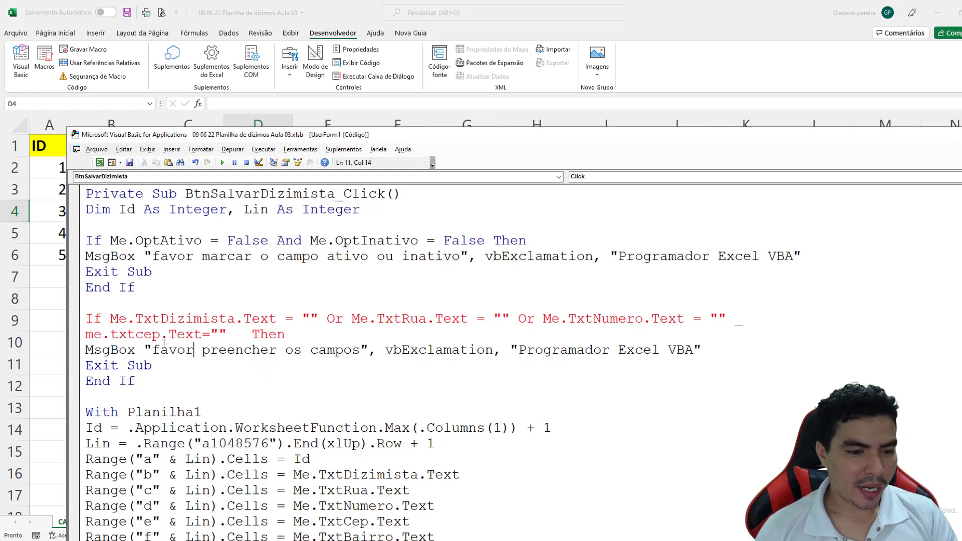
click(85, 333)
text(or)
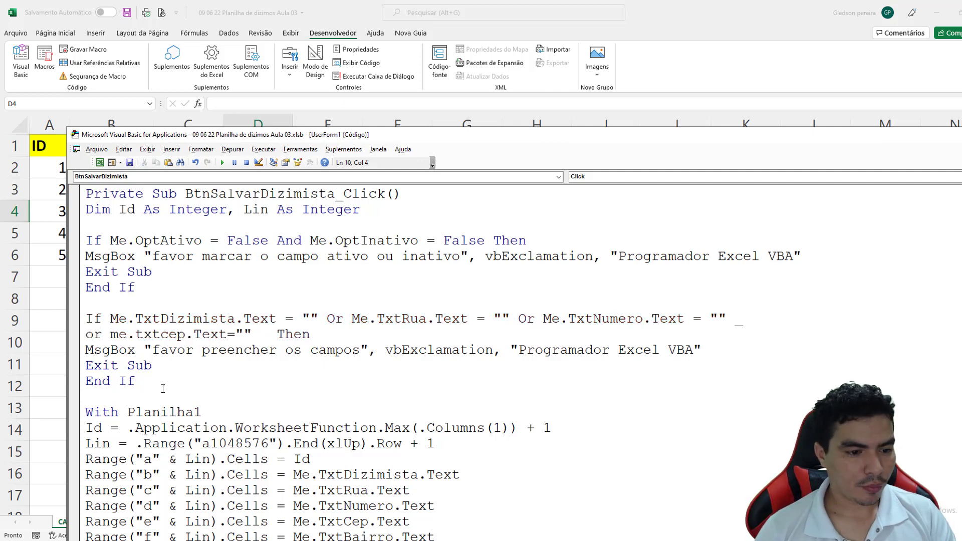
click(163, 388)
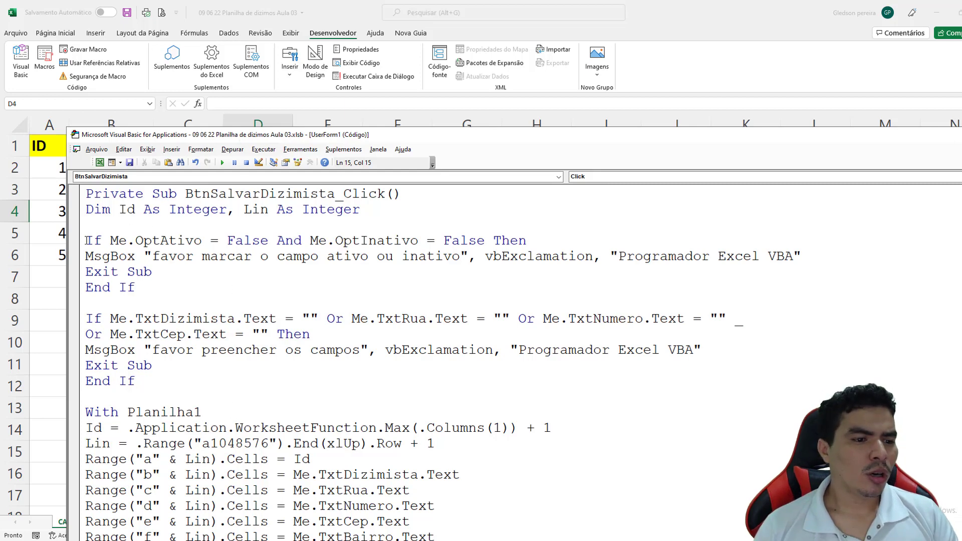
click(46, 217)
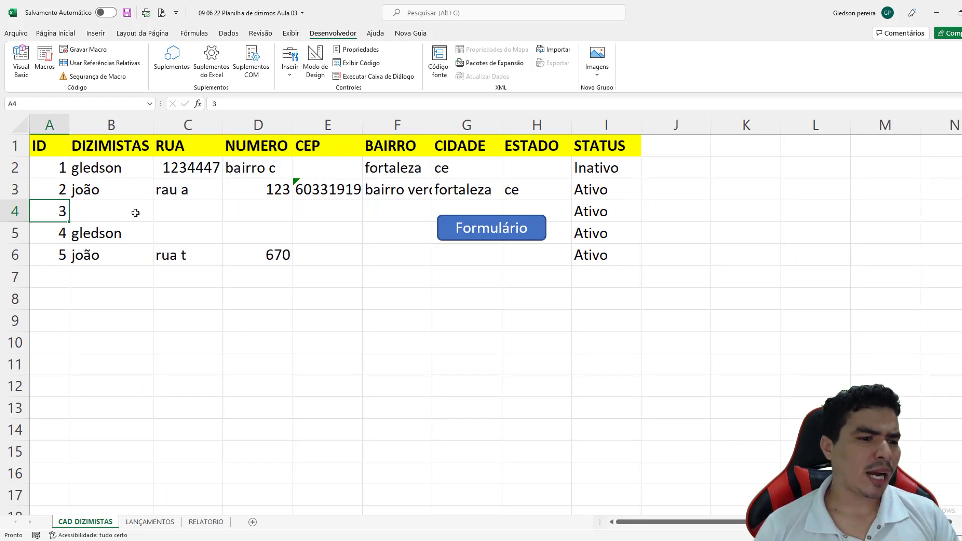
Clear the old sample entries in B2:I6 on CAD DIZIMISTAS.
click(112, 210)
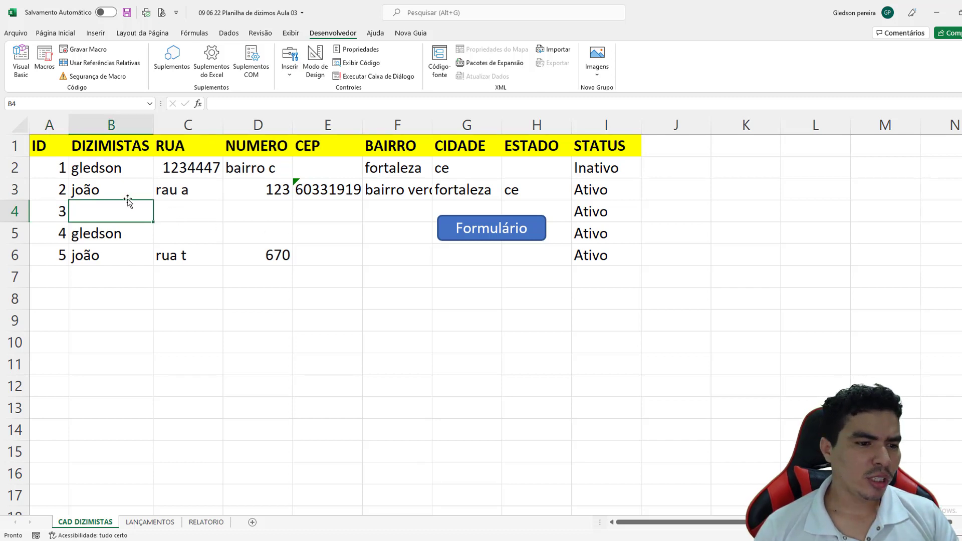
mouse_move(109, 169)
mouse_down()
mouse_move(136, 260)
mouse_move(588, 266)
mouse_up()
key(Delete)
click(592, 320)
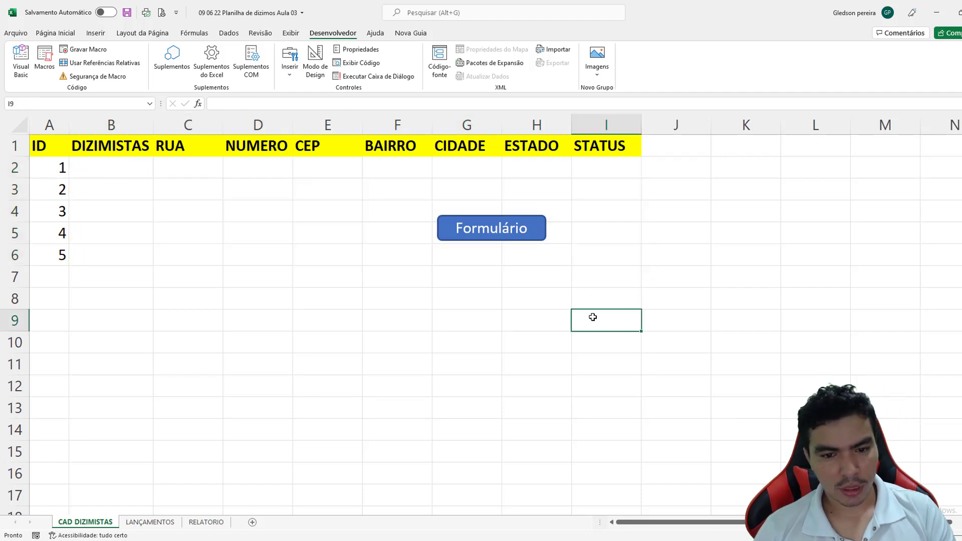
Open Formulário, fill in the payer's name and street, mark Ativo, and save record 6.
click(492, 233)
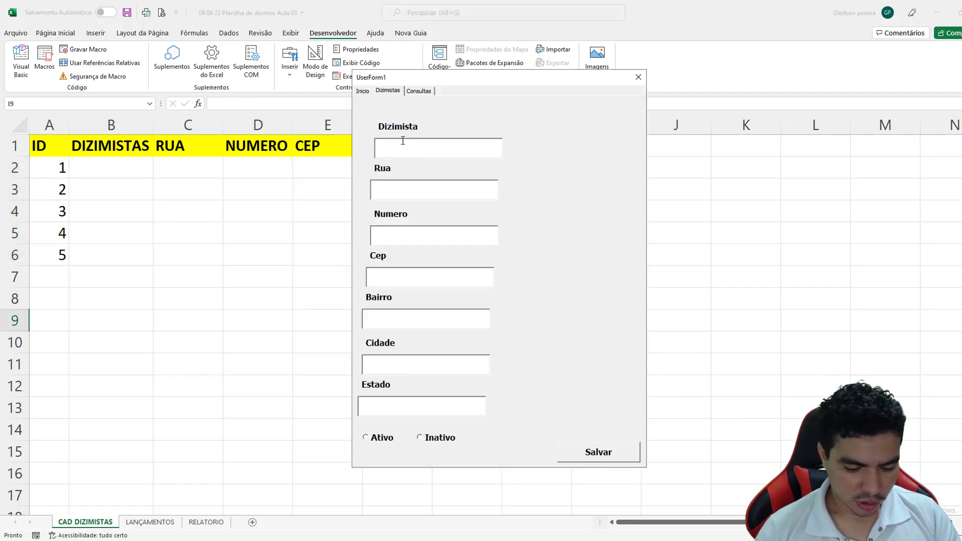
text(gledson)
click(408, 181)
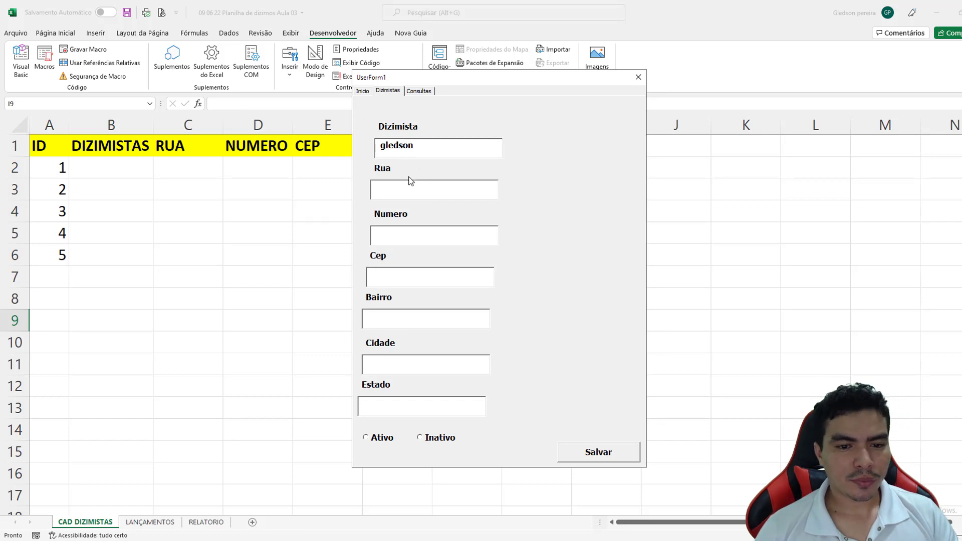
text(fsfsfsf)
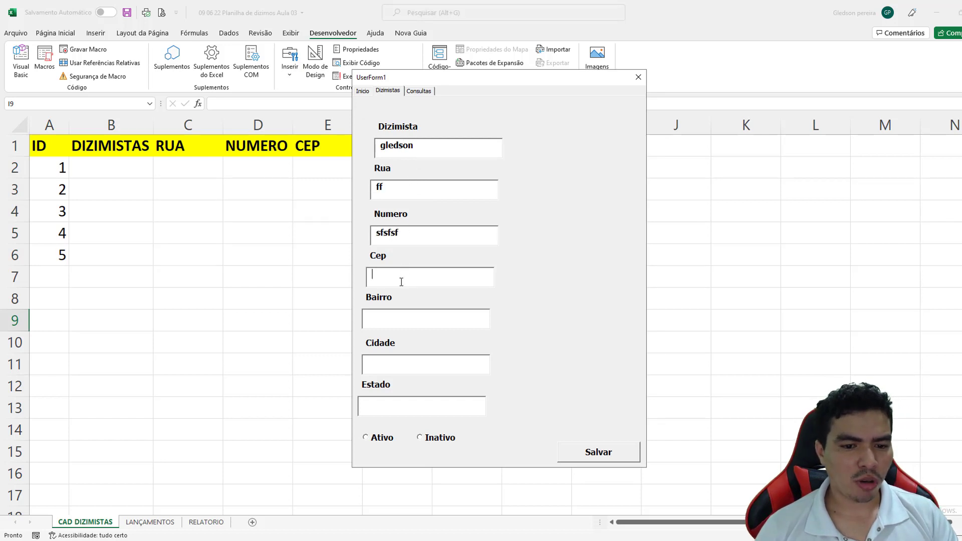
text(fssffs)
click(391, 438)
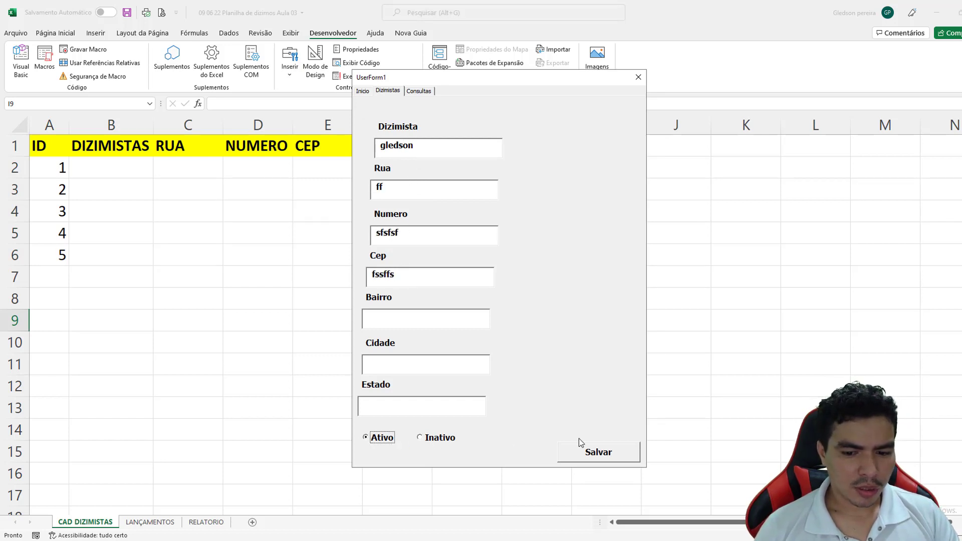
click(595, 450)
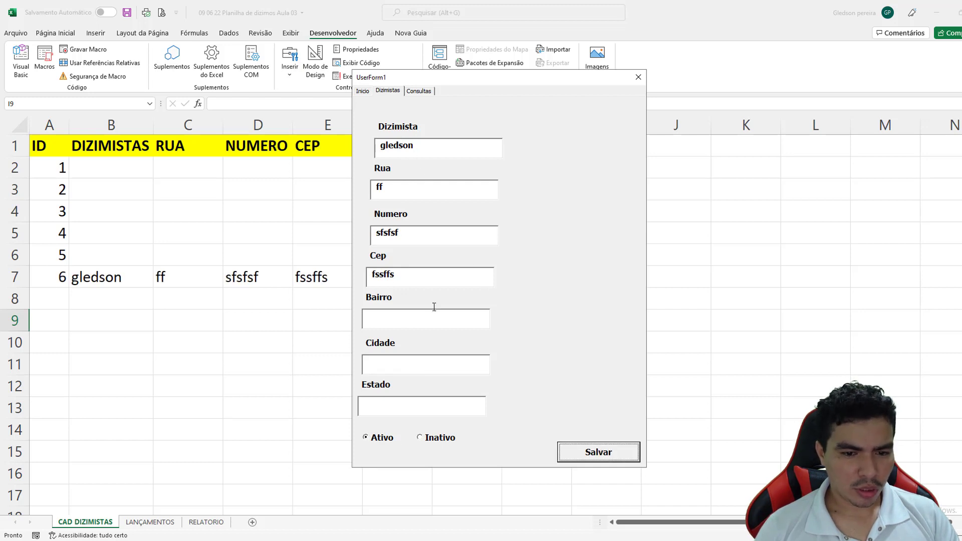
Replace the street, fill the Numero field, and save record 7, then move the form aside.
click(396, 187)
double_click(397, 187)
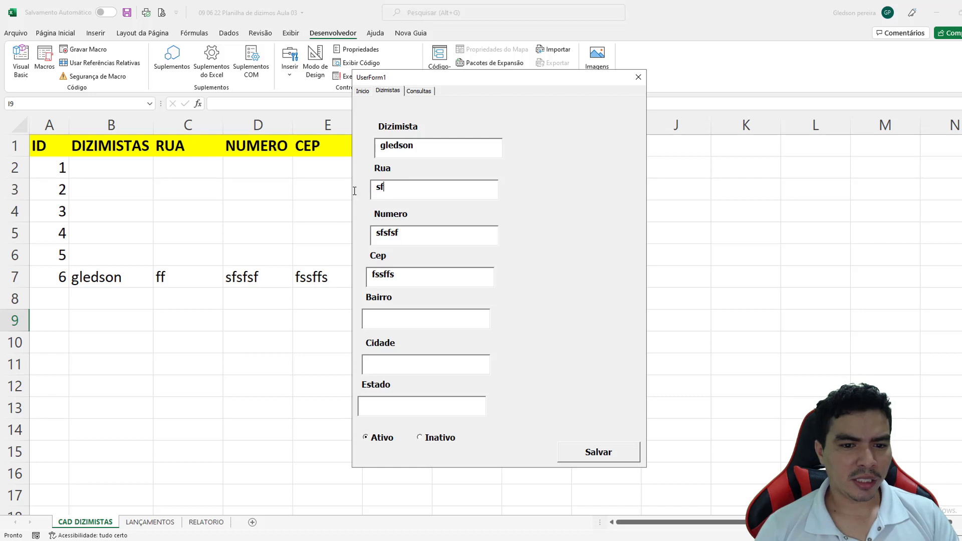
text(sfsfs)
key(Tab)
text(fsffssff)
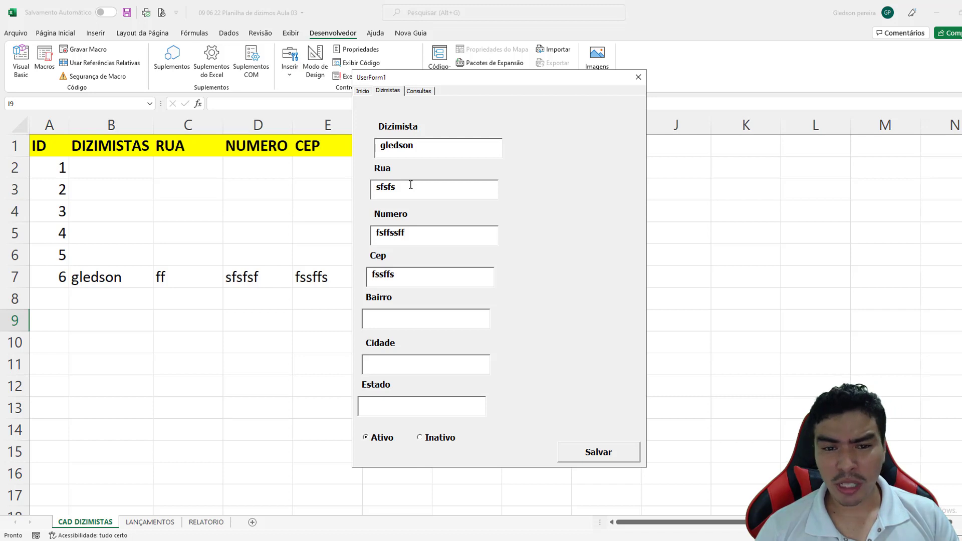
click(604, 452)
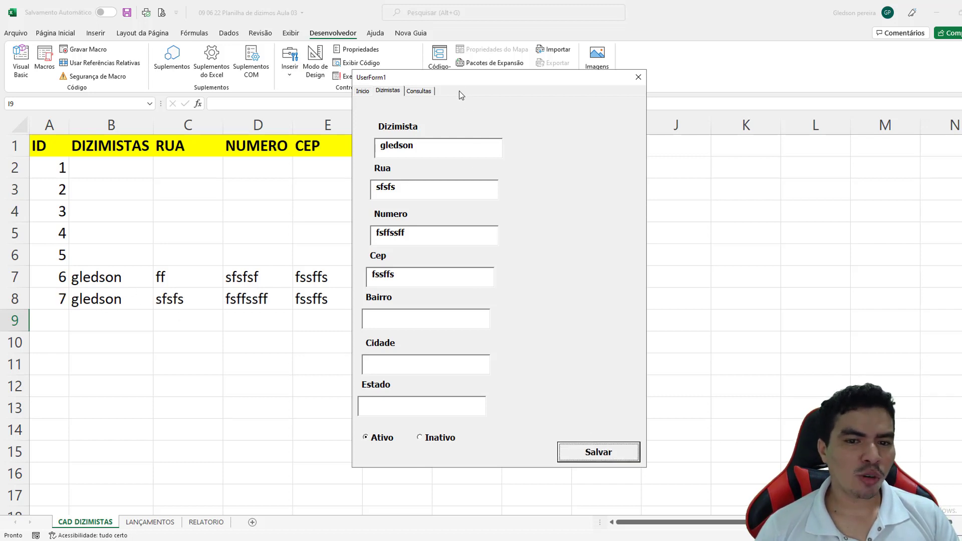
drag(459, 80, 578, 88)
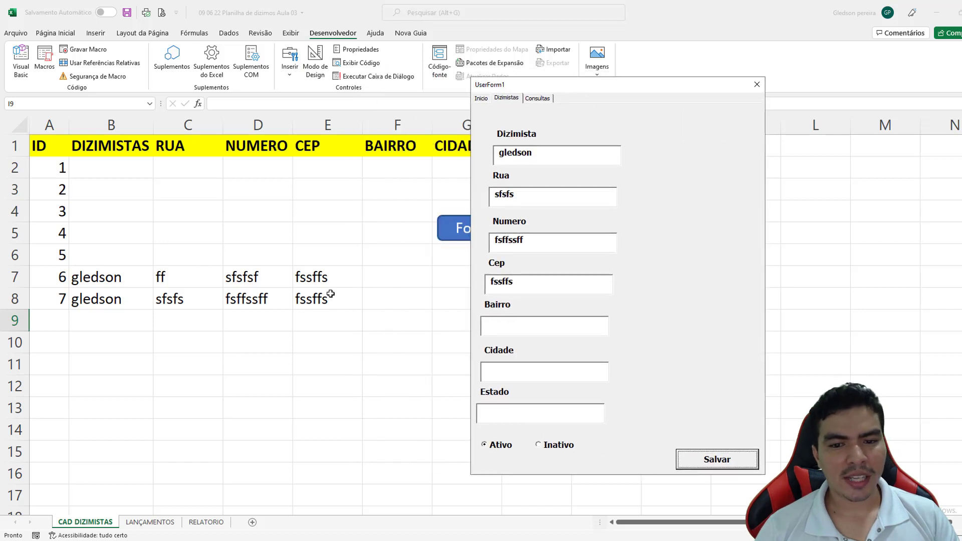
Close the entry form and delete the test records in A2:J10.
click(757, 86)
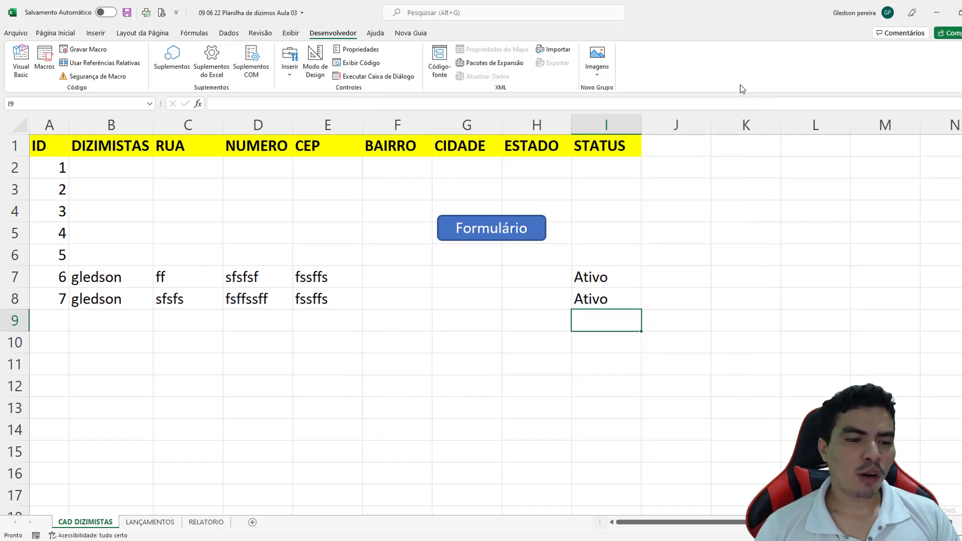
drag(663, 351, 59, 169)
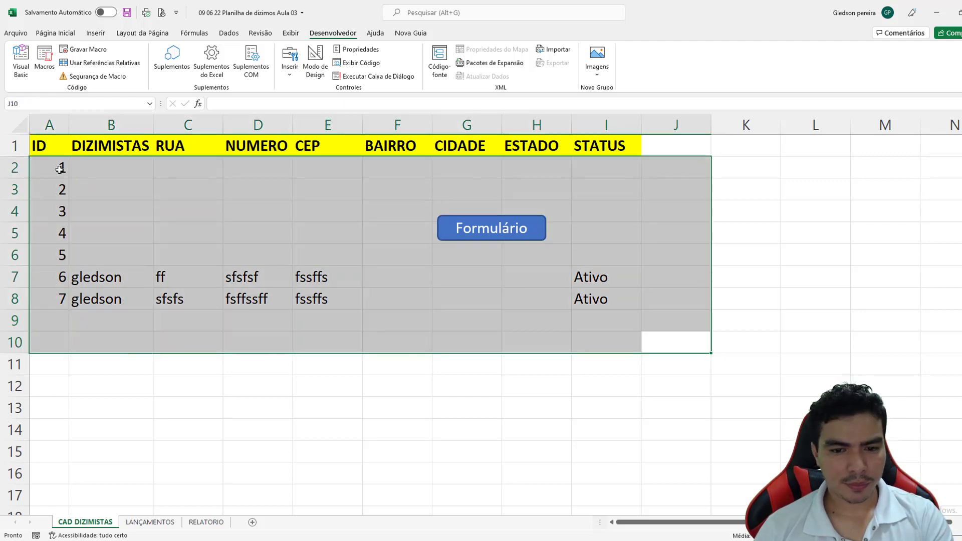
key(Delete)
click(191, 233)
In the Save routine, add ', Linha As Integer' to the Dim line and start 'linha = planilha1'.
click(27, 62)
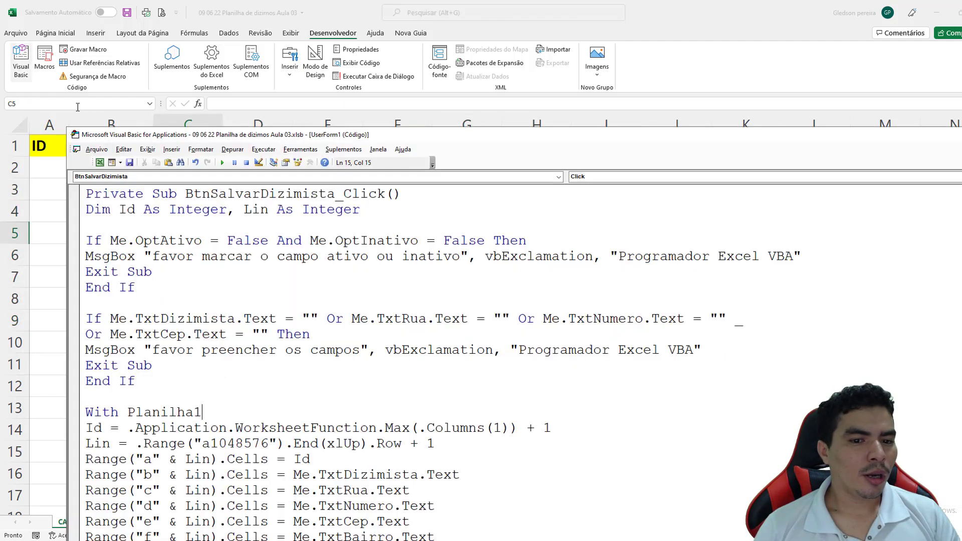
drag(311, 137, 315, 92)
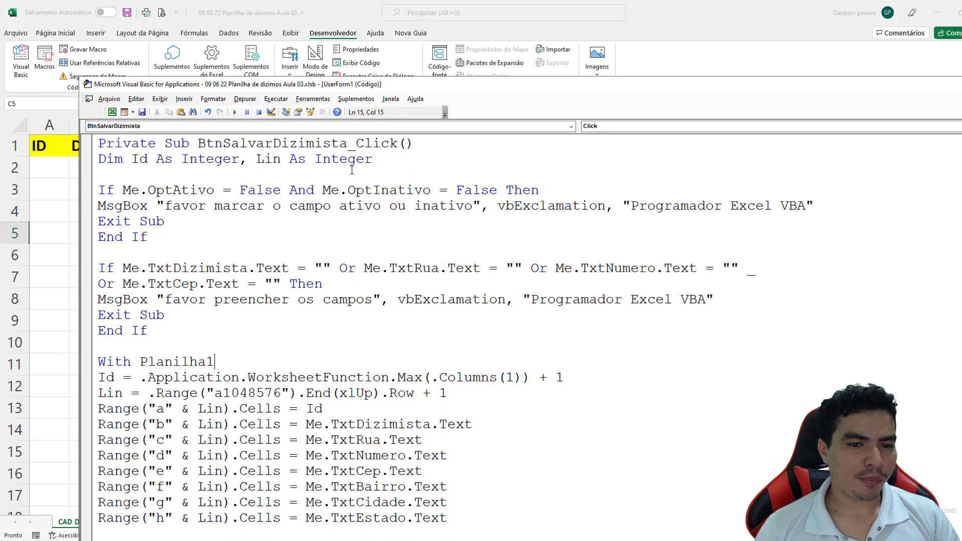
click(379, 162)
text(, )
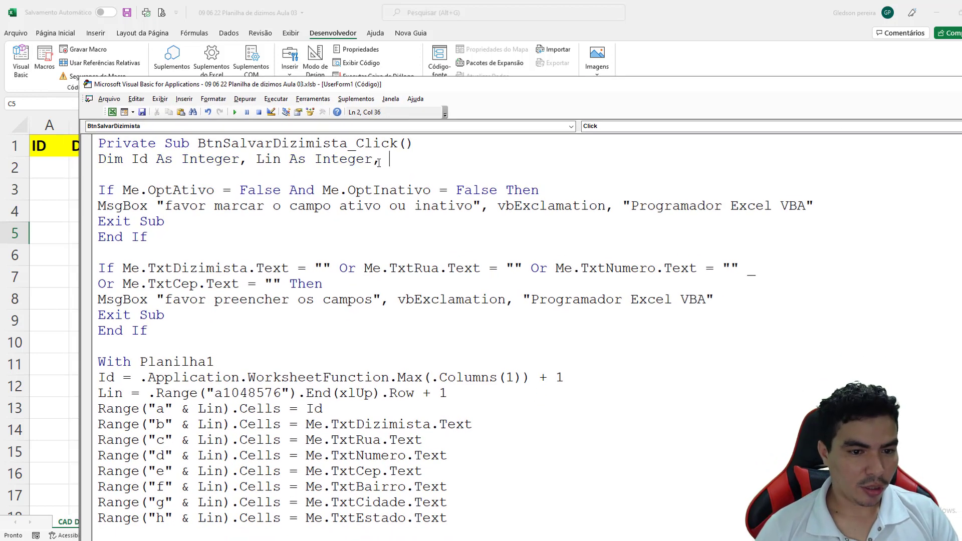
text(Linha a)
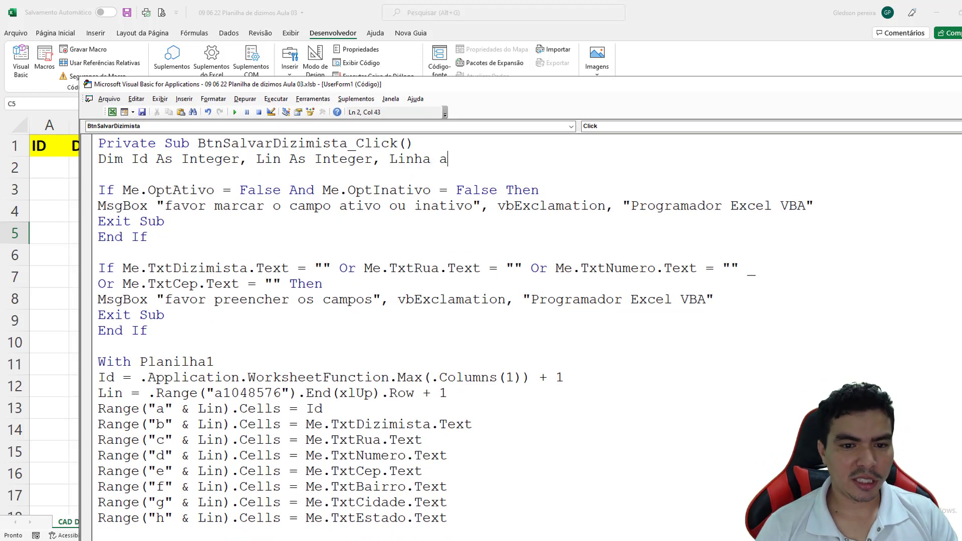
text(s inte)
key(Tab)
key(Return)
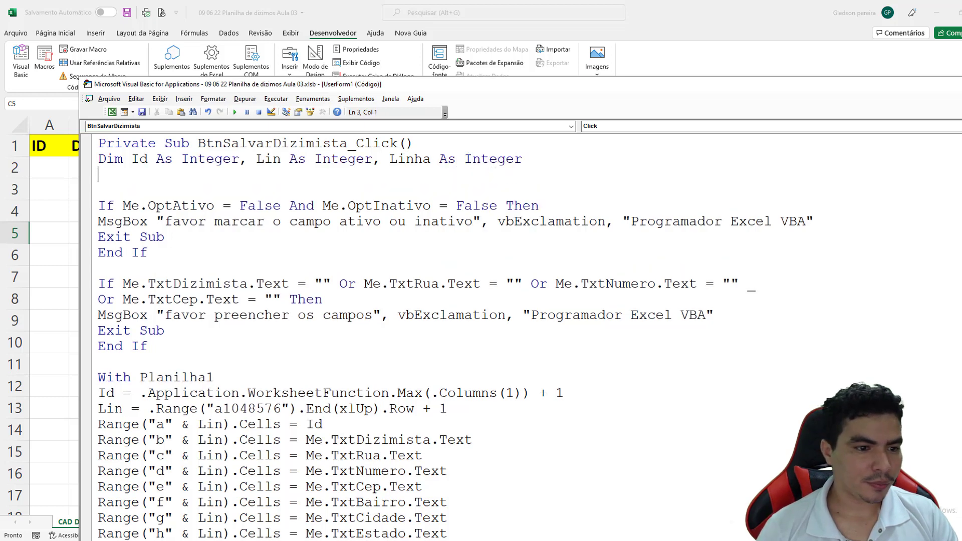
key(Return)
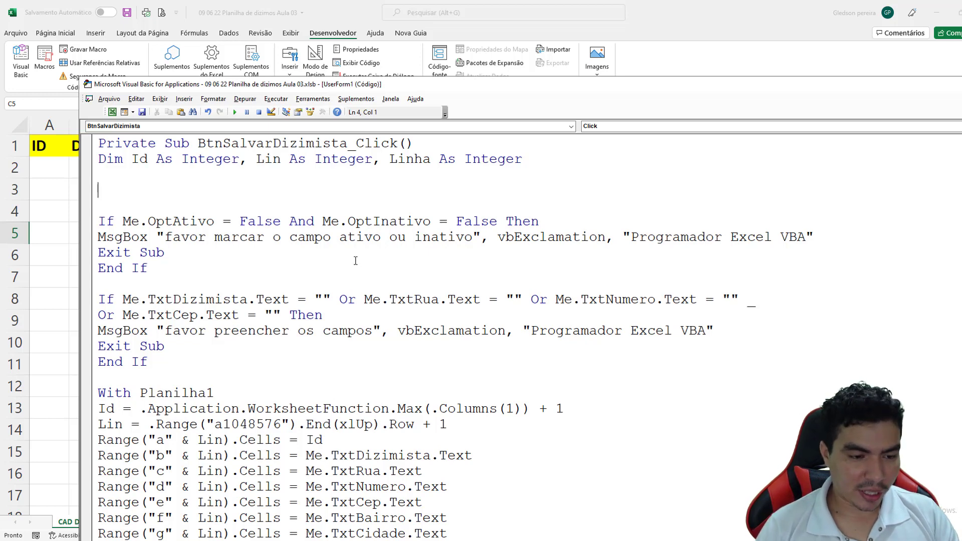
text(linha = )
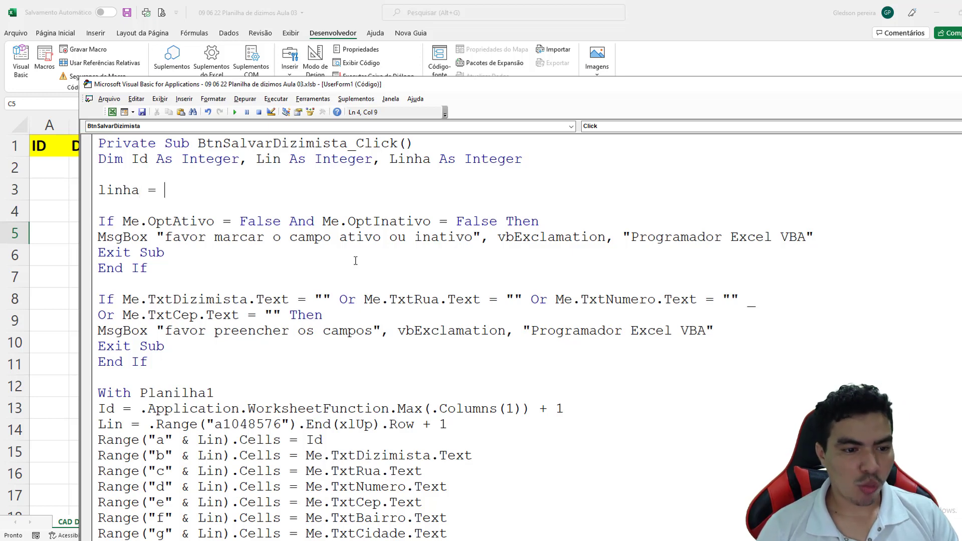
text(plan)
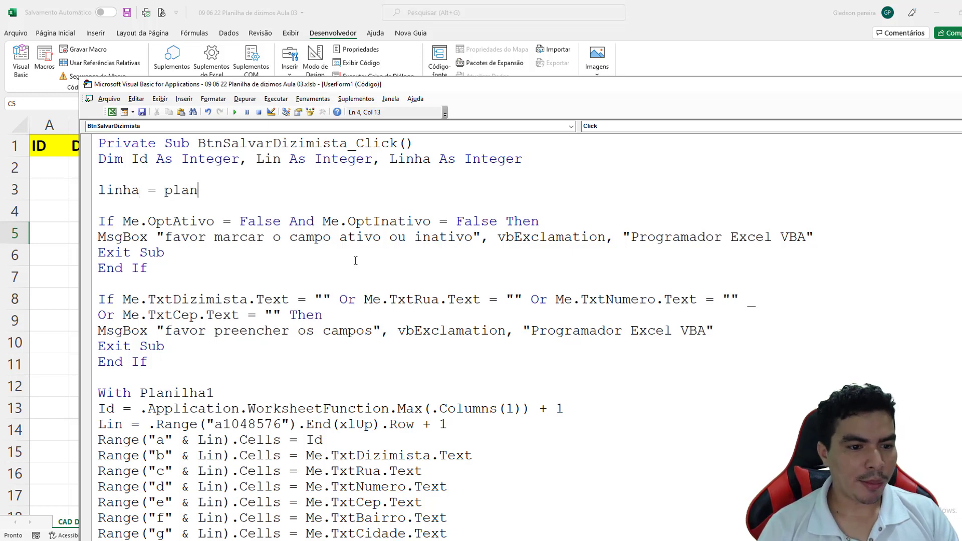
text(ilha1)
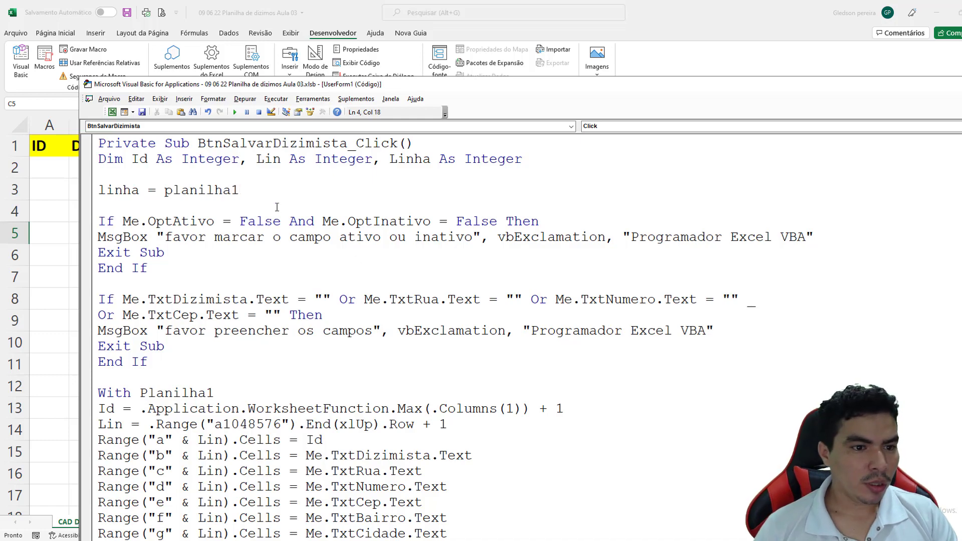
click(160, 98)
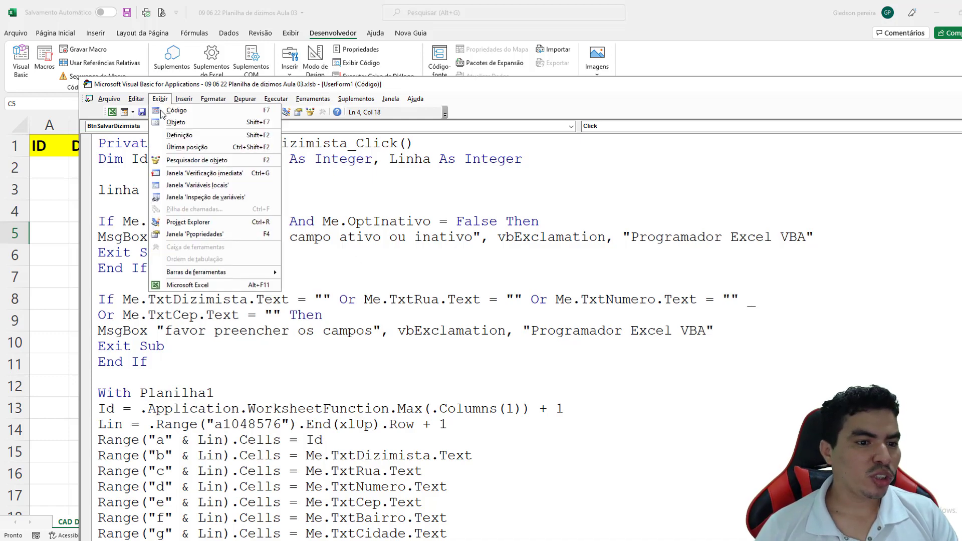
Extend the new line to 'linha = planilha1.Range(', completing Range with IntelliSense.
click(196, 220)
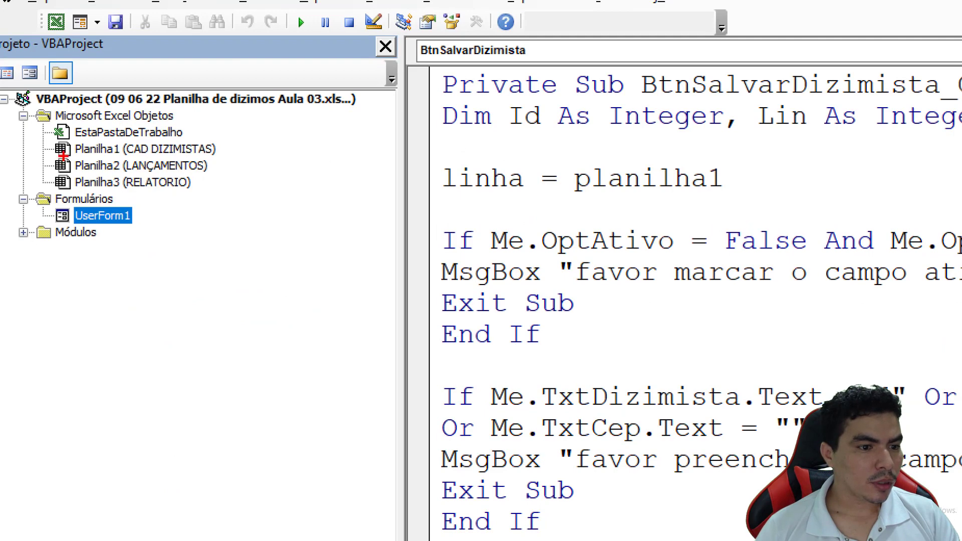
drag(116, 179, 632, 193)
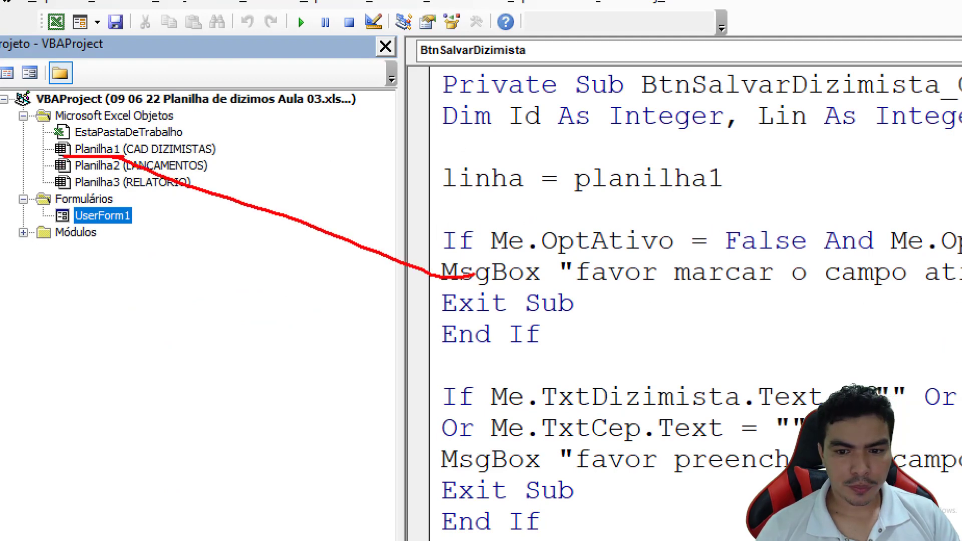
mouse_move(596, 141)
mouse_down()
mouse_move(751, 234)
mouse_move(556, 121)
mouse_up()
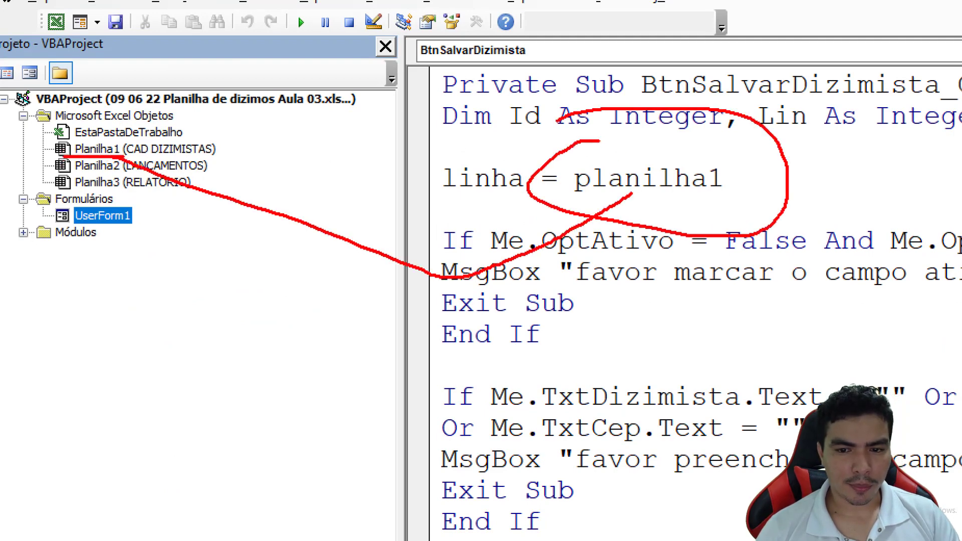
key(Escape)
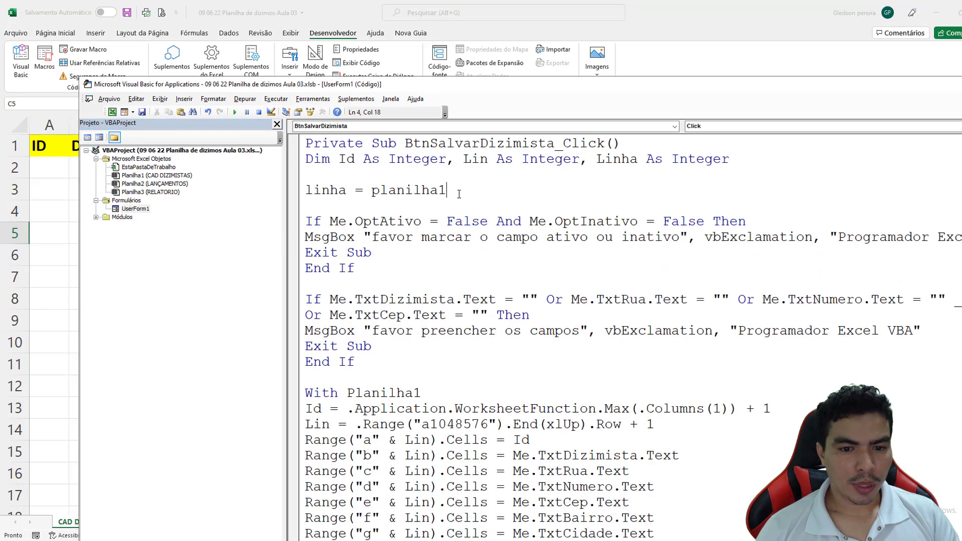
text(.)
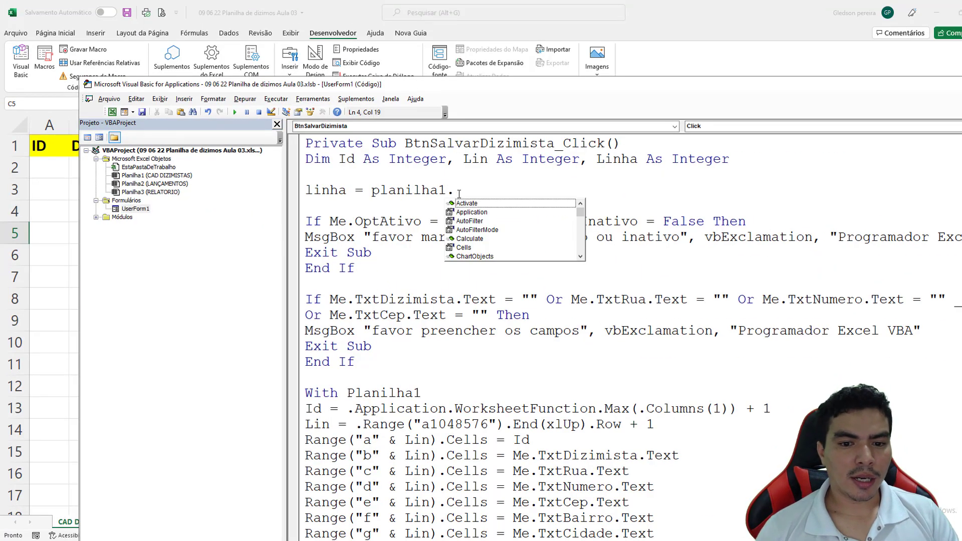
text(r)
key(Tab)
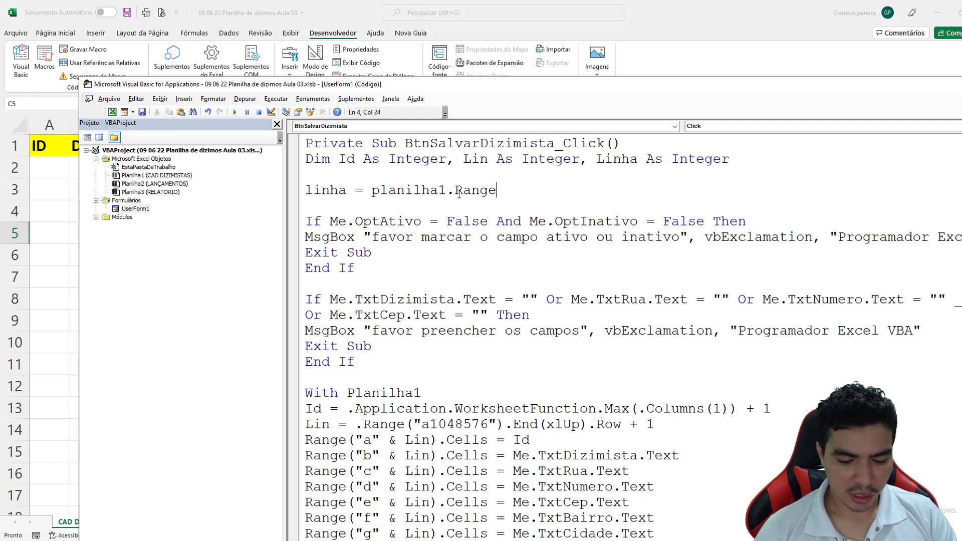
text(()
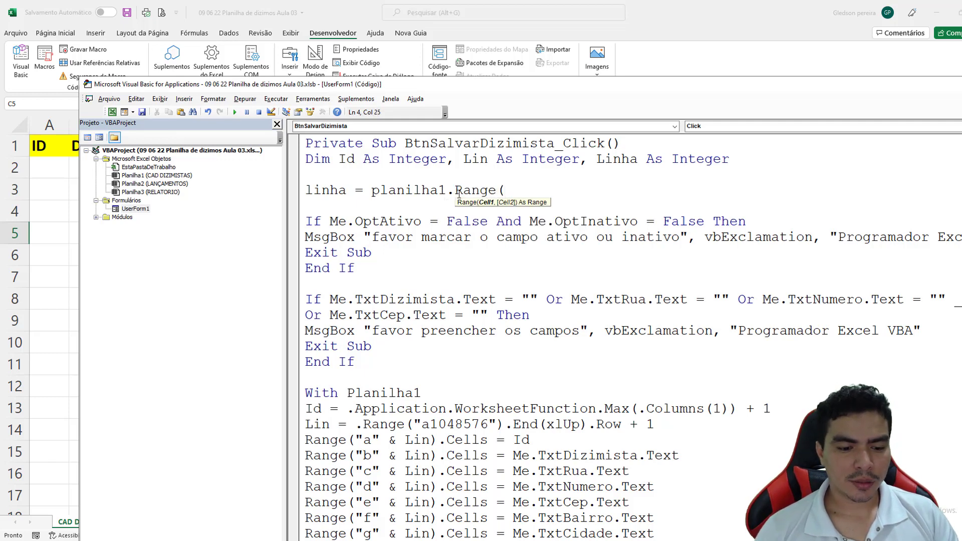
key(Escape)
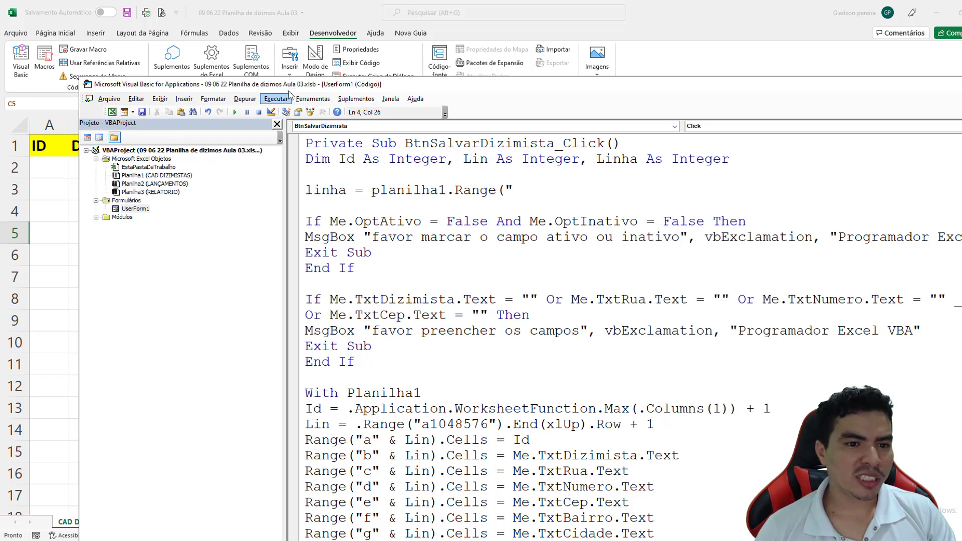
Continue the line with Range("b:b").Find(Me.TxtDizimista.Text using autocomplete.
mouse_move(285, 87)
mouse_down()
mouse_move(239, 245)
mouse_move(225, 205)
mouse_up()
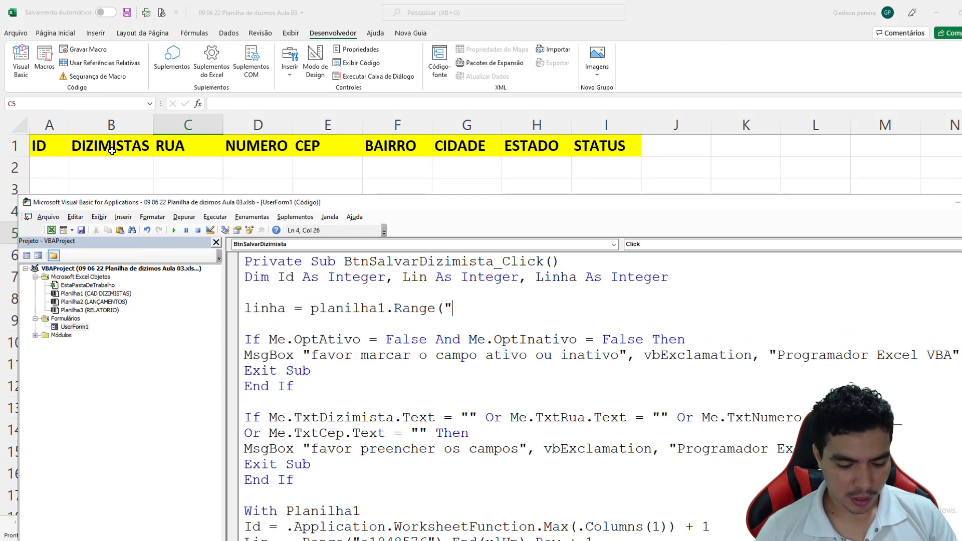
text(b:b)
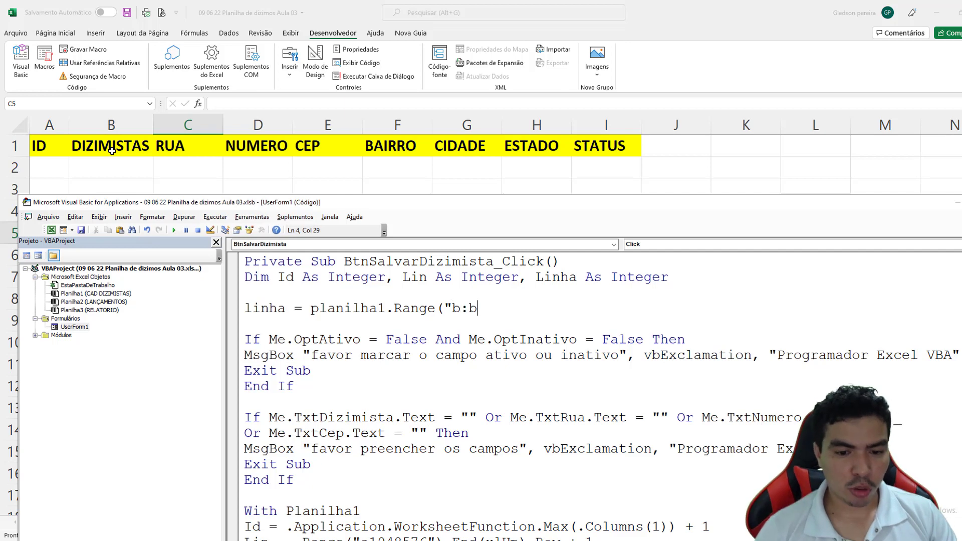
text("))
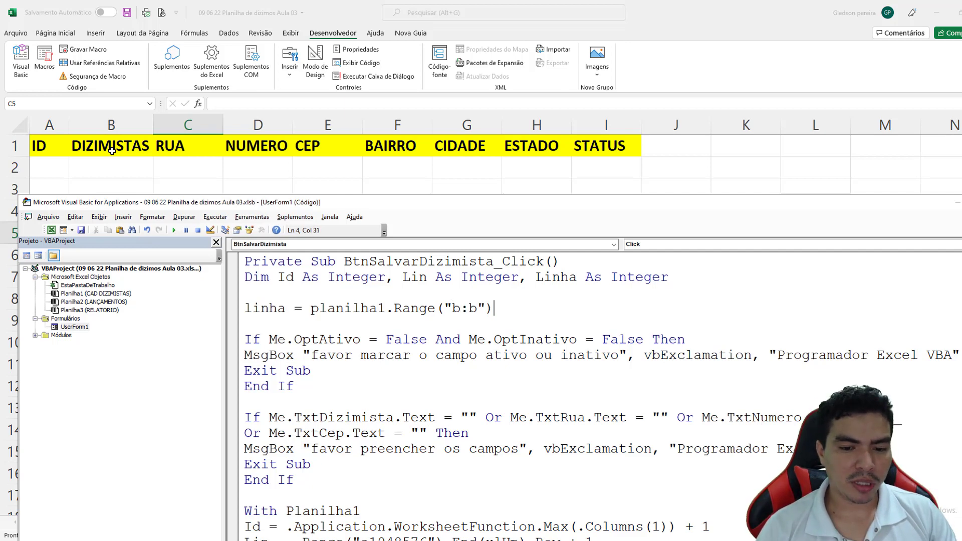
text(.fin)
key(Tab)
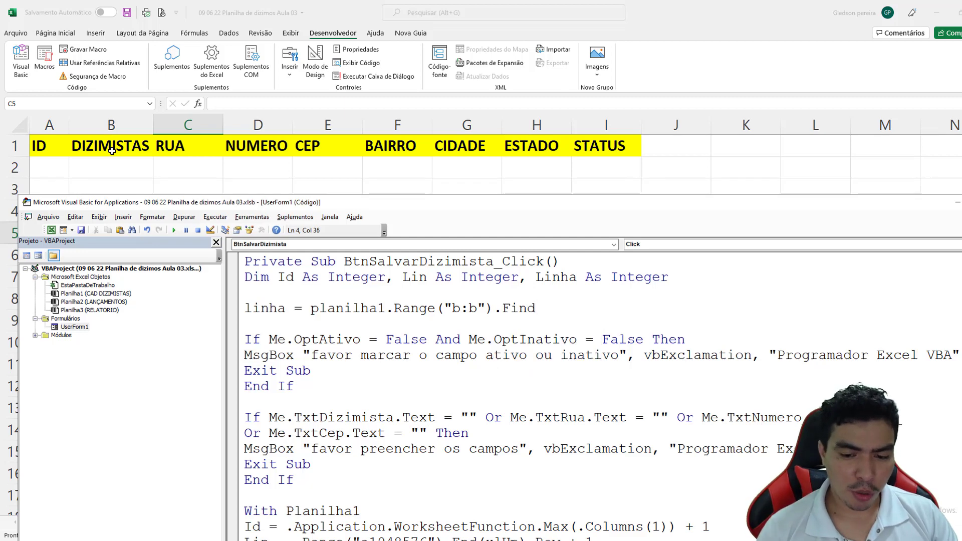
text(()
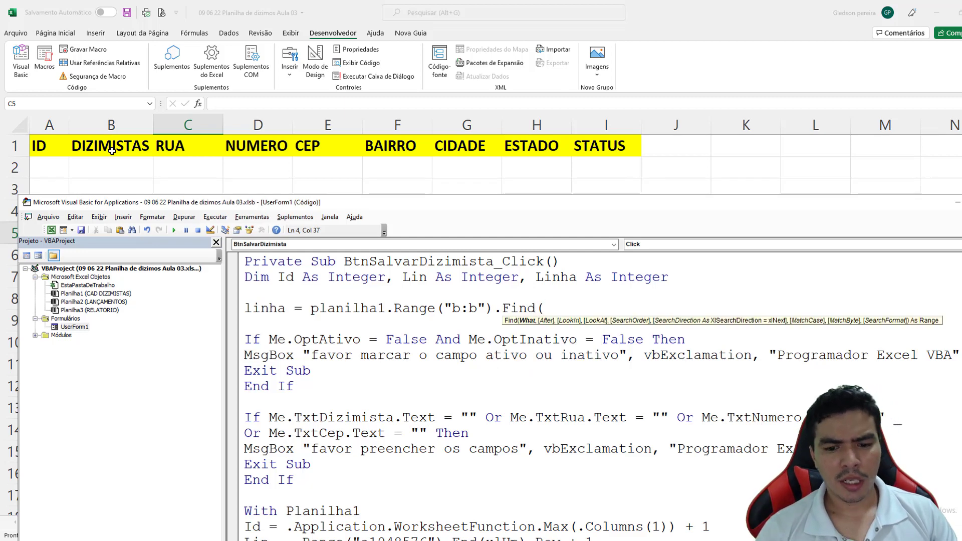
text(me.t)
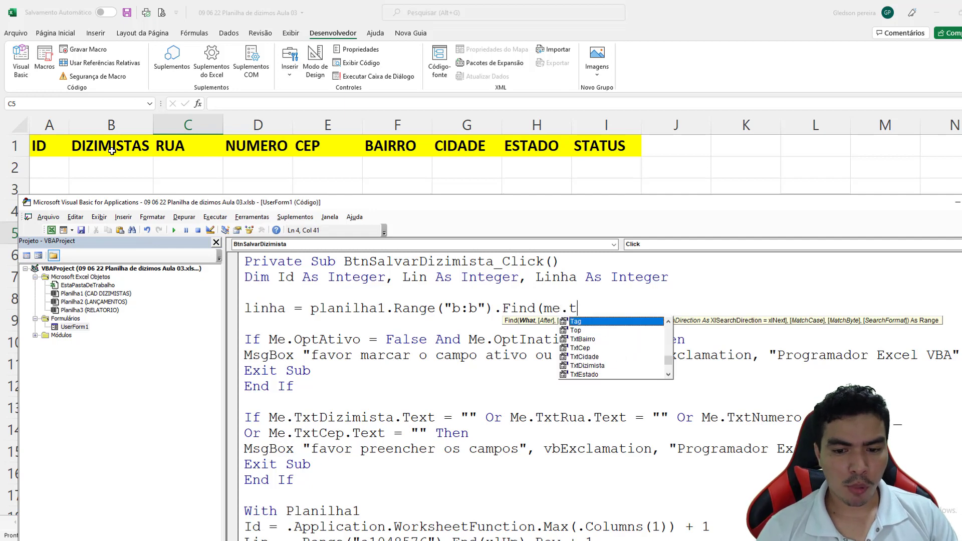
text(xtd)
key(Tab)
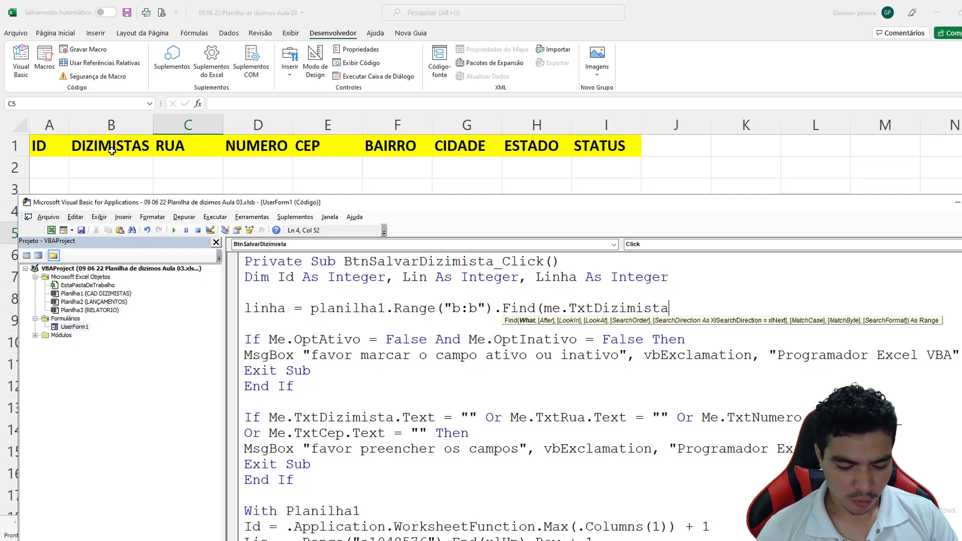
text(.t)
key(Tab)
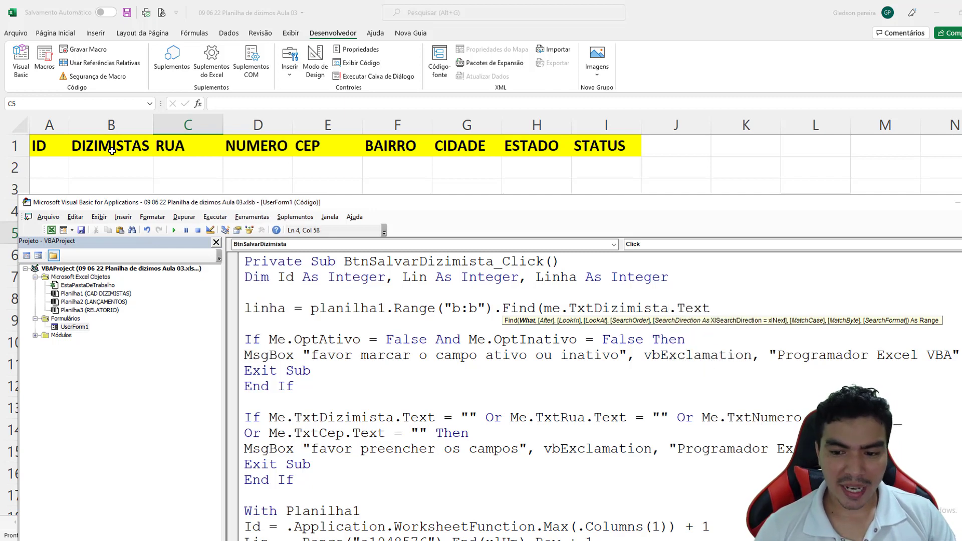
Finish the Find call with lookat:=1 and .Row, then add a blank line below it.
key(BackSpace)
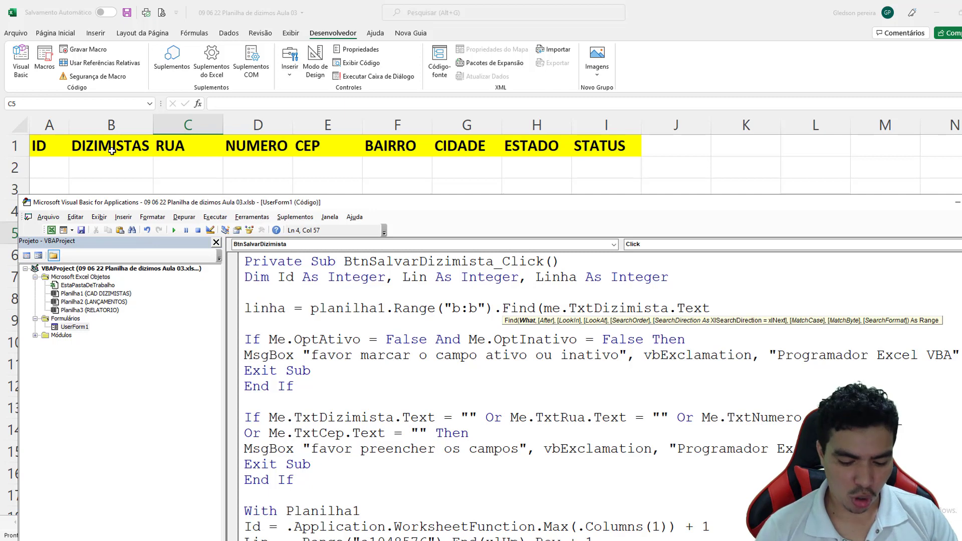
text(m)
key(BackSpace)
text(,)
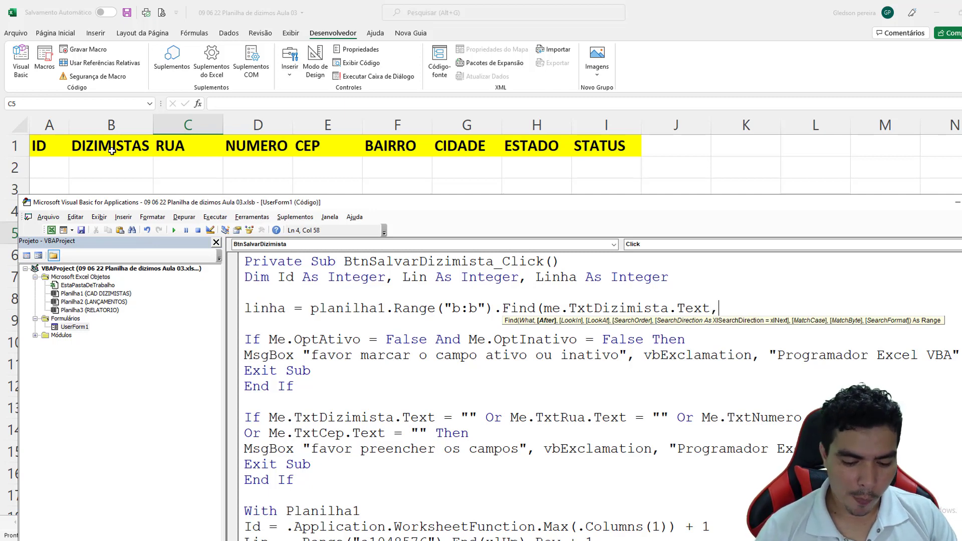
text(looksat)
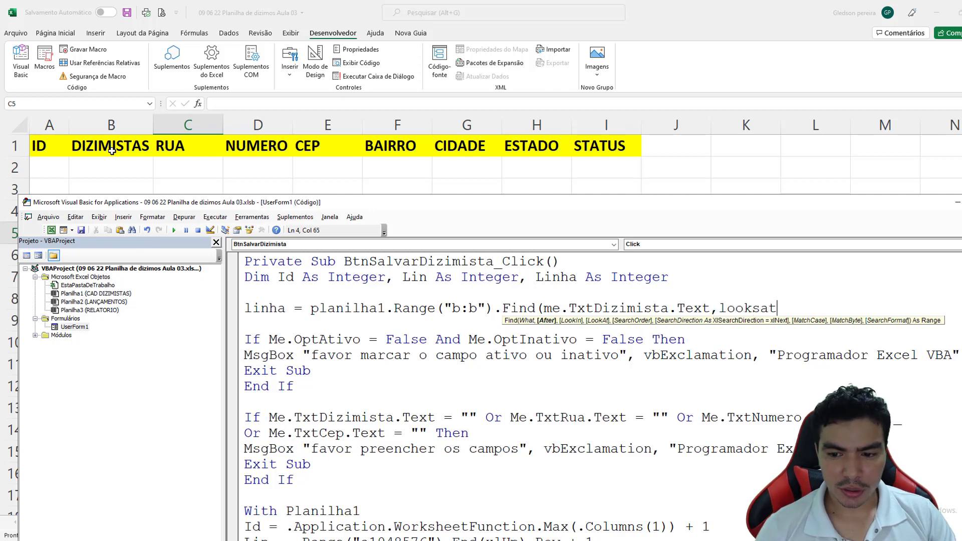
key(Delete)
key(Right)
text(:)
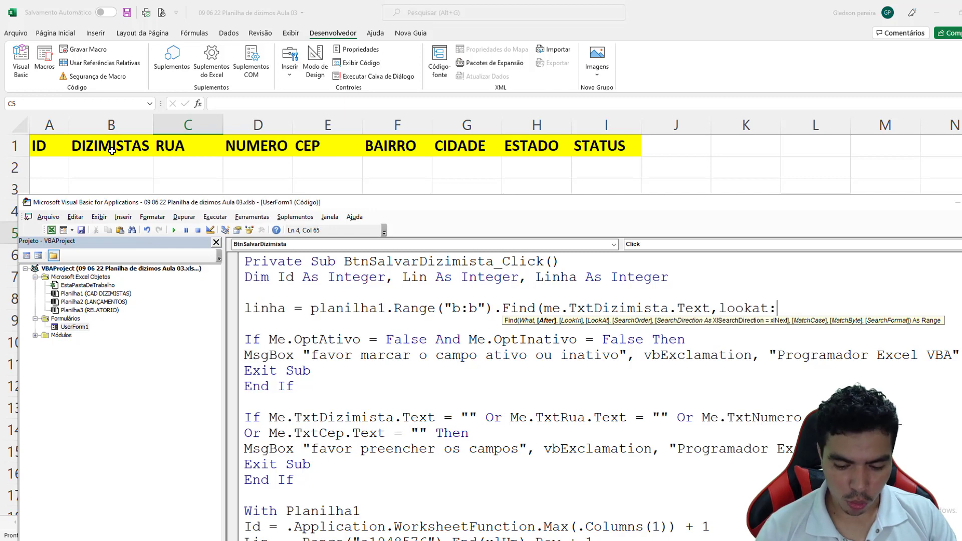
text(=1)
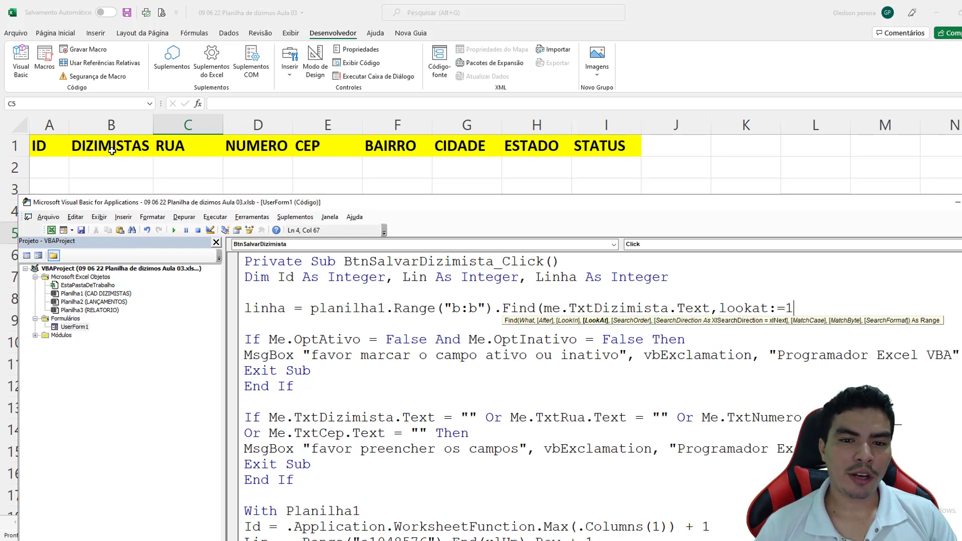
text())
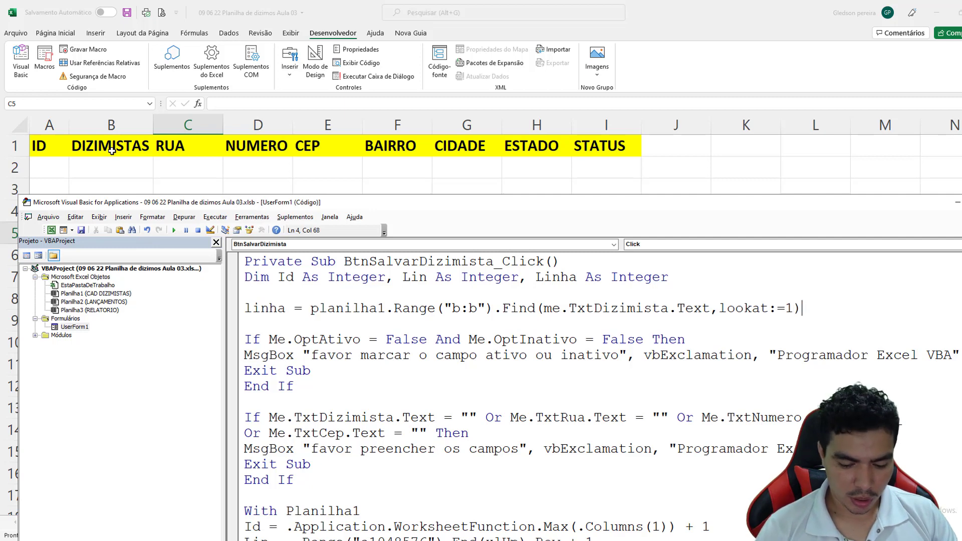
text(.ro)
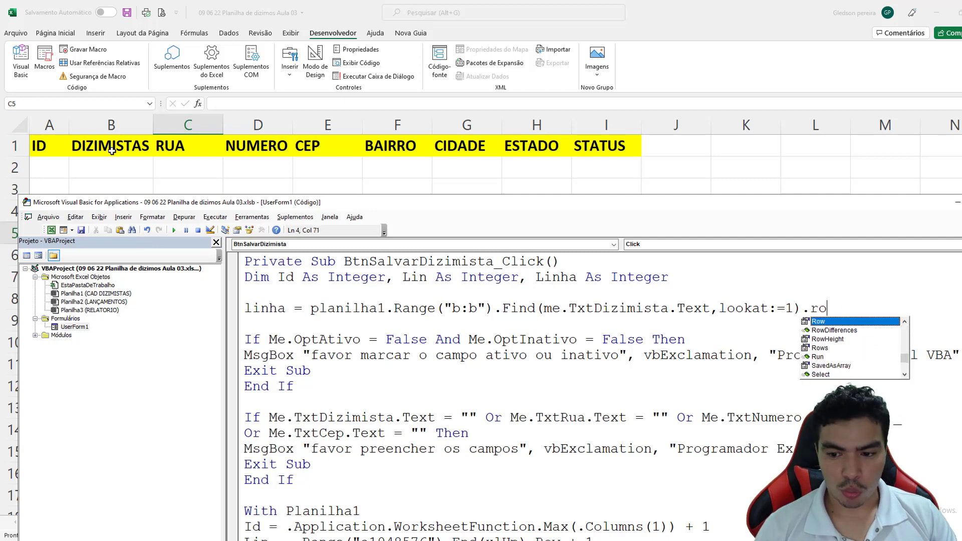
key(Tab)
click(446, 376)
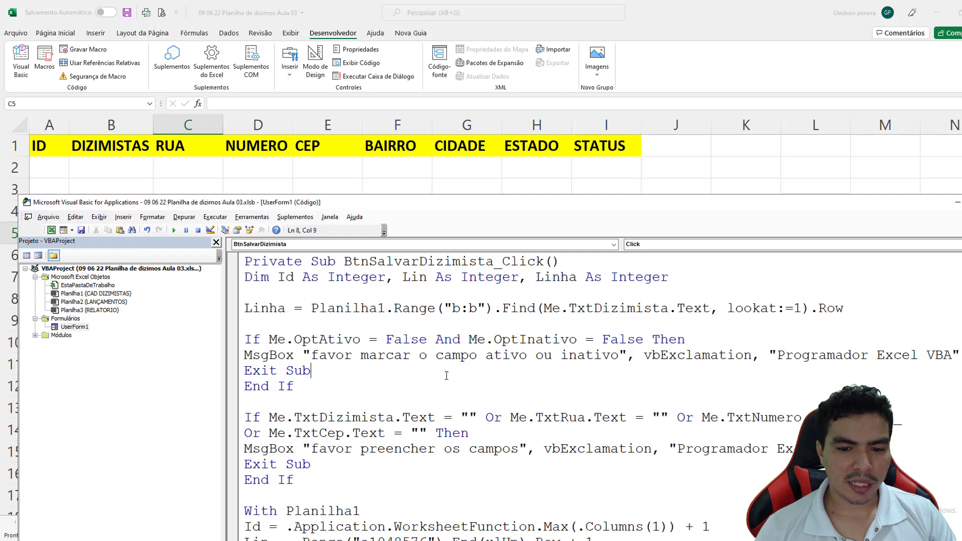
click(847, 308)
key(Return)
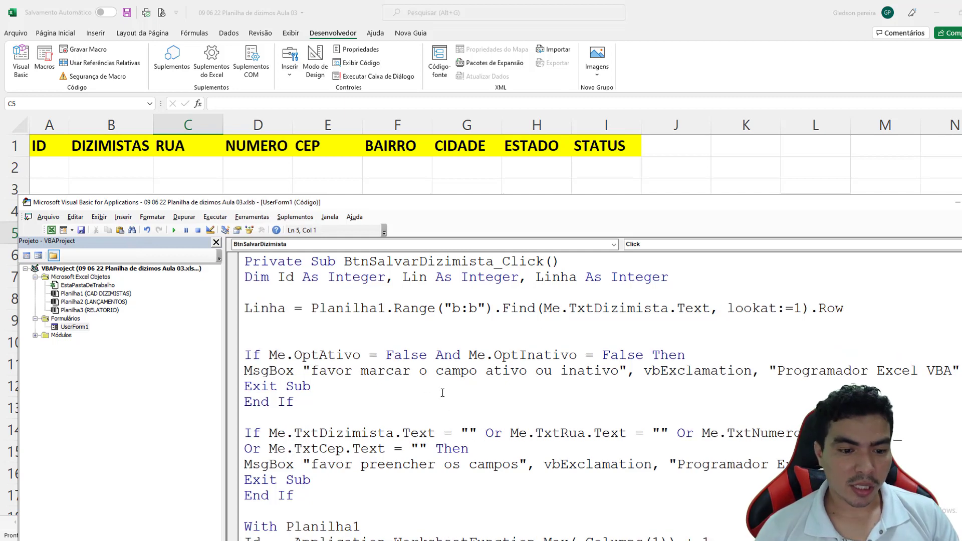
Highlight Linha and its Find expression, then begin an If comparing Planilha1.Cells(linha, 2) with TxtDizimista.
drag(287, 307, 241, 308)
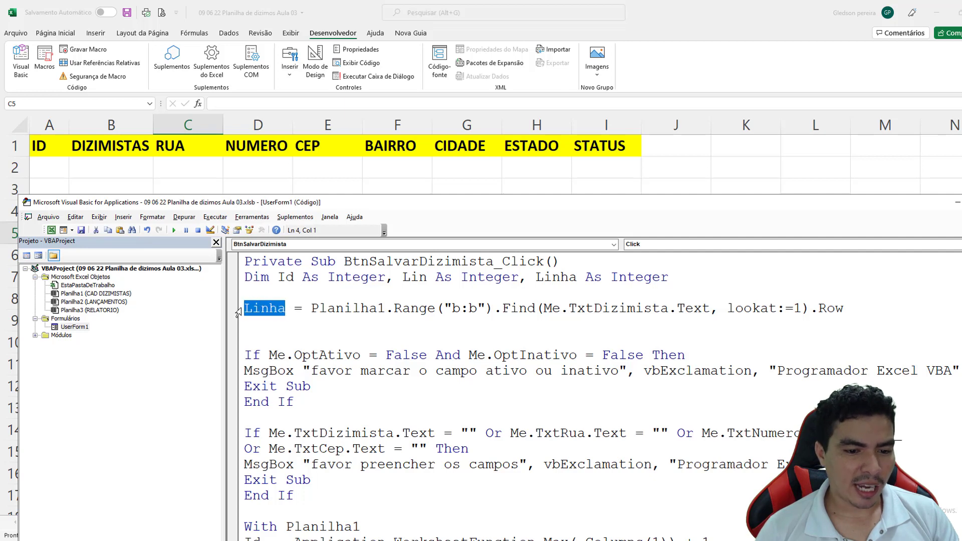
drag(310, 308, 843, 308)
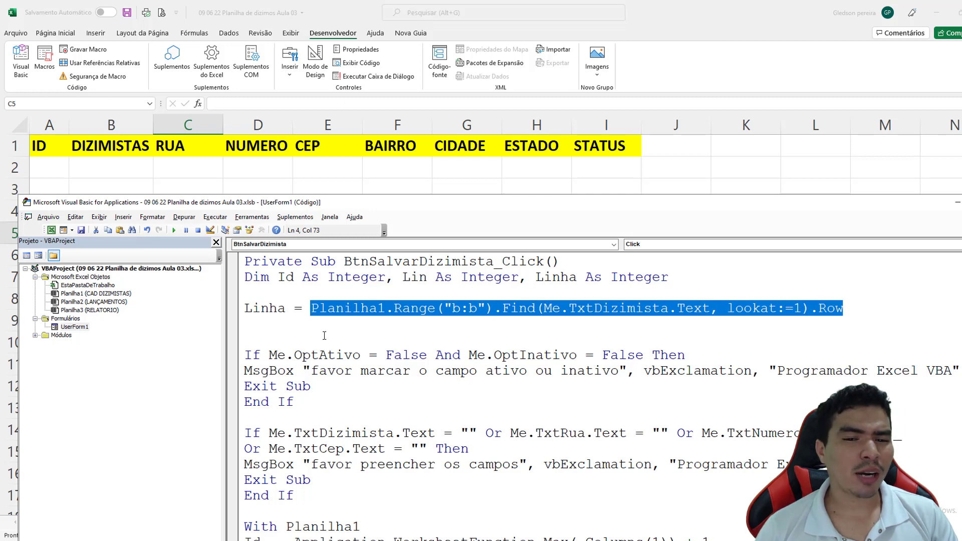
click(275, 334)
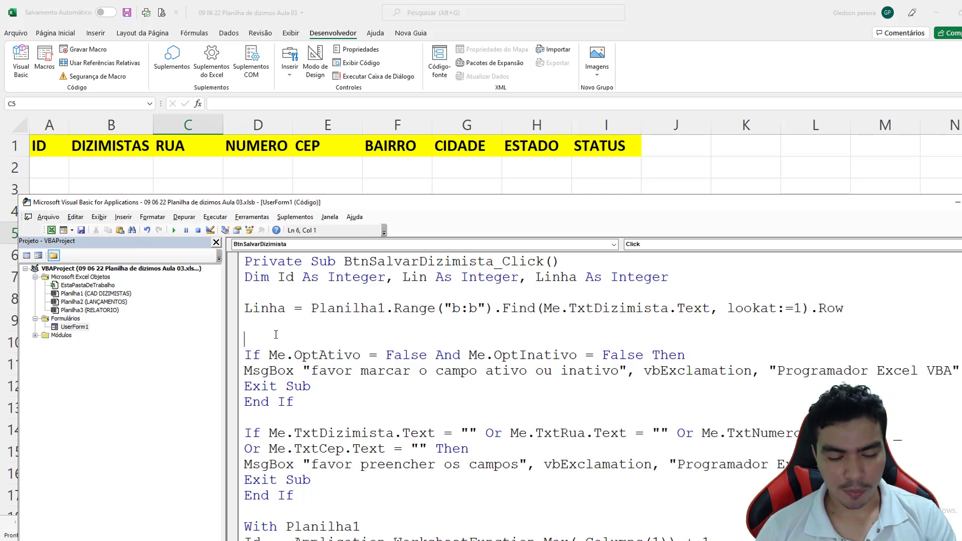
key(Return)
text(i)
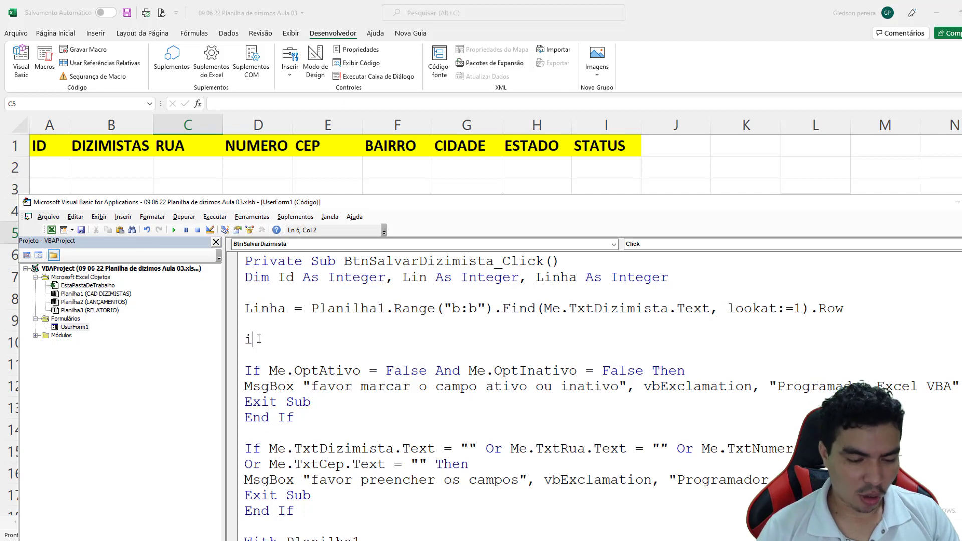
text(fplan)
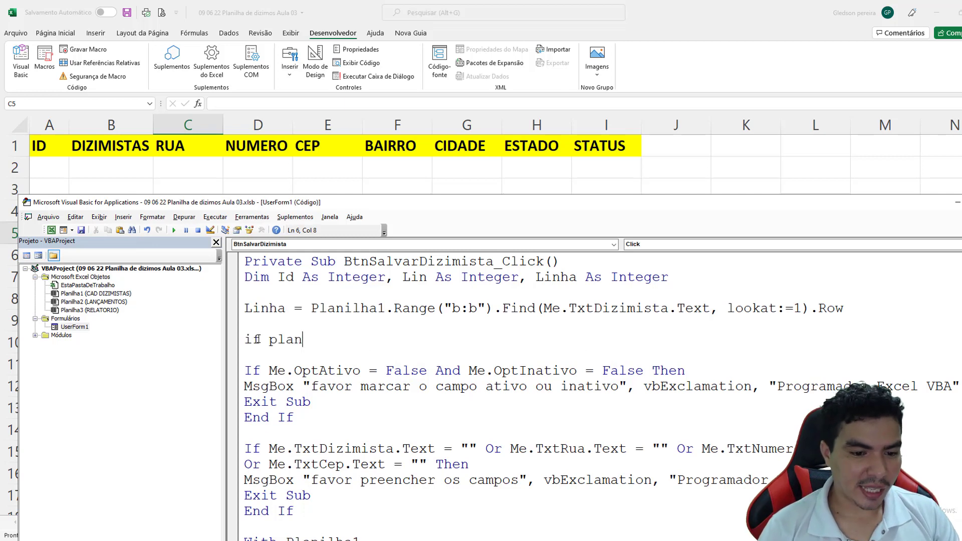
text(ilha)
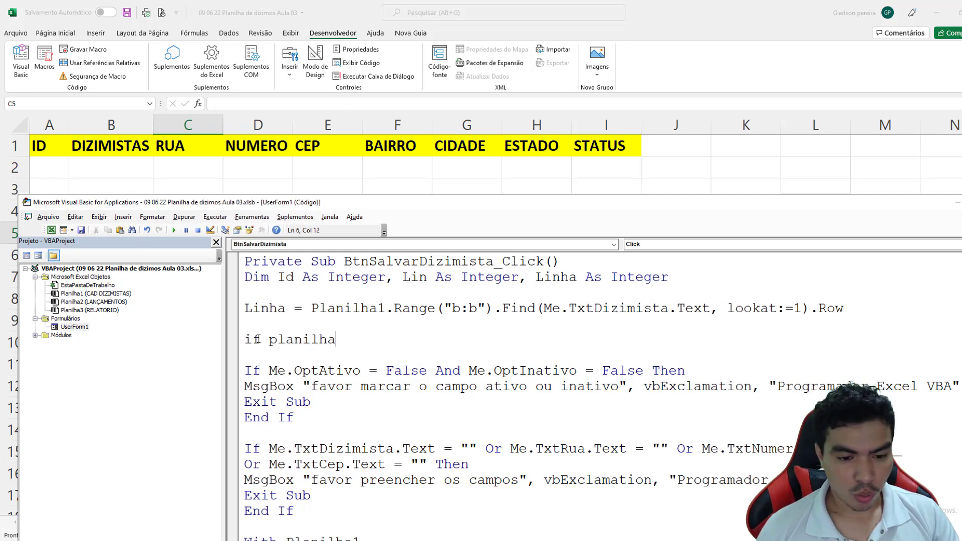
text(1.ce)
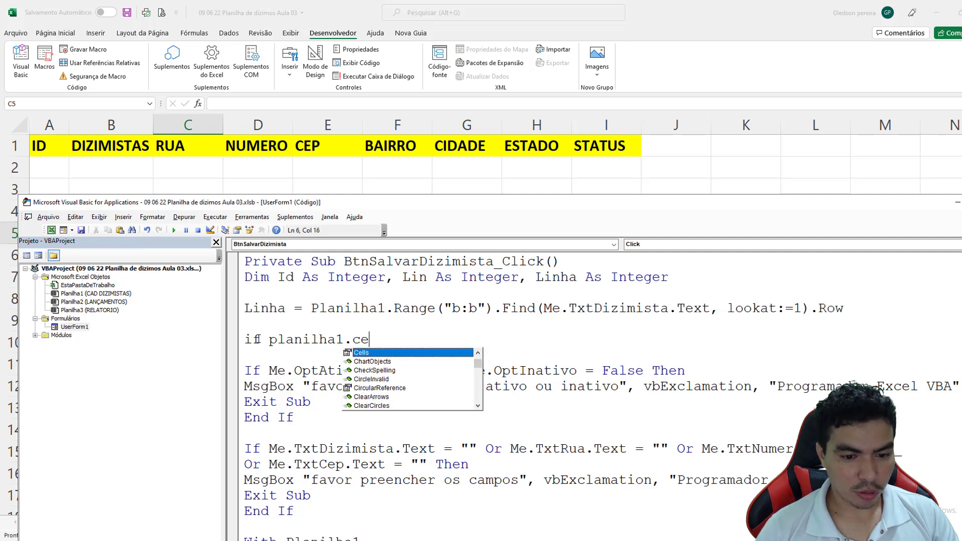
key(Tab)
Complete the duplicate check line: If Planilha1.Cells(Linha, 2) = Me.TxtDizimista.Text Then.
text(()
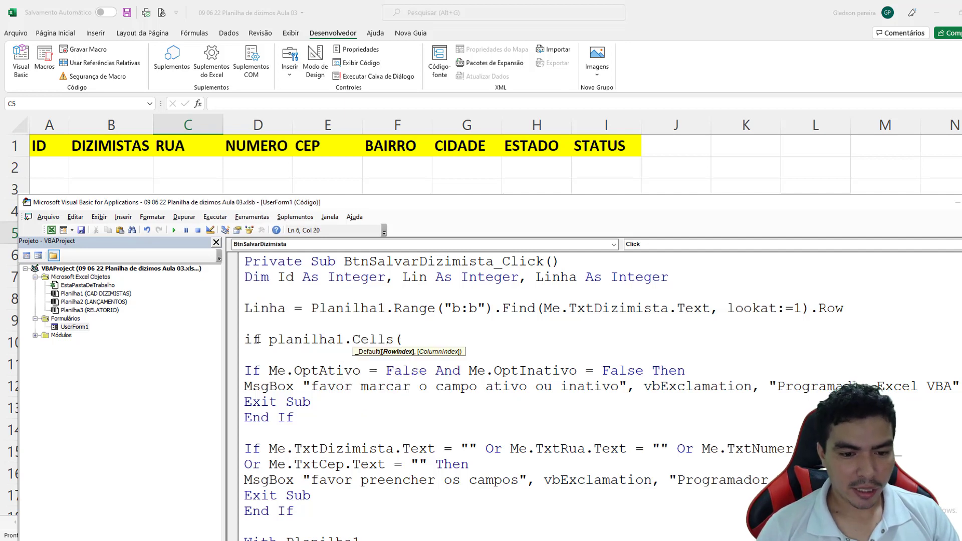
text(inha)
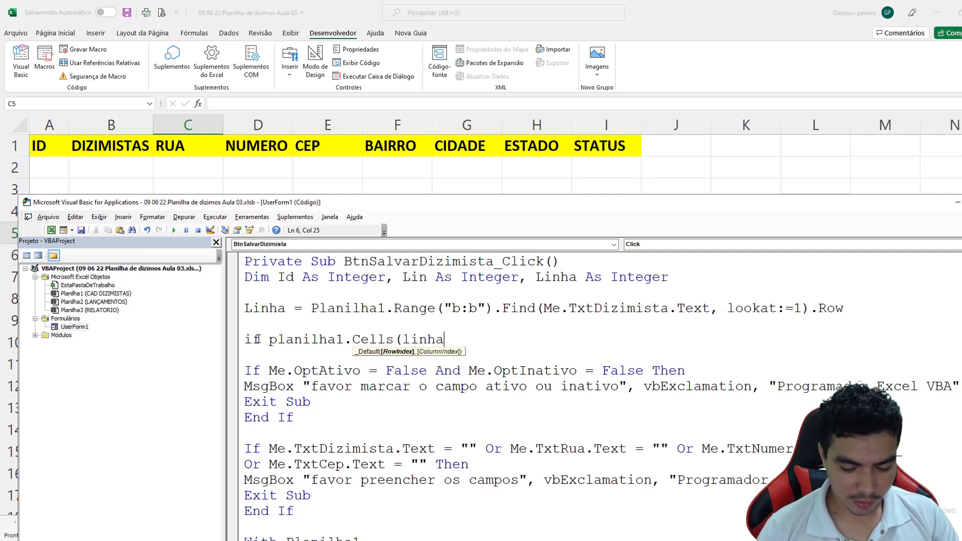
text(,2) = me.txtd)
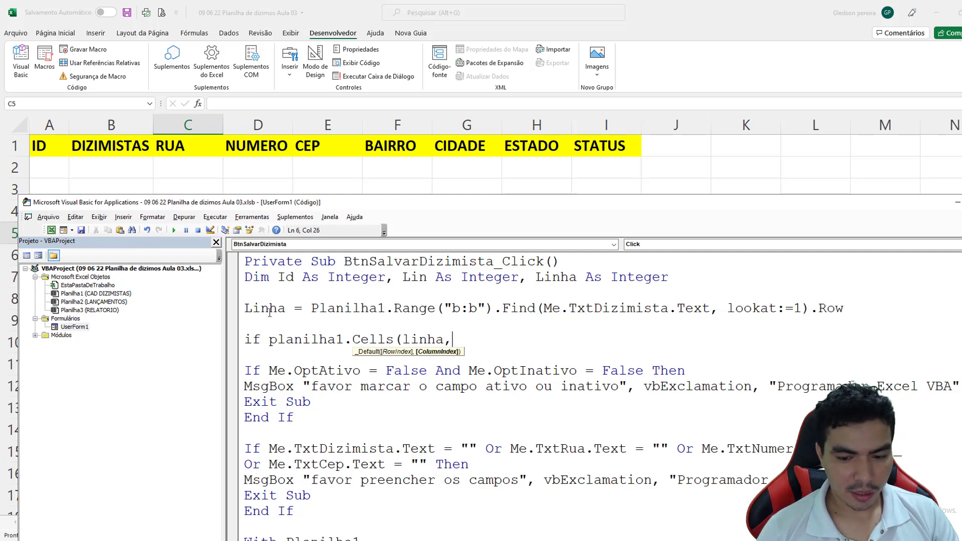
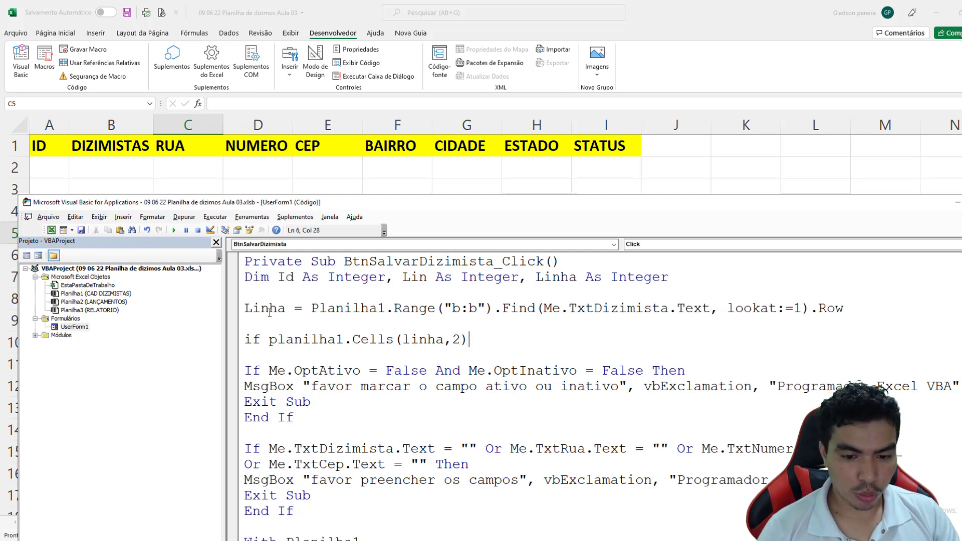
Complete the duplicate check line: If Planilha1.Cells(Linha, 2) = Me.TxtDizimista.Text Then.
text(=)
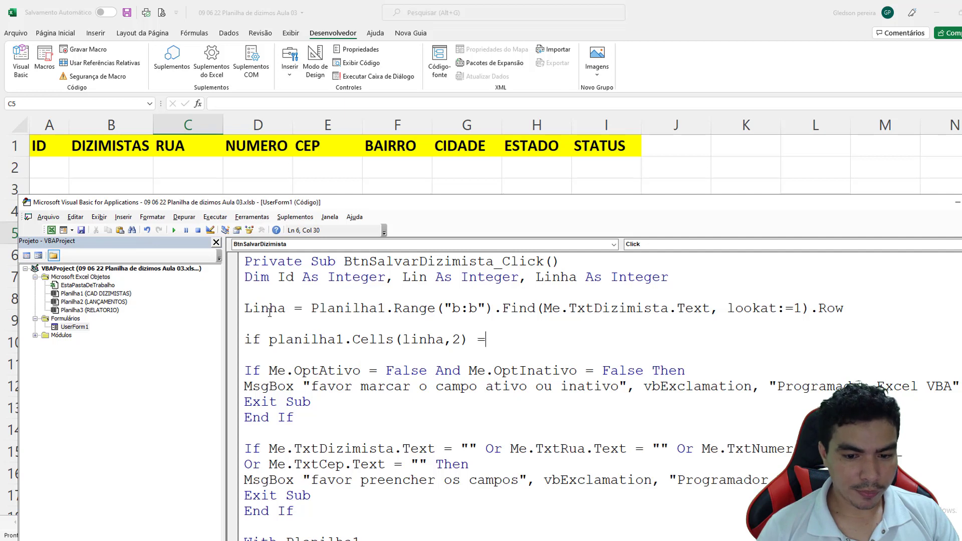
text(me.tx)
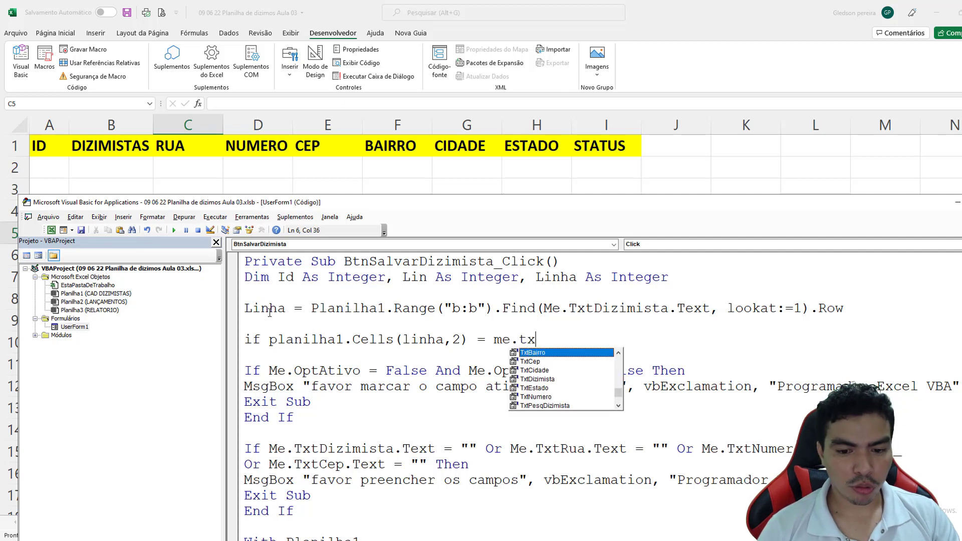
text(td)
key(Tab)
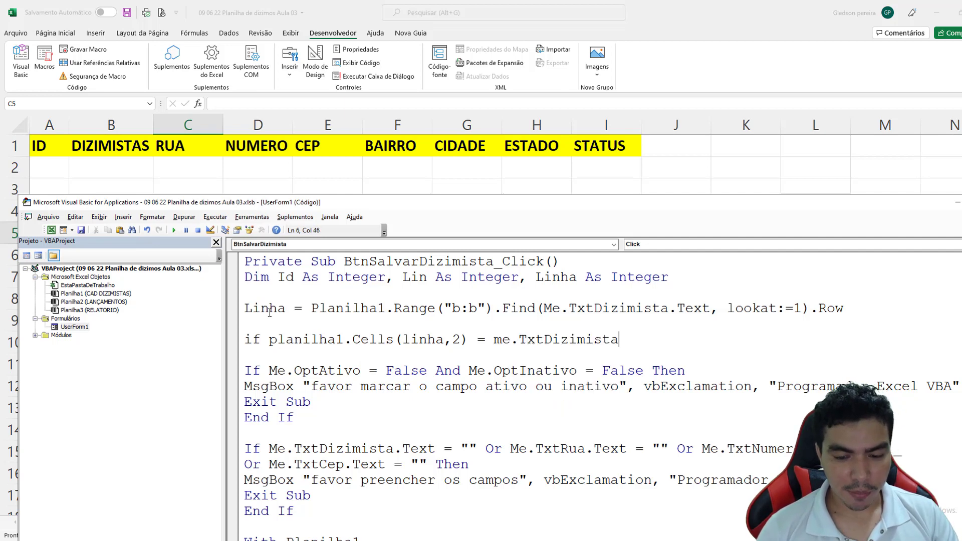
text(Text the)
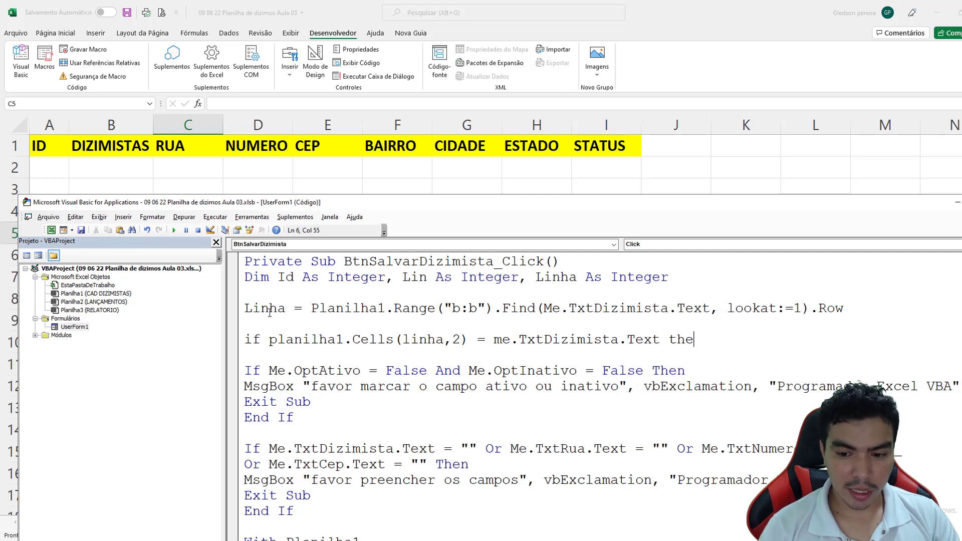
text(n)
key(Return)
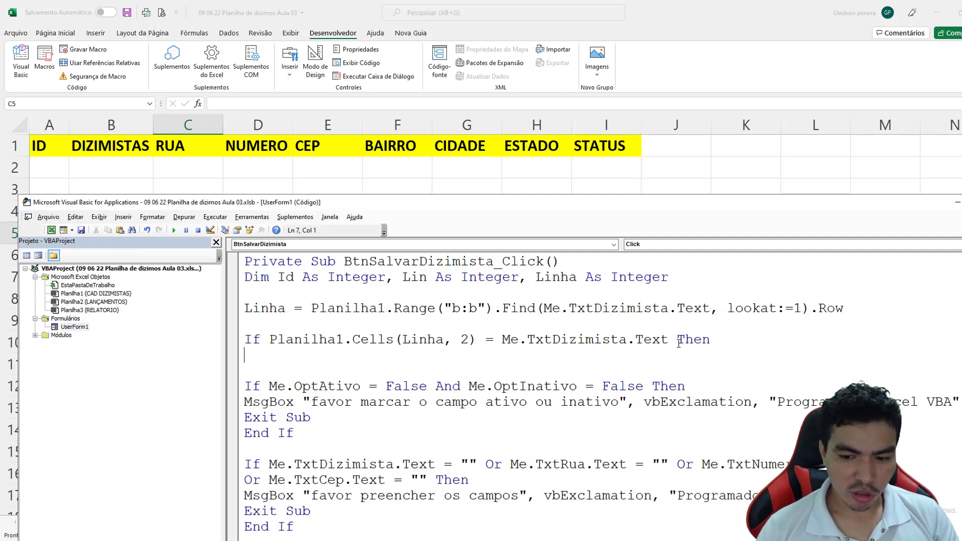
drag(711, 339, 237, 339)
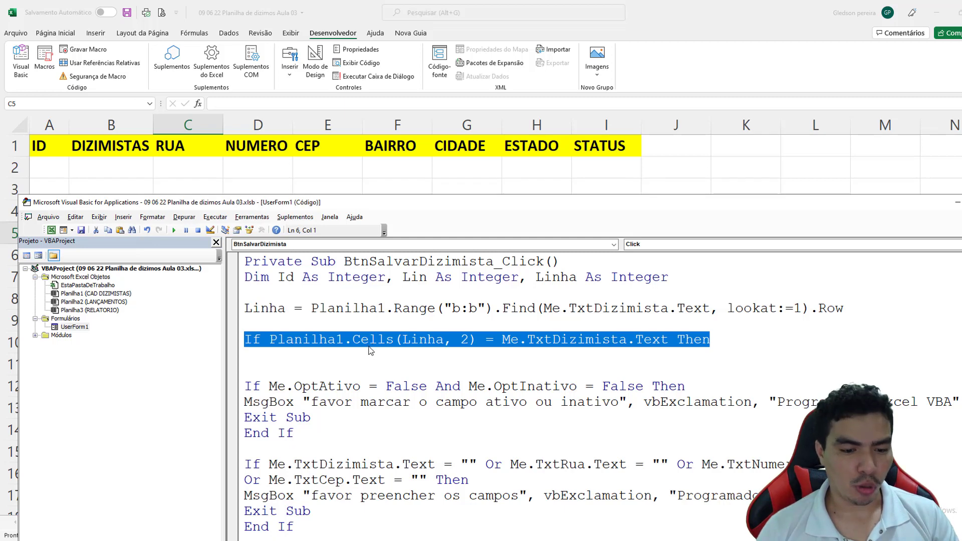
Under the If, add a MsgBox reading 'preencher com outro nome, pois este é existente'.
click(342, 355)
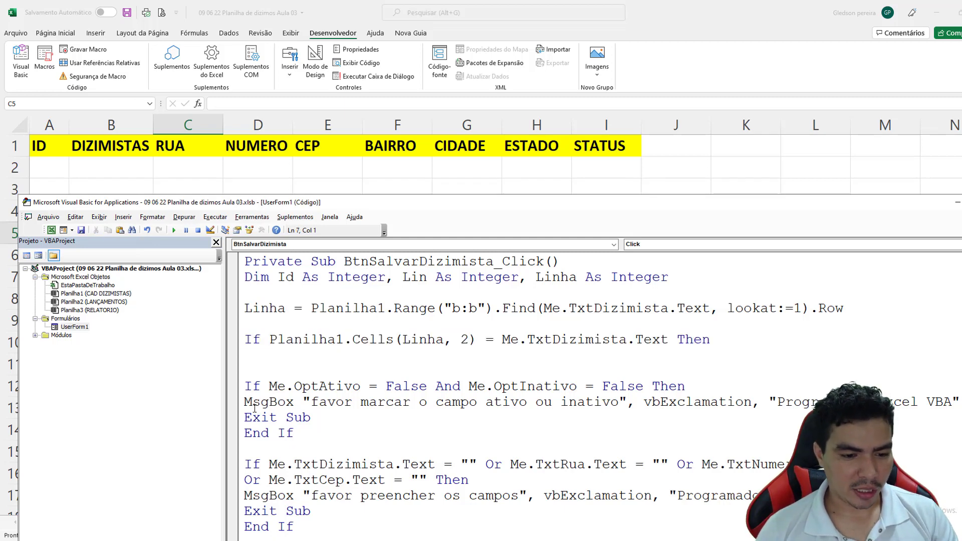
drag(245, 402, 959, 402)
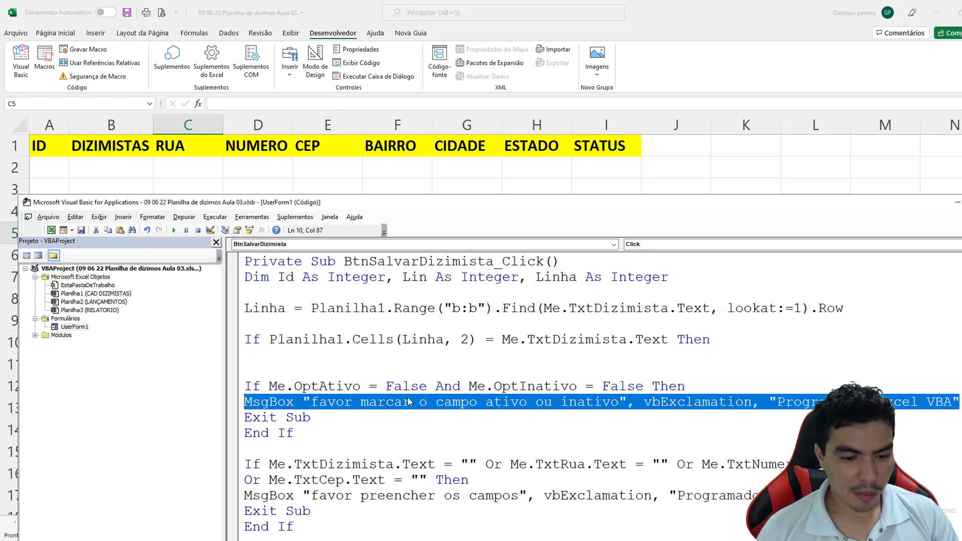
key(ctrl+c)
click(259, 354)
key(ctrl+v)
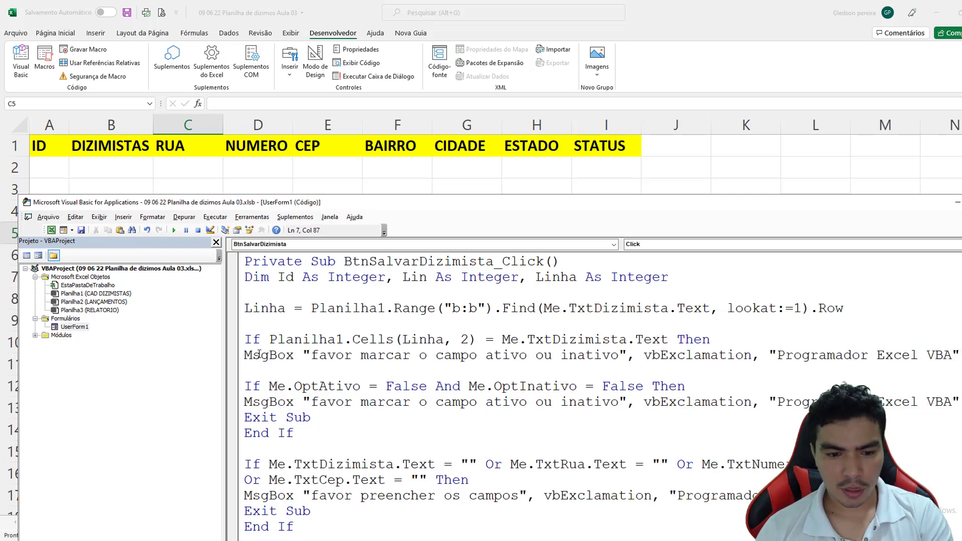
key(Return)
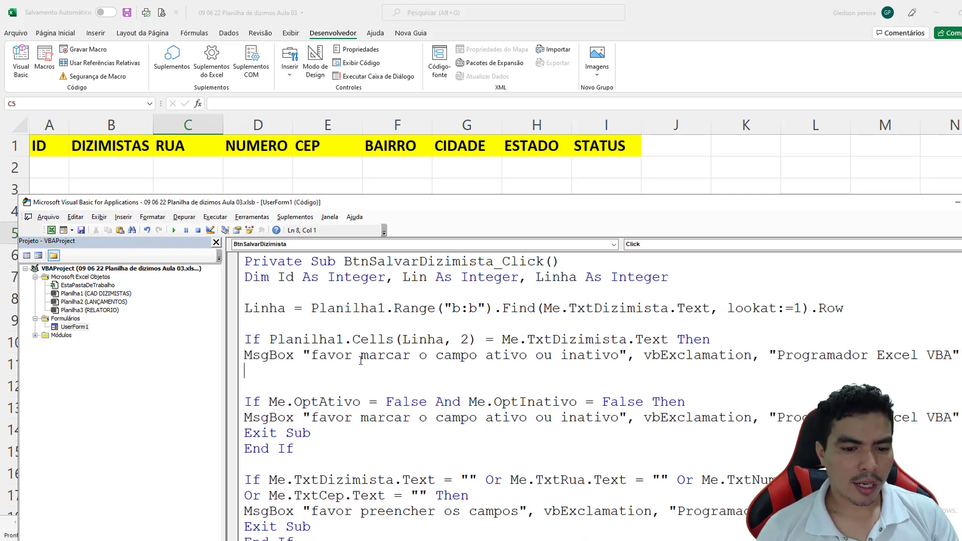
drag(360, 355, 622, 357)
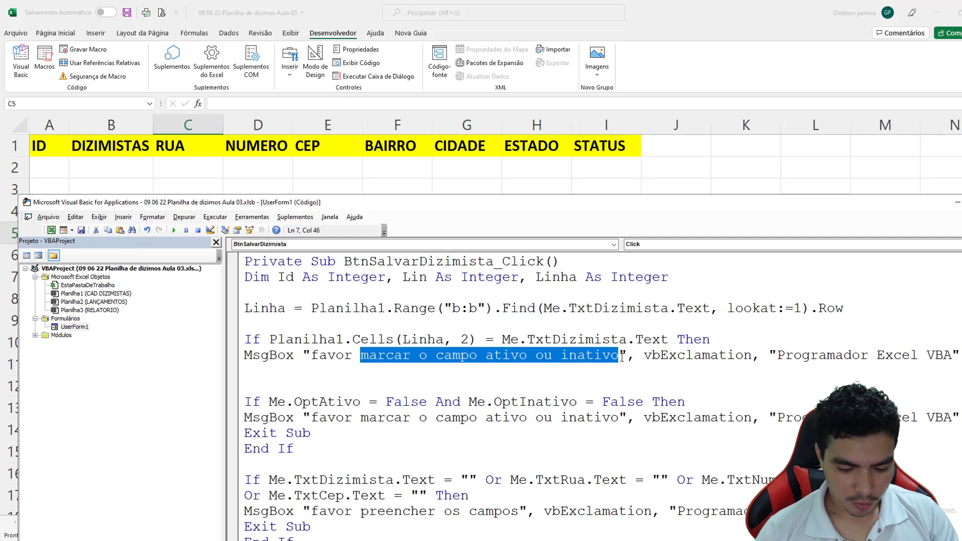
text(preench)
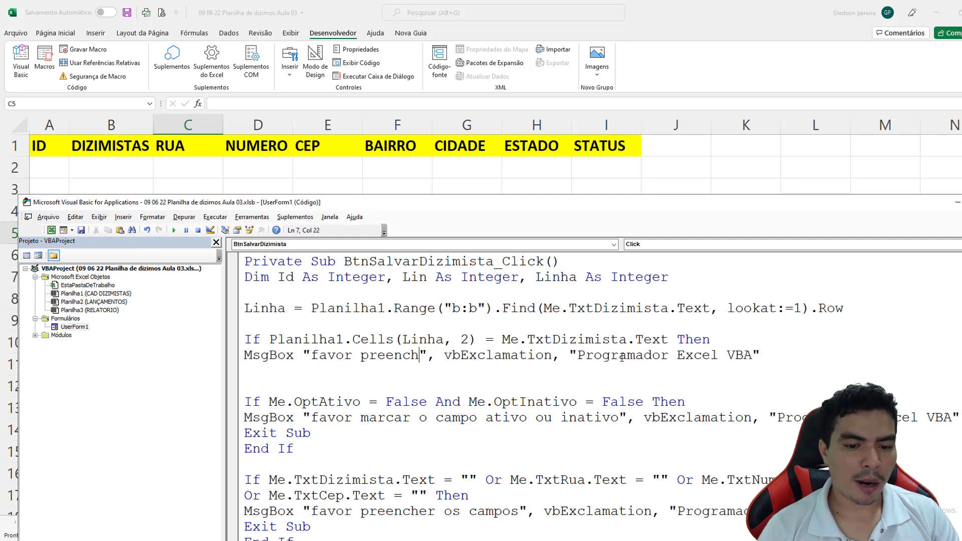
text(er)
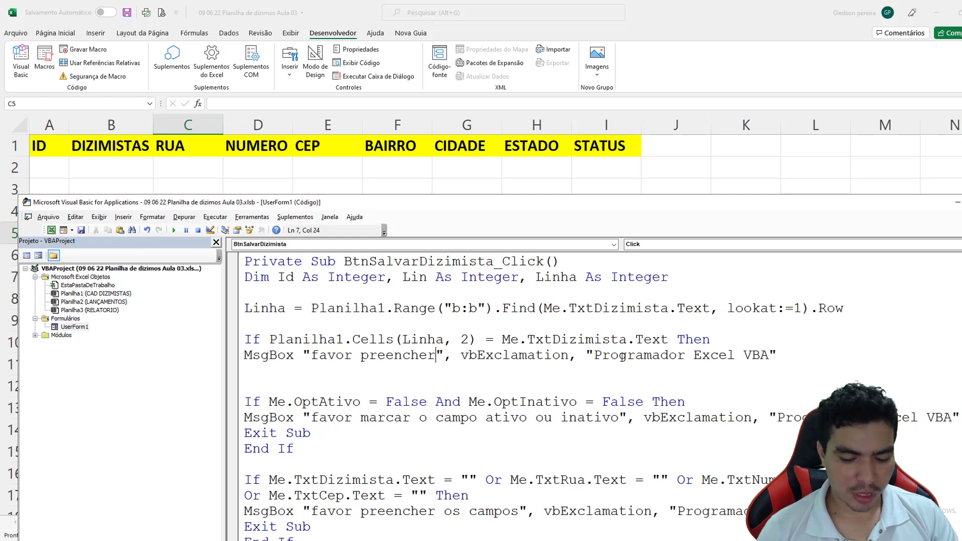
text( com outr)
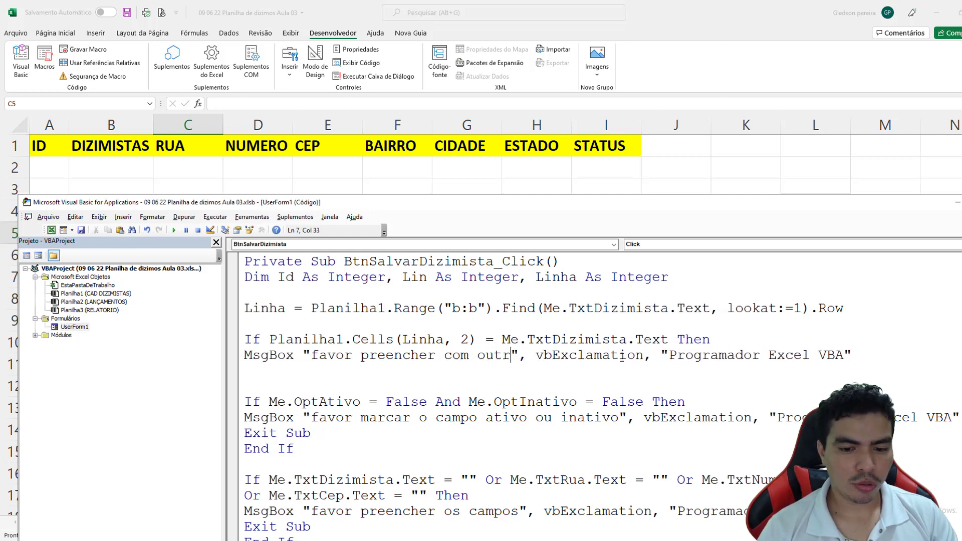
text(o nome, p)
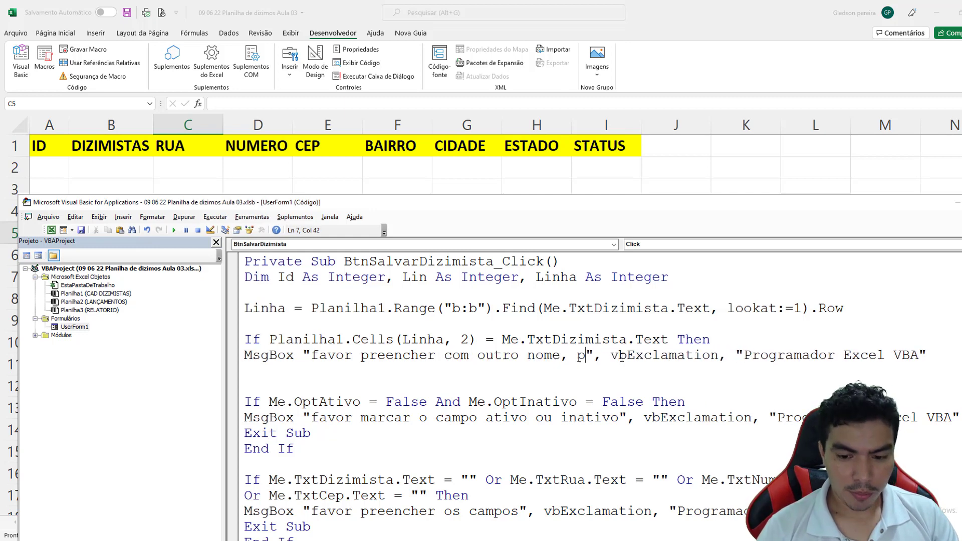
text(ois este)
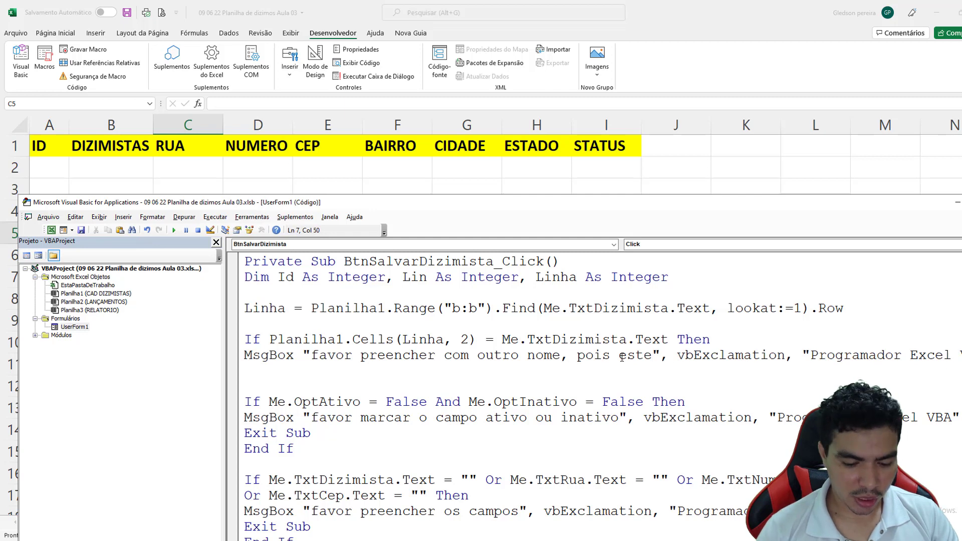
text( é existe)
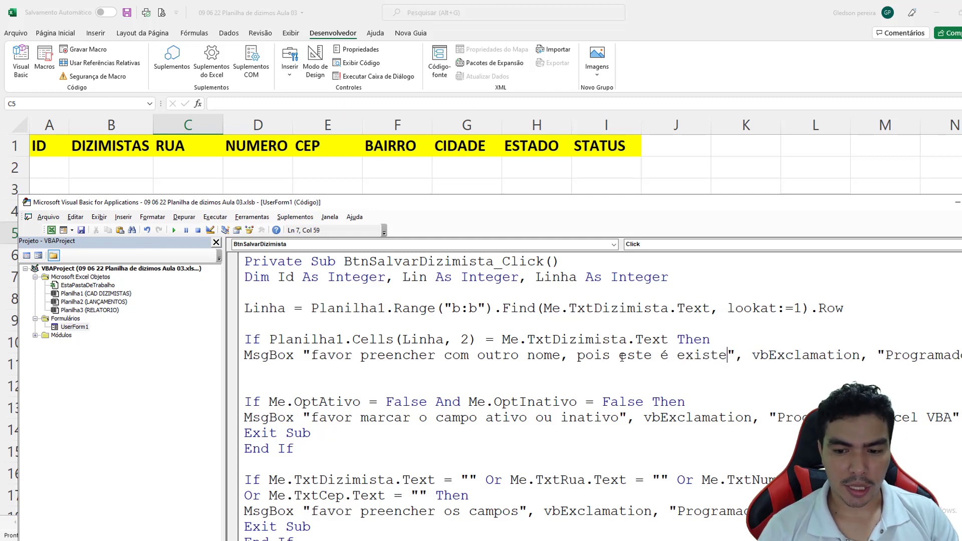
text(nte)
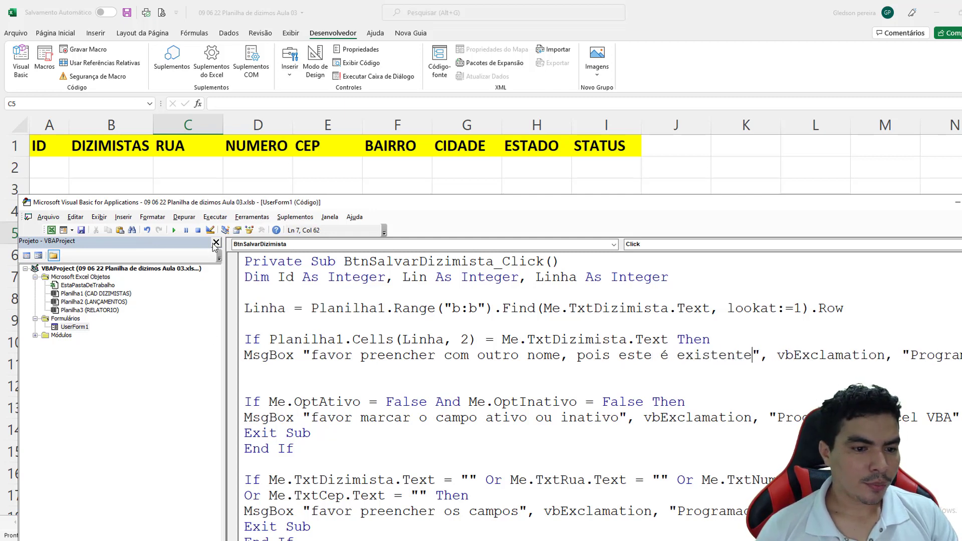
Close the duplicate check with Exit Sub and End If, then save the VBA project.
click(216, 243)
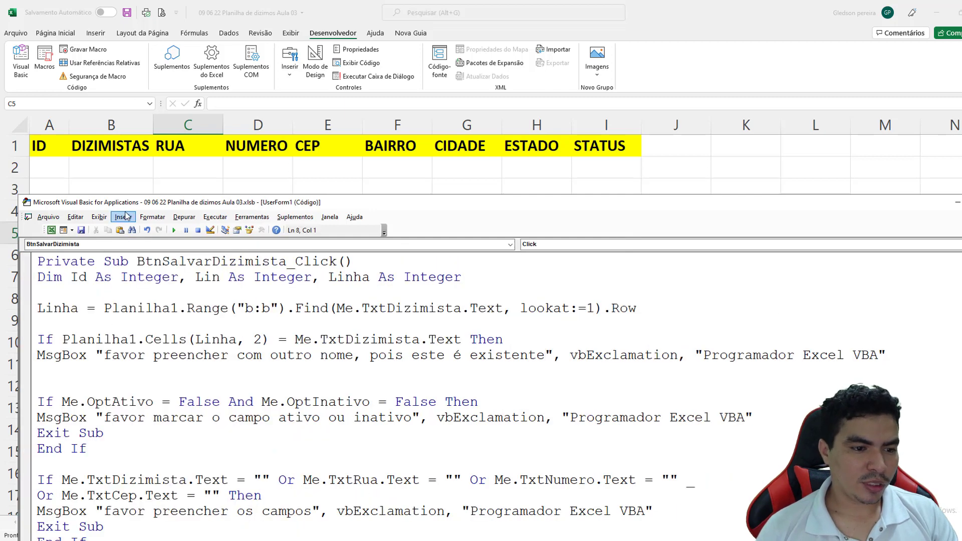
drag(129, 203, 228, 164)
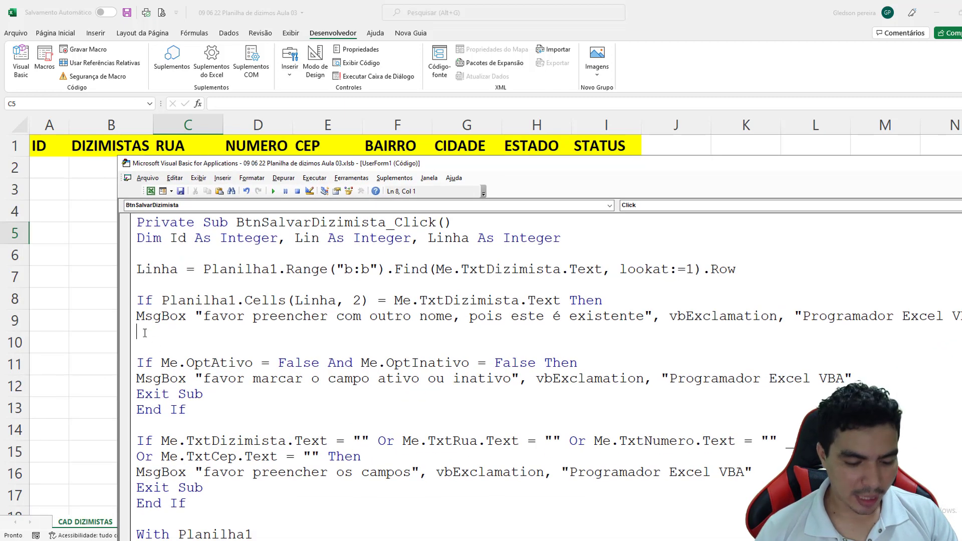
text(exit sub)
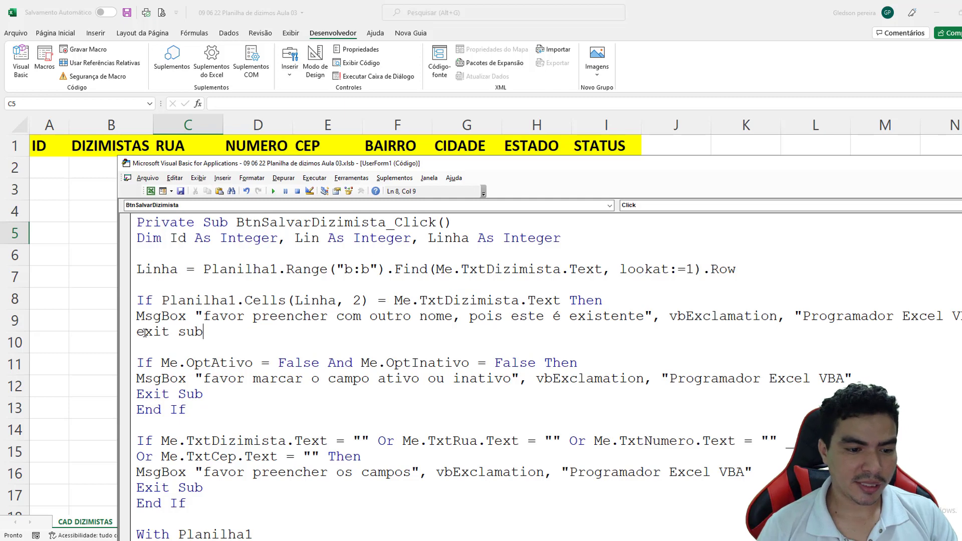
key(Return)
text(end if)
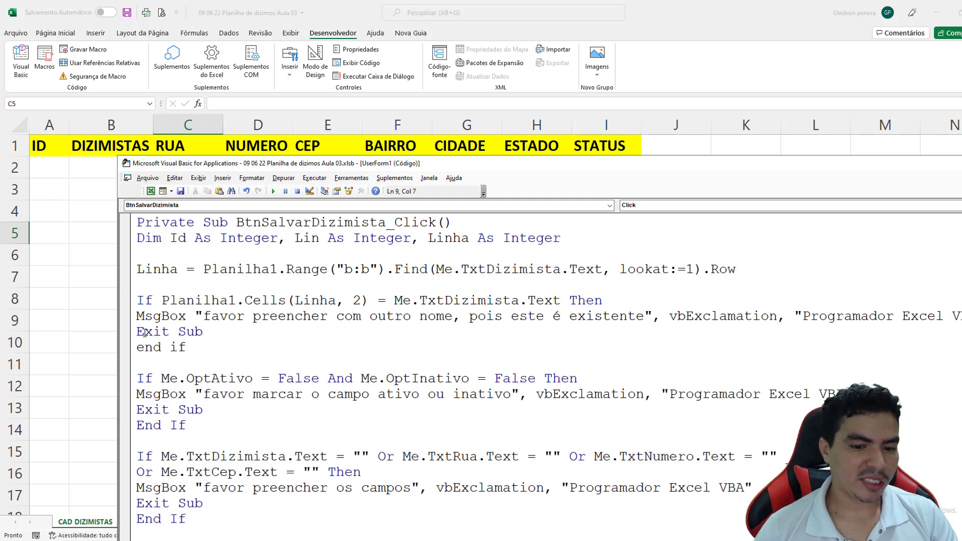
click(235, 270)
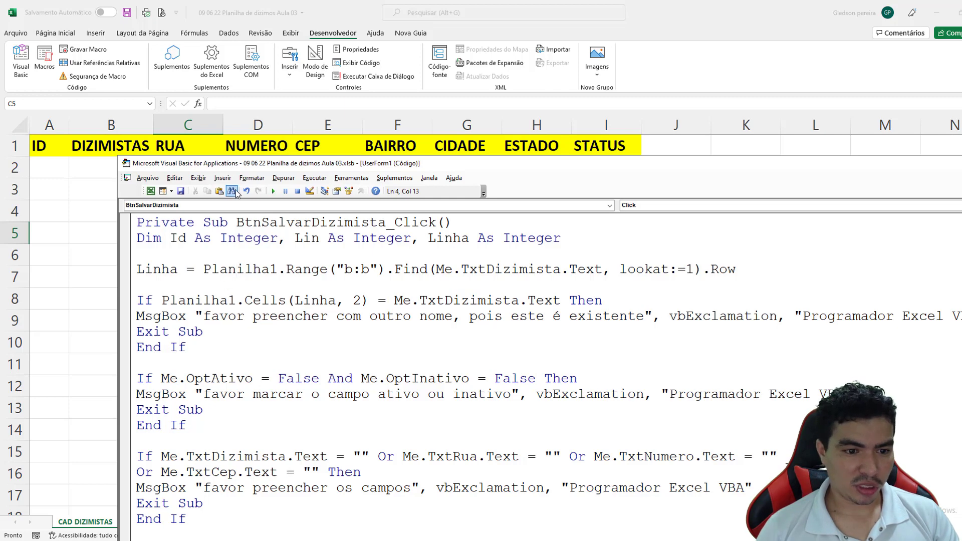
click(181, 191)
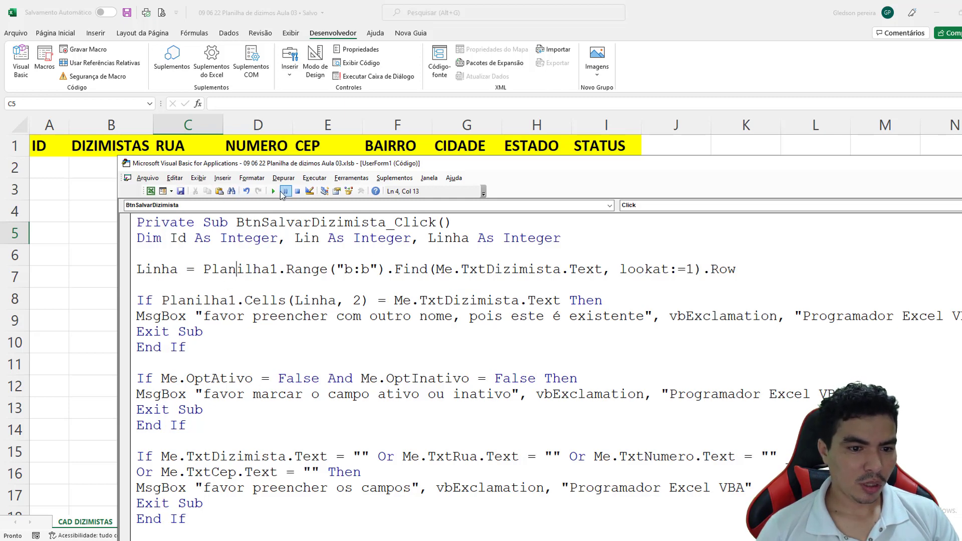
Open the registration form from the worksheet, mark Ativo, test saving and dismiss the existing-name warning.
key(alt+F11)
click(86, 199)
click(452, 235)
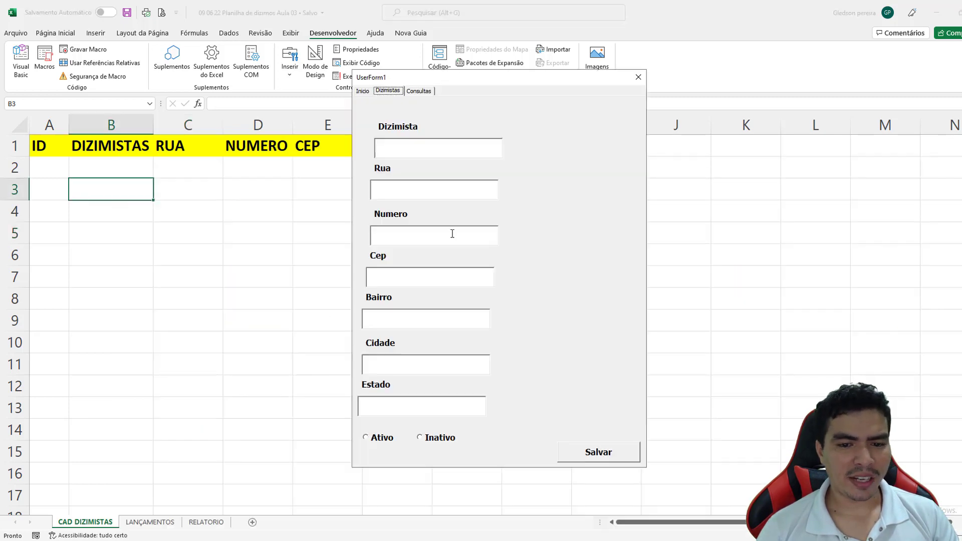
drag(380, 84, 394, 123)
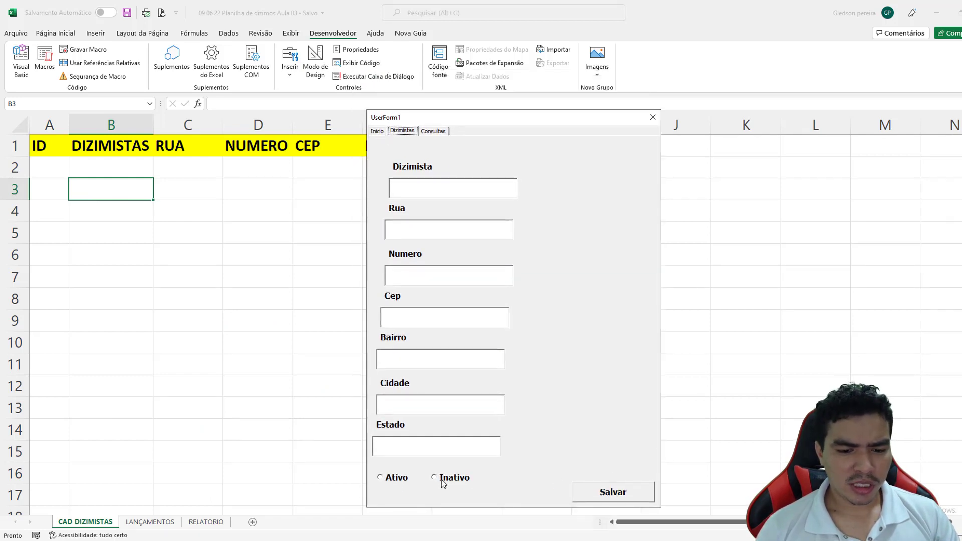
click(398, 479)
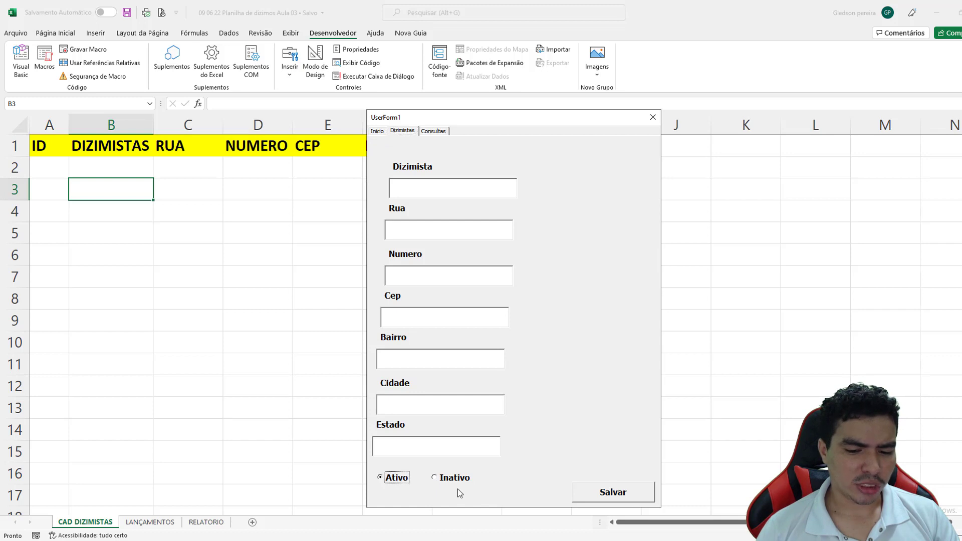
click(609, 493)
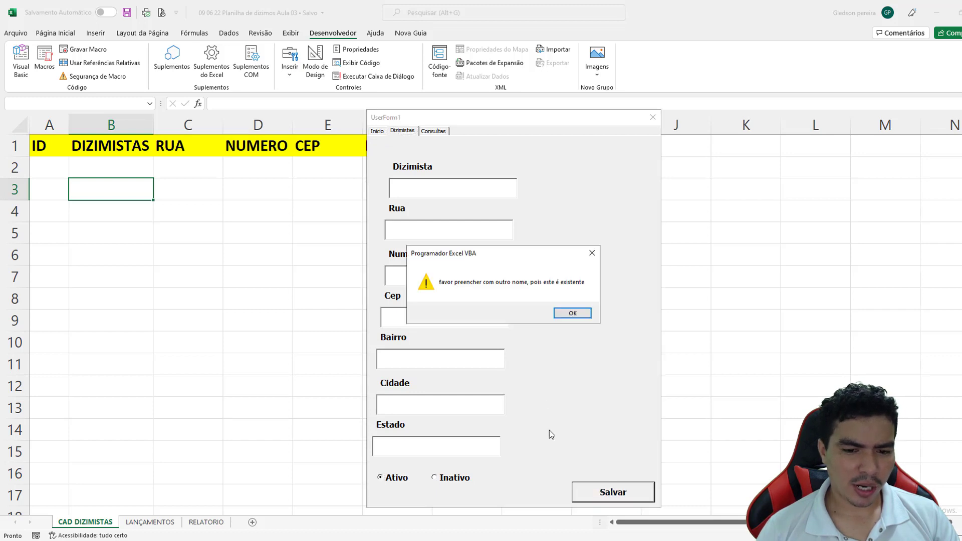
click(566, 311)
Enter a new registrant's name, street, number and CEP, then save, which raises runtime error 91.
click(428, 190)
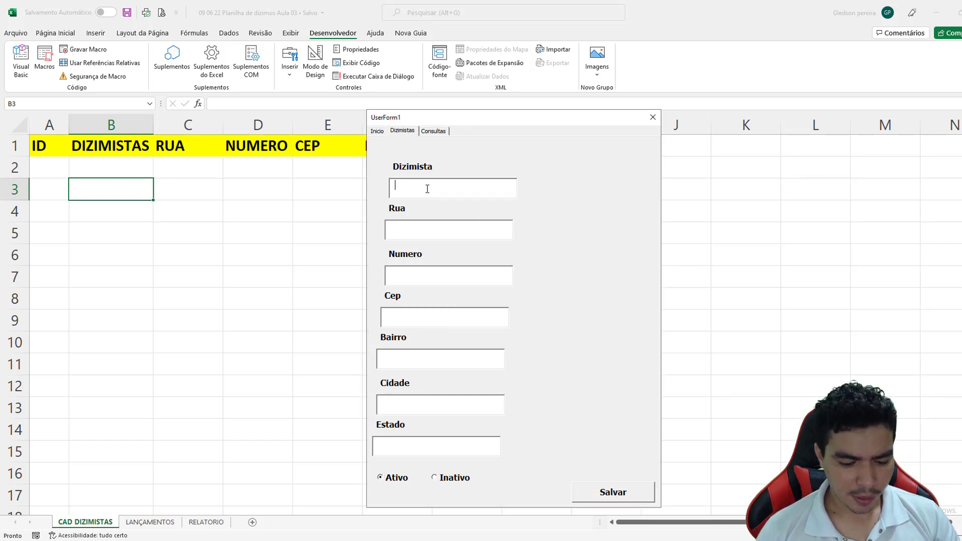
text(gledson)
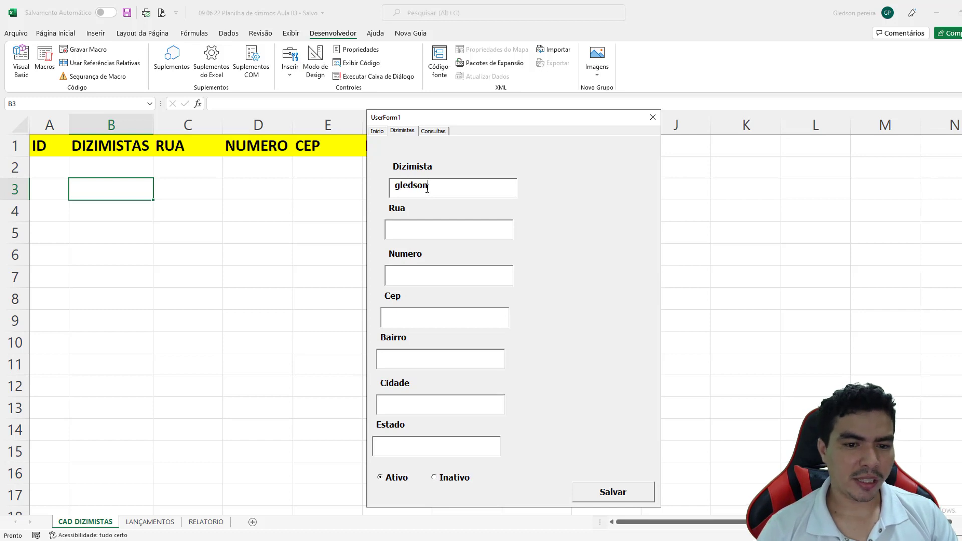
click(461, 228)
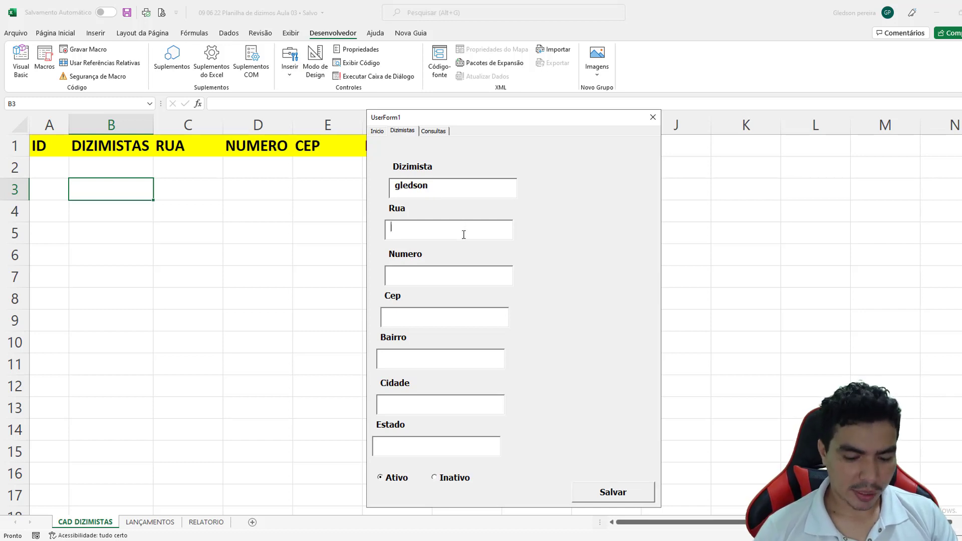
text(rua a)
click(470, 285)
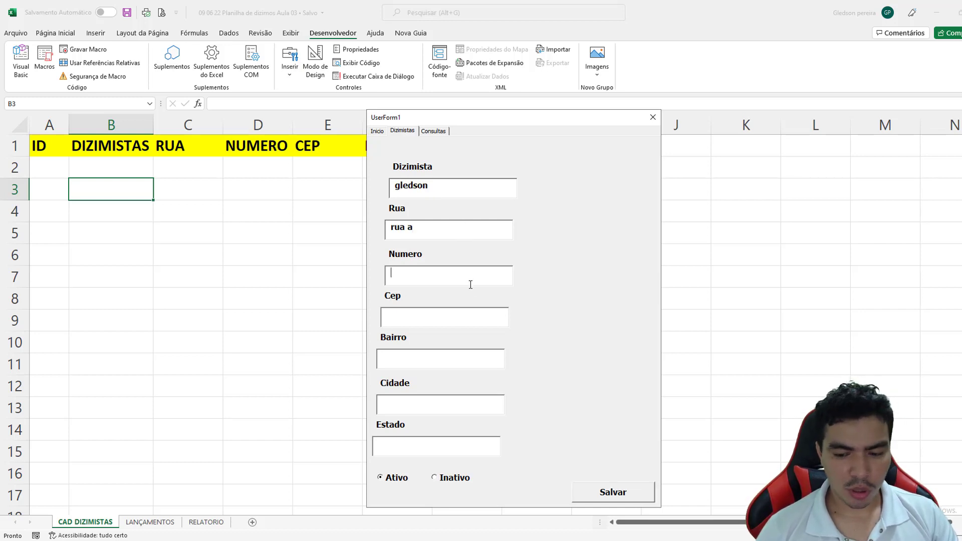
text(670)
click(462, 317)
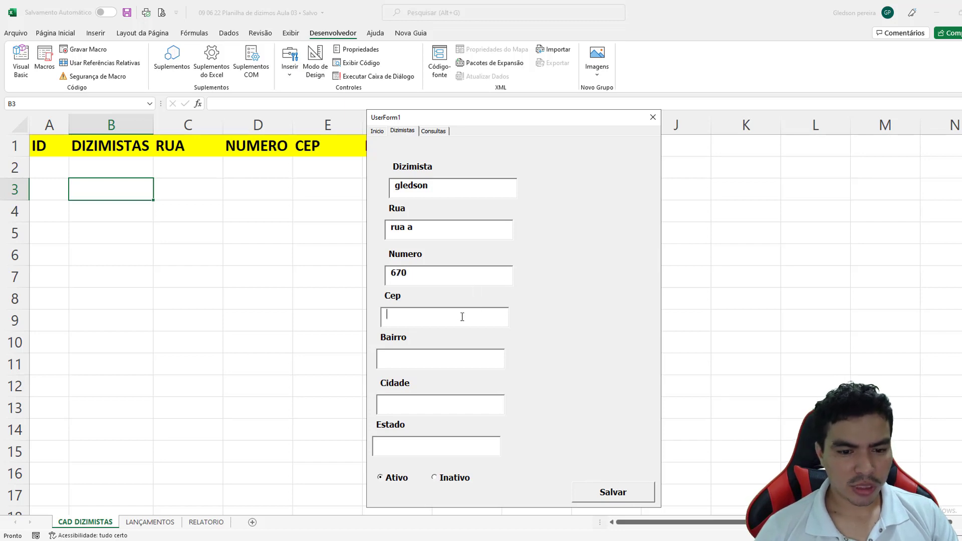
text(60331340)
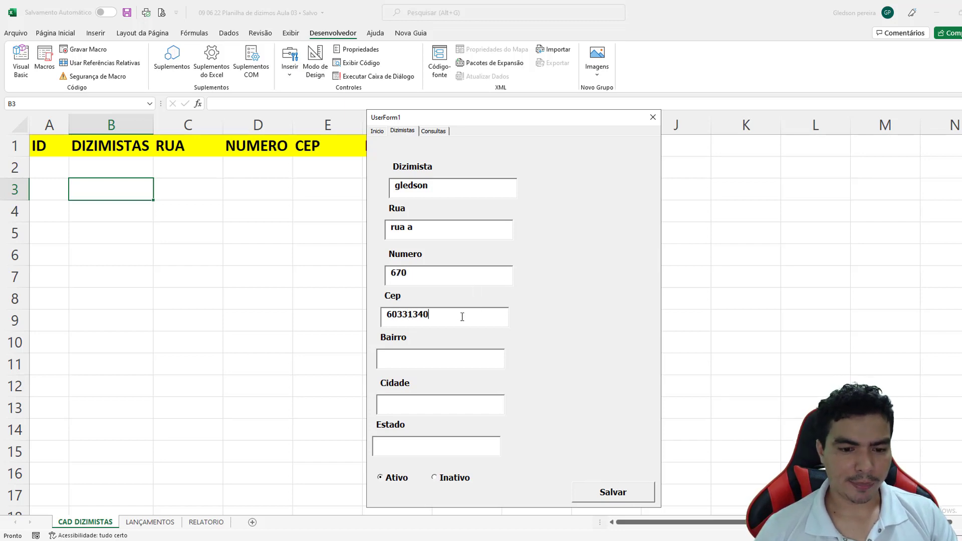
click(622, 489)
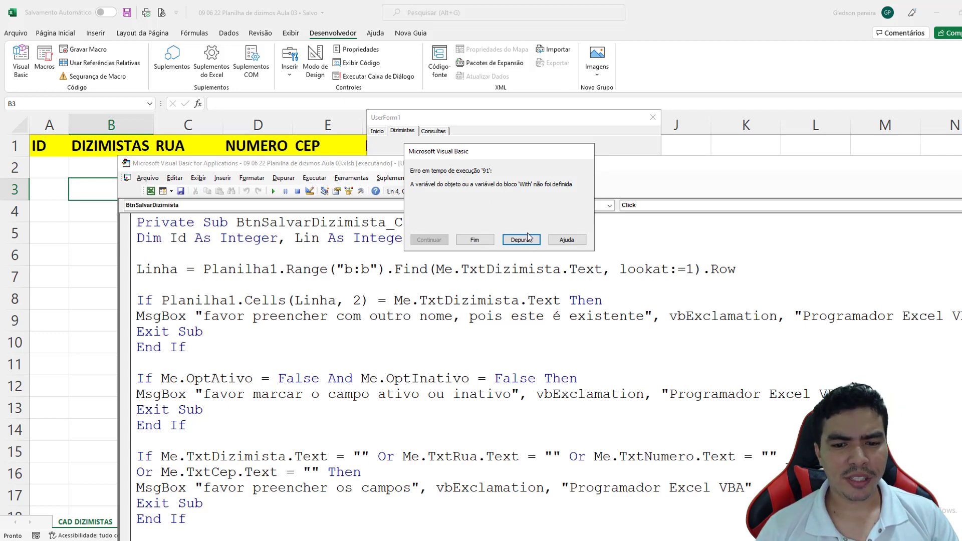
Debug runtime error 91 to the highlighted Linha = ... Find line, then reset the halted macro.
drag(489, 151, 461, 258)
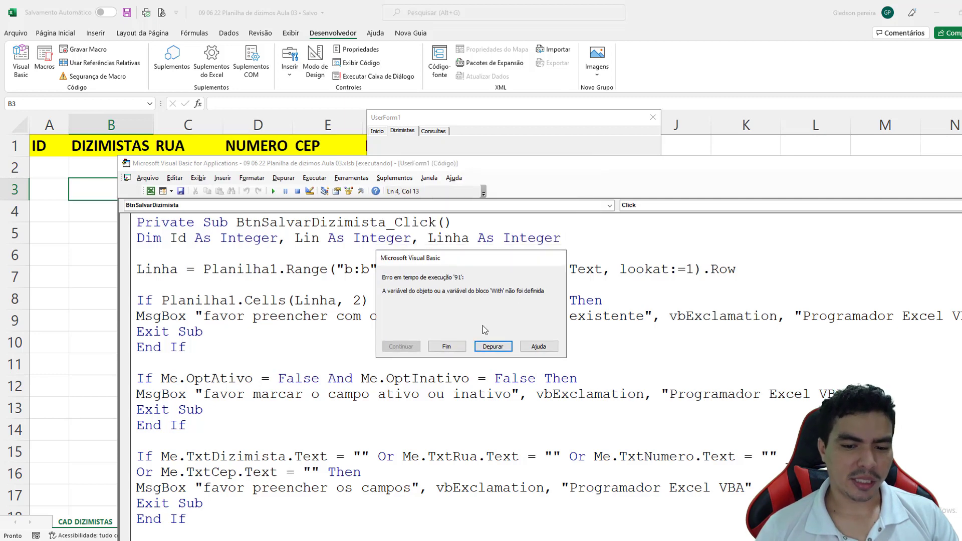
click(491, 346)
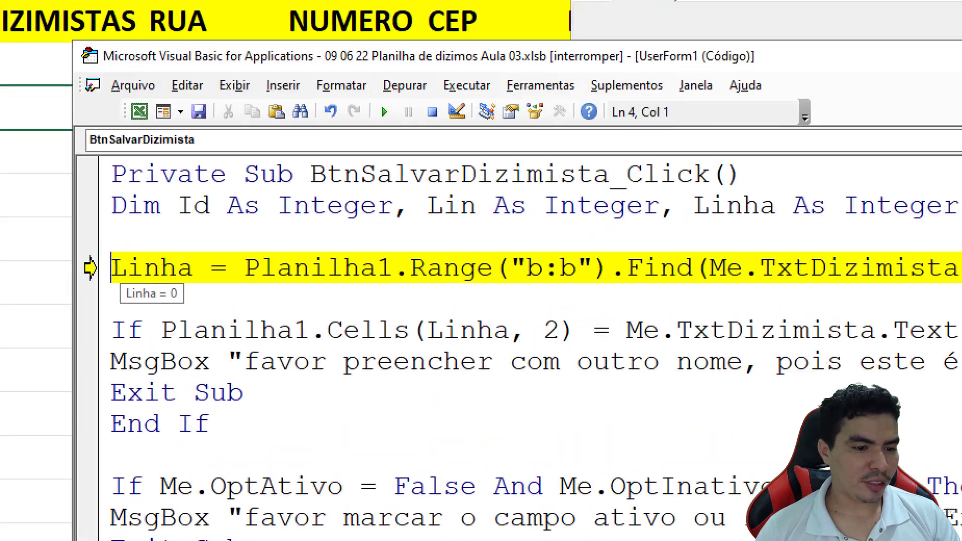
drag(173, 286, 202, 308)
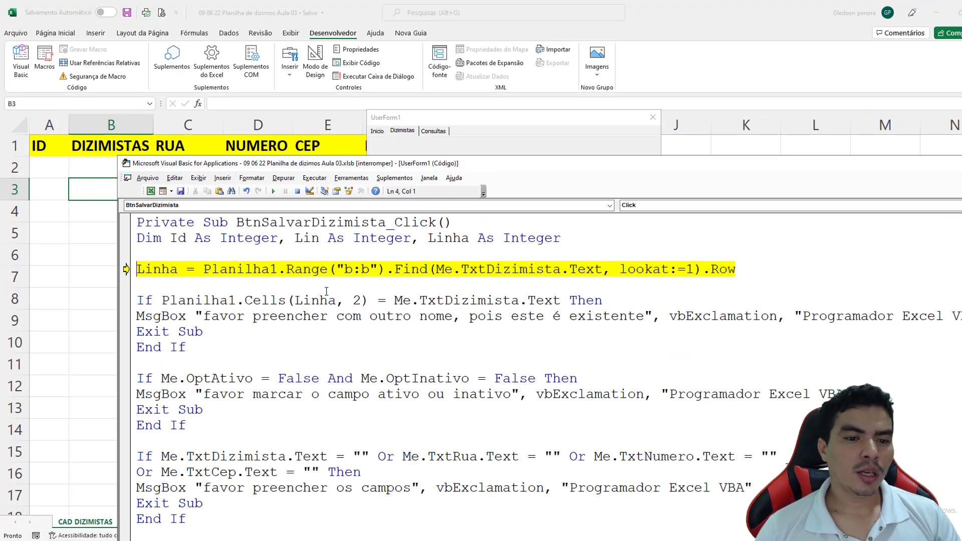
click(297, 194)
click(88, 230)
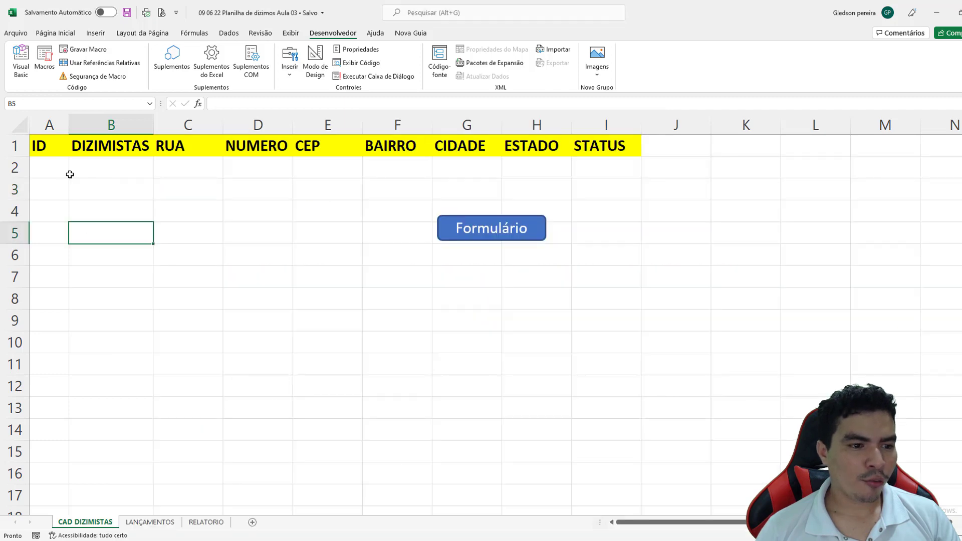
Enter ID 1 in A2 and the test dizimista's name in lowercase in B2.
click(109, 172)
click(55, 173)
text(1)
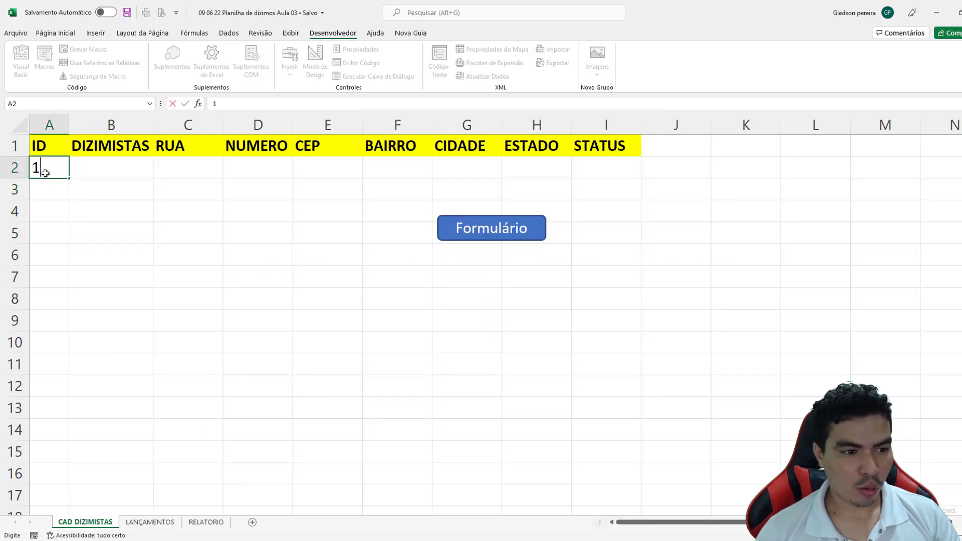
click(95, 175)
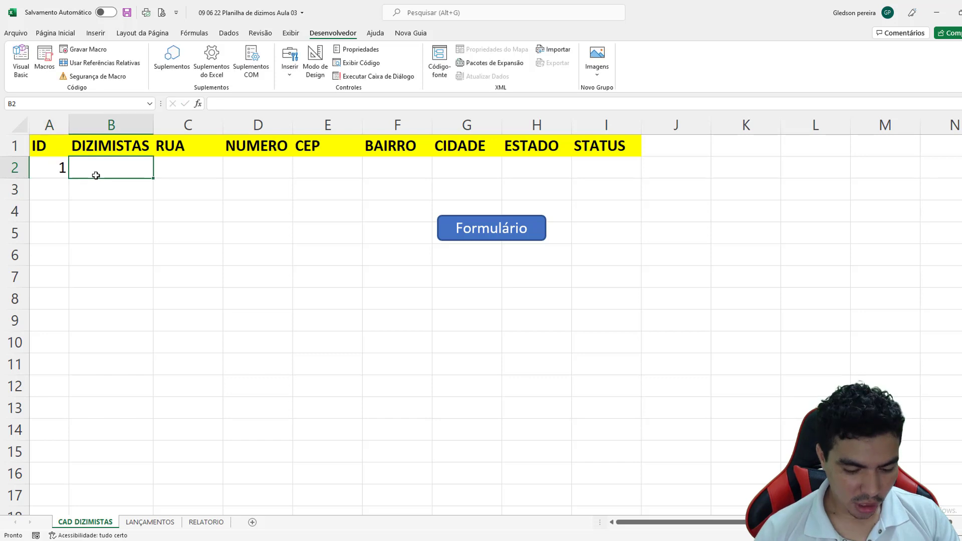
text(GLEDSON)
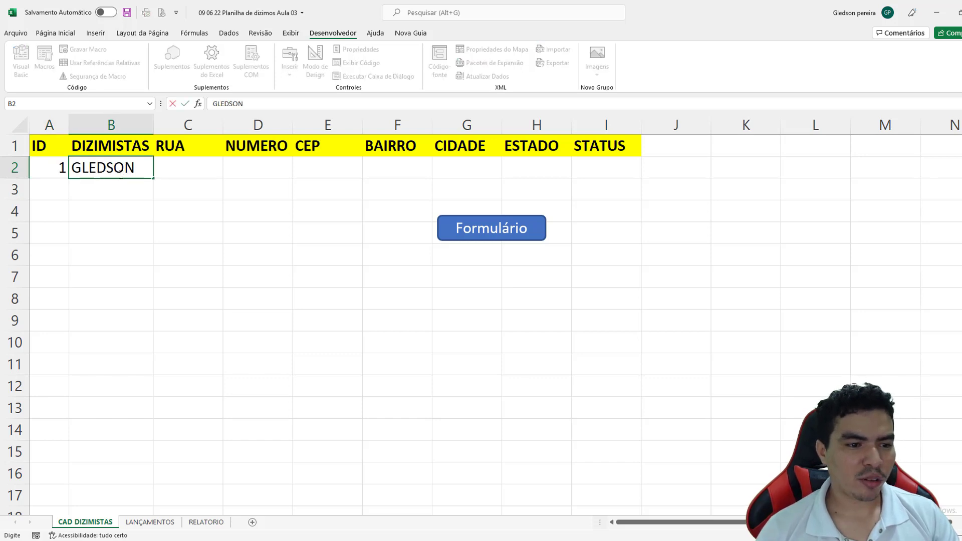
key(shift+Left)
key(shift+Left)
key(shift+Left)
double_click(80, 171)
key(BackSpace)
text(gleds)
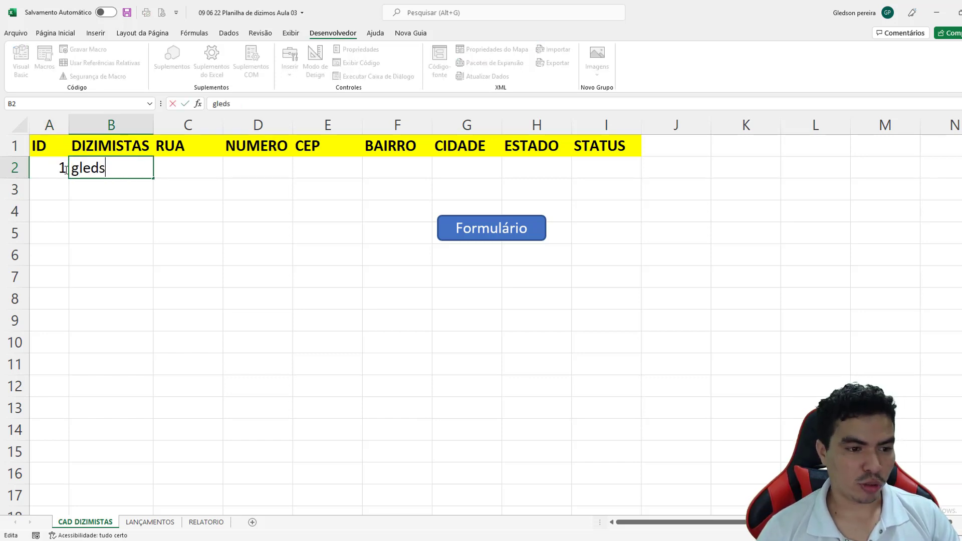
text(on)
click(126, 268)
In the form, mark Ativo, enter the name already in row 2 plus street and number, and save.
click(489, 236)
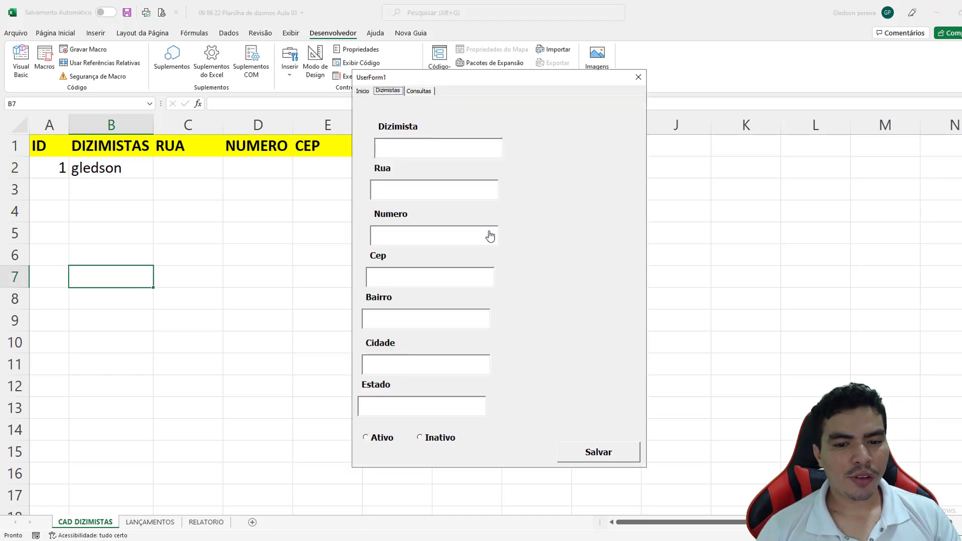
click(428, 153)
click(377, 439)
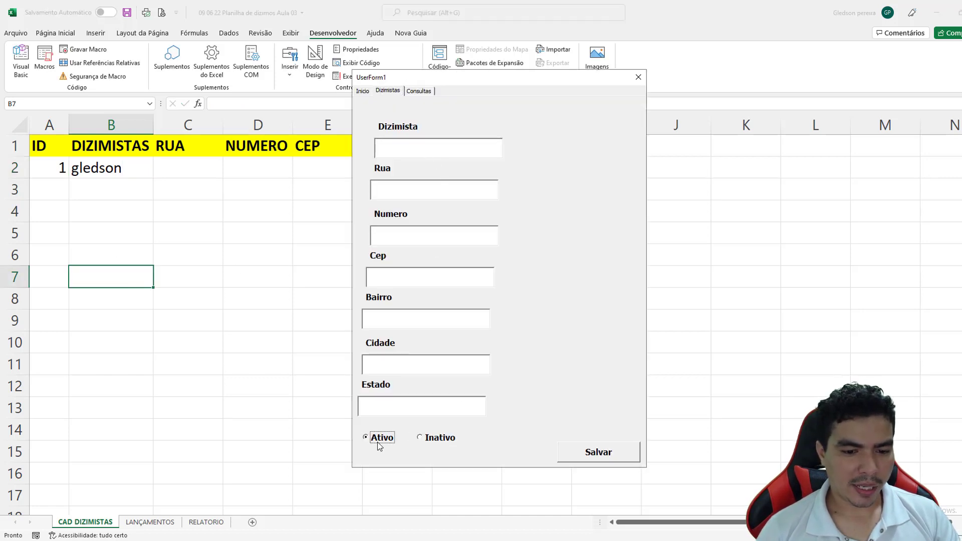
click(396, 156)
text(gledso)
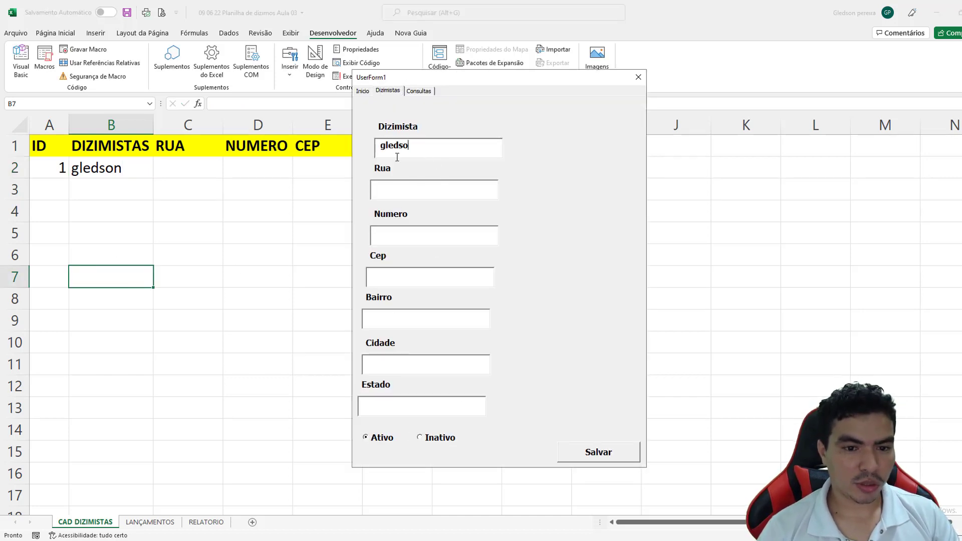
text(n)
text(rua)
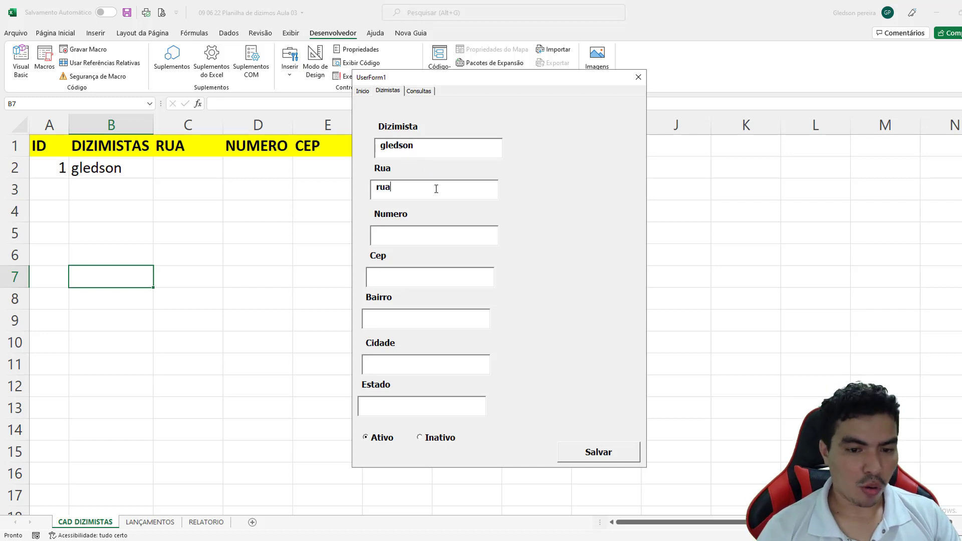
text( p)
click(432, 235)
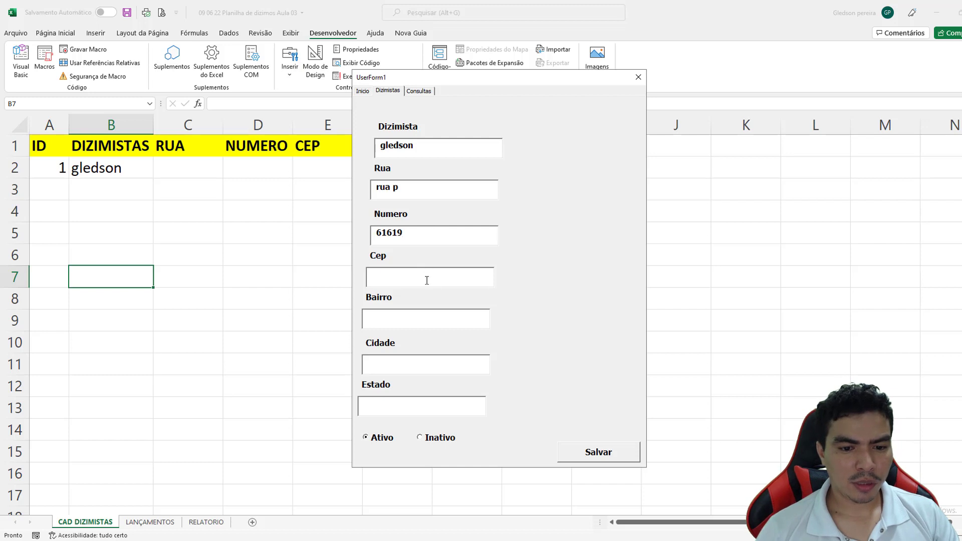
text(616612616)
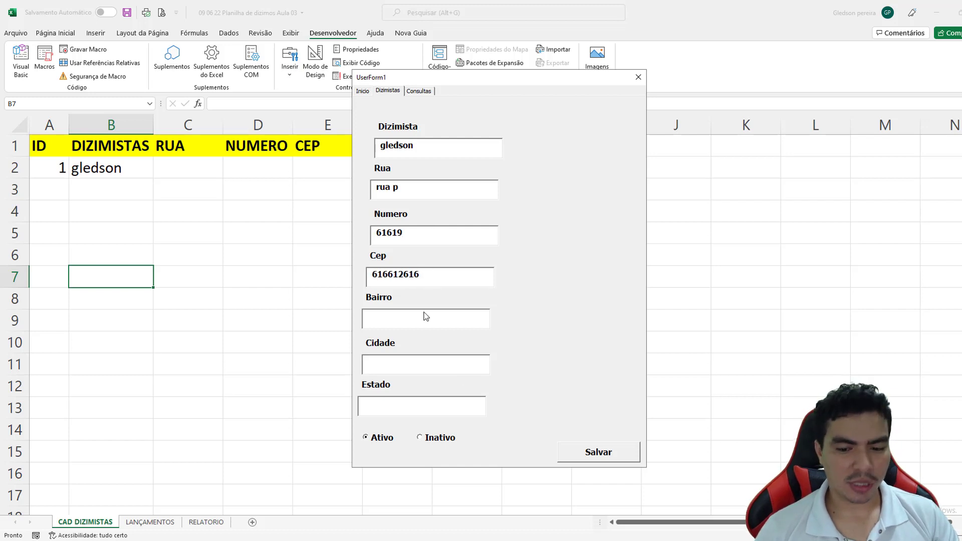
click(589, 457)
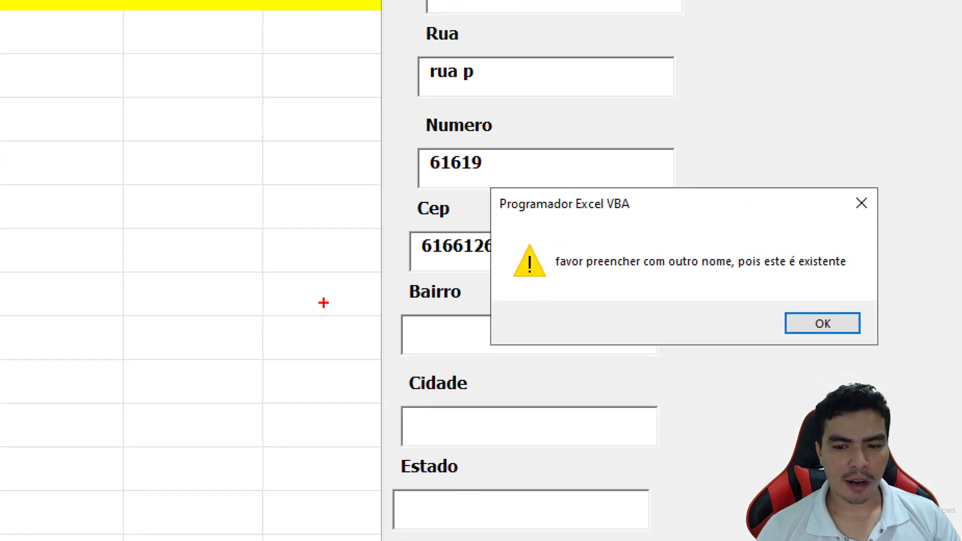
Dismiss the warning, close UserForm1 and delete the test ID and name from A2:B2.
drag(561, 289, 768, 288)
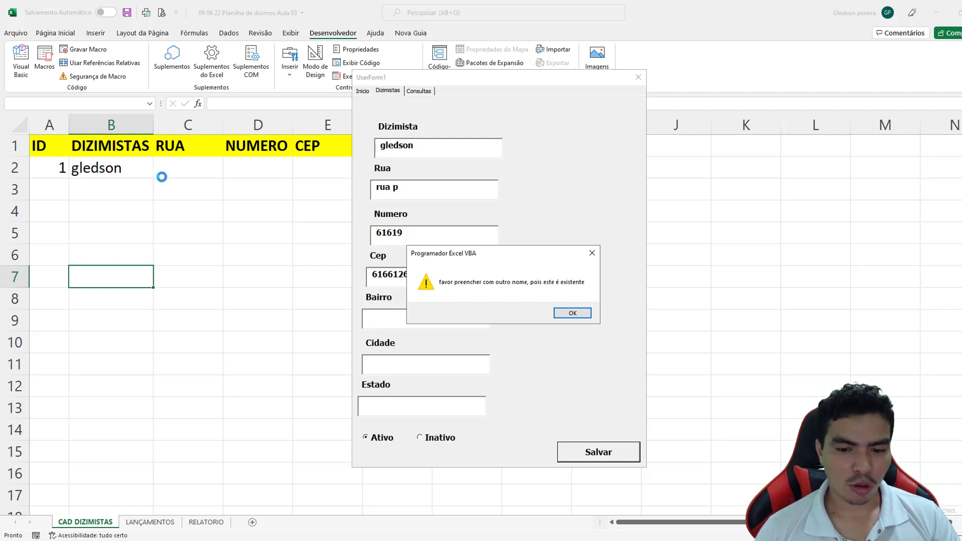
click(590, 253)
click(638, 77)
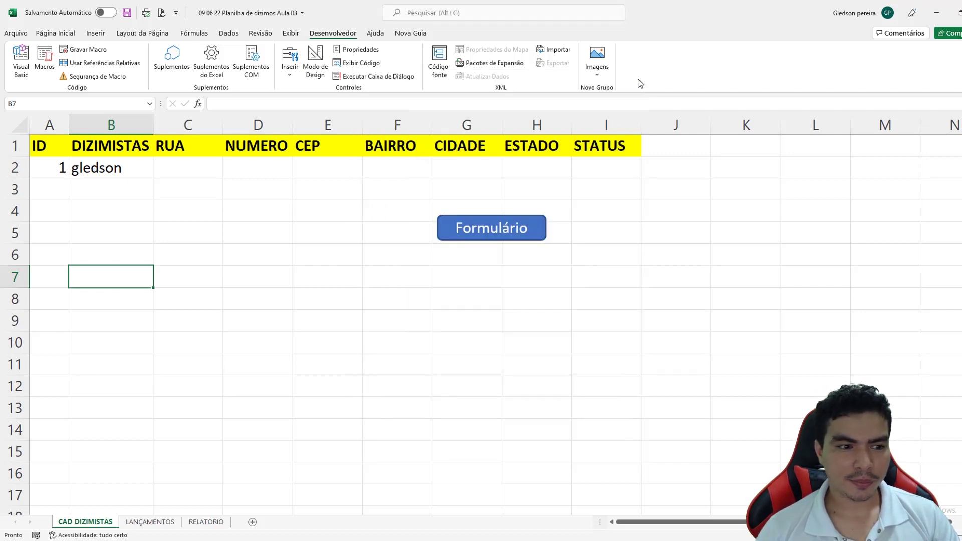
drag(49, 169, 115, 169)
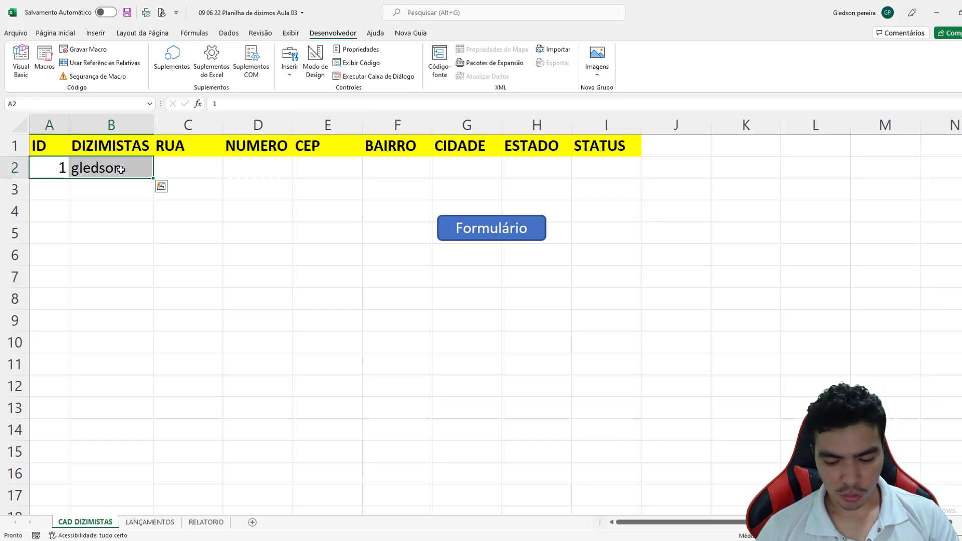
key(Delete)
click(170, 236)
click(103, 162)
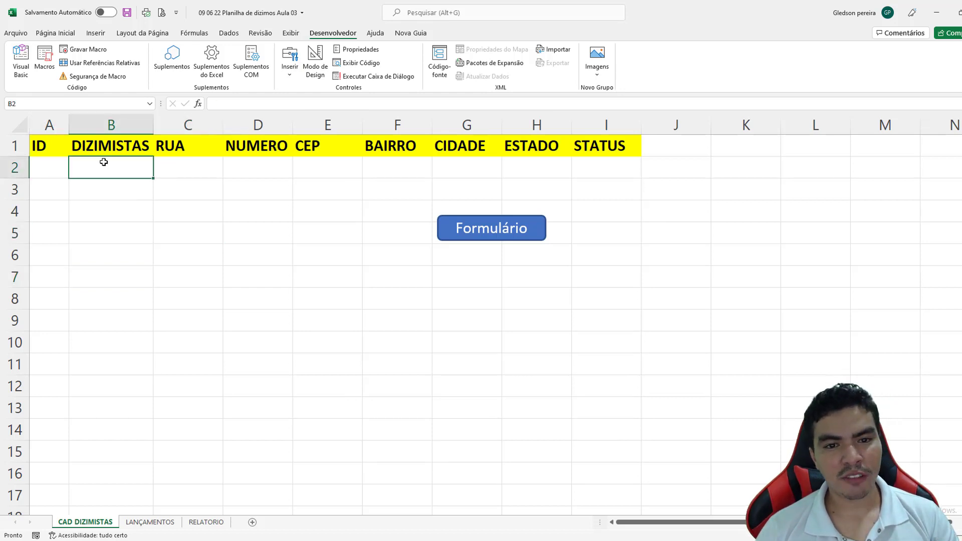
Add 'On Error GoTo Erro' below the Dim line of BtnSalvarDizimista_Click, with a blank line after it.
click(20, 60)
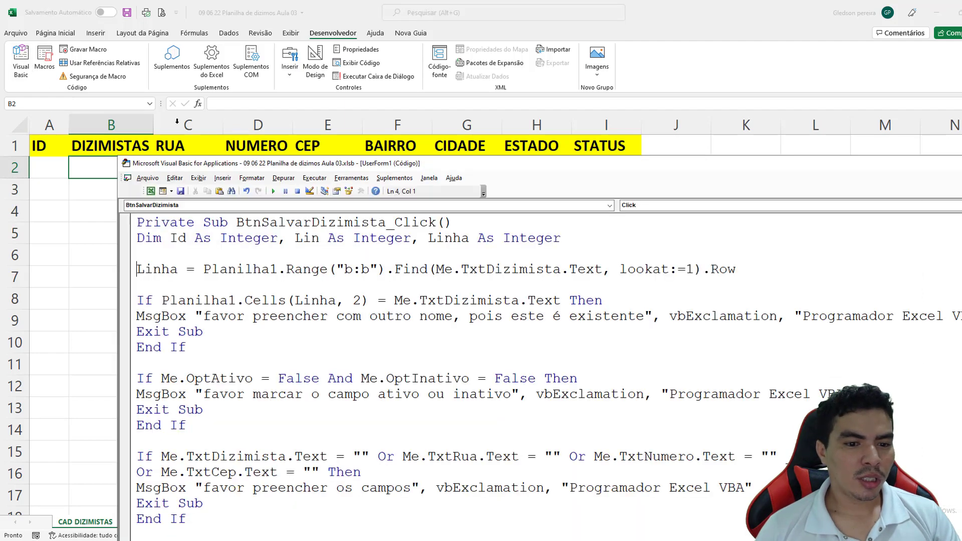
drag(266, 172, 283, 135)
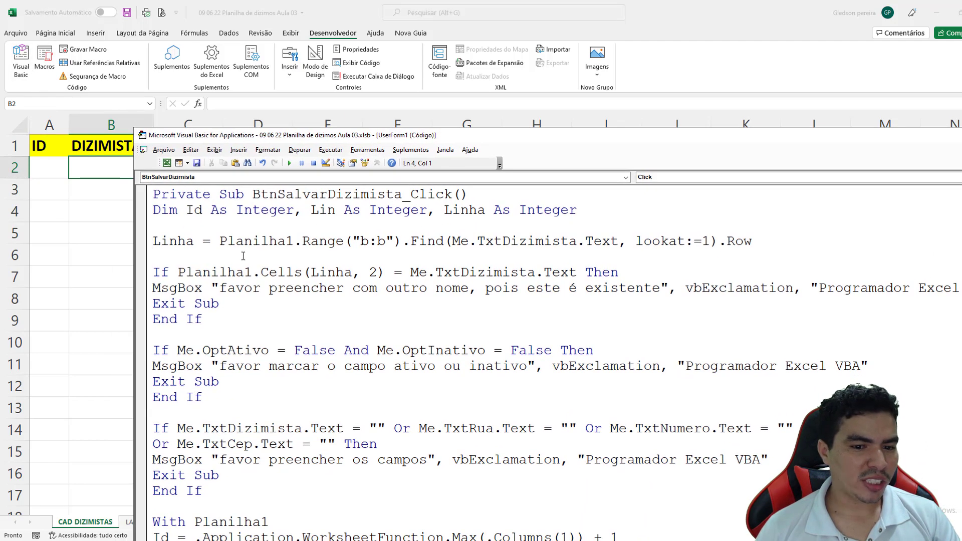
text(on )
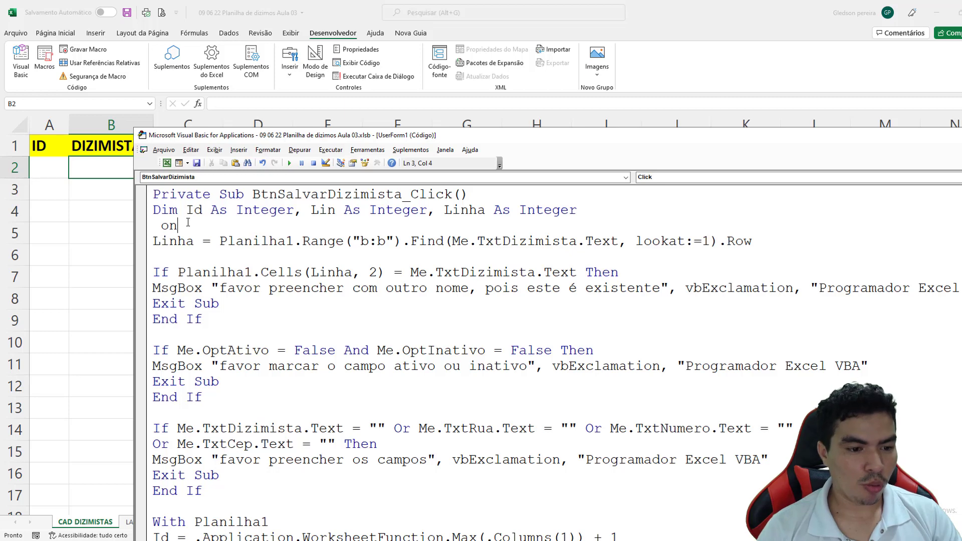
text(erro)
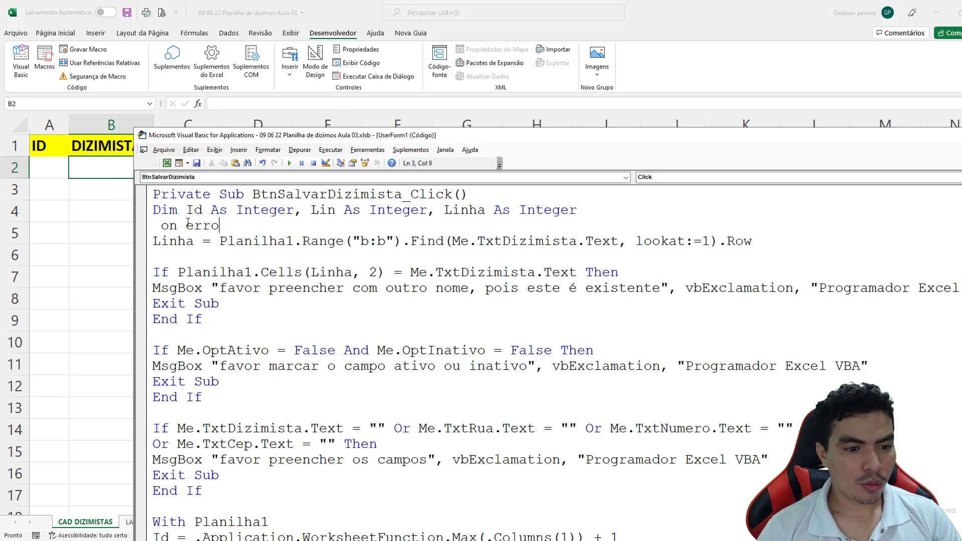
text(r)
key(BackSpace)
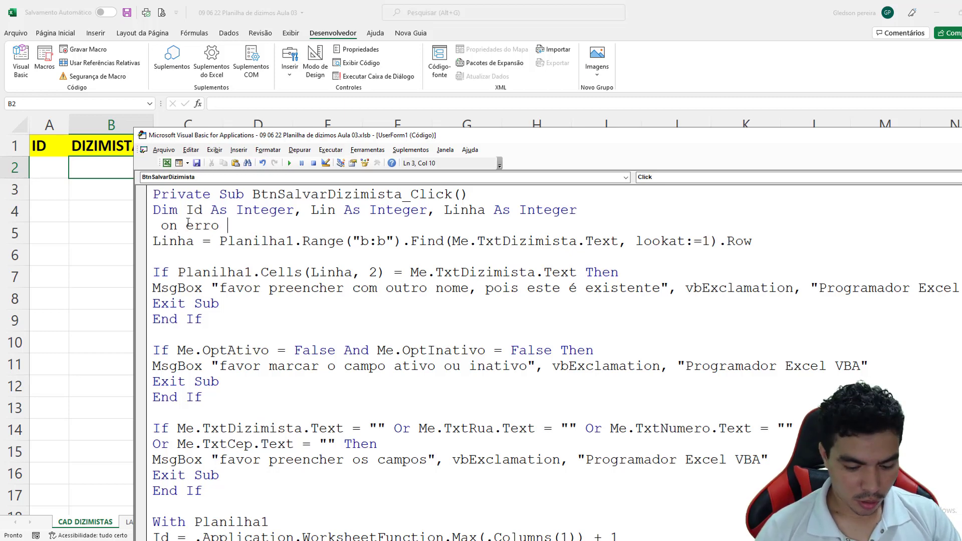
text(goto E)
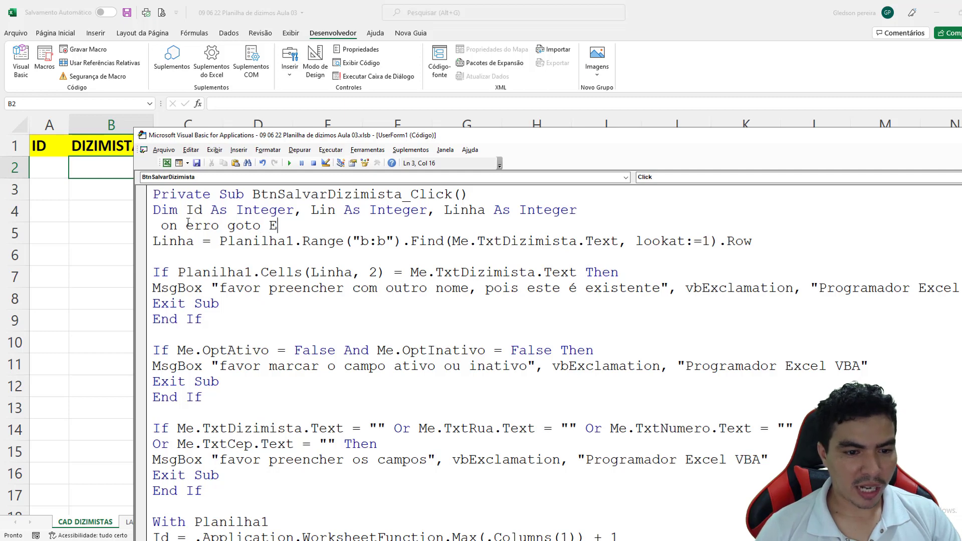
text(rro)
click(212, 303)
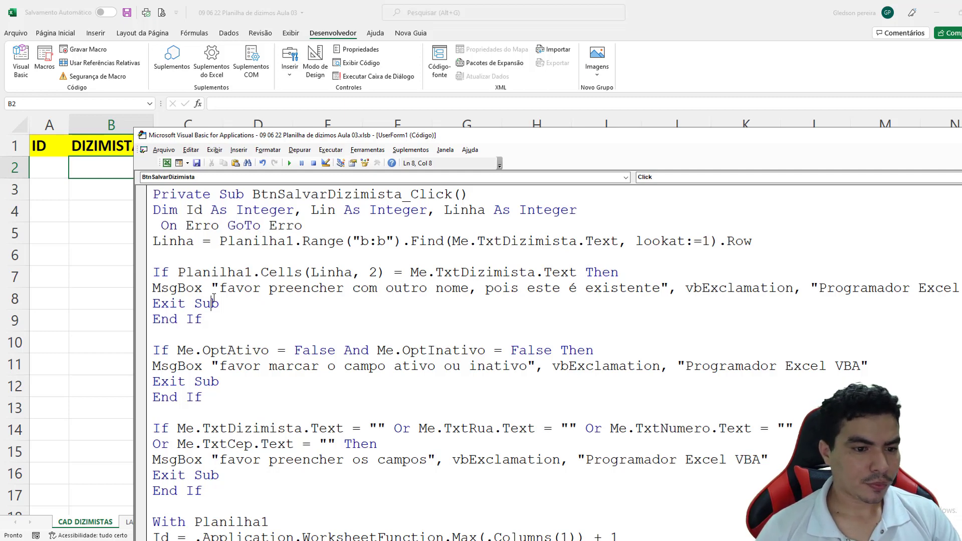
click(220, 226)
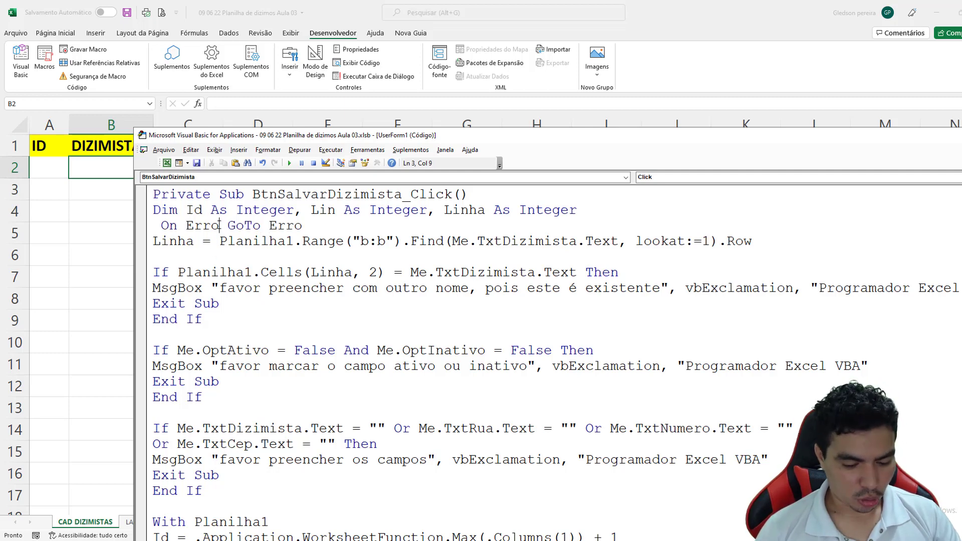
text(r)
click(328, 231)
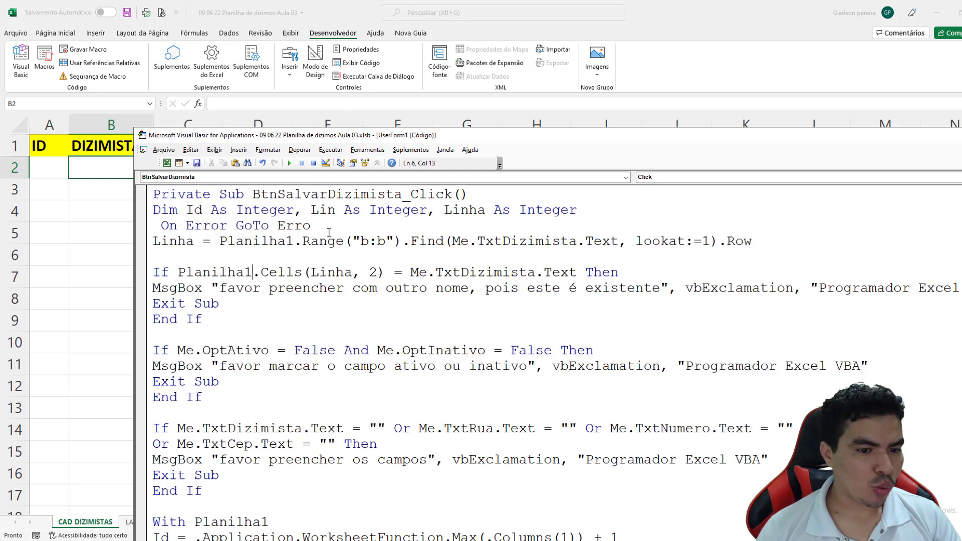
key(Return)
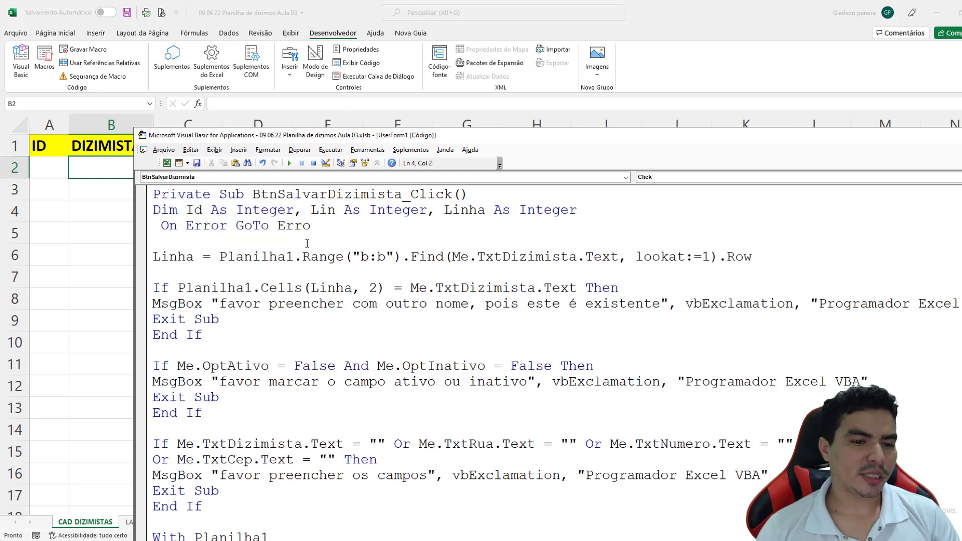
drag(161, 226, 328, 222)
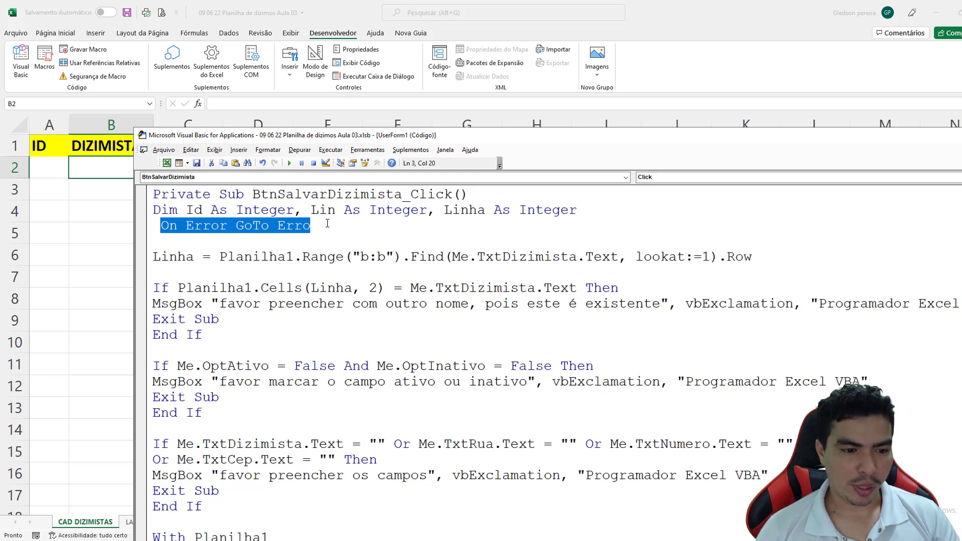
click(280, 275)
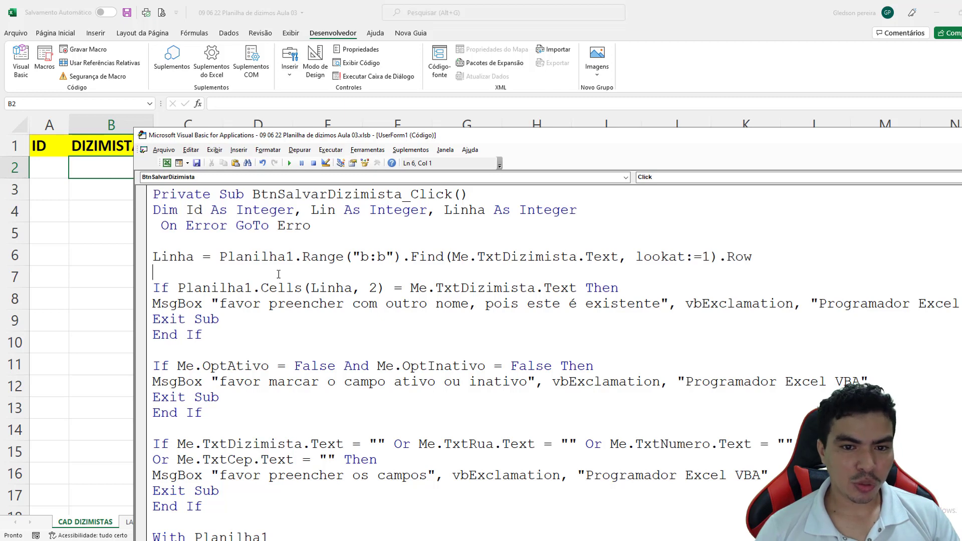
Review the validation checks and place the caret at the start of the With Planilha1 line.
scroll(272, 316, down, 2)
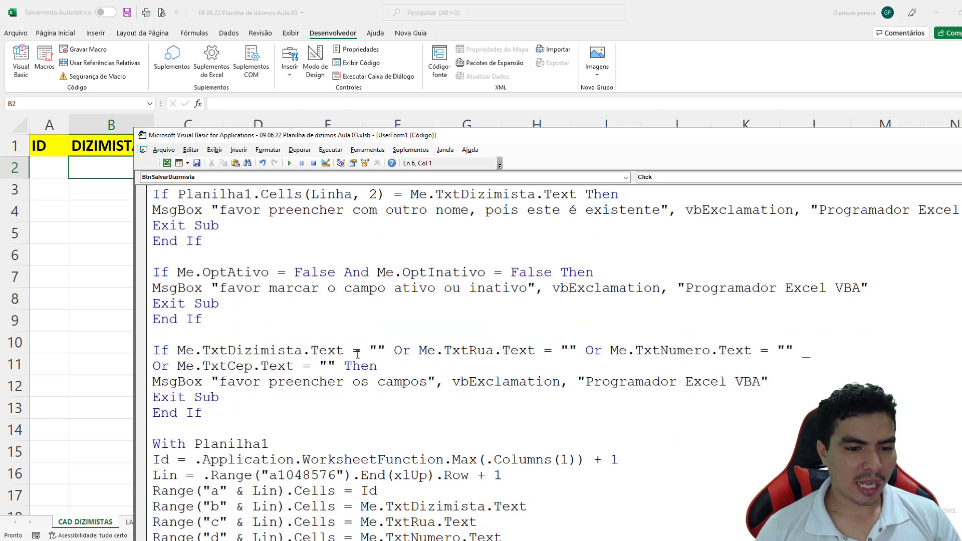
scroll(357, 353, up, 2)
scroll(266, 308, down, 1)
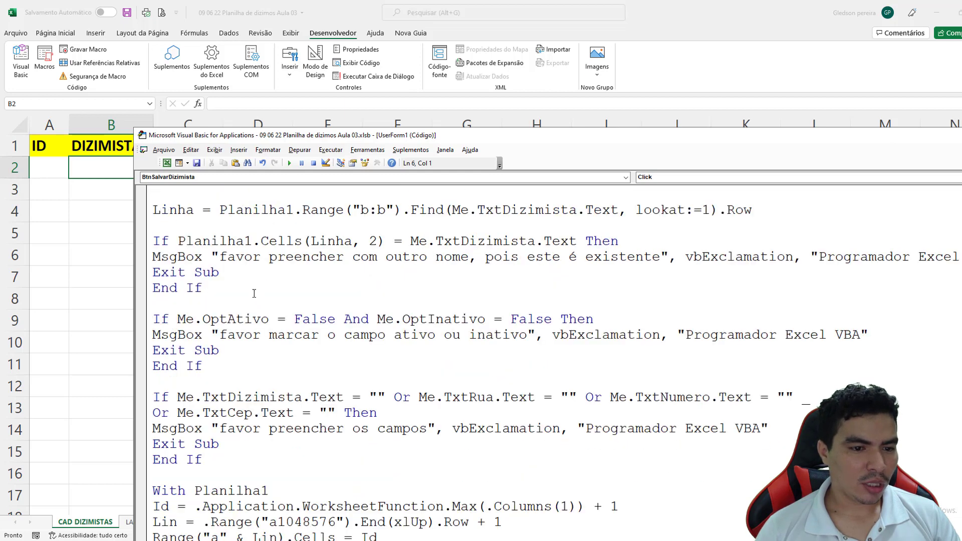
scroll(254, 293, up, 1)
drag(153, 225, 348, 225)
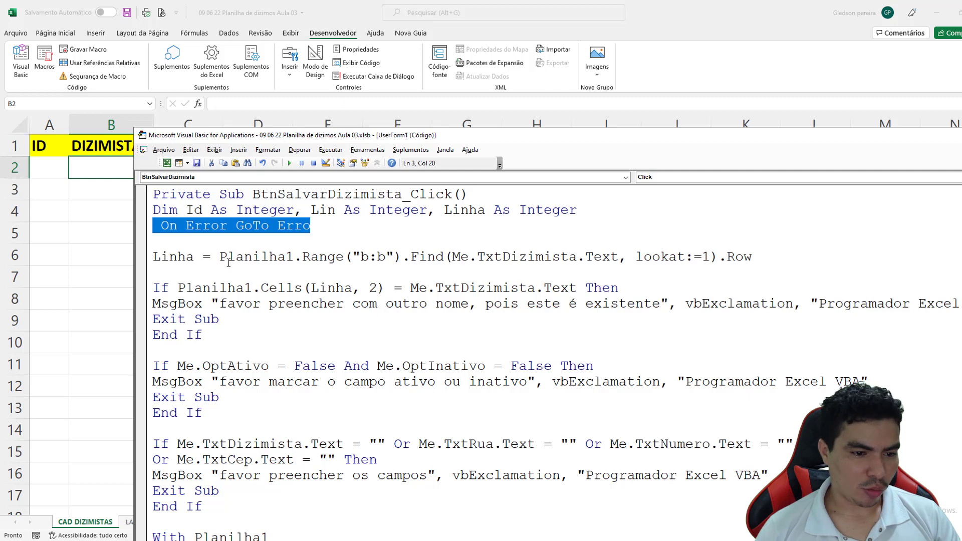
drag(153, 257, 186, 303)
scroll(233, 385, down, 3)
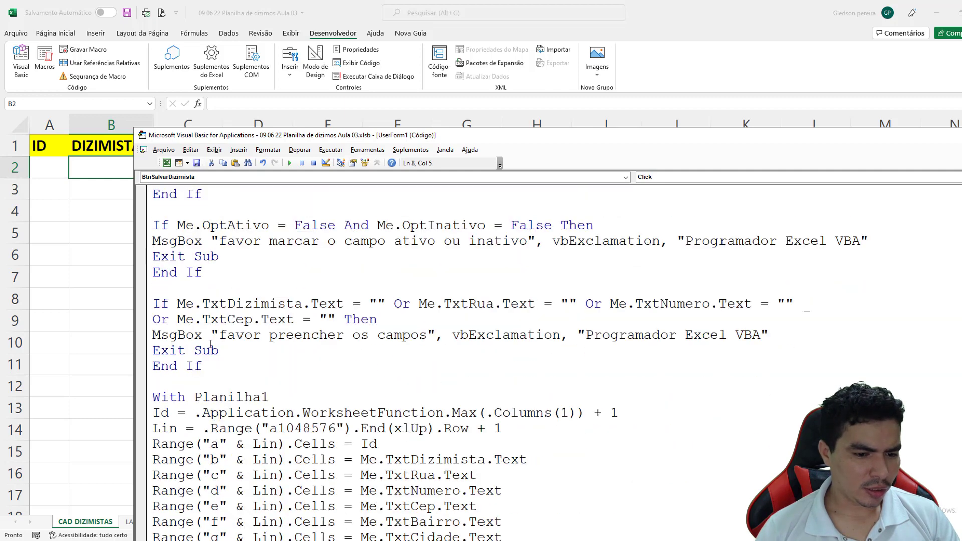
click(232, 385)
Insert an Exit Sub line directly above the With Planilha1 block.
key(Return)
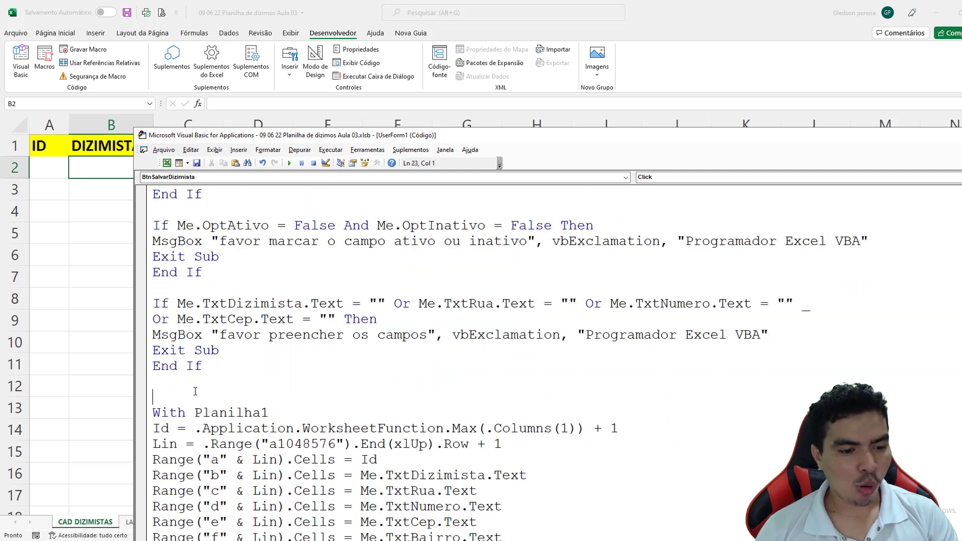
text(e)
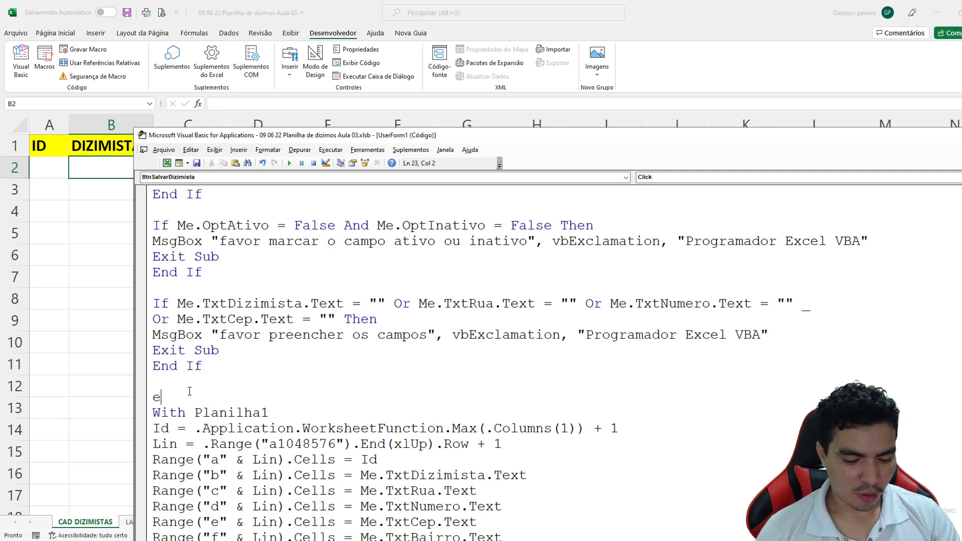
text(xit)
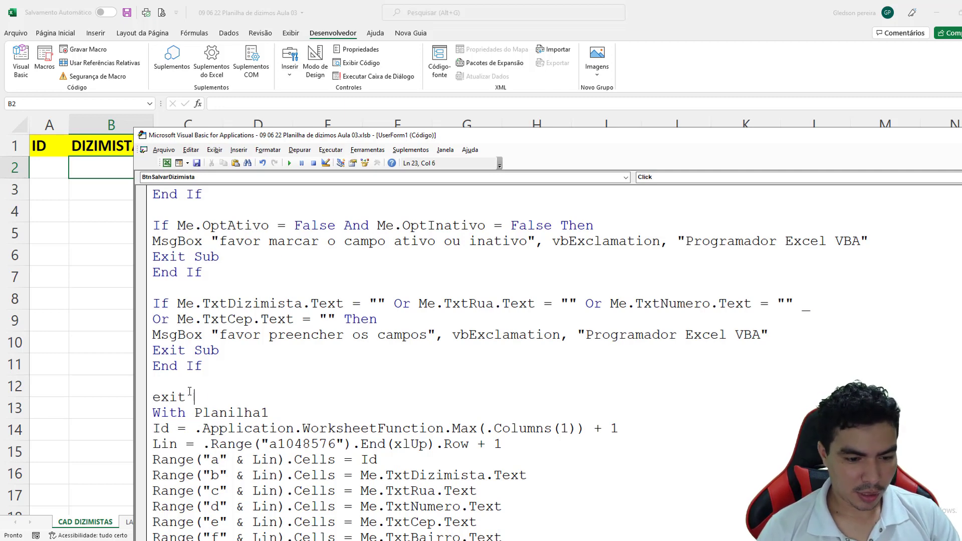
text( sub)
key(Return)
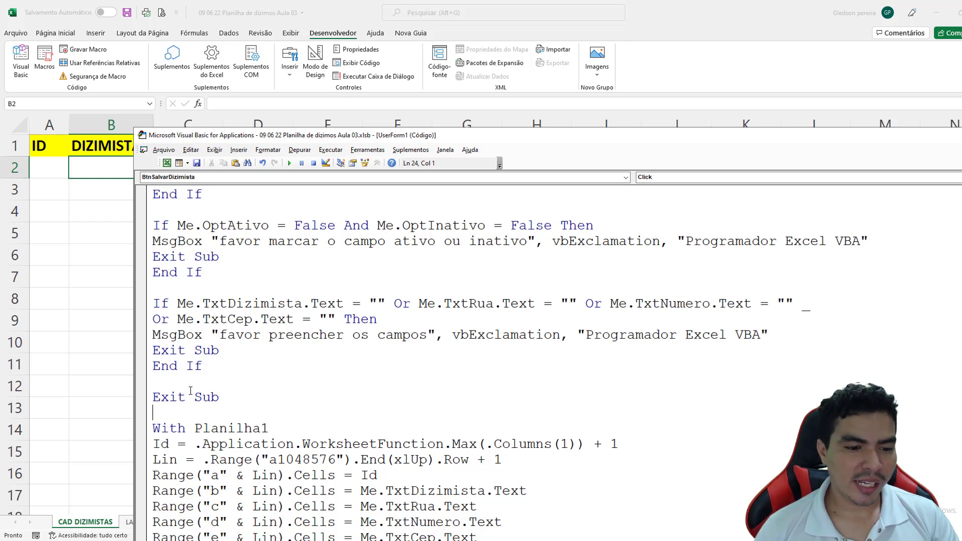
drag(219, 257, 155, 257)
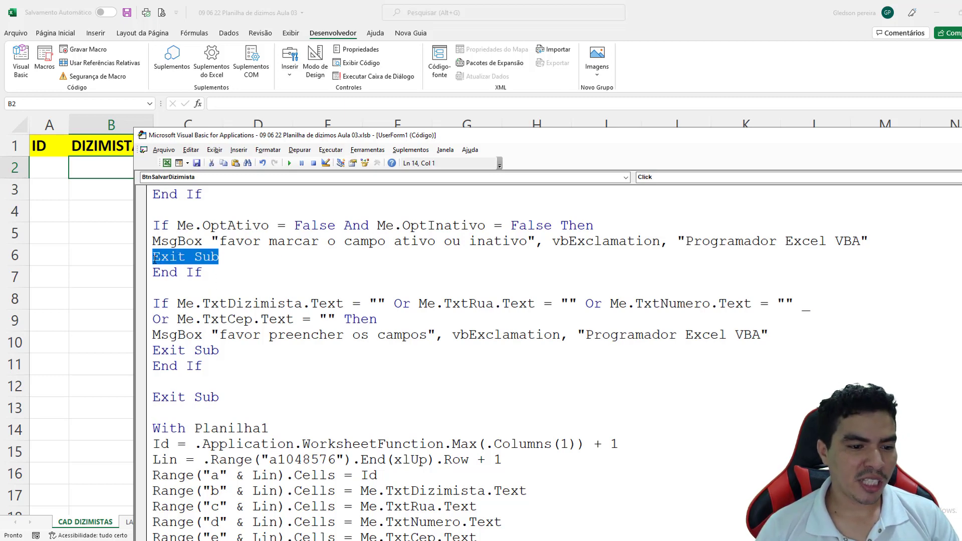
click(180, 285)
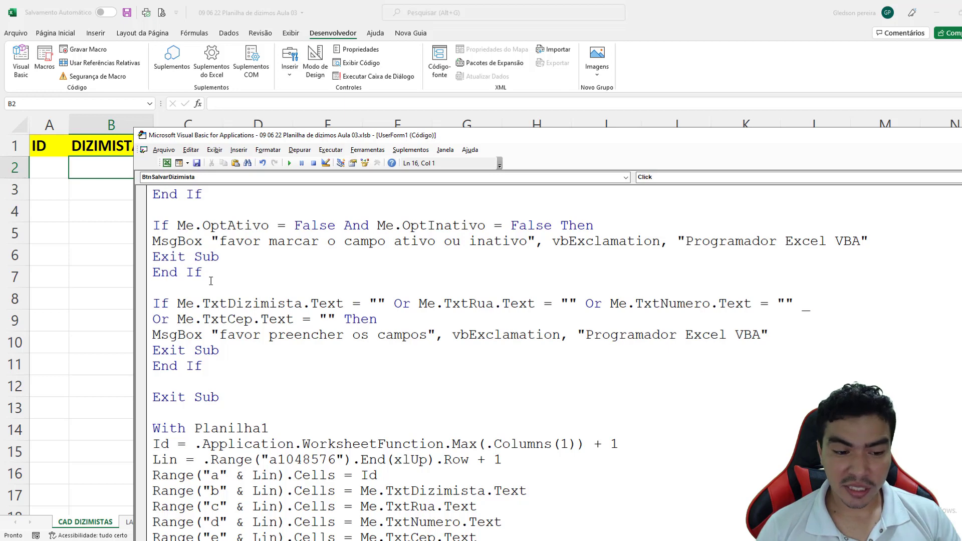
drag(153, 257, 229, 256)
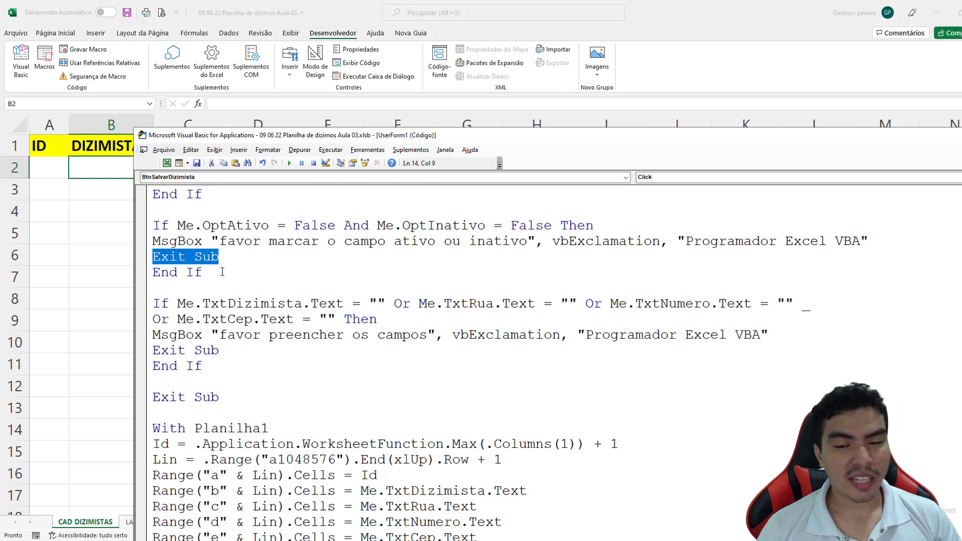
scroll(212, 260, up, 2)
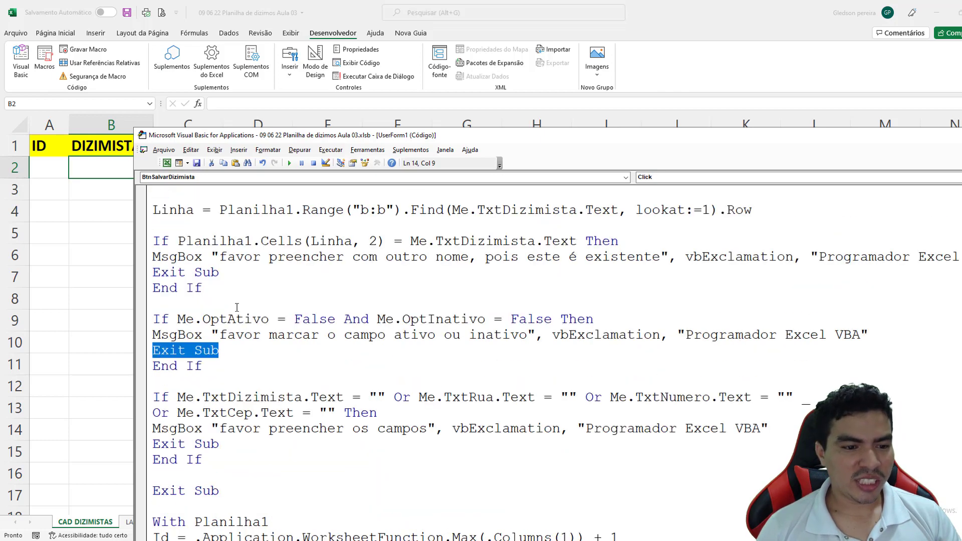
scroll(205, 248, up, 1)
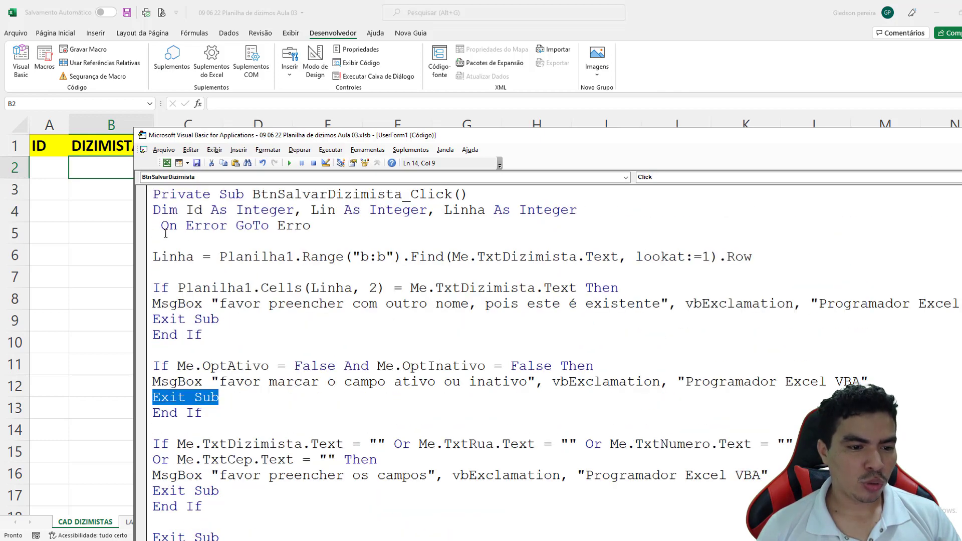
drag(161, 226, 311, 226)
scroll(300, 311, down, 3)
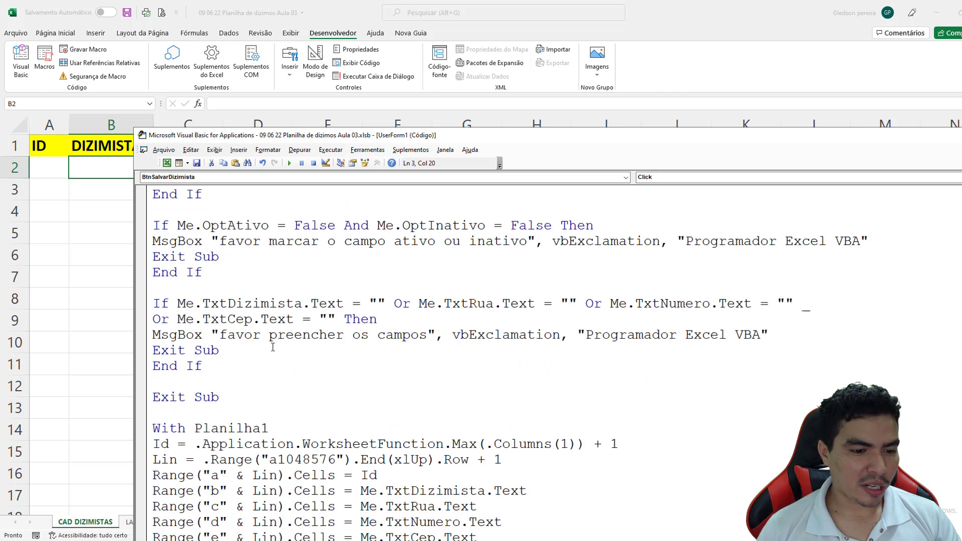
scroll(227, 377, down, 1)
drag(220, 350, 145, 350)
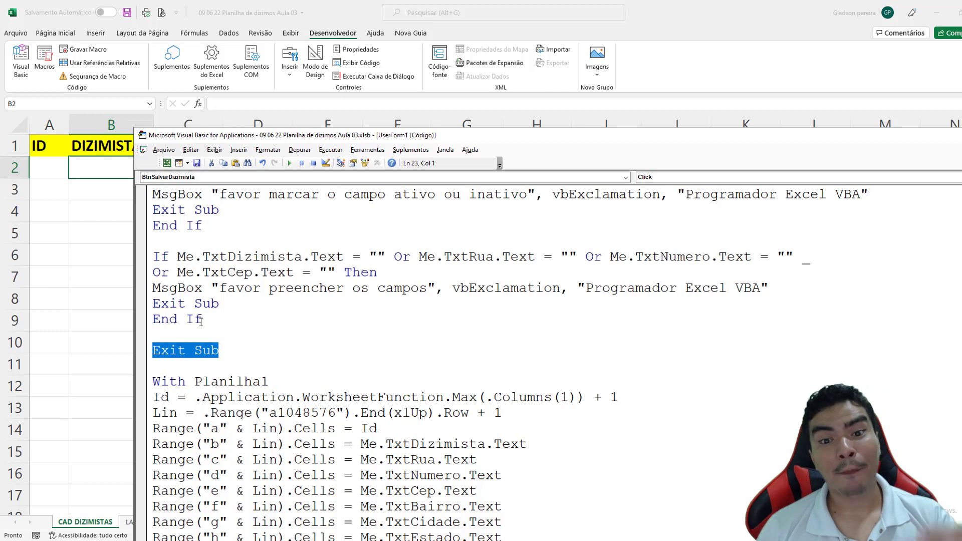
Add the erro: label on the line below the new Exit Sub and review the routine.
click(214, 360)
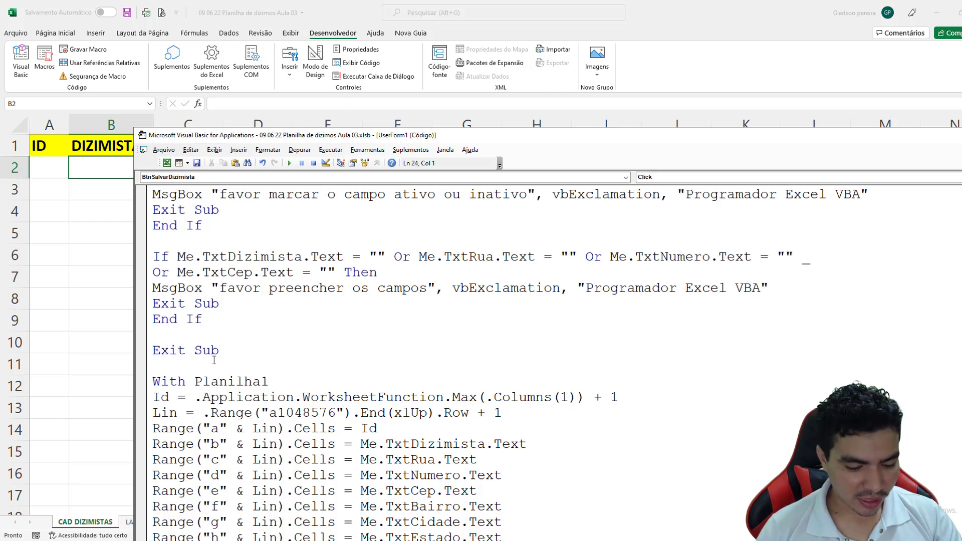
text(erro:)
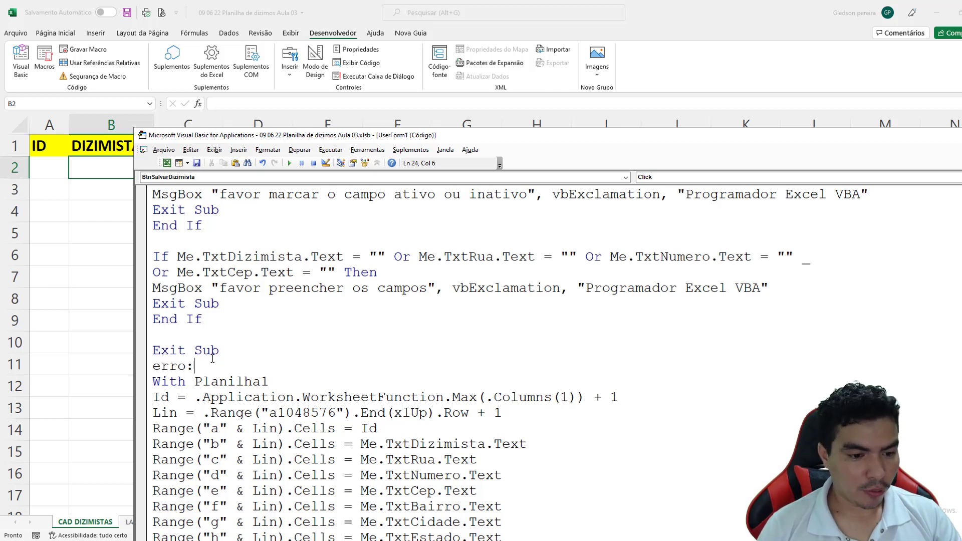
key(Return)
scroll(313, 339, down, 3)
scroll(313, 339, up, 1)
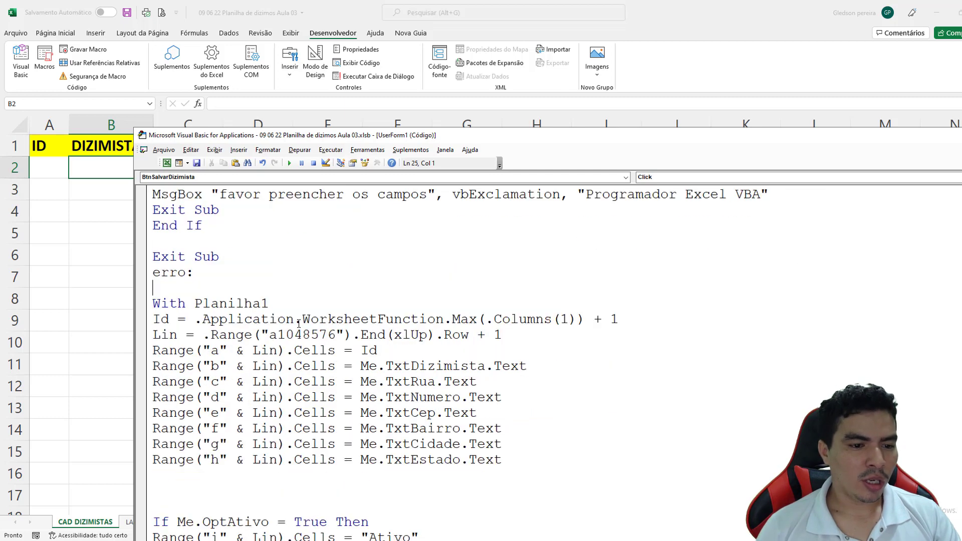
scroll(300, 326, up, 2)
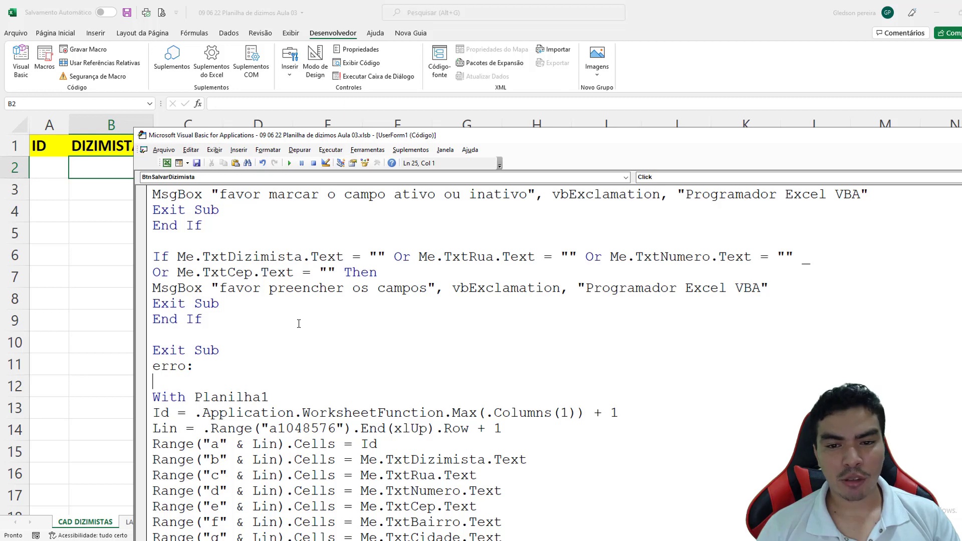
scroll(299, 324, down, 1)
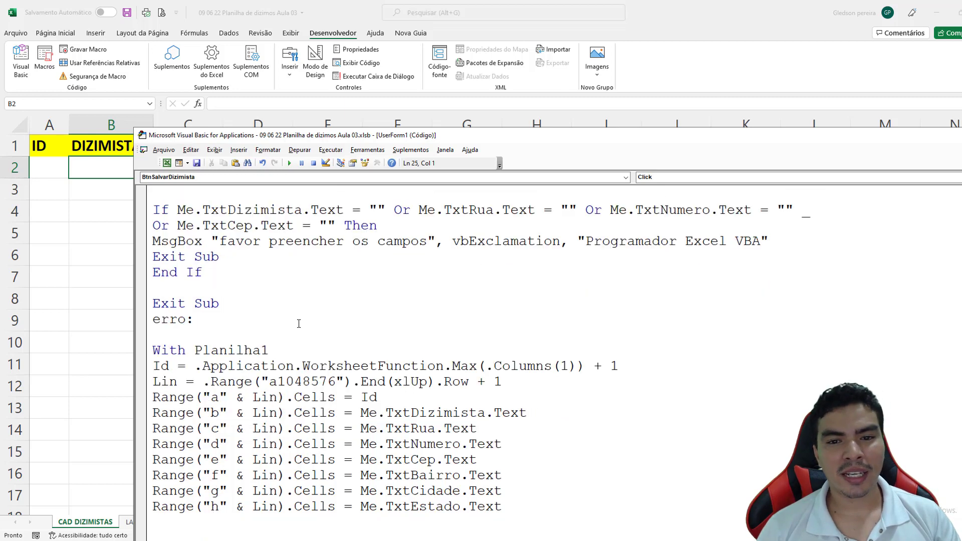
scroll(298, 323, down, 1)
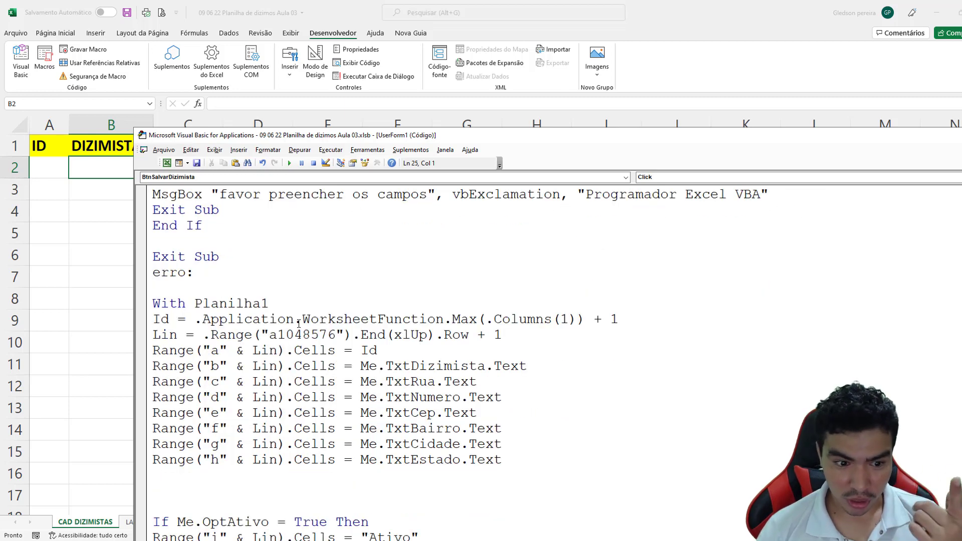
scroll(298, 323, down, 2)
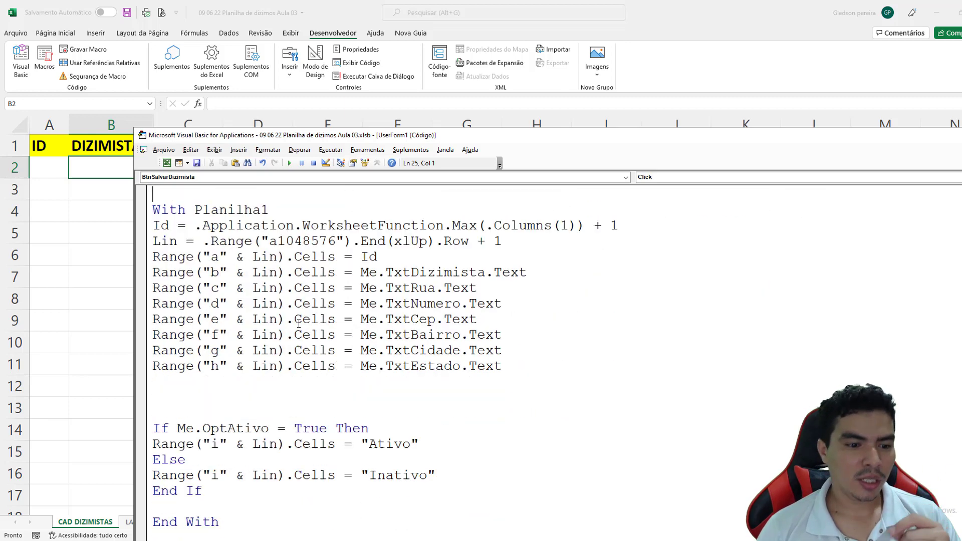
Back on the worksheet, open the registration form and mark the new dizimista as Ativo.
click(78, 240)
click(458, 234)
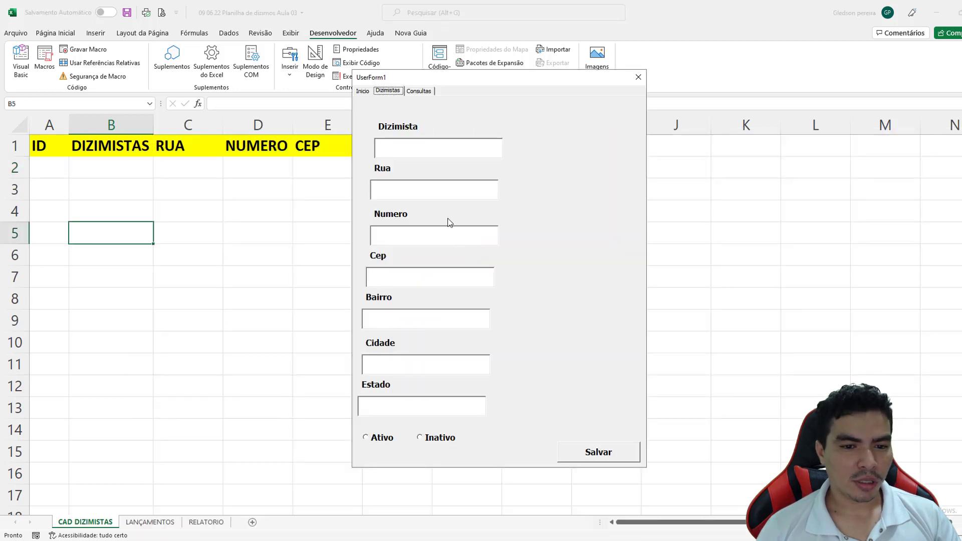
click(408, 149)
click(391, 434)
Enter the name, street, number and CEP, save as ID 1, then confirm re-saving is refused.
click(413, 153)
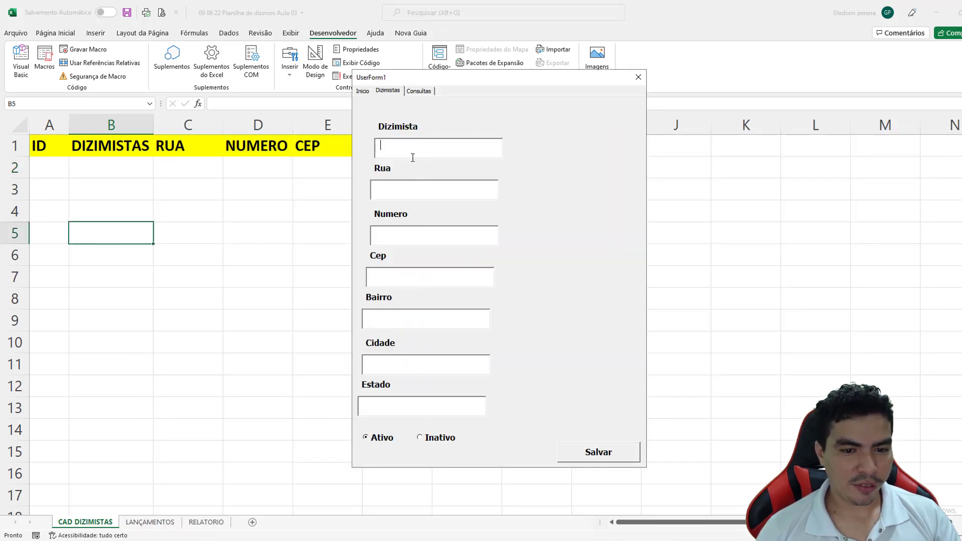
text(gledson)
key(Tab)
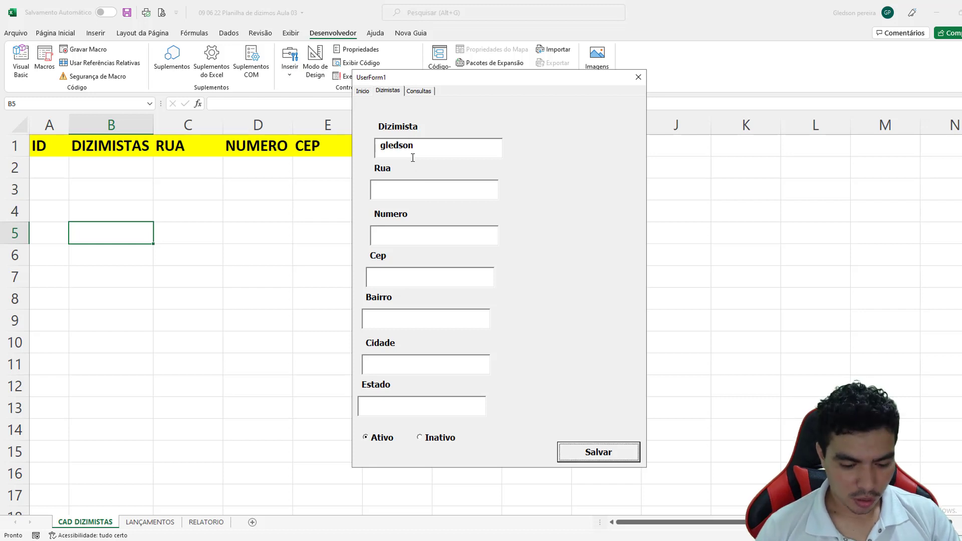
click(429, 192)
text(r)
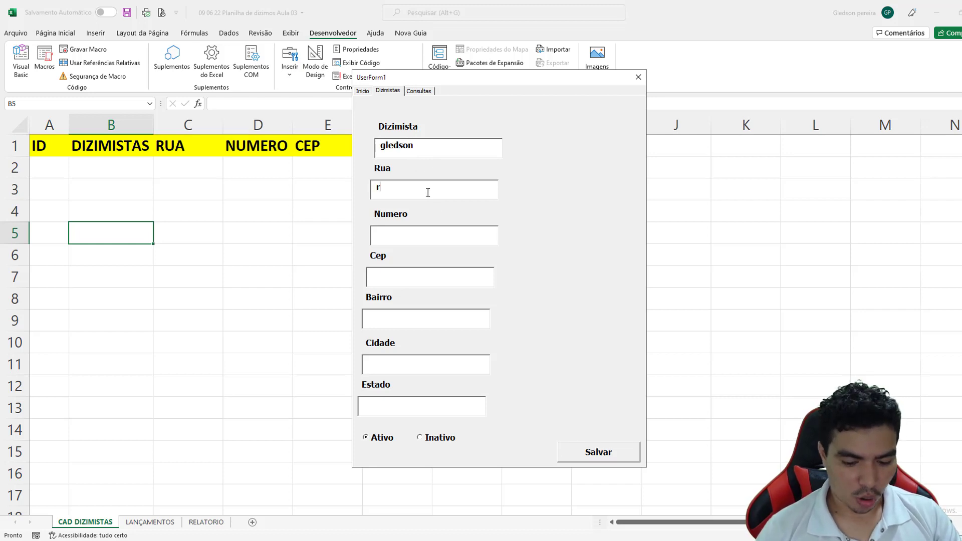
text(ua poti)
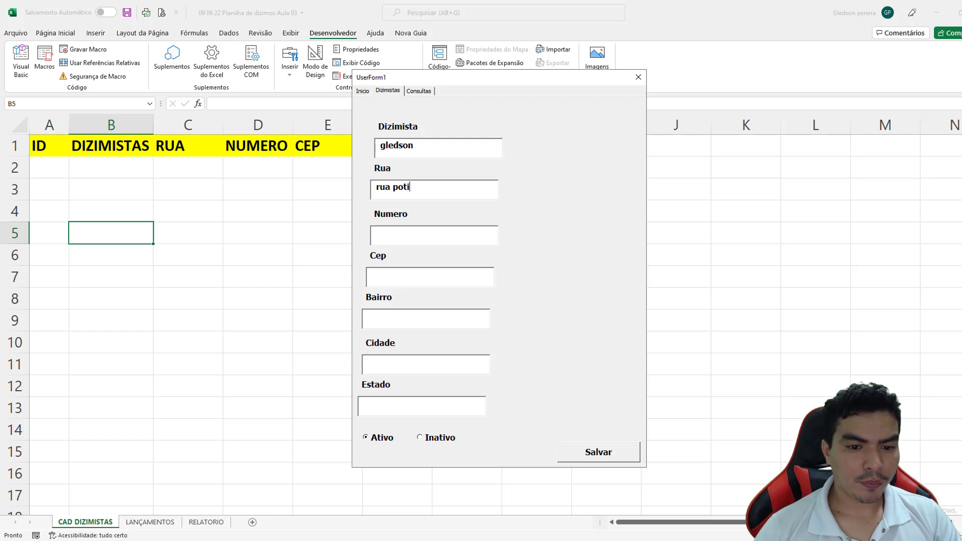
text(70)
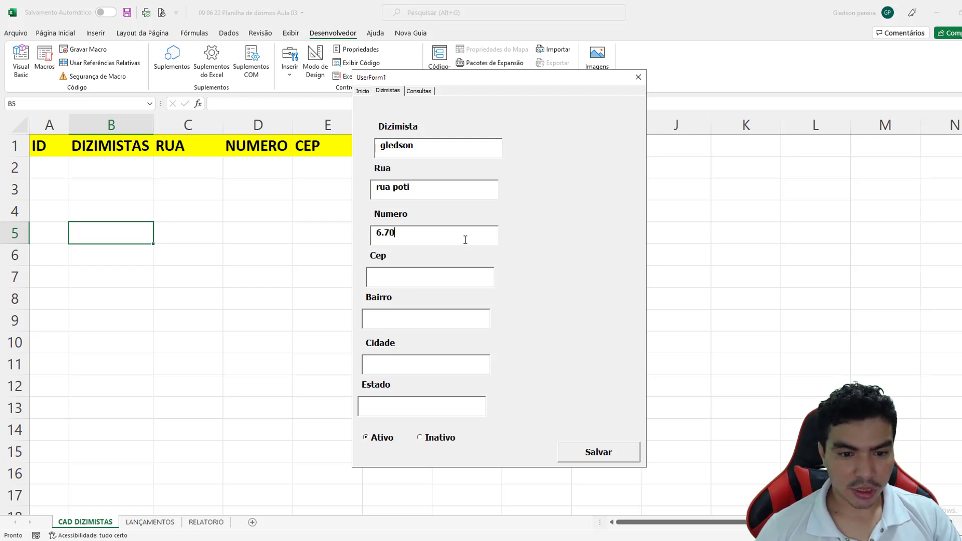
click(384, 272)
text(1234568)
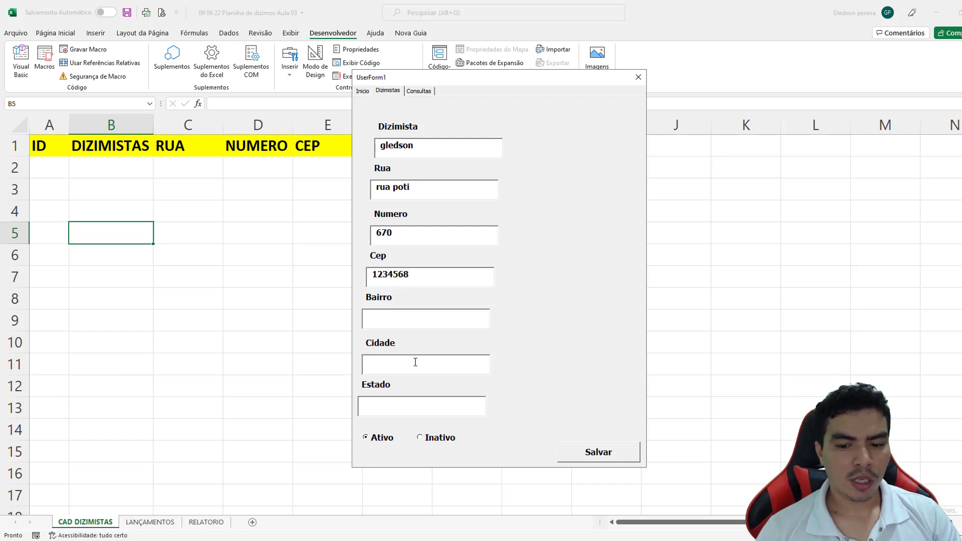
click(587, 455)
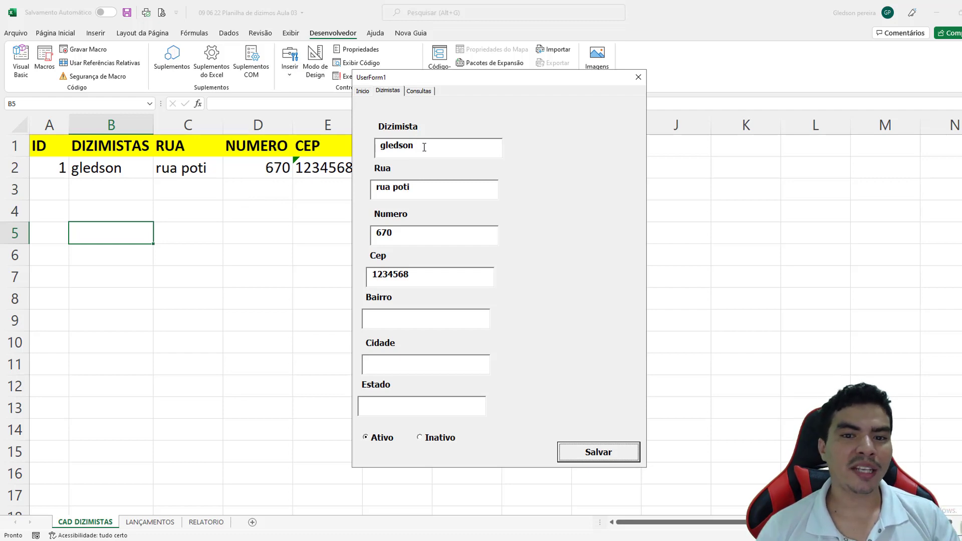
click(604, 454)
Dismiss the duplicate warning and save a new dizimista named 'ricardo'.
click(569, 313)
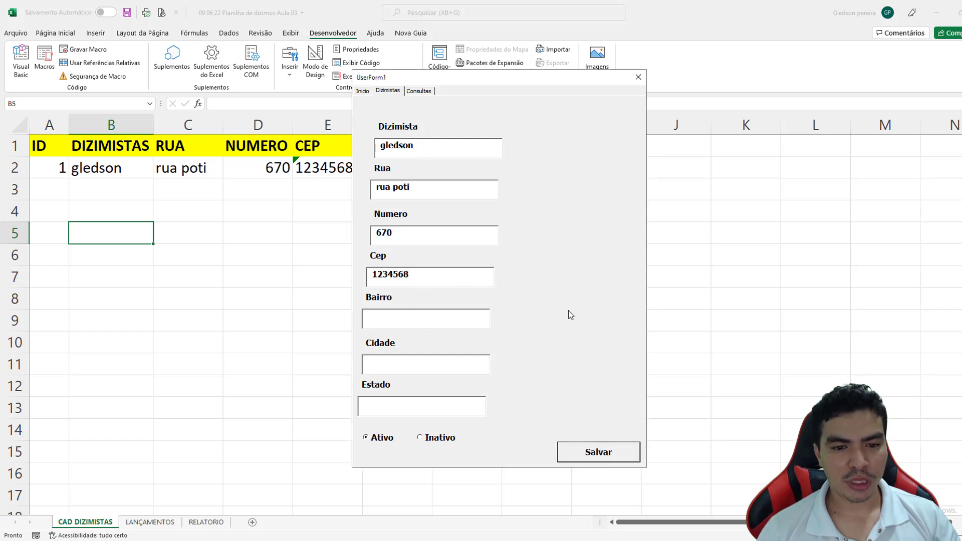
double_click(414, 145)
text(ric)
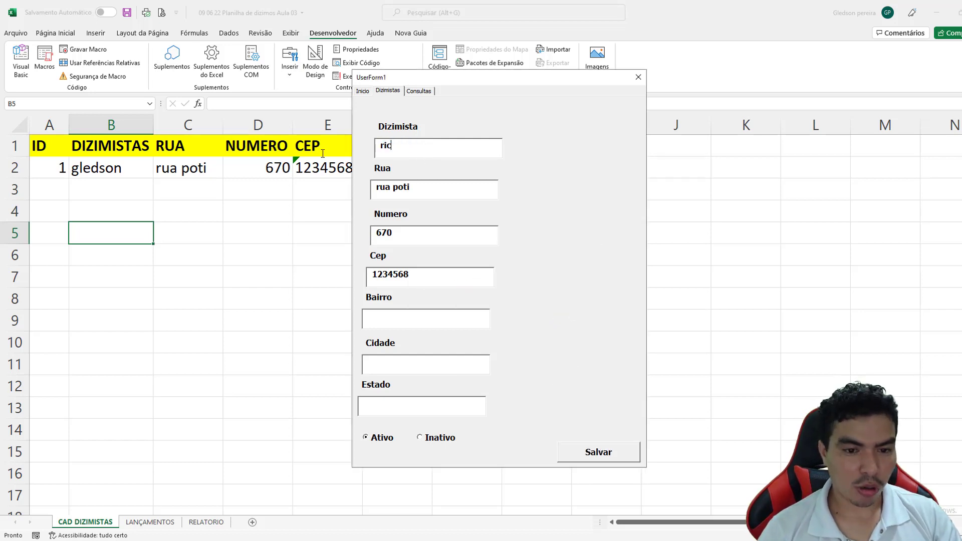
text(ardo)
click(585, 448)
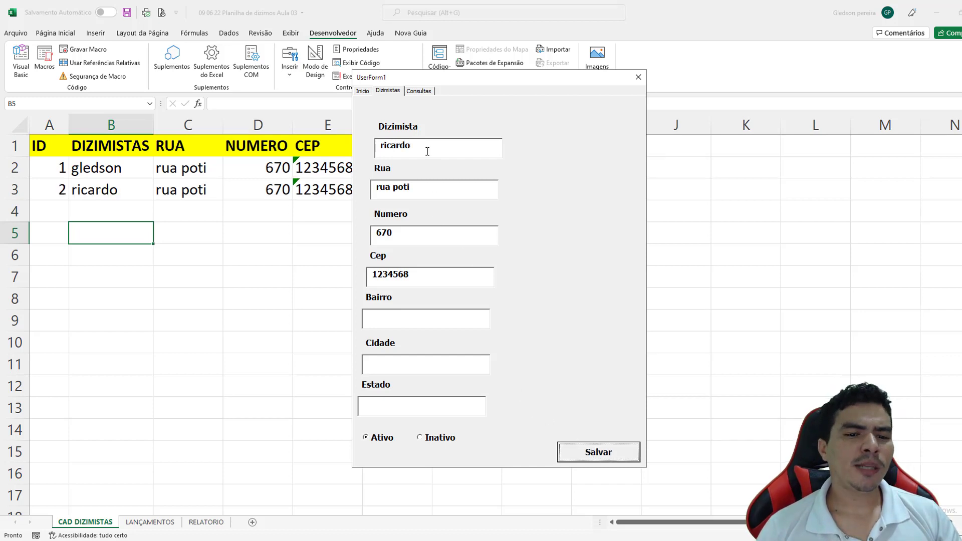
Overwrite the name with an uppercase GLEDSON, fix the letter typo, and try saving it.
drag(428, 151, 367, 147)
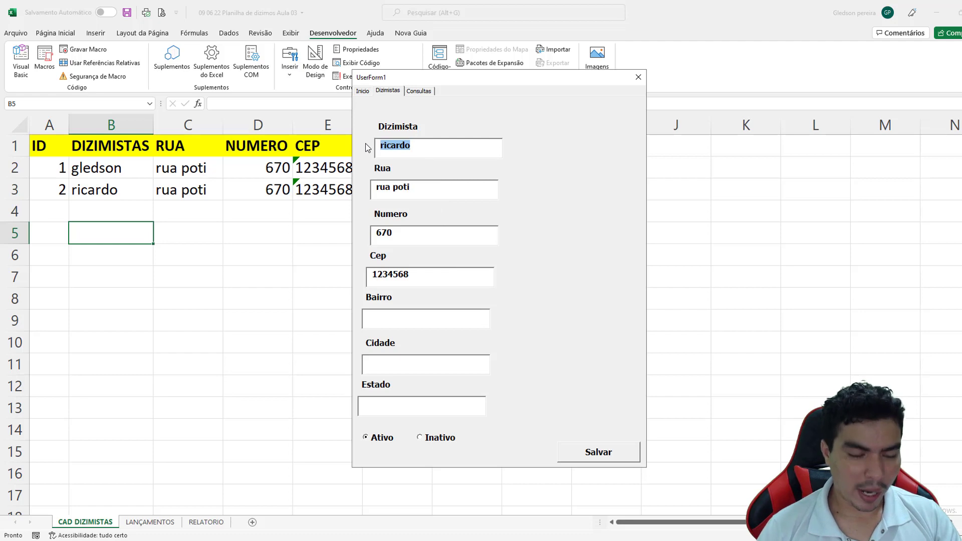
text(LGEDSON)
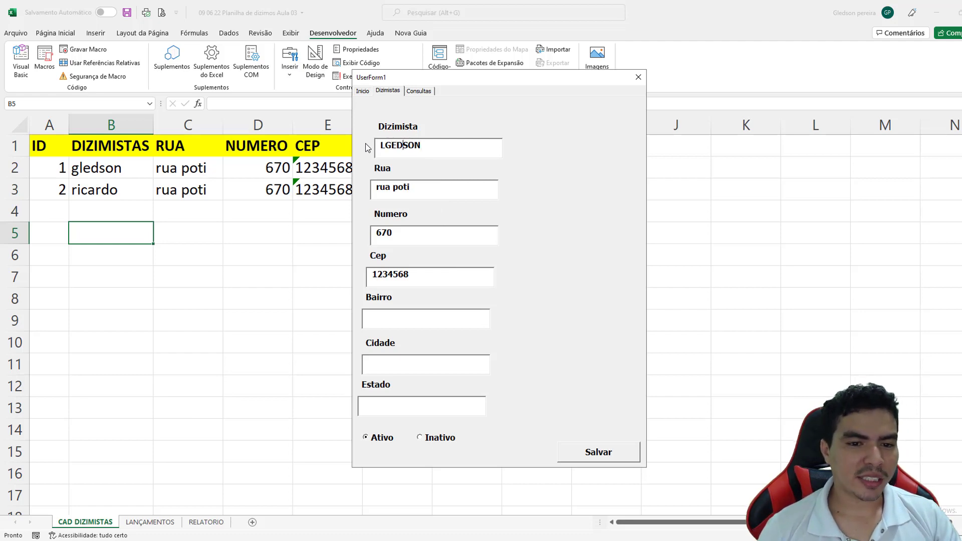
key(Delete)
key(Right)
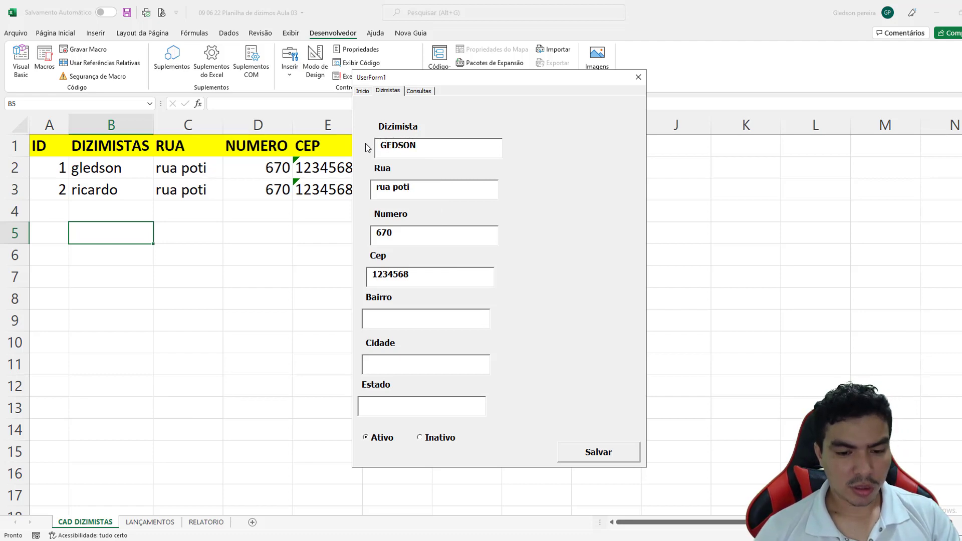
text(L)
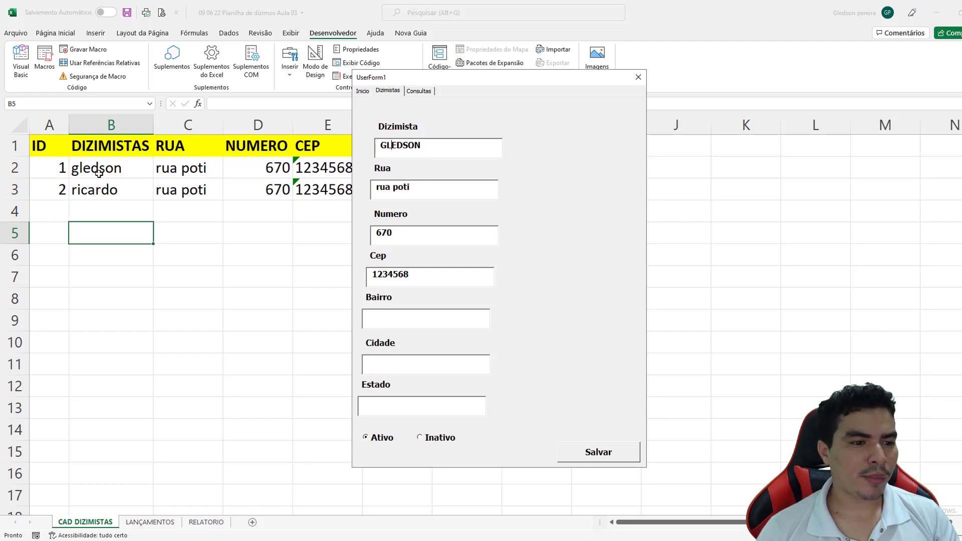
click(595, 452)
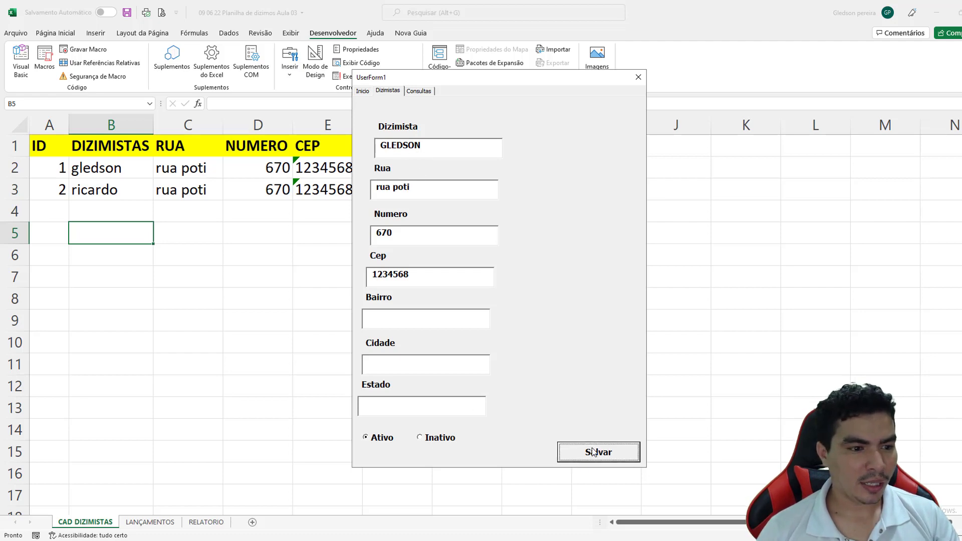
click(594, 452)
click(595, 452)
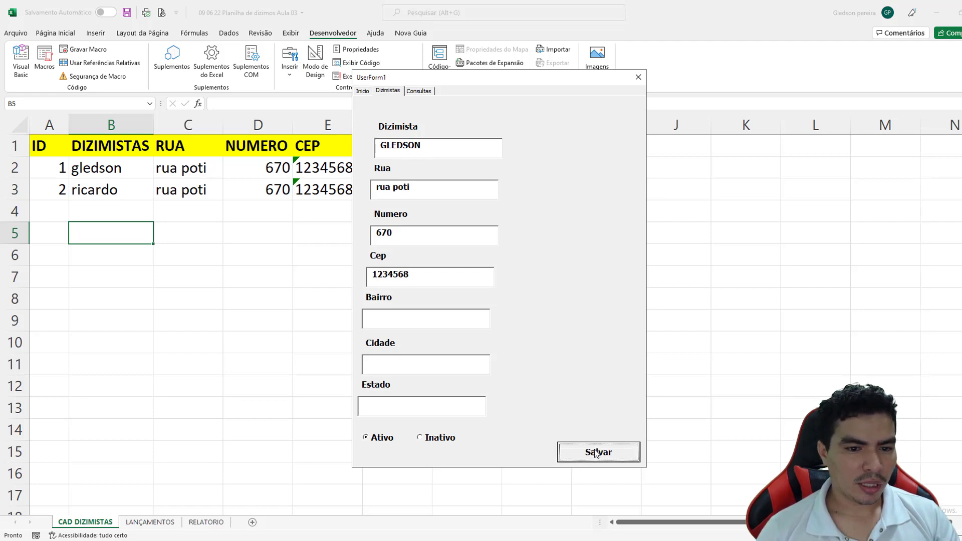
click(596, 453)
click(595, 453)
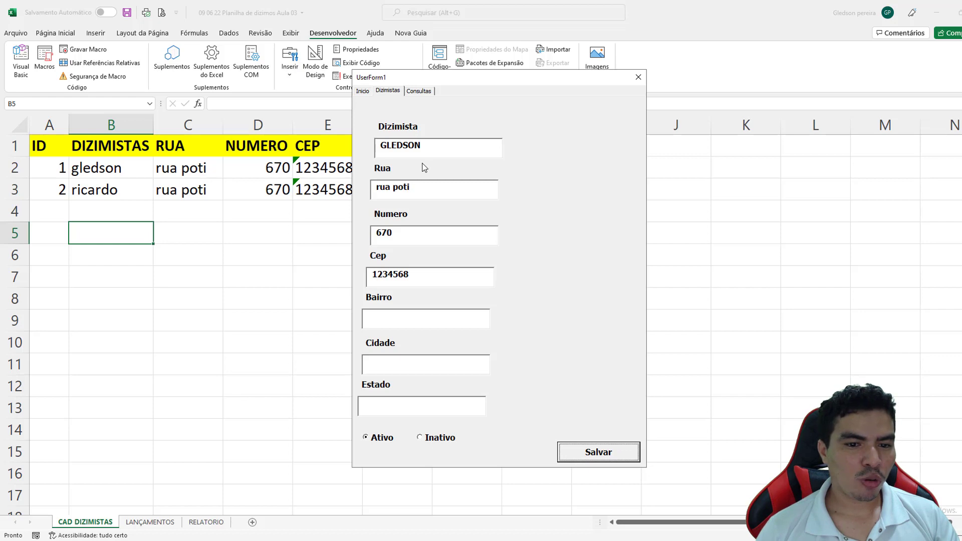
Append the initial P to the name, save it, and dismiss the resulting message.
click(436, 144)
text(P)
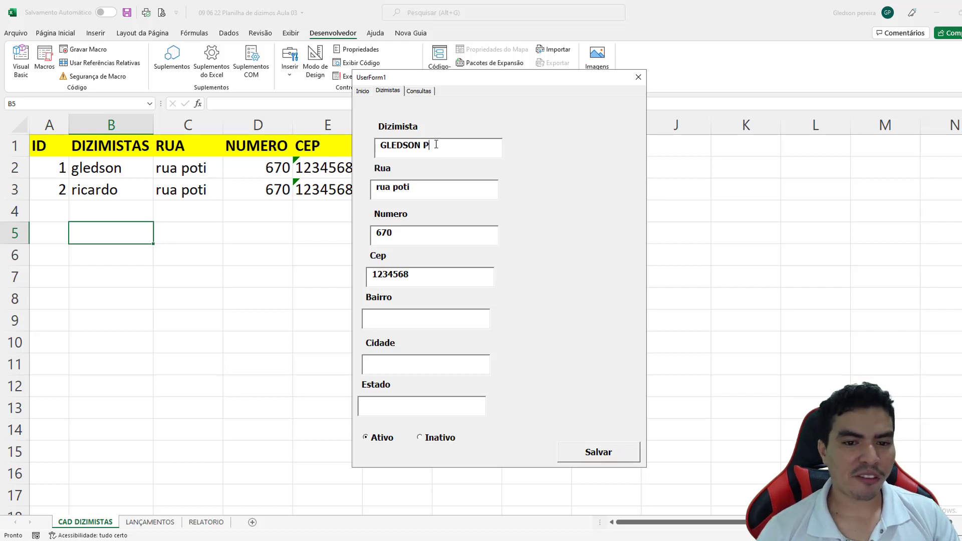
click(621, 445)
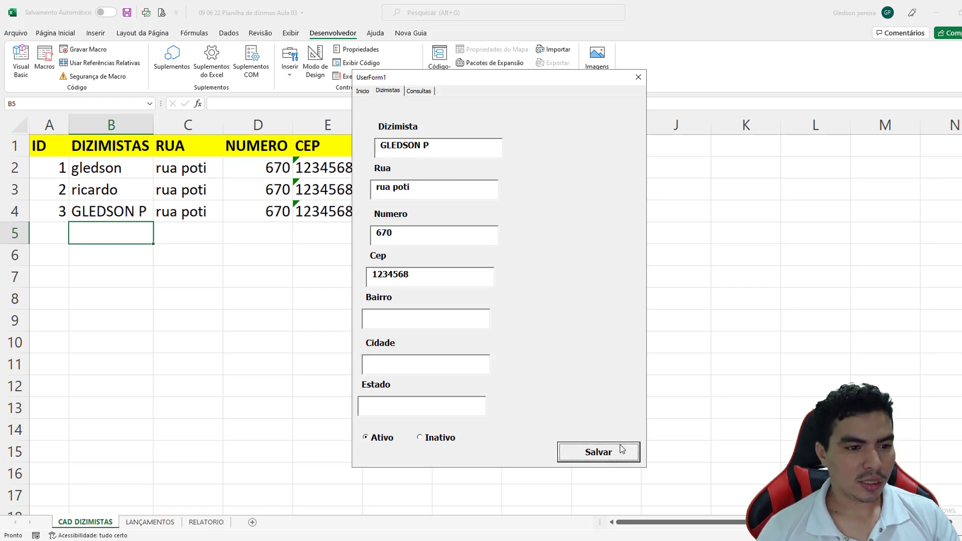
click(424, 145)
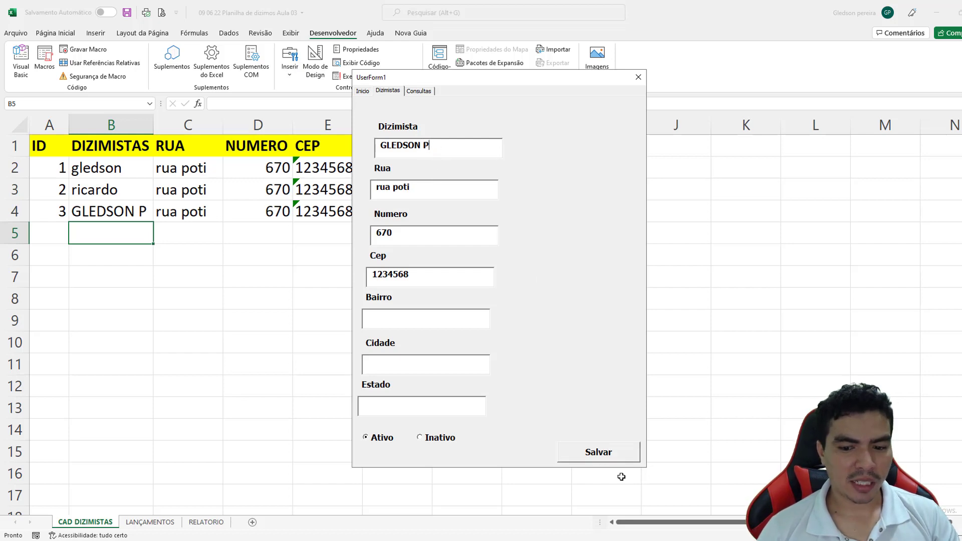
click(611, 456)
click(570, 313)
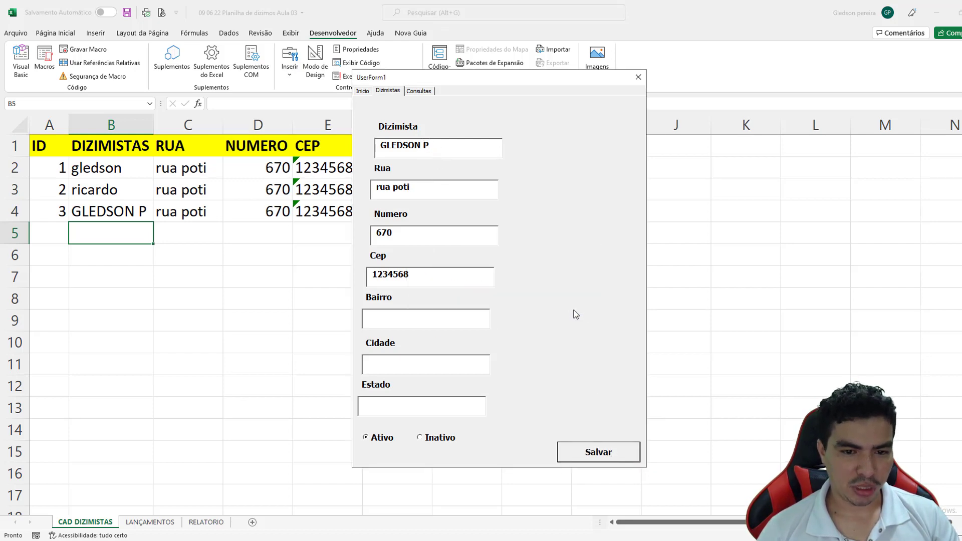
Remove the trailing initial, save the uppercase name, dismiss the duplicate warning and close the form.
double_click(430, 149)
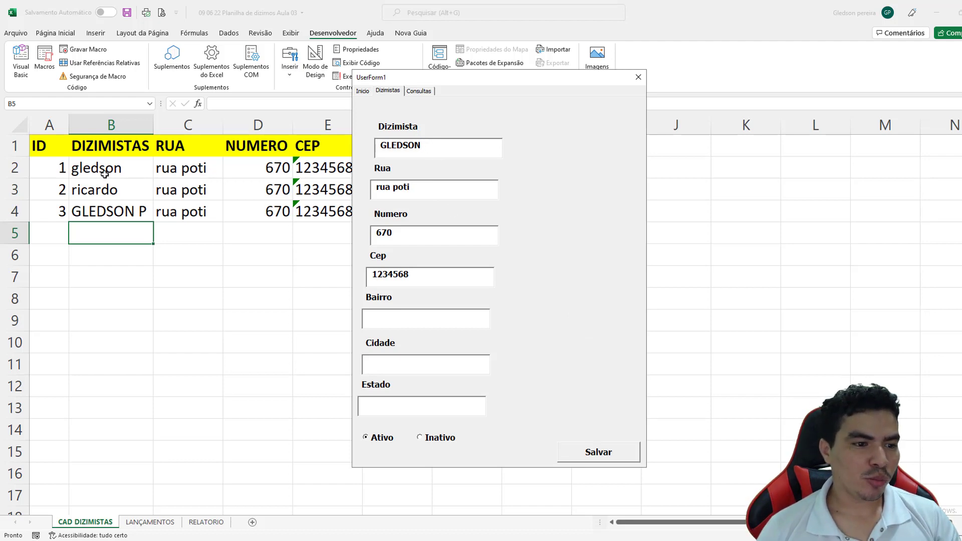
click(597, 454)
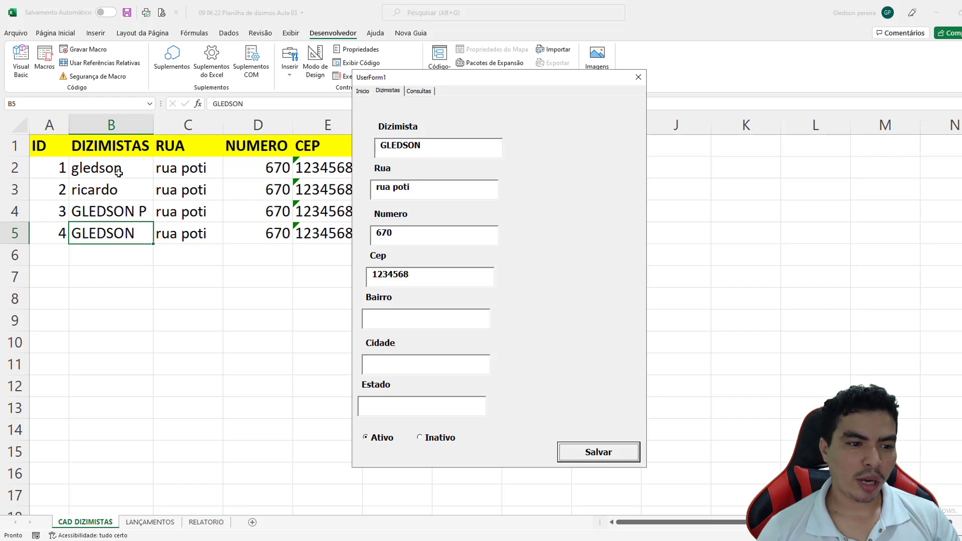
click(588, 458)
click(571, 313)
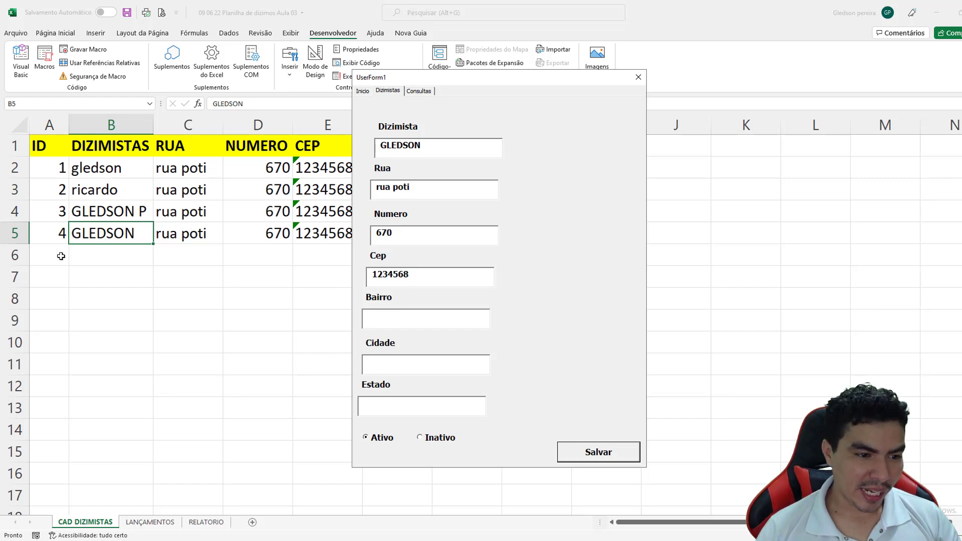
click(638, 77)
From the UserForm1 designer, create the TxtDizimista_Change event procedure.
click(20, 60)
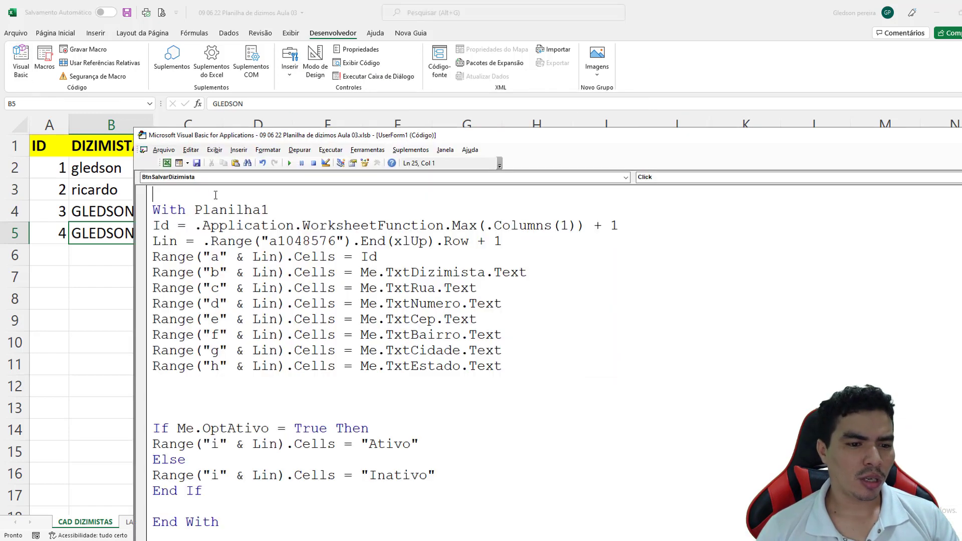
click(224, 151)
click(256, 275)
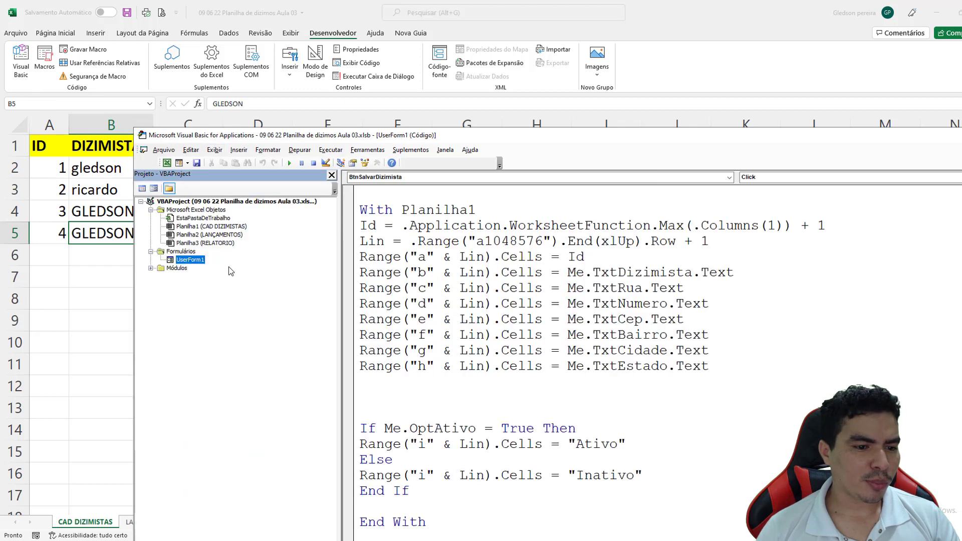
double_click(190, 260)
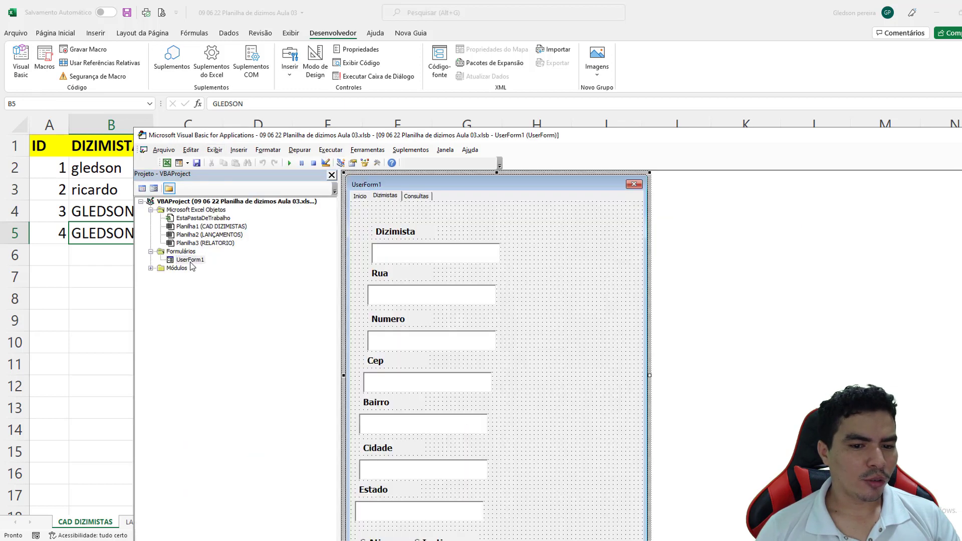
double_click(406, 257)
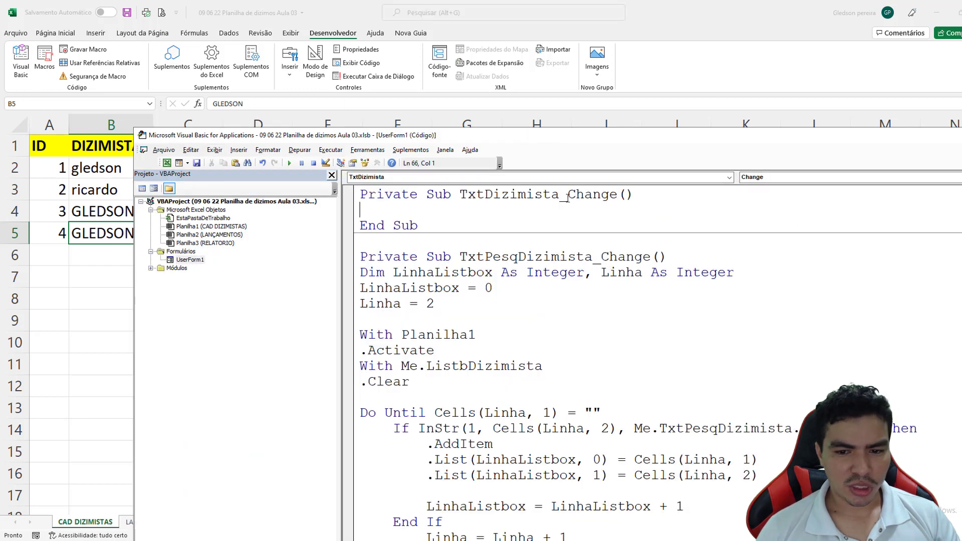
Close the Project Explorer and copy the name TxtDizimista from the new procedure.
drag(490, 135, 392, 90)
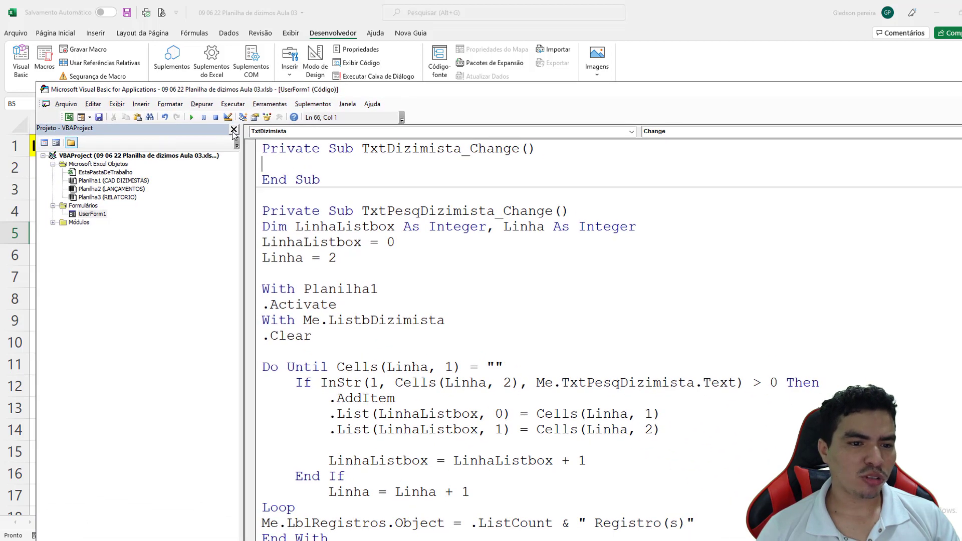
click(233, 130)
drag(268, 147, 312, 144)
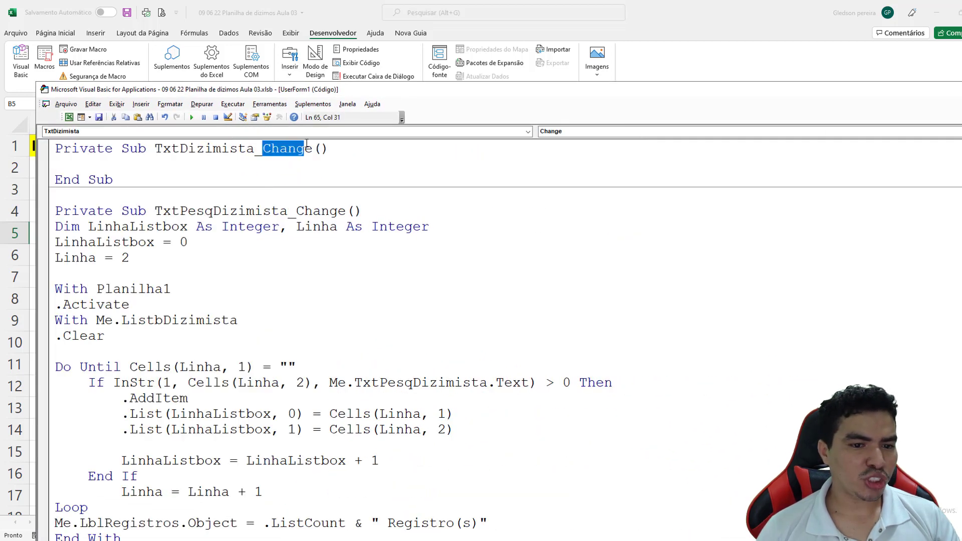
drag(154, 148, 255, 149)
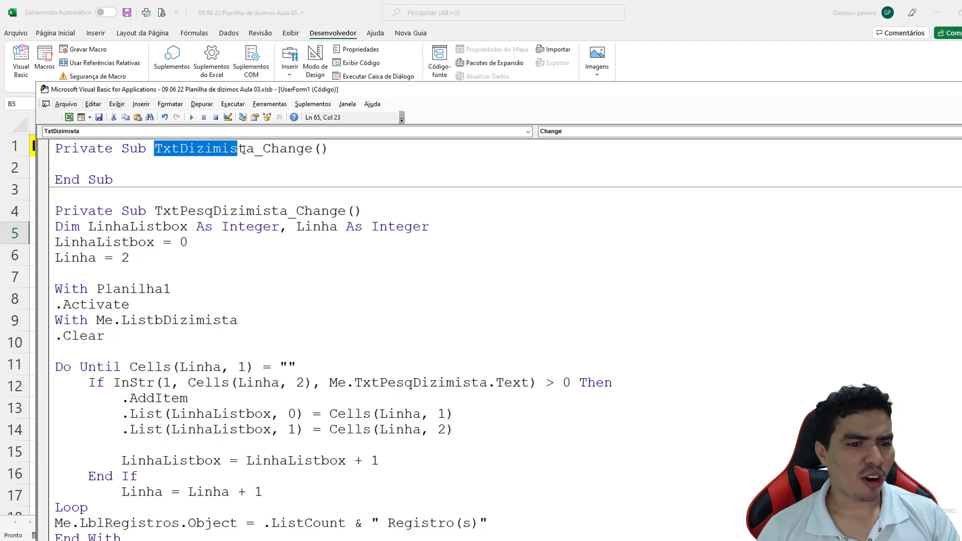
key(ctrl+c)
Write TxtDizimista.Text = UCase(TxtDizimista.Text) inside TxtDizimista_Change.
click(184, 163)
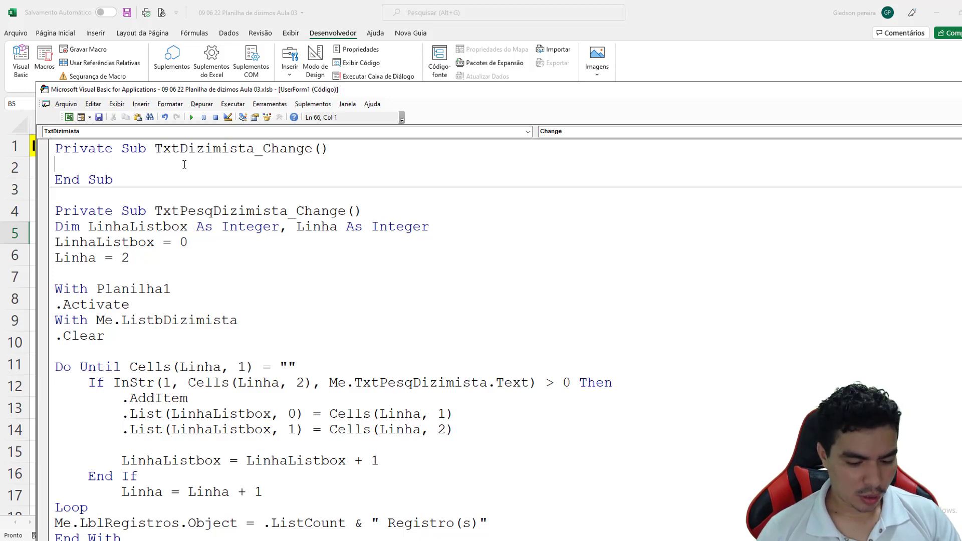
key(ctrl+v)
text(.Te)
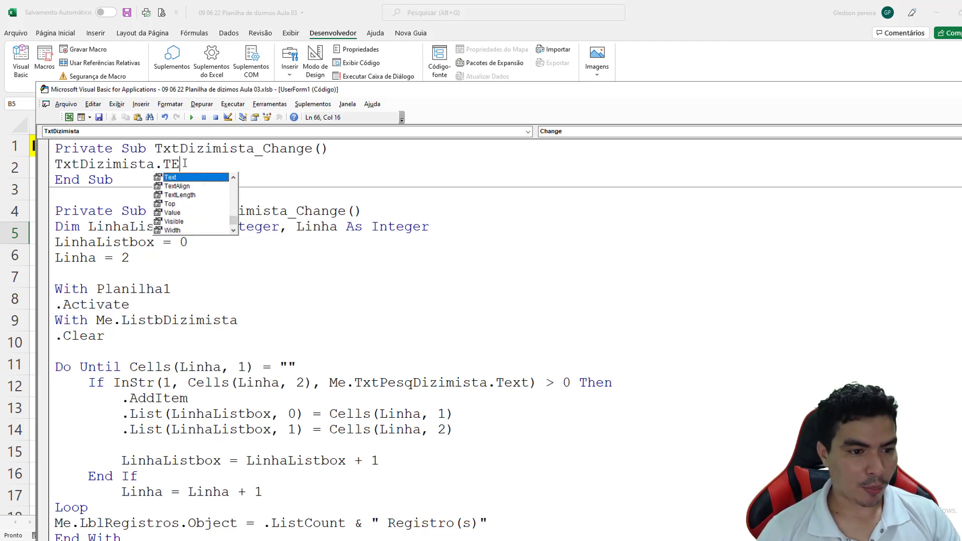
key(Tab)
text(=CU)
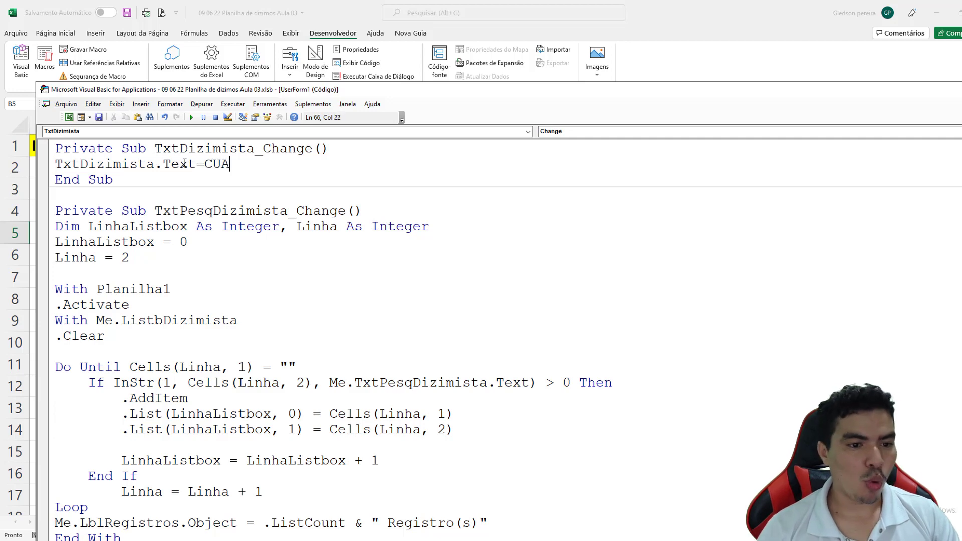
text(AS)
key(Left)
key(Left)
key(Left)
key(BackSpace)
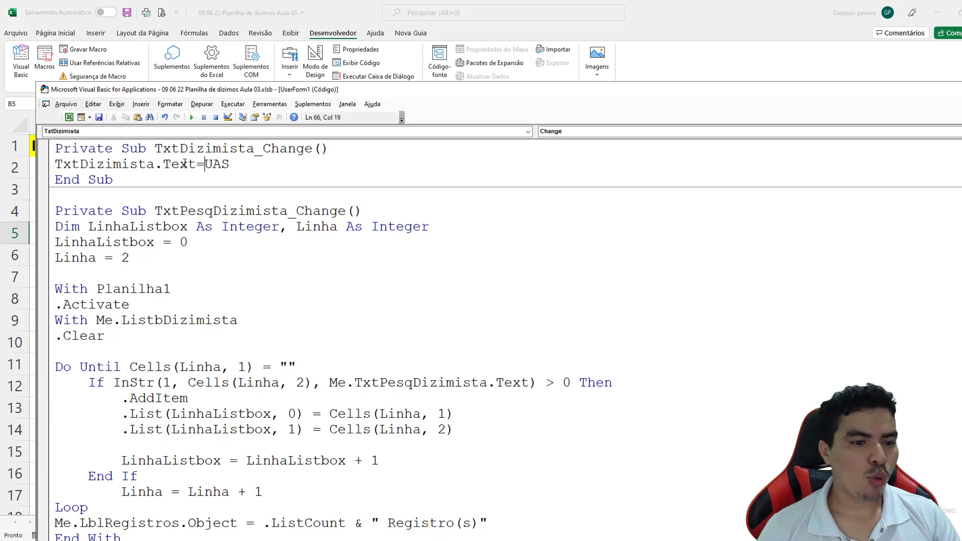
key(Delete)
key(Delete)
key(Delete)
text(UCAS)
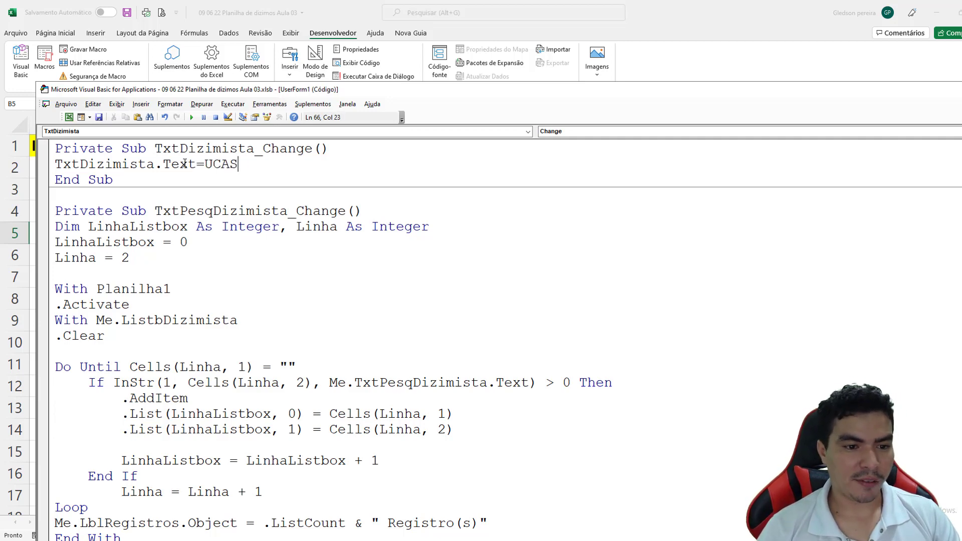
text(E(TxtDizimista)
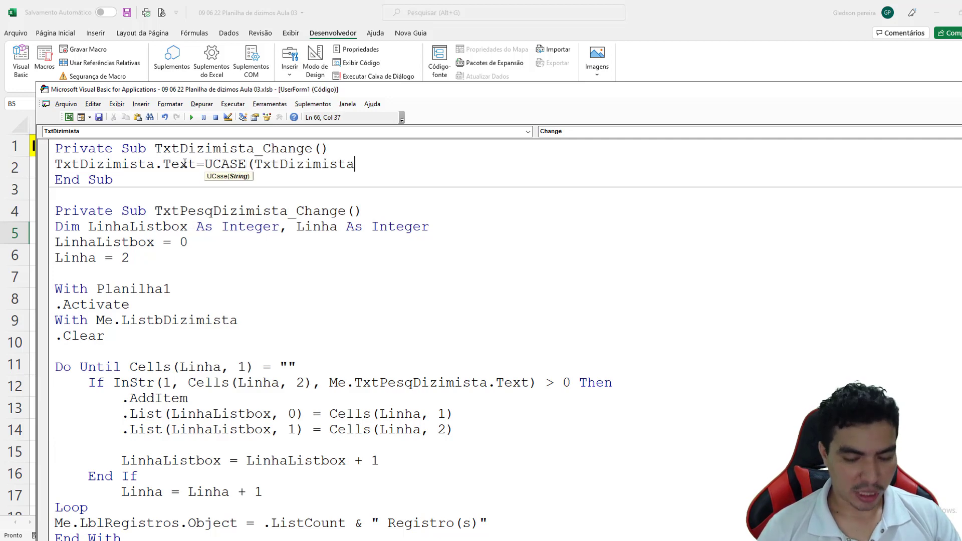
text(.Text))
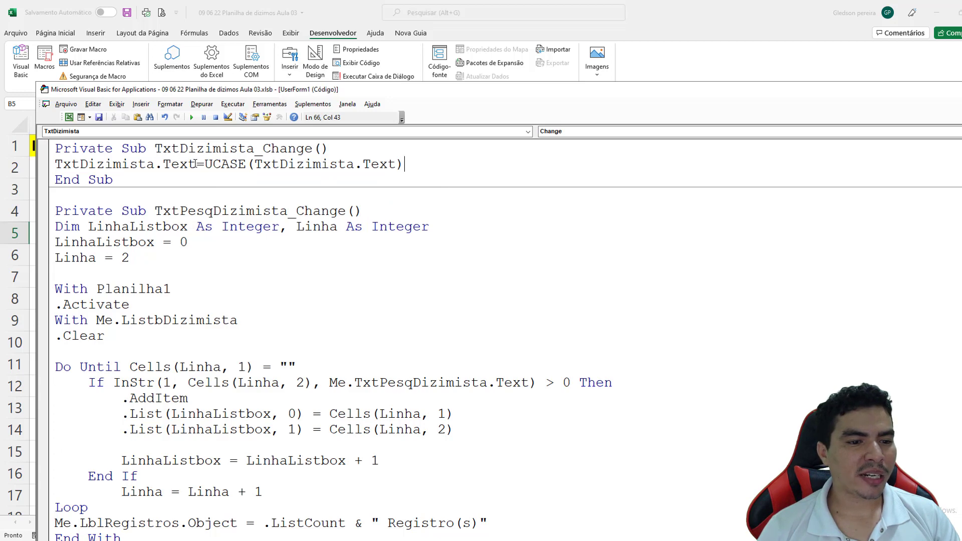
drag(196, 165, 48, 166)
click(210, 174)
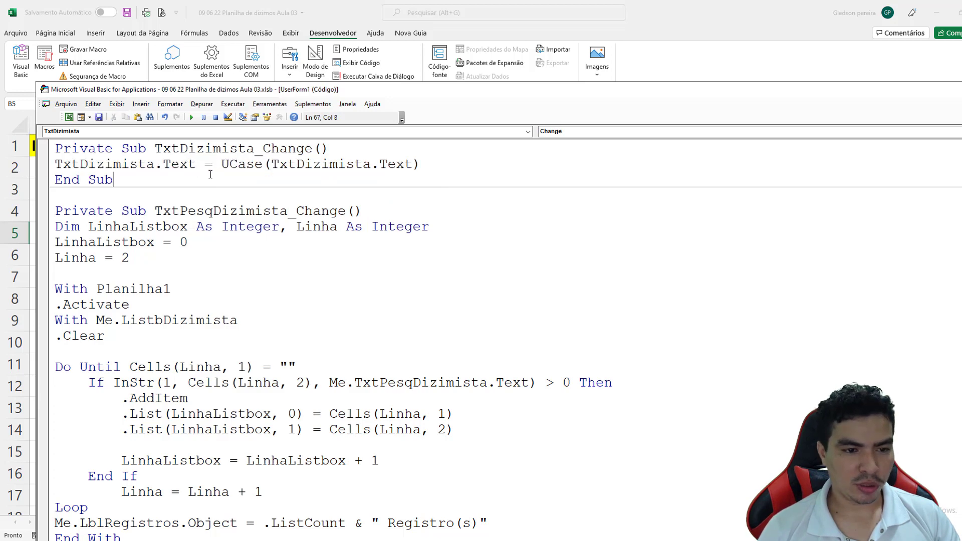
Briefly switch UCase to LCase, then restore UCase.
drag(221, 164, 229, 164)
text(L)
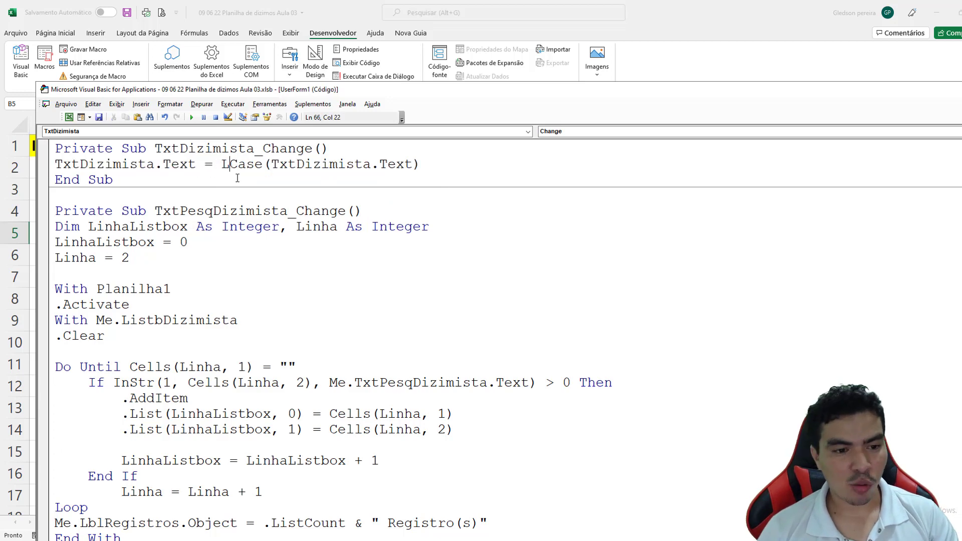
click(239, 180)
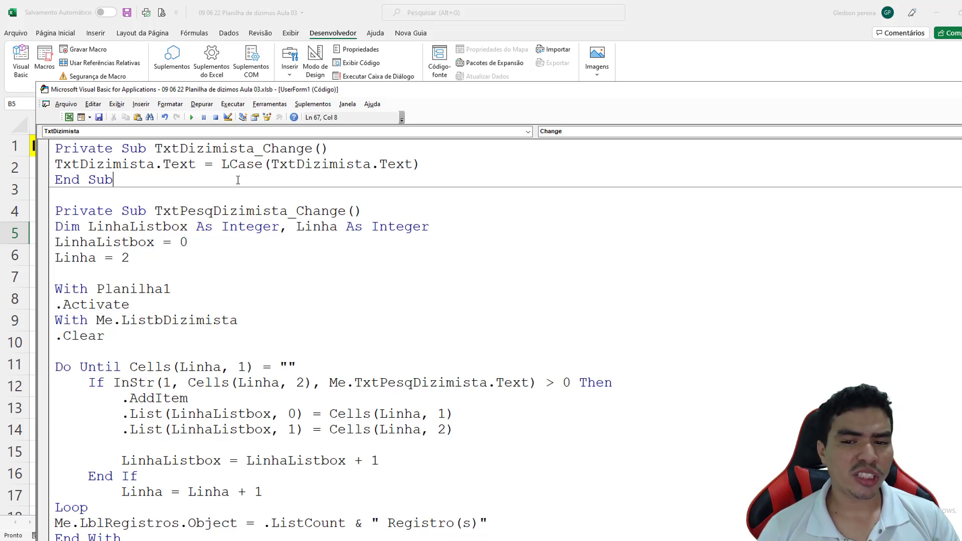
drag(221, 165, 228, 166)
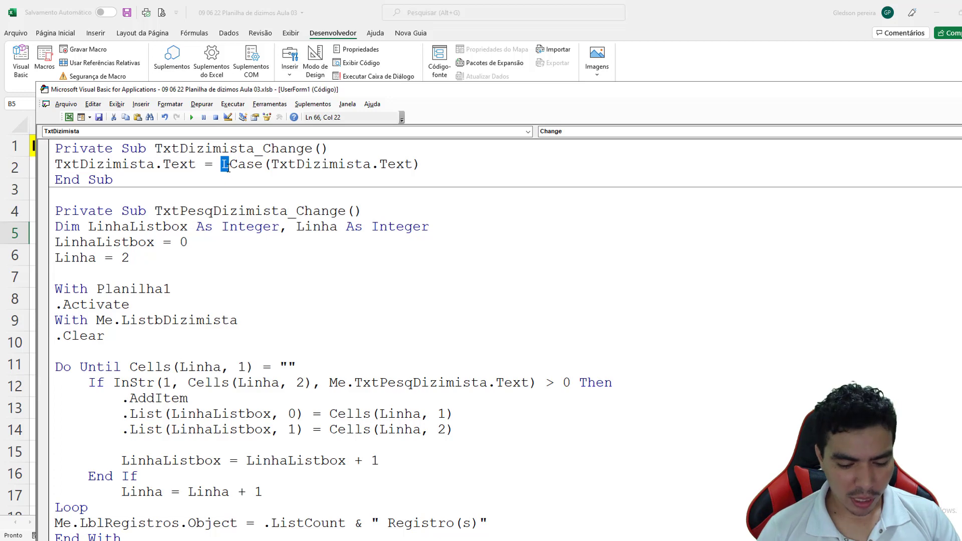
text(U)
click(231, 186)
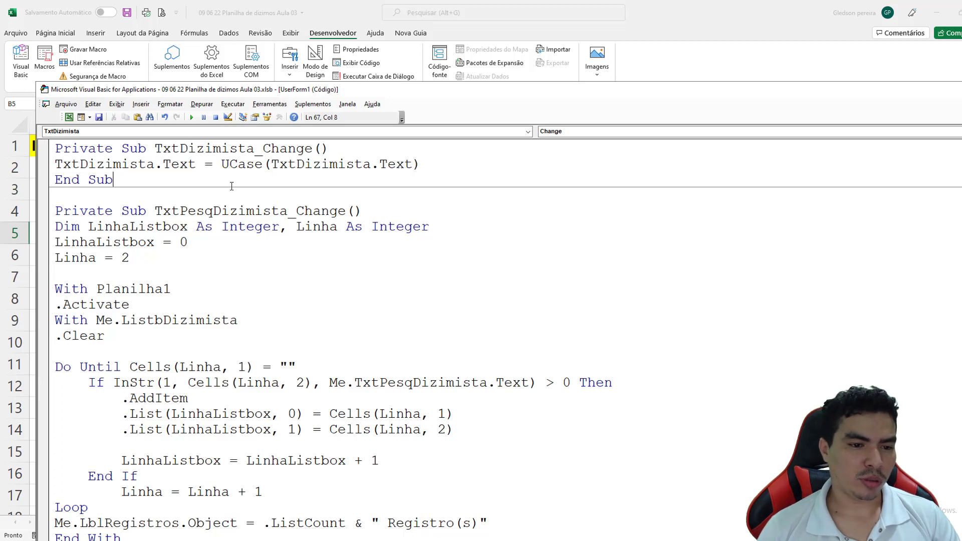
Clear the dizimista records in A2:I5 and open the registration form on its Dizimistas page.
click(33, 170)
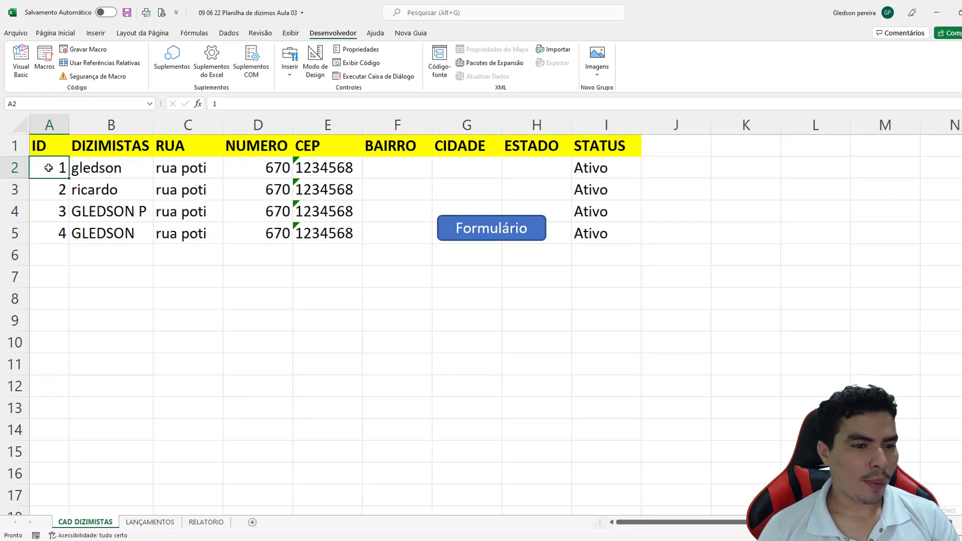
drag(33, 169, 608, 279)
key(Delete)
click(596, 316)
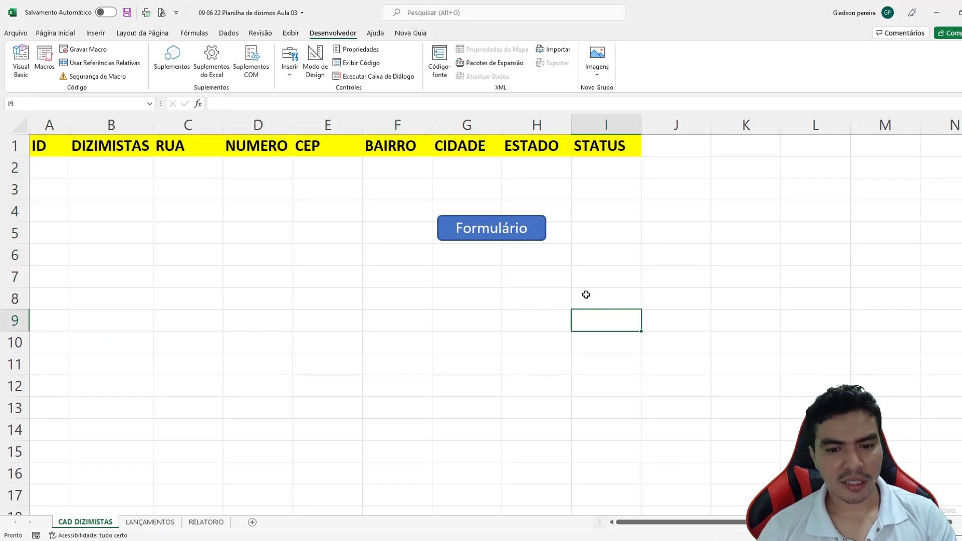
click(503, 232)
click(411, 150)
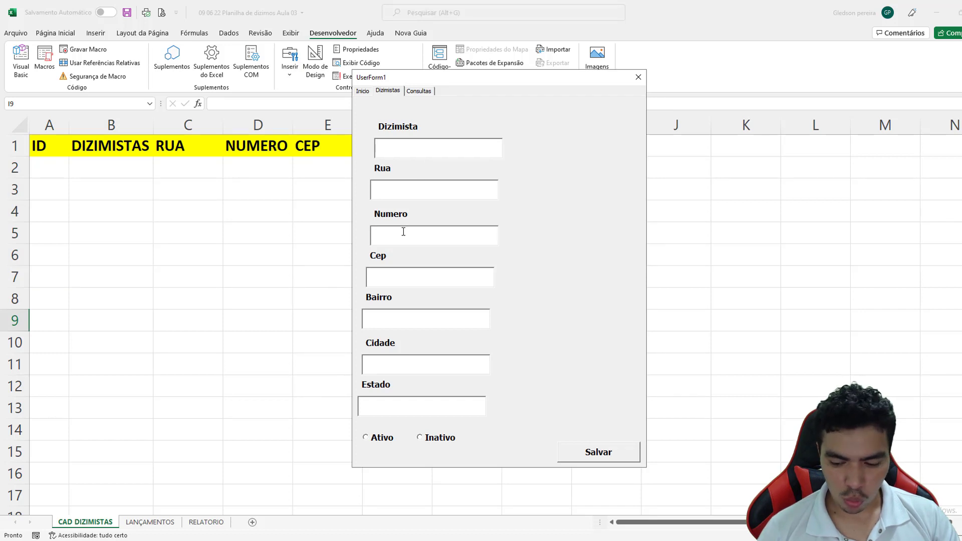
Replace the test text in the Dizimista name field with GLEDSON.
text(gggggg)
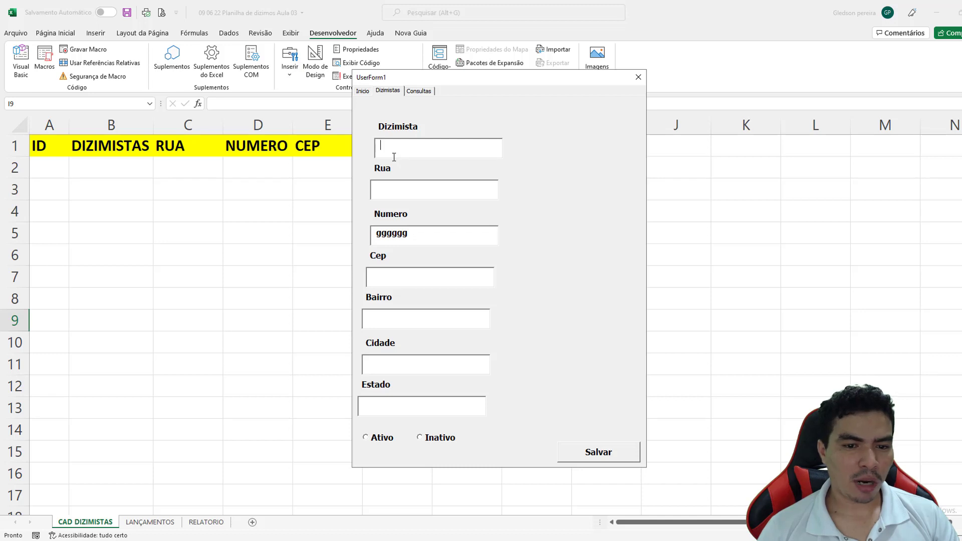
text(GG)
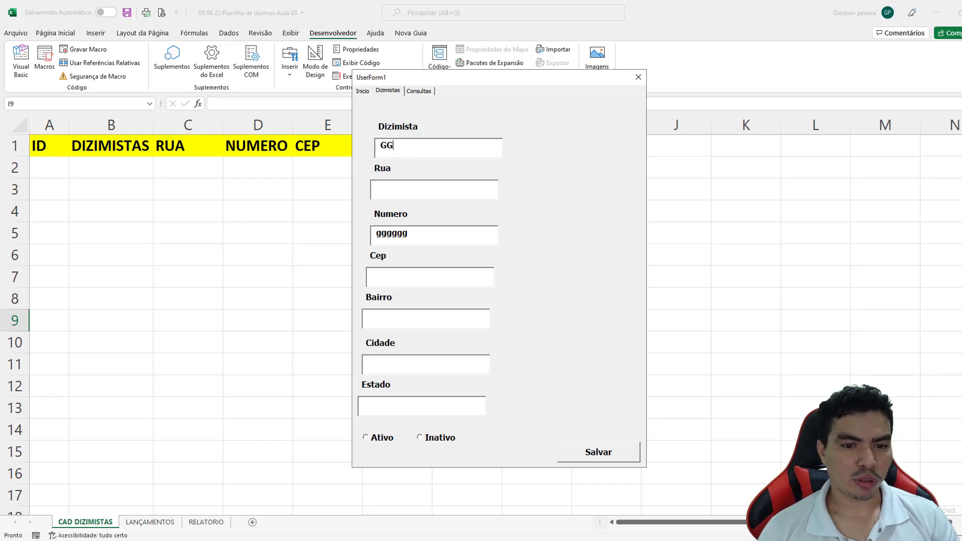
double_click(388, 151)
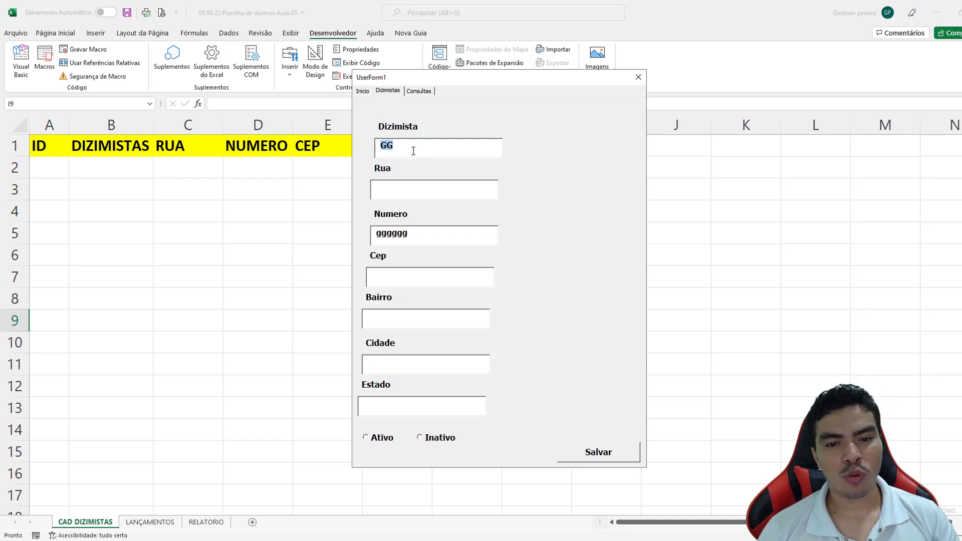
key(BackSpace)
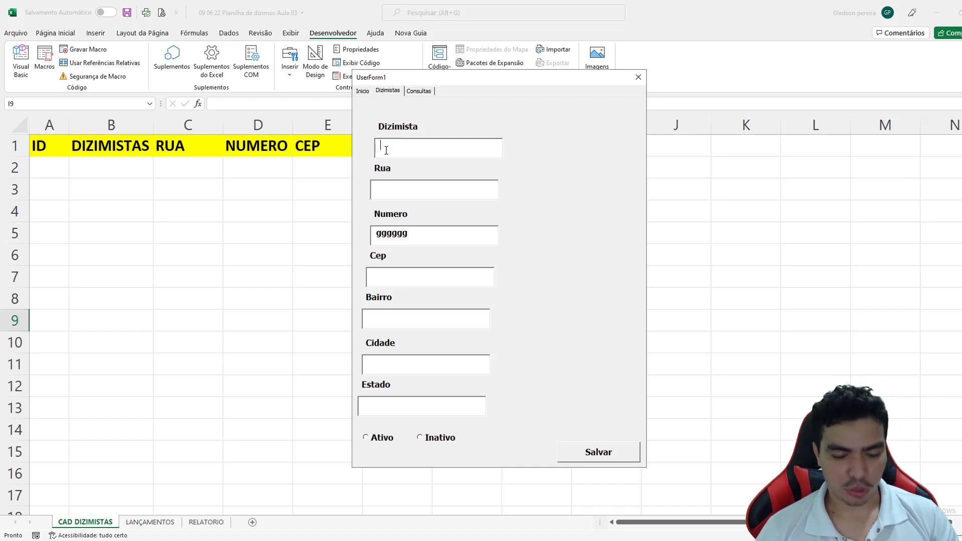
text(GLEDSON)
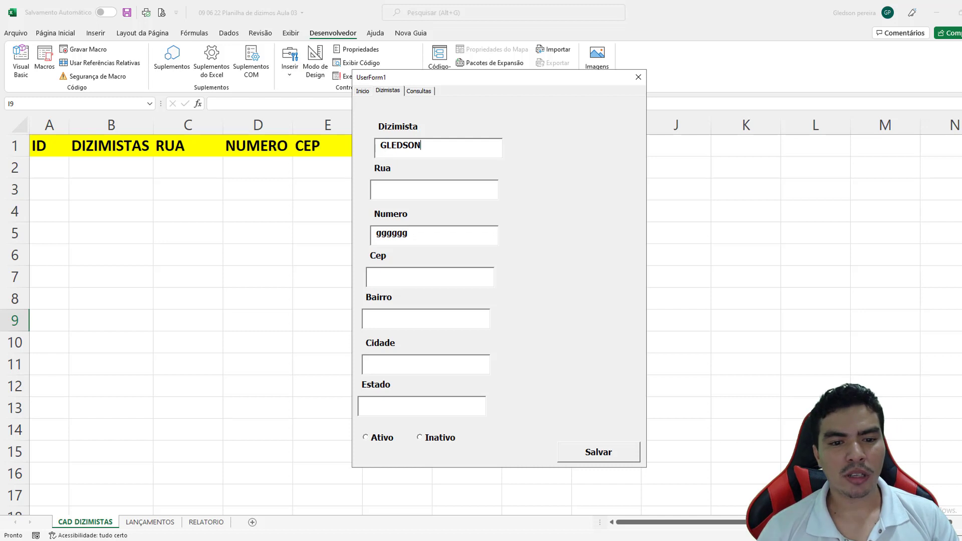
Fill Rua with 'rua p' and enter test data '1dfd' in the next field.
click(400, 191)
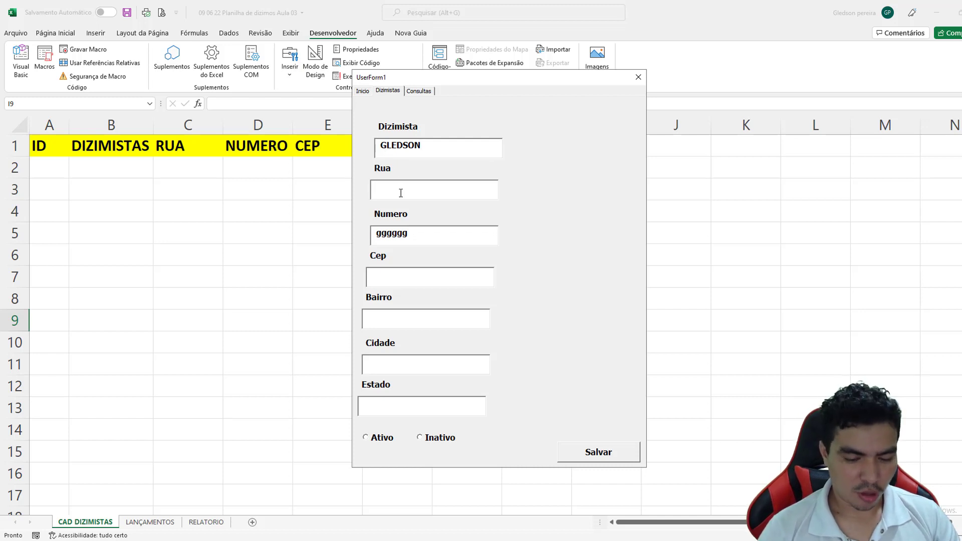
text(rua p)
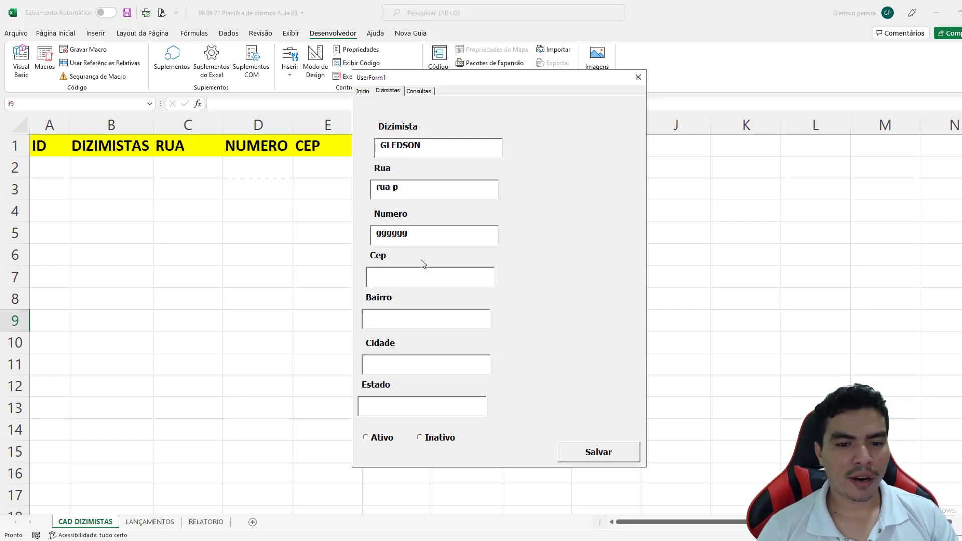
key(Tab)
text(1)
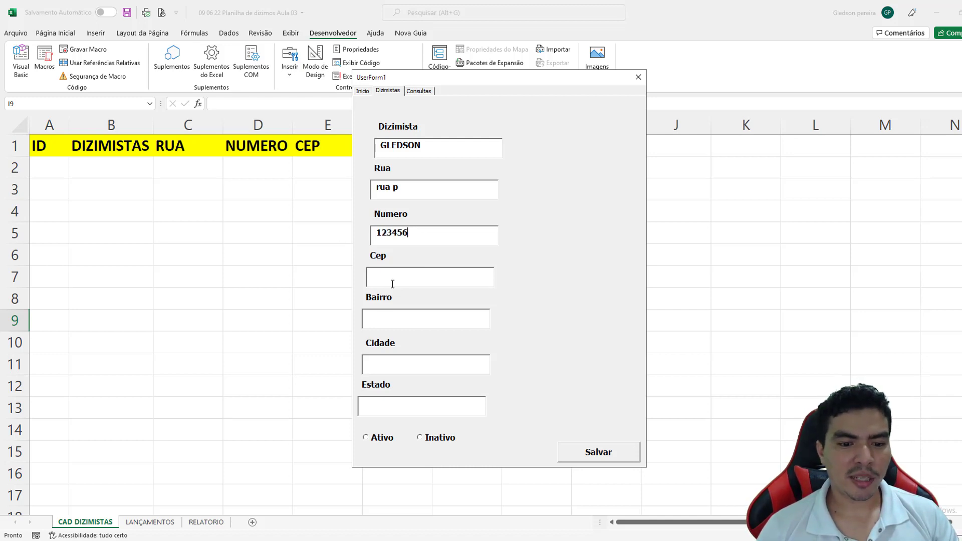
text(dfd)
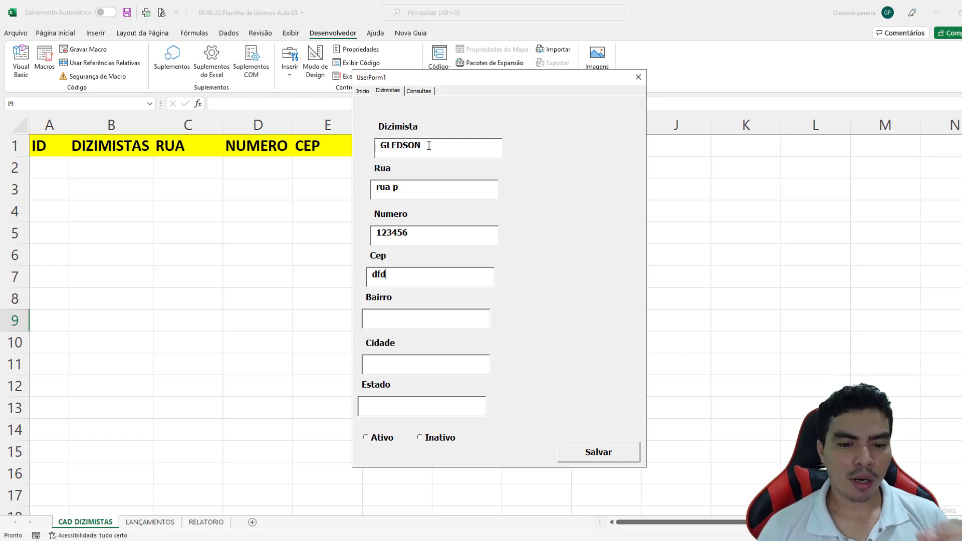
Mark the dizimista Ativo and save it, confirming Yes in the message box.
click(396, 442)
click(602, 456)
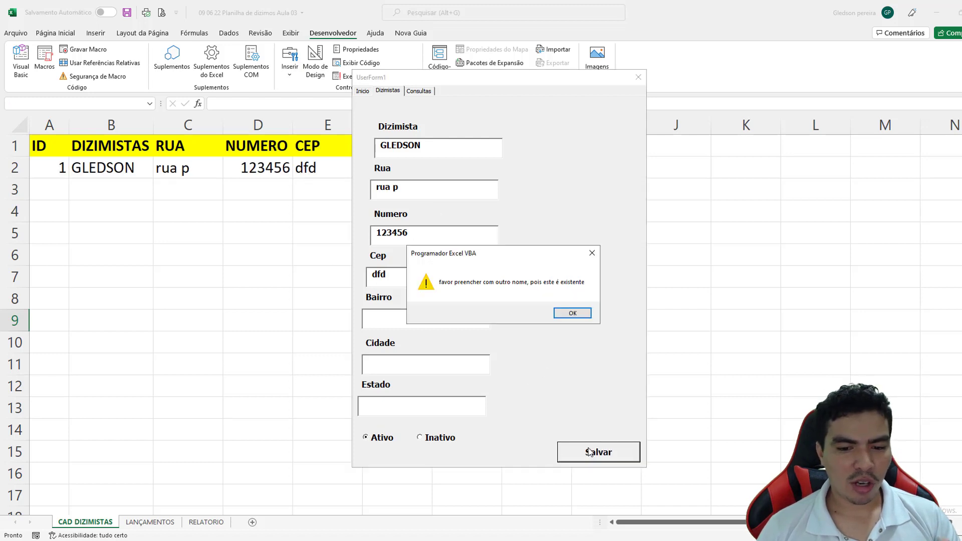
click(533, 293)
click(442, 152)
Retype GLEDSON and try saving twice, dismissing each duplicate-name warning.
double_click(442, 152)
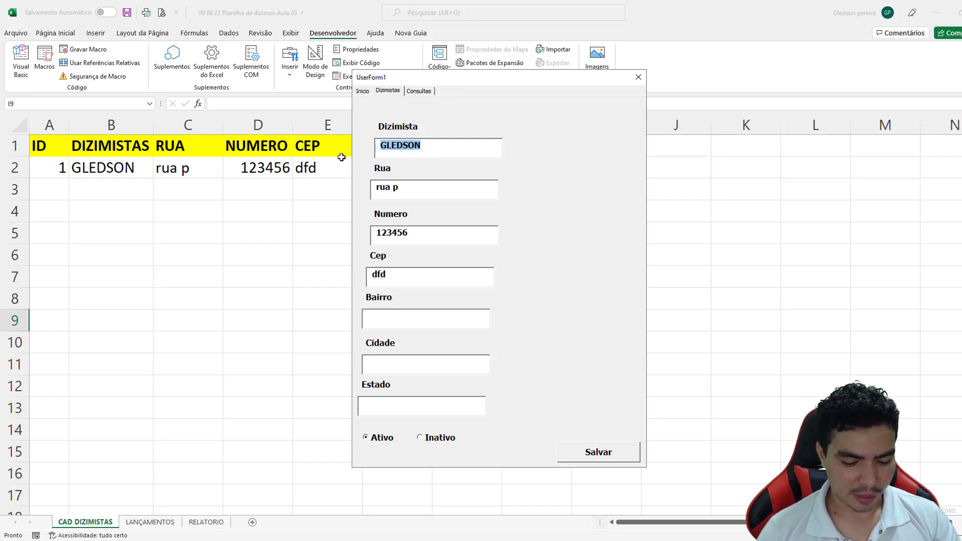
text(G)
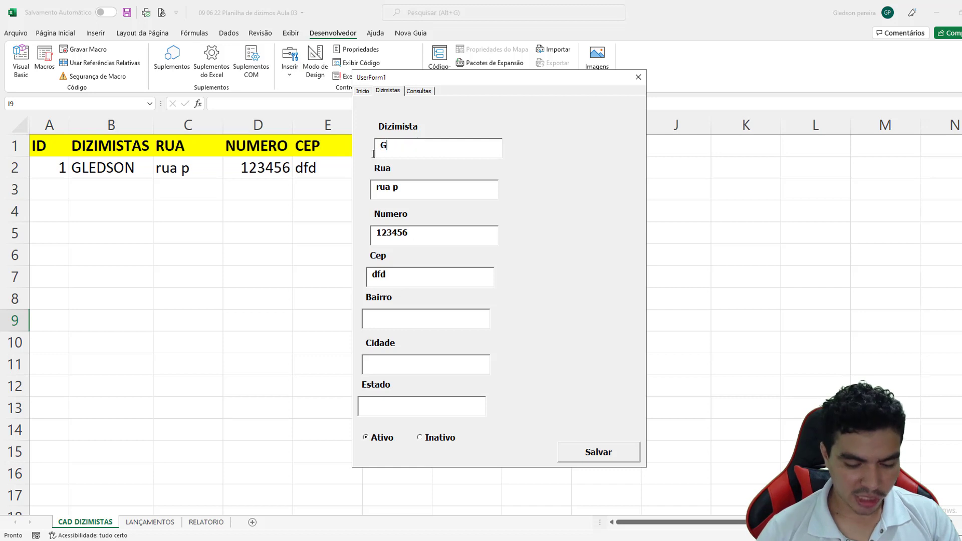
text(LEDSON)
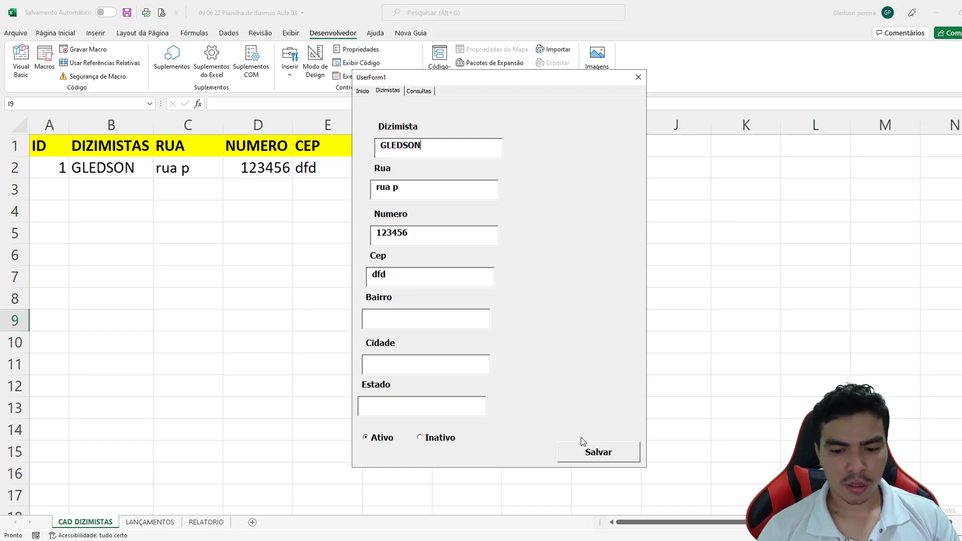
click(583, 448)
click(572, 313)
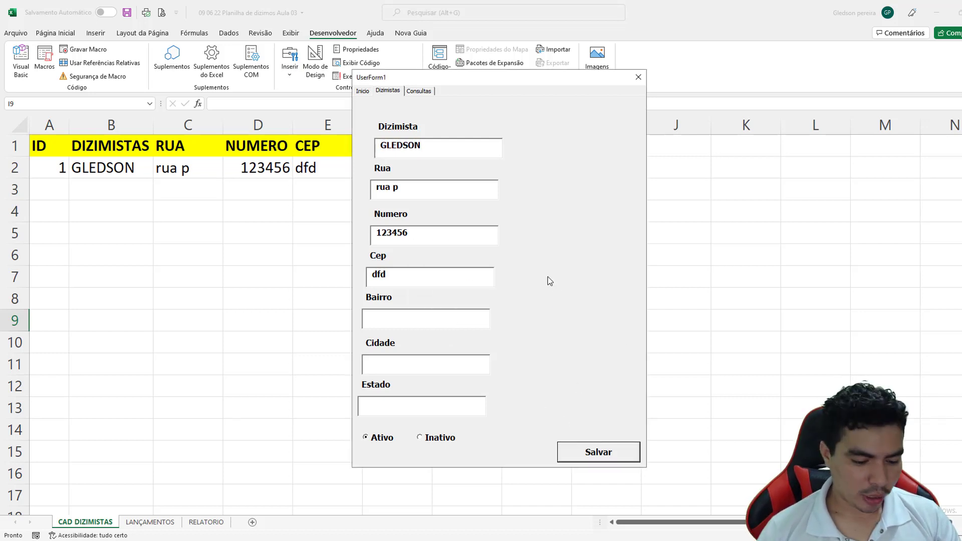
double_click(435, 145)
text(GLED)
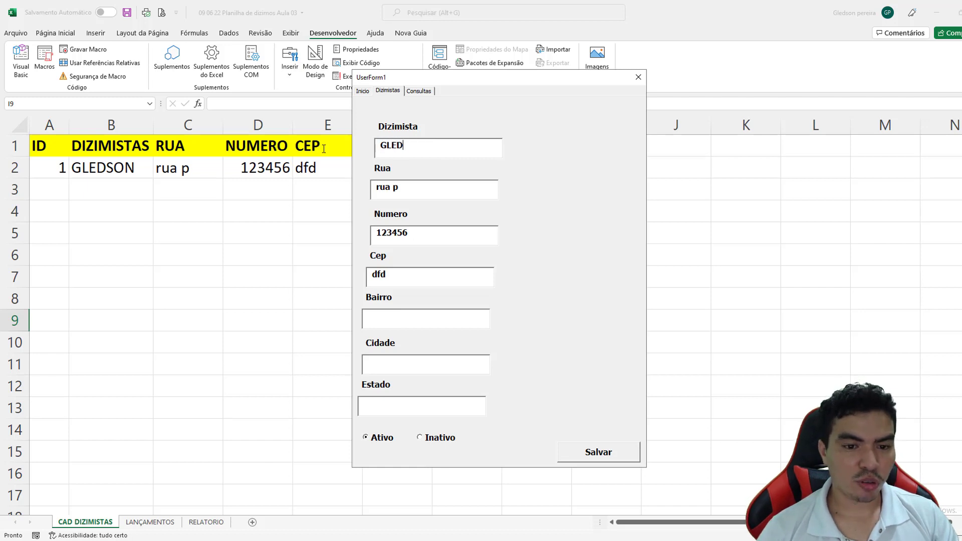
text(SON)
click(603, 456)
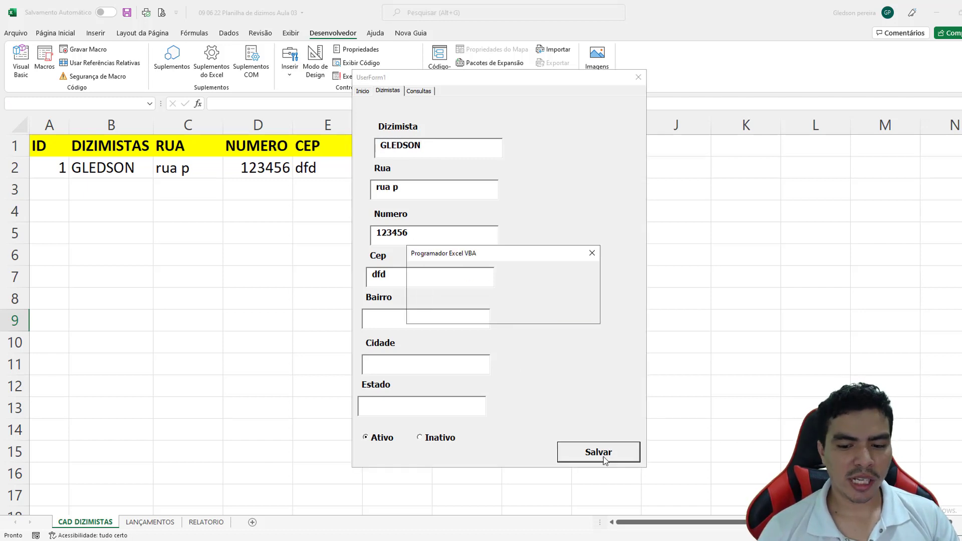
click(572, 314)
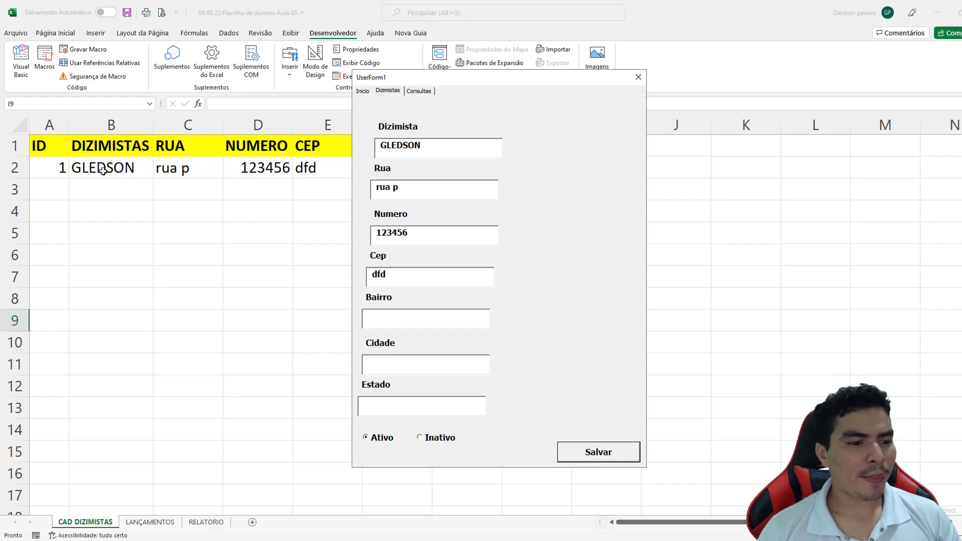
Change the name to RONI and save it, then dismiss the duplicate warning on a repeat save.
click(449, 146)
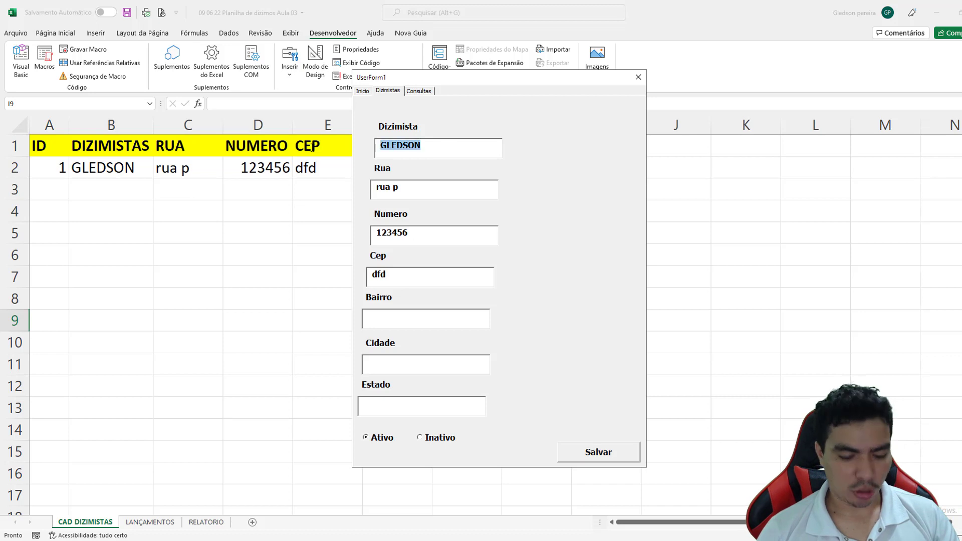
text(R)
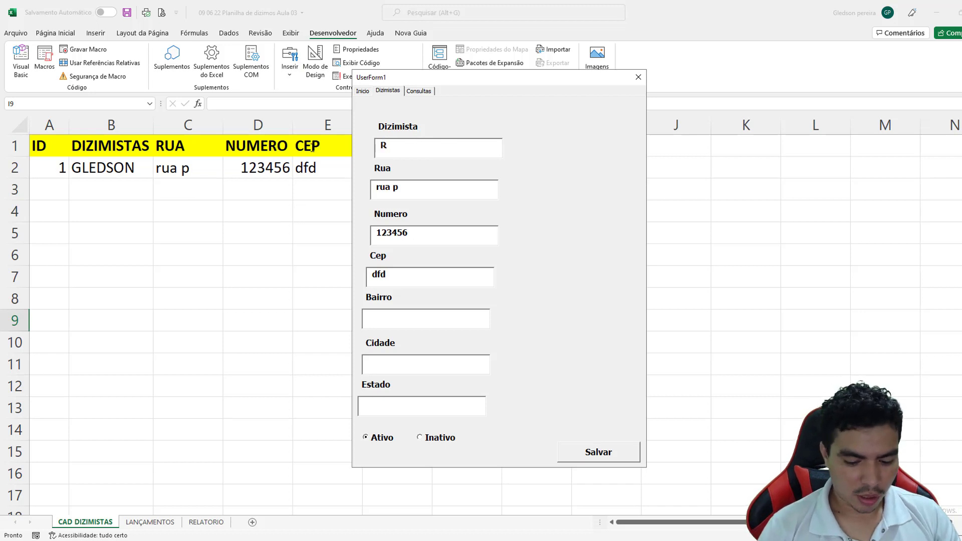
text(ONI)
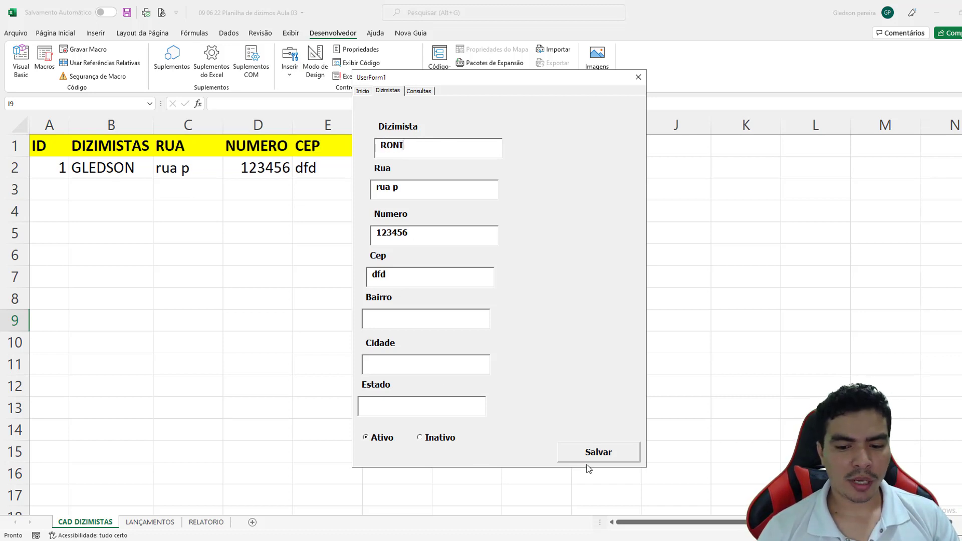
click(588, 453)
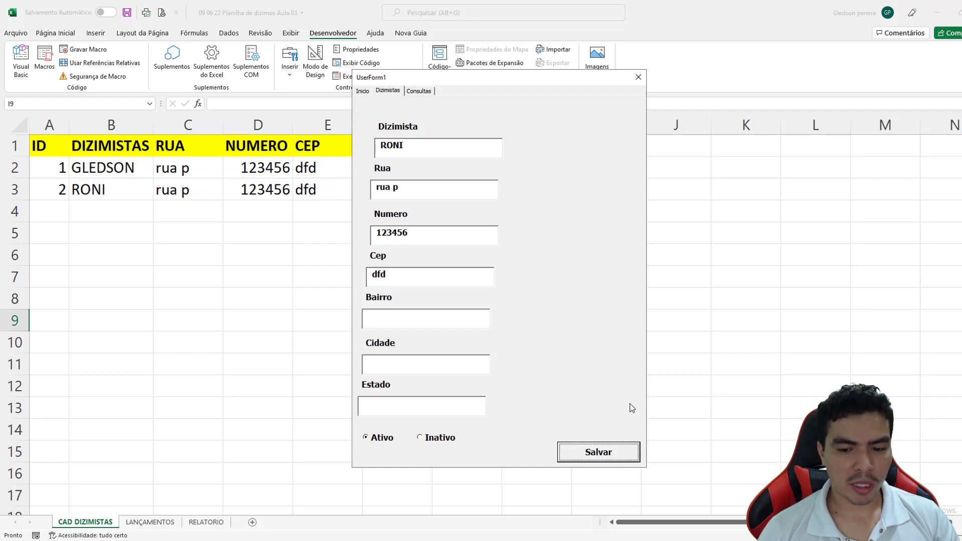
click(612, 450)
click(576, 313)
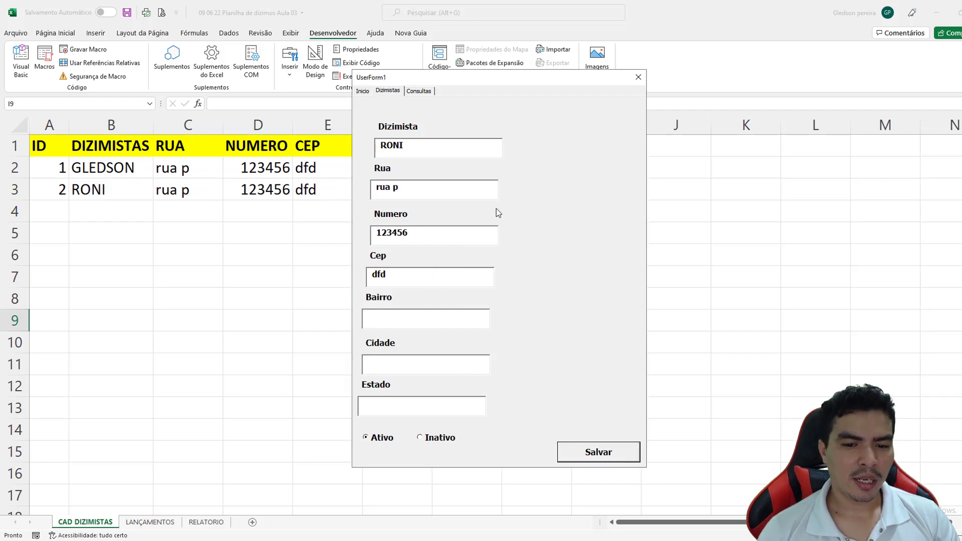
Close the form and bring up UserForm1's code in the VBA editor.
click(636, 77)
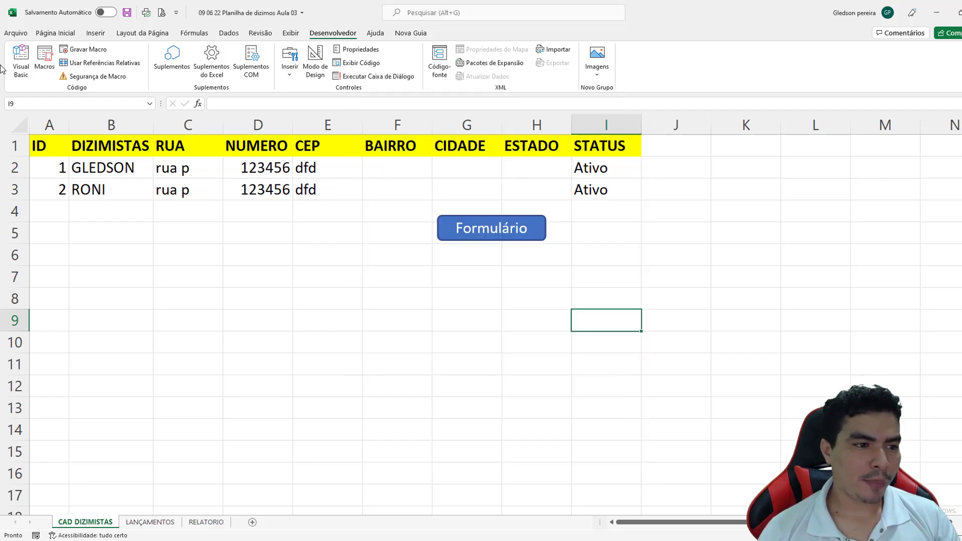
click(21, 65)
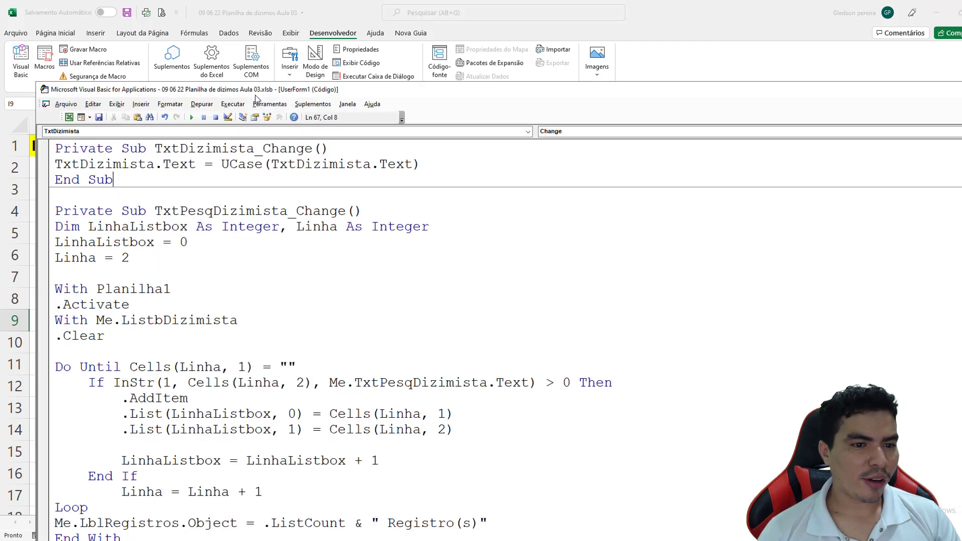
drag(255, 97, 282, 34)
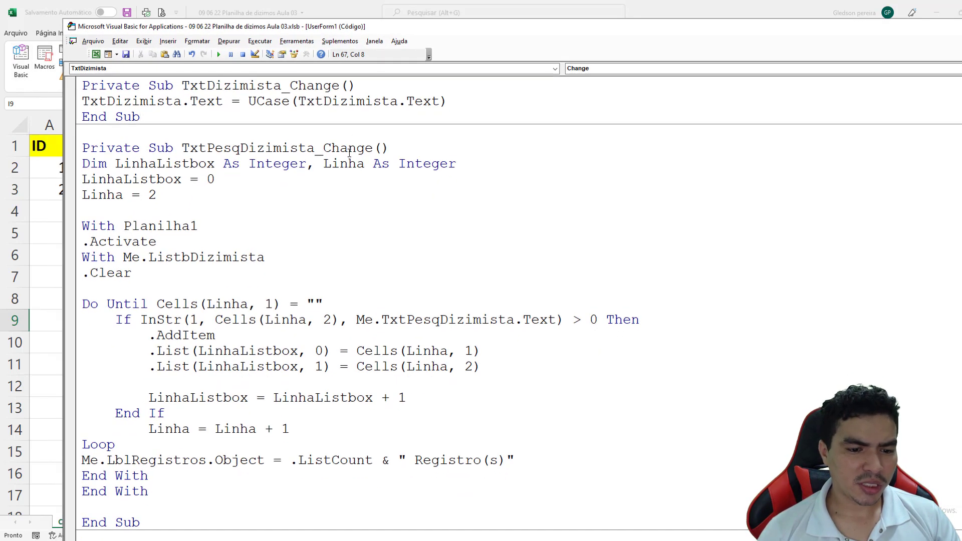
scroll(333, 206, down, 2)
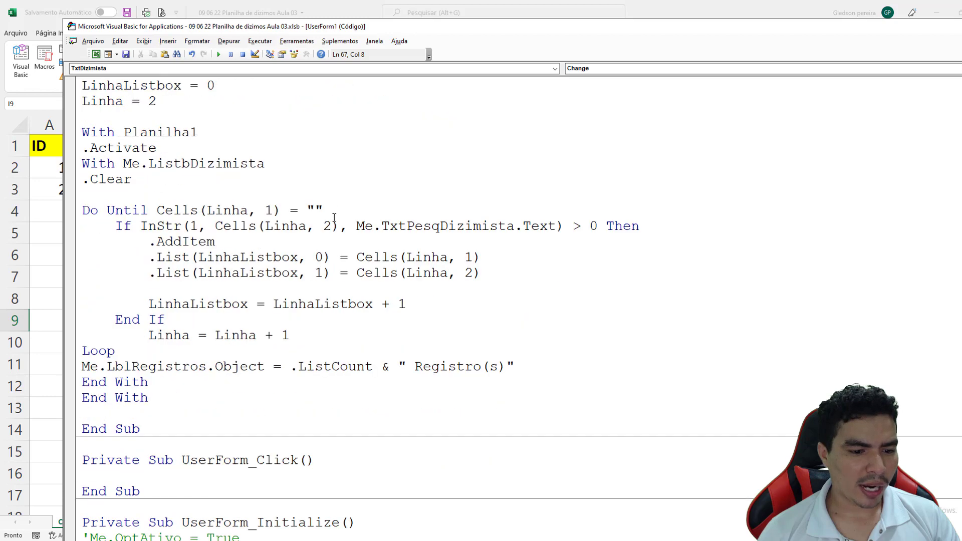
scroll(334, 219, down, 1)
scroll(242, 123, up, 2)
scroll(248, 176, up, 6)
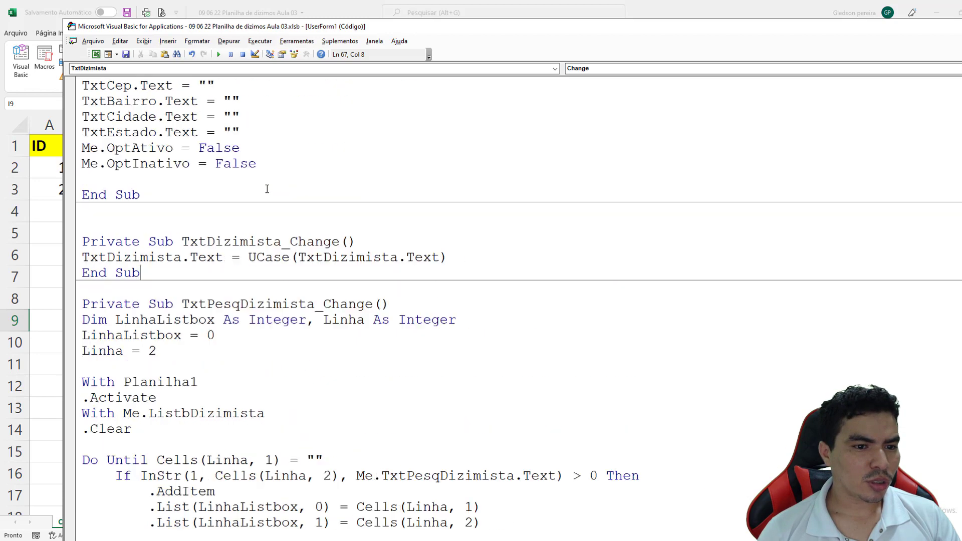
scroll(267, 188, up, 4)
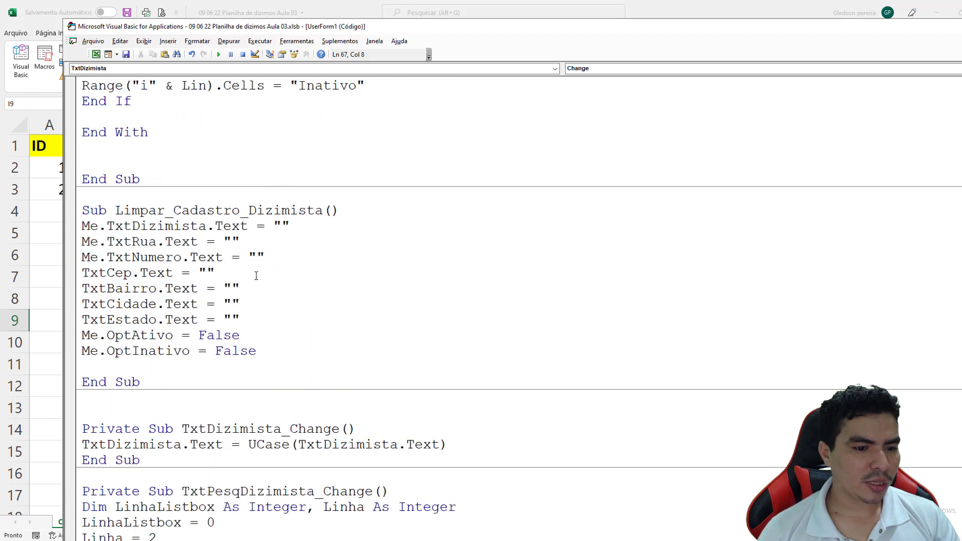
Select the Limpar_Cadastro_Dizimista routine name and return to the save routine's end.
drag(114, 210, 323, 210)
key(ctrl+c)
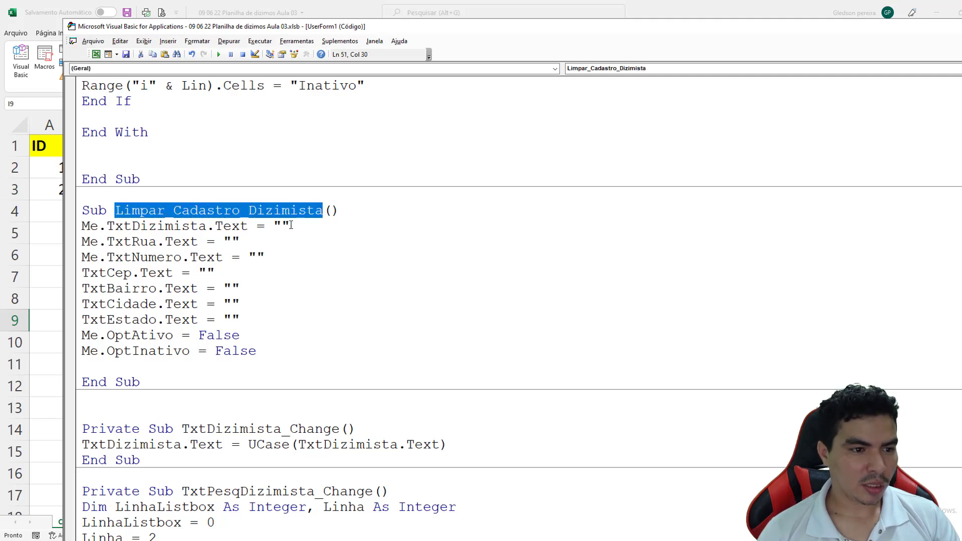
scroll(301, 207, up, 3)
scroll(281, 203, up, 2)
scroll(257, 197, up, 3)
scroll(257, 197, up, 2)
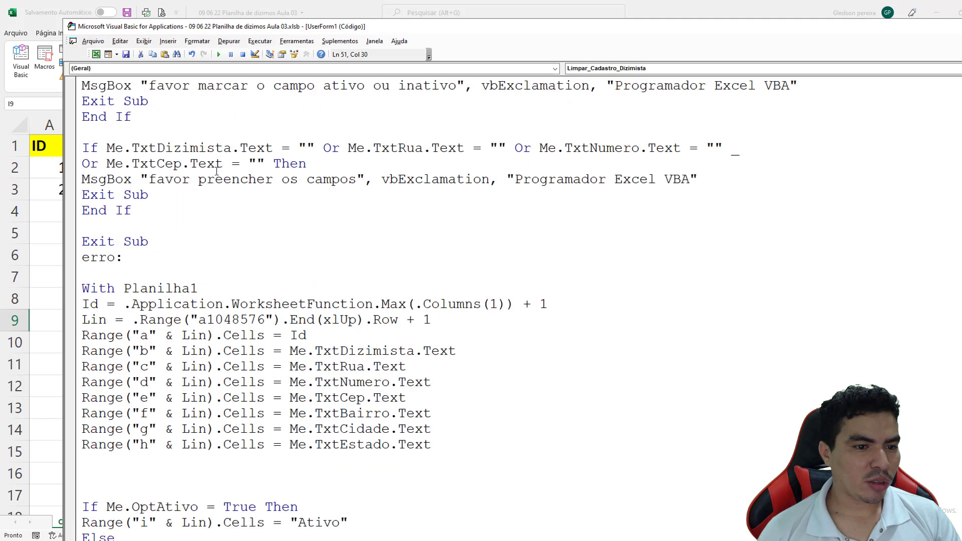
scroll(225, 175, up, 3)
scroll(194, 157, up, 1)
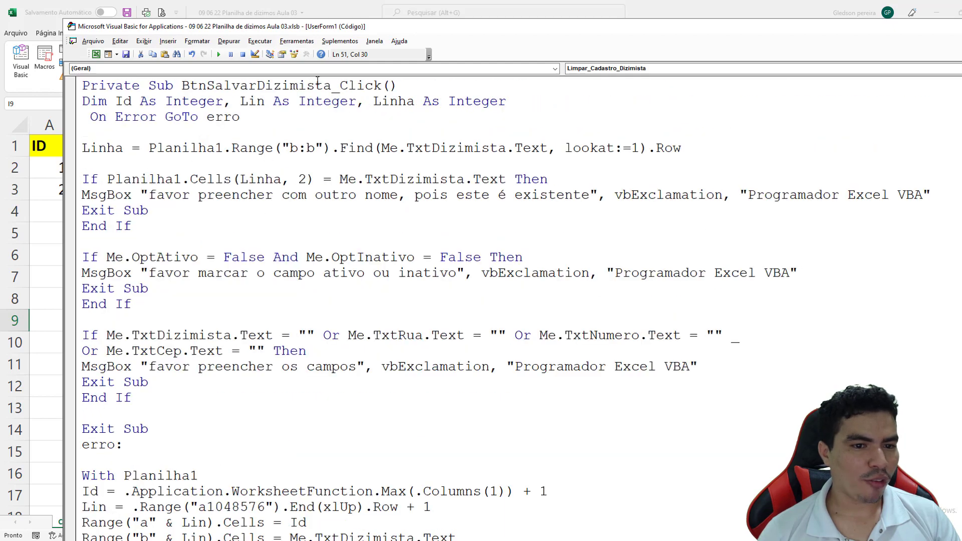
scroll(268, 213, down, 5)
scroll(265, 240, down, 4)
scroll(258, 317, down, 3)
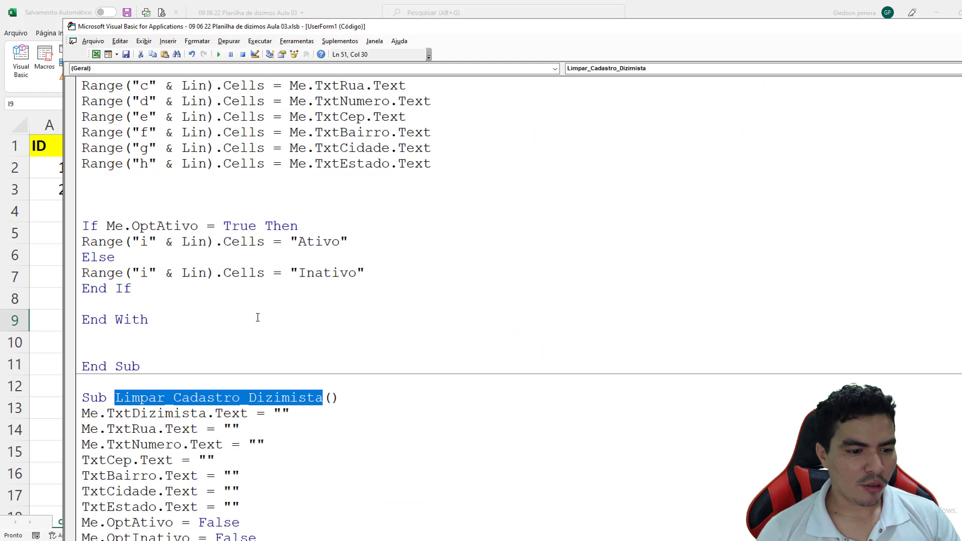
Add 'Call Limpar_Cadastro_Dizimista' before End Sub in BtnSalvarDizimista_Click and run the form.
click(115, 345)
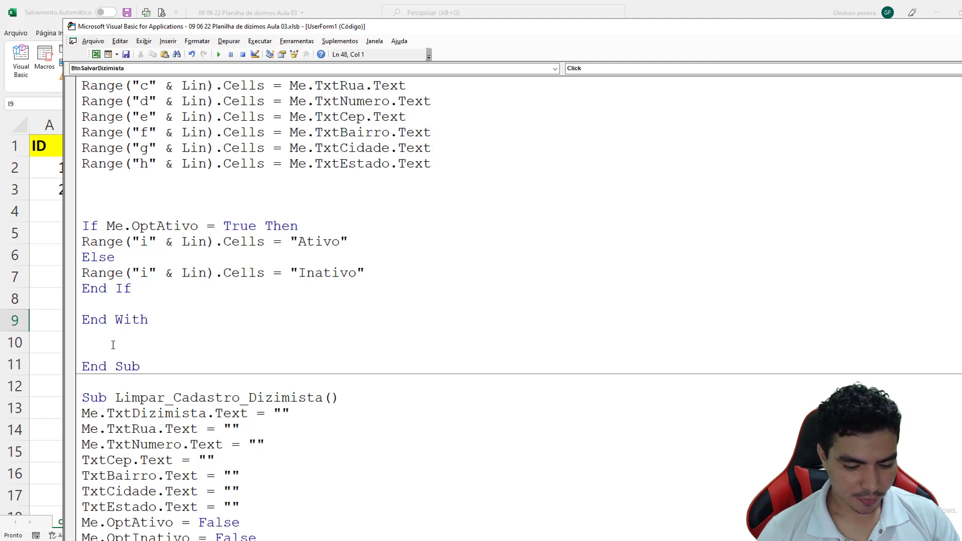
text(call)
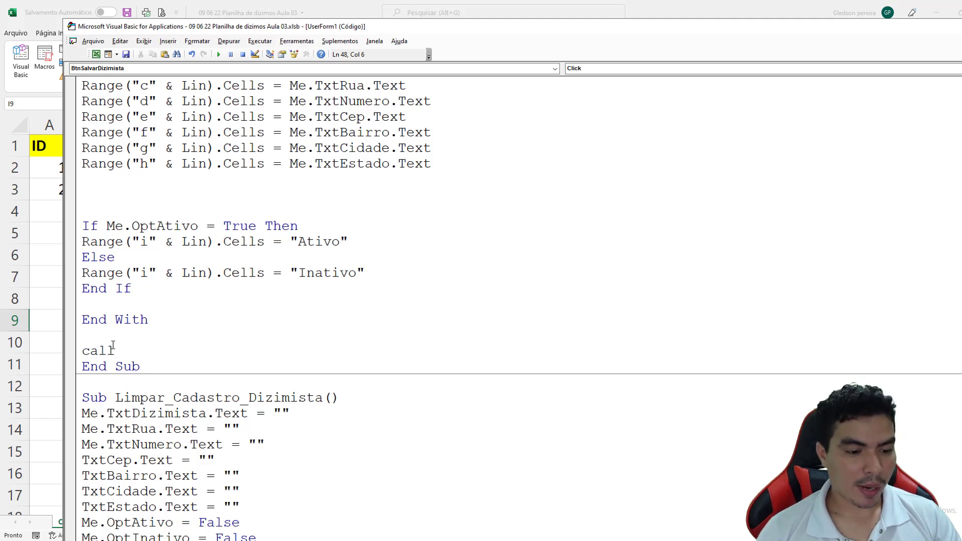
key(ctrl+v)
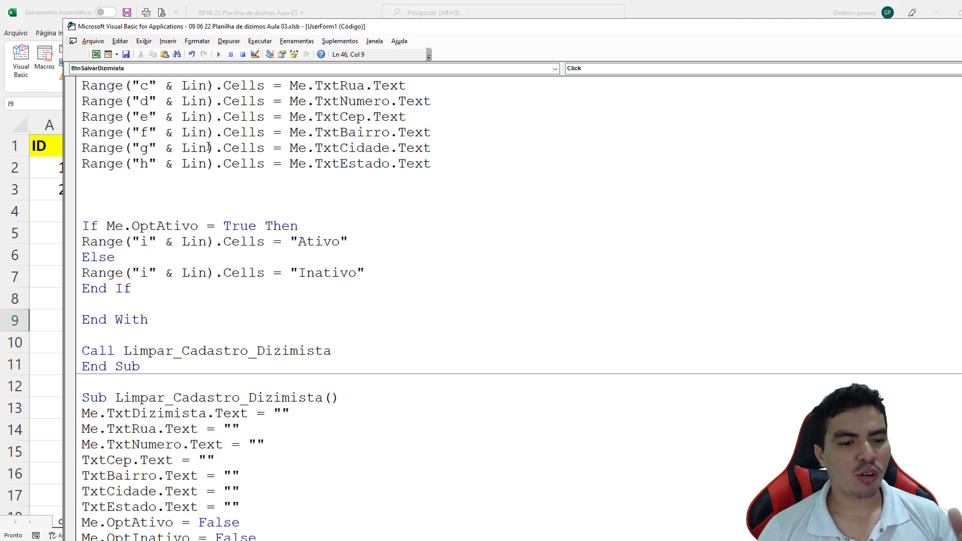
drag(324, 352, 82, 338)
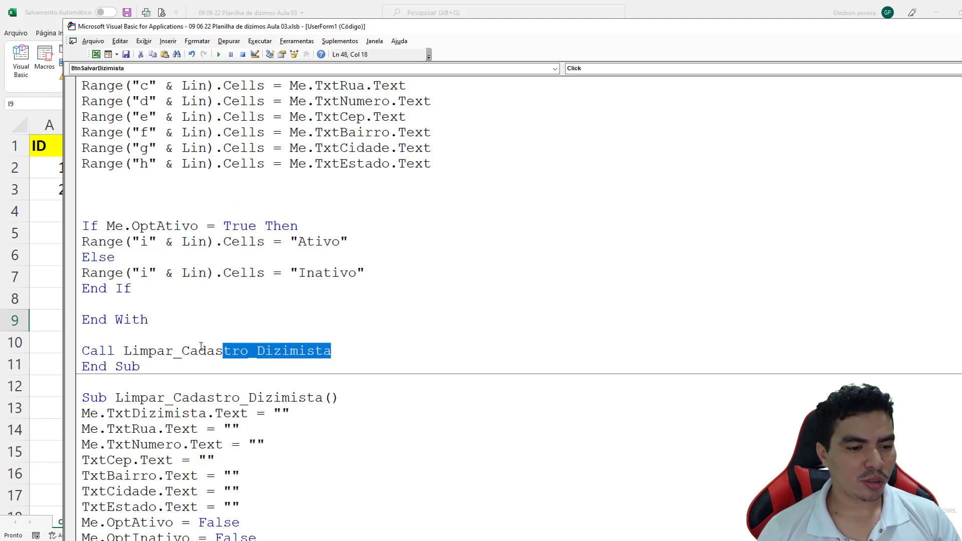
click(208, 309)
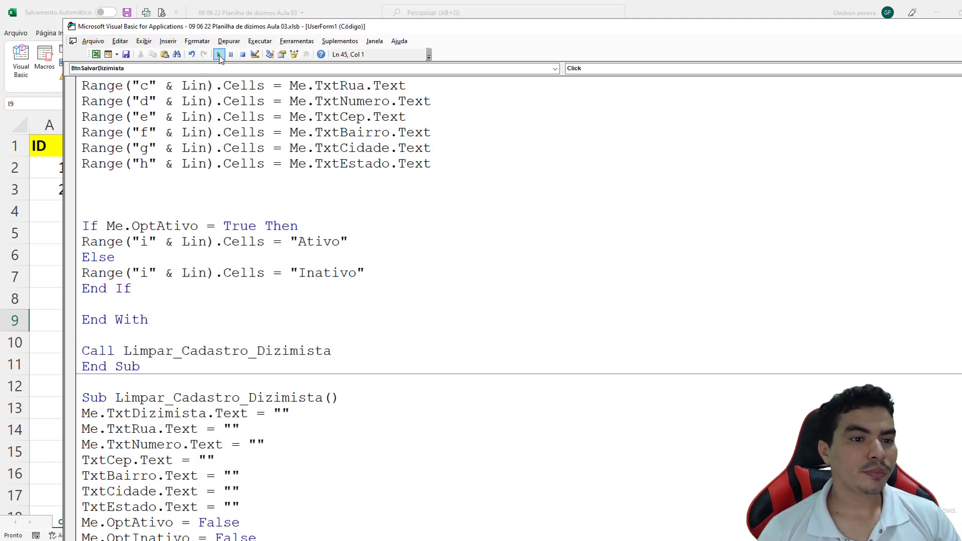
click(218, 55)
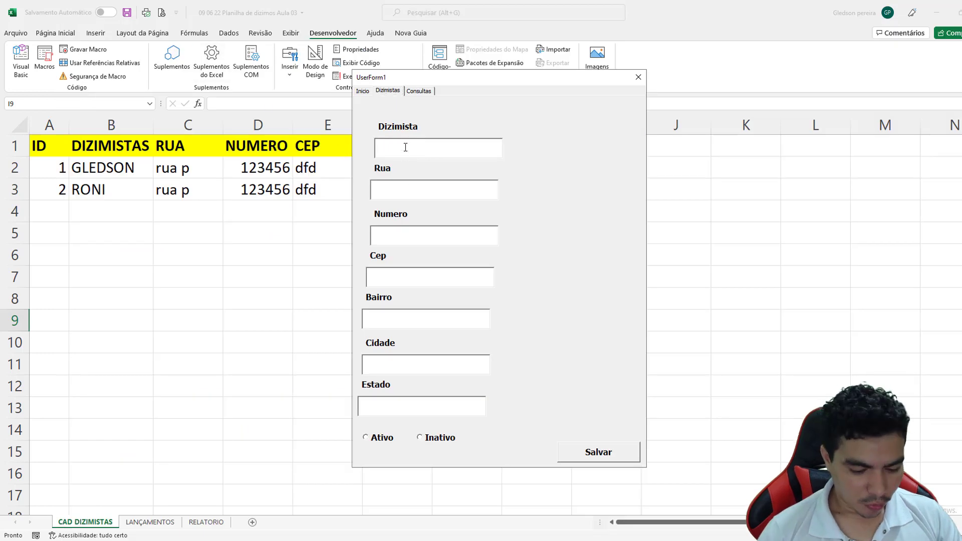
text(RICARDO)
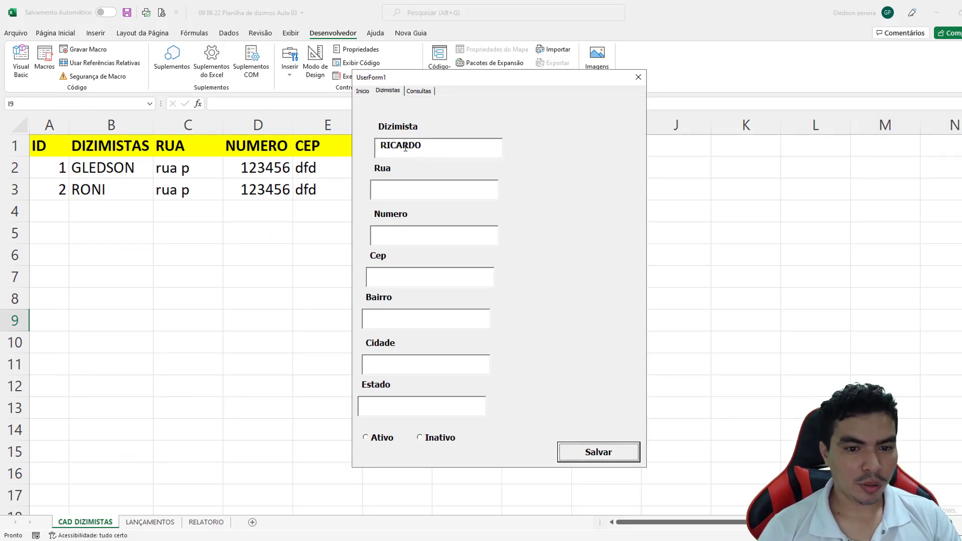
click(422, 189)
text(r)
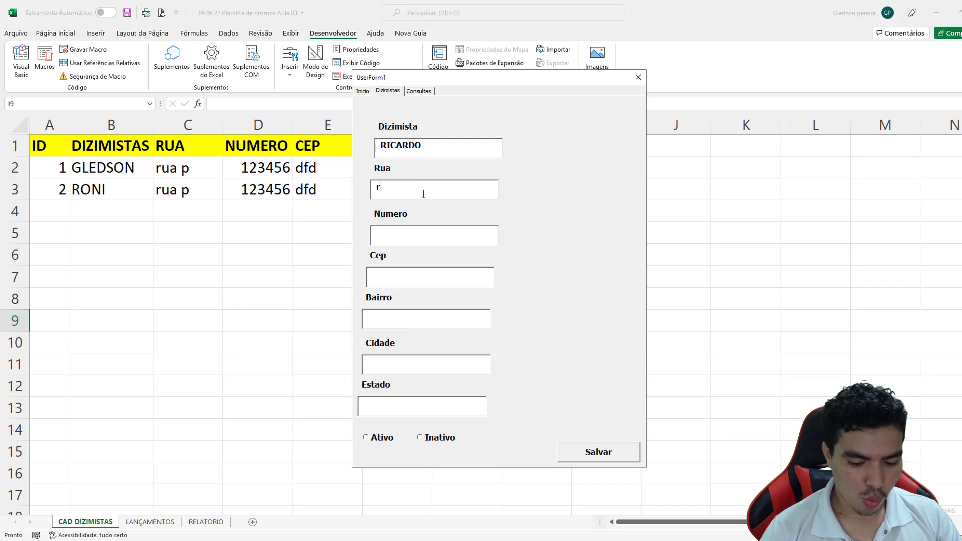
text(ua poti)
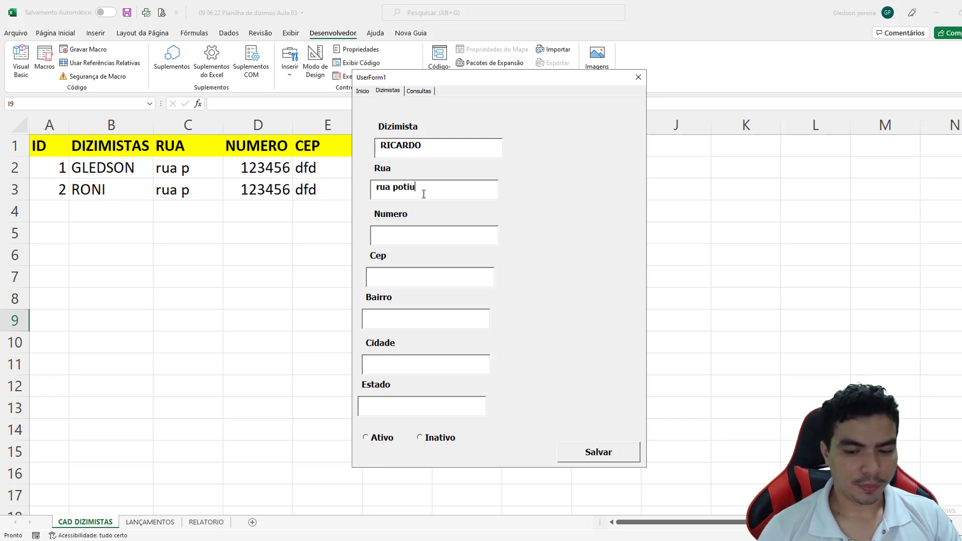
click(435, 236)
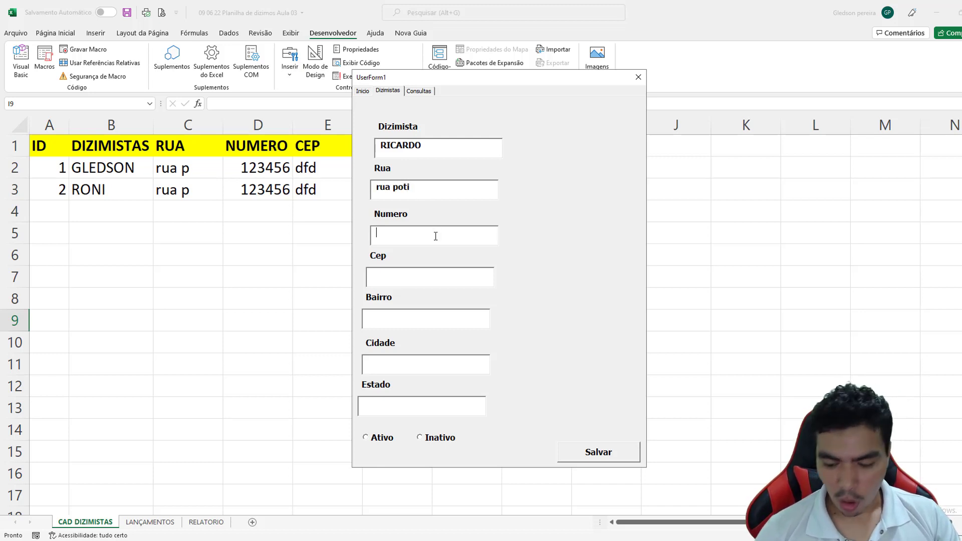
text(695121)
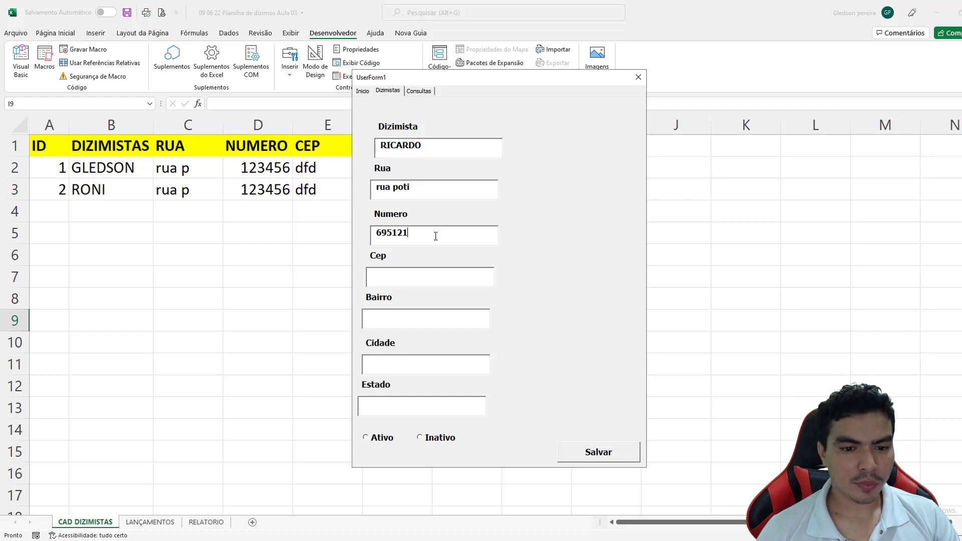
text(346)
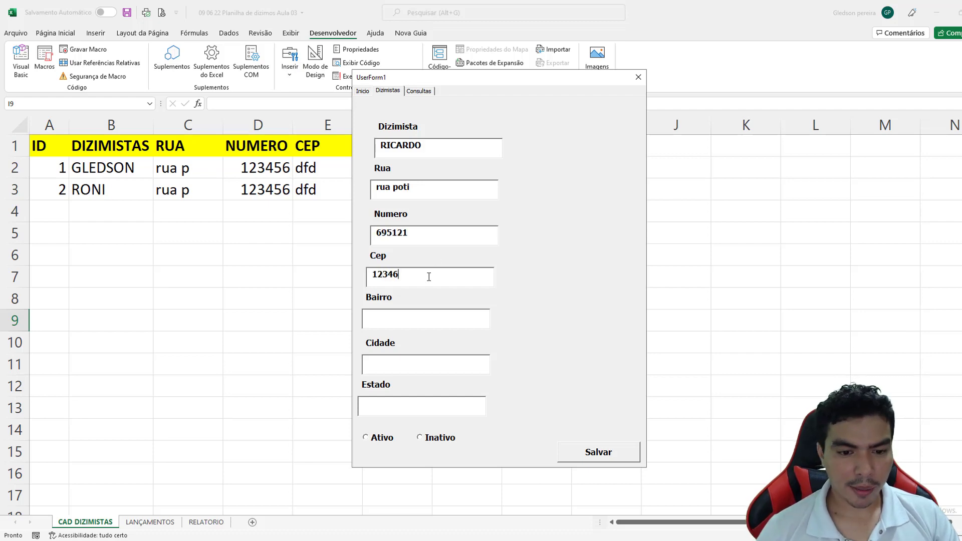
text(6952)
click(583, 457)
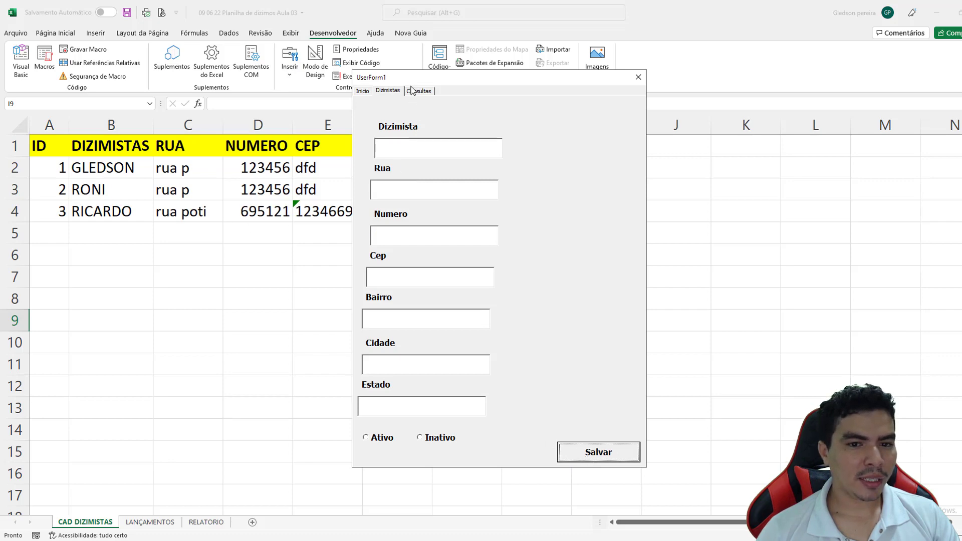
drag(410, 81, 710, 111)
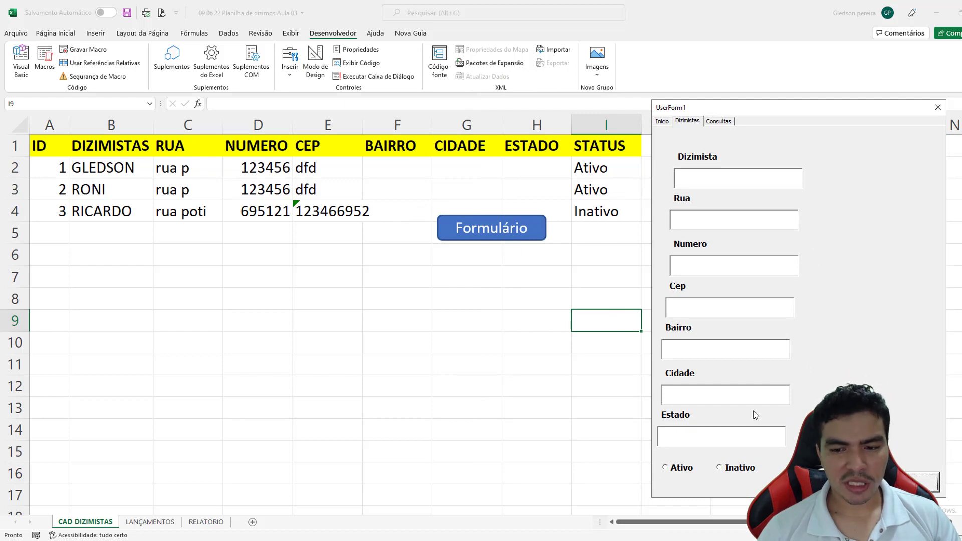
Close the form, scroll the save routine up to With Planilha1, and add an empty line after it.
click(937, 107)
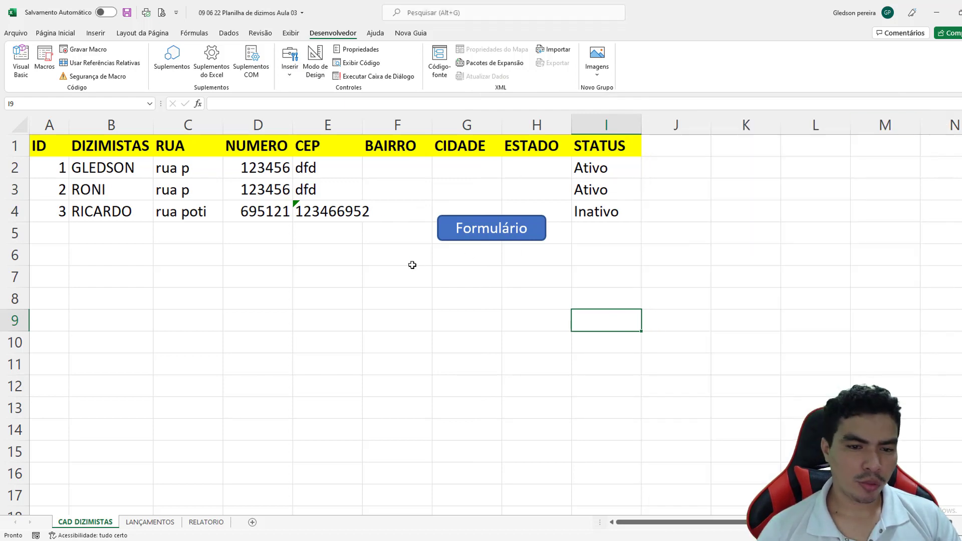
click(20, 60)
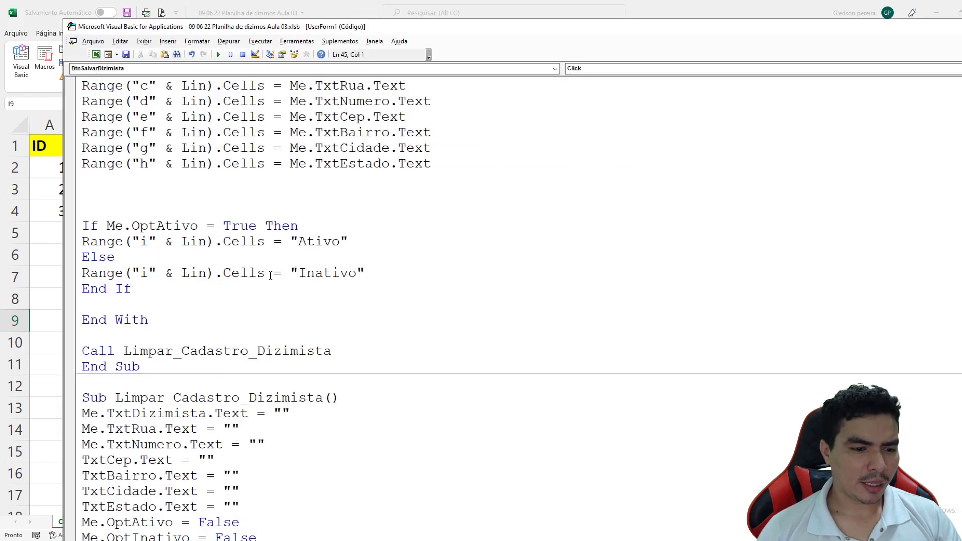
scroll(255, 269, up, 1)
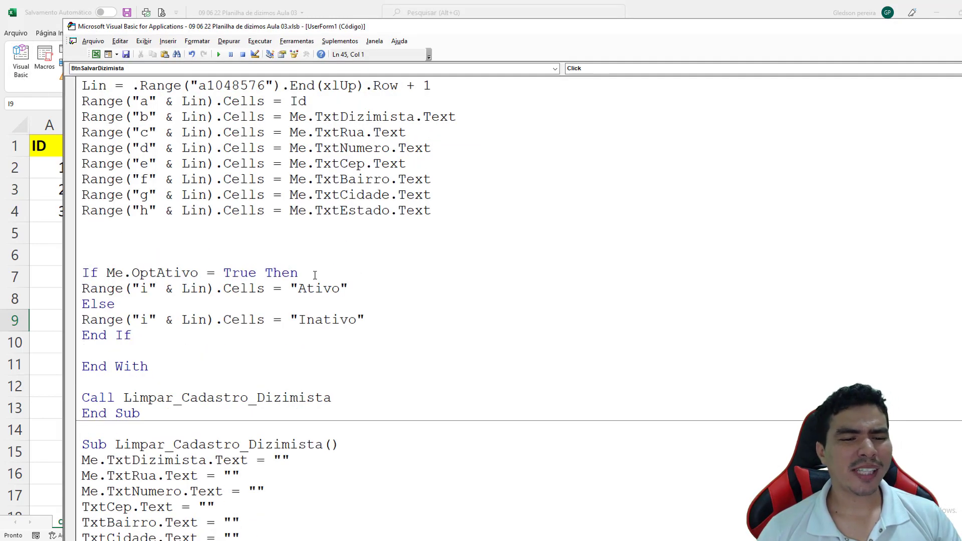
scroll(314, 276, up, 1)
scroll(315, 276, up, 2)
scroll(315, 276, up, 1)
scroll(314, 275, up, 1)
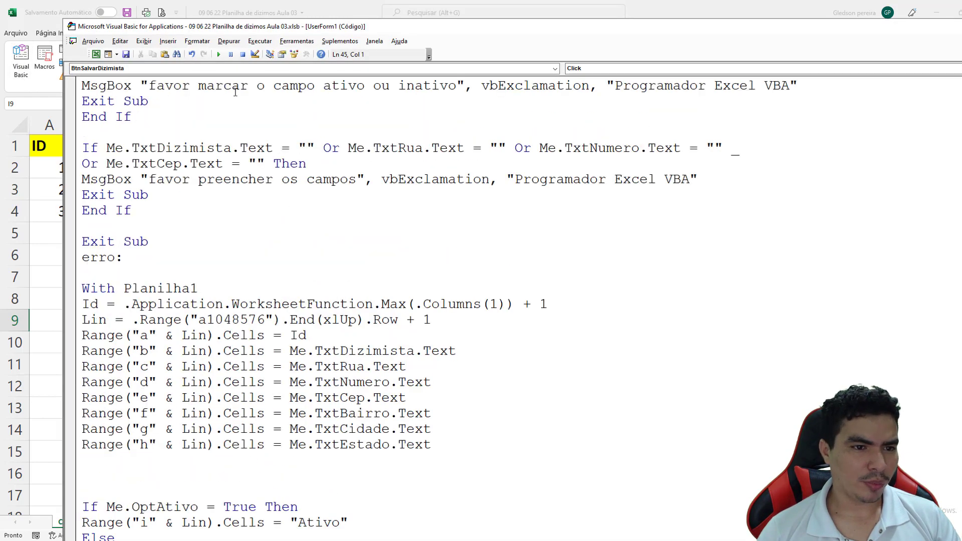
drag(224, 30, 298, 12)
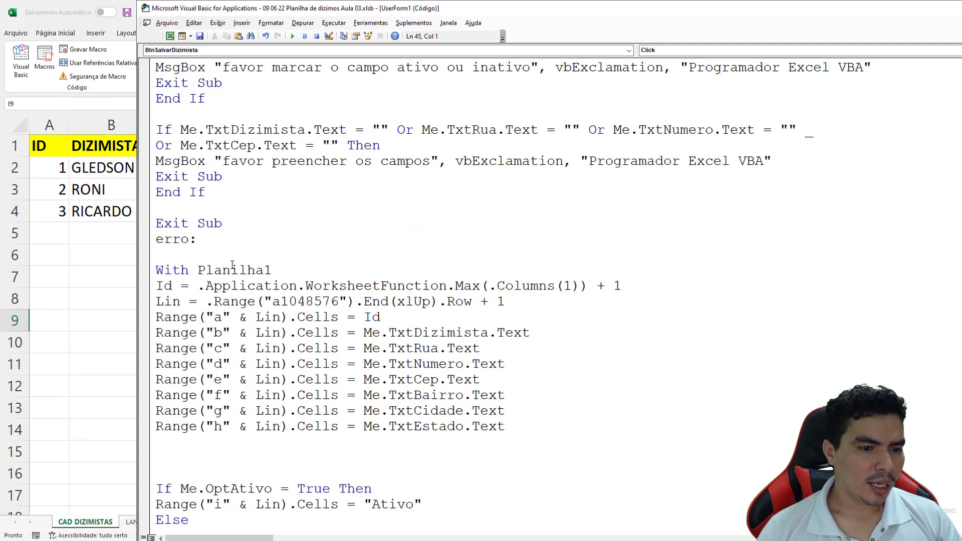
scroll(284, 273, up, 1)
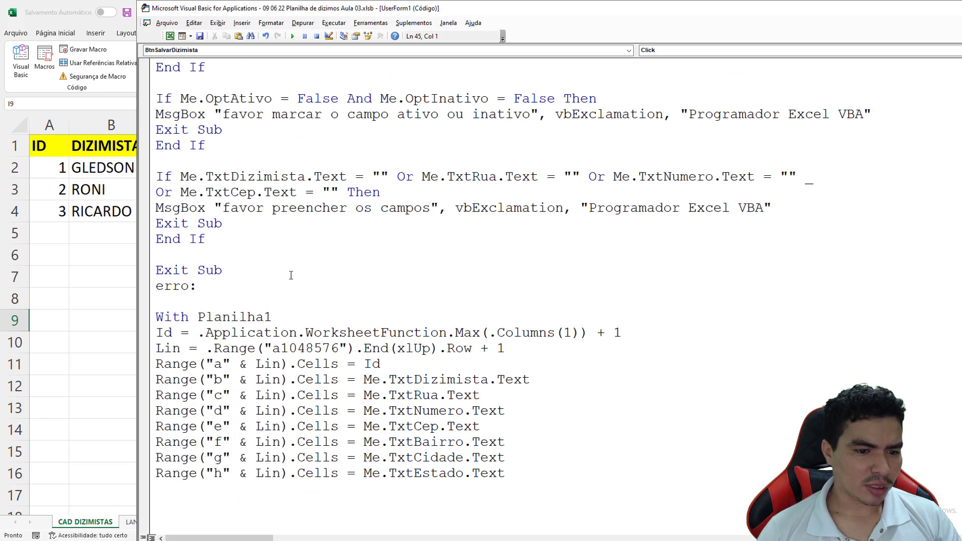
scroll(295, 289, down, 1)
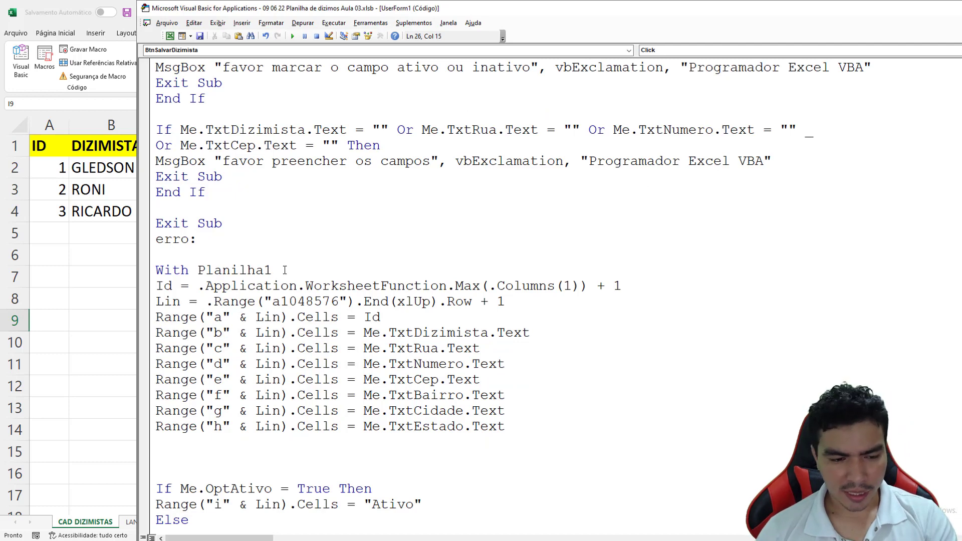
key(Return)
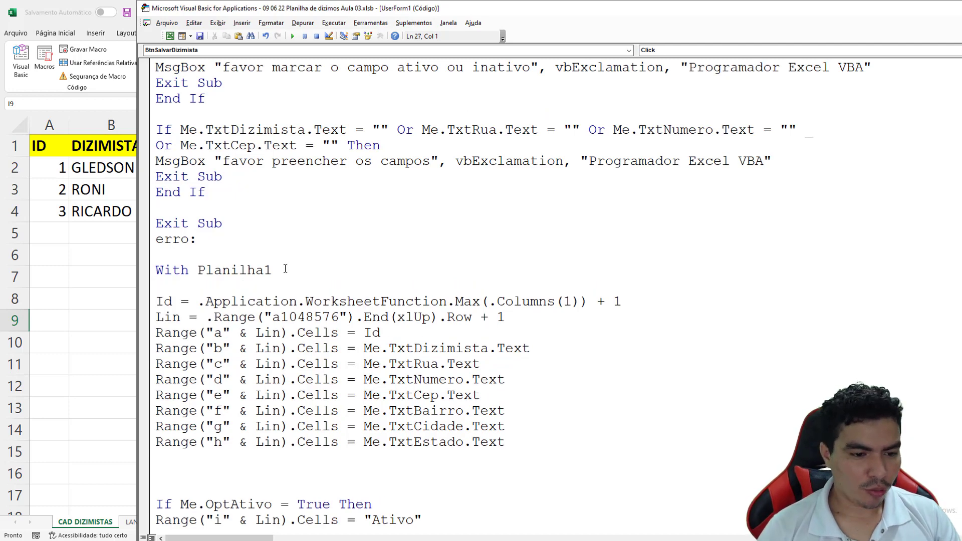
Append ', Resposta As String' to the save routine's Dim Id, Lin, Linha declaration.
scroll(288, 272, up, 4)
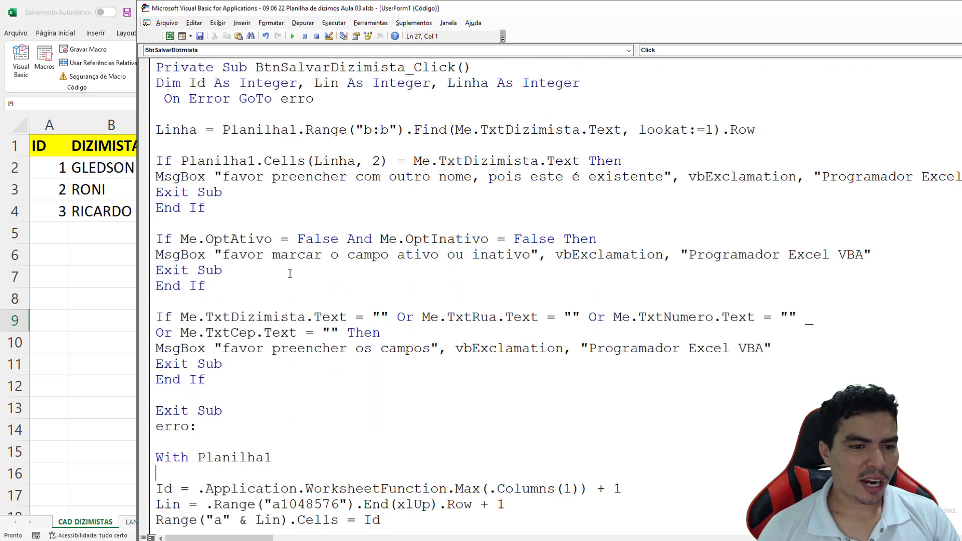
click(584, 85)
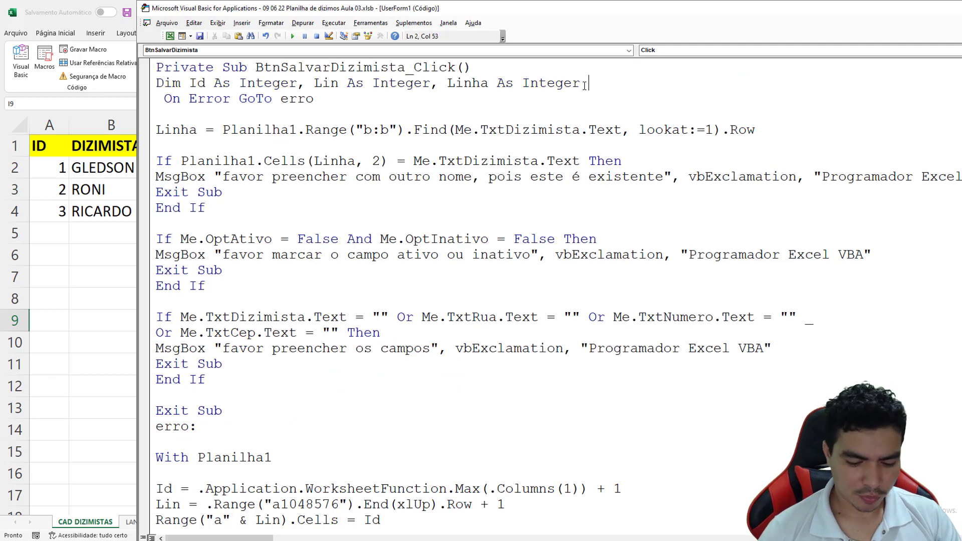
text(, REspos)
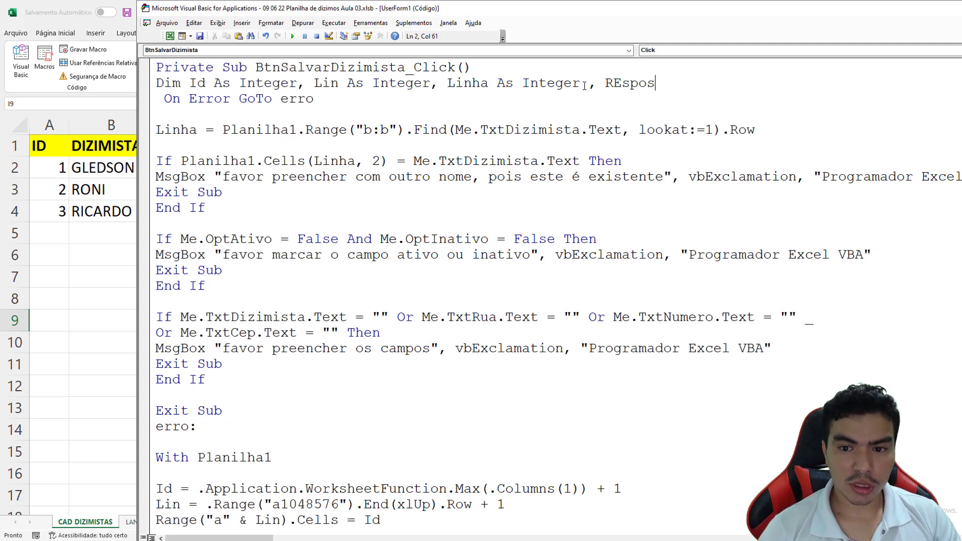
text(ta)
drag(622, 85, 612, 85)
text(e)
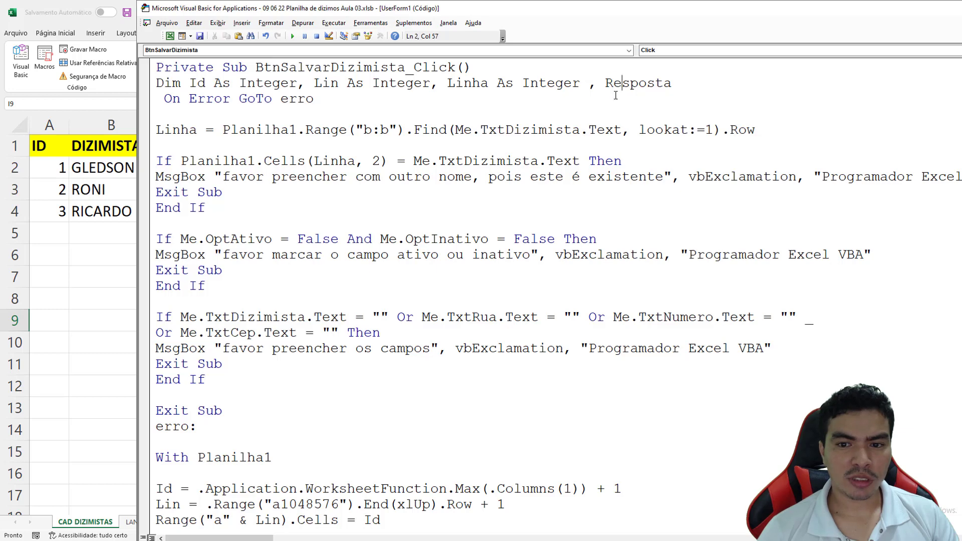
text(as )
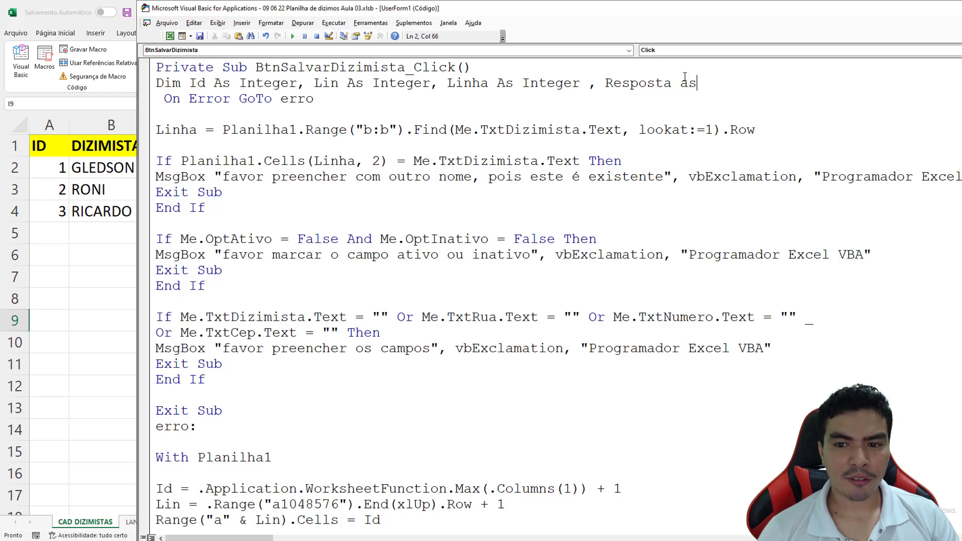
text(str)
key(Tab)
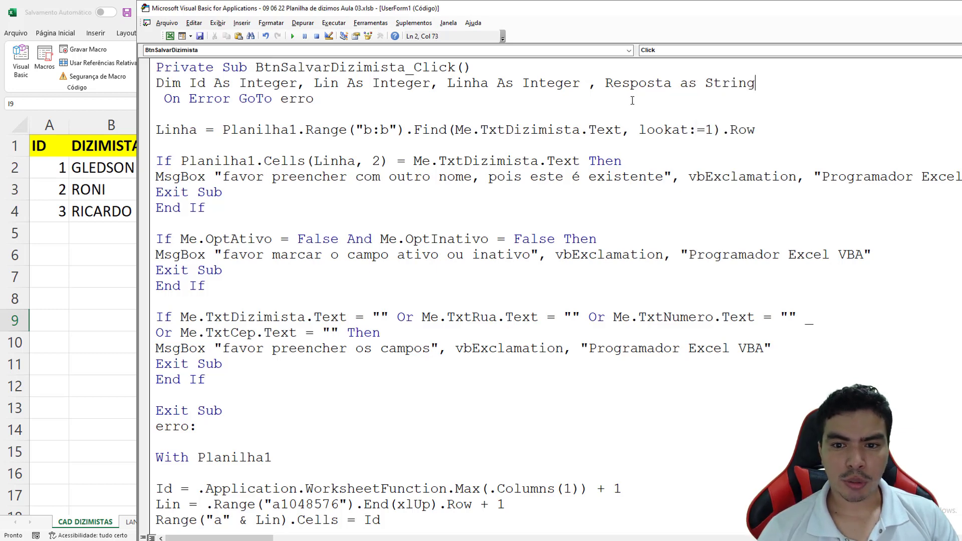
click(623, 115)
scroll(567, 172, down, 4)
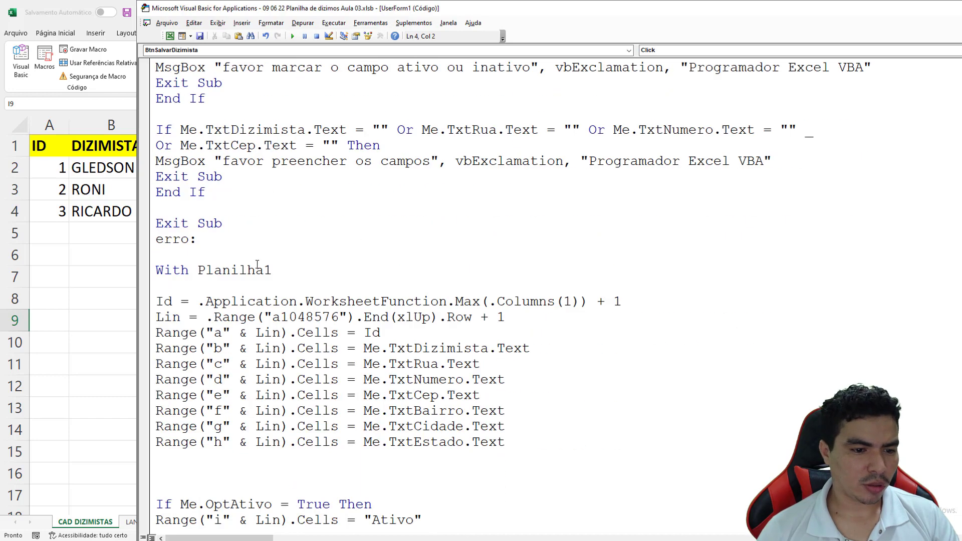
Under With Planilha1, write a MsgBox "Você deseja cadastrar o dizimista" with vbQuestion + vbYesNo, titled 'Programador Excel VBA'.
click(197, 286)
text(re)
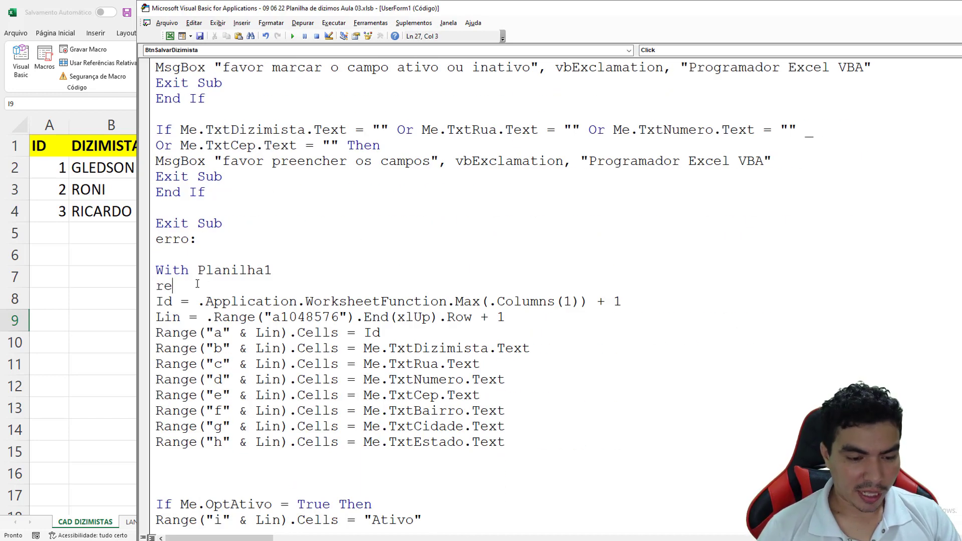
text(posta = )
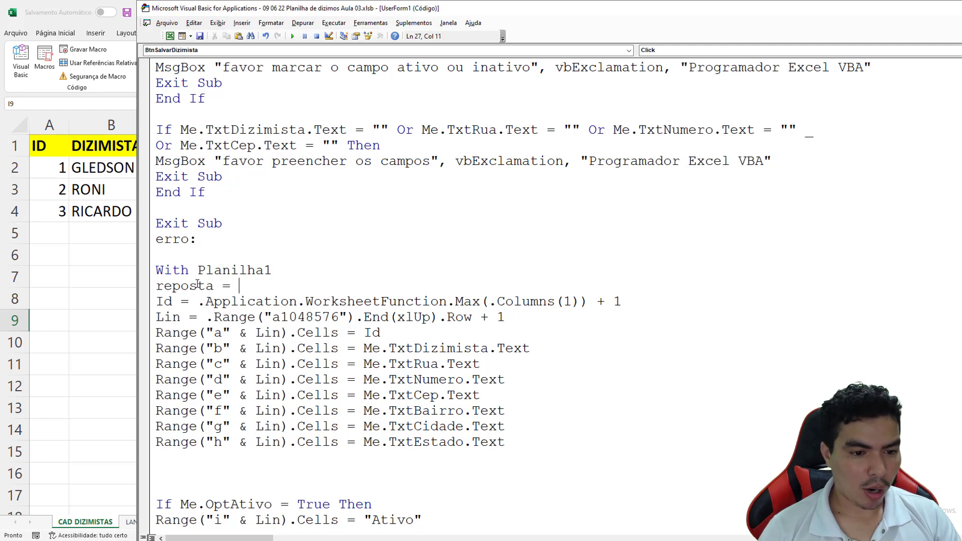
text(msgbox)
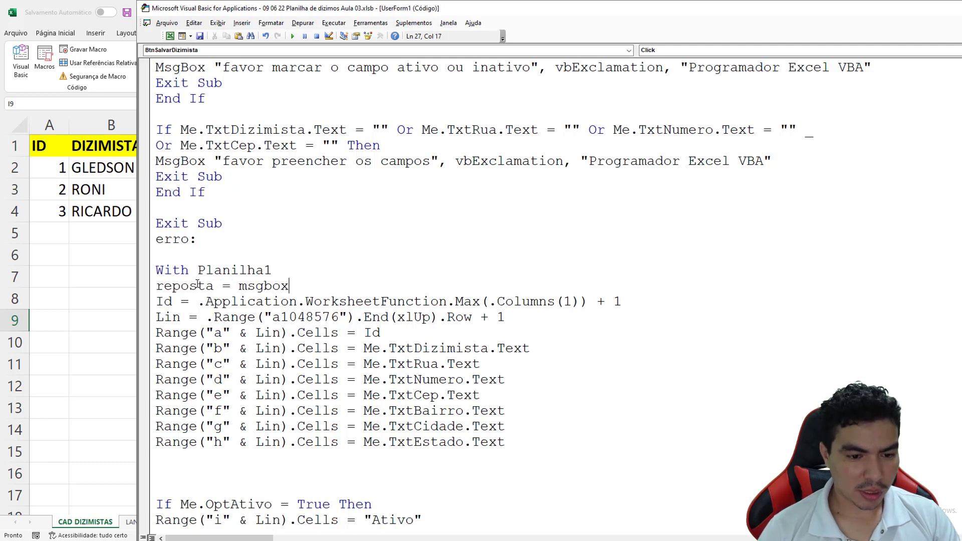
text(()
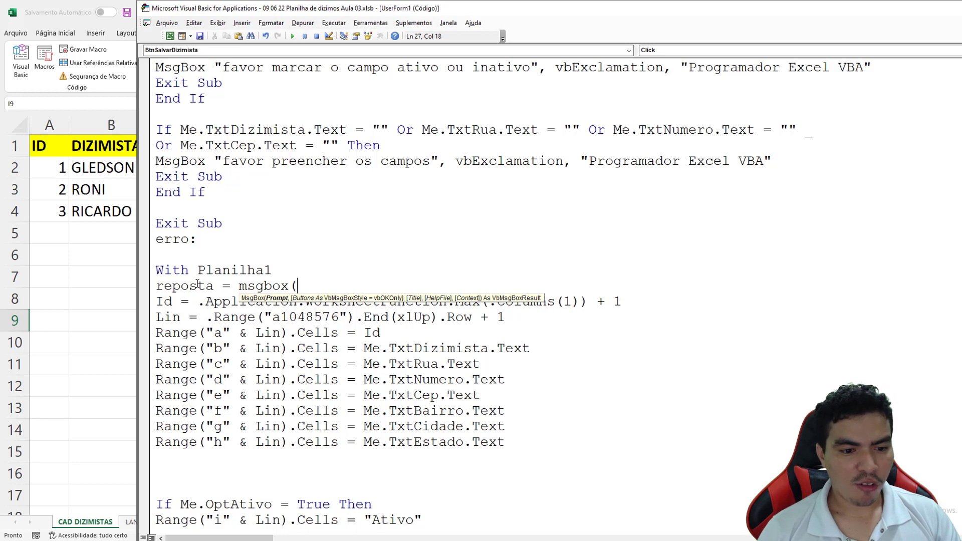
text(")
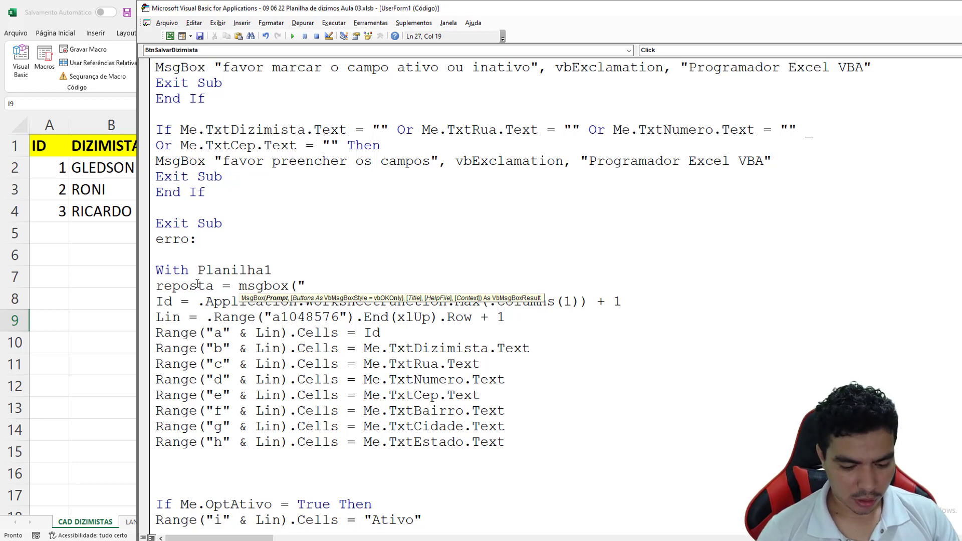
text(Voc)
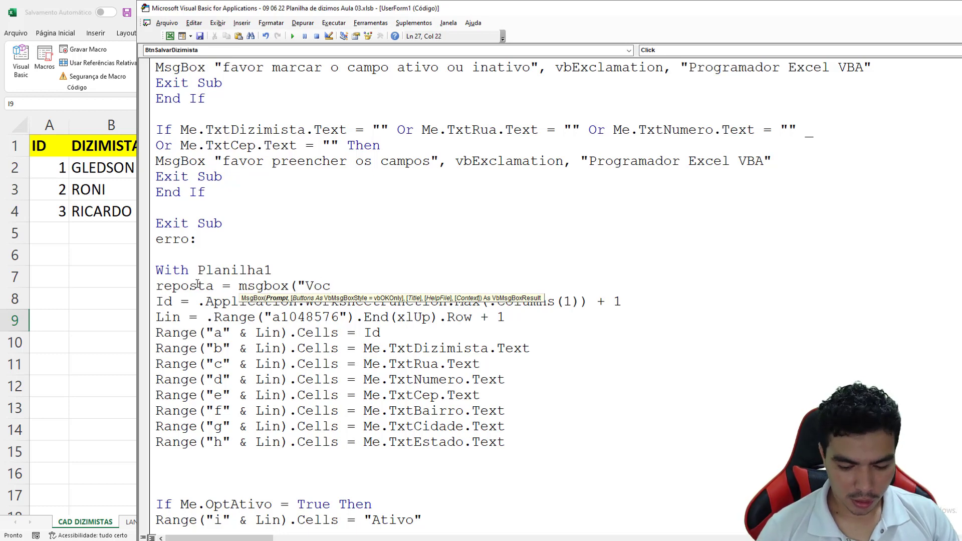
text(ê deseja)
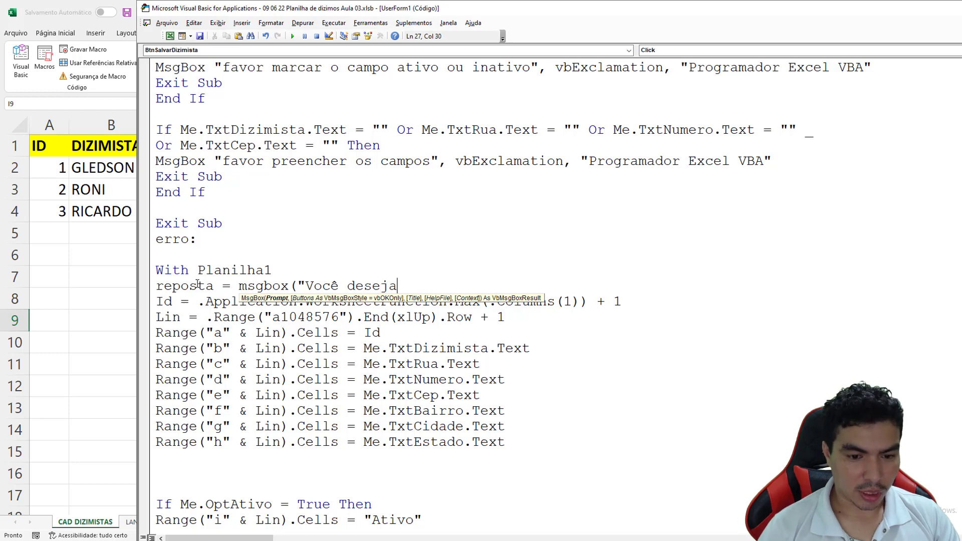
text( cadastra)
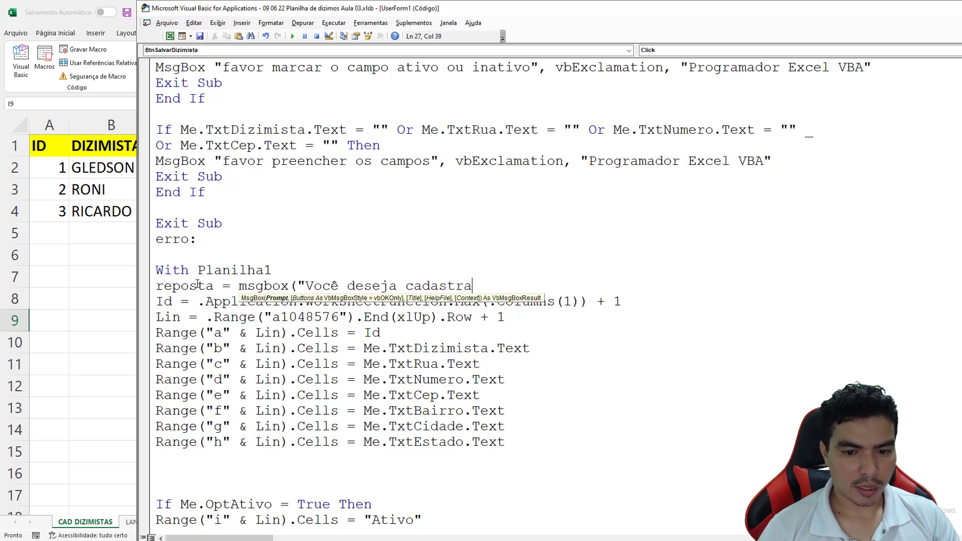
text(r o dizi)
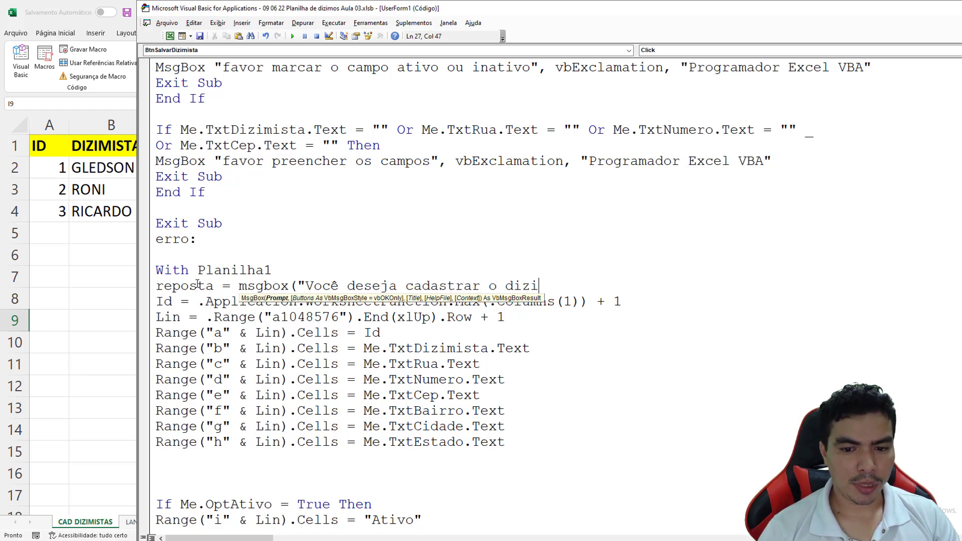
text(mista)
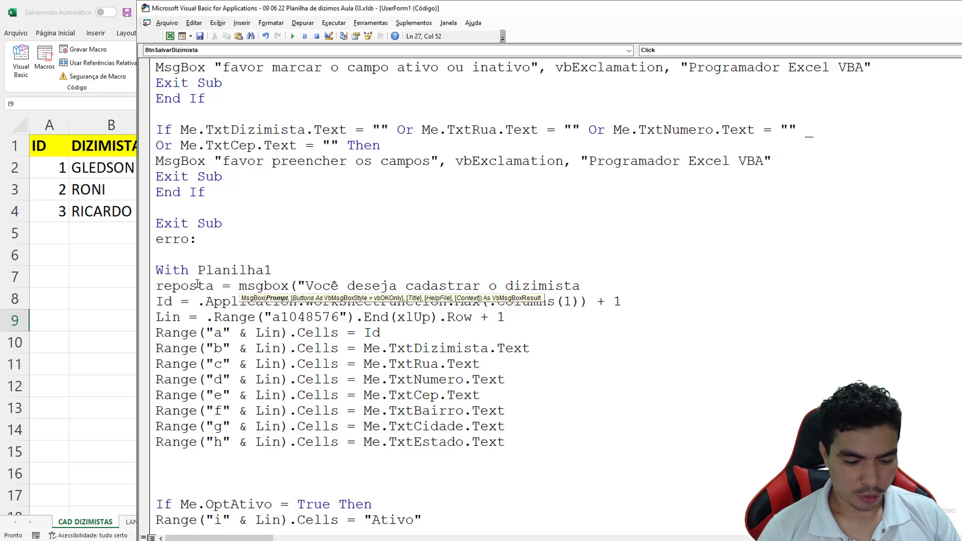
text(",)
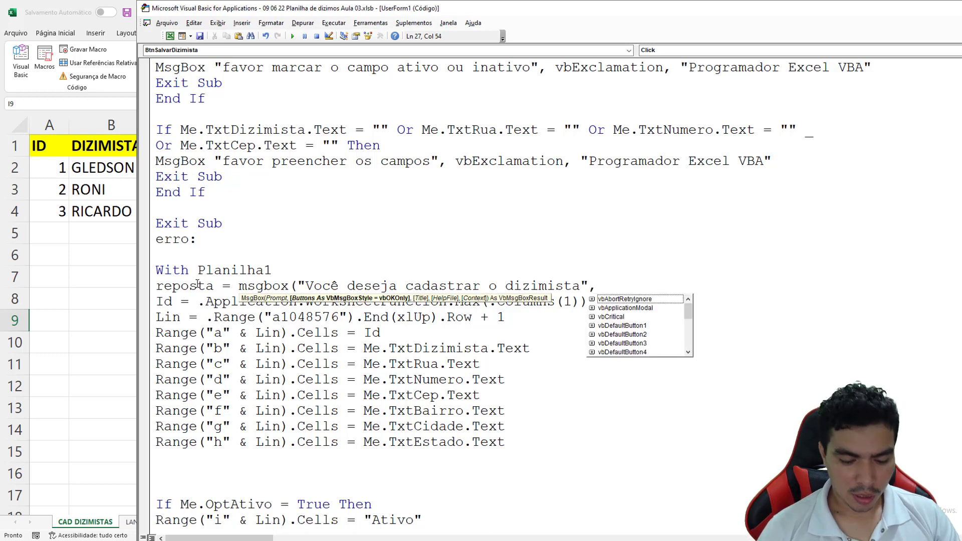
text(vb)
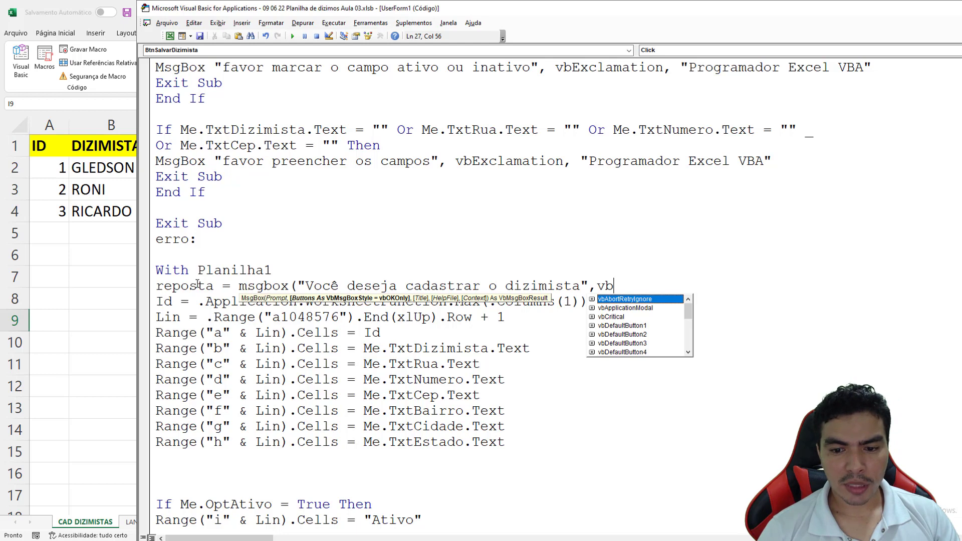
text(q)
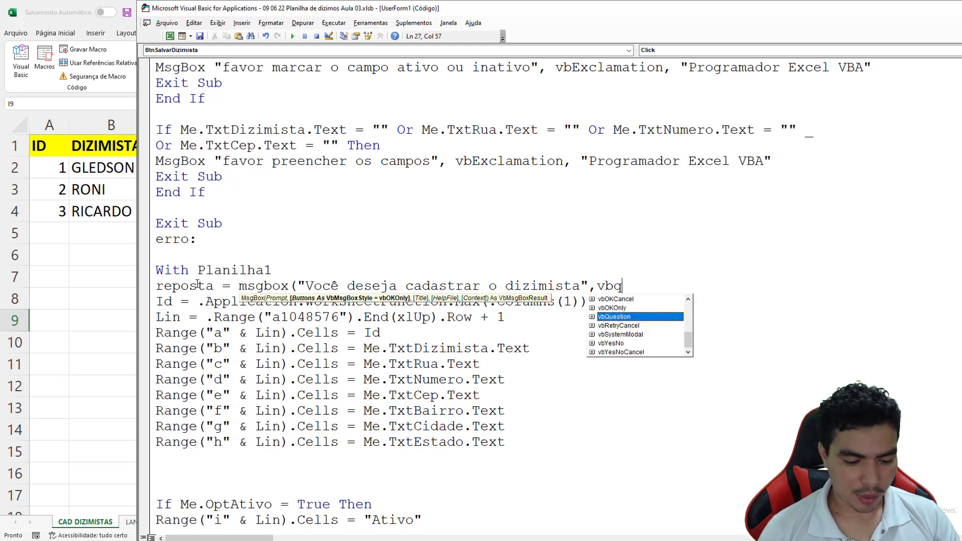
key(Tab)
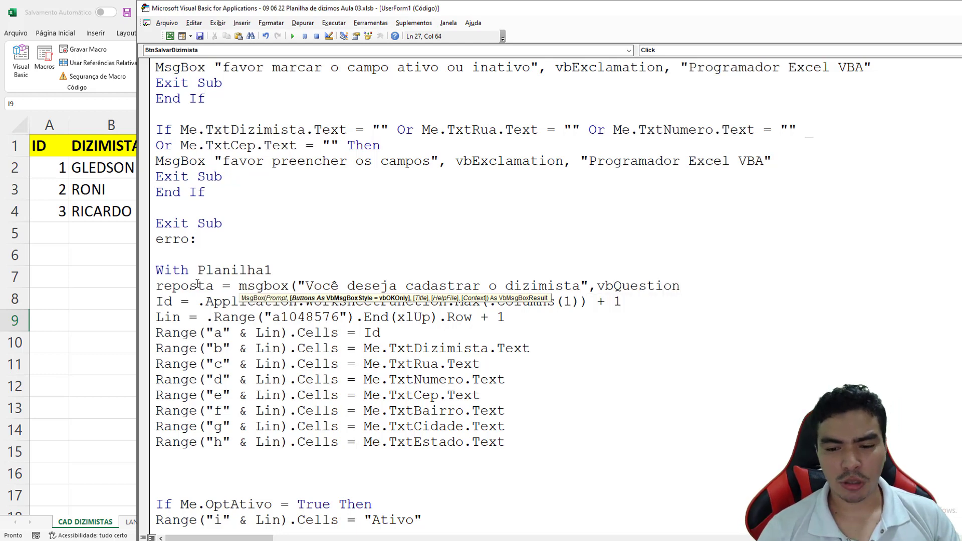
text(+)
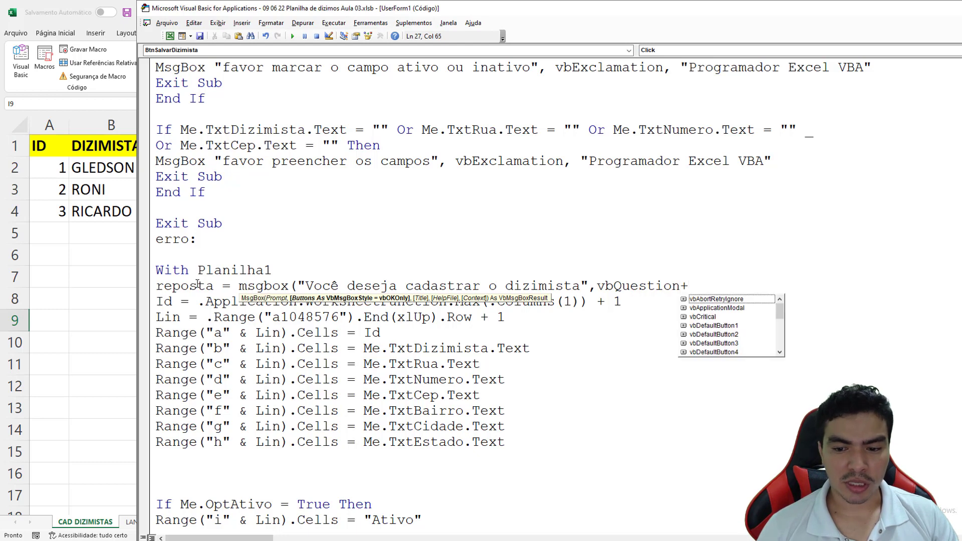
text(vb)
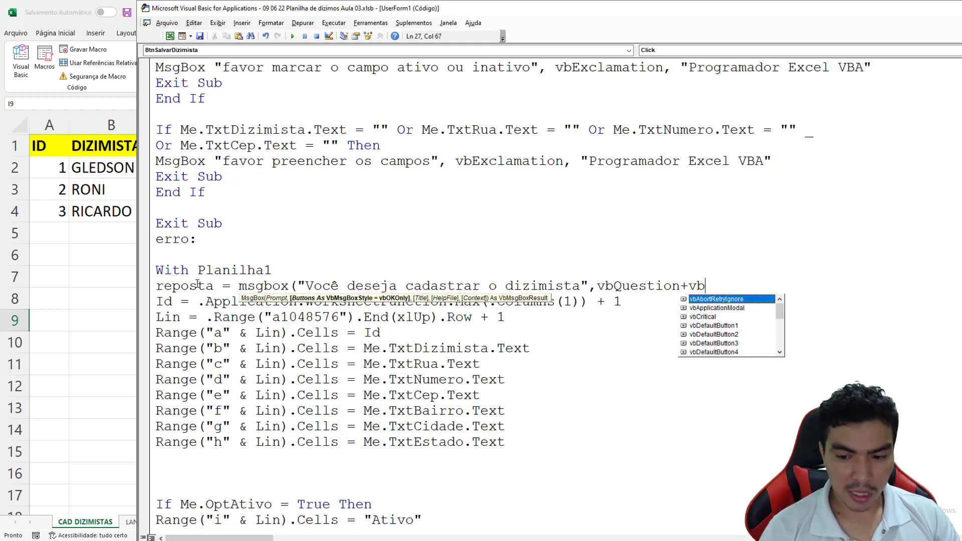
text(yesn)
key(Tab)
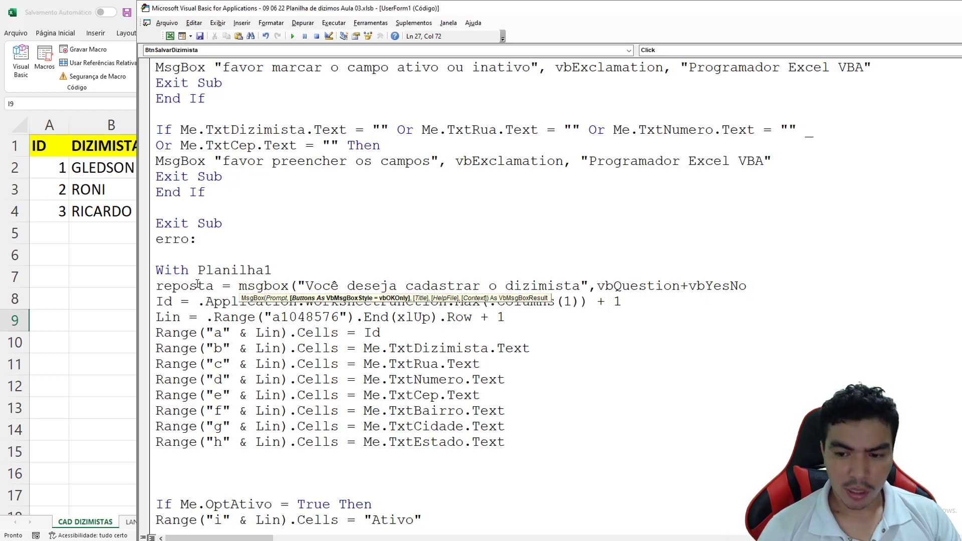
text(,)
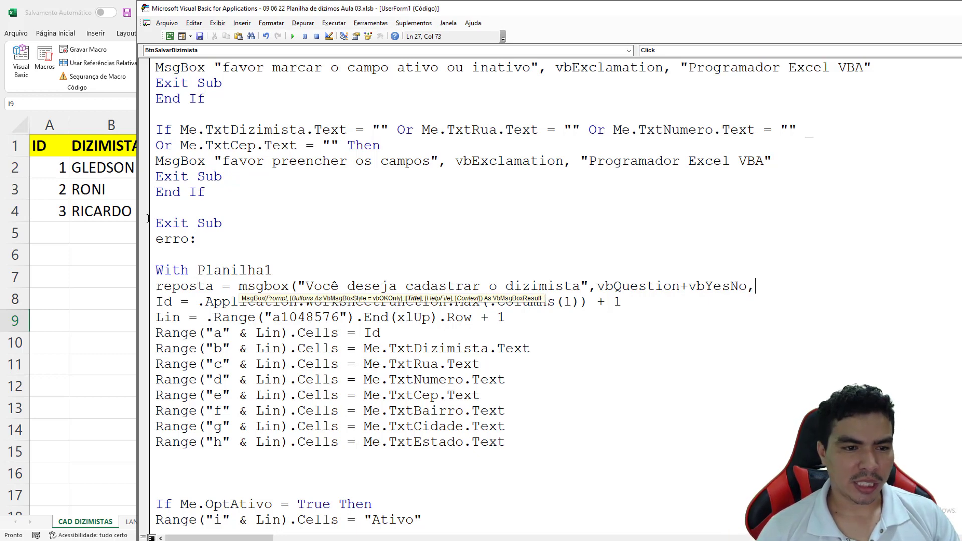
drag(181, 13, 74, 25)
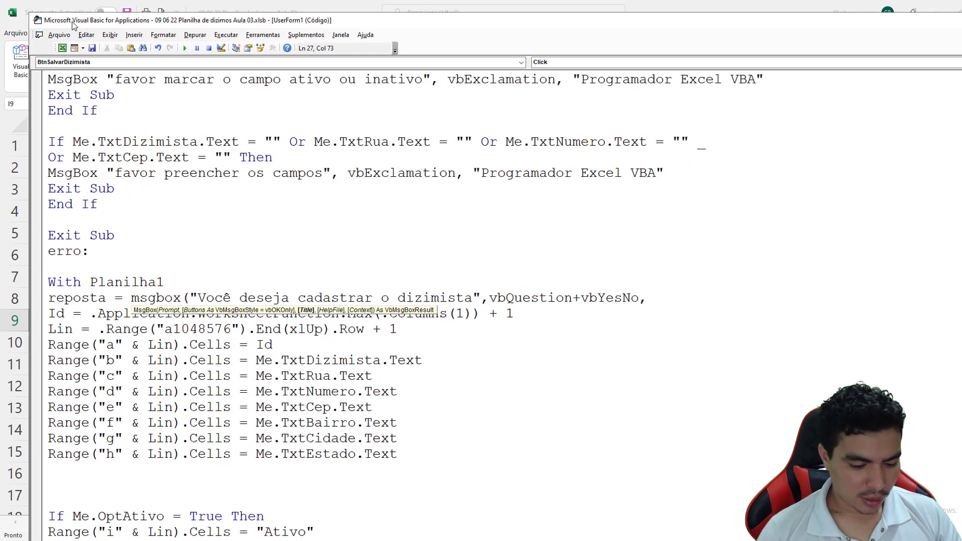
text(Pr)
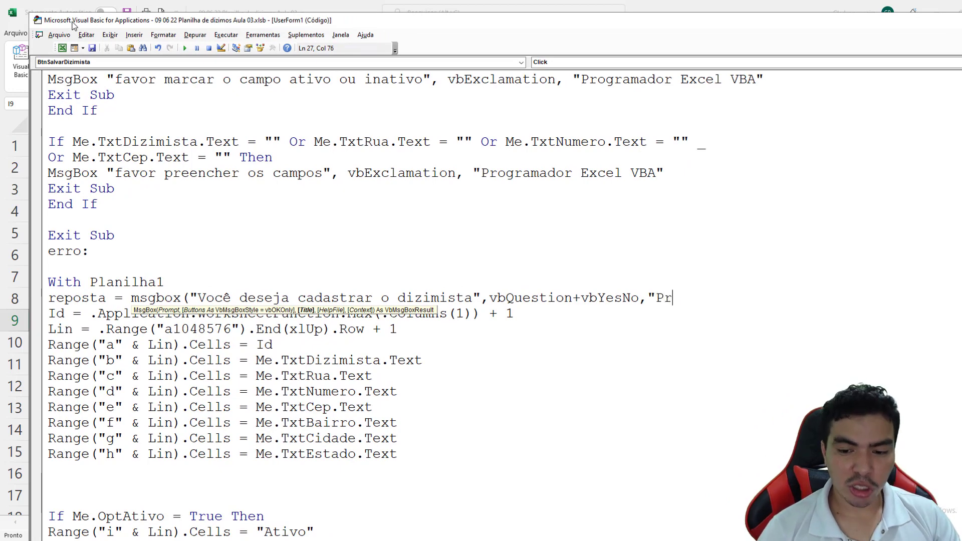
text(ogramador )
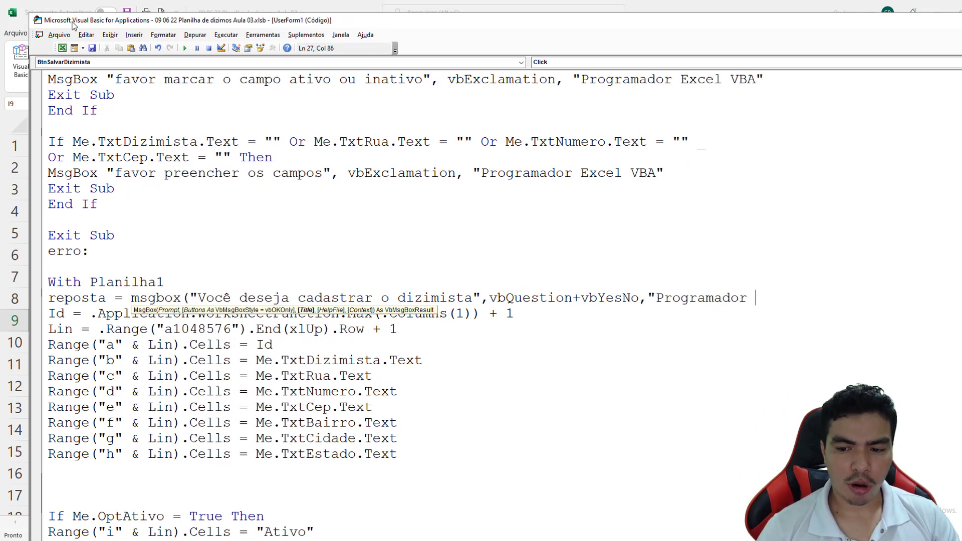
text(Excel VBA)
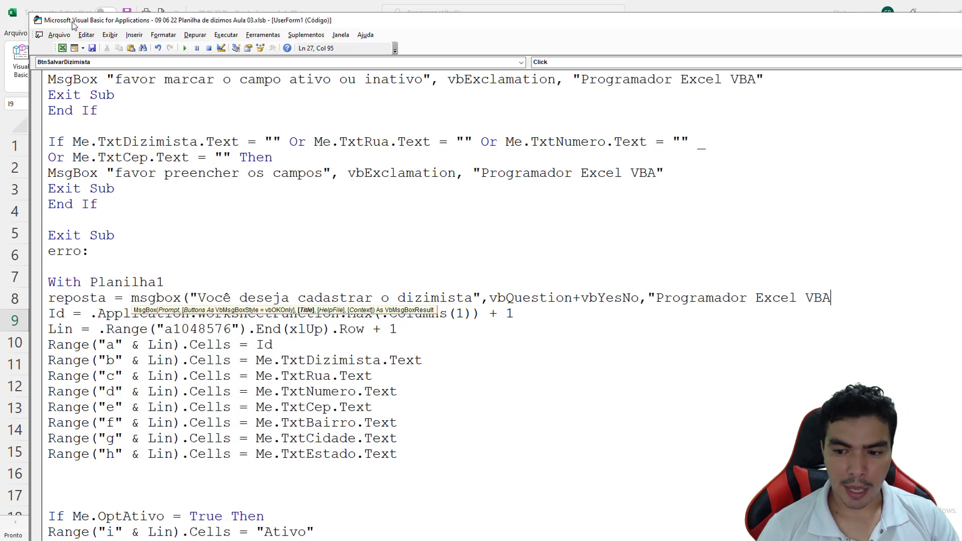
text("))
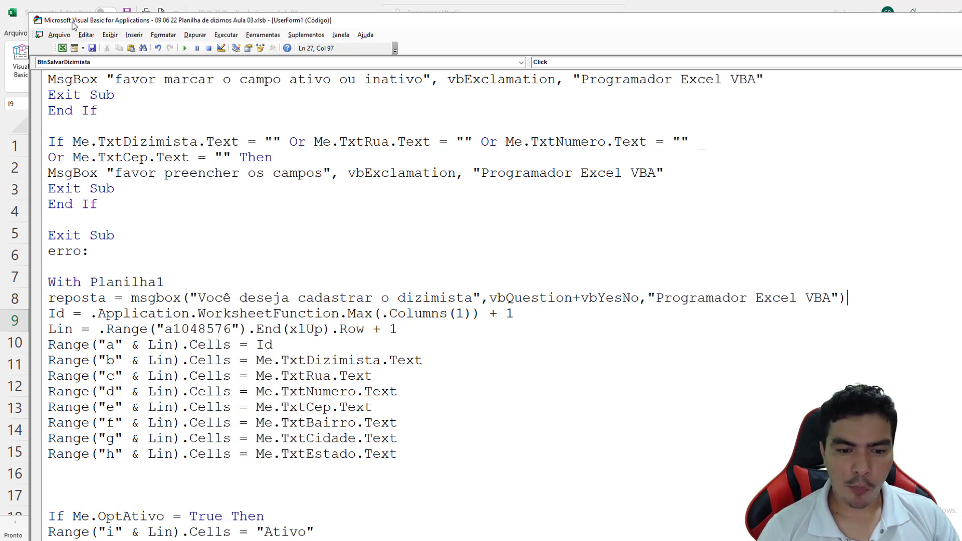
key(Return)
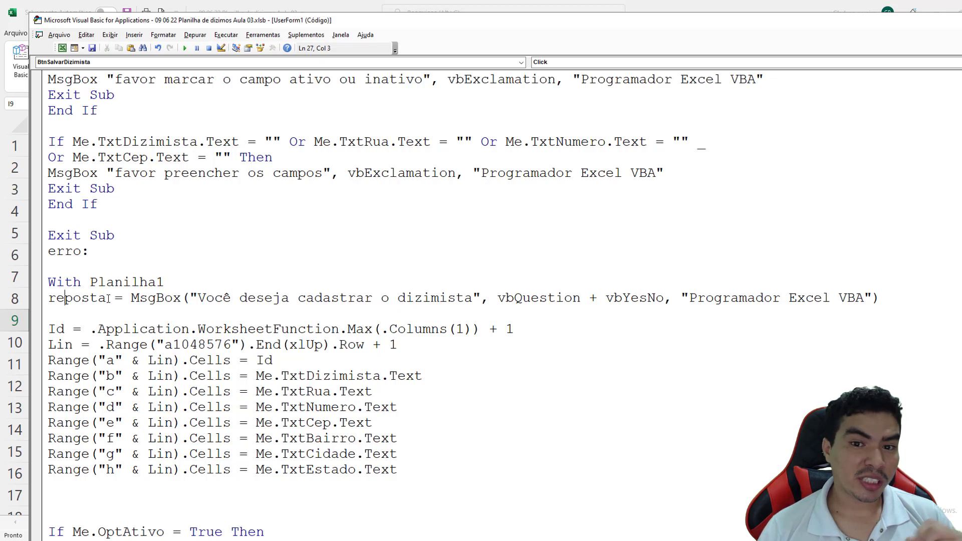
Correct the variable name on the MsgBox line to Resposta.
text(s)
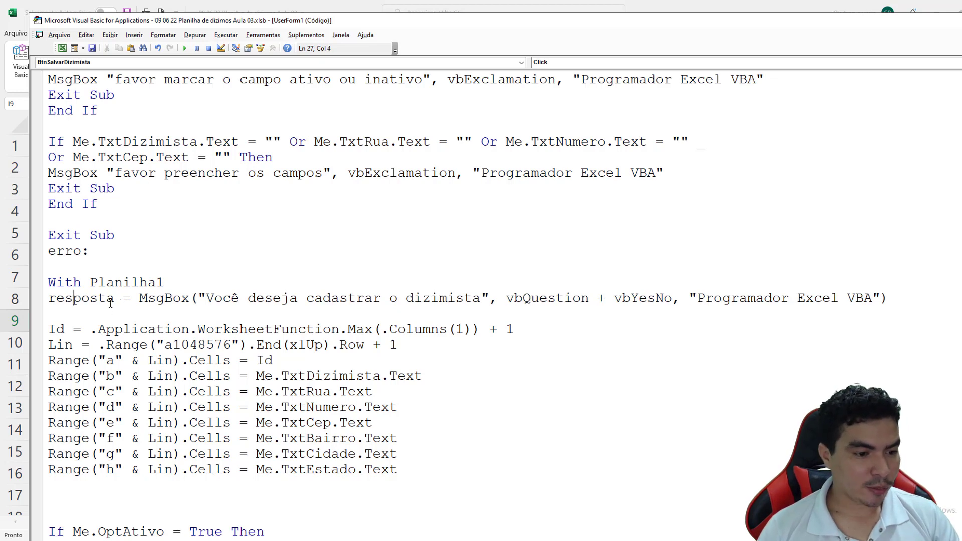
click(107, 328)
text(R)
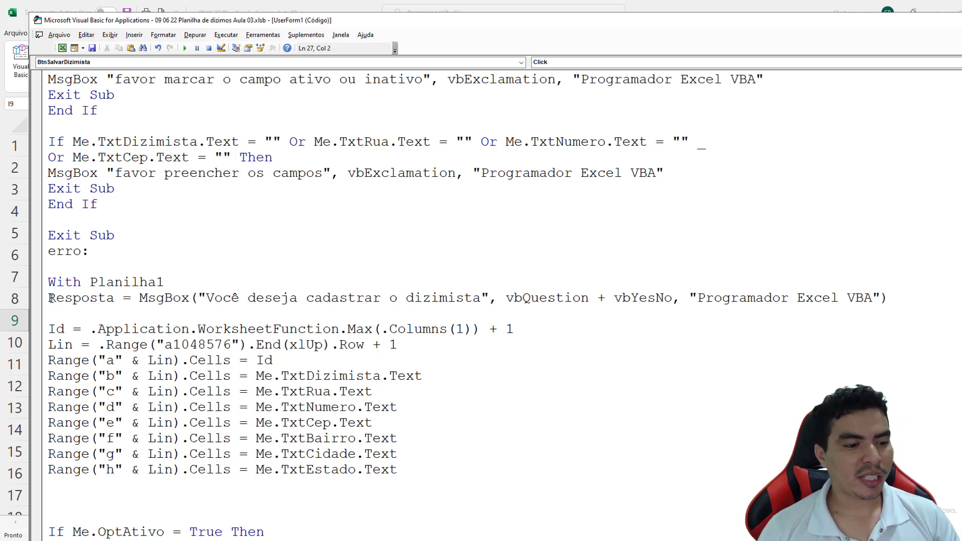
drag(51, 298, 114, 298)
click(114, 308)
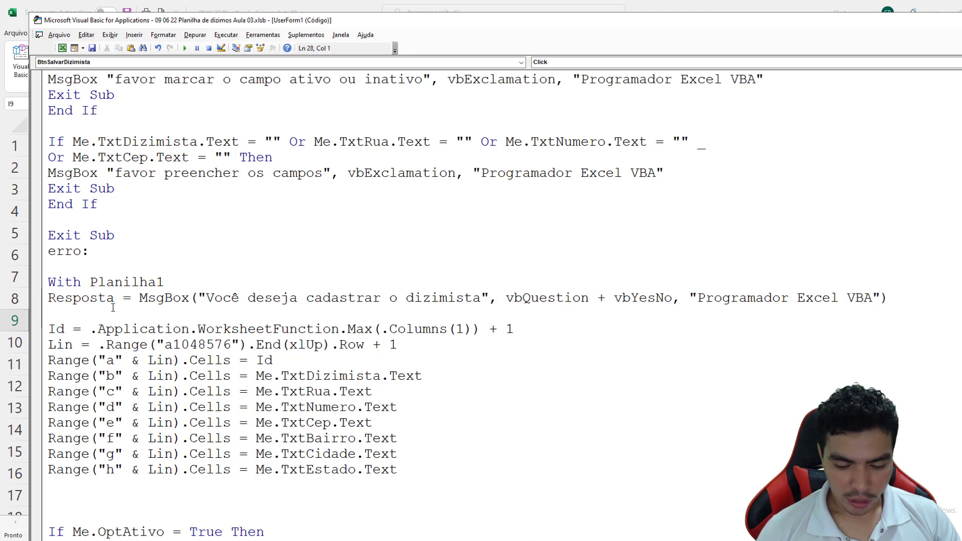
Add the condition line If Resposta = vbYes Then before the save code.
key(Return)
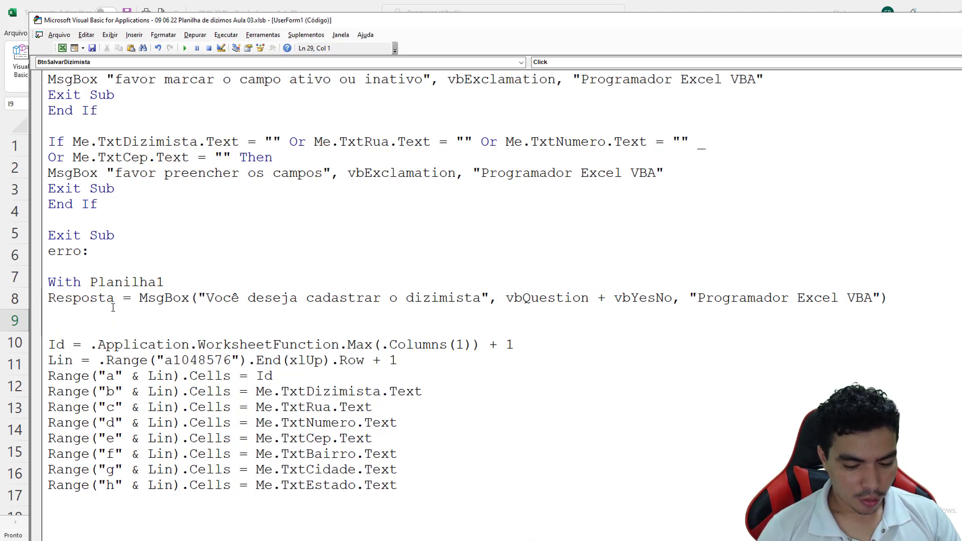
text(if)
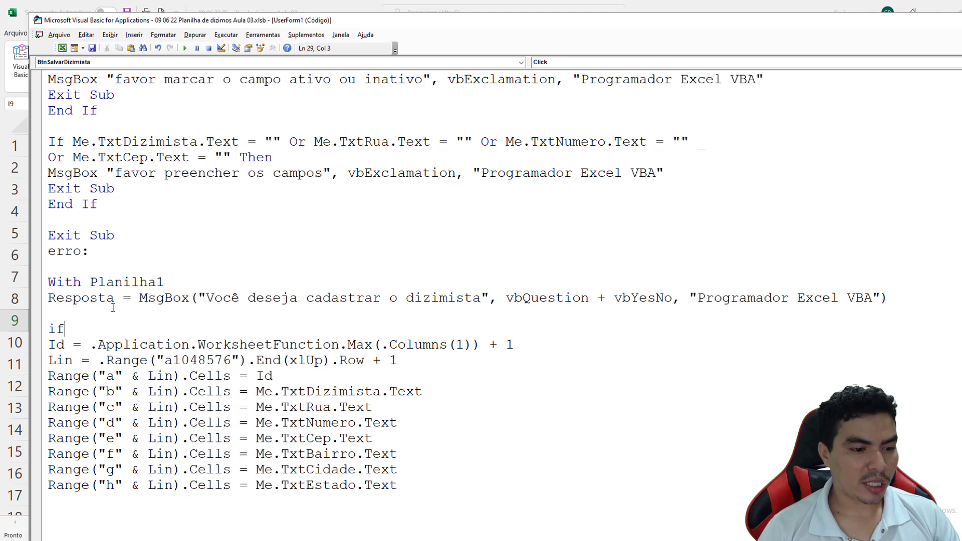
text( resposta)
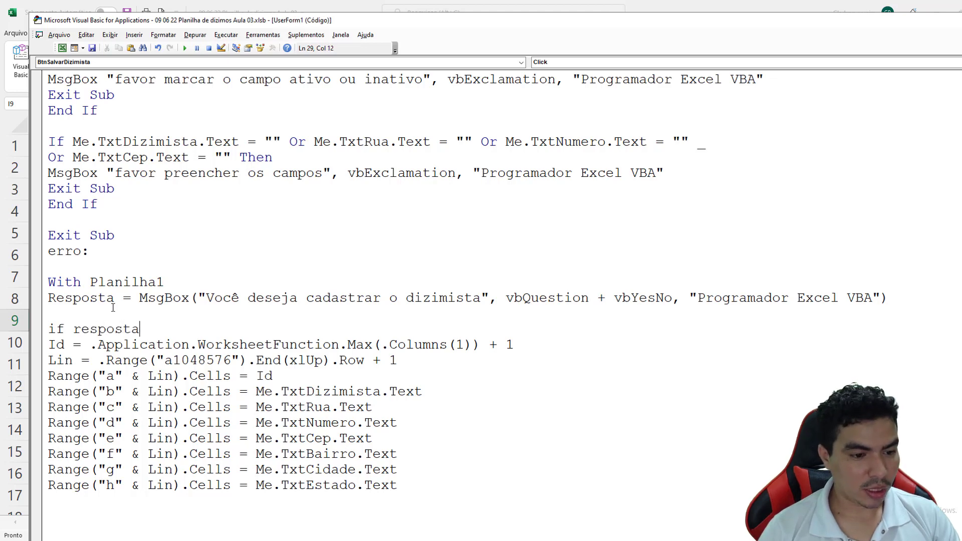
text( =vbuy)
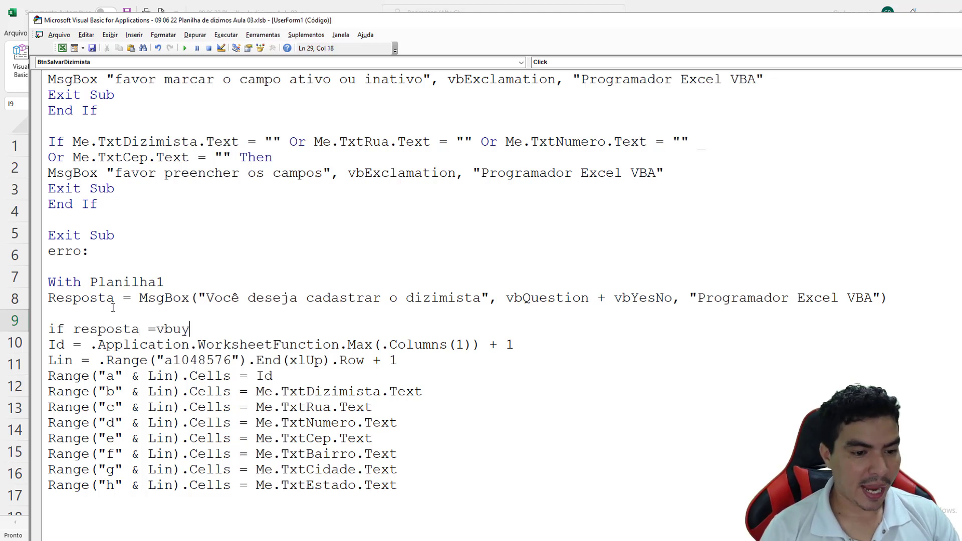
key(Left)
key(Left)
key(Delete)
key(Delete)
text(ye)
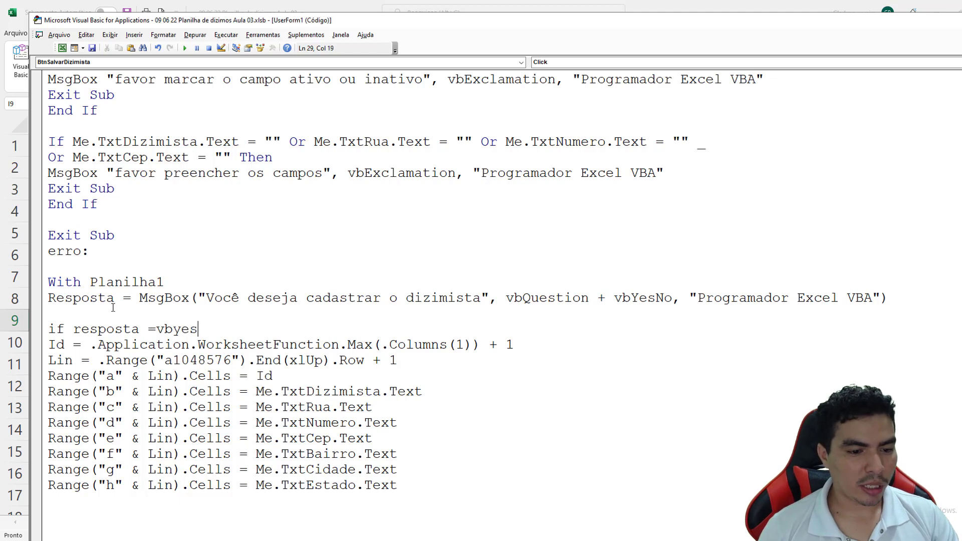
text(then)
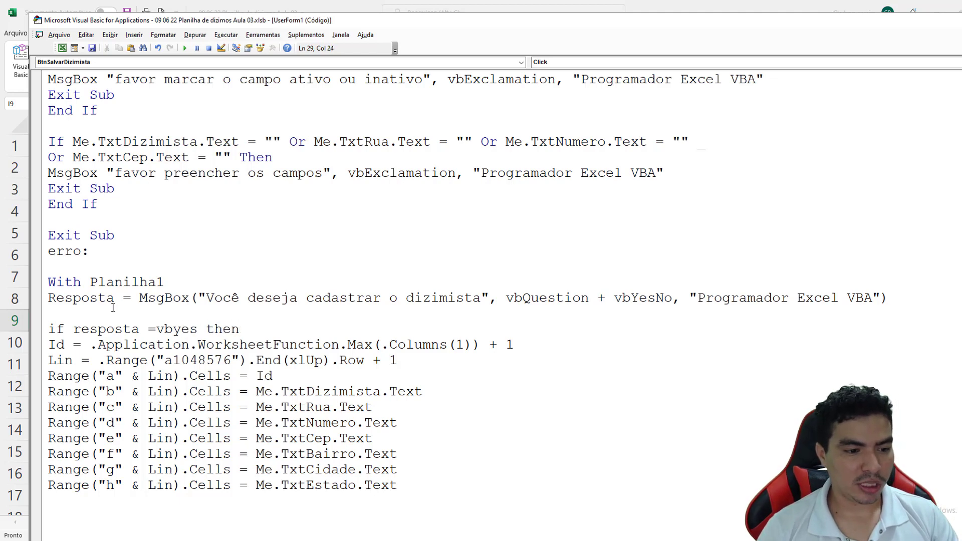
key(Return)
scroll(80, 152, down, 2)
scroll(80, 152, down, 2)
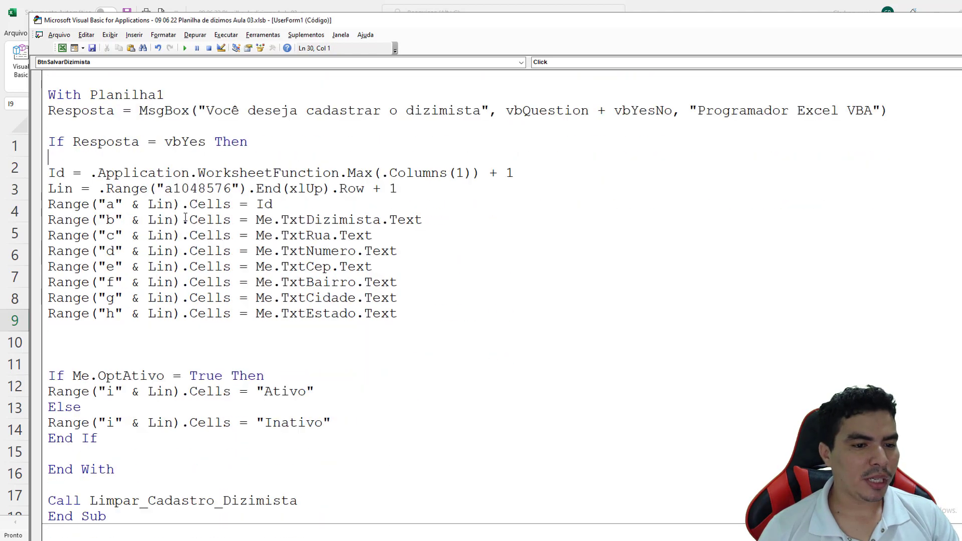
drag(49, 143, 236, 150)
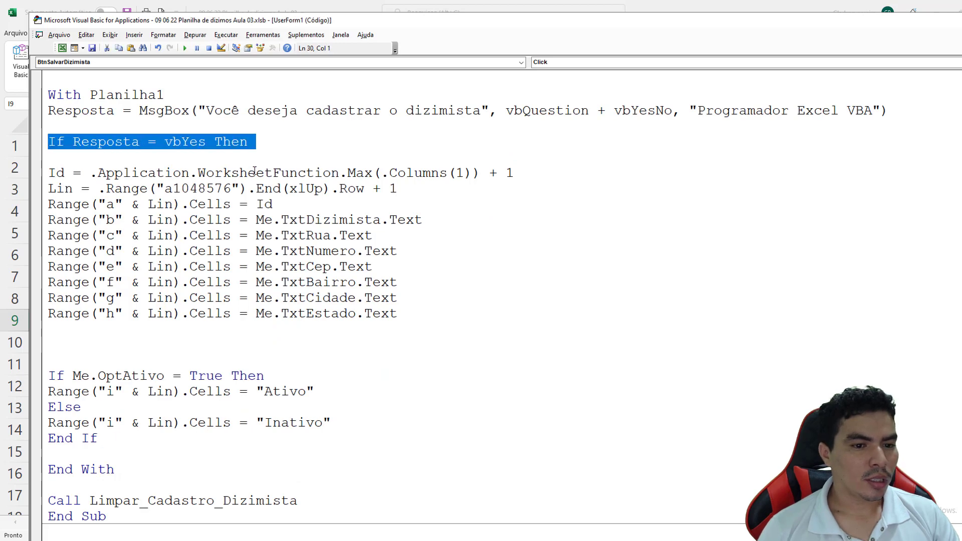
scroll(167, 277, down, 2)
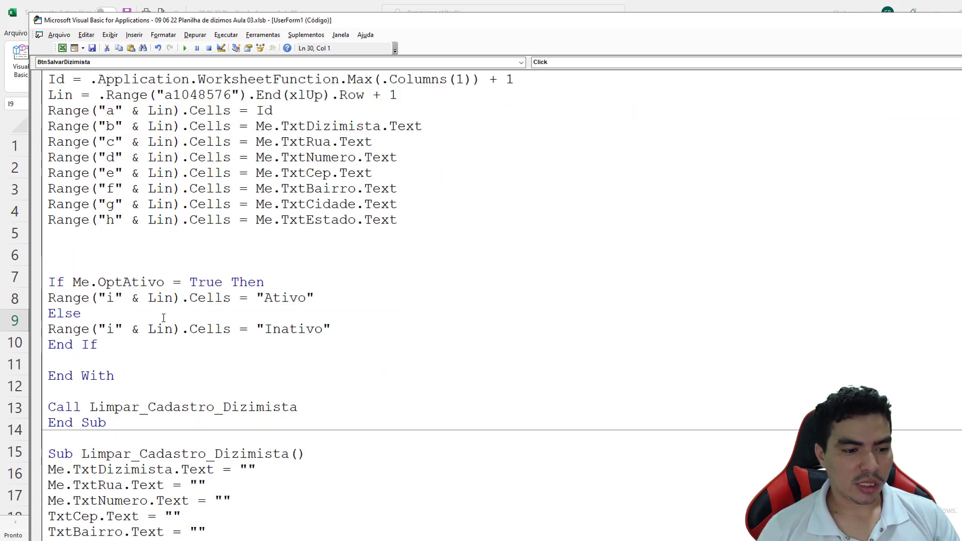
Add an Else branch and a closing End If after the save code.
click(109, 353)
text(el)
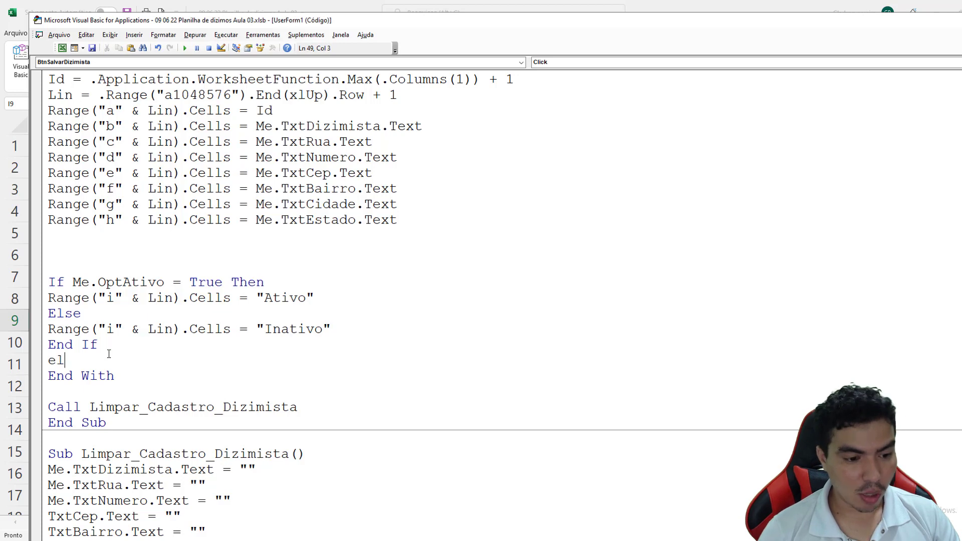
text(se)
key(Return)
key(Return)
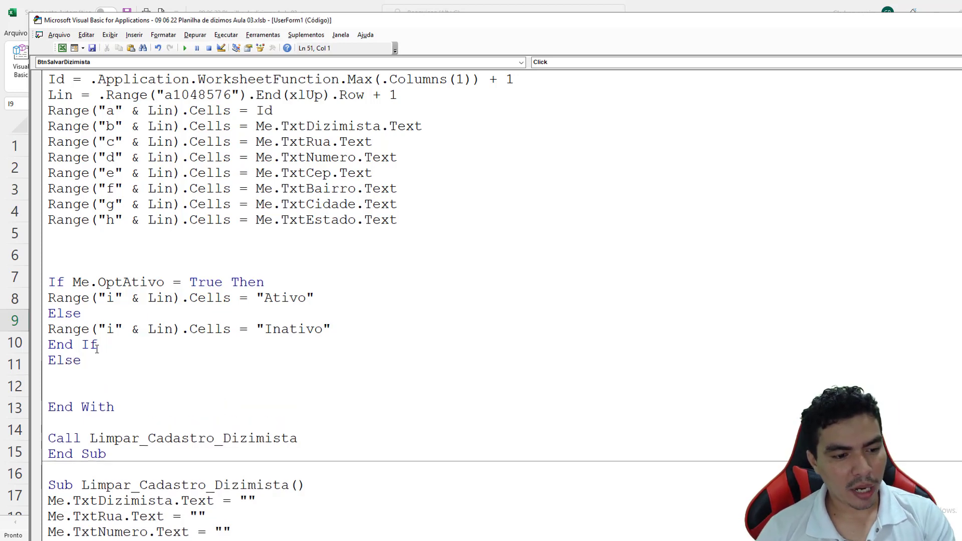
click(104, 345)
key(Return)
click(89, 397)
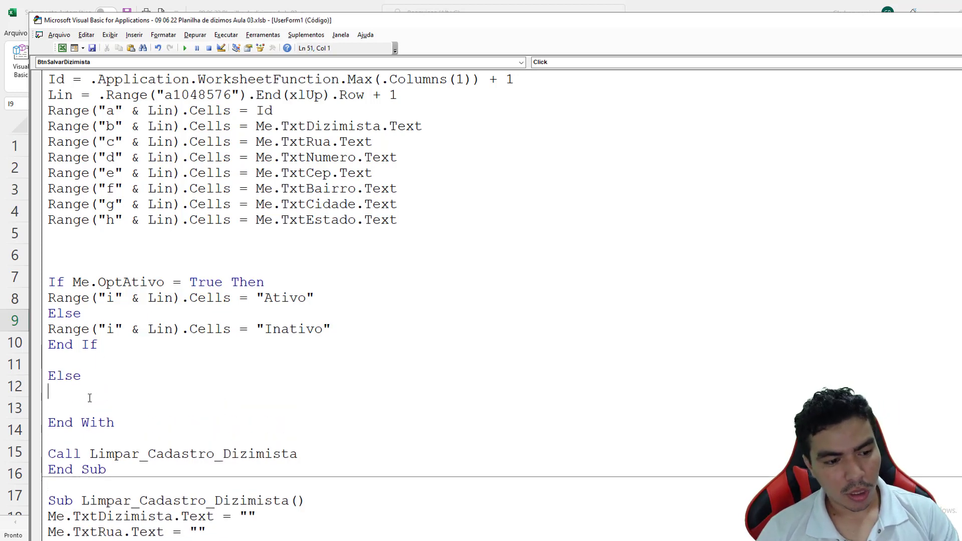
scroll(90, 397, down, 1)
key(Return)
key(Return)
text(e)
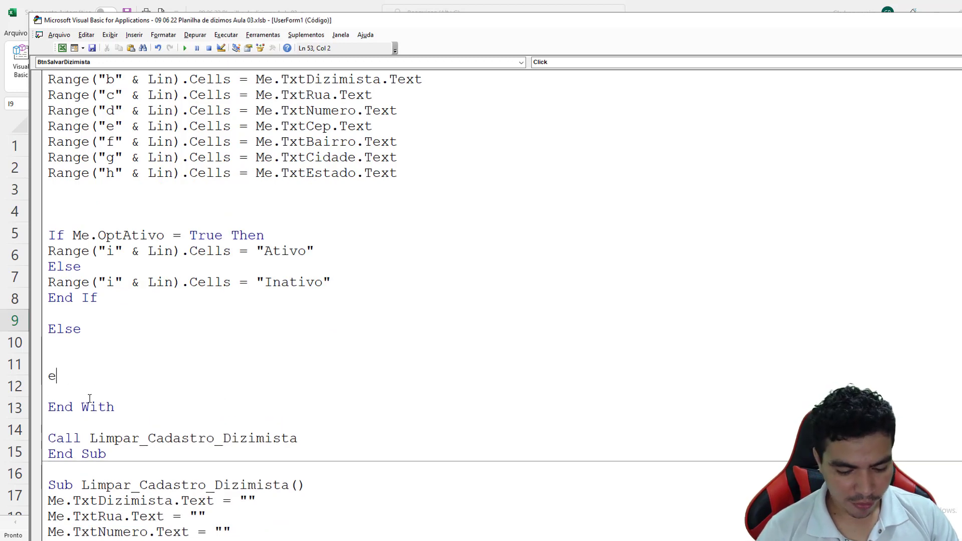
text(nd if)
click(67, 344)
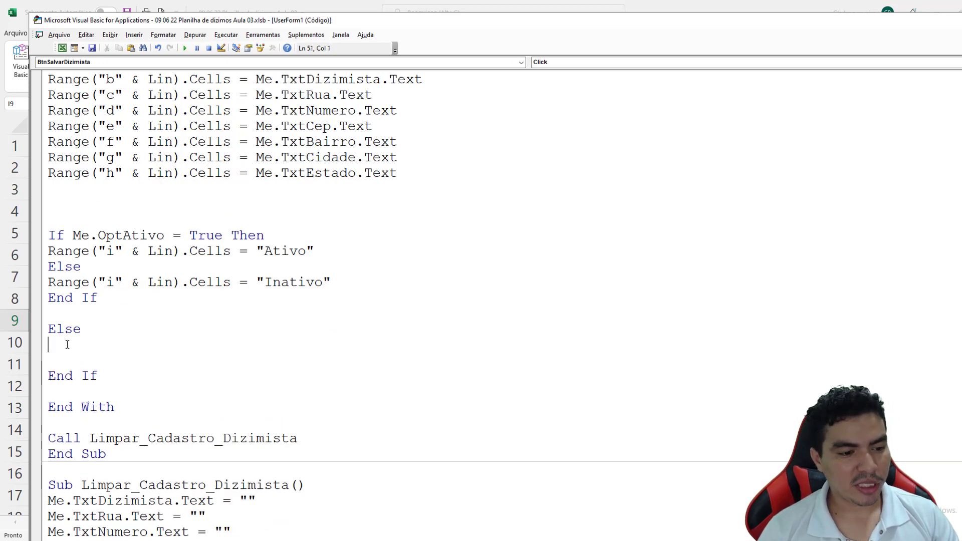
In the Else branch, add MsgBox "foi cancelado o processo de cadastro", vbInformation, "Programador Excel VBA".
text(msgb)
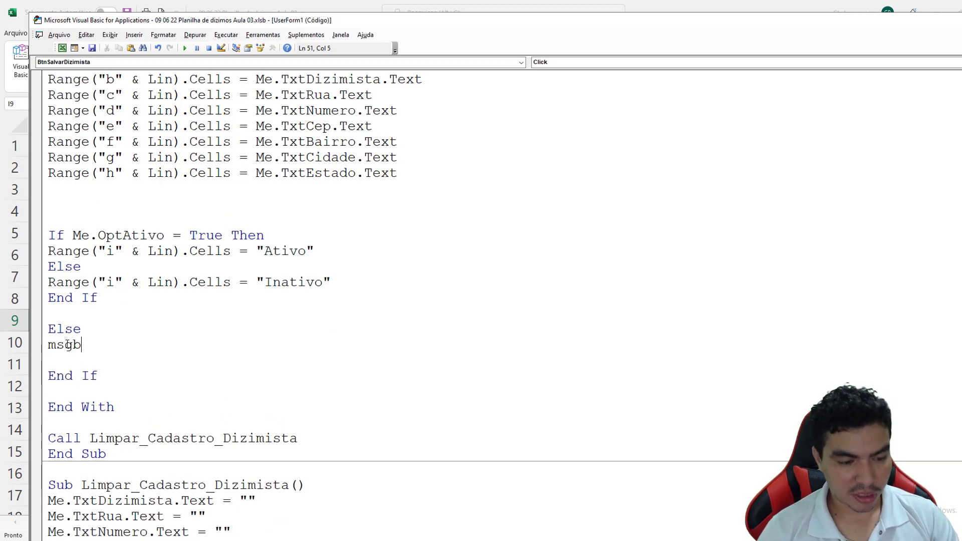
text(ox ")
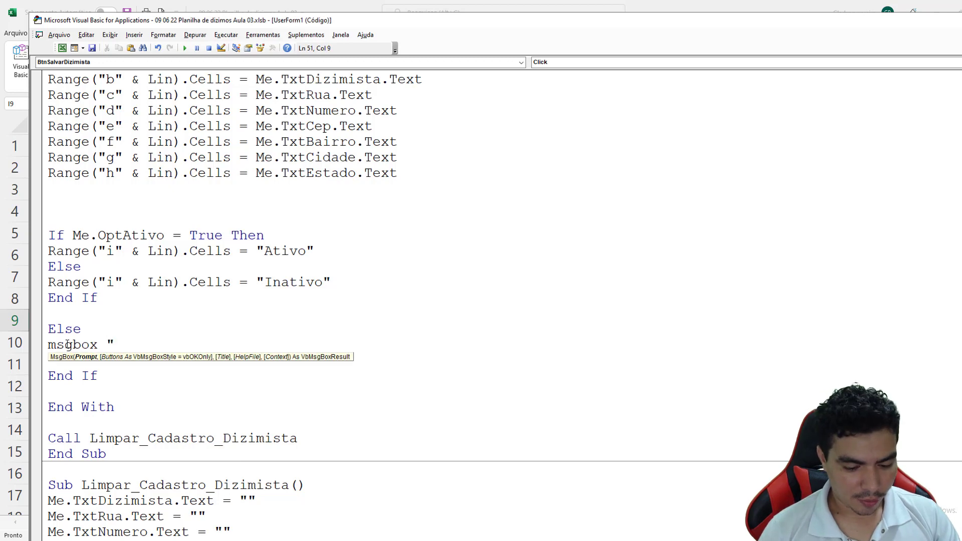
text(foi cancelad)
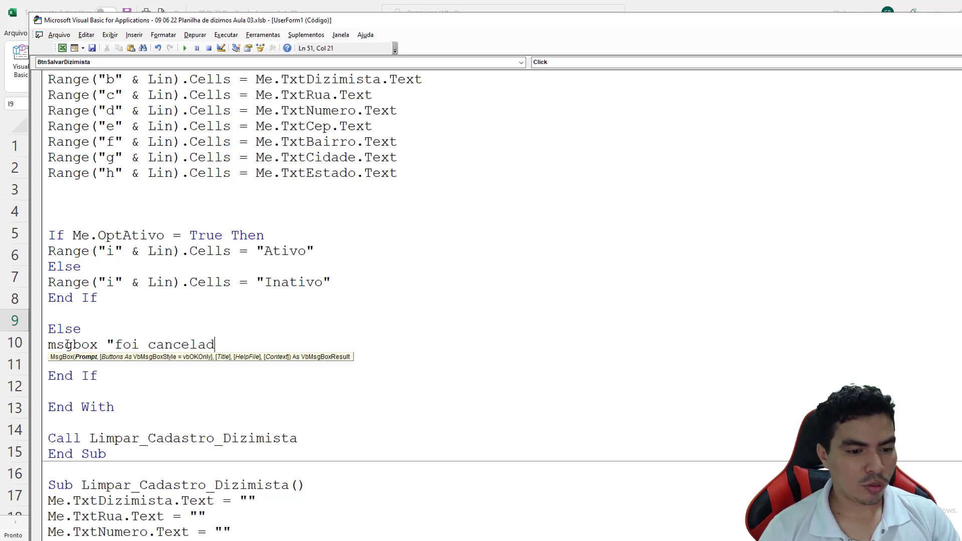
text(o o processo d)
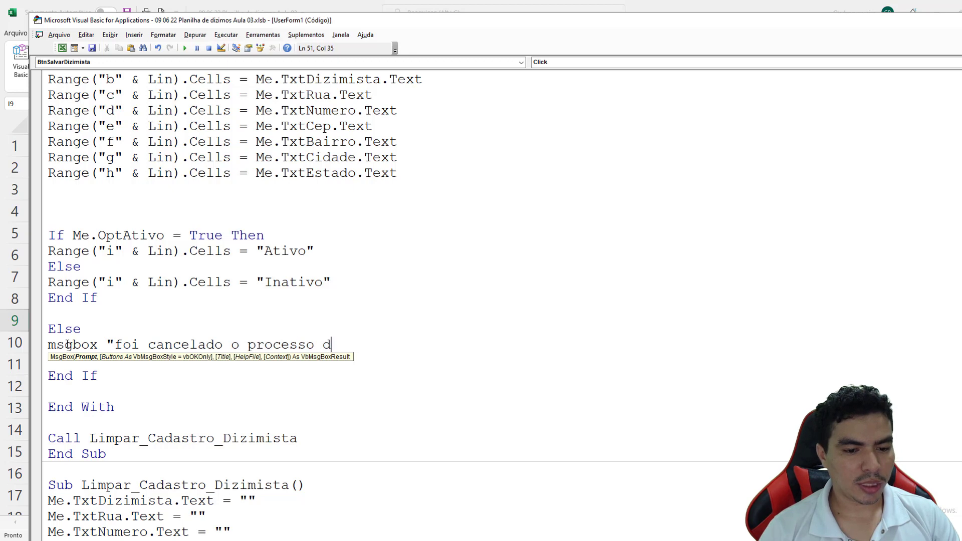
text(e cadastro")
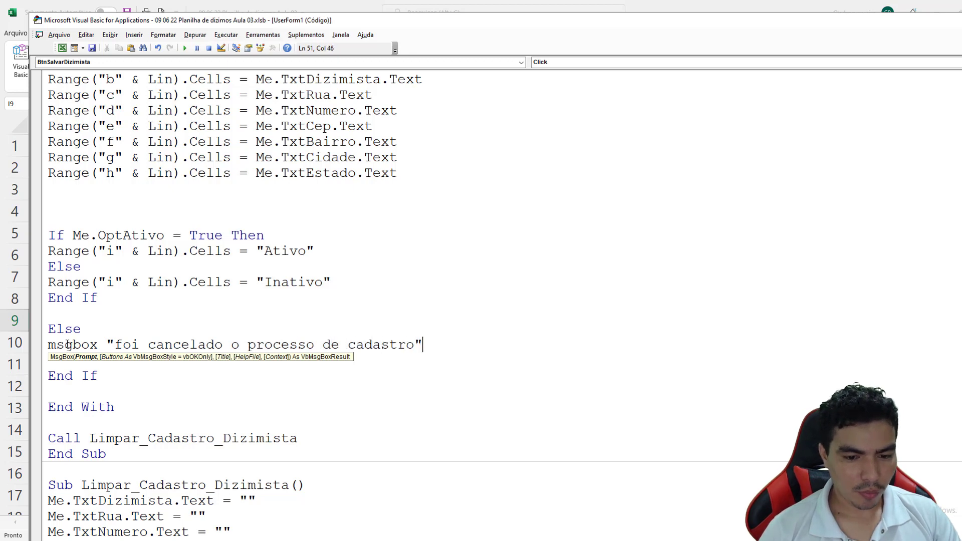
text(,vbin)
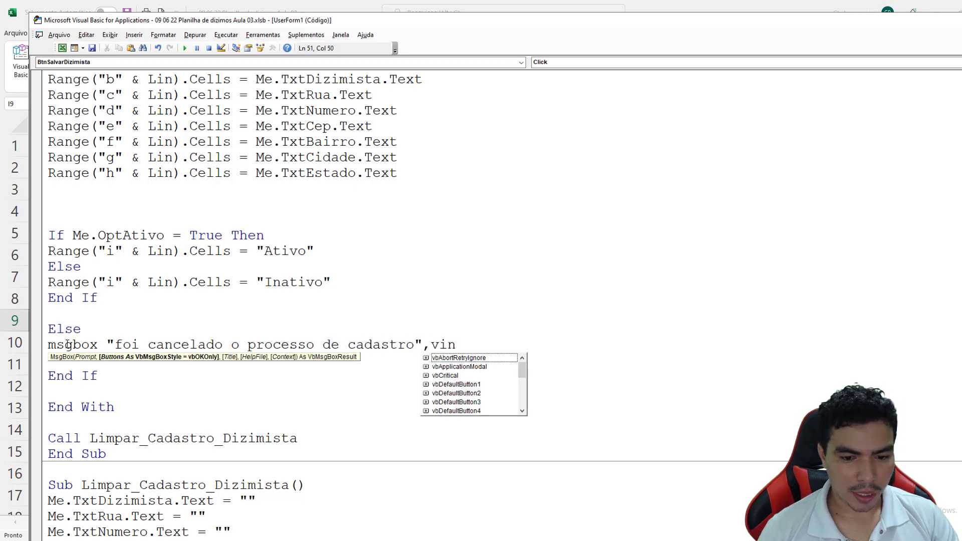
key(Left)
key(Left)
text(b)
key(Tab)
text(, )
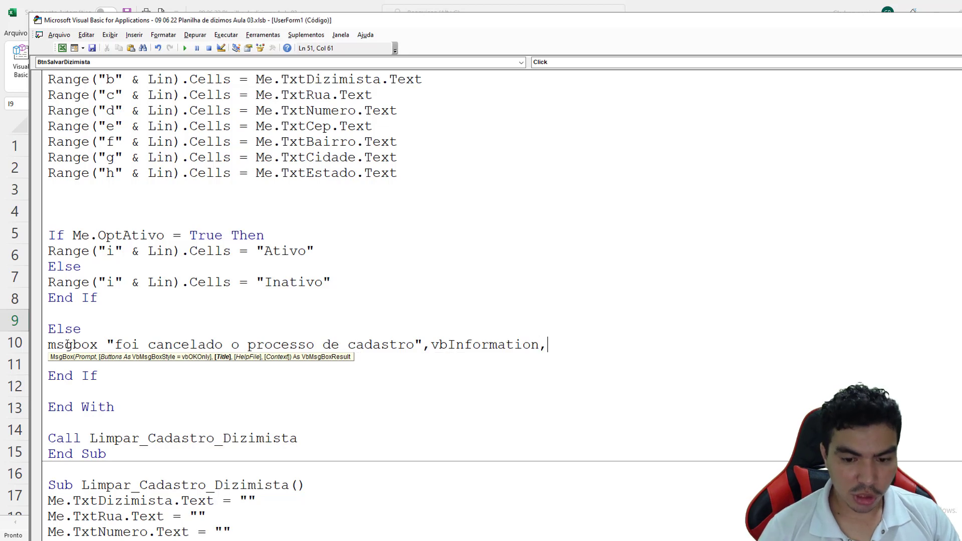
text("Programa)
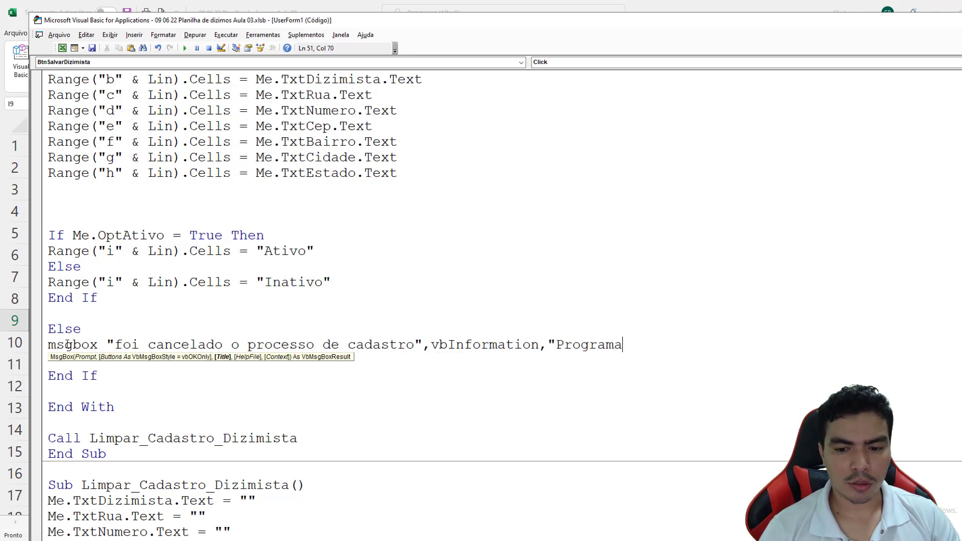
text(dor Exce)
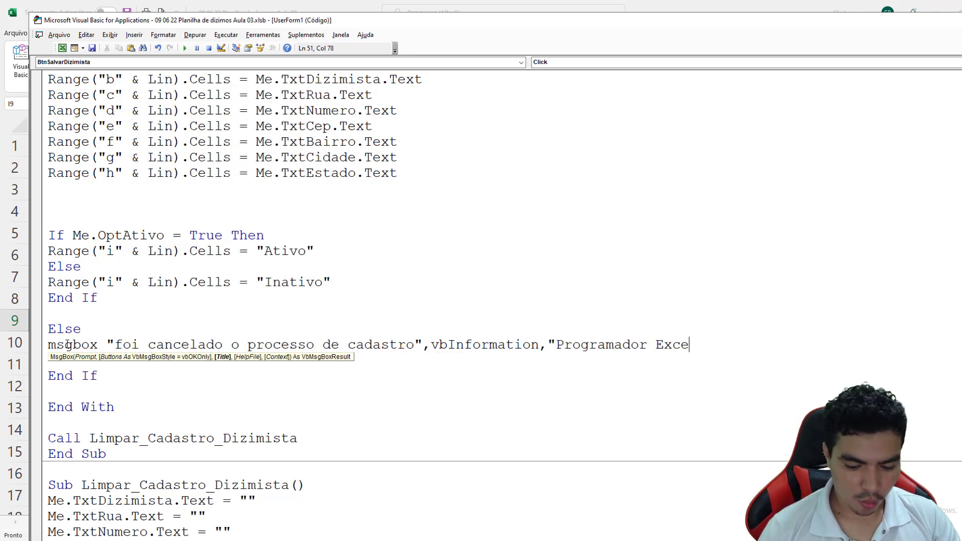
text(l VBA")
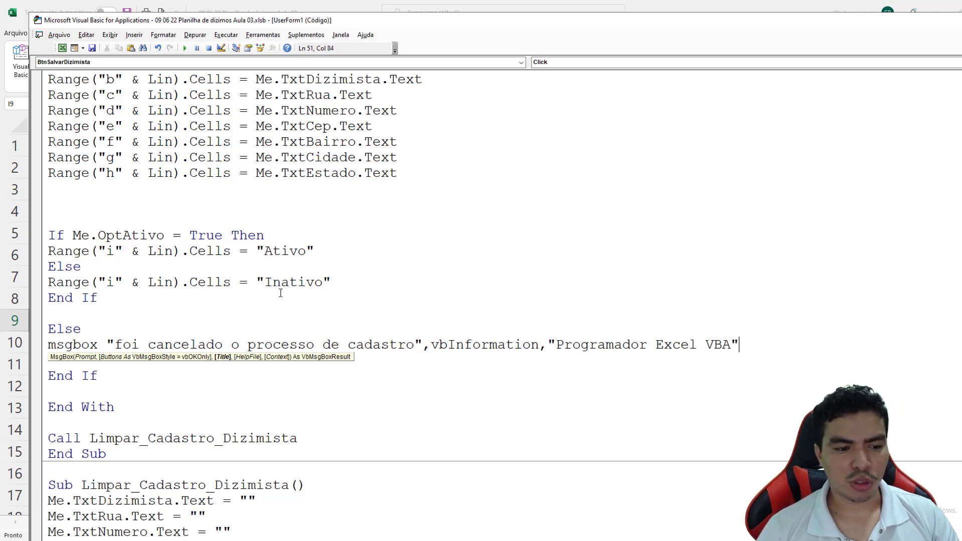
click(339, 268)
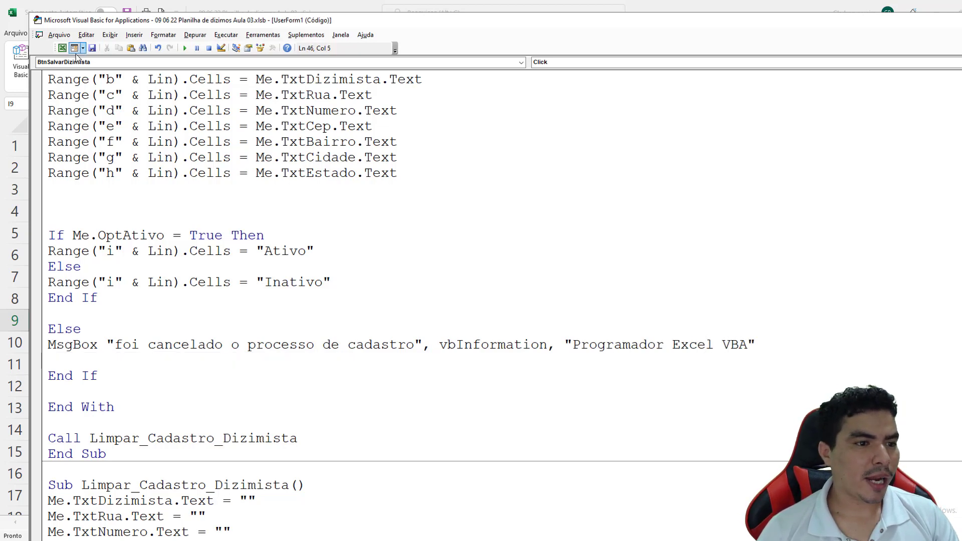
Open the dizimista form from the sheet, mark Ativo, and dismiss the duplicate-name warning on save.
click(62, 47)
click(377, 248)
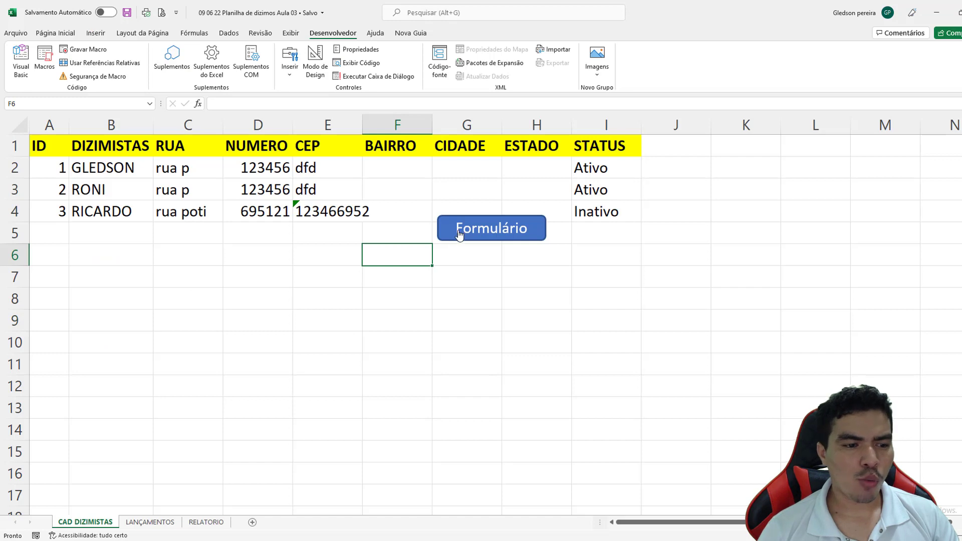
click(482, 222)
drag(414, 78, 463, 79)
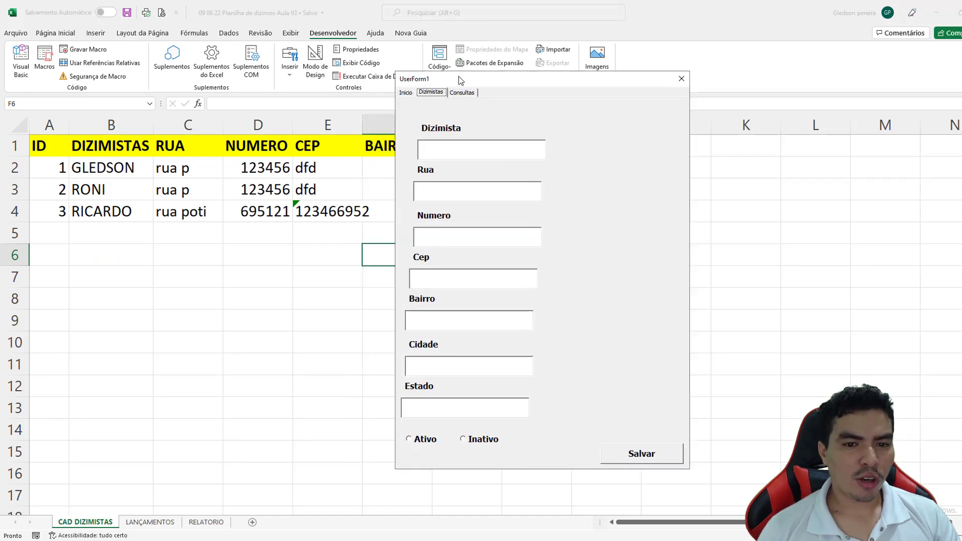
click(435, 439)
click(649, 454)
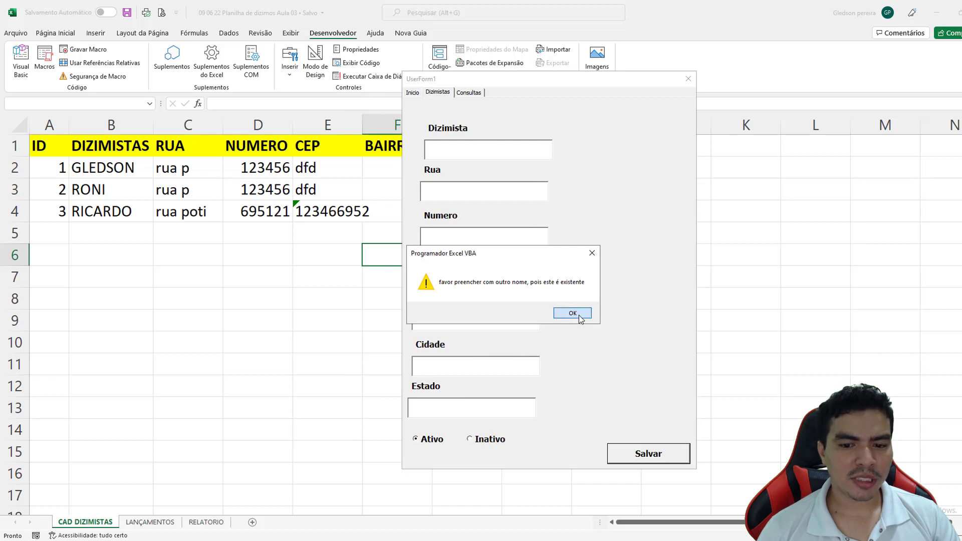
click(575, 313)
Fill in the dizimista's name, street, postal code (Cep) and neighbourhood (Bairro).
click(464, 156)
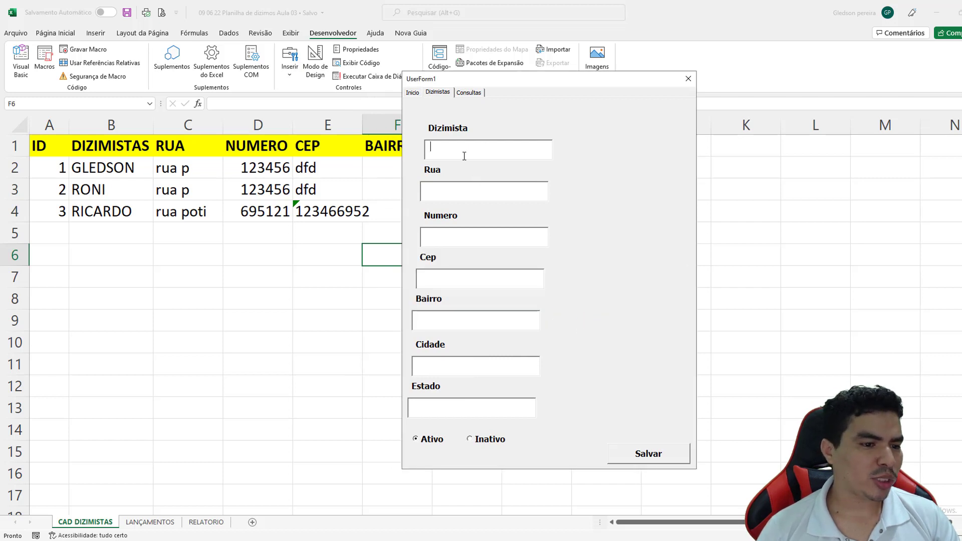
text(RU)
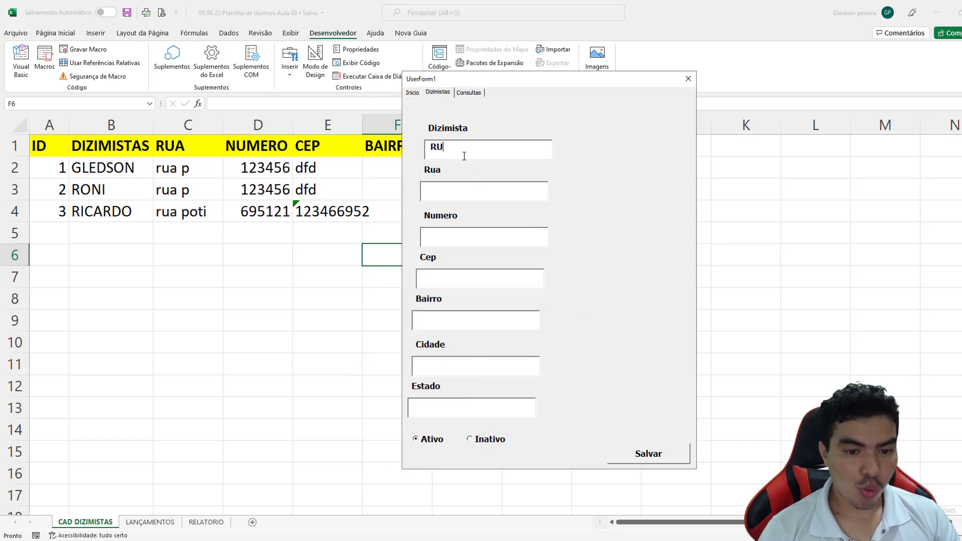
text(AN)
click(476, 197)
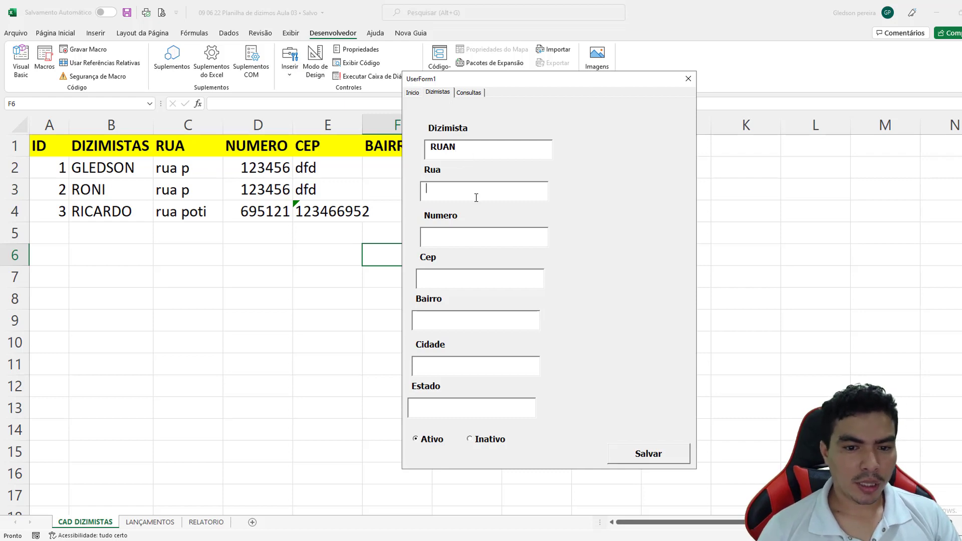
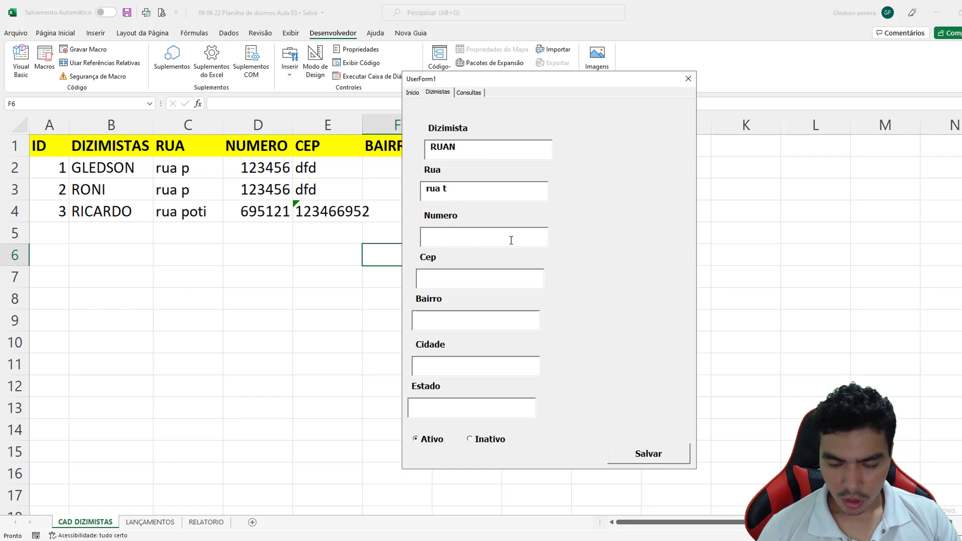
click(532, 284)
text(6)
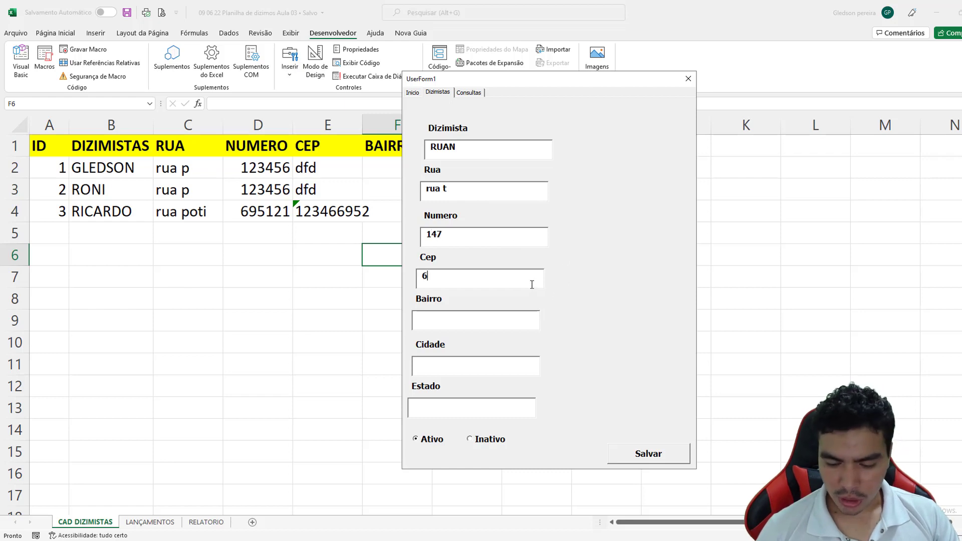
text(0331340)
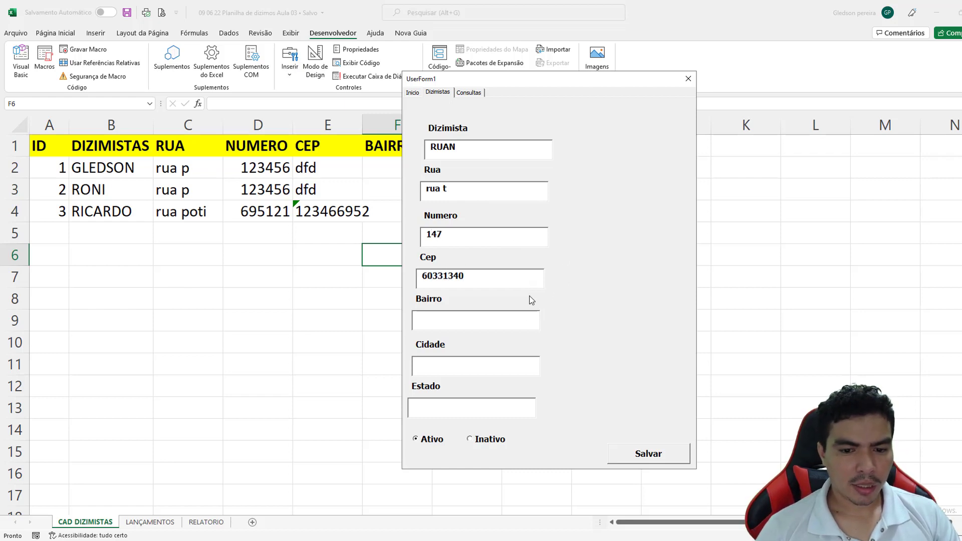
click(521, 319)
text(barra)
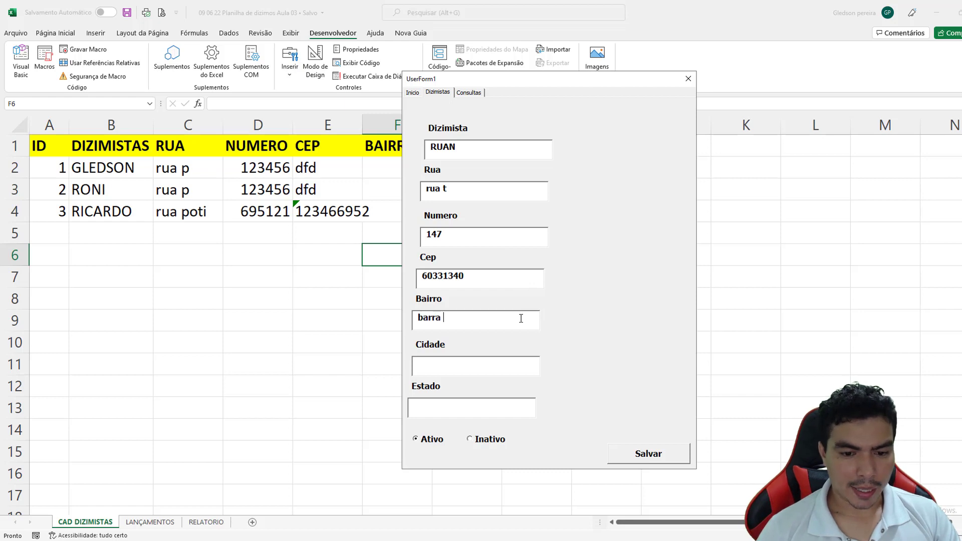
text( c)
Submit with Salvar, answer Não to the confirmation, and dismiss the cancellation notice.
click(665, 452)
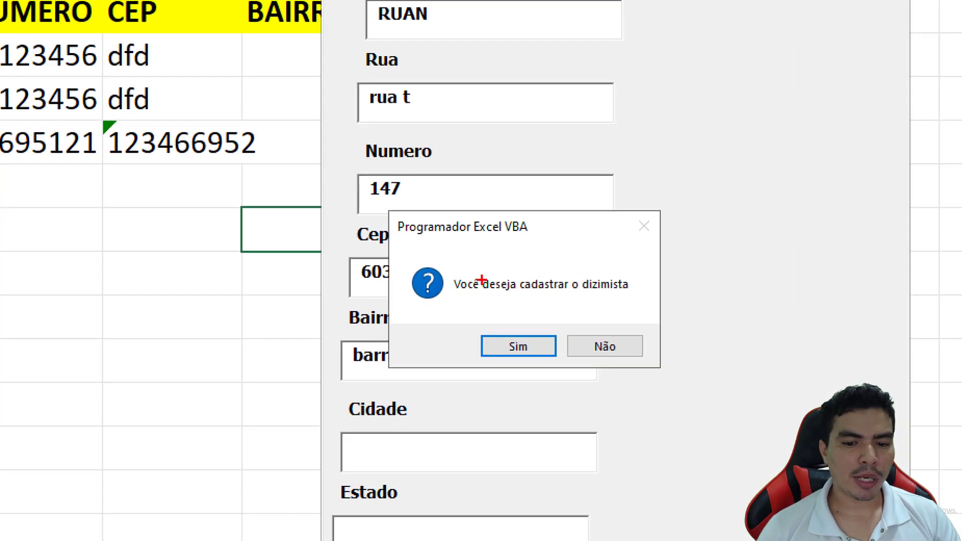
mouse_move(532, 233)
mouse_down()
mouse_move(380, 370)
mouse_move(698, 280)
mouse_move(437, 214)
mouse_up()
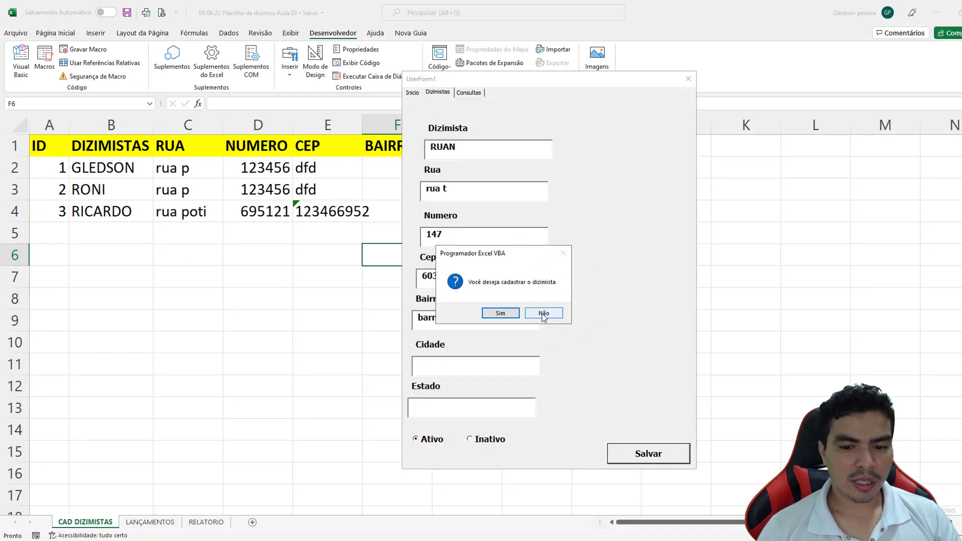
click(545, 314)
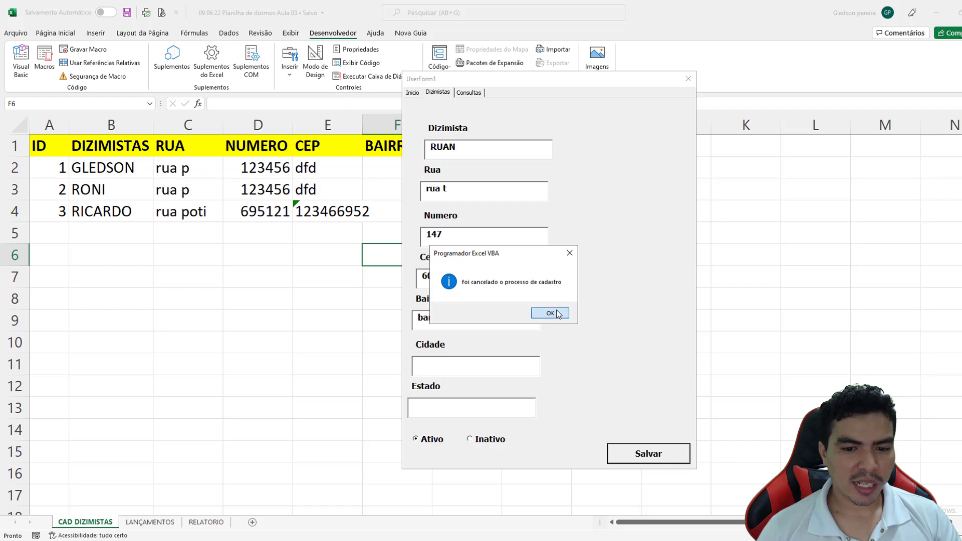
click(557, 312)
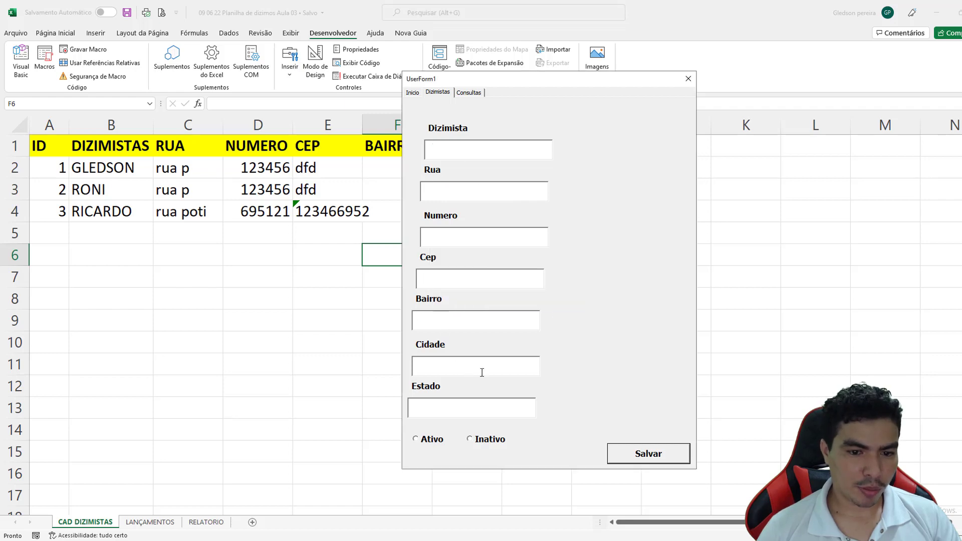